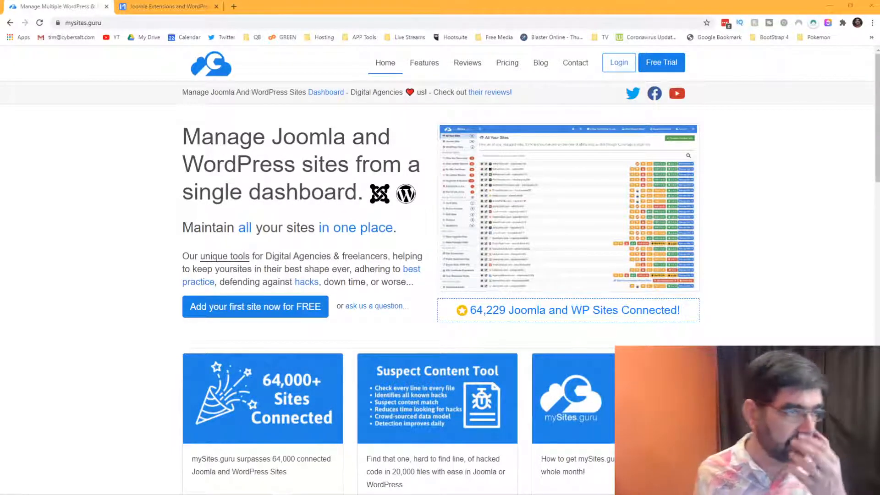
On minitek.gr, clear the error and open Minitek Wall's Free, Standard (€22) and Professional (€32) plans.
left_click(164, 7)
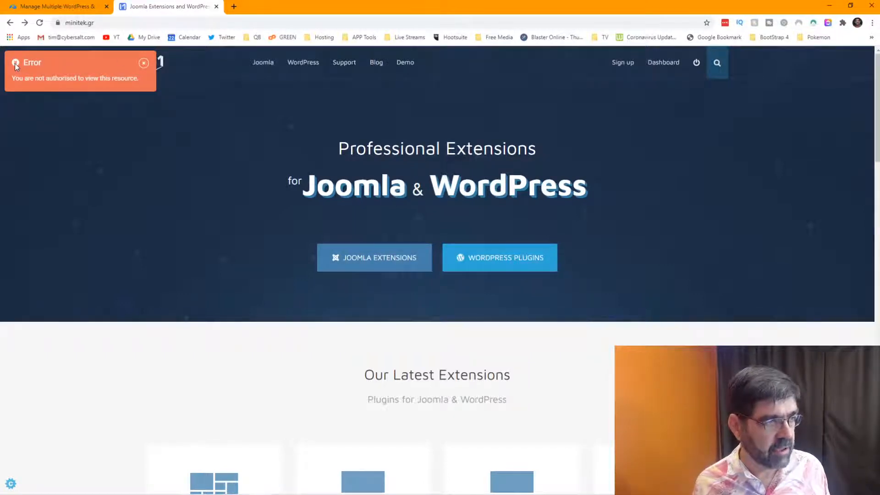
left_click(145, 64)
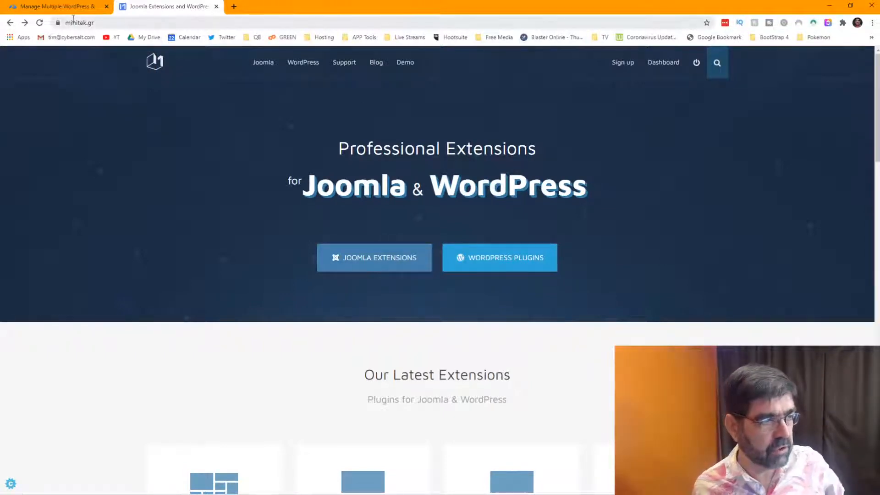
mouse_move(263, 62)
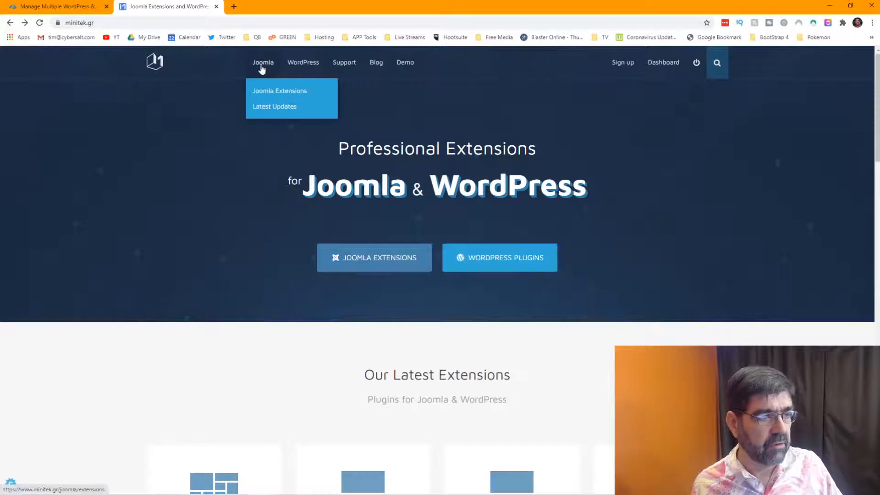
left_click(272, 93)
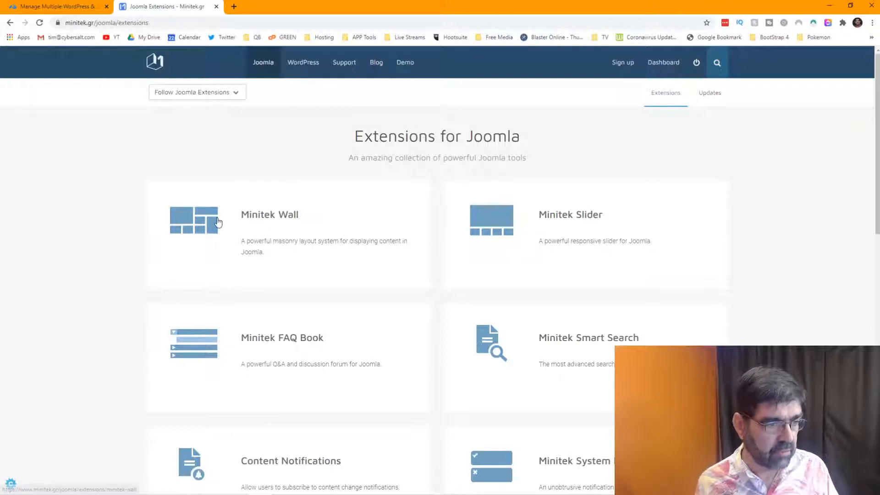
left_click(273, 222)
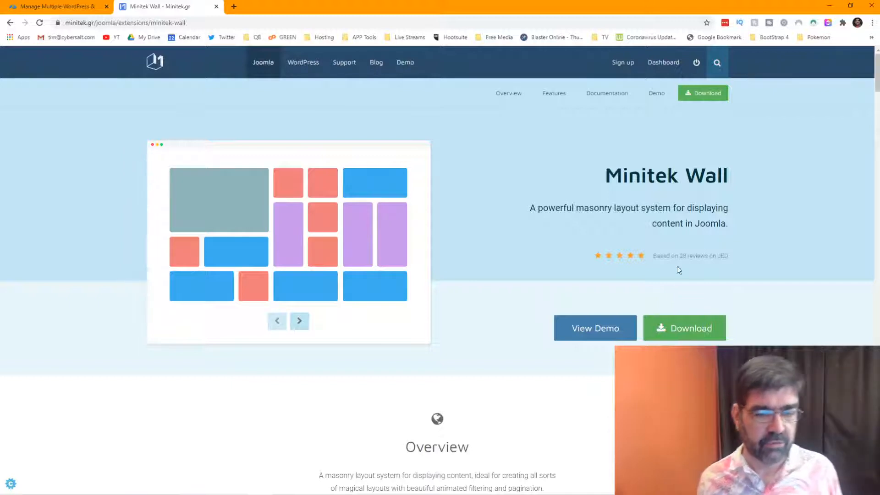
left_click(694, 324)
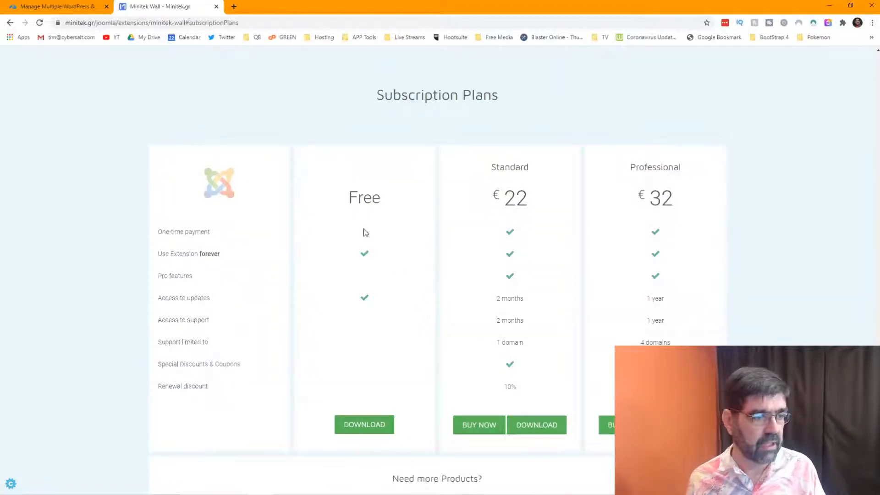
Download the Free Minitek Wall stable 3.9.3.3 component package from its release files.
left_click(370, 432)
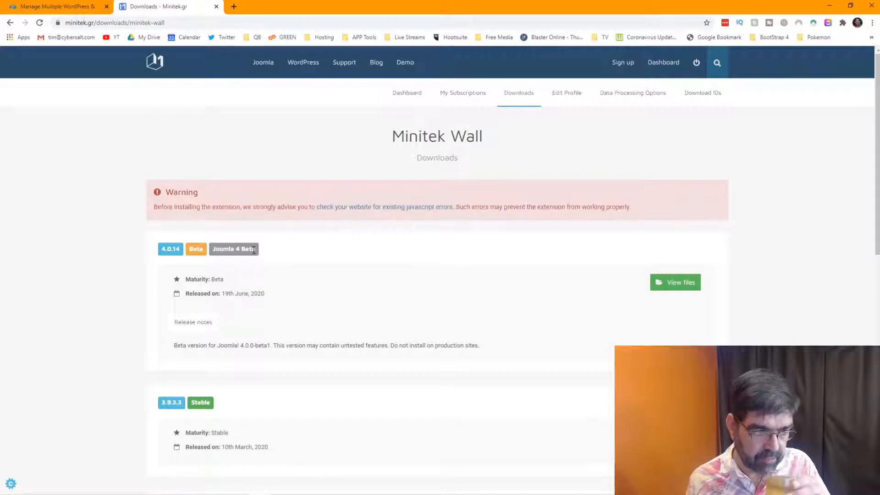
scroll(299, 325, "down", 2)
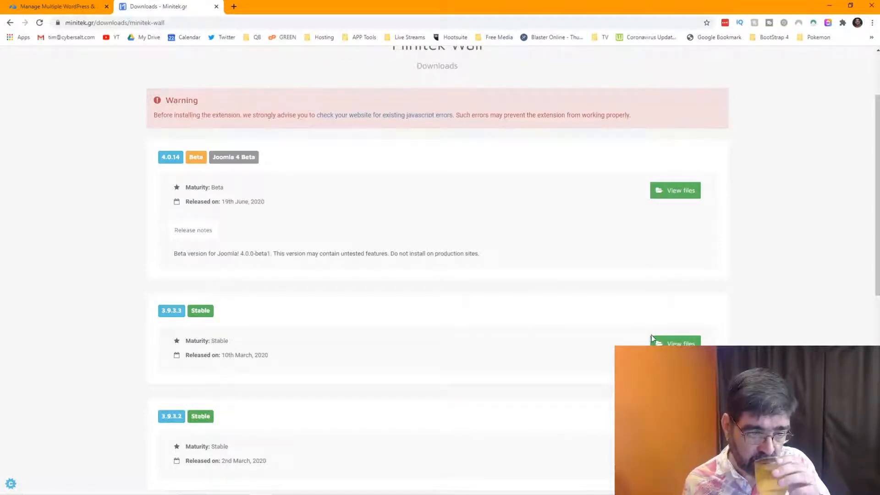
left_click(662, 343)
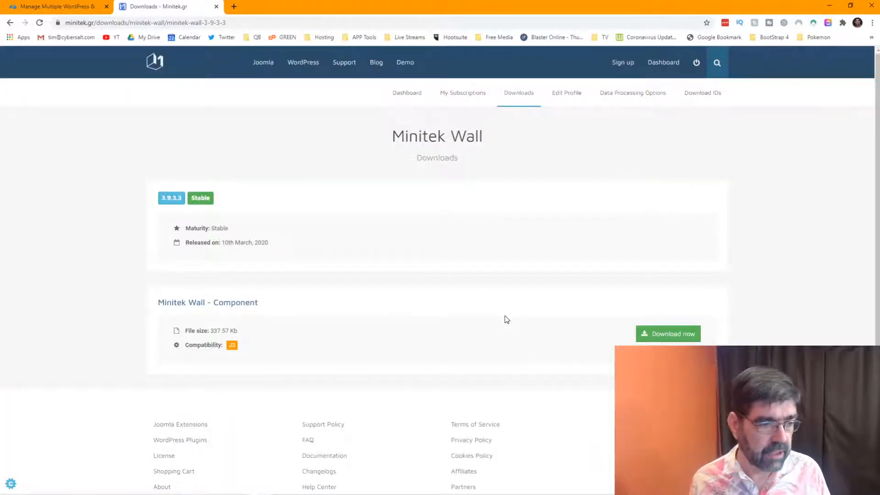
left_click(664, 333)
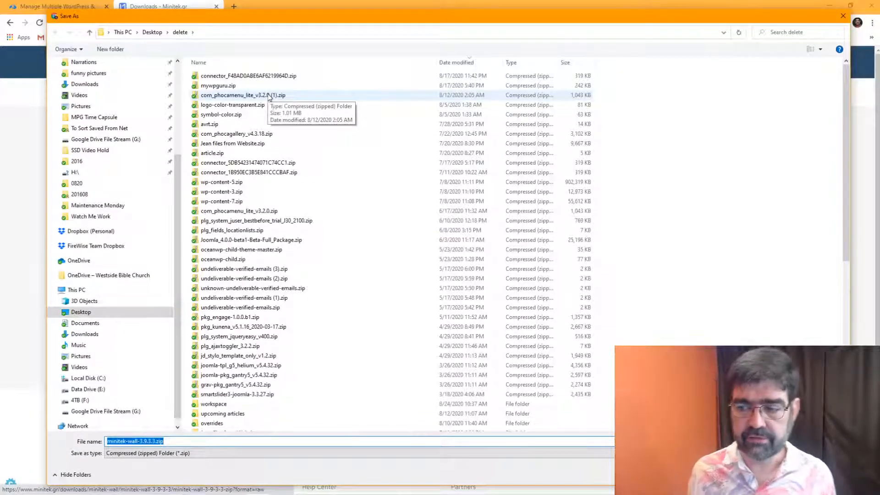
Create a 'minitek' folder inside delete and save minitek-wall-3.9.3.3.zip into it.
key("Return")
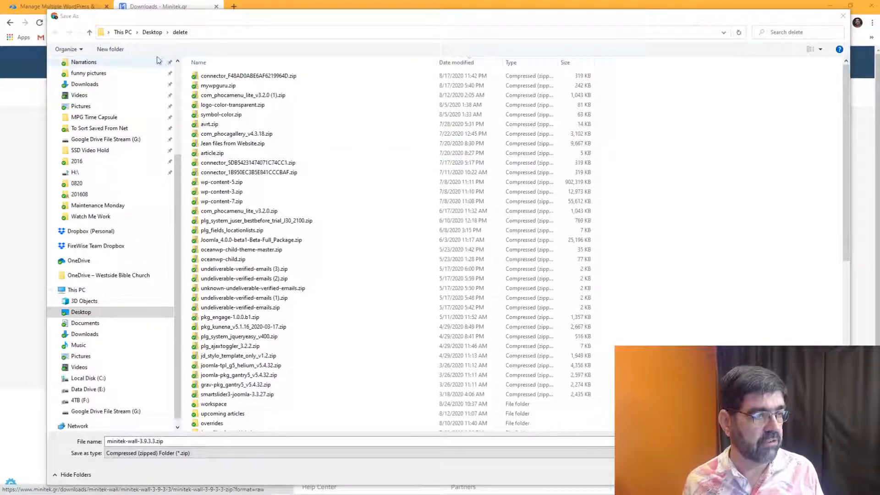
left_click(108, 53)
left_click(107, 53)
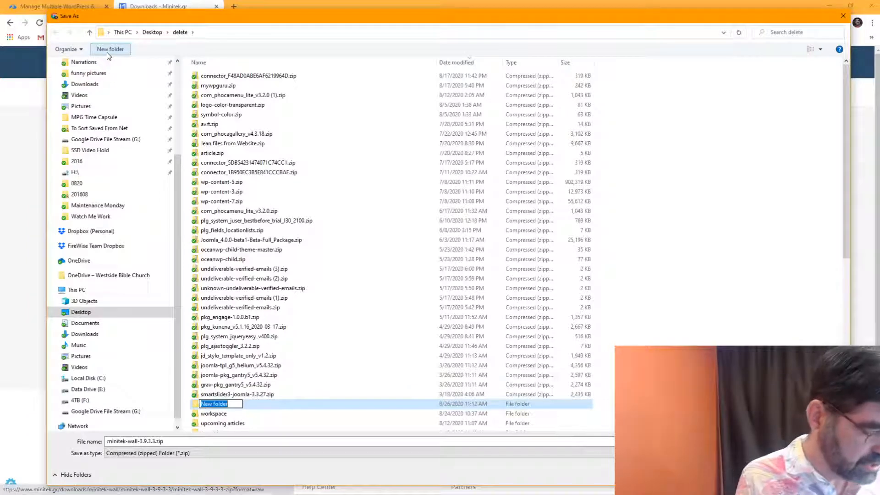
type("minitek")
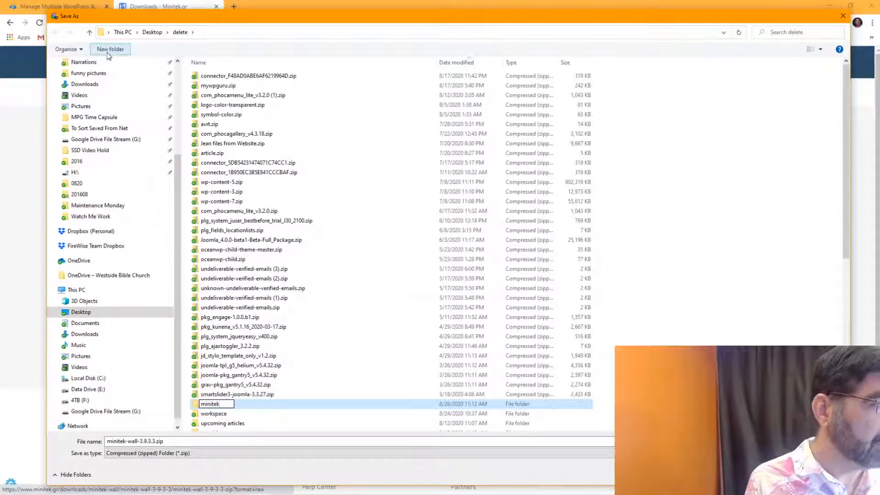
key("Return")
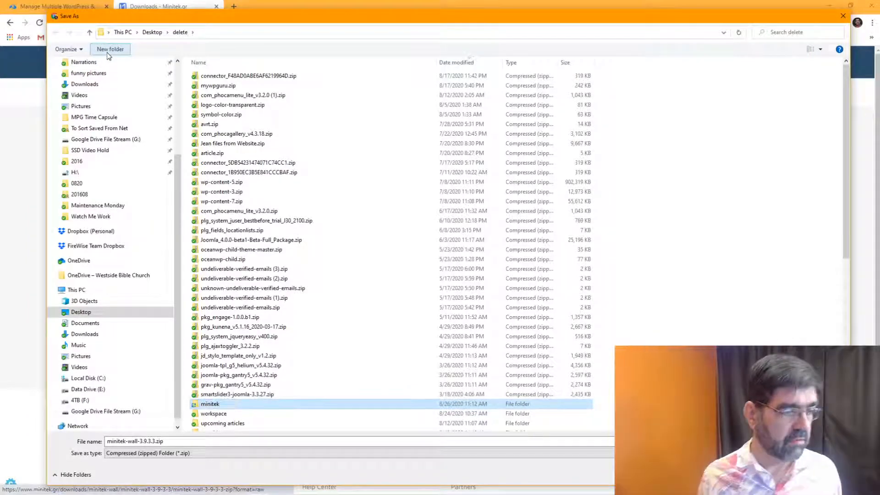
double_click(203, 408)
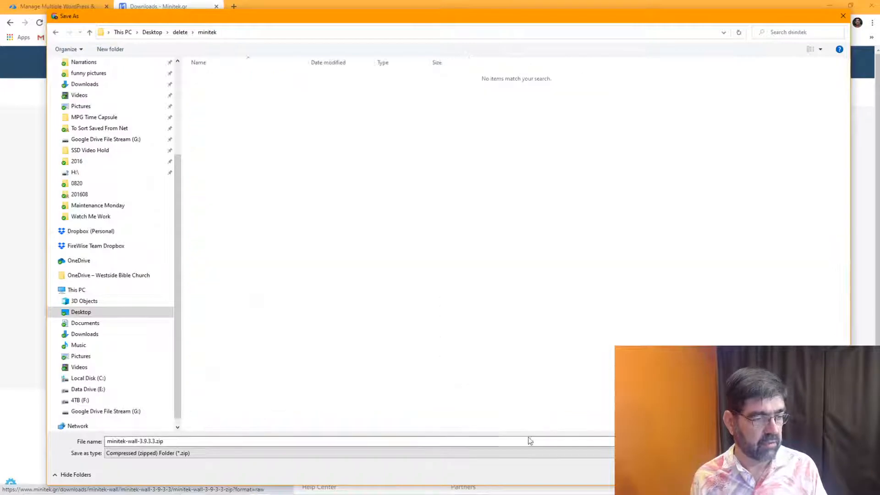
left_click(775, 474)
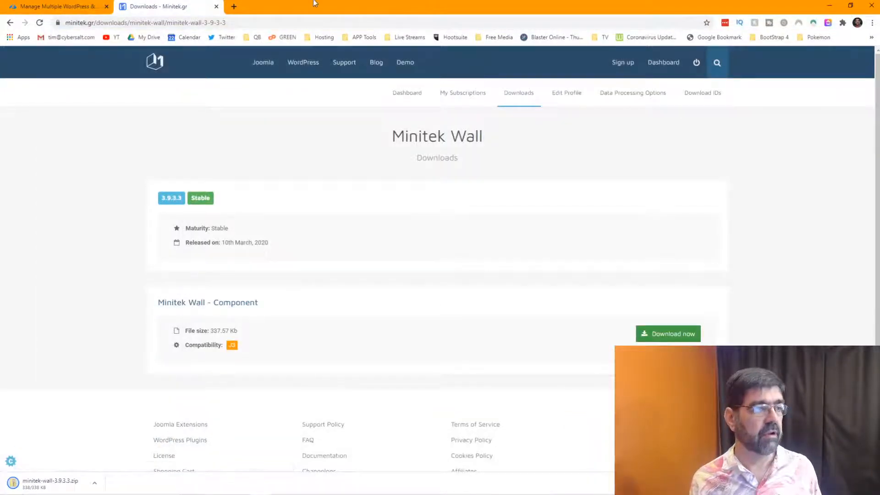
Load basicjoomla.com/administrator in a new tab and log in with the saved credentials.
left_click(233, 7)
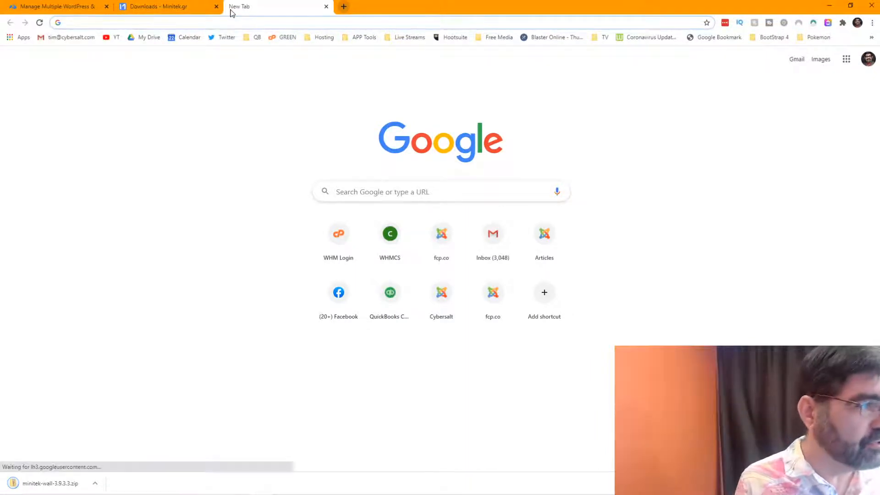
type("basic")
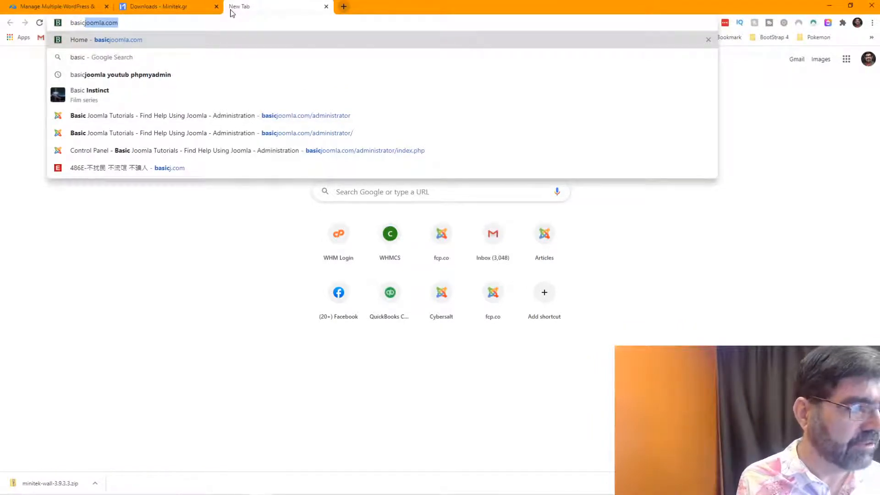
key("Down")
key("Down")
key("Down")
key("Down")
key("Return")
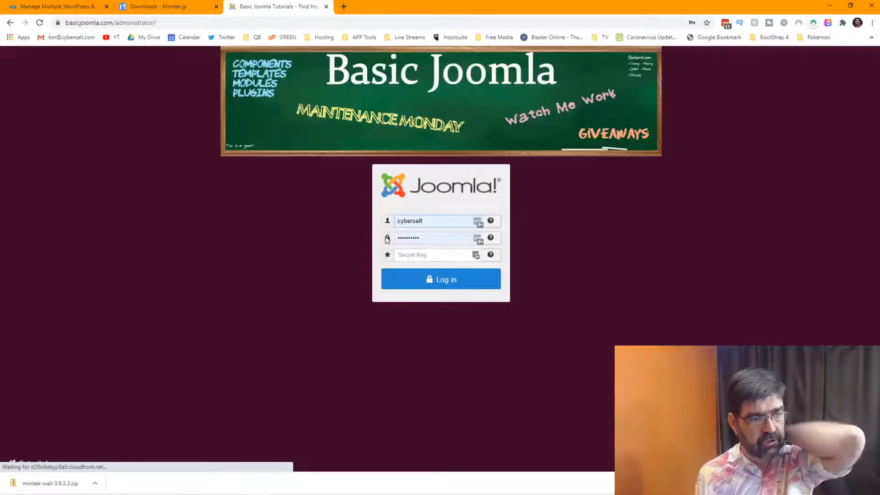
left_click(428, 279)
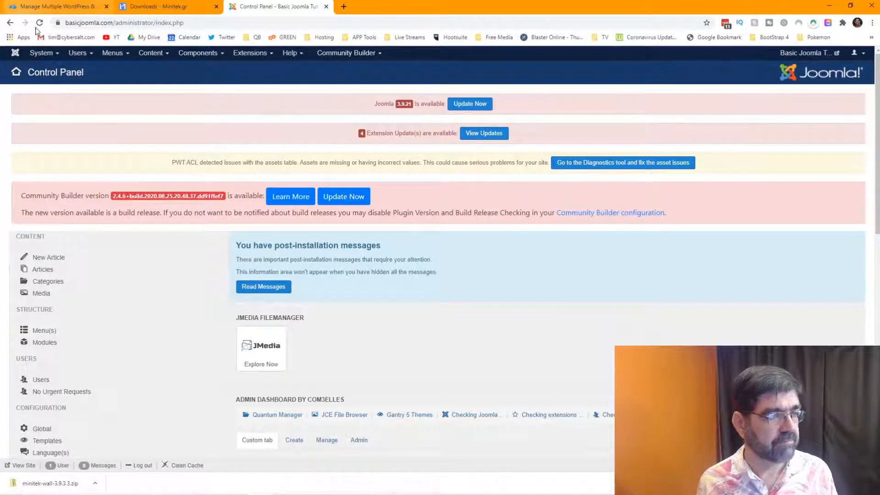
Open the Extensions: Install page on its Upload Package File option.
left_click(250, 52)
mouse_move(247, 68)
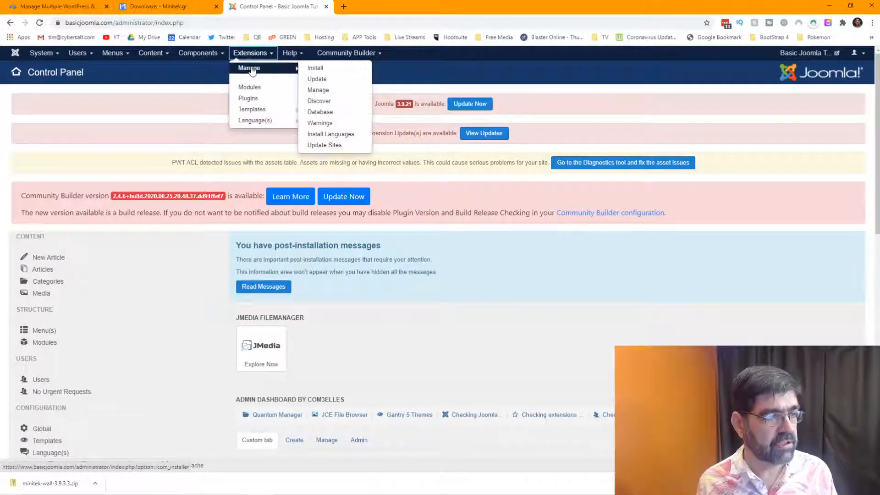
right_click(330, 71)
left_click(312, 67)
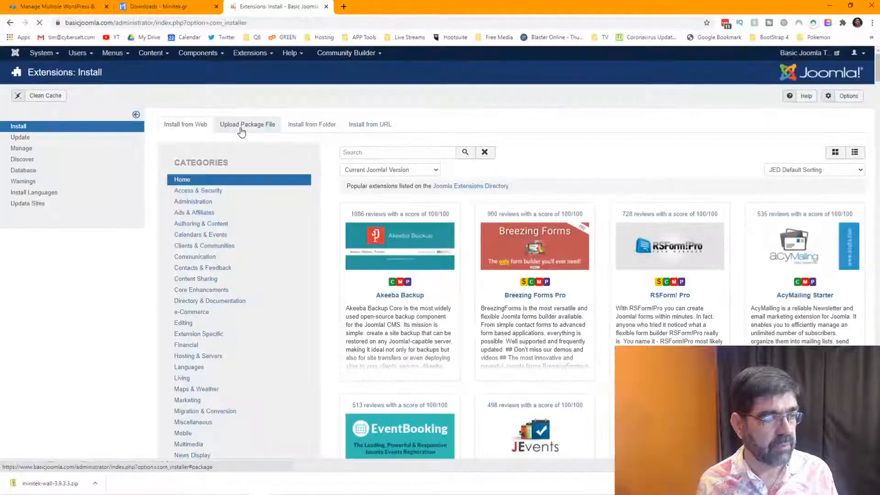
left_click(242, 128)
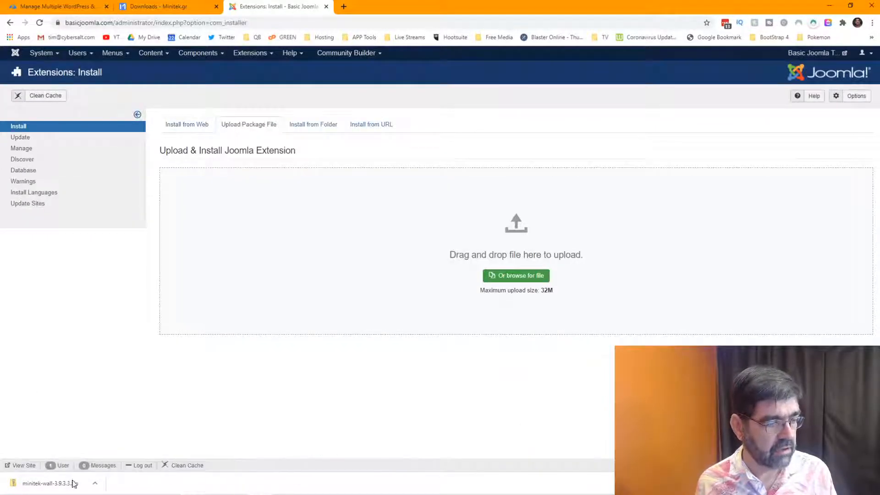
Drag minitek-wall-3.9.3.3.zip from its folder onto the upload area to install Minitek Wall.
left_click(95, 484)
left_click(104, 452)
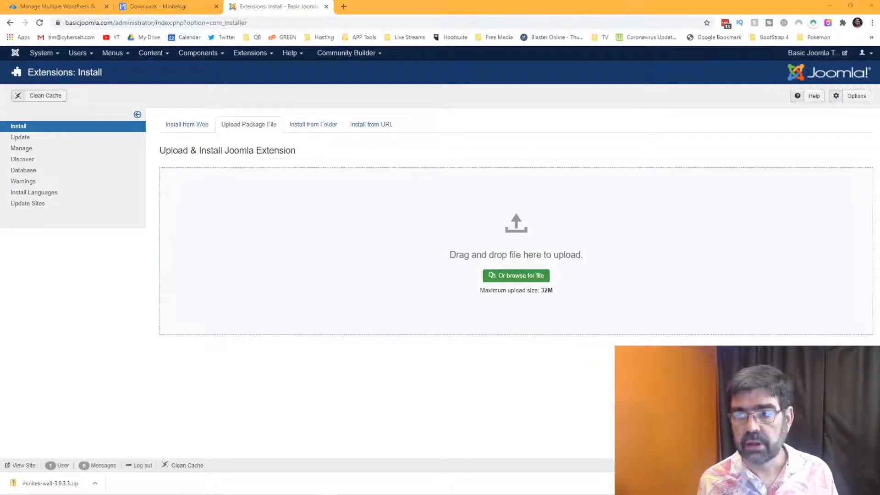
left_click_drag(541, 71, 770, 88)
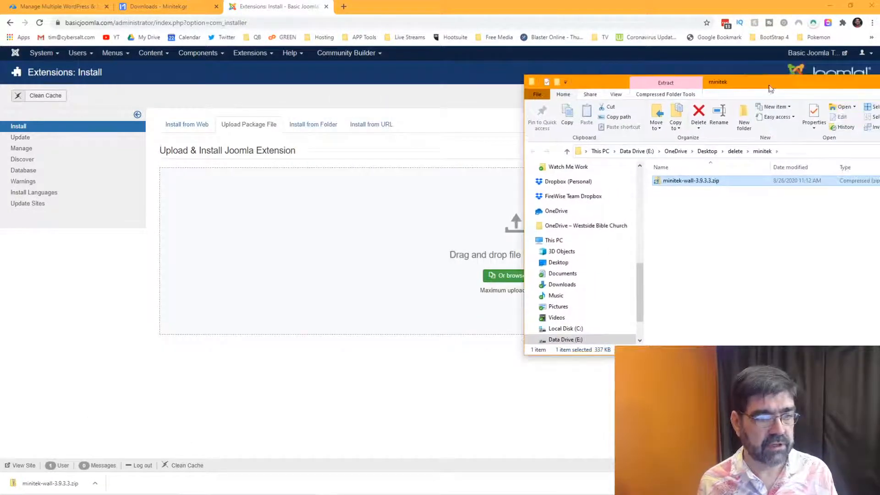
left_click_drag(721, 183, 453, 250)
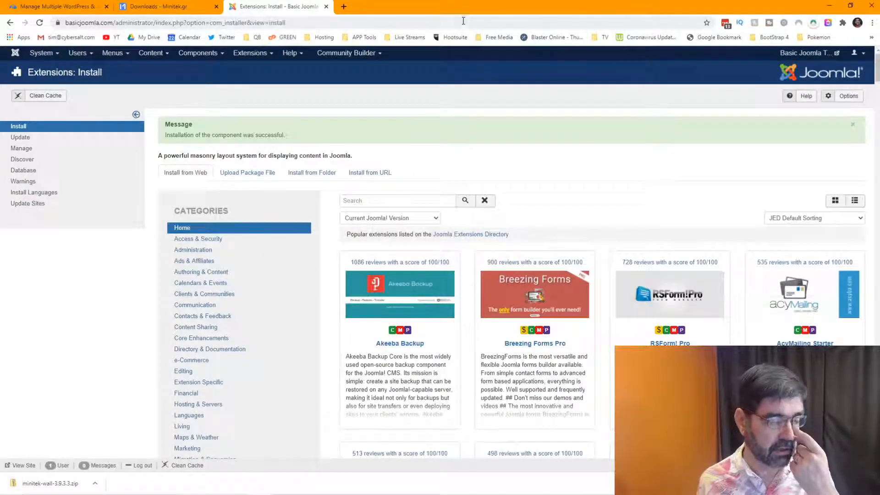
View the Minitek Wall component dashboard, then go back to the Downloads - Minitek.gr tab.
left_click(199, 54)
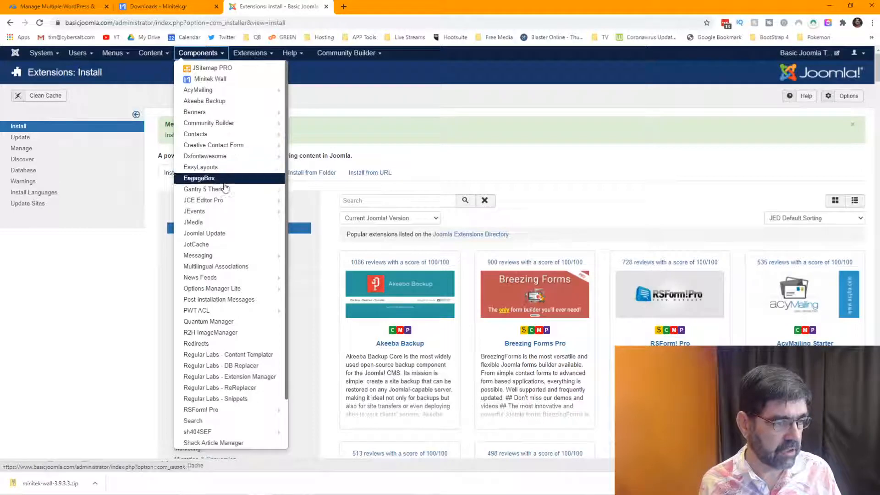
left_click(204, 81)
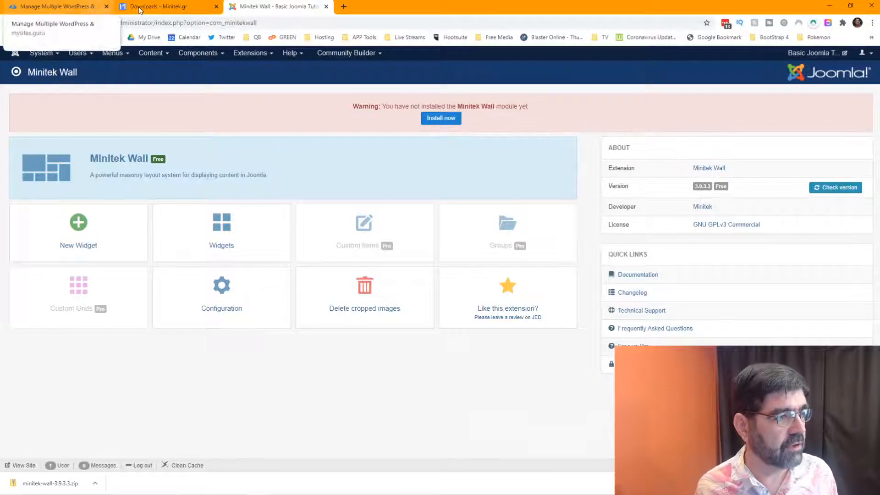
left_click(157, 10)
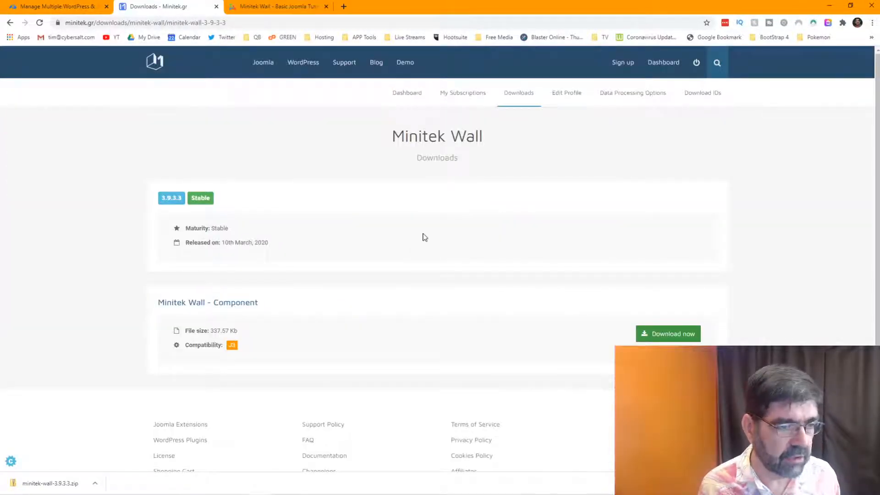
Fetch the Minitek Wall 3.9.3.3 component file, then close the downloads bar and save dialog.
scroll(425, 237, "down", 2)
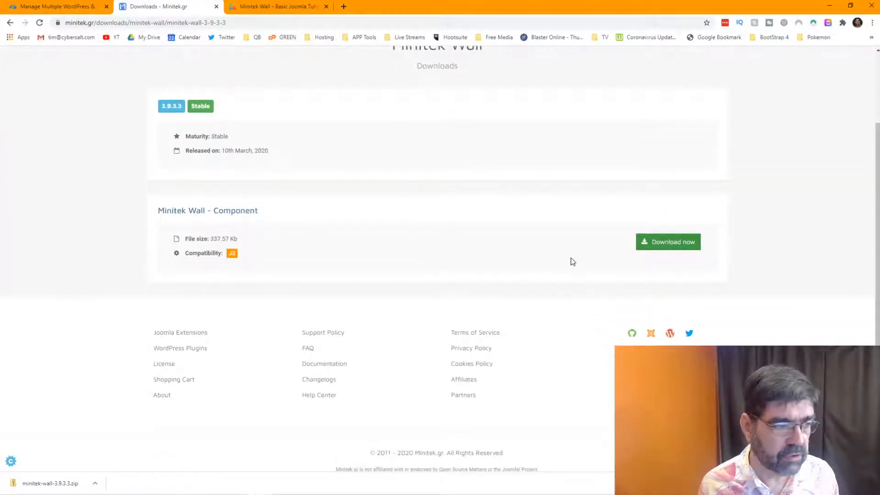
left_click(242, 214)
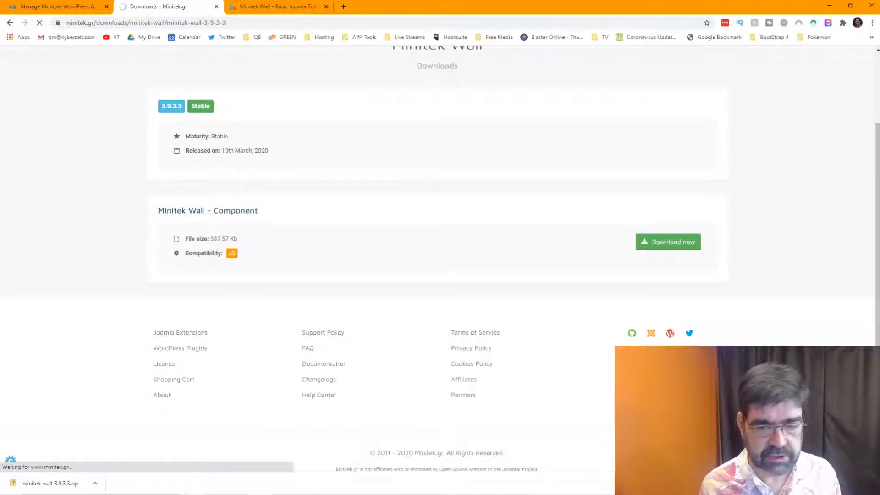
left_click(871, 483)
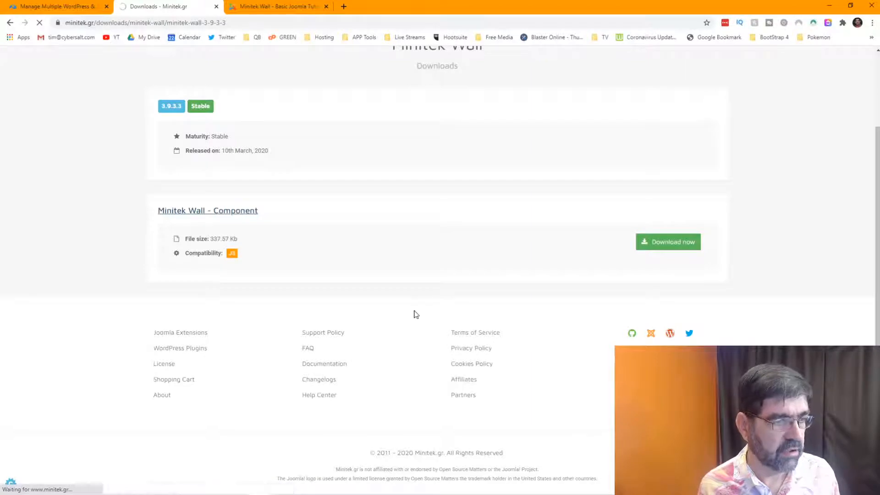
scroll(415, 314, "up", 2)
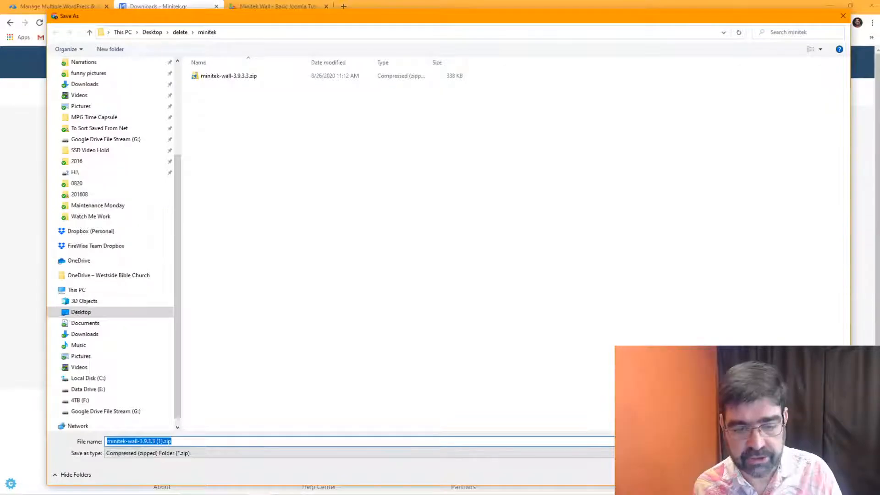
left_click(816, 471)
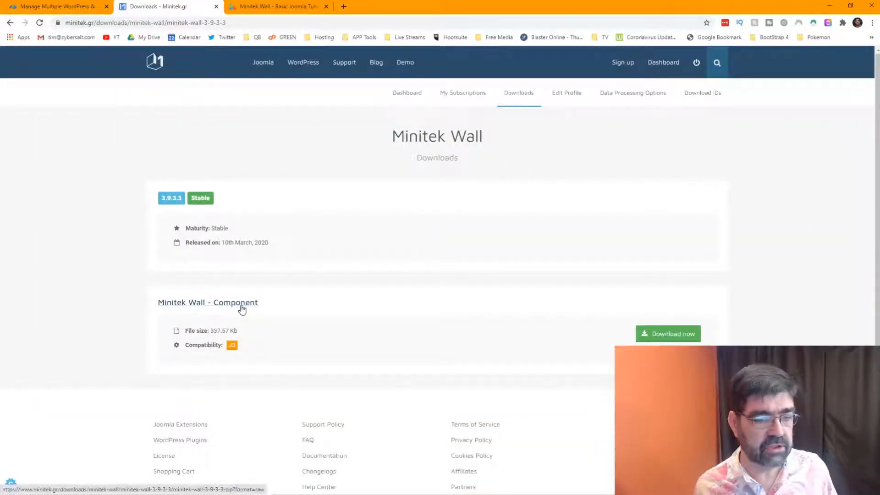
Return to the Minitek Wall releases list, from 4.0.14 Beta to stable 3.9.3.
mouse_move(260, 66)
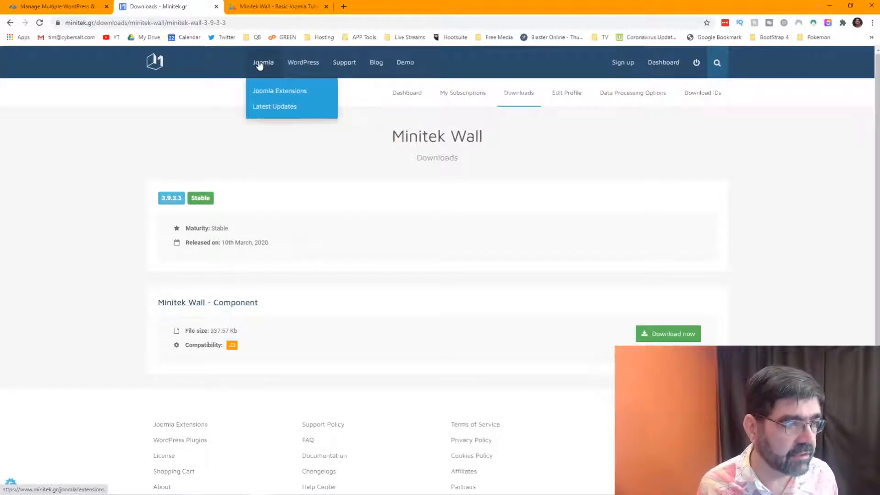
left_click(10, 23)
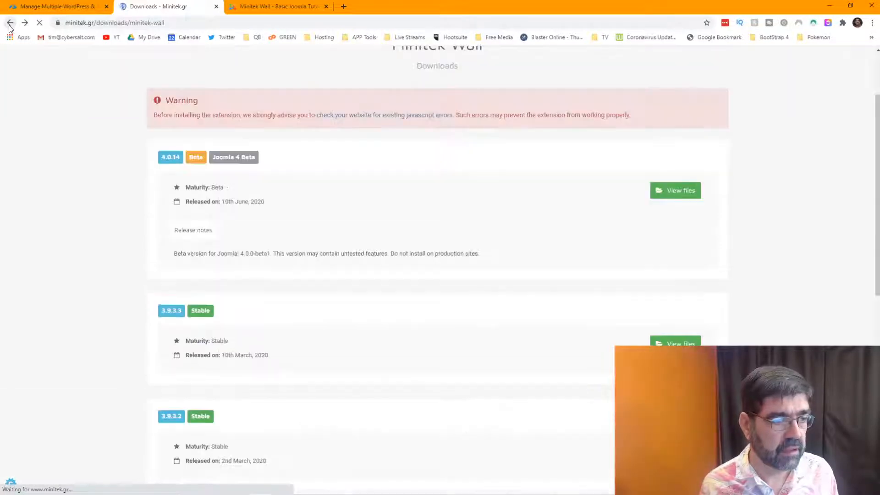
scroll(452, 140, "up", 2)
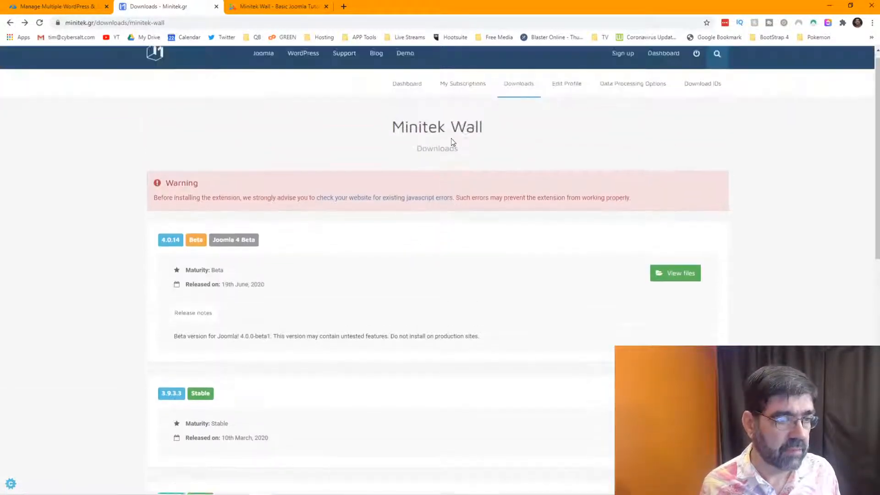
scroll(452, 139, "down", 5)
scroll(452, 139, "down", 1)
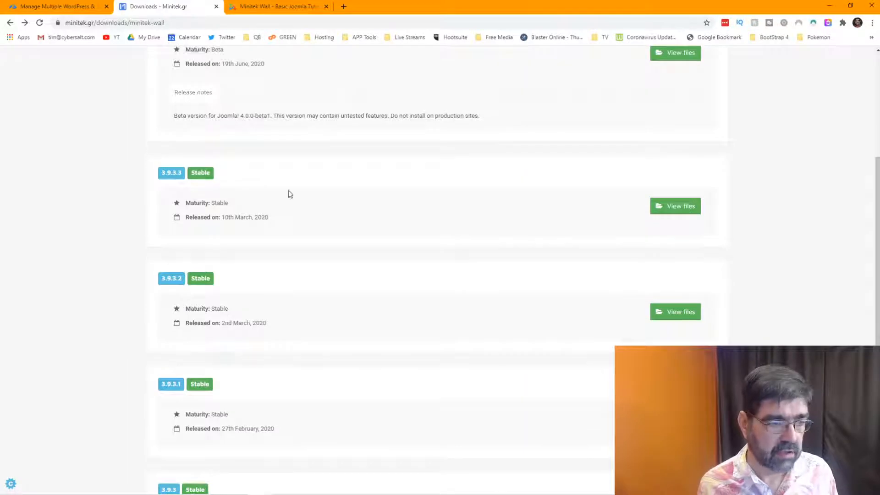
scroll(358, 211, "down", 6)
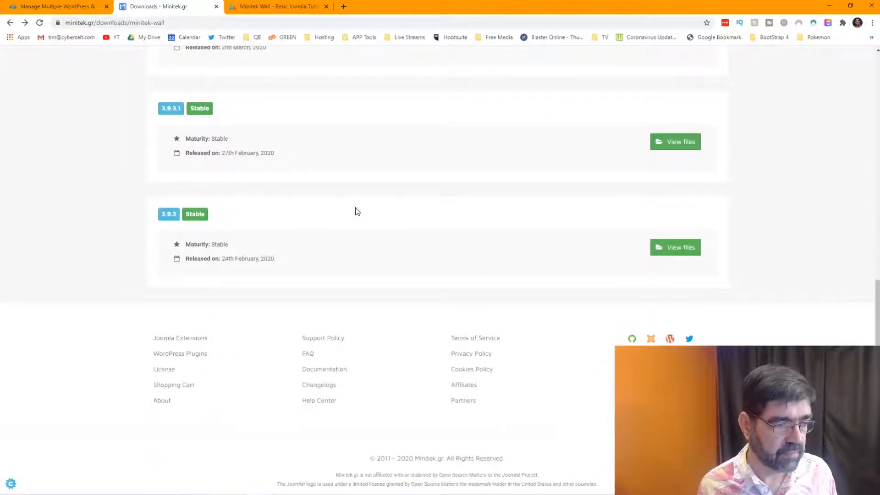
scroll(357, 211, "up", 9)
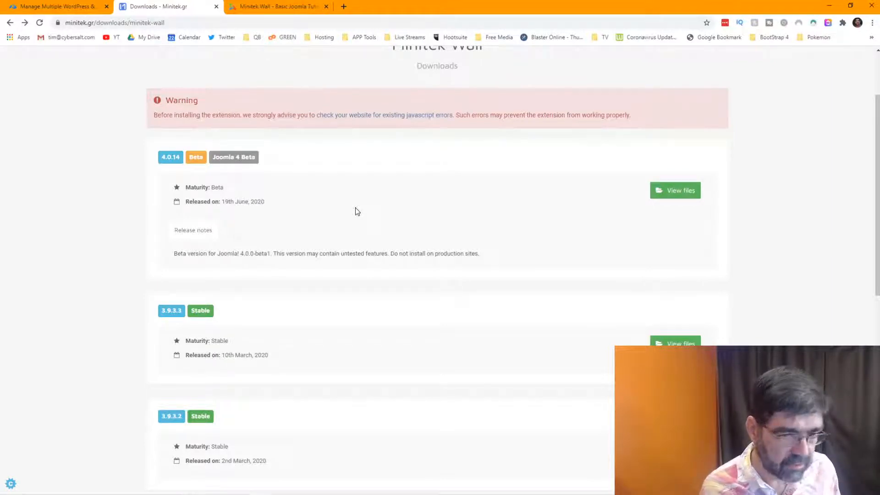
scroll(252, 293, "down", 3)
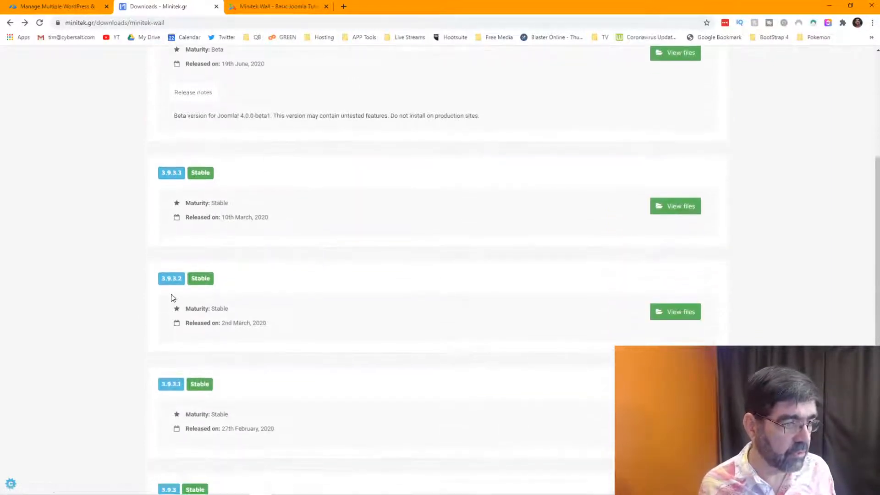
scroll(411, 267, "up", 5)
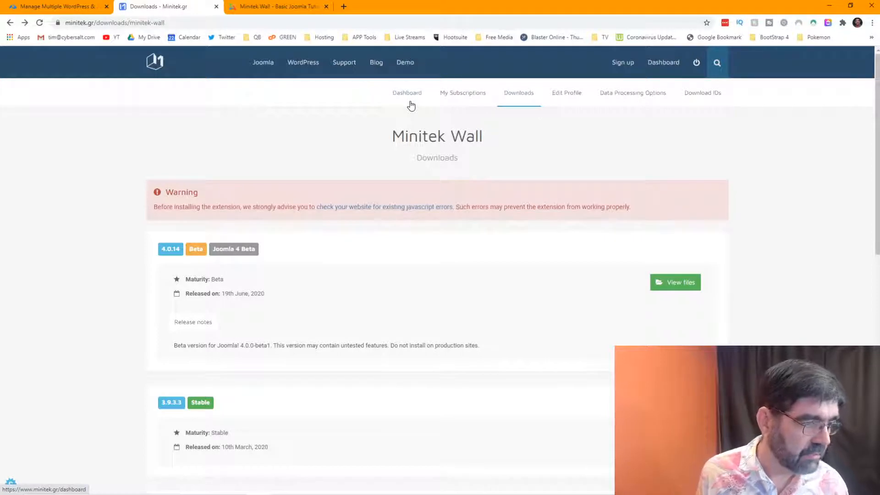
Open the Joomla Modules manager in a new browser tab.
left_click(275, 7)
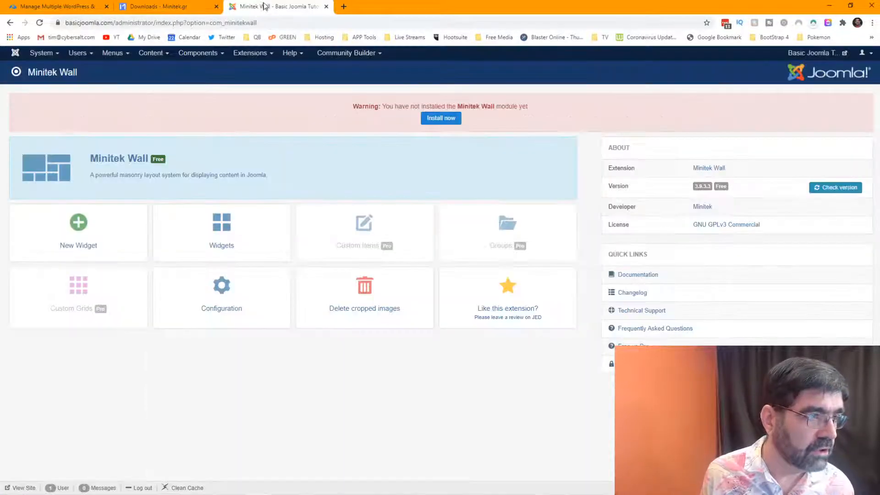
left_click(251, 53)
right_click(250, 87)
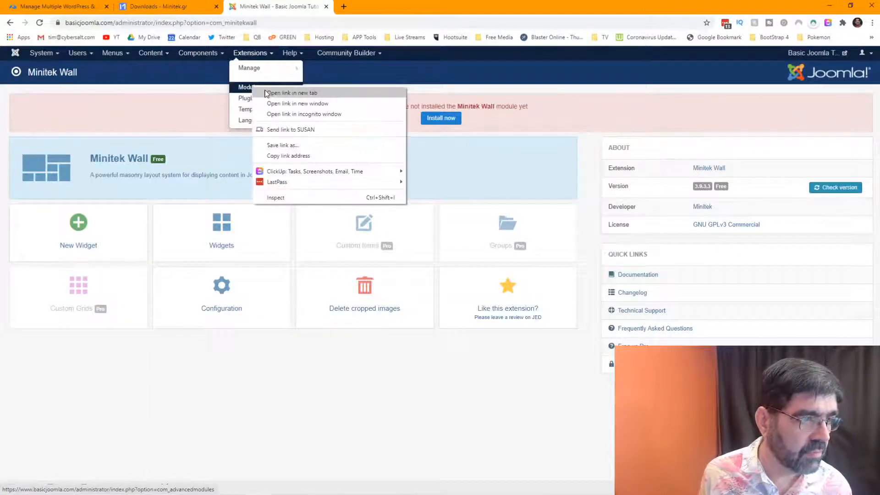
left_click(271, 93)
left_click(362, 8)
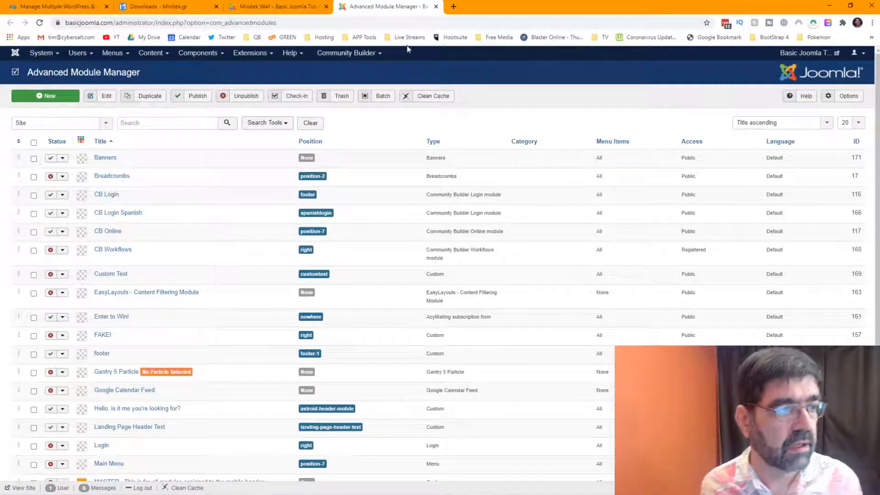
Start installing the missing Minitek Wall module and sort the module list by ID descending.
left_click(266, 6)
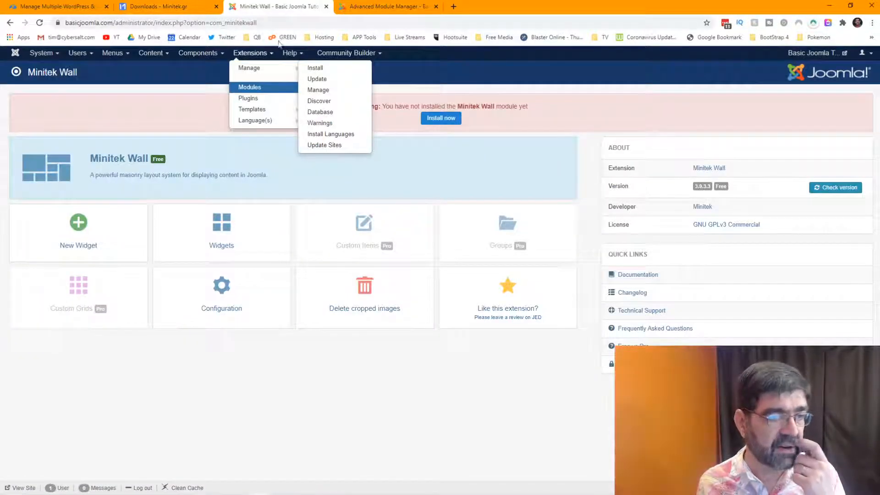
left_click(450, 118)
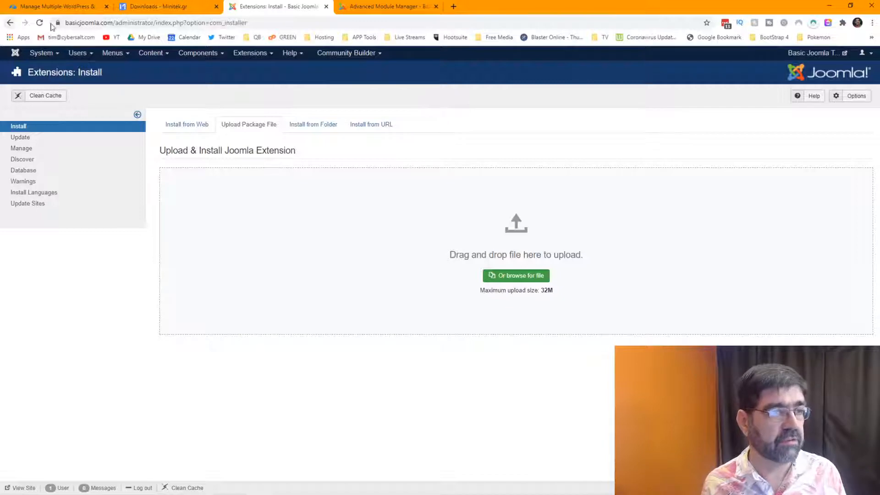
left_click(397, 11)
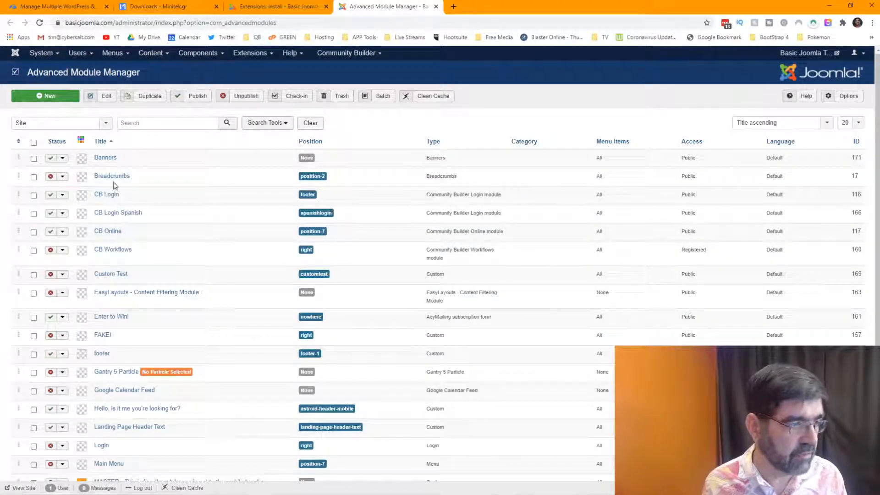
left_click(856, 142)
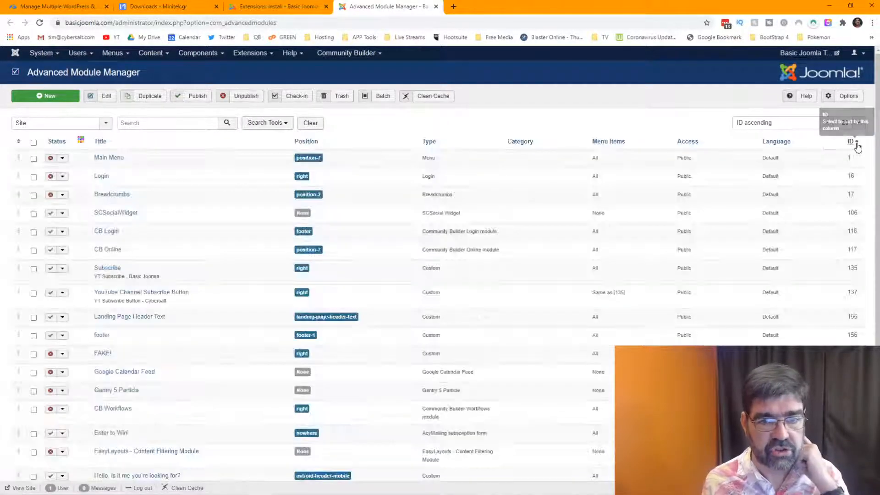
left_click(851, 141)
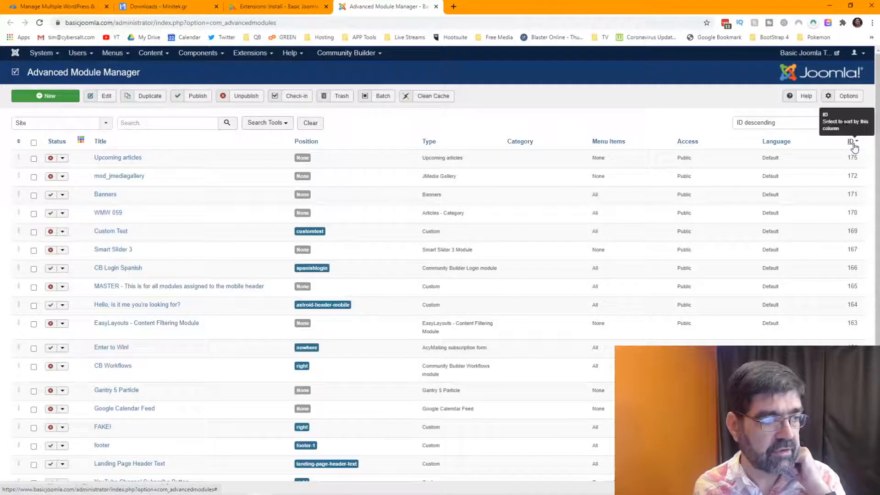
left_click(163, 6)
Open Minitek Wall's product page from the Joomla Extensions catalogue on Minitek.gr.
mouse_move(264, 65)
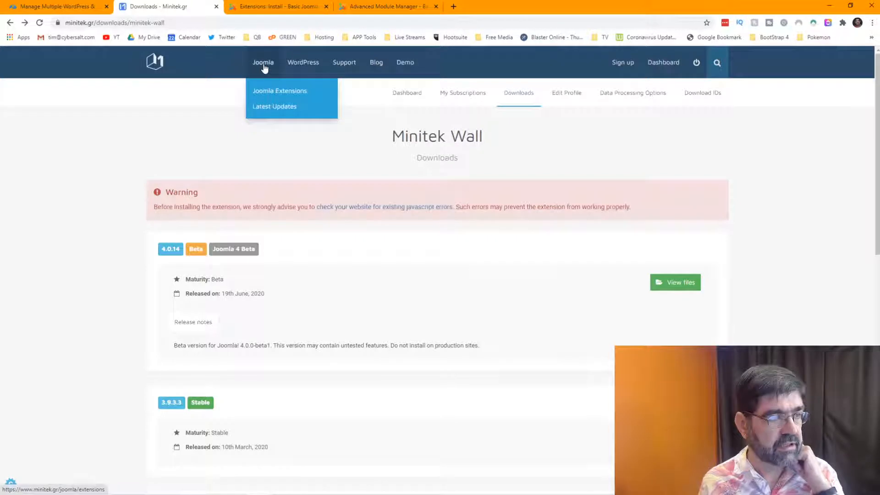
left_click(267, 99)
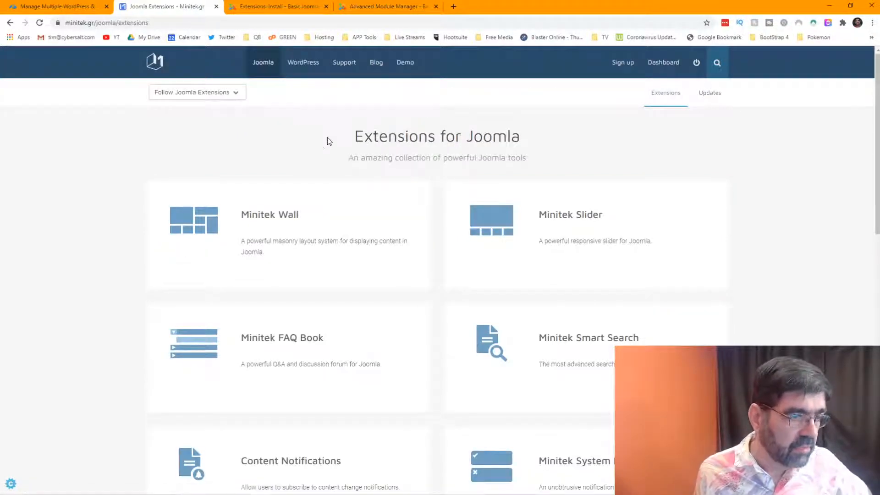
scroll(575, 200, "down", 5)
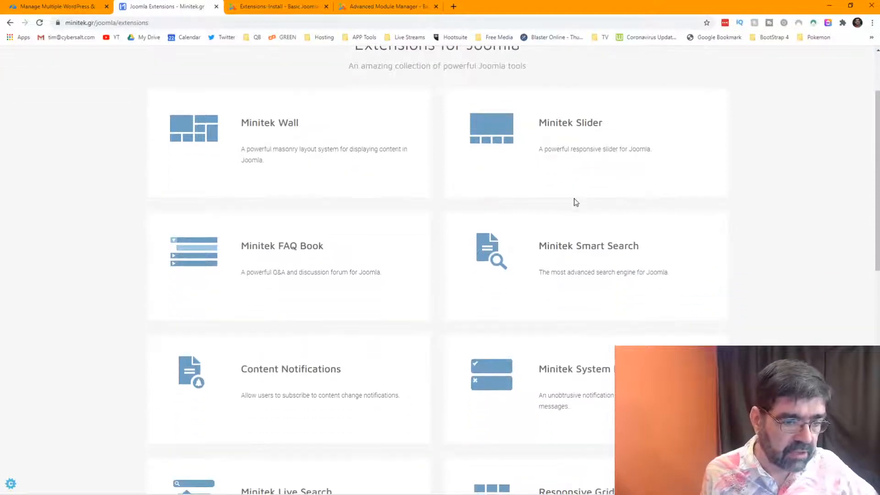
scroll(576, 202, "down", 7)
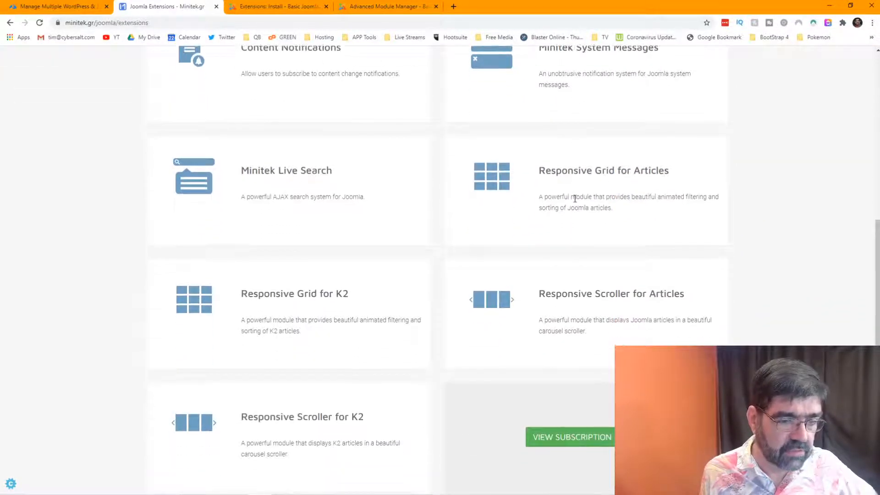
scroll(575, 200, "up", 12)
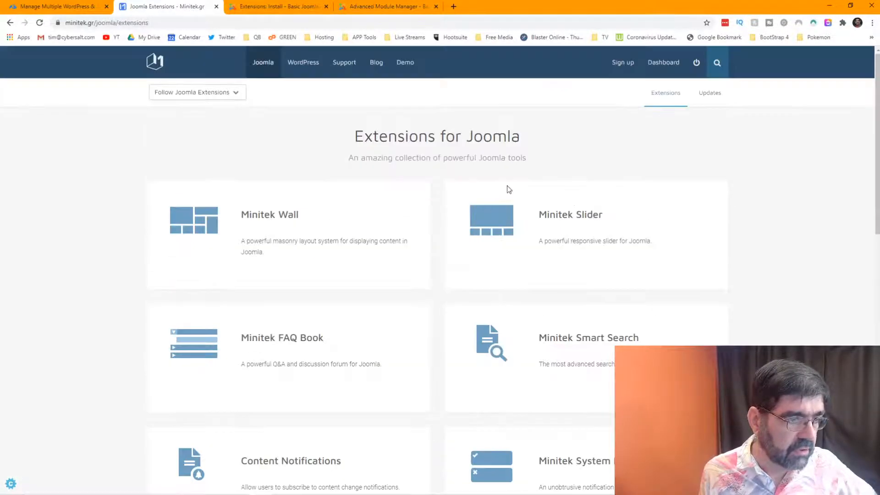
left_click(256, 216)
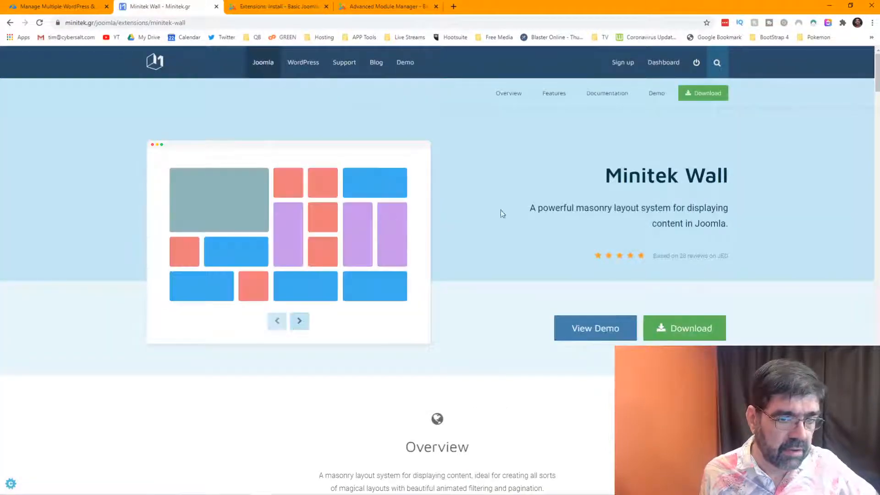
Browse Minitek Wall's features down to the plans and open the Free downloads listing.
scroll(577, 211, "down", 5)
scroll(577, 211, "down", 16)
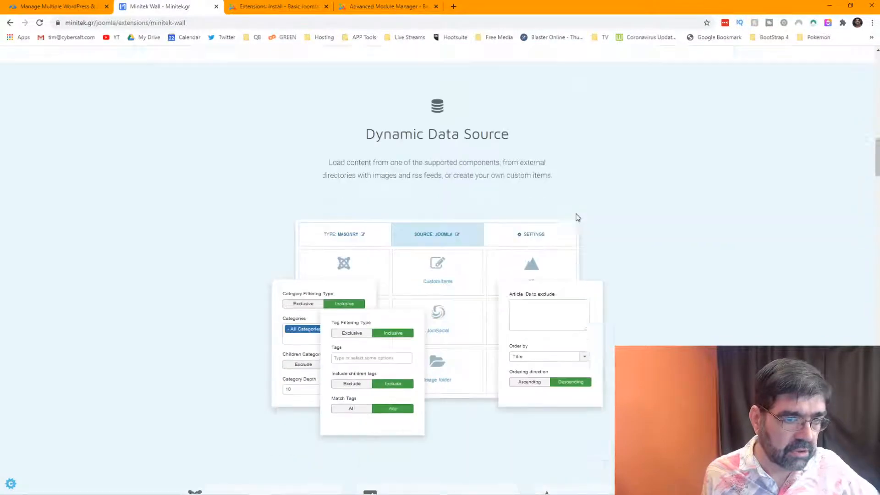
scroll(577, 217, "up", 4)
scroll(577, 217, "up", 2)
scroll(578, 217, "down", 15)
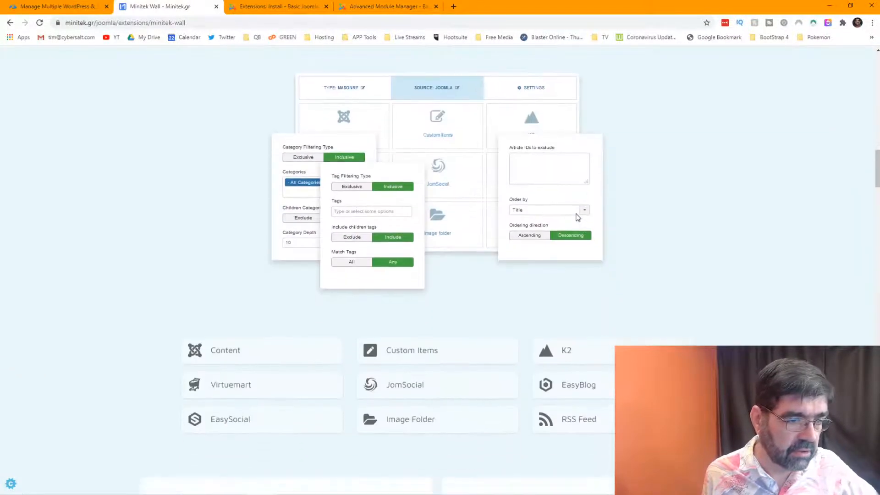
scroll(577, 218, "up", 7)
scroll(578, 217, "down", 20)
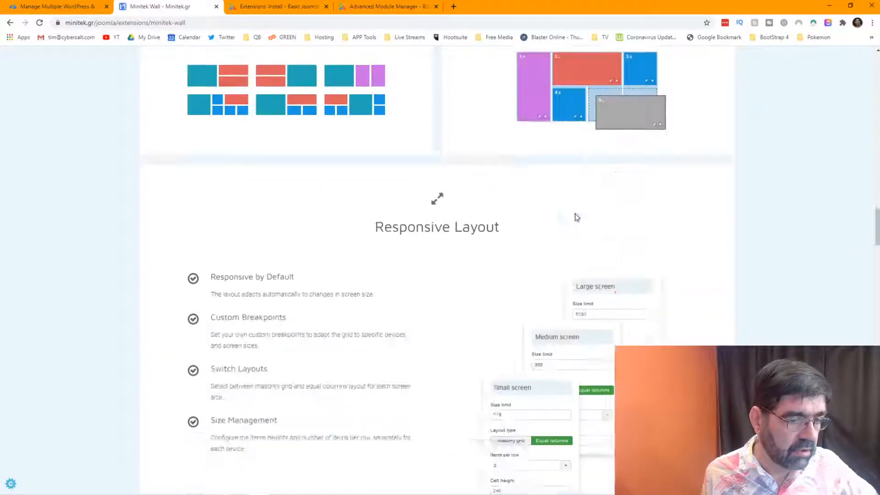
scroll(576, 218, "down", 12)
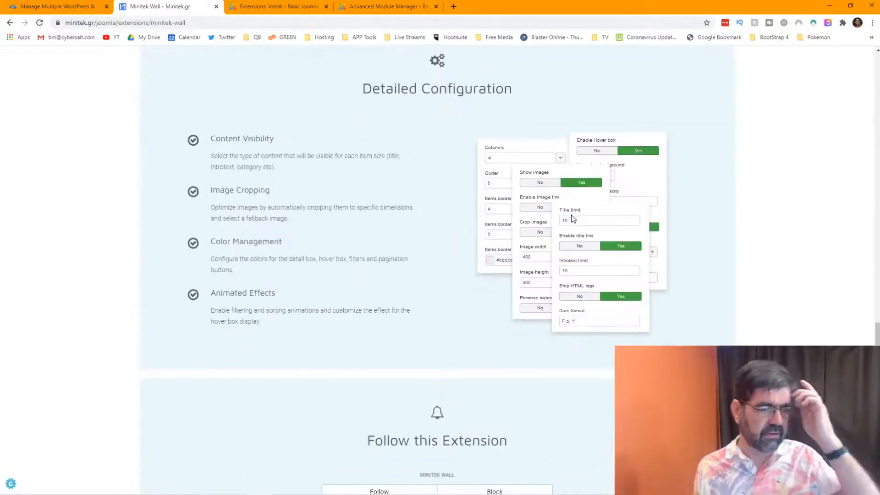
scroll(576, 220, "down", 6)
scroll(577, 220, "down", 15)
scroll(576, 220, "up", 11)
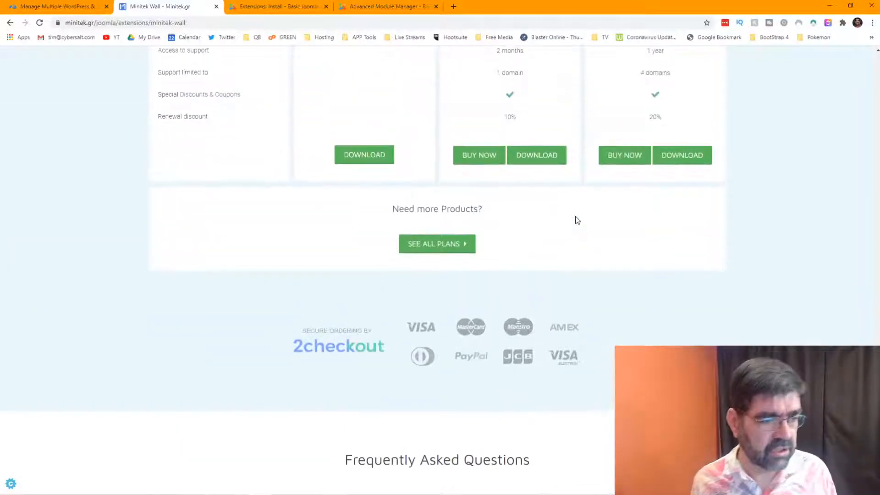
left_click(371, 155)
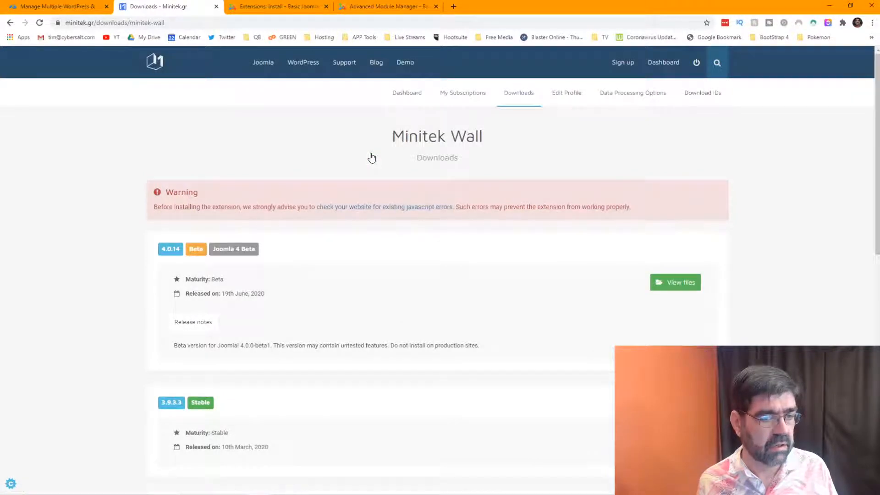
Open the files for the stable Minitek Wall 3.9.3.3 release.
scroll(357, 175, "down", 2)
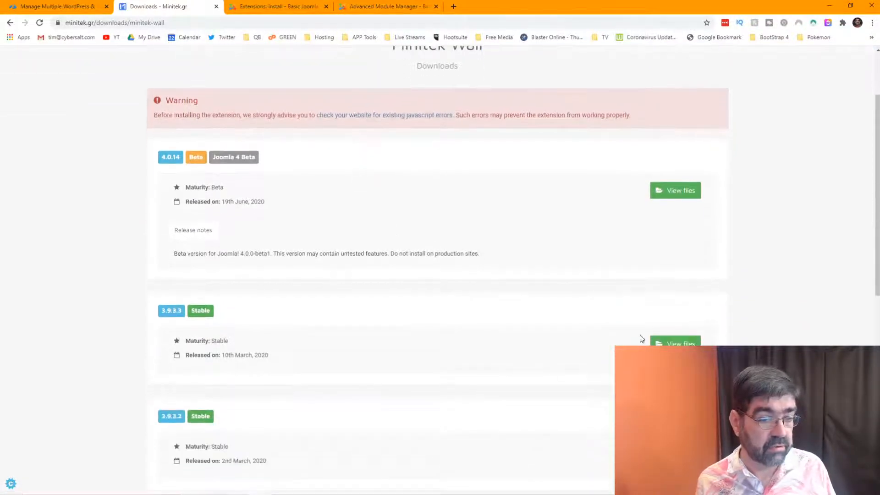
left_click(659, 342)
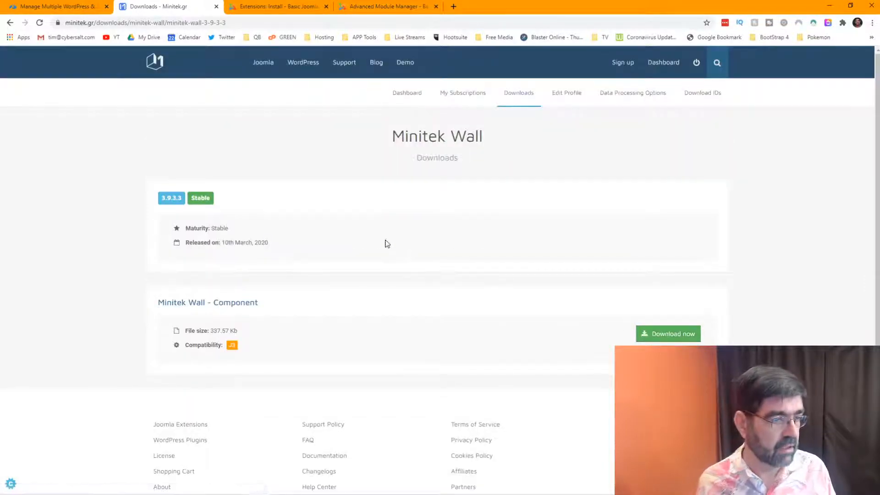
scroll(246, 301, "down", 2)
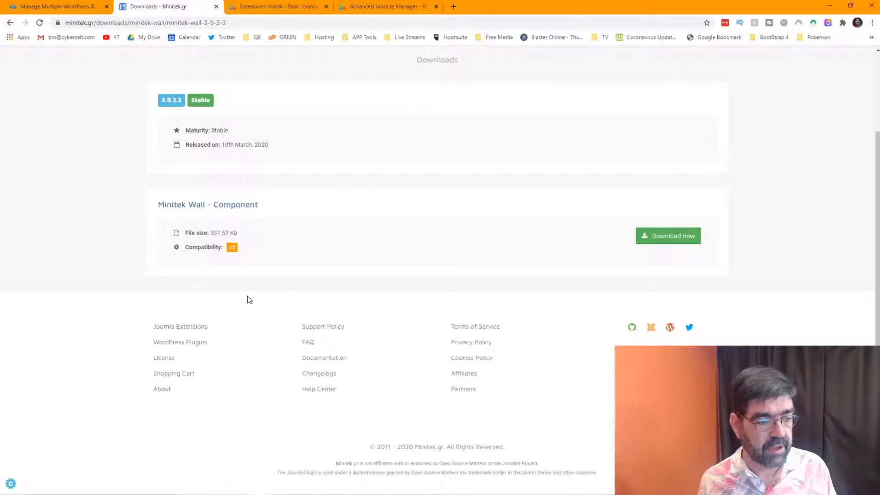
scroll(249, 300, "up", 2)
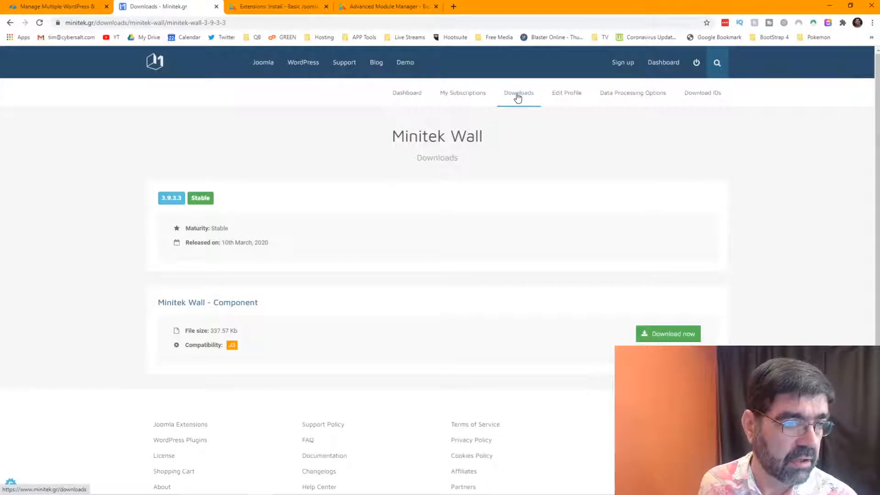
Look at the account Dashboard, then return to the 3.9.3.3 files page with its 337.57 Kb package.
left_click(404, 95)
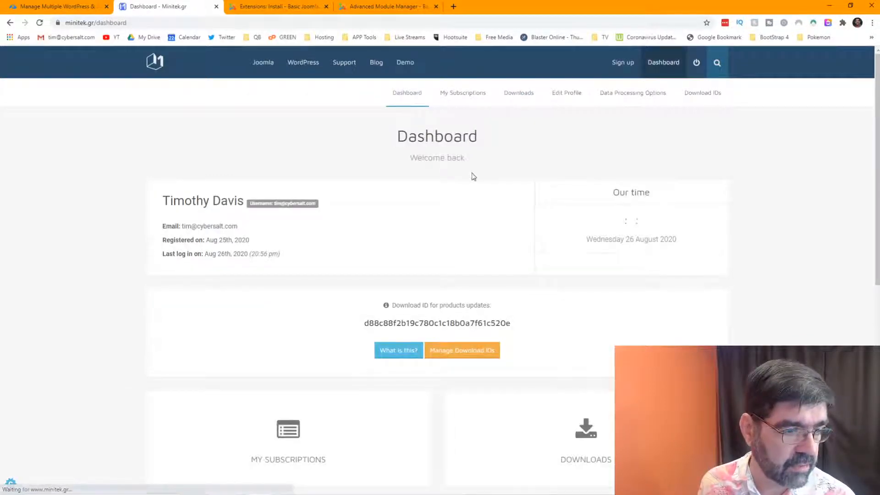
scroll(475, 178, "down", 8)
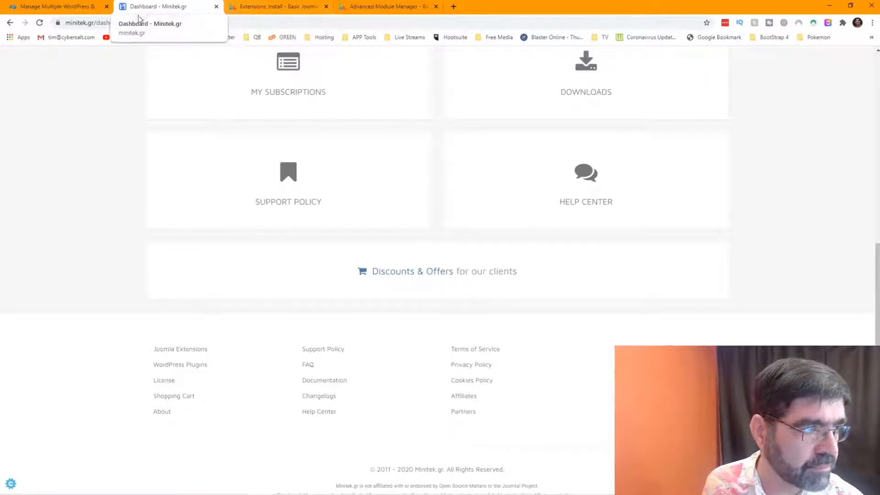
left_click(10, 23)
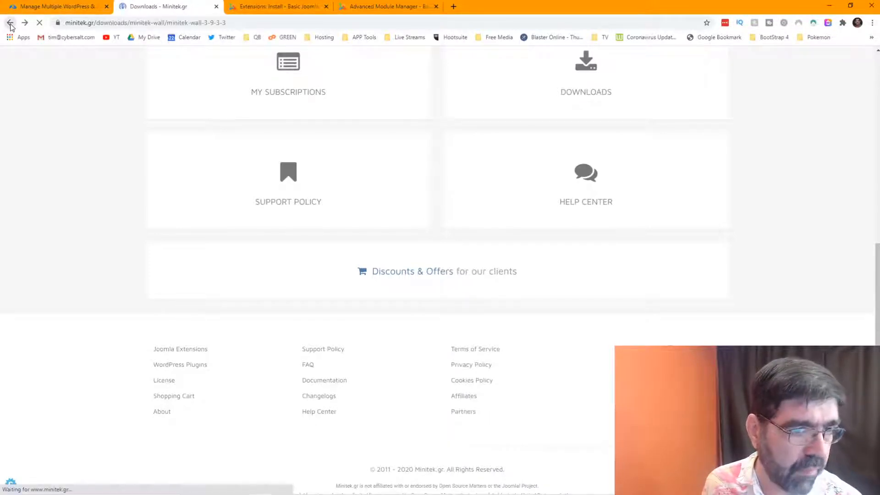
scroll(391, 140, "down", 2)
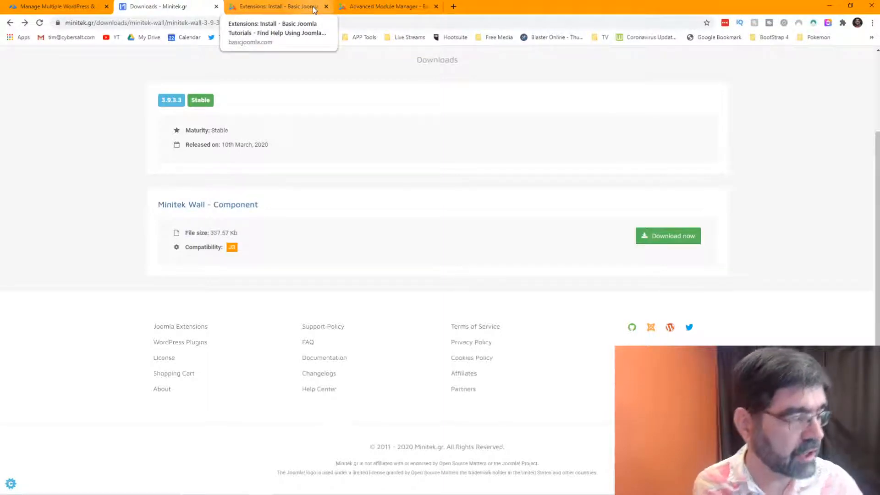
Start a new Main Menu item titled 'Minitek Test'.
left_click(280, 8)
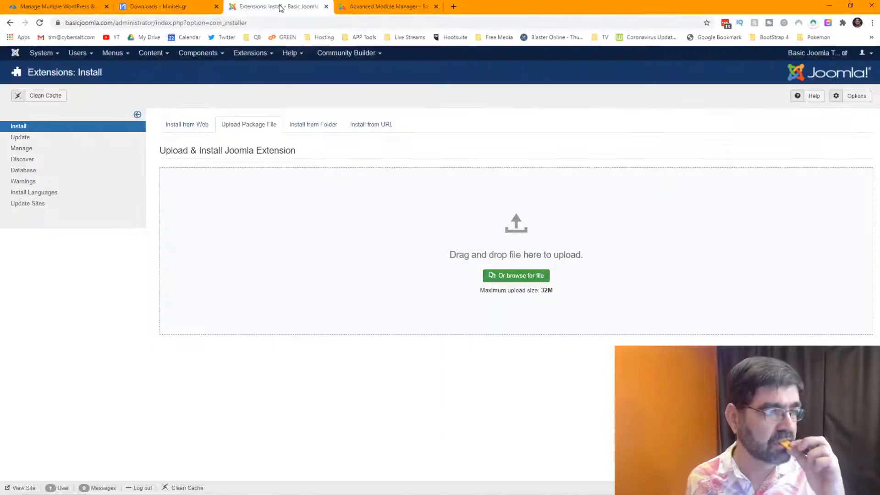
left_click(117, 54)
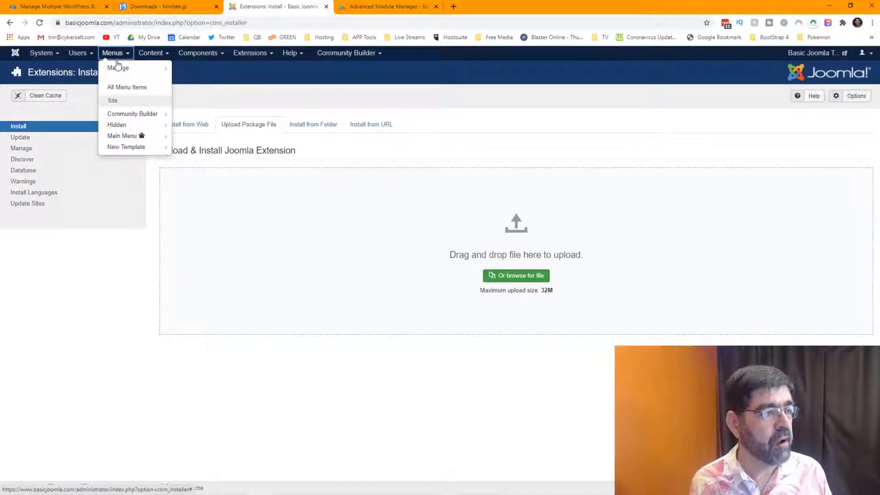
mouse_move(119, 73)
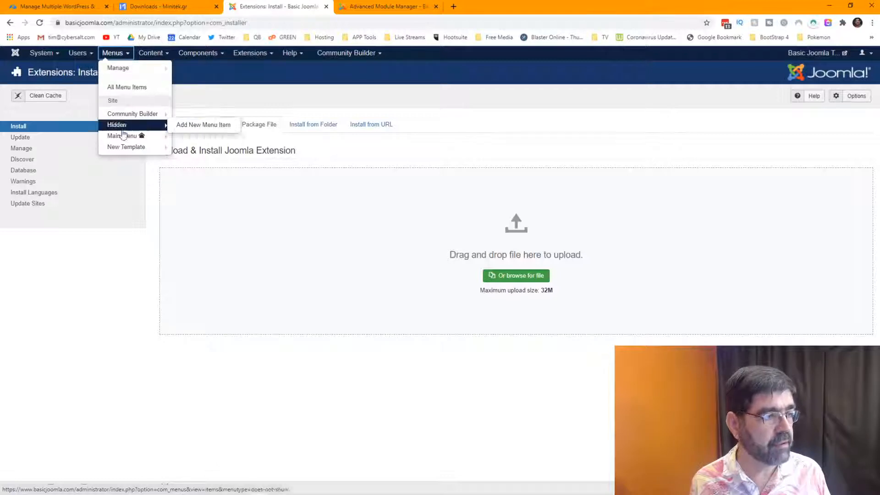
mouse_move(126, 135)
left_click(194, 138)
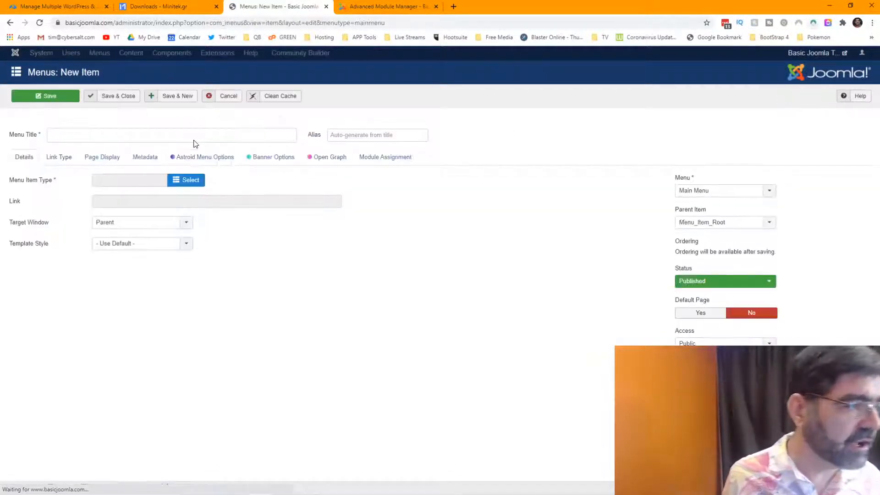
left_click(192, 136)
type("Mini")
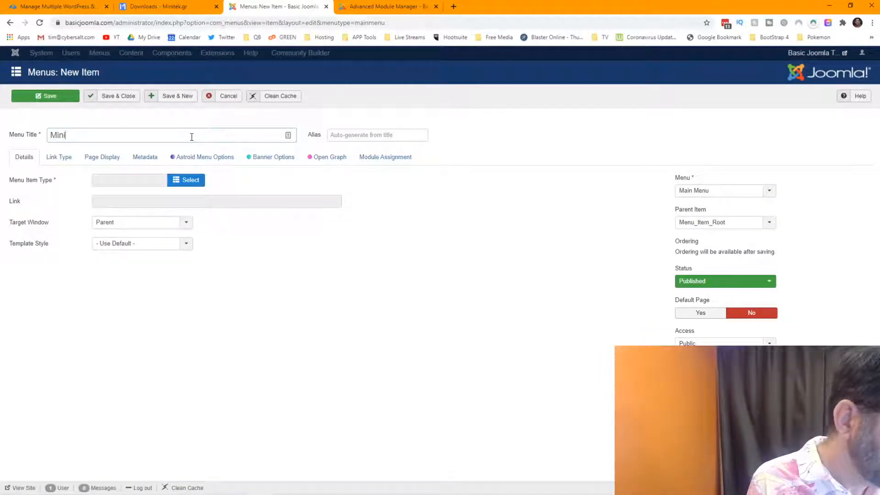
type("tek")
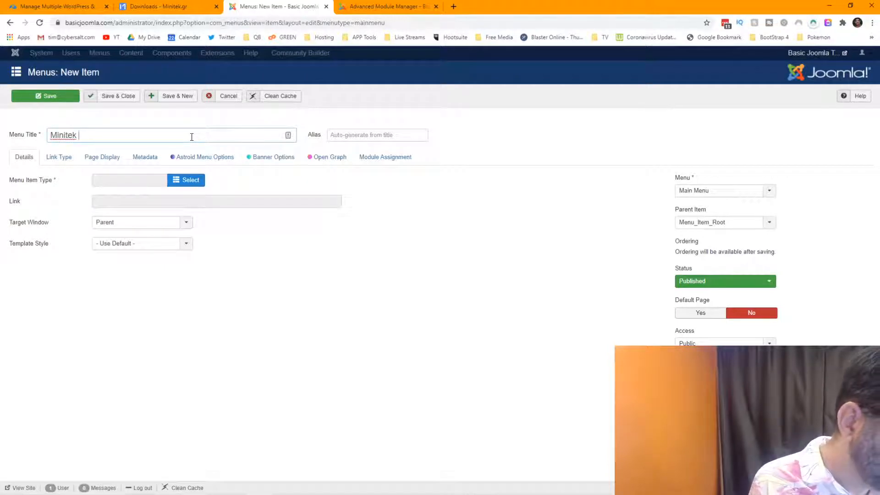
type(" Test")
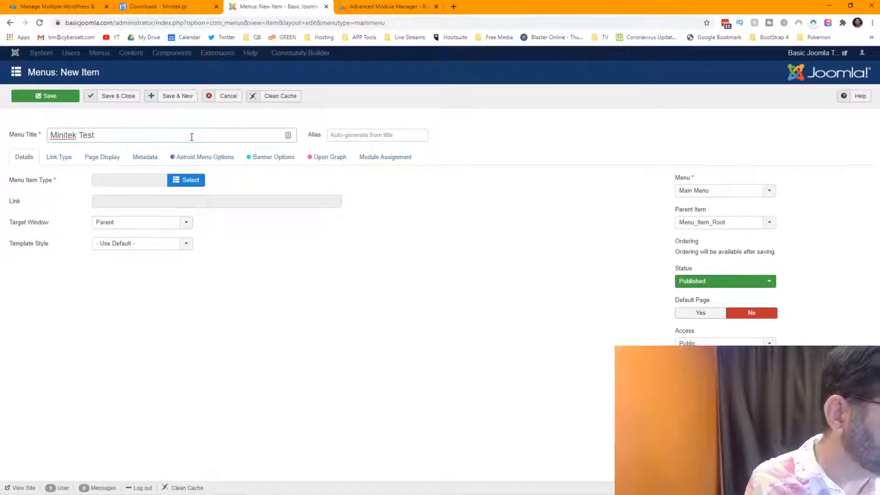
Make it a Minitek Wall Masonry page, try saving, then cancel the unsaved item.
left_click(185, 179)
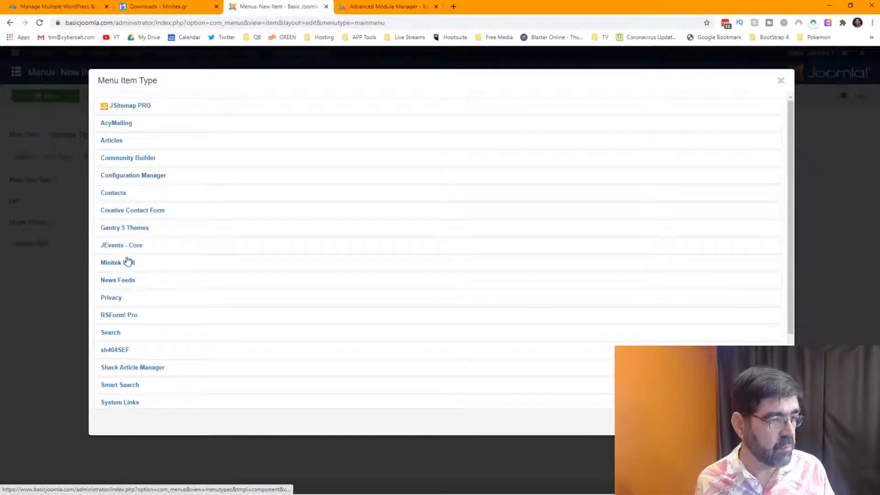
left_click(120, 287)
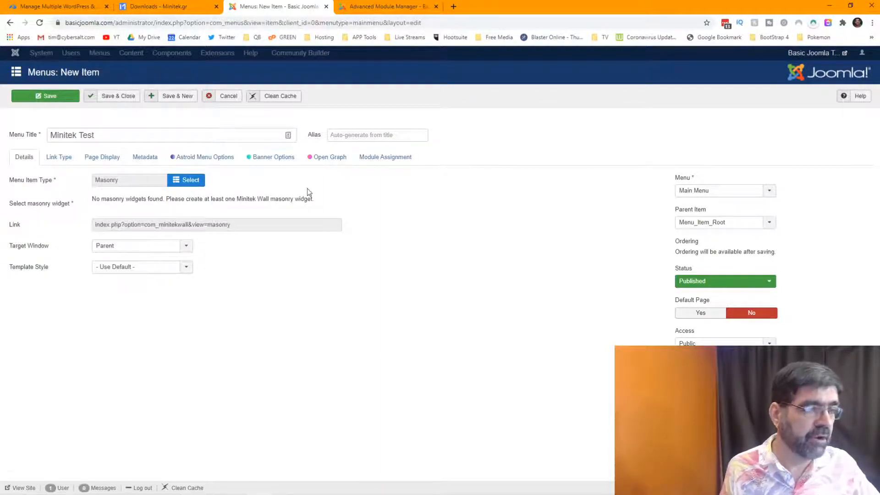
left_click(114, 97)
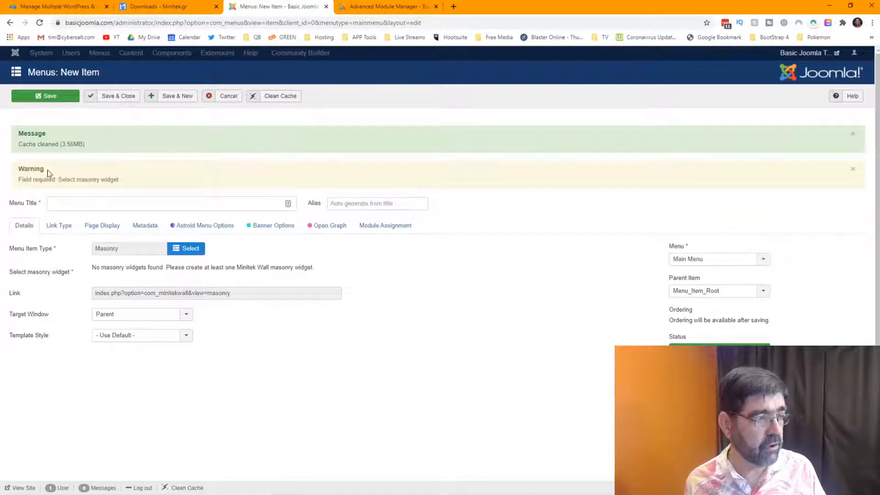
left_click(232, 101)
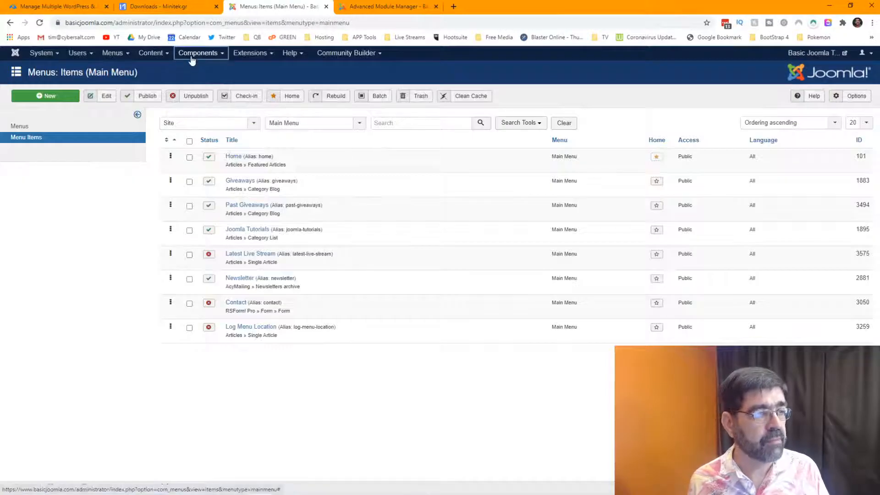
Create a new Minitek Wall widget from the Joomla source, named 'First Minitek Wall'.
left_click(192, 57)
left_click(209, 79)
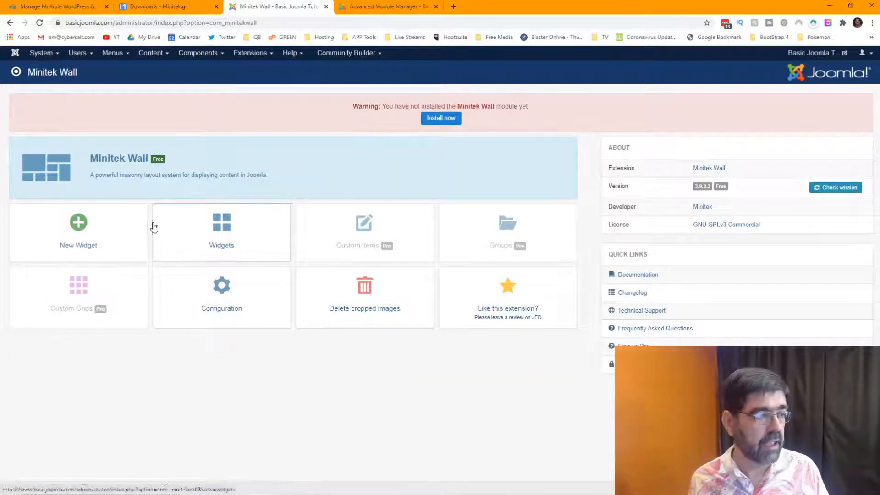
left_click(90, 235)
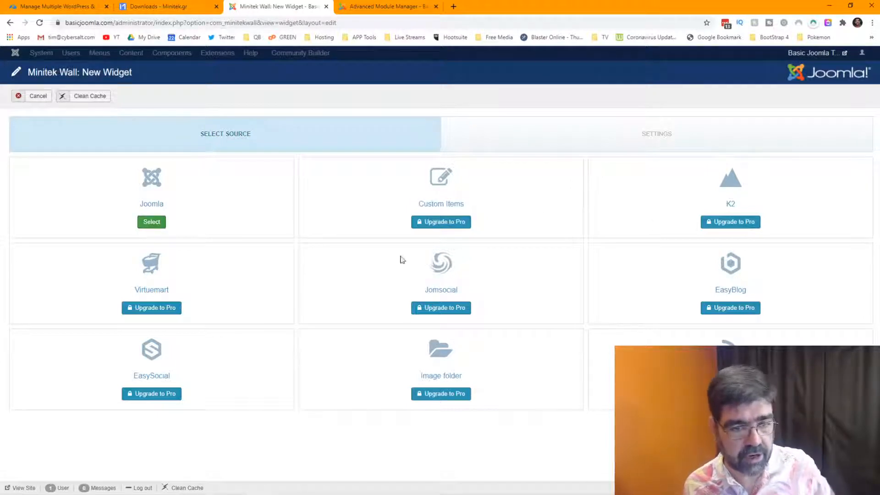
left_click(165, 228)
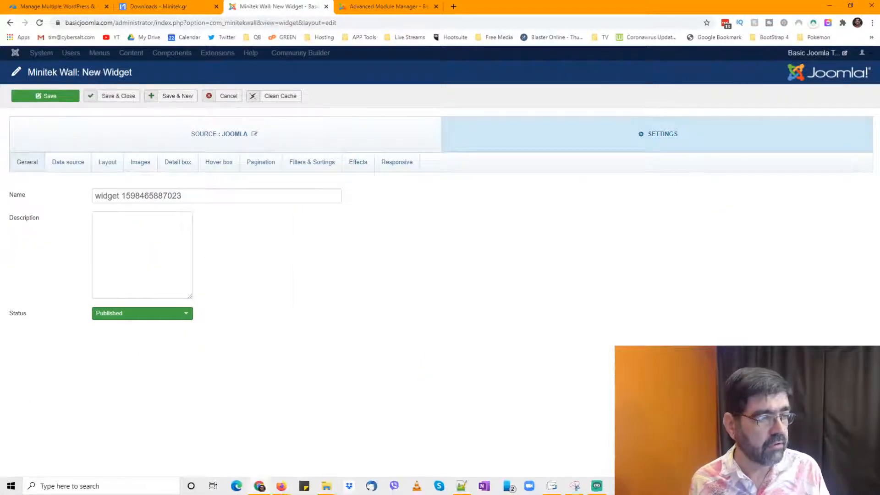
left_click_drag(188, 196, 87, 196)
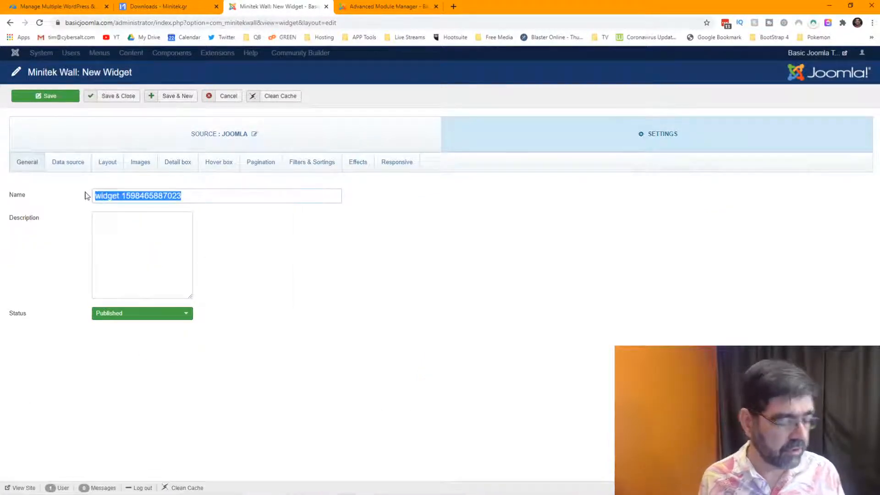
type("First Minitek")
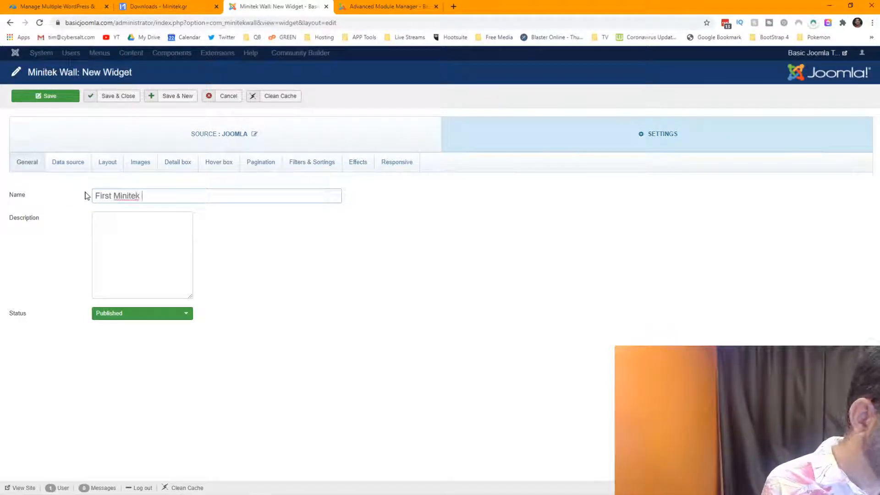
type(" Wall")
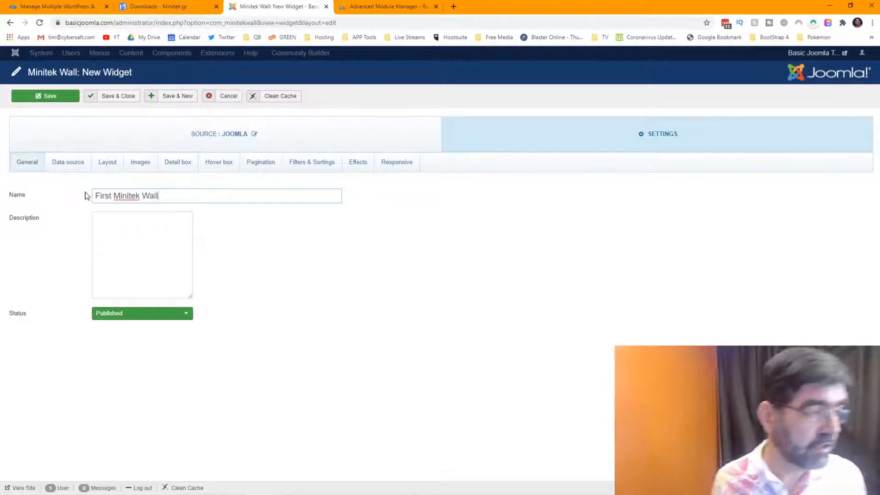
Set Joomla mode to Joomla Categories and limit the categories to Joomla Tutorials.
left_click(79, 169)
left_click(141, 194)
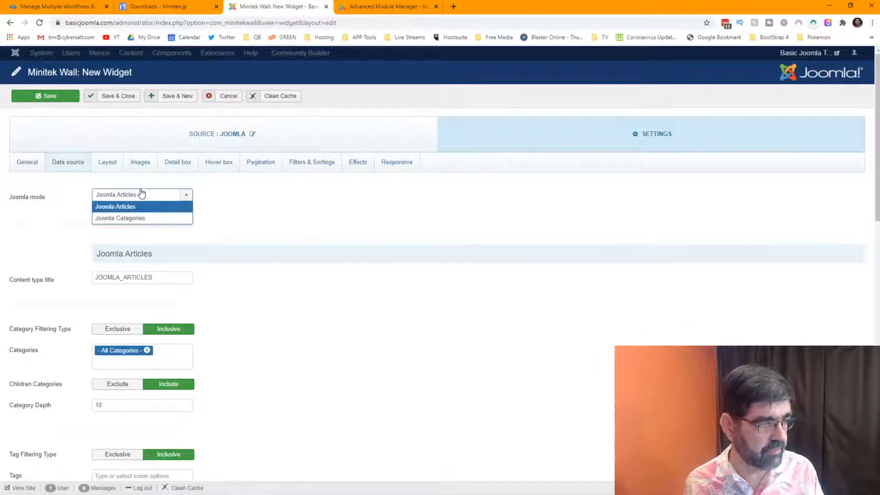
left_click(121, 218)
scroll(264, 230, "down", 2)
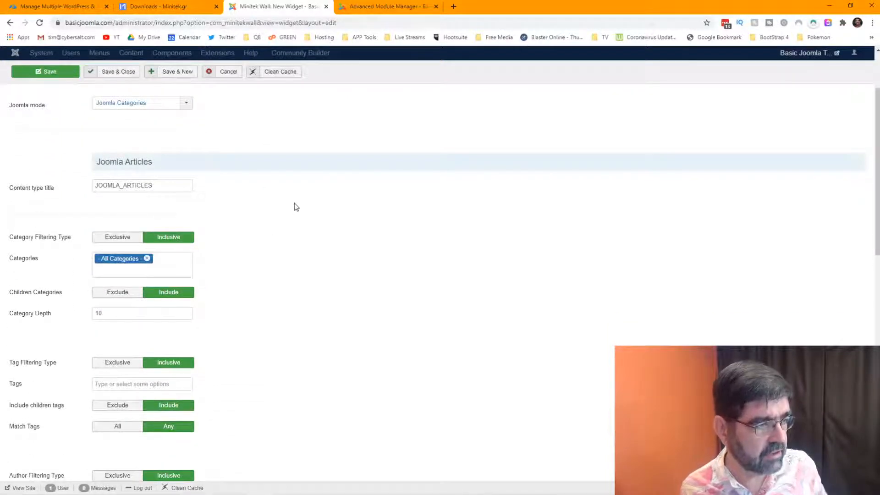
mouse_move(41, 196)
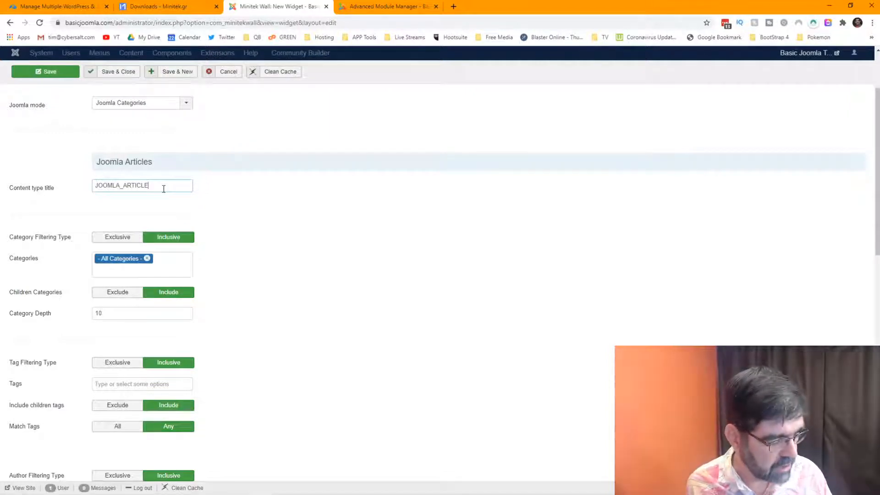
type("S")
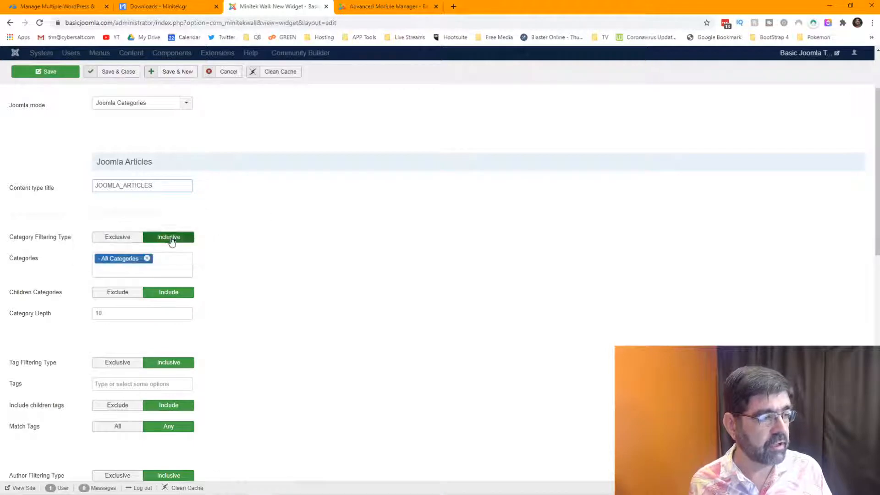
left_click(147, 258)
left_click(150, 258)
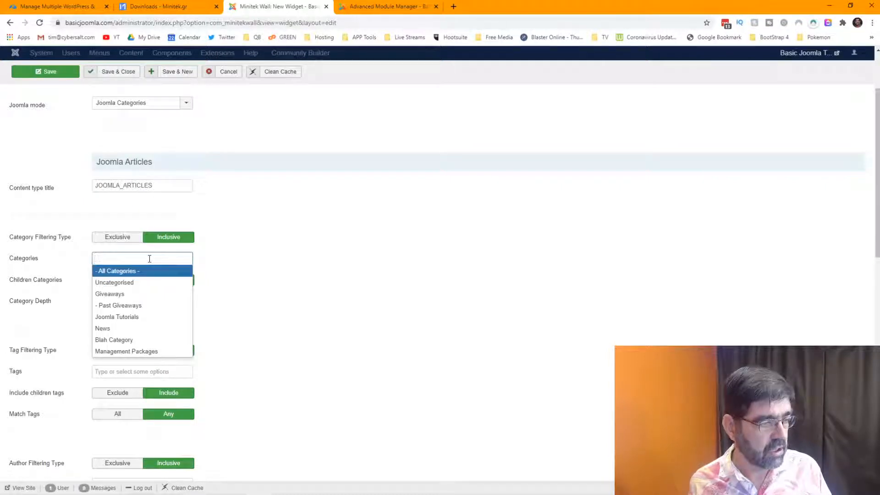
left_click(125, 316)
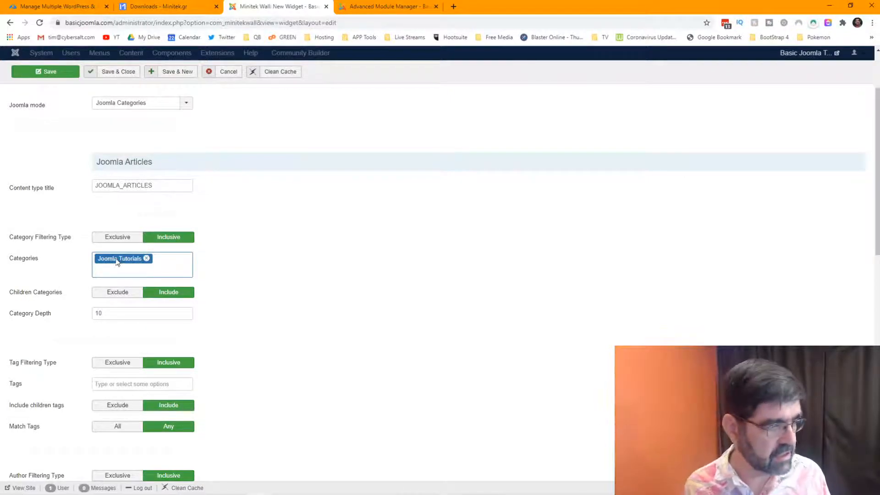
Set the Joomla Articles Order by option to Created Date.
scroll(68, 254, "down", 2)
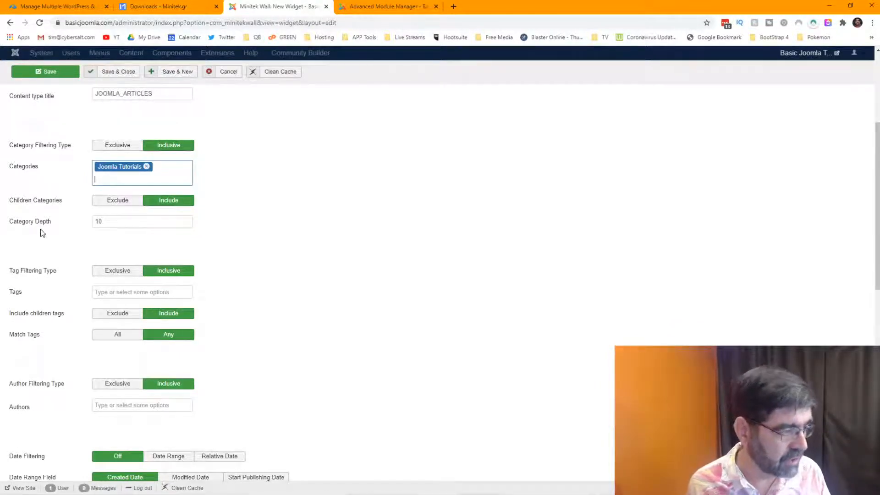
scroll(44, 232, "down", 1)
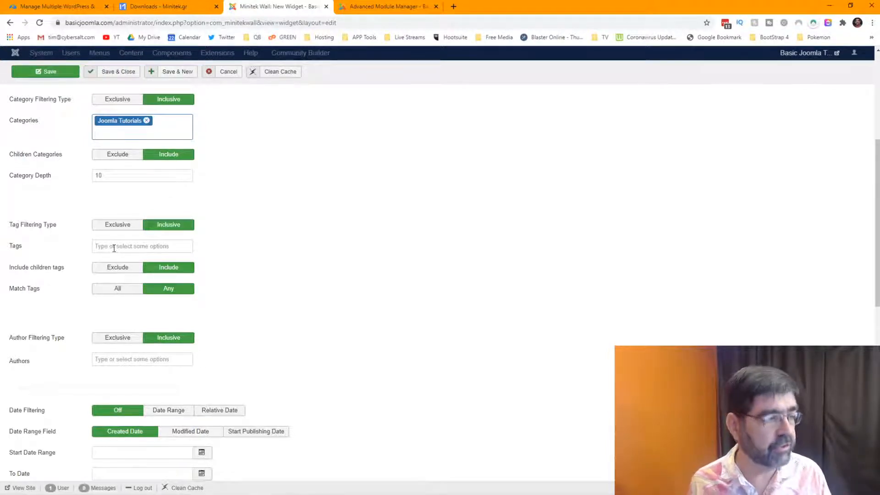
scroll(85, 229, "down", 2)
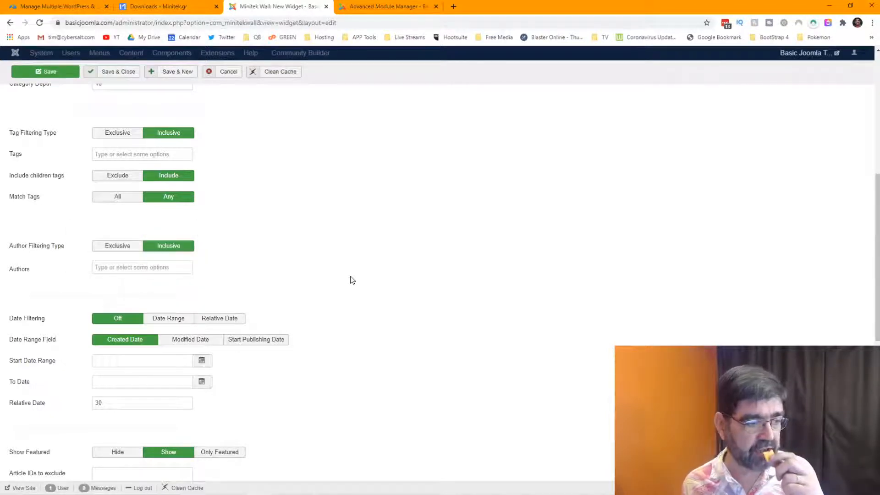
scroll(352, 280, "down", 2)
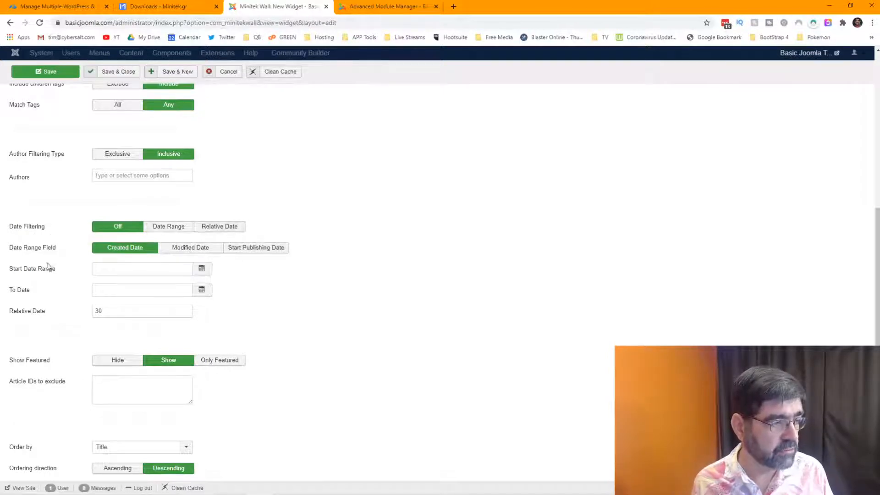
scroll(136, 278, "down", 2)
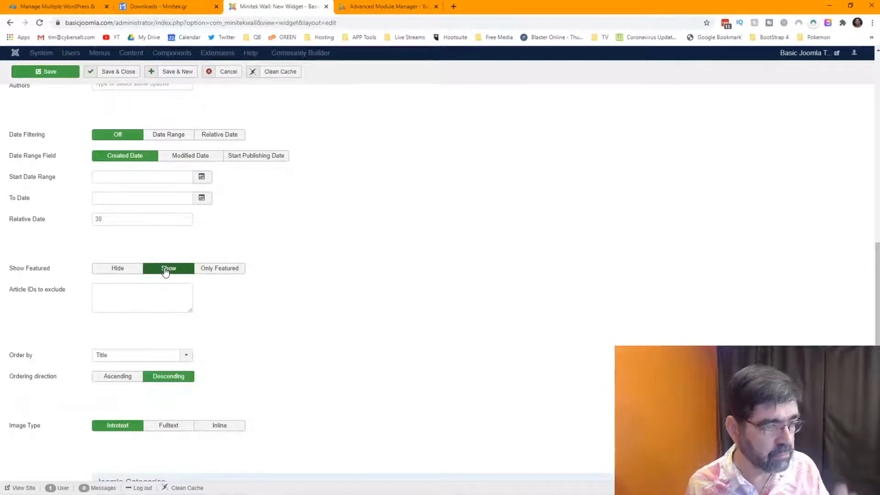
scroll(41, 257, "down", 2)
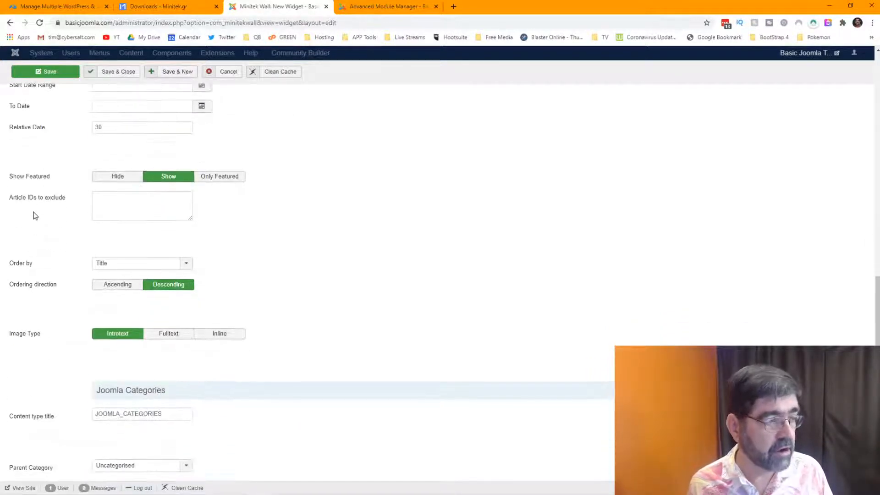
mouse_move(33, 205)
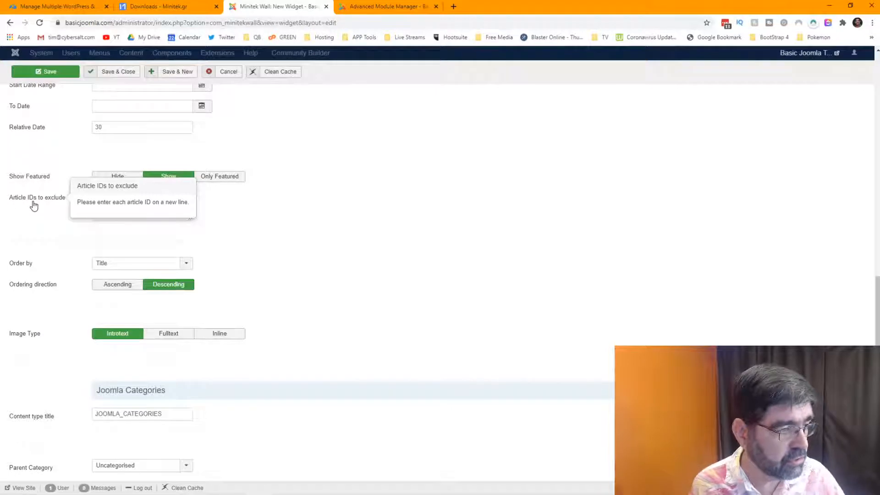
left_click(187, 263)
left_click(136, 359)
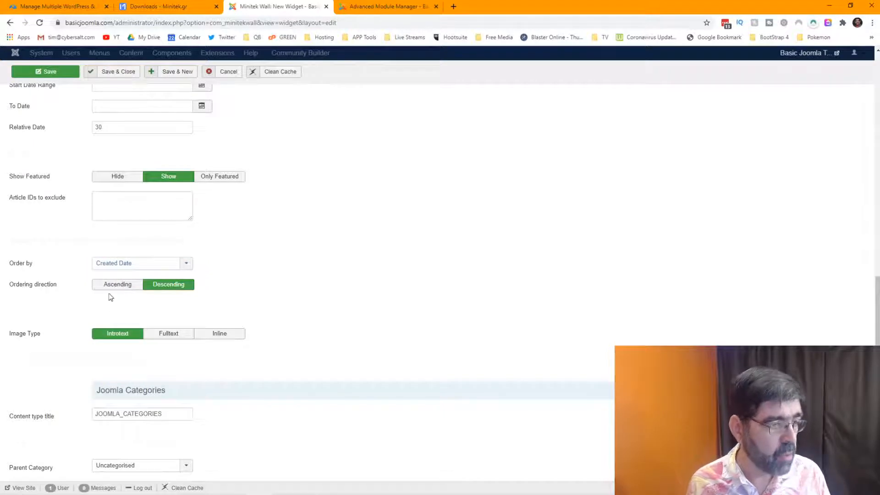
Set Image Type to Inline and order the Joomla Categories by Created Date.
scroll(27, 289, "down", 3)
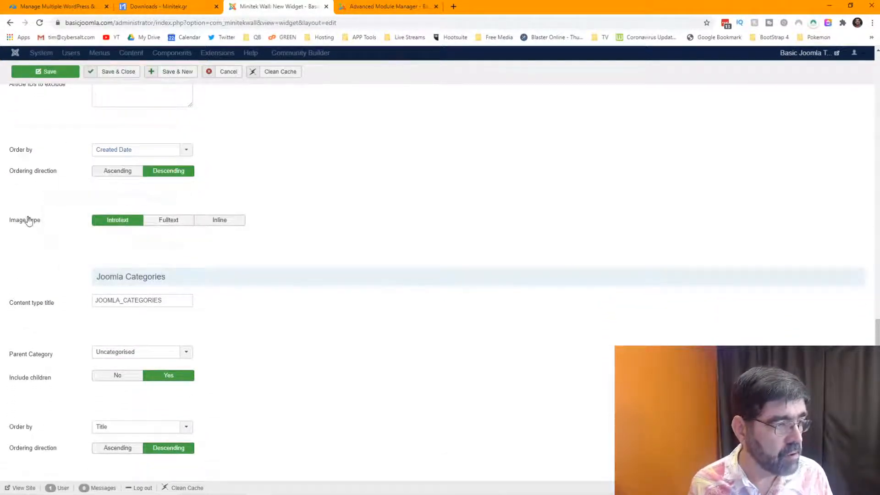
mouse_move(29, 223)
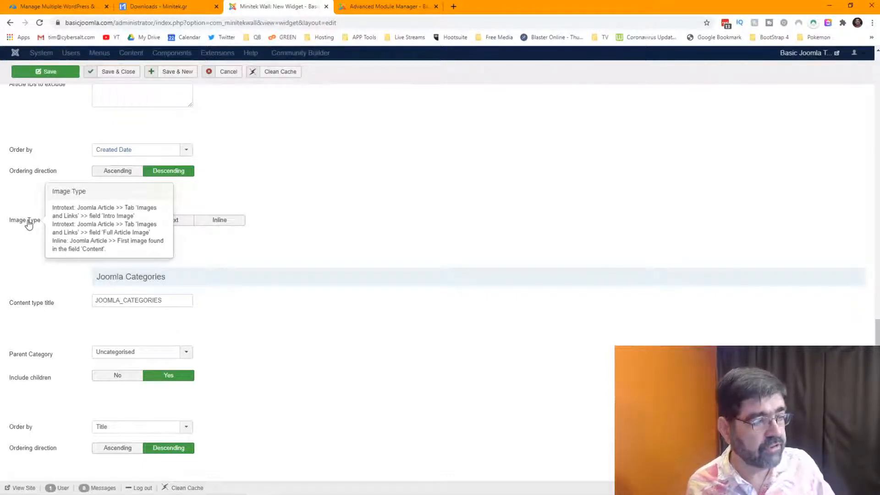
left_click(214, 221)
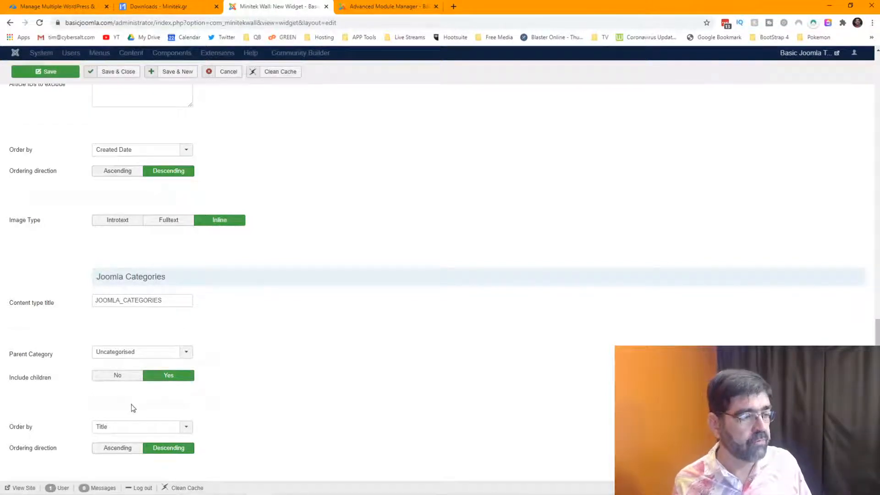
mouse_move(16, 433)
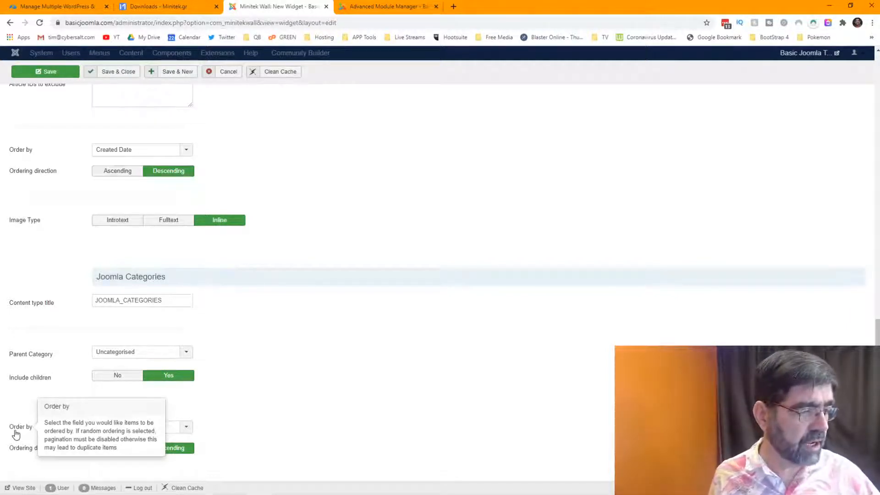
left_click(189, 428)
left_click(156, 462)
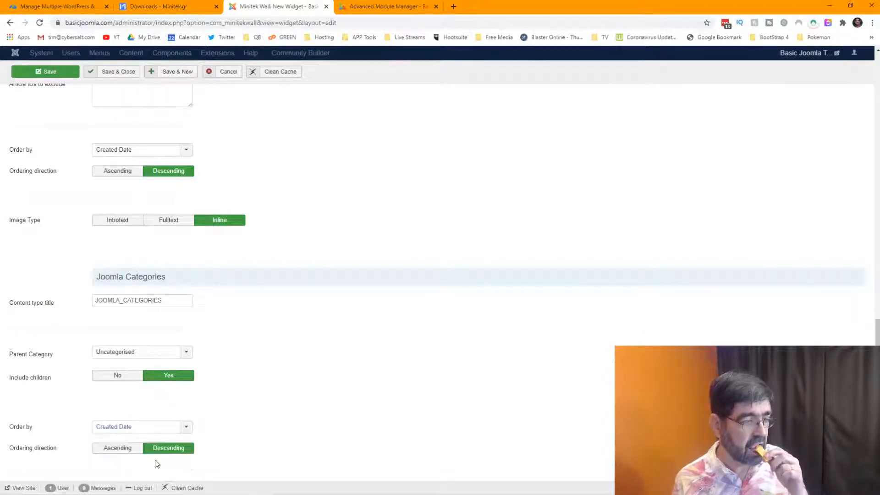
Recheck the category ordering, leave it on Created Date, and save the widget.
scroll(265, 433, "up", 1)
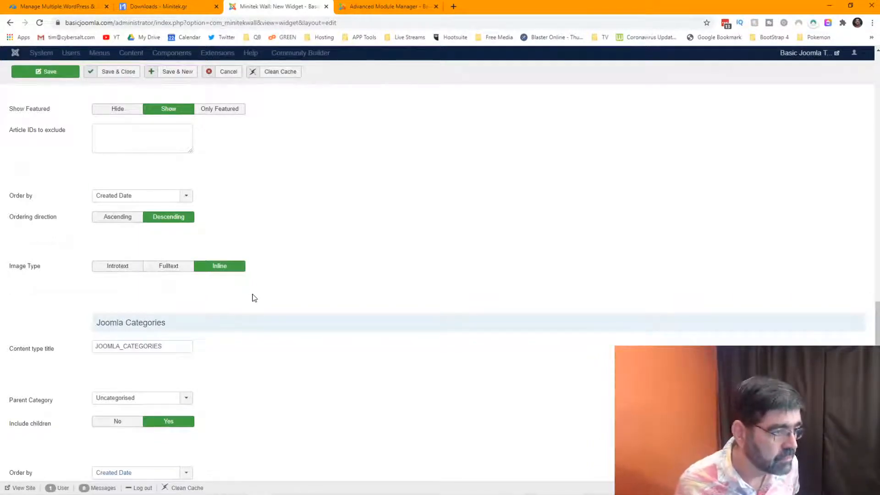
scroll(255, 298, "down", 1)
scroll(255, 298, "up", 3)
scroll(255, 298, "down", 1)
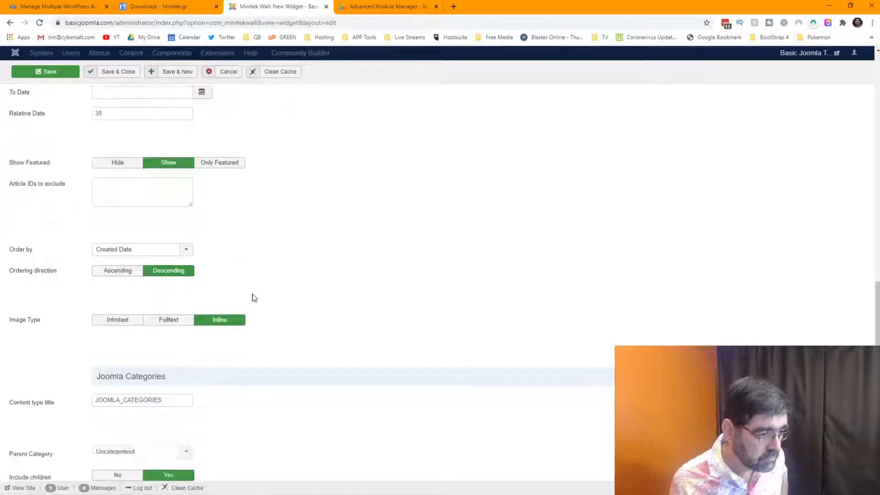
scroll(255, 298, "up", 6)
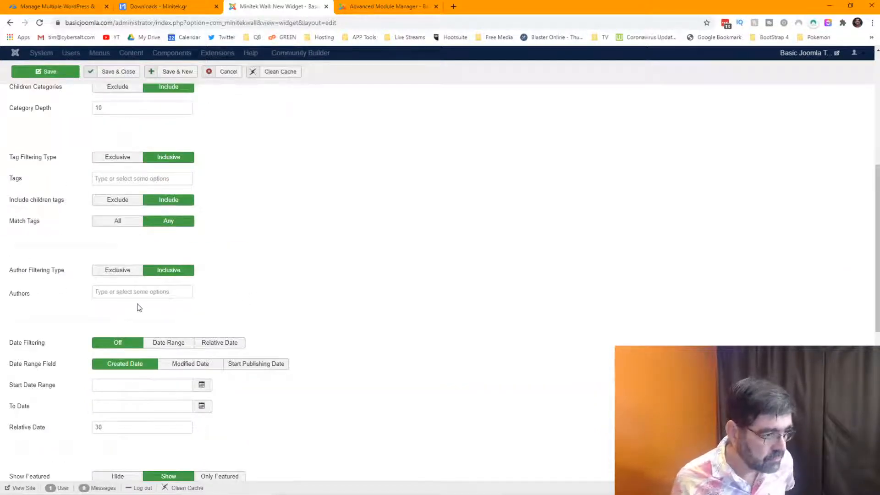
scroll(84, 309, "down", 2)
scroll(85, 308, "down", 3)
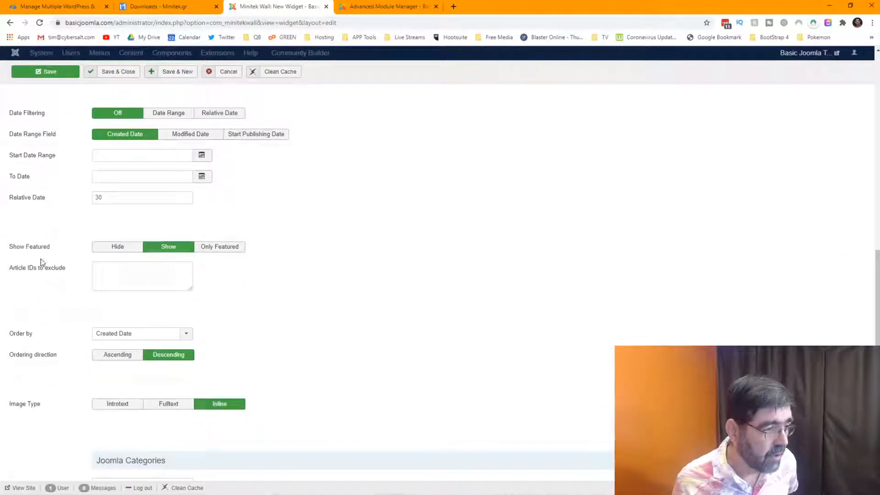
scroll(41, 262, "down", 2)
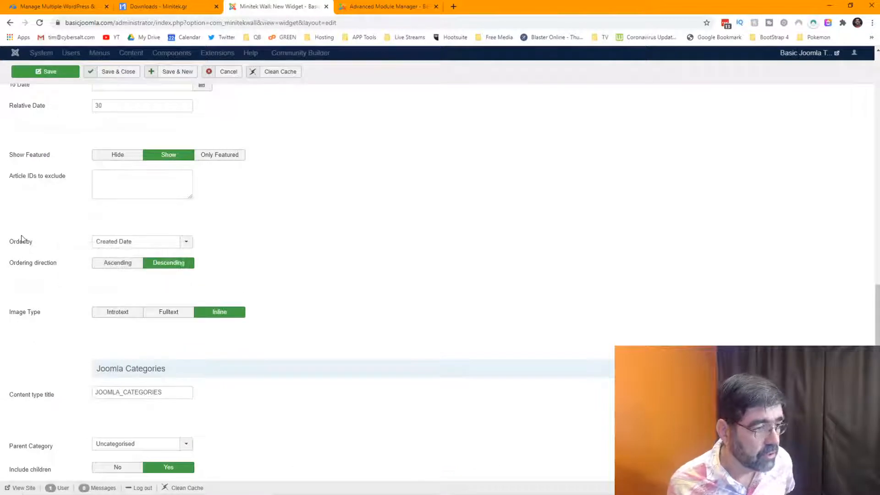
mouse_move(18, 246)
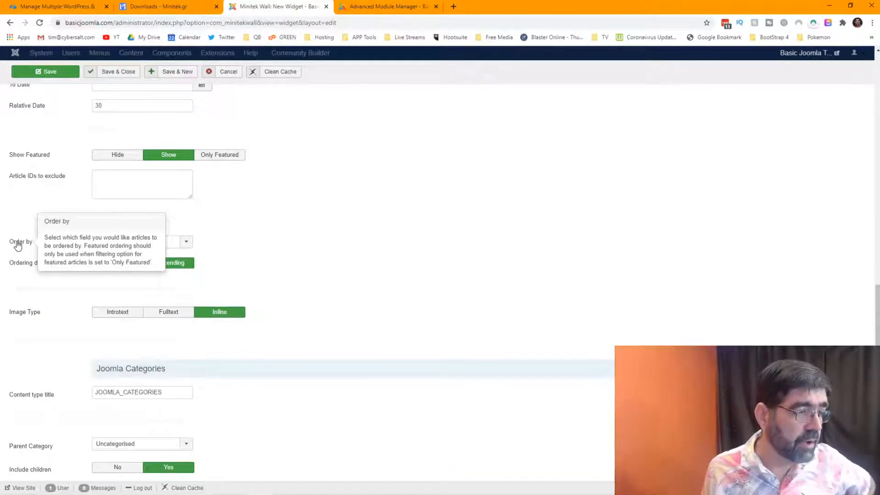
scroll(376, 252, "down", 2)
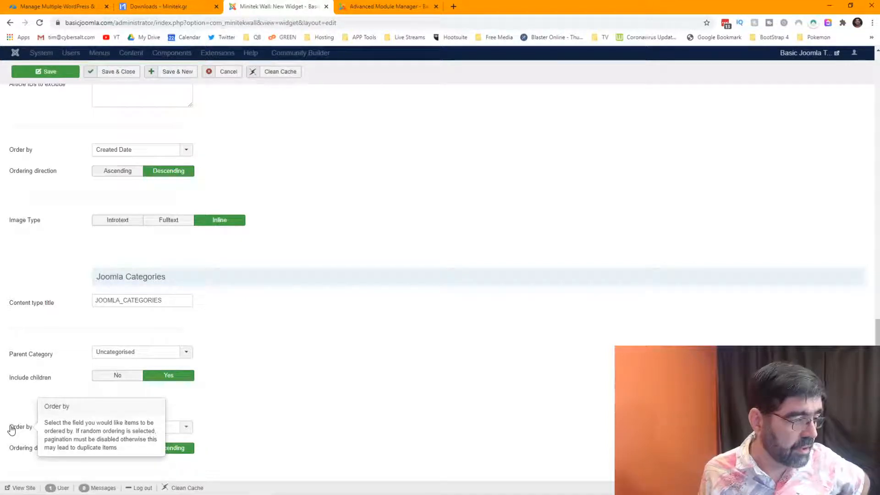
left_click(189, 433)
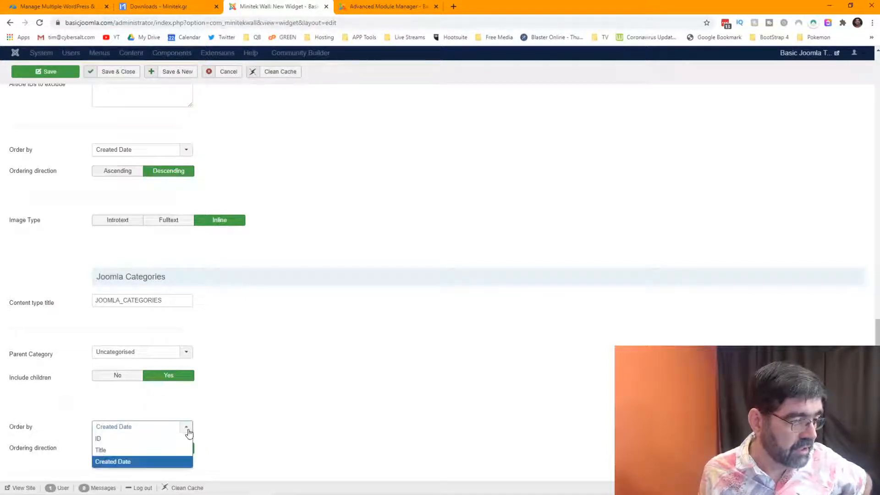
left_click(165, 451)
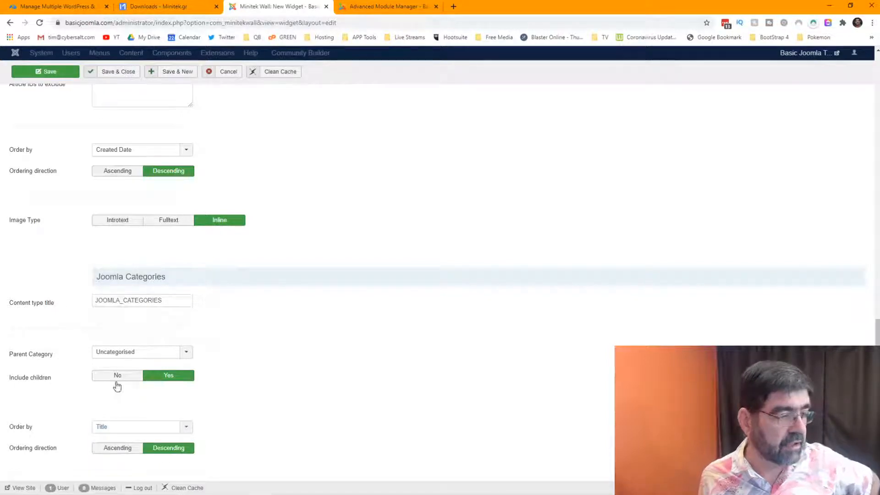
left_click(182, 429)
left_click(157, 460)
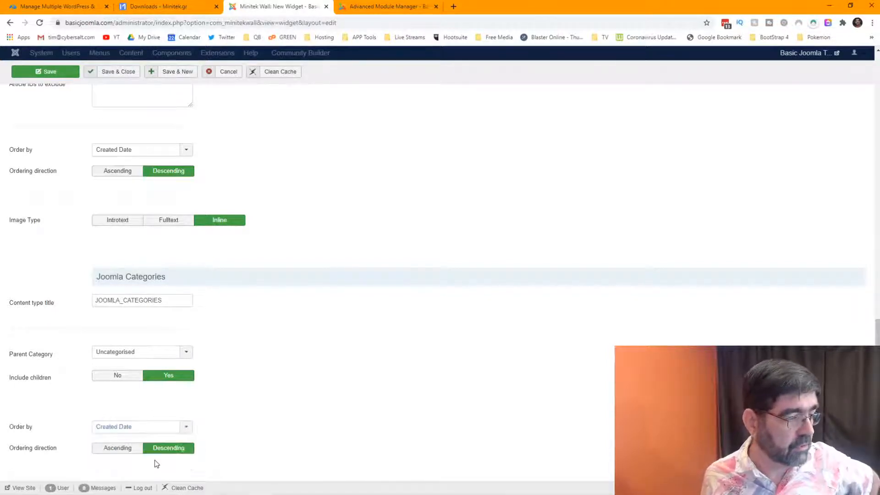
left_click(54, 72)
Save the First Minitek Wall widget and close it back to the Widgets list.
left_click(55, 97)
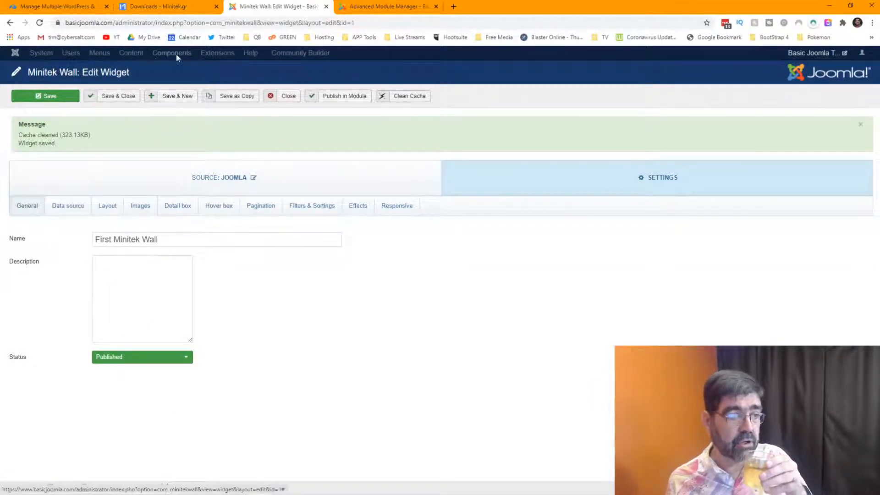
left_click(288, 97)
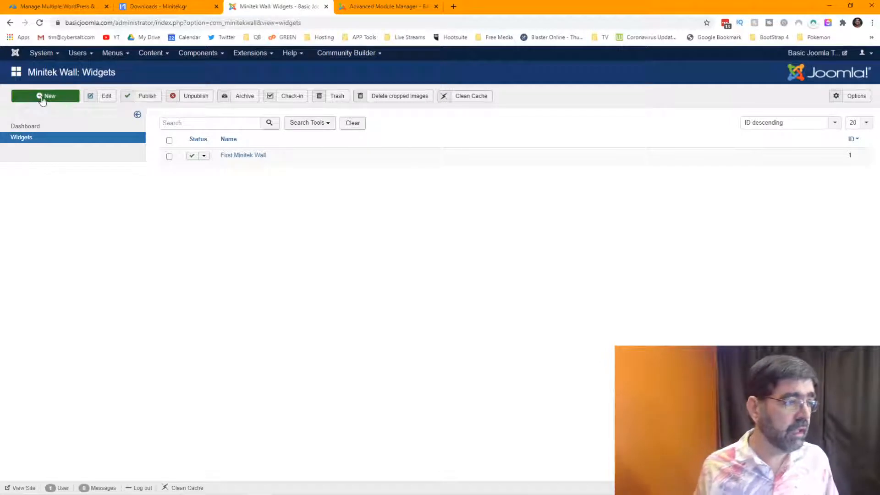
left_click(115, 54)
Open a new Main Menu item in a new tab and title it 'Minitek Test'.
mouse_move(133, 136)
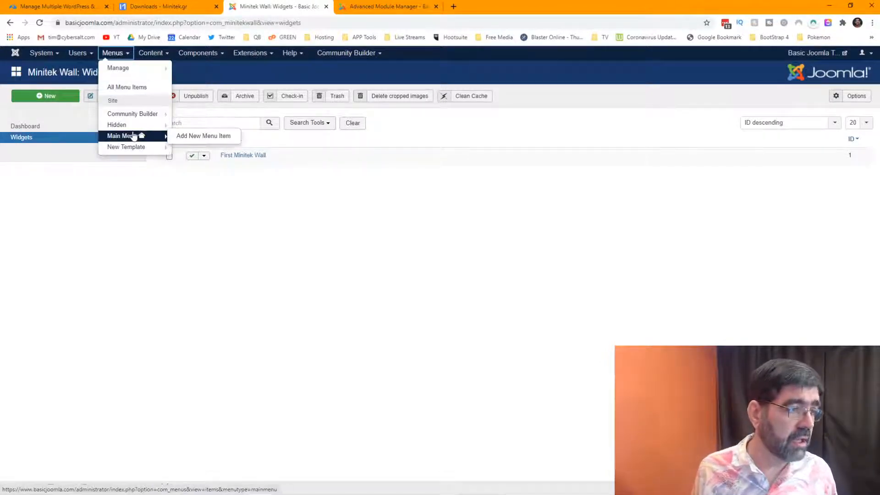
right_click(179, 143)
left_click(197, 149)
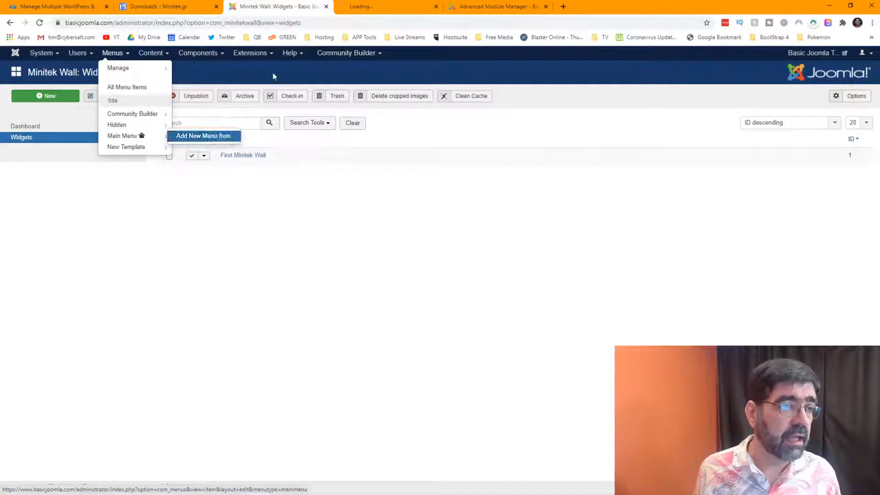
left_click(360, 8)
left_click(197, 136)
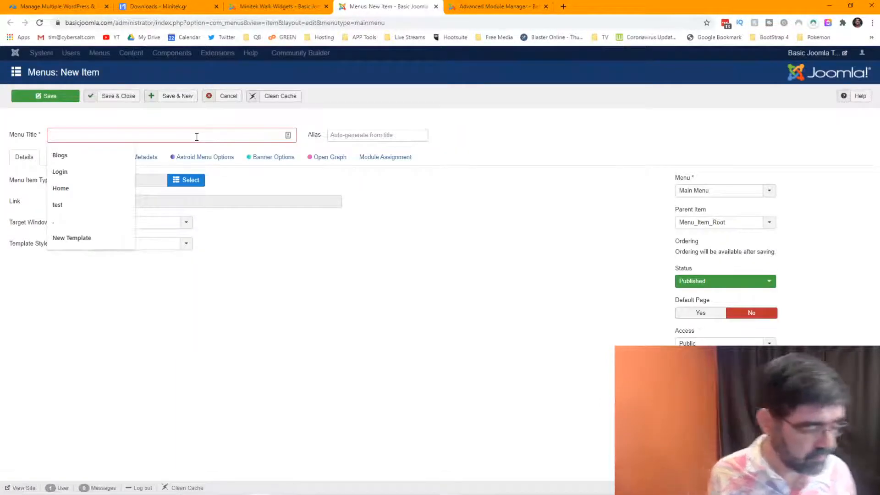
type("Minit")
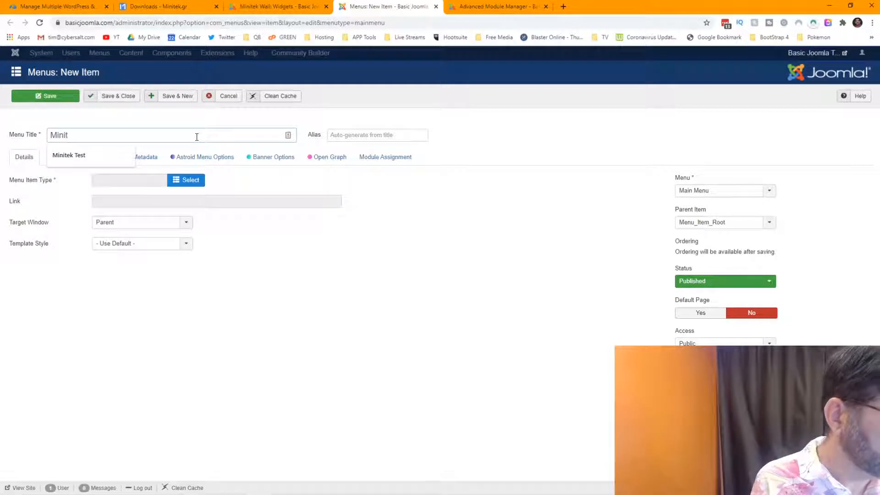
key("Down")
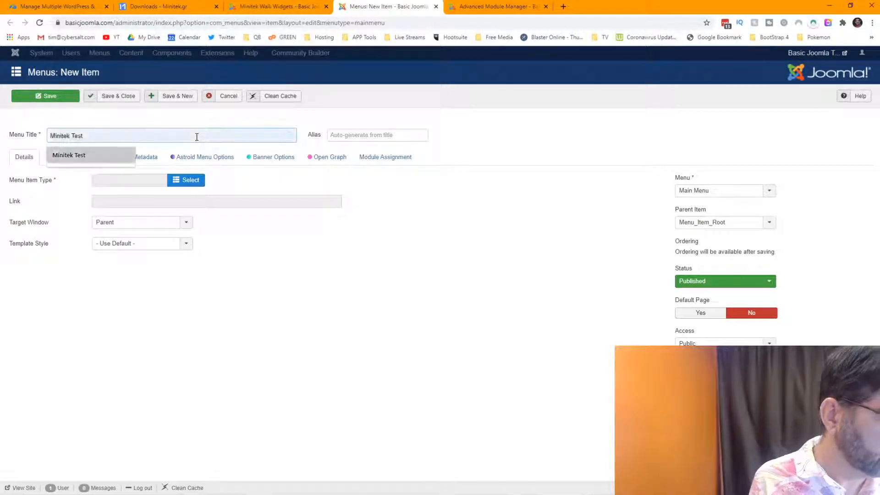
key("Tab")
Make it a Minitek Wall Masonry page using First Minitek Wall, then save and close.
left_click(187, 180)
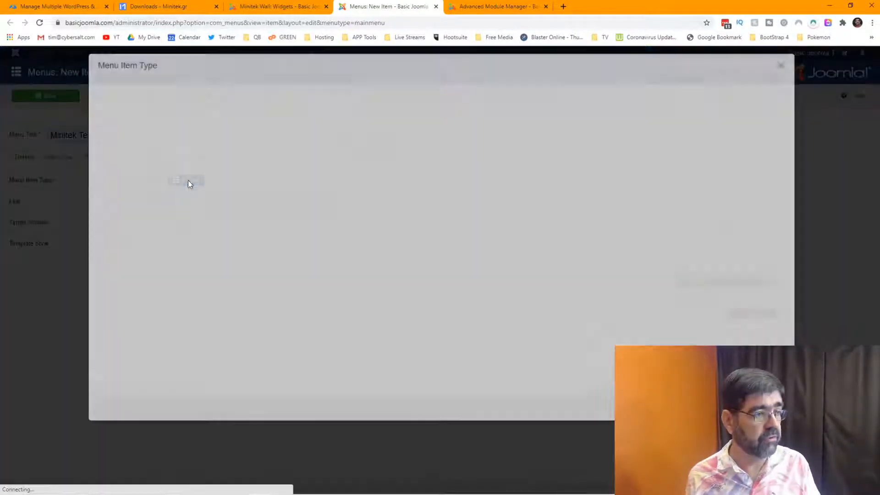
left_click(120, 262)
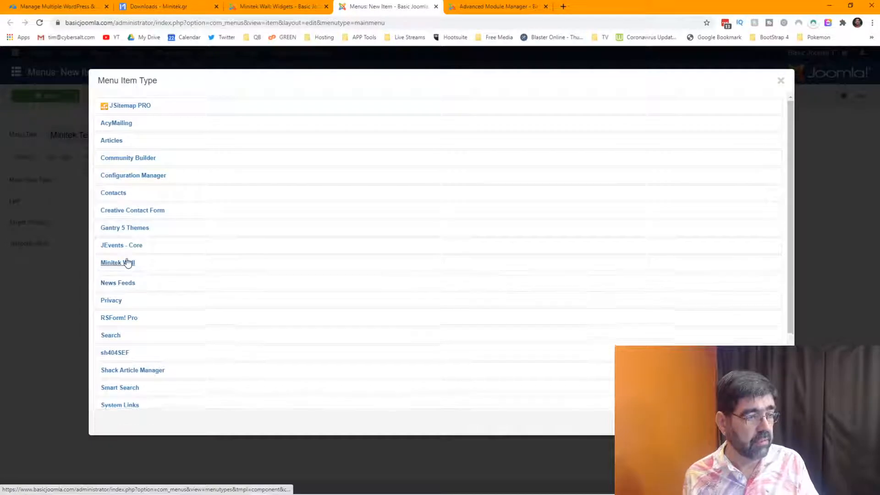
left_click(120, 285)
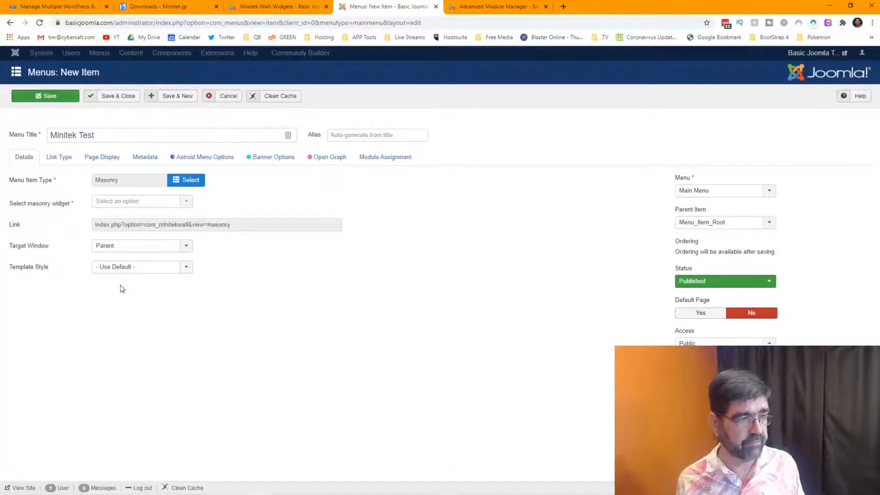
left_click(187, 204)
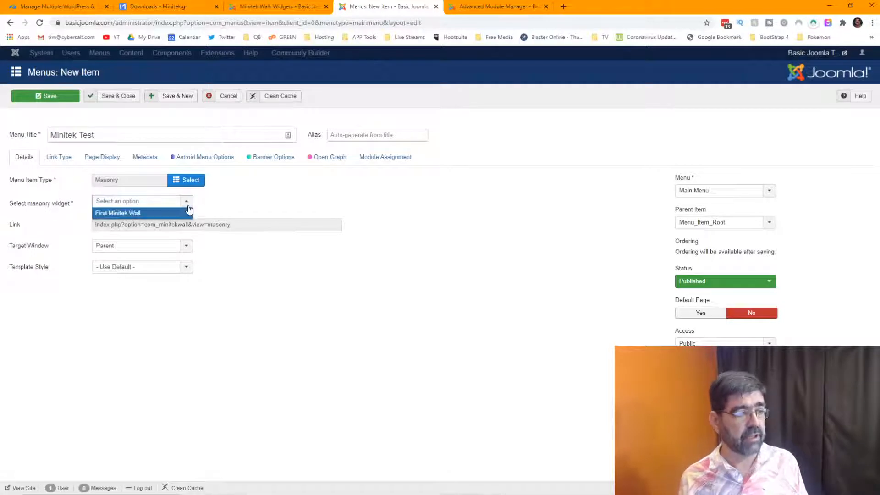
left_click(118, 213)
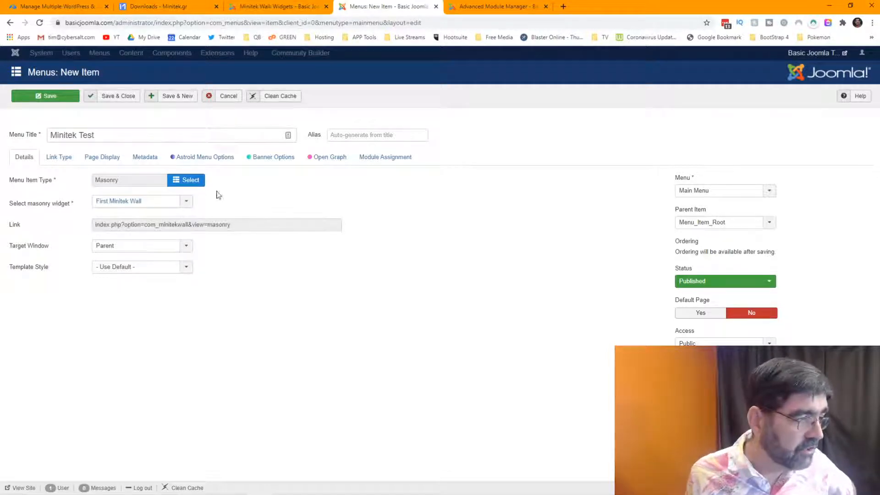
left_click(58, 164)
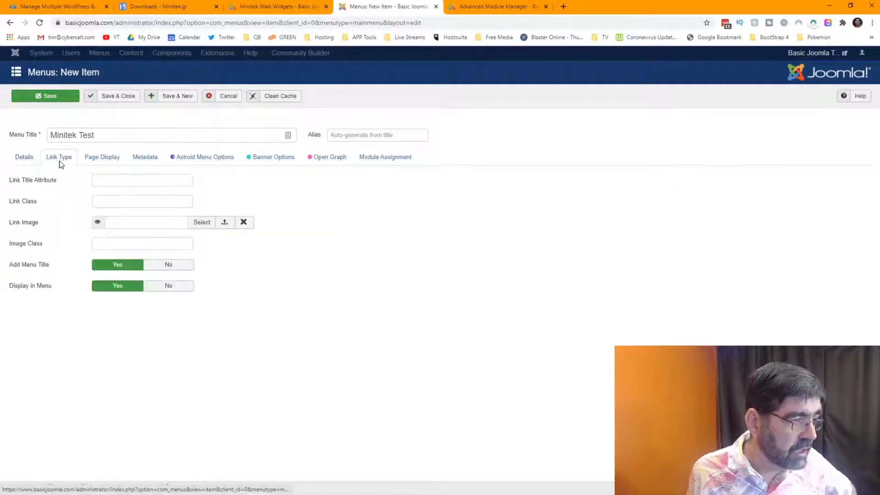
left_click(98, 162)
left_click(145, 163)
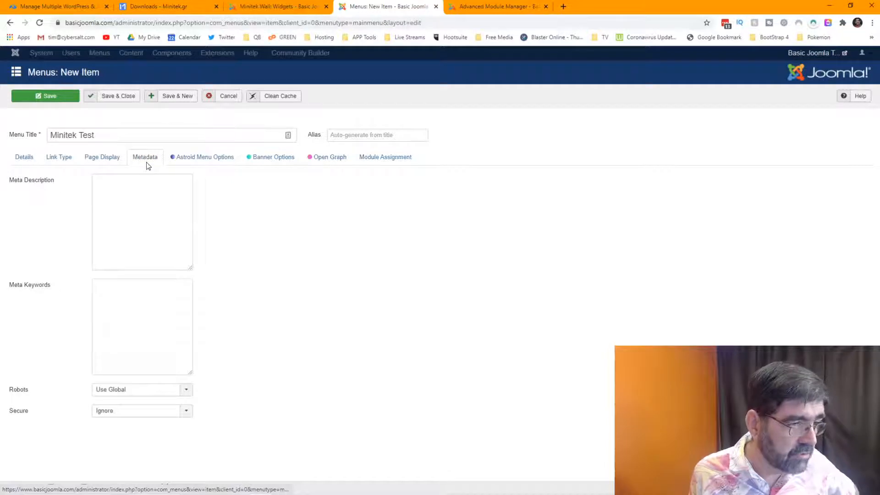
left_click(26, 163)
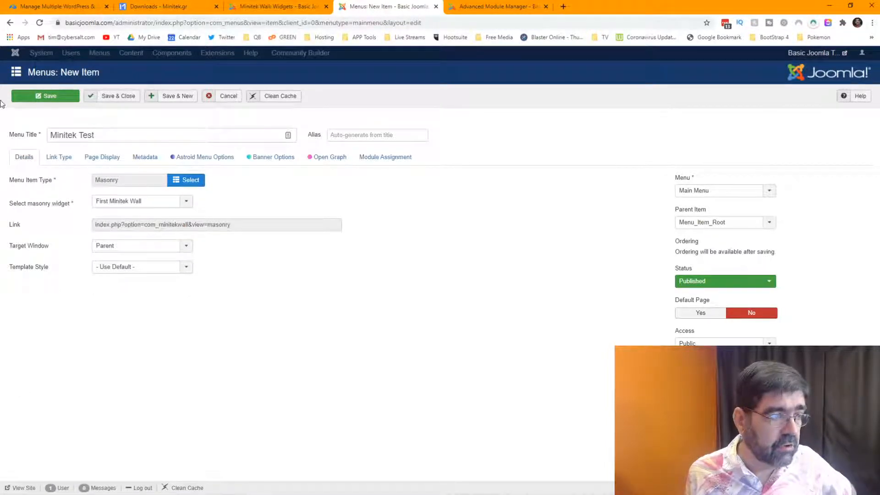
left_click(113, 98)
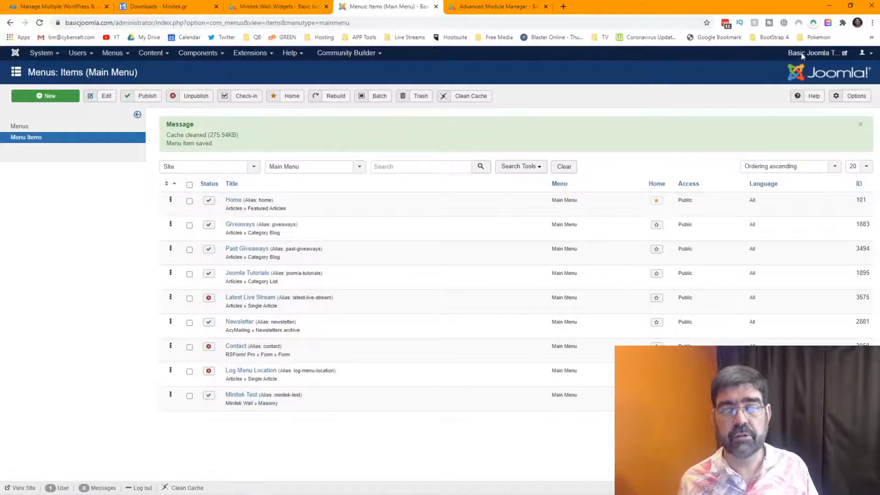
left_click(803, 54)
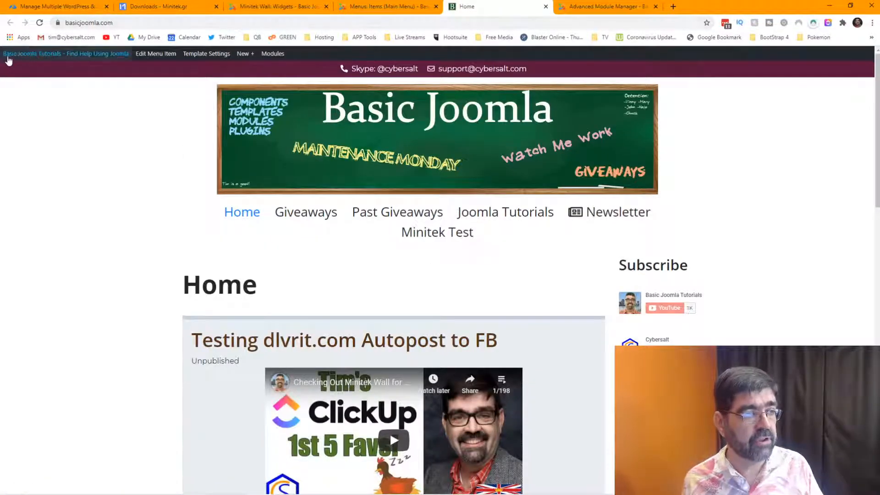
Visit the live Minitek Test page, which reports an unconfigured data source, then return to the Widgets list.
mouse_move(16, 58)
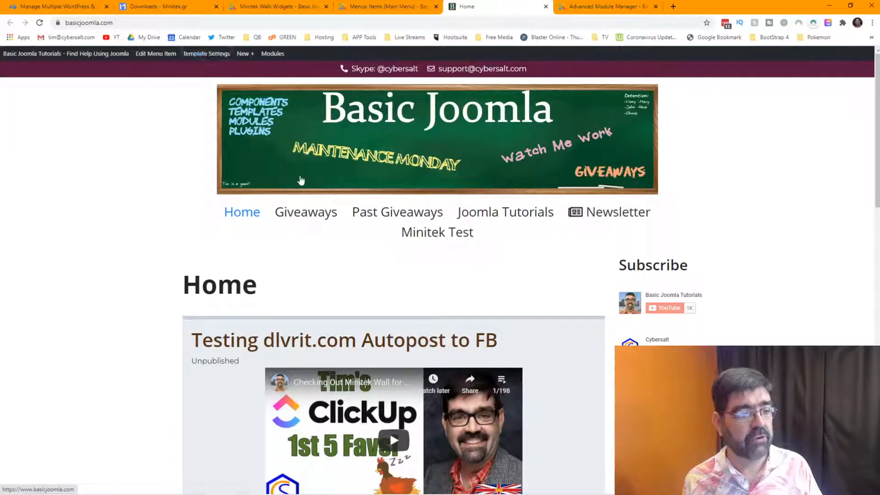
scroll(321, 305, "down", 3)
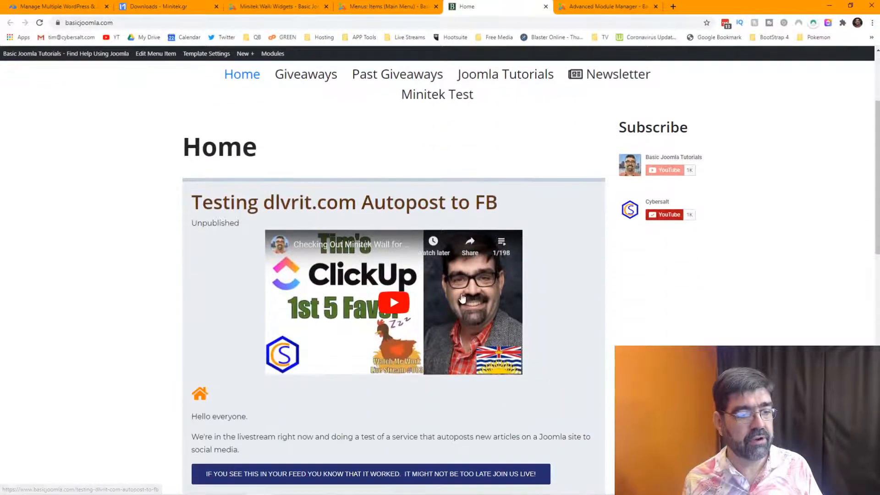
scroll(216, 131, "up", 3)
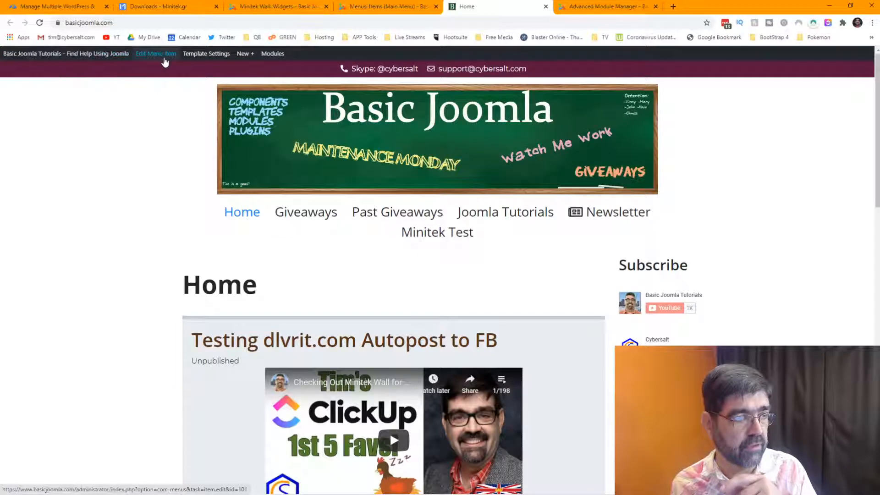
mouse_move(247, 60)
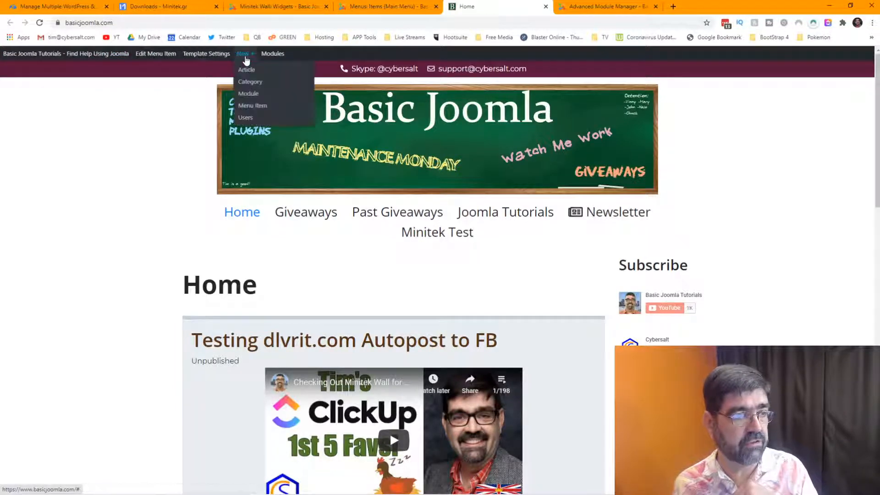
mouse_move(282, 58)
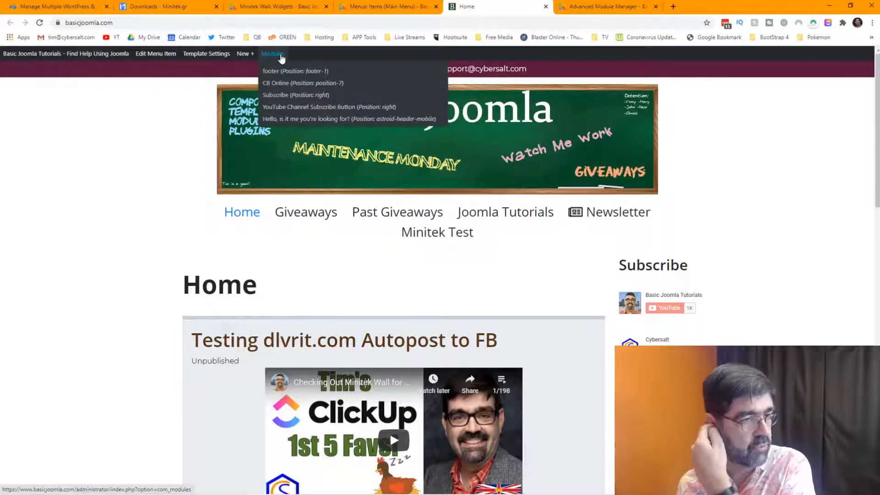
left_click(459, 243)
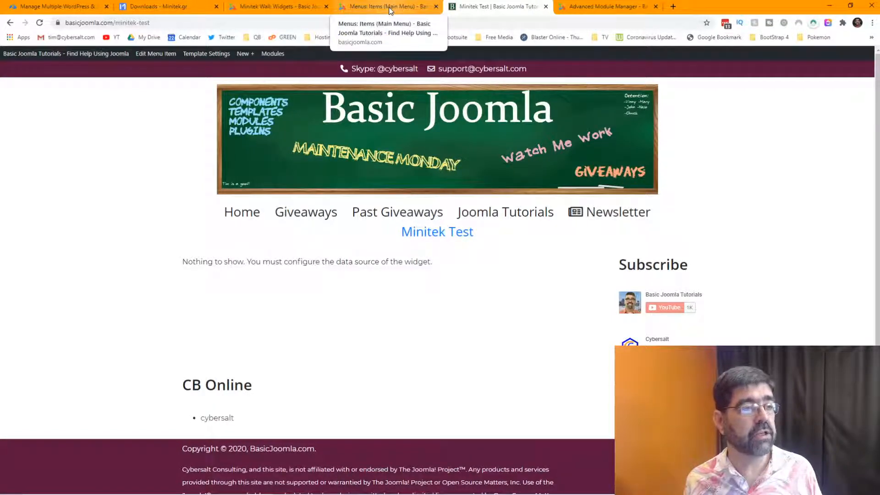
left_click(281, 7)
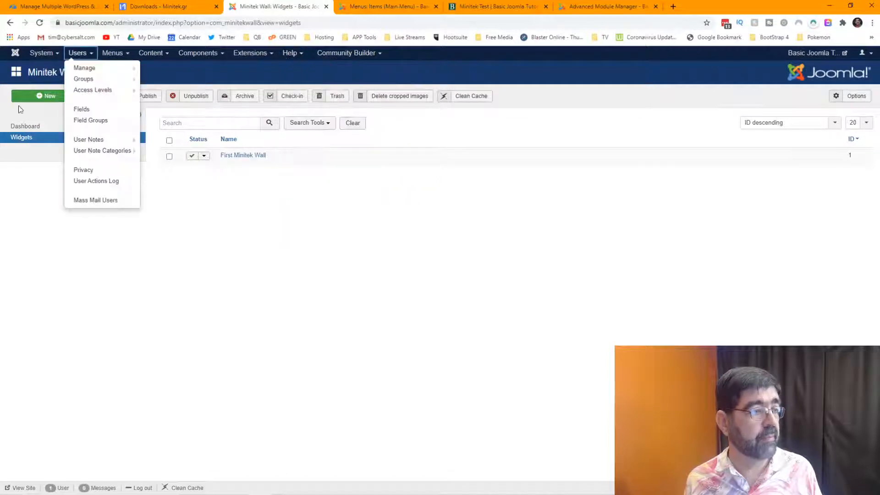
Open First Minitek Wall and review its data source: Joomla Categories mode, Joomla Tutorials filter.
left_click(243, 157)
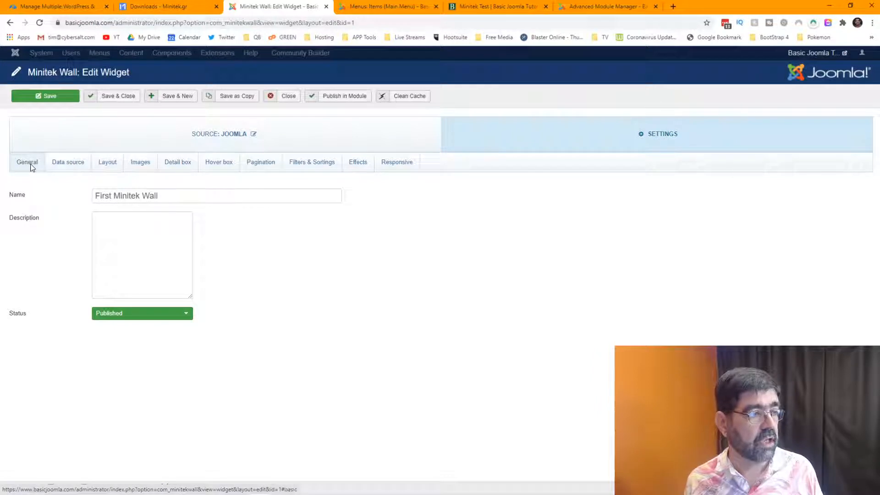
left_click(77, 164)
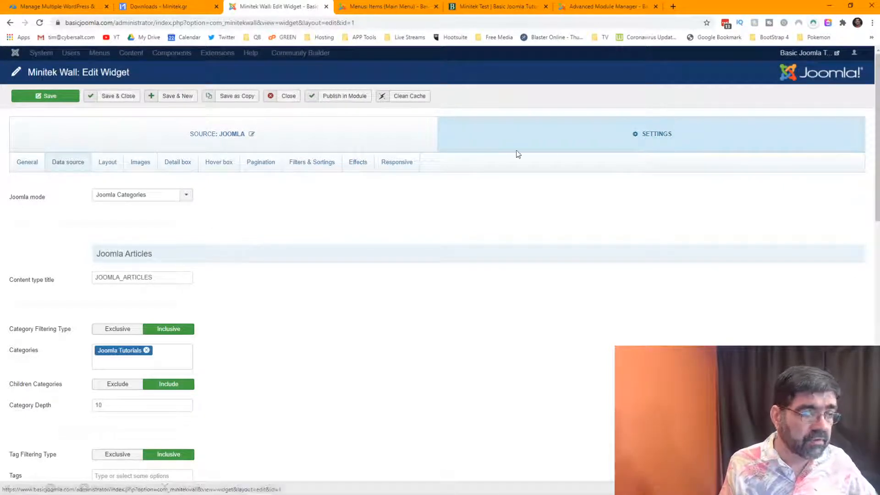
left_click(134, 200)
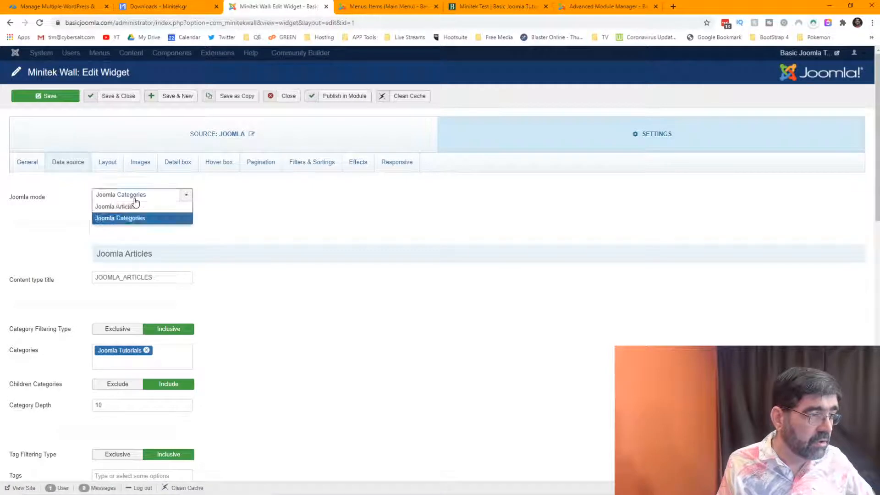
left_click(135, 201)
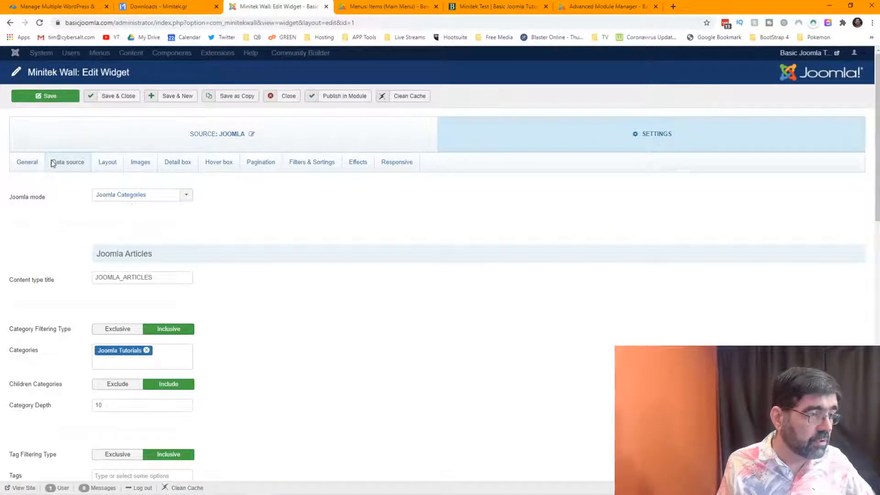
scroll(249, 198, "down", 2)
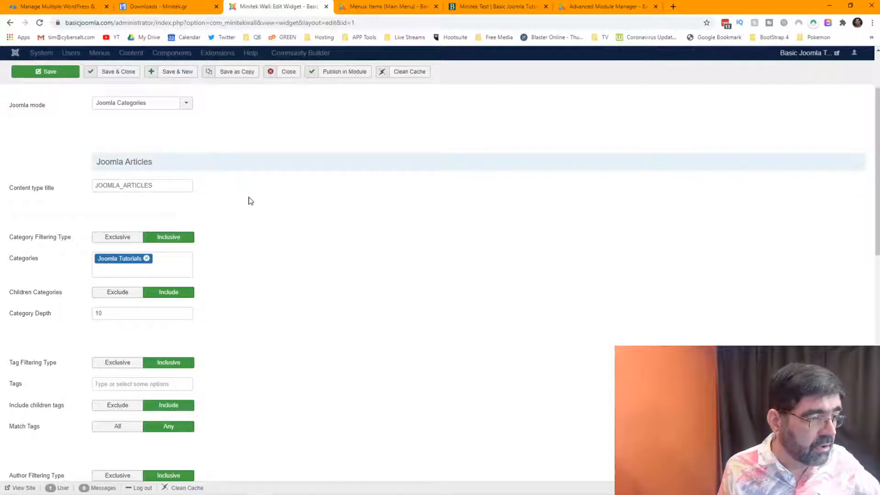
mouse_move(60, 247)
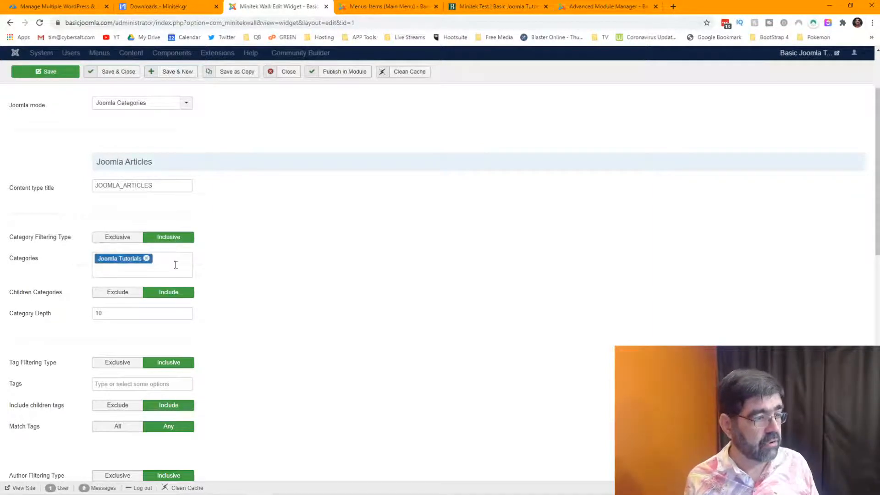
scroll(251, 258, "down", 1)
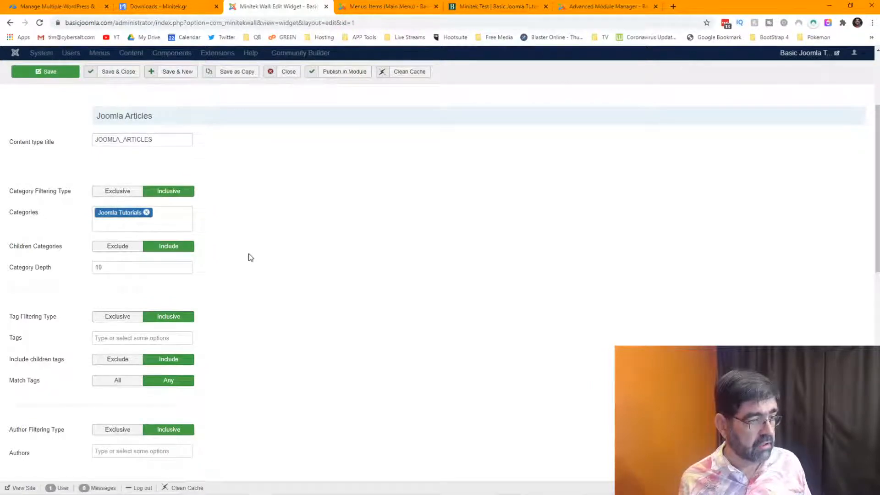
scroll(250, 257, "down", 1)
scroll(251, 257, "down", 4)
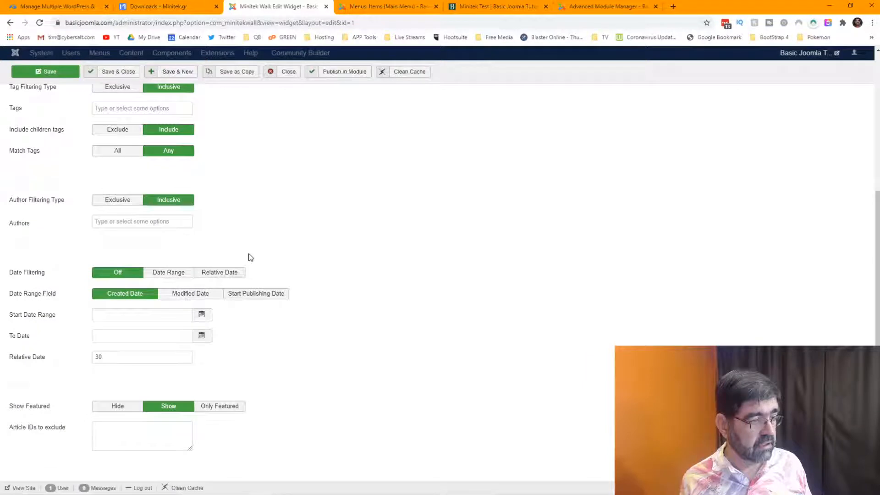
scroll(251, 258, "down", 2)
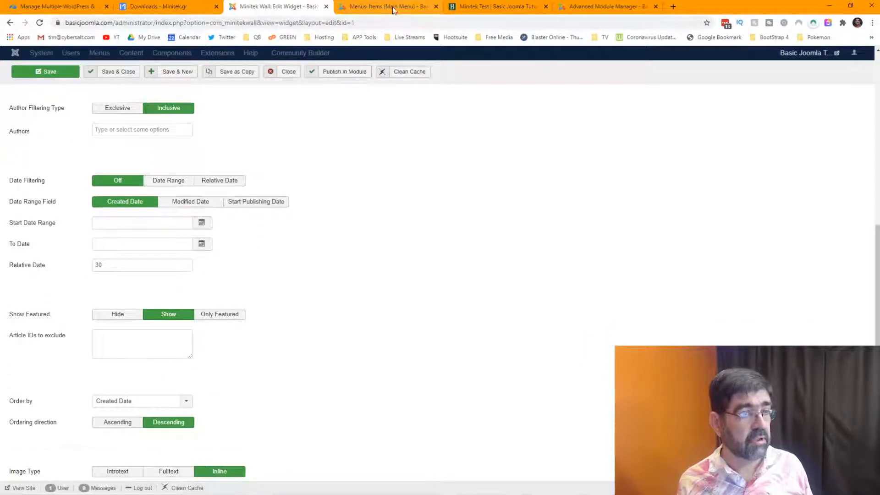
Glance at the Minitek Test page again, then go back to the widget's settings.
left_click(553, 7)
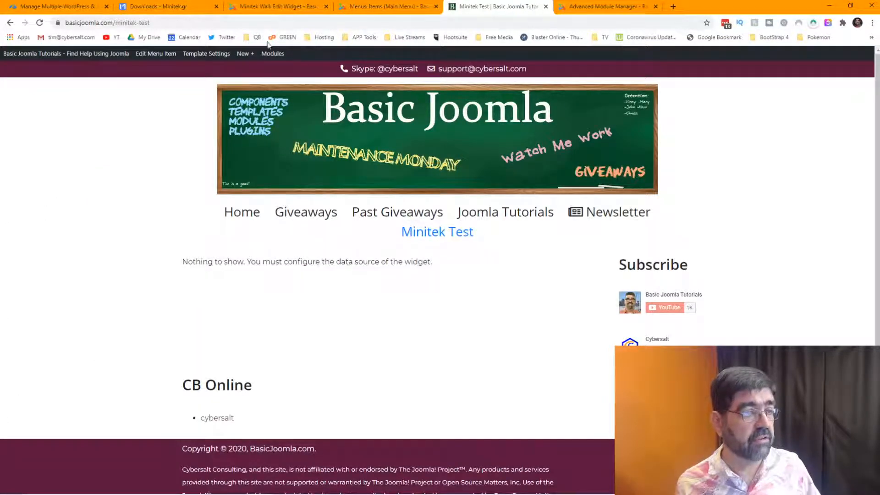
left_click(255, 6)
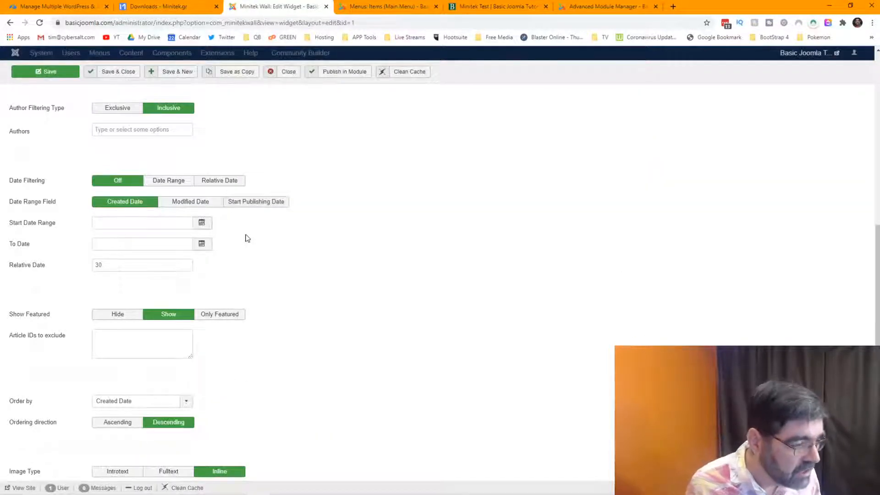
scroll(246, 238, "up", 6)
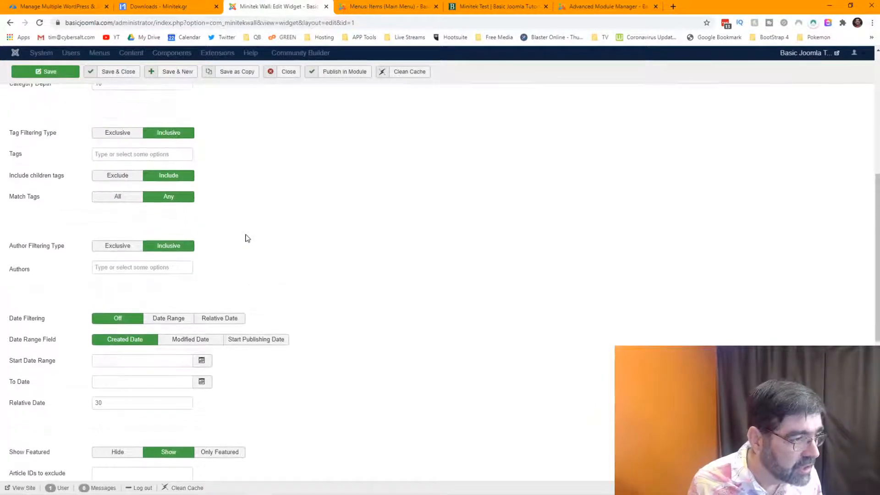
scroll(246, 238, "up", 2)
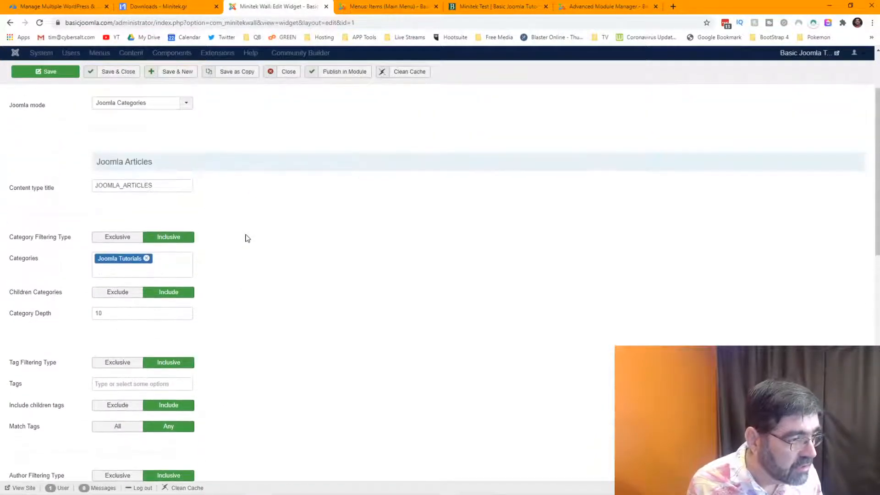
Drop the Joomla Tutorials category filter, save, and reload the Minitek Test page.
left_click(147, 259)
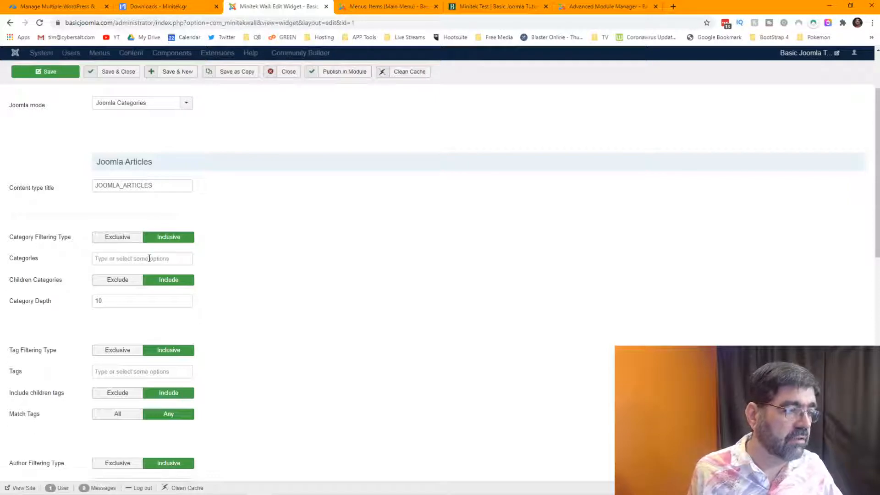
left_click(59, 71)
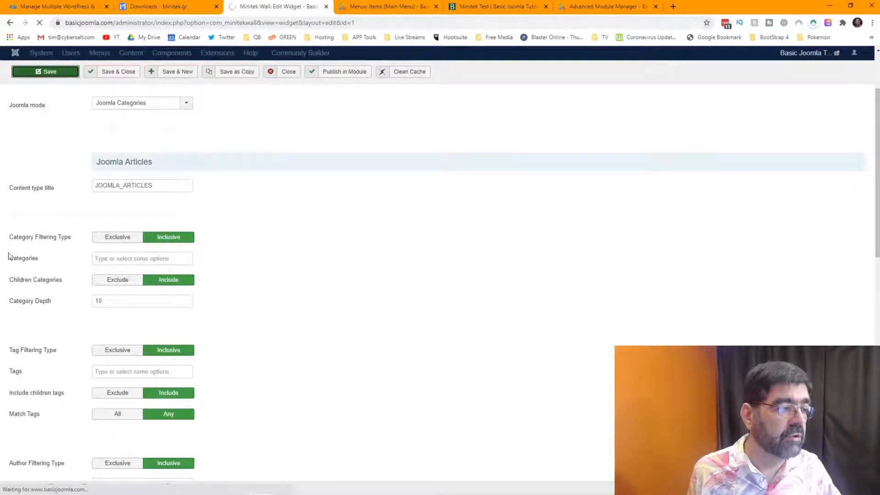
left_click(478, 6)
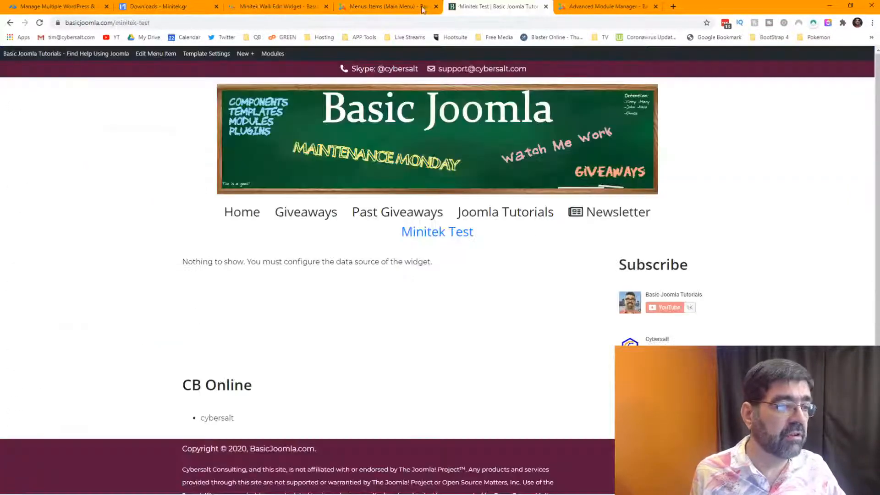
left_click(40, 23)
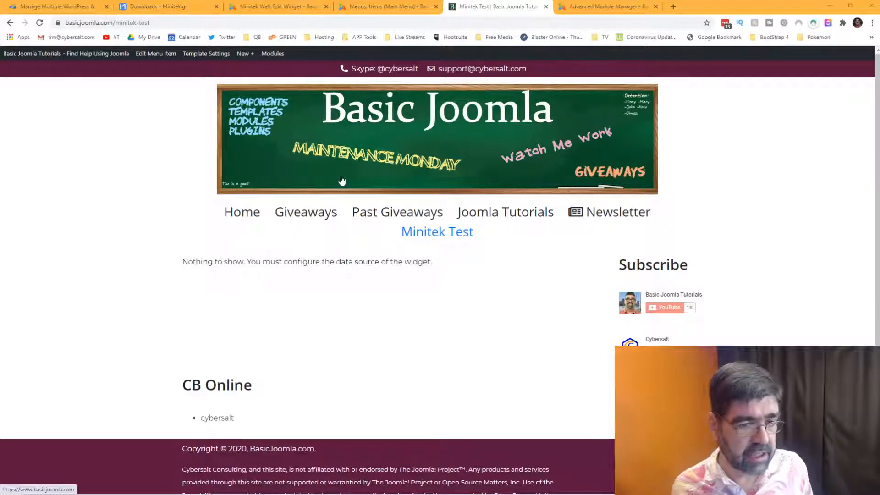
Replace All Categories with Past Giveaways in the widget's data source category filter.
left_click(304, 7)
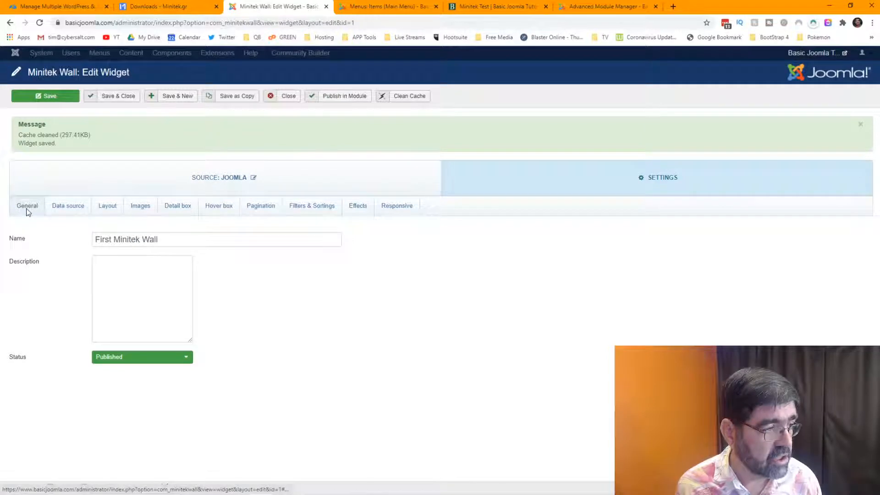
left_click(82, 212)
scroll(60, 234, "down", 2)
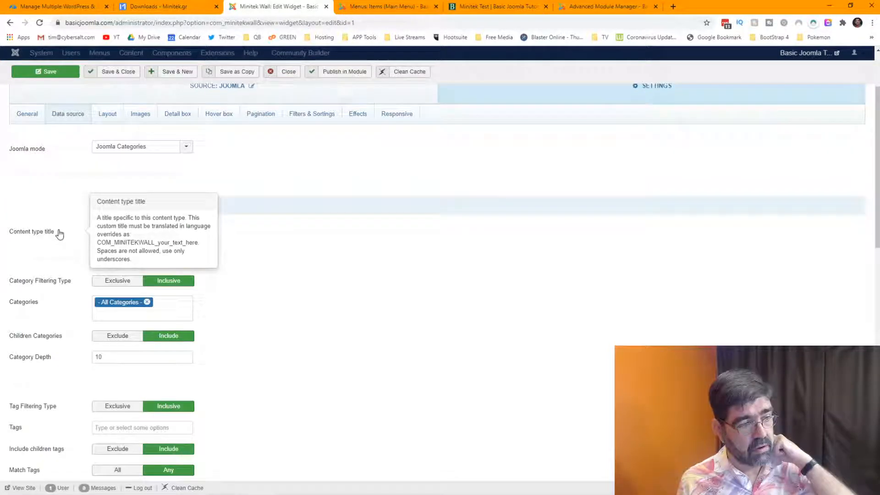
scroll(306, 251, "down", 1)
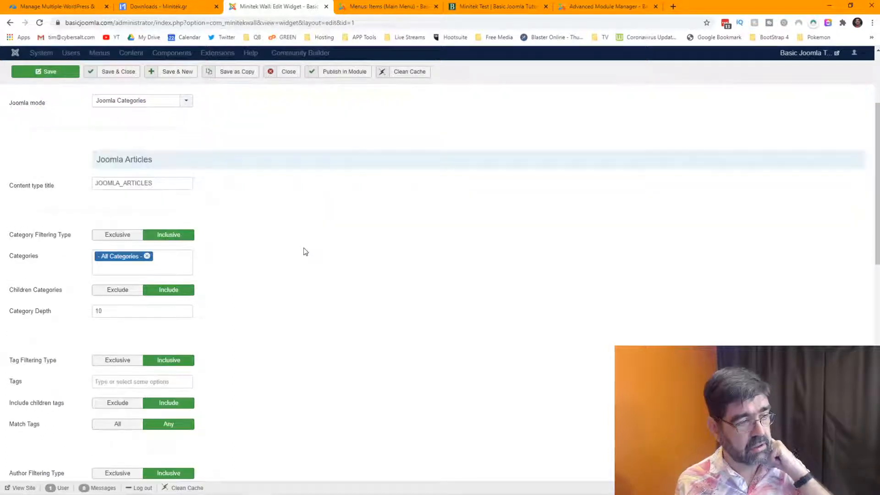
left_click(147, 256)
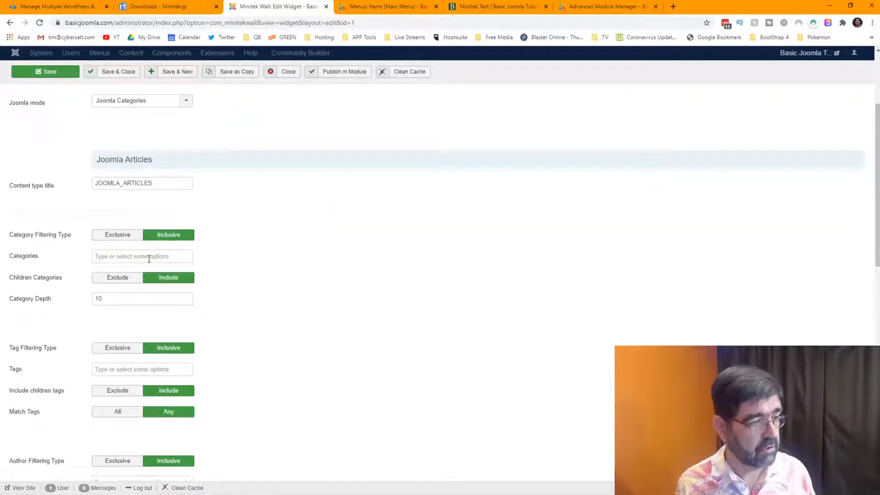
left_click(151, 255)
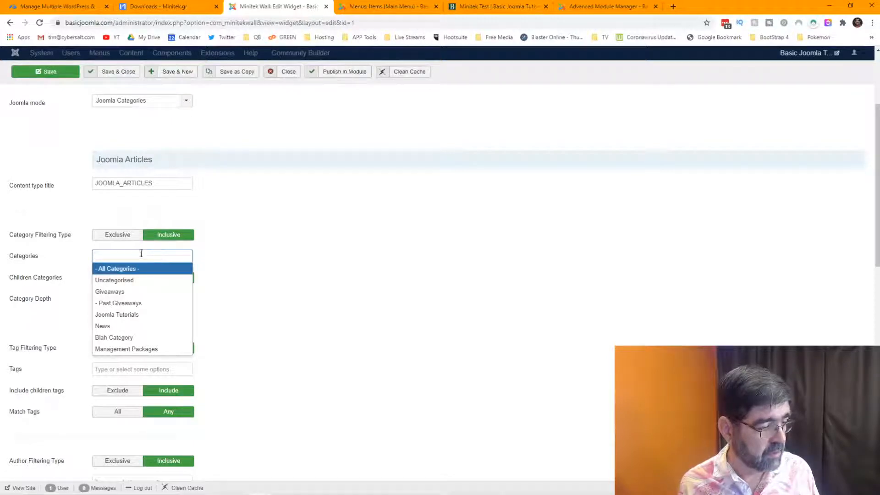
left_click(119, 303)
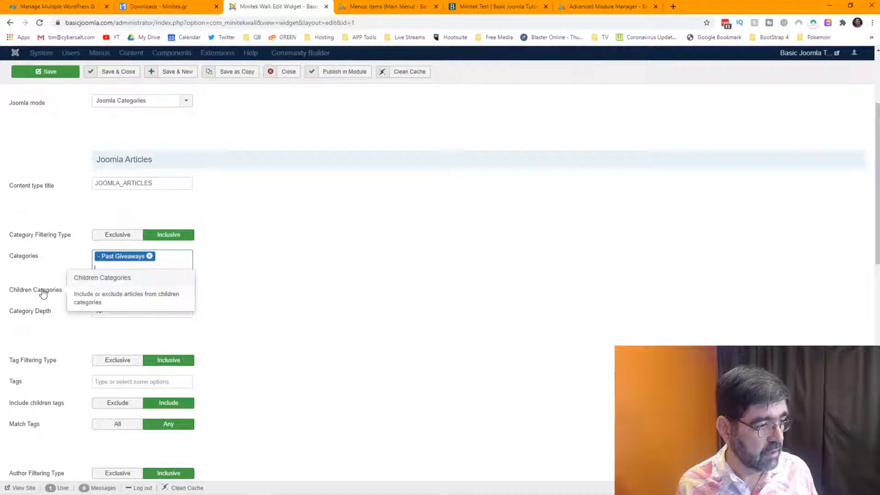
scroll(226, 297, "down", 2)
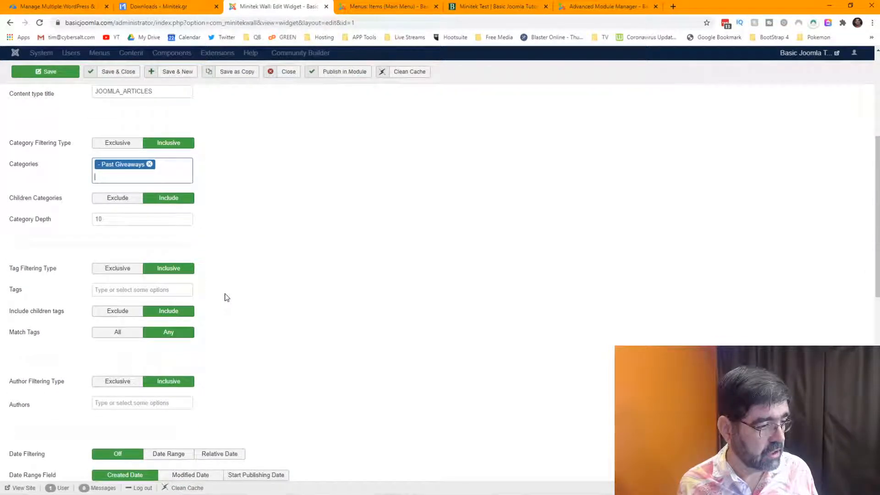
scroll(226, 297, "down", 3)
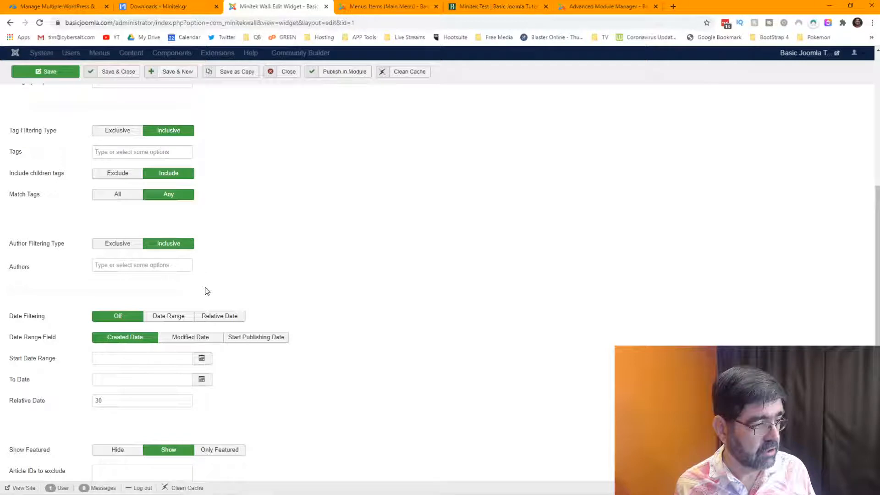
scroll(206, 291, "down", 8)
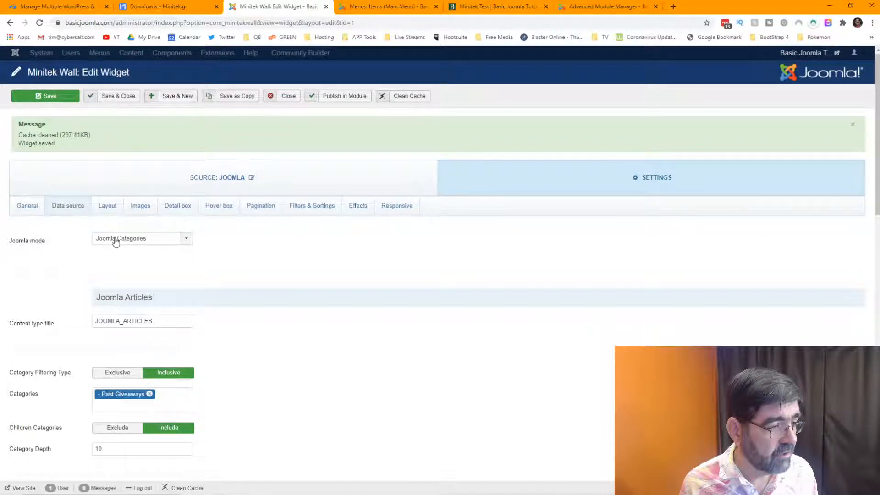
Set Joomla Tutorials as the categories-mode parent category, save the widget, and view Minitek Test.
scroll(189, 353, "down", 10)
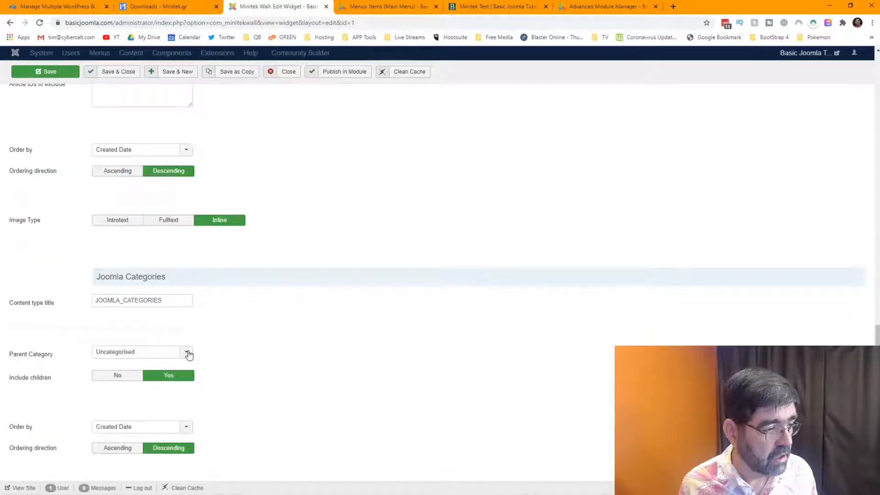
left_click(188, 355)
left_click(146, 400)
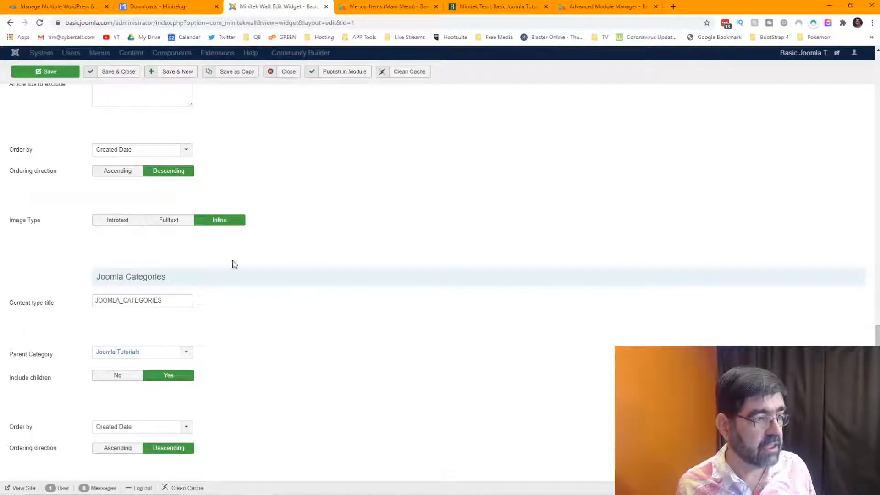
left_click(28, 73)
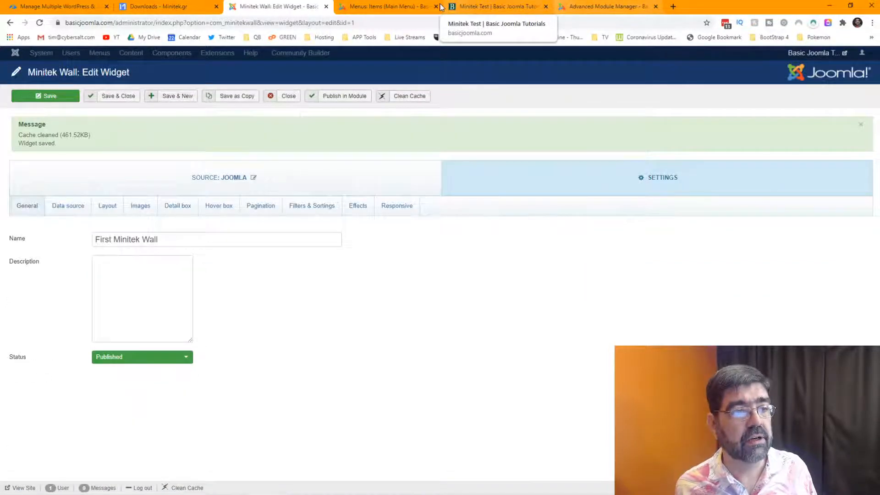
left_click(488, 6)
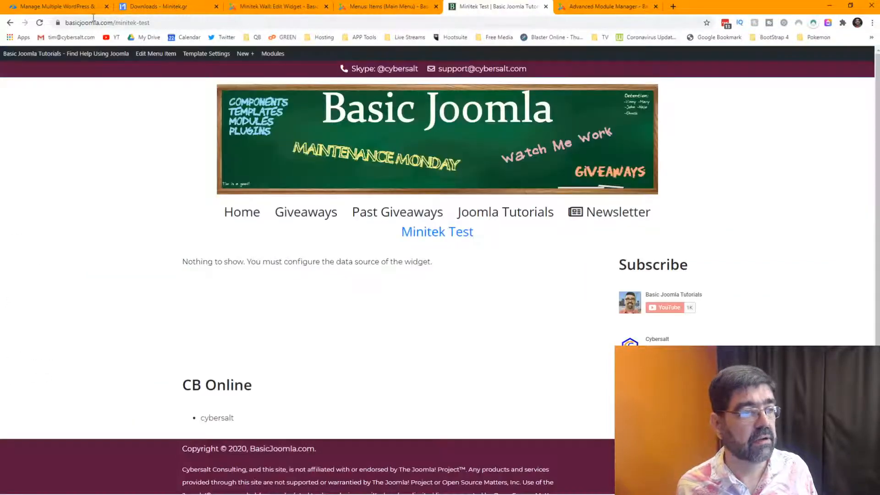
Reload Minitek Test to check the still-empty wall, then return to the widget's edit form.
left_click(39, 24)
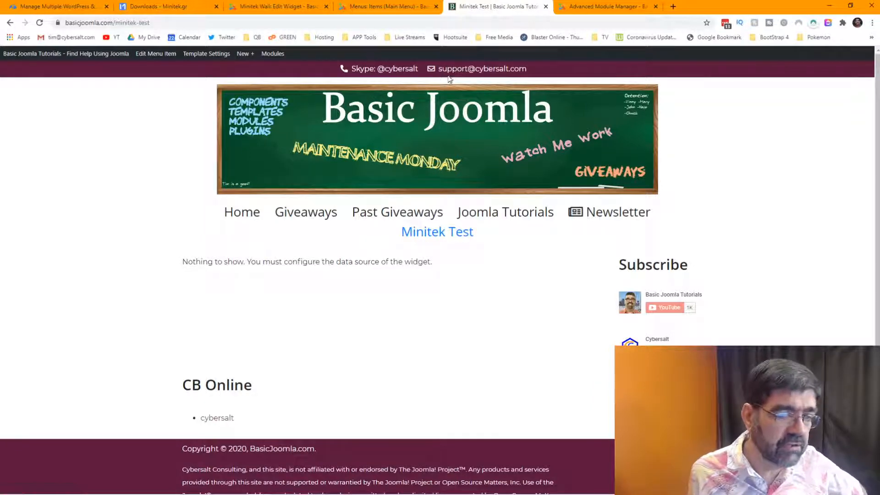
left_click(385, 6)
left_click(264, 8)
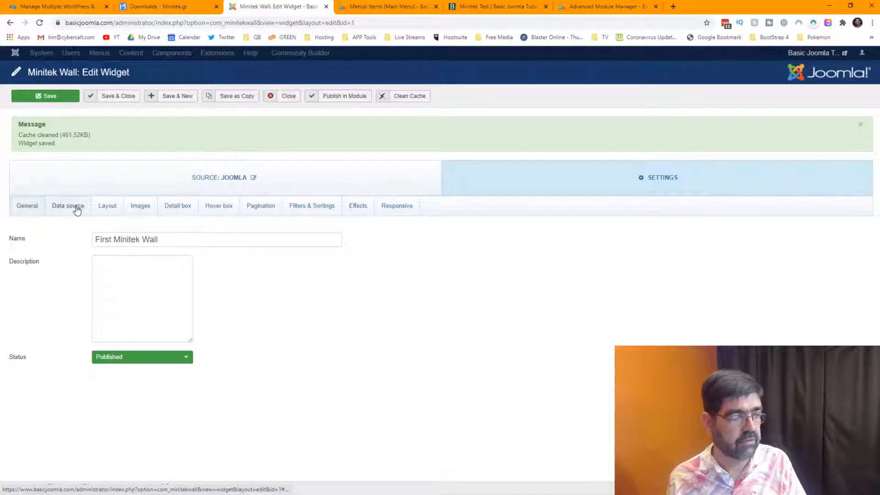
Remove Past Giveaways from the data source's category filter.
left_click(76, 207)
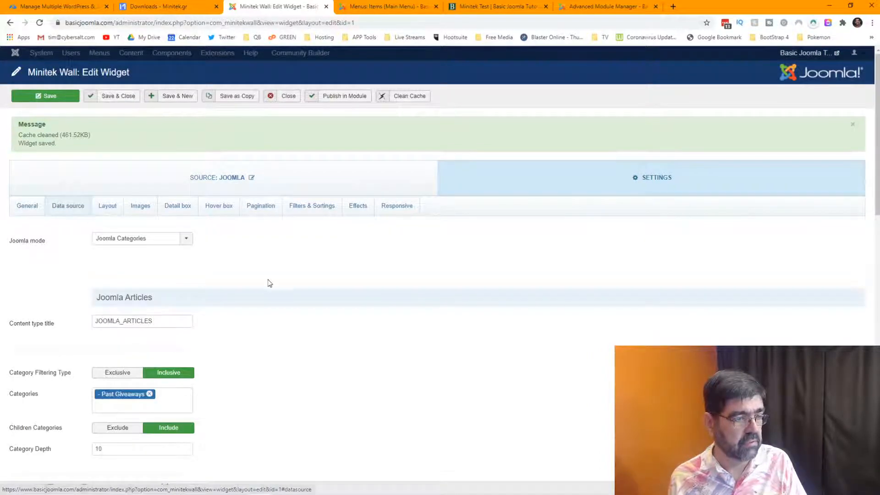
scroll(270, 284, "down", 3)
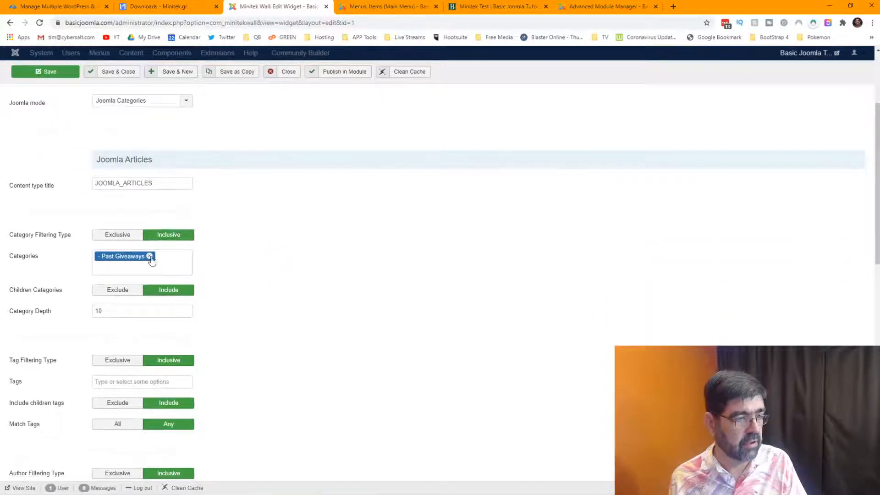
left_click(150, 256)
scroll(307, 265, "down", 13)
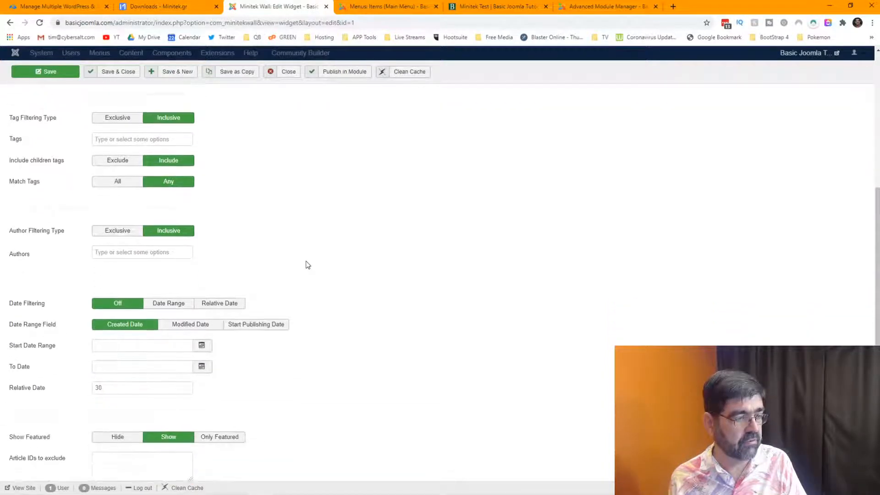
scroll(307, 265, "up", 10)
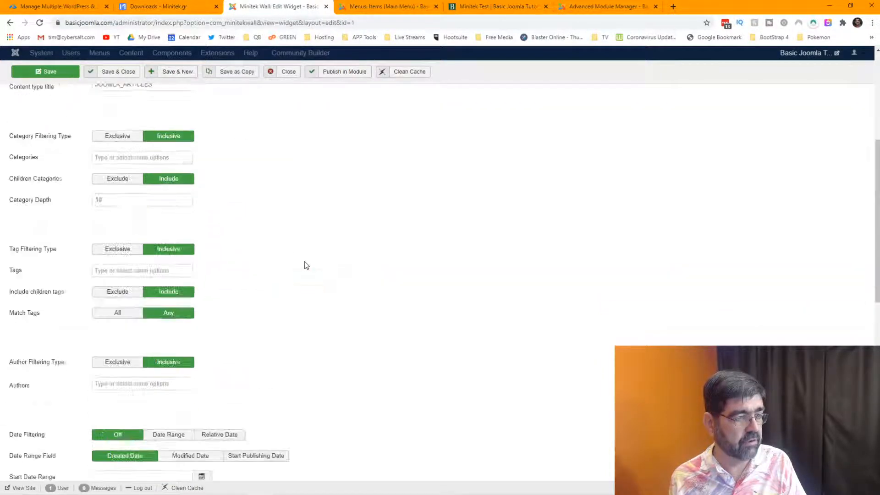
scroll(306, 265, "up", 5)
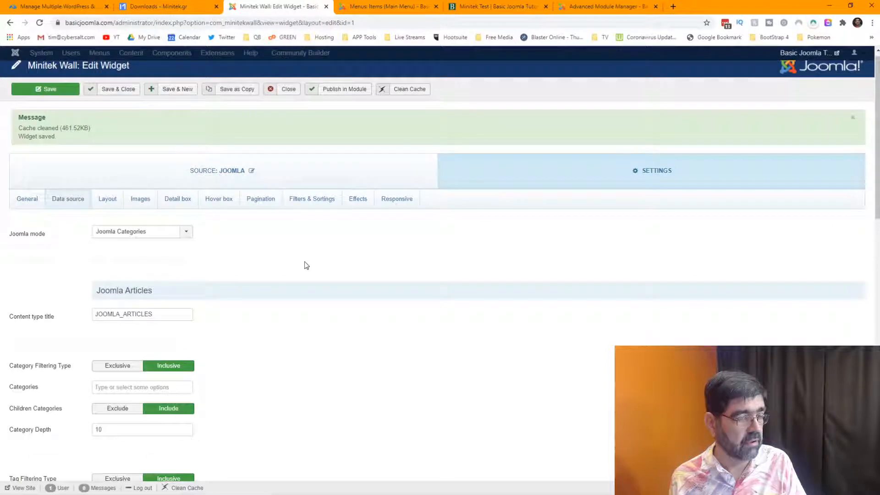
Switch Joomla mode to Joomla Articles, filter by the Joomla Tutorials category, and save.
left_click(187, 234)
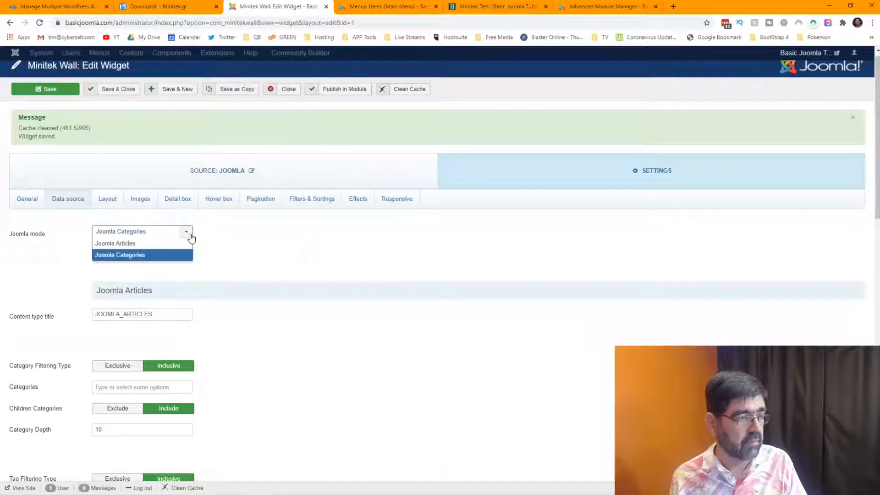
left_click(140, 244)
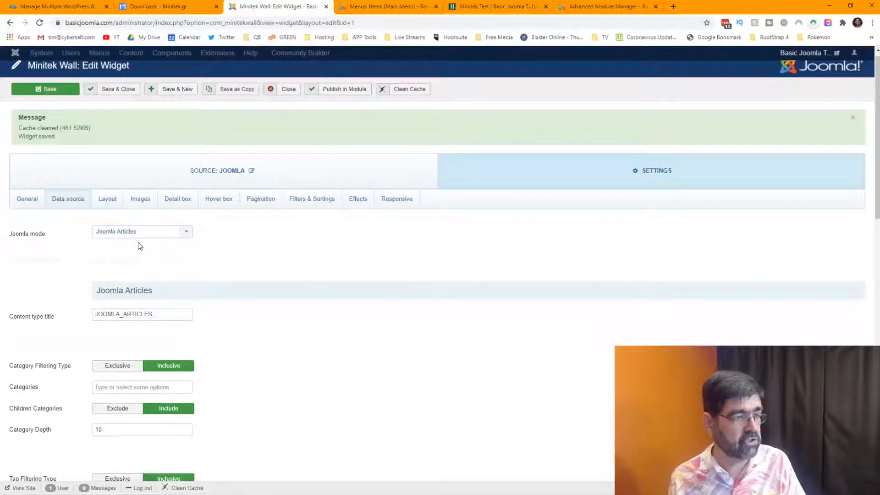
mouse_move(36, 235)
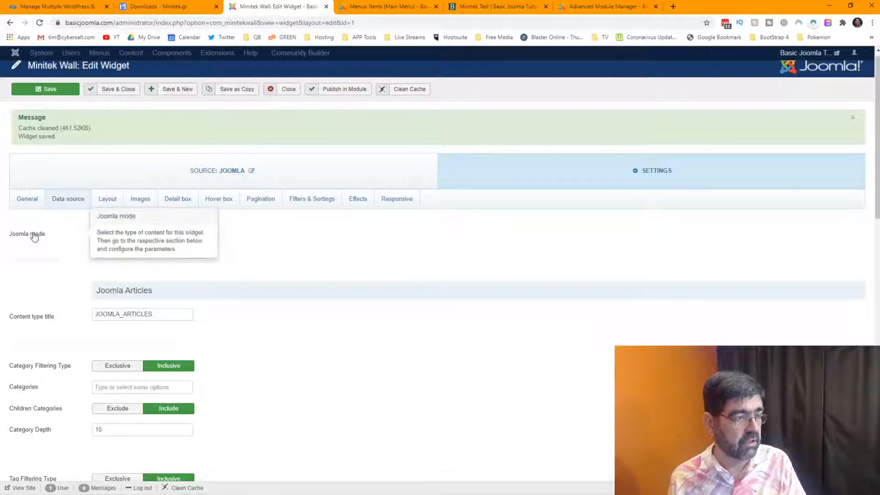
scroll(265, 275, "down", 2)
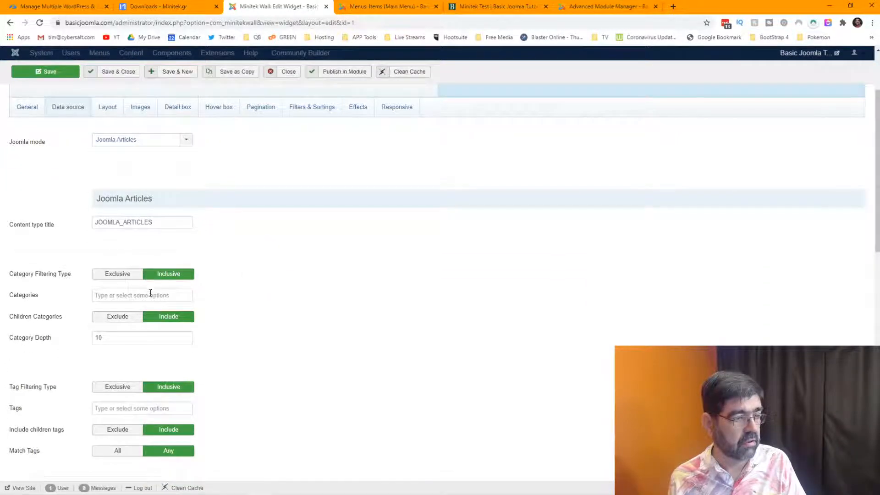
left_click(150, 293)
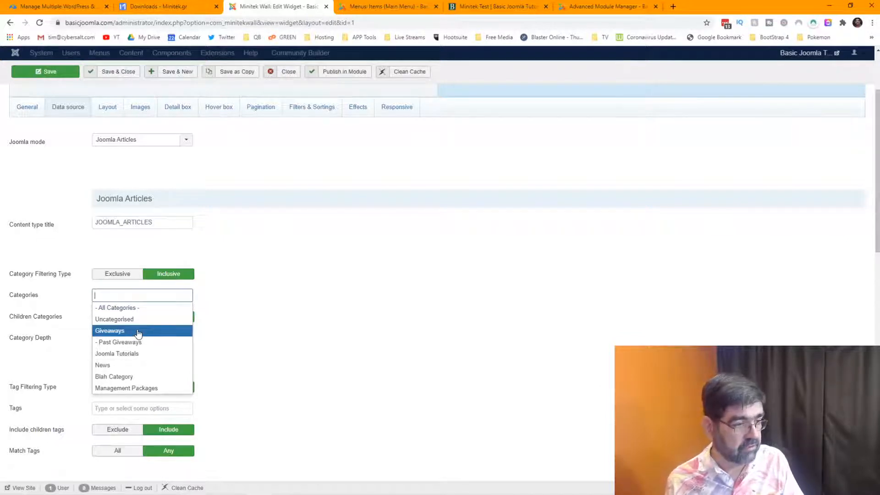
left_click(138, 354)
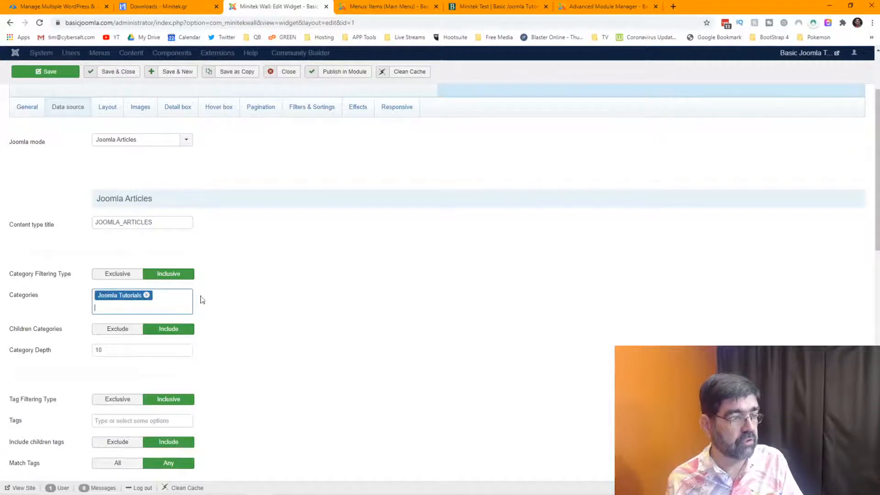
left_click(40, 72)
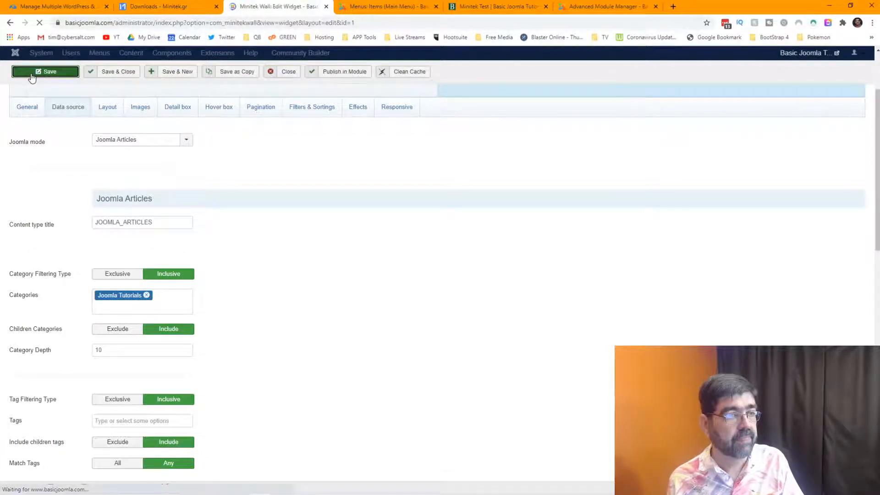
Reload Minitek Test to check the updated wall, then return to the widget editor.
left_click(493, 7)
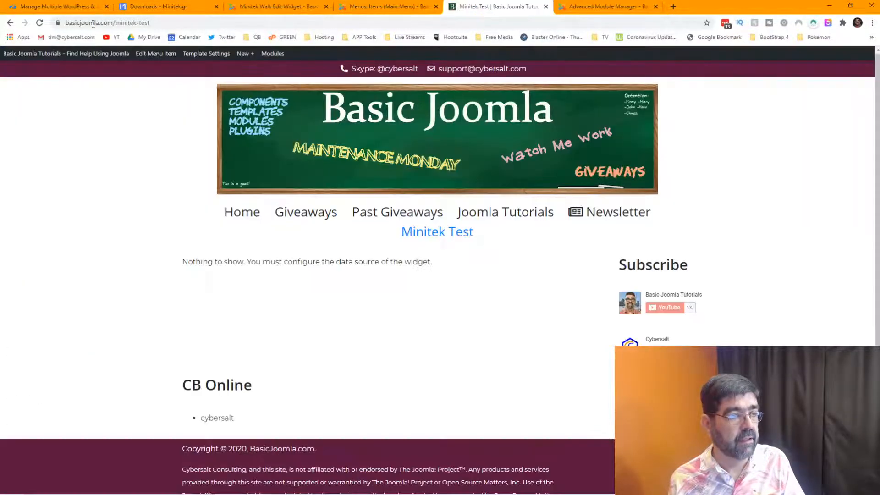
left_click(40, 23)
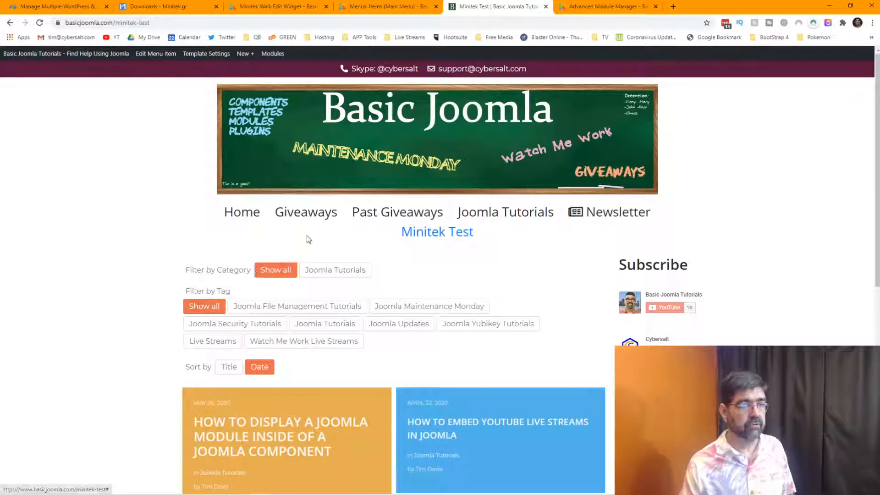
left_click(290, 6)
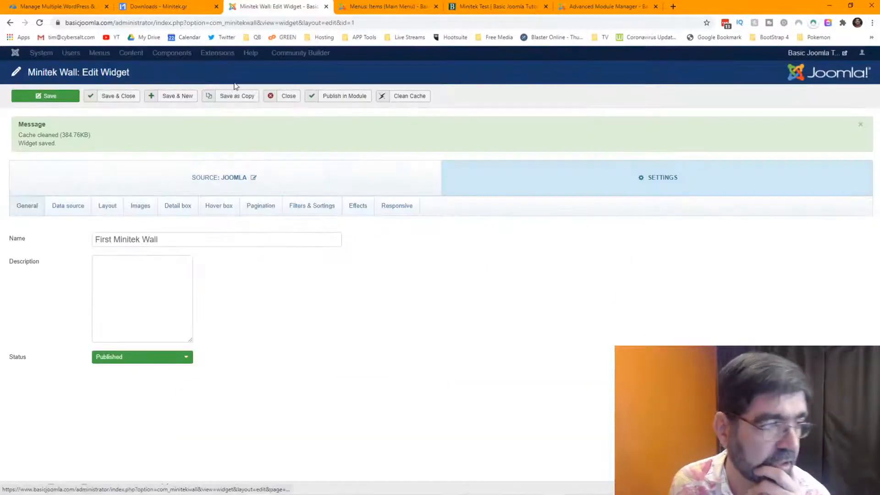
Confirm Joomla Articles as the data source mode and scroll down to the Joomla Categories options.
left_click(71, 205)
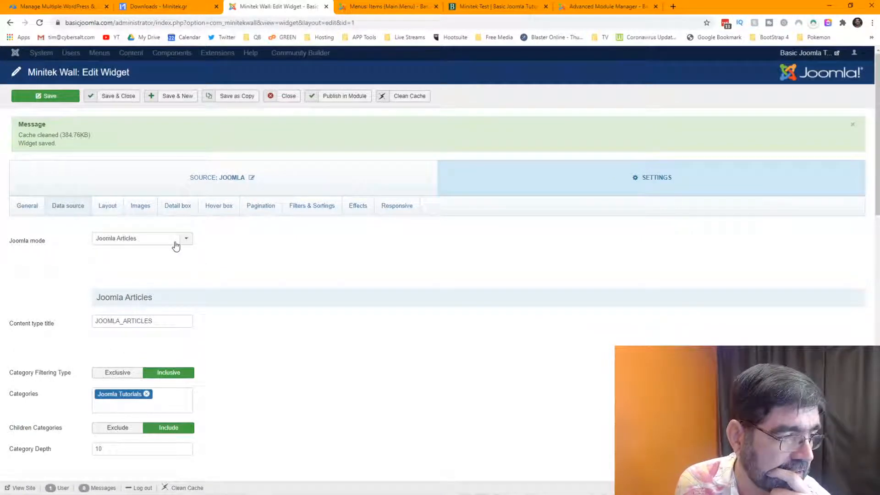
left_click(176, 246)
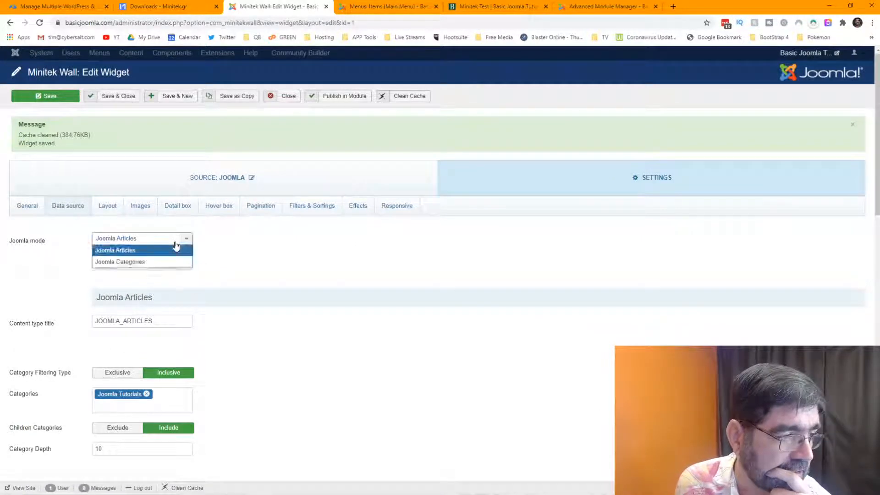
left_click(234, 248)
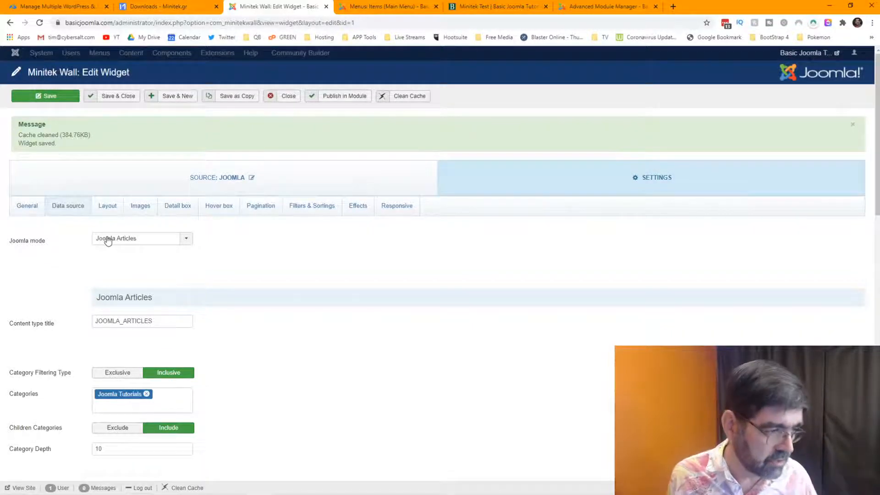
scroll(126, 247, "down", 10)
scroll(130, 248, "down", 3)
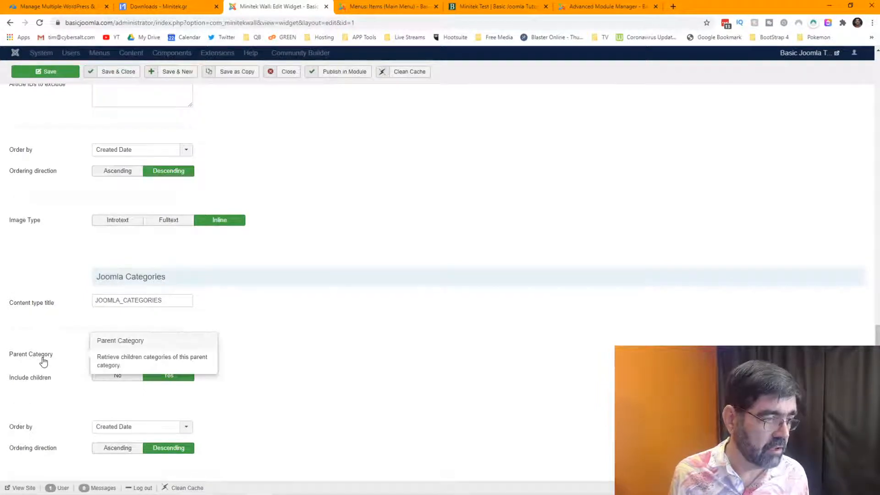
left_click(187, 353)
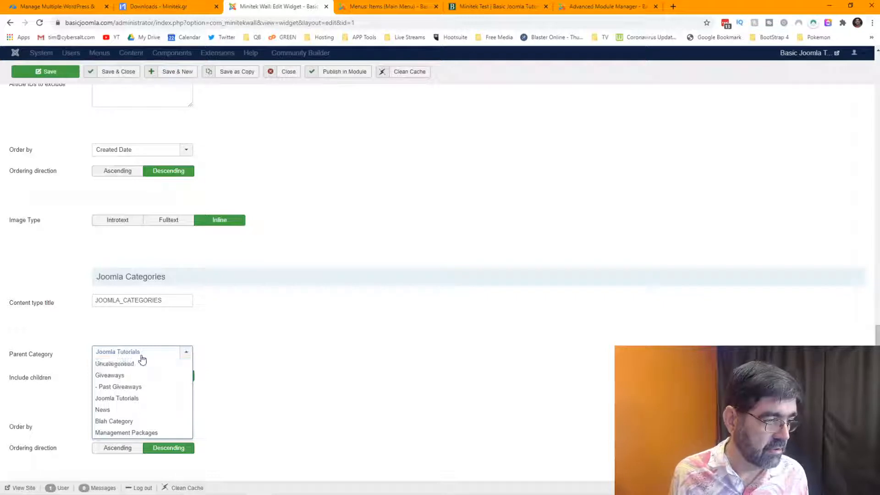
left_click(260, 336)
scroll(259, 336, "up", 15)
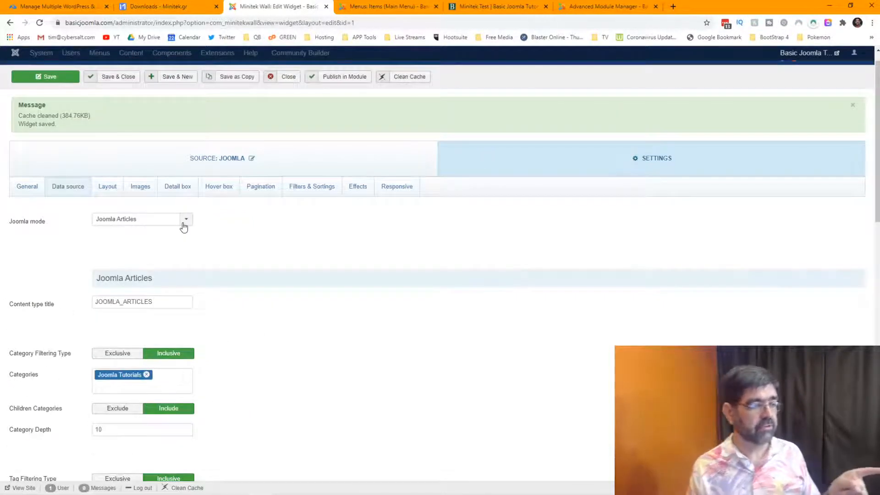
scroll(69, 321, "down", 3)
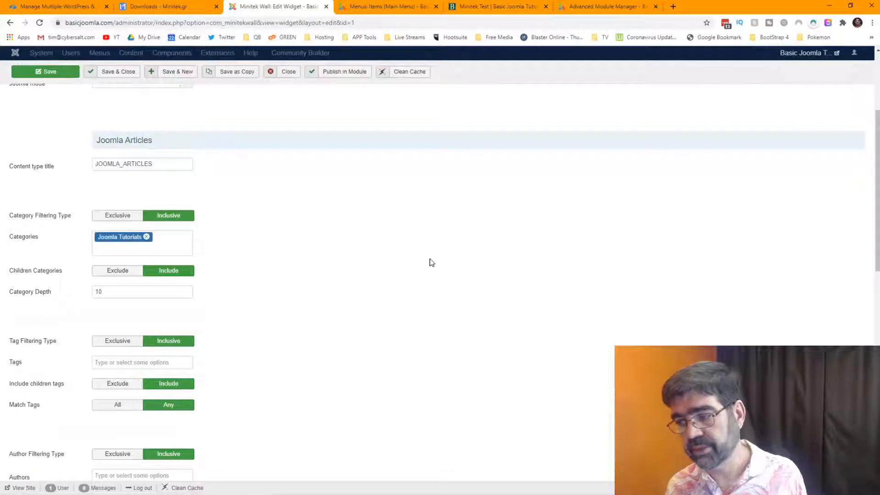
scroll(412, 268, "down", 7)
scroll(391, 274, "up", 10)
left_click(160, 243)
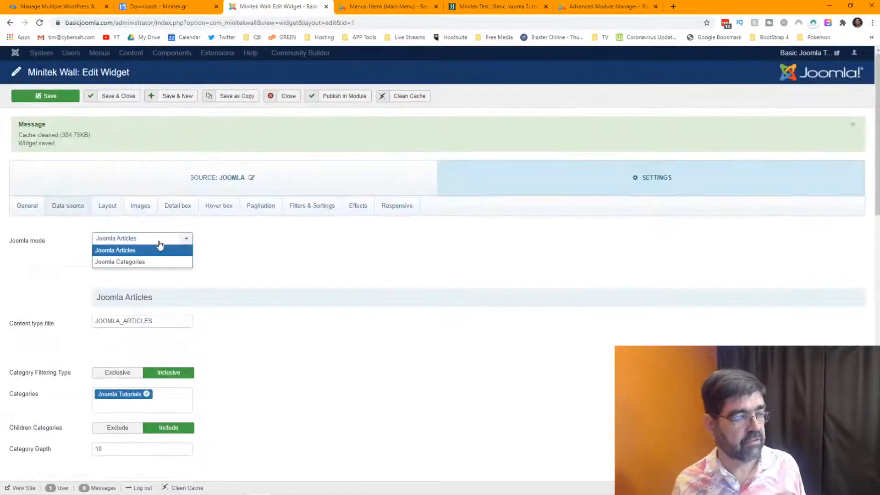
left_click(315, 265)
scroll(315, 265, "down", 10)
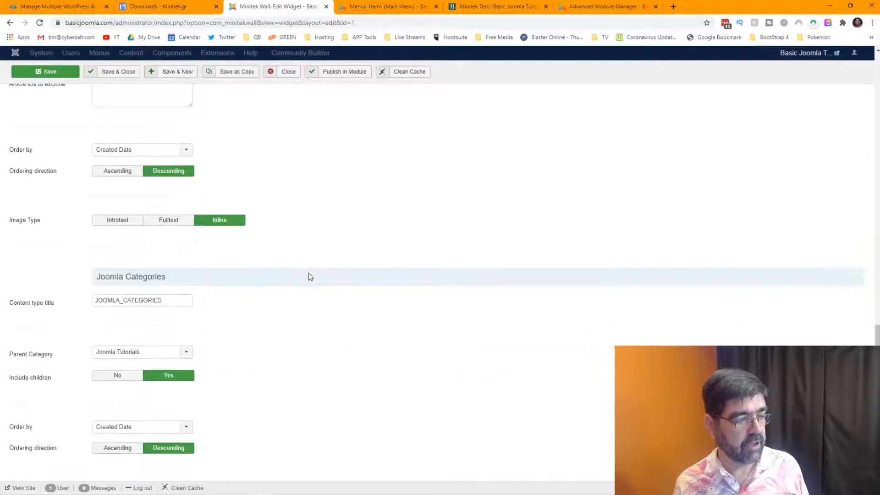
left_click(188, 354)
left_click(137, 362)
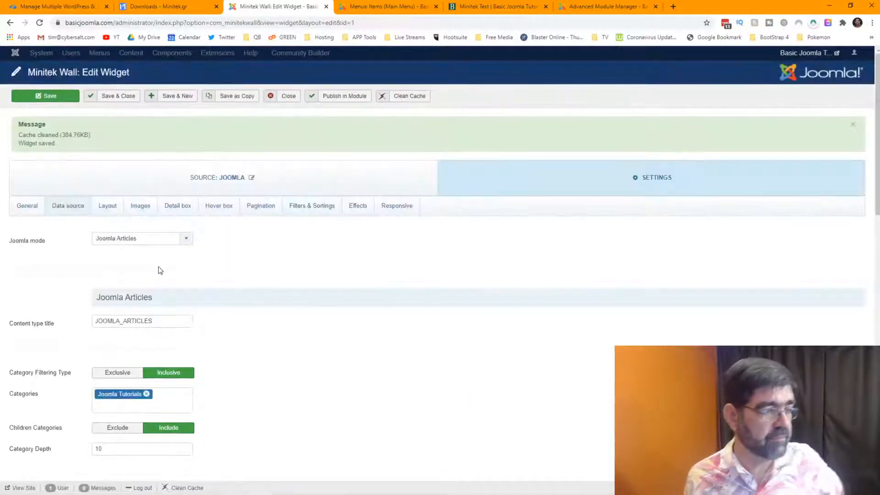
Switch the data source to Joomla Categories, save, and reload Minitek Test to see the effect.
left_click(158, 242)
left_click(158, 261)
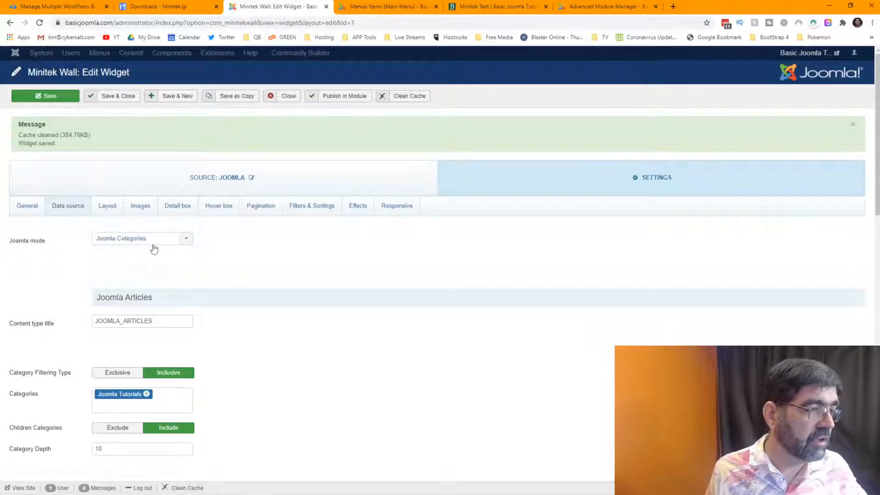
left_click(54, 104)
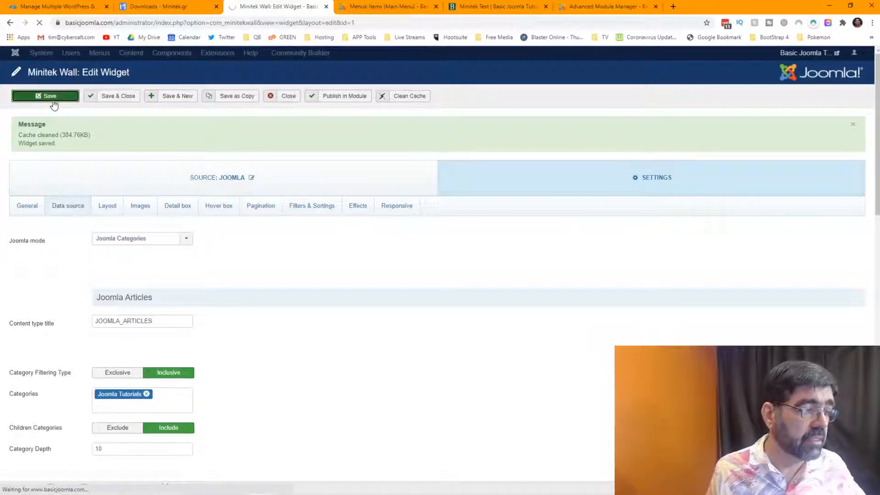
left_click(487, 7)
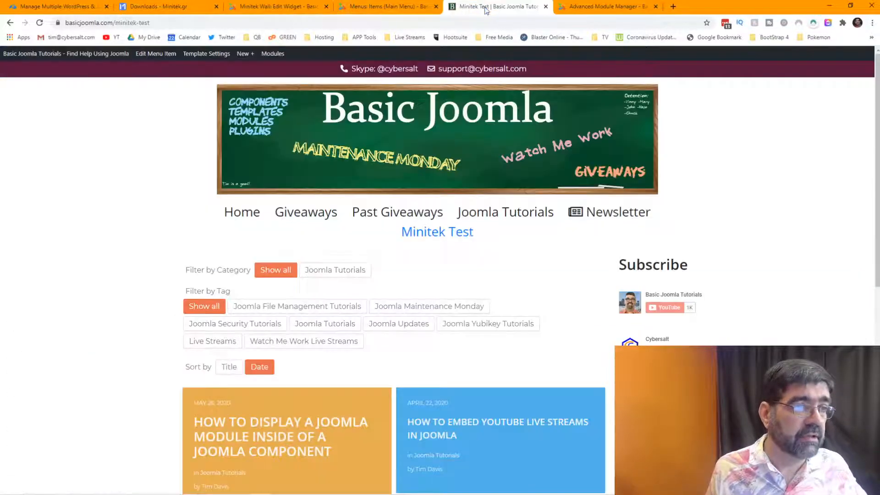
left_click(40, 23)
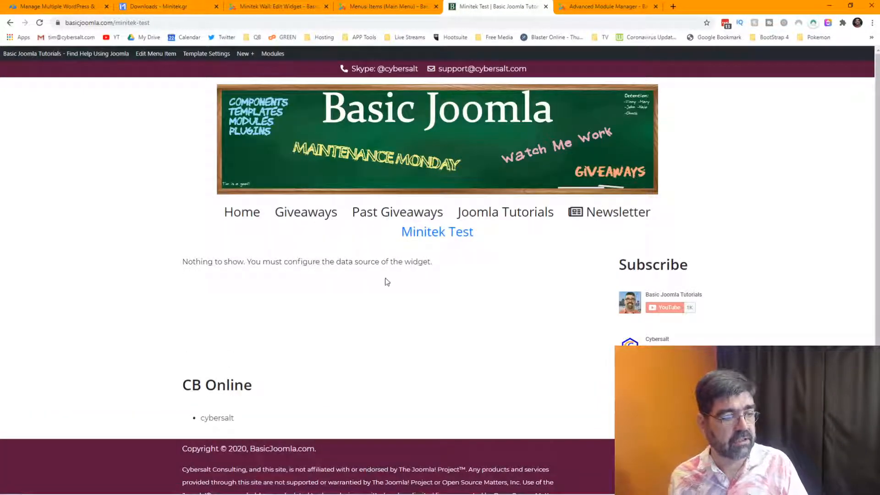
Set the Joomla mode back to Joomla Articles and view the Minitek Test page again.
left_click(266, 6)
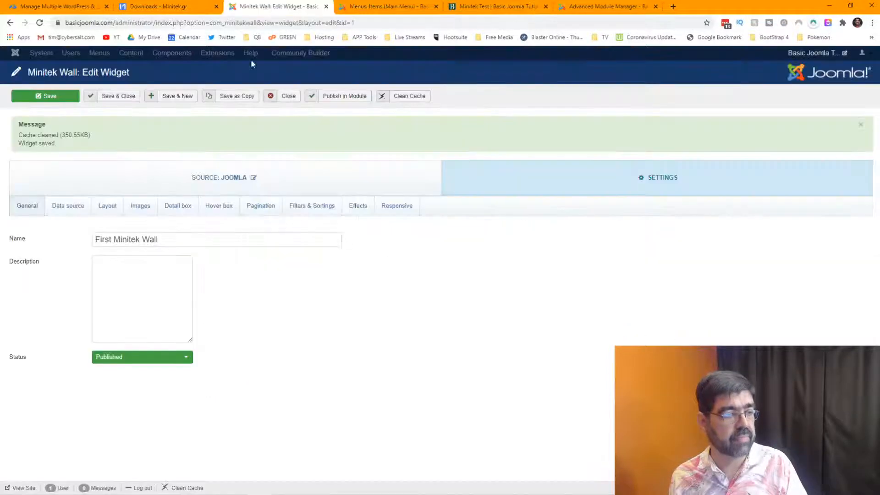
left_click(65, 206)
left_click(159, 239)
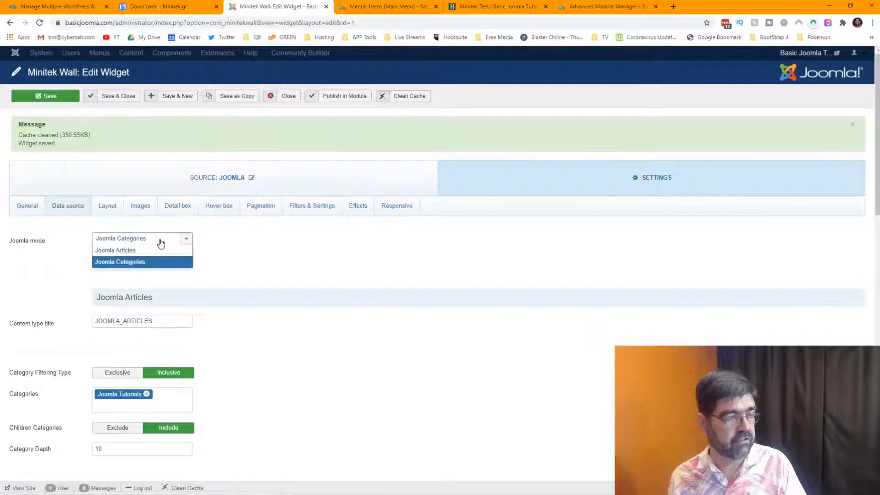
left_click(152, 251)
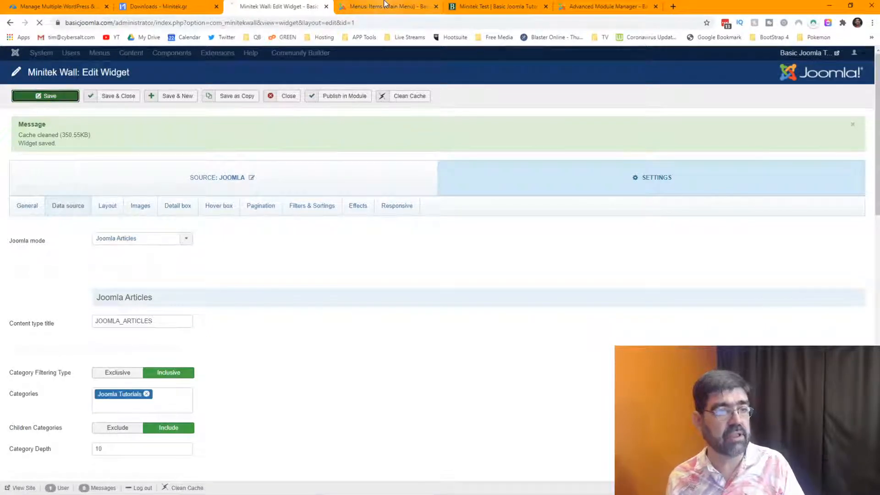
left_click(497, 7)
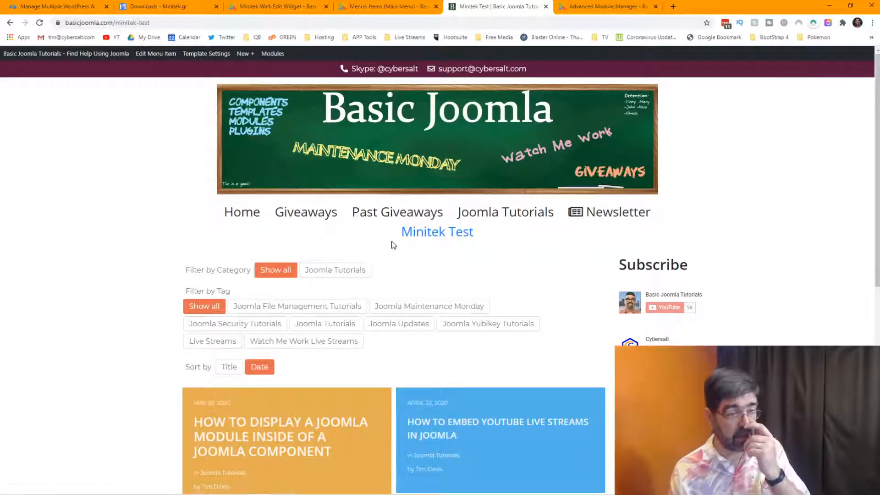
Scroll through the Joomla Tutorials article cards on the masonry wall, then return to the widget editor.
scroll(394, 245, "down", 3)
scroll(395, 219, "down", 2)
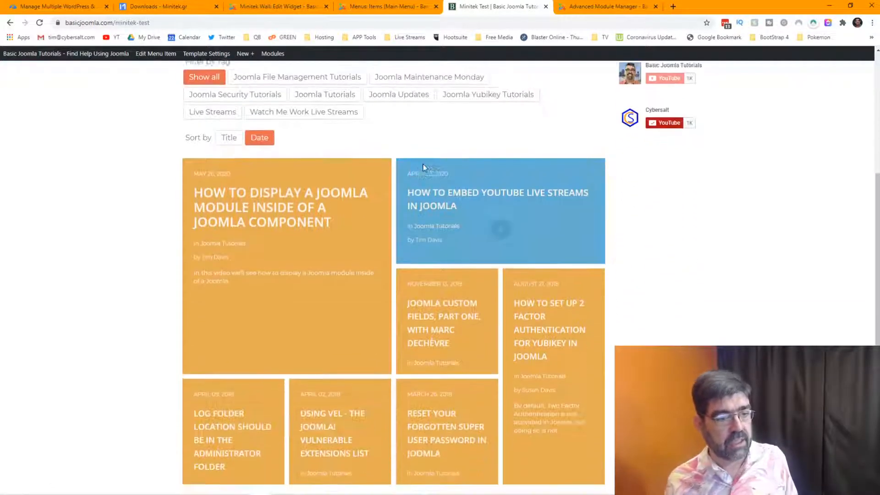
mouse_move(301, 201)
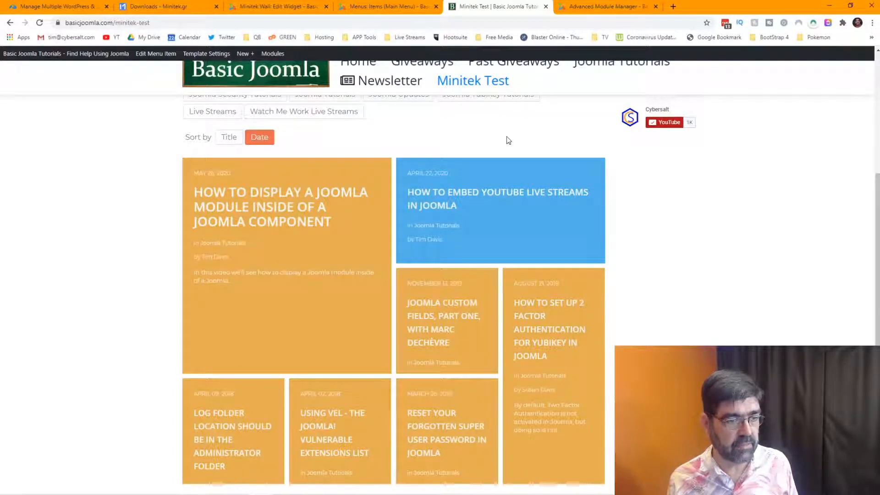
scroll(527, 146, "down", 1)
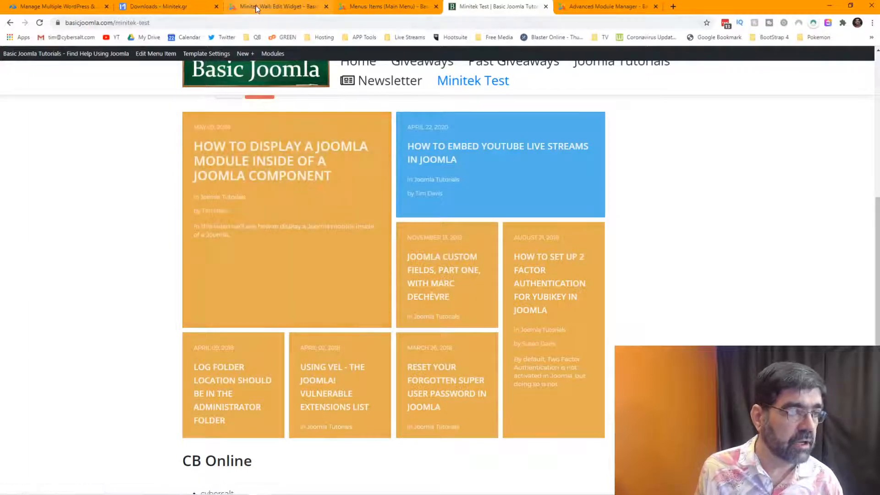
left_click(257, 8)
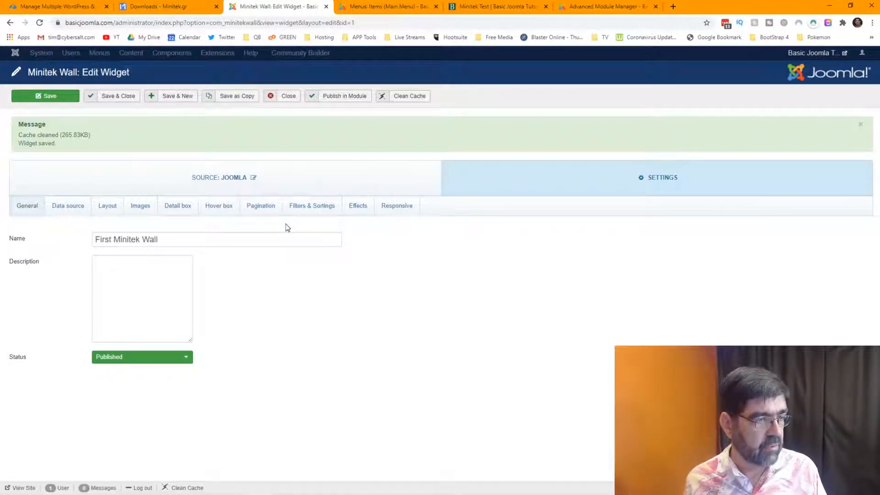
Review the widget's Images and Masonry Layout settings, then view the Minitek Test wall from the top.
left_click(400, 8)
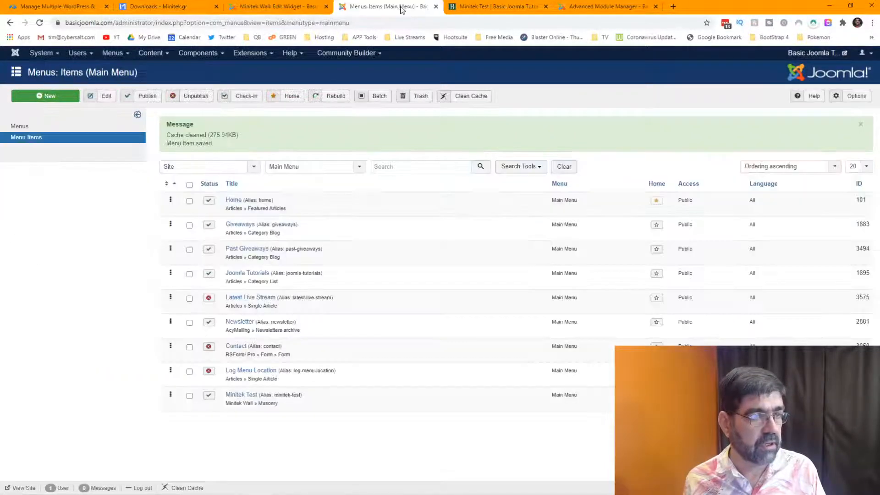
left_click(283, 8)
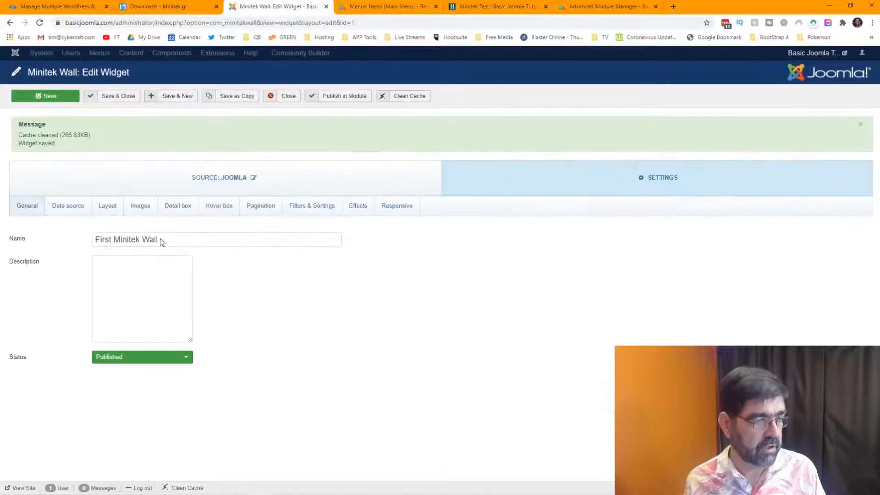
left_click(134, 209)
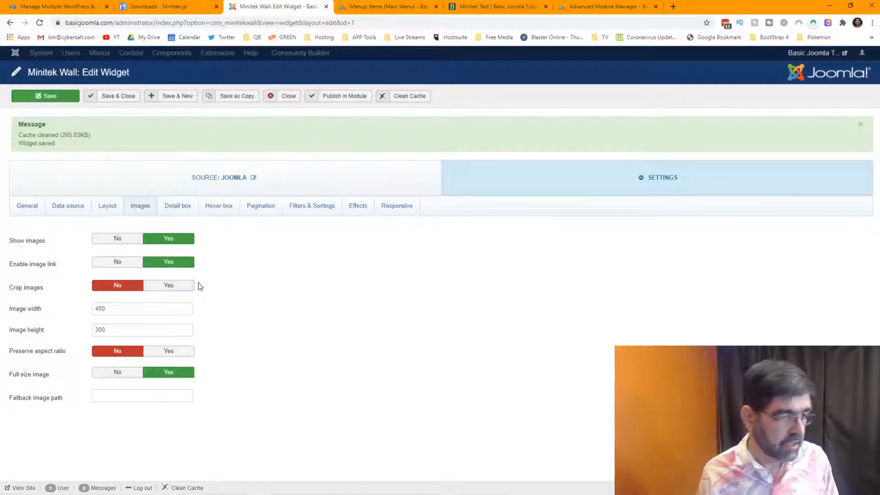
left_click(107, 205)
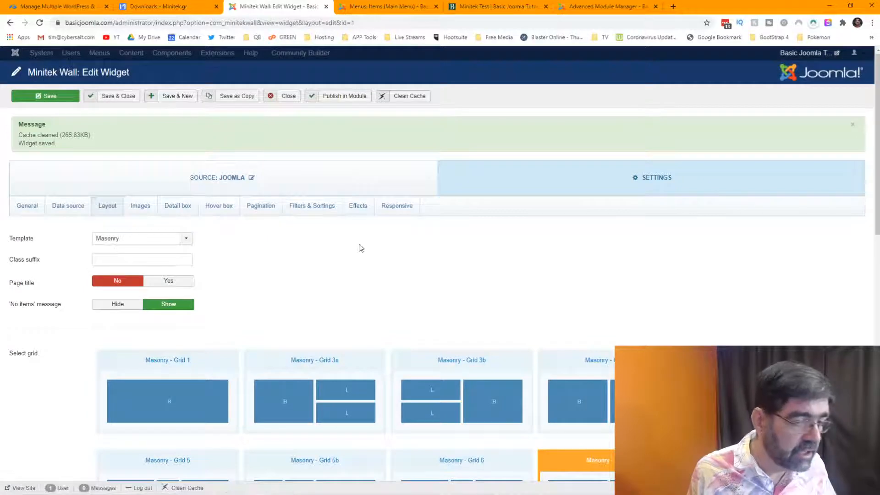
scroll(397, 253, "down", 2)
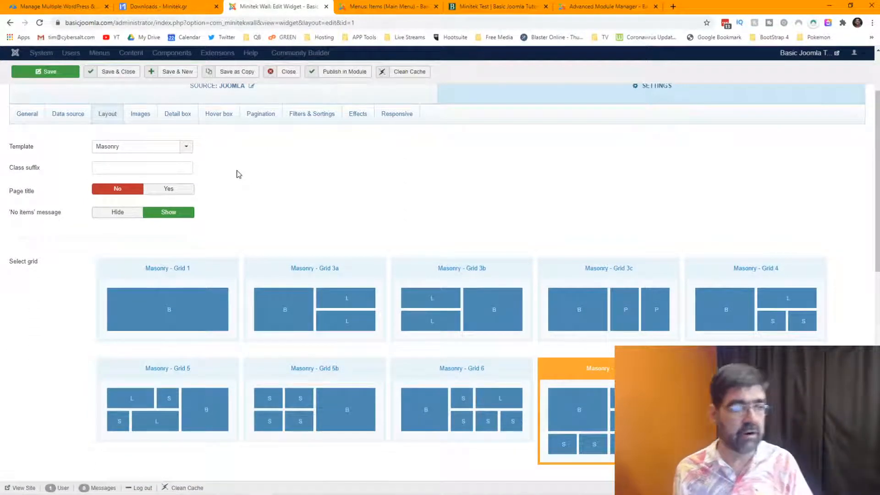
left_click(500, 6)
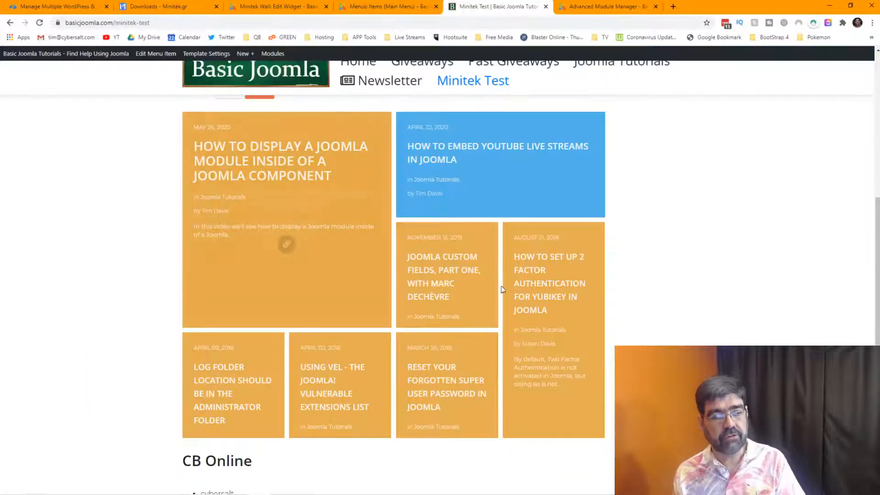
scroll(623, 290, "up", 6)
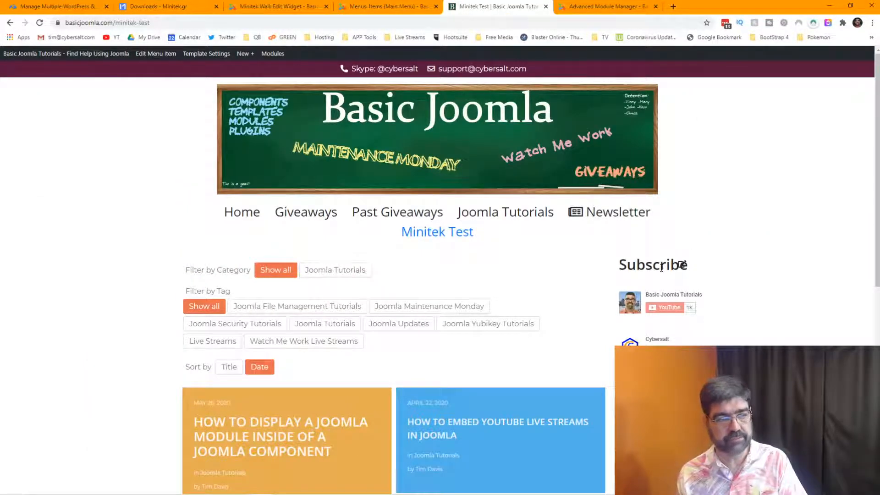
From the front-end admin bar's Modules menu, open 'Subscribe (Position: right)' for editing.
right_click(718, 190)
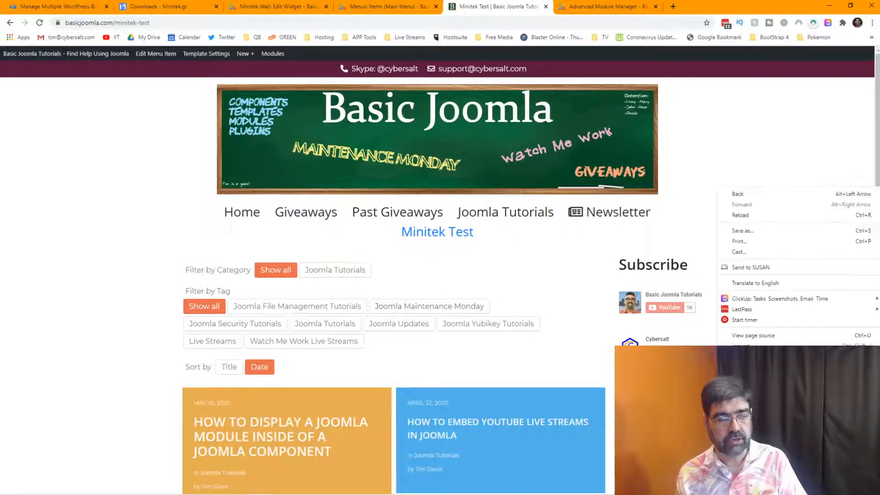
left_click(742, 347)
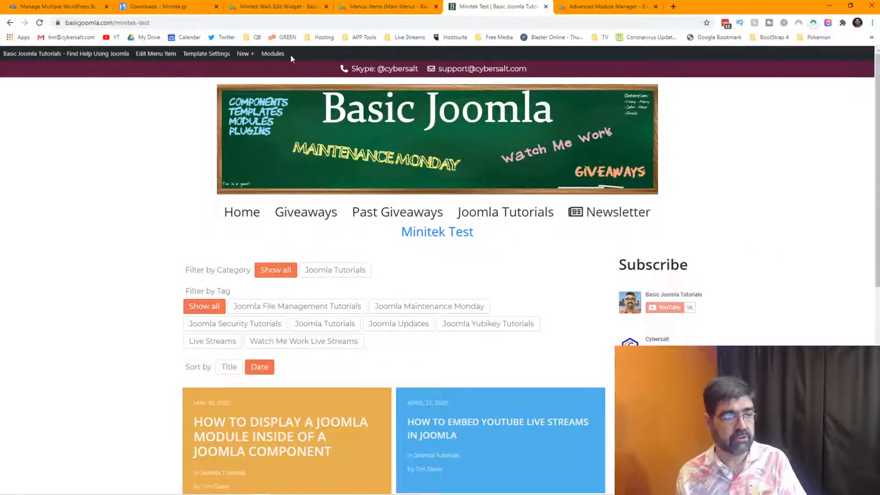
mouse_move(273, 59)
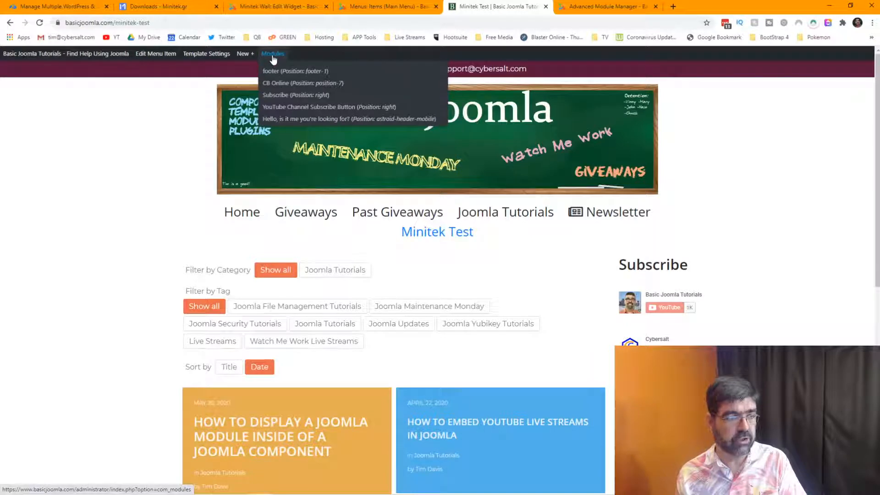
left_click(286, 95)
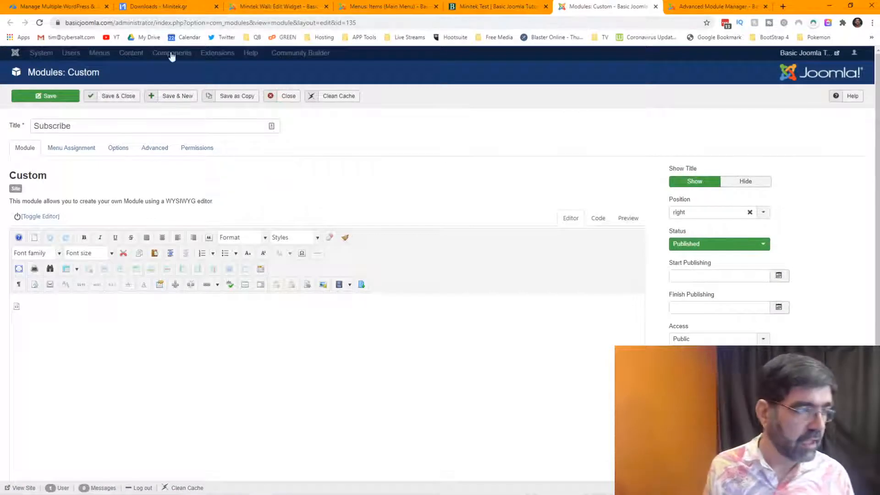
Set Subscribe's menu assignment to 'On all pages except those selected', clear the selections, and save.
left_click(81, 149)
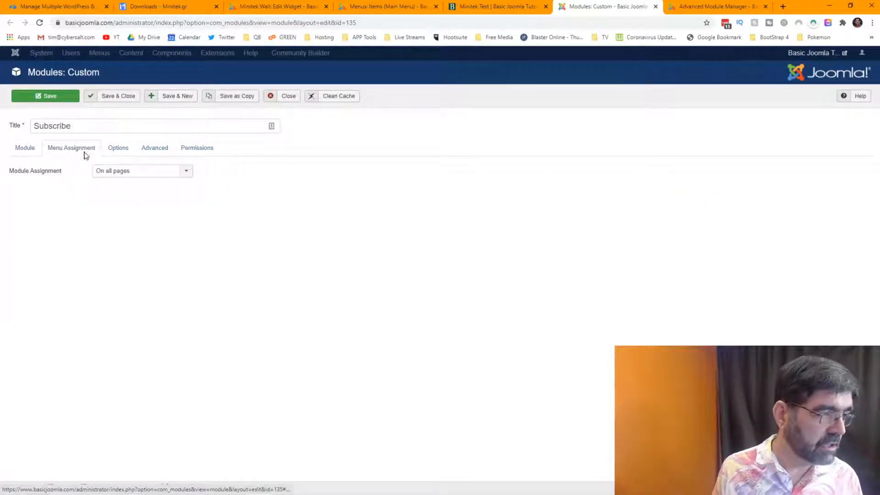
left_click(116, 170)
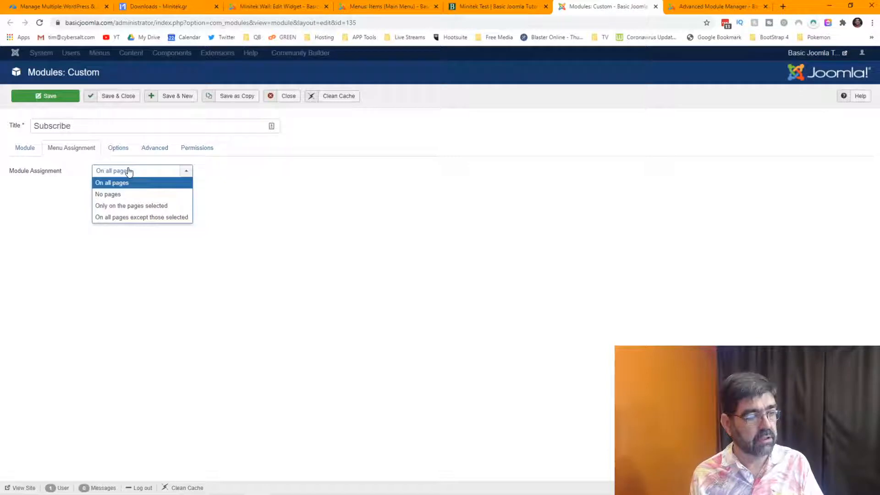
left_click(154, 218)
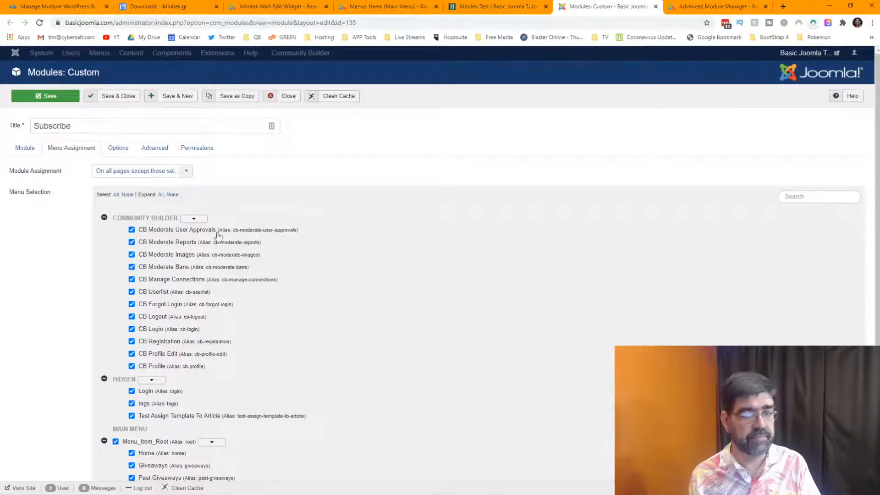
scroll(436, 255, "down", 3)
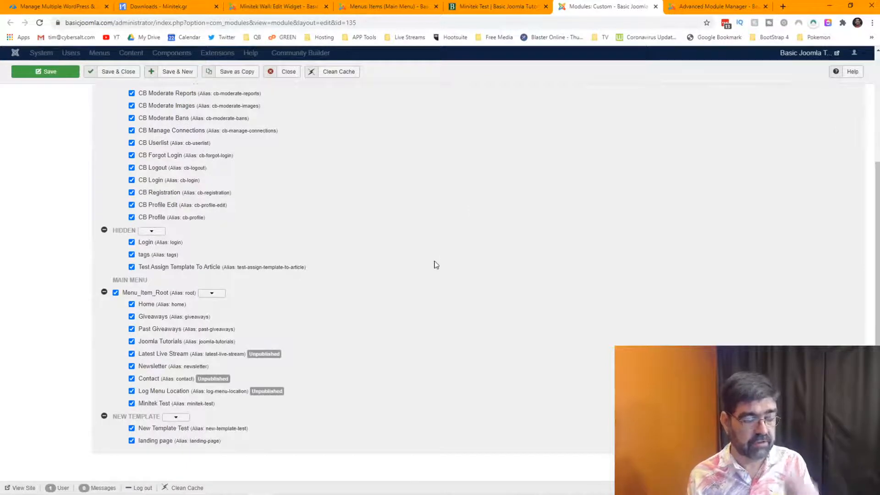
scroll(436, 265, "up", 3)
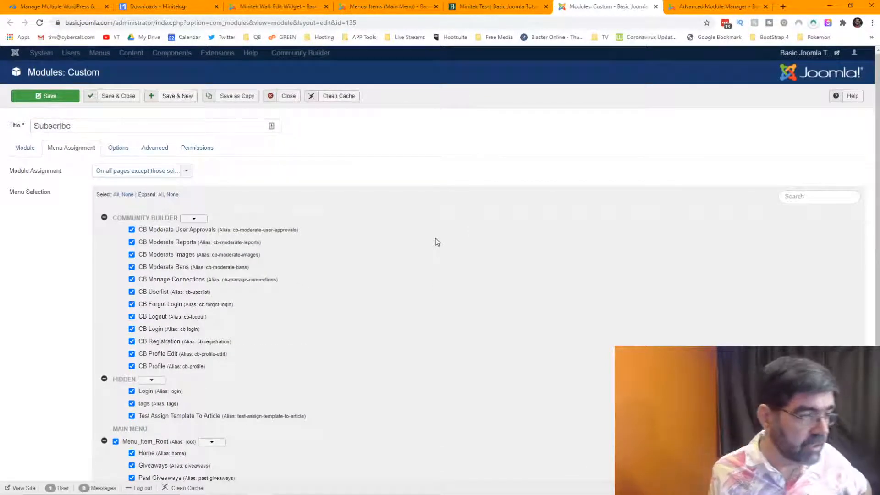
scroll(436, 241, "down", 3)
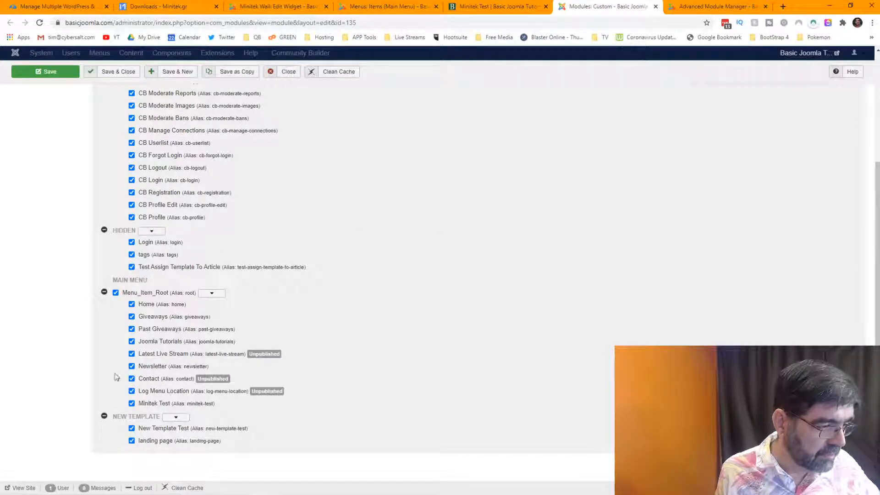
scroll(61, 269, "up", 3)
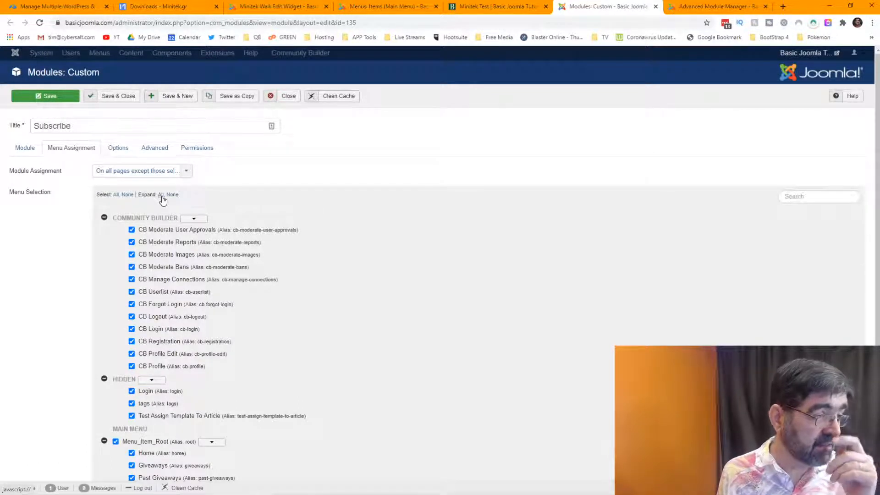
left_click(124, 195)
scroll(152, 234, "down", 3)
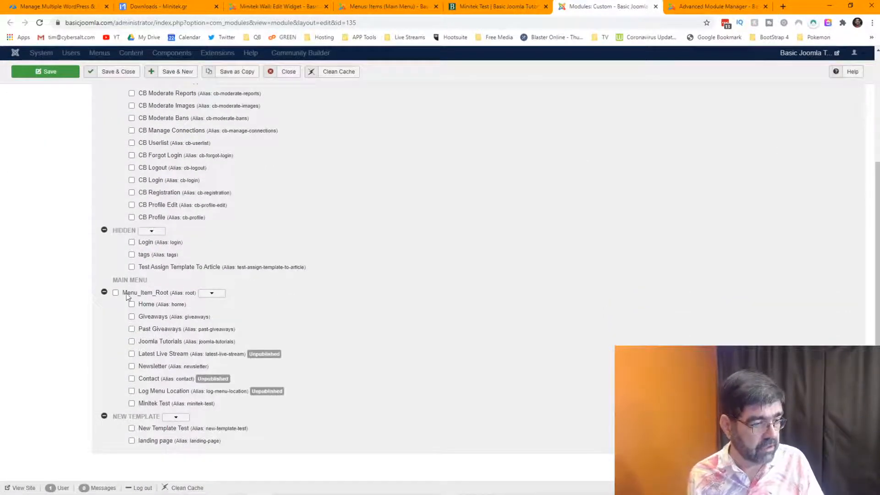
left_click(51, 76)
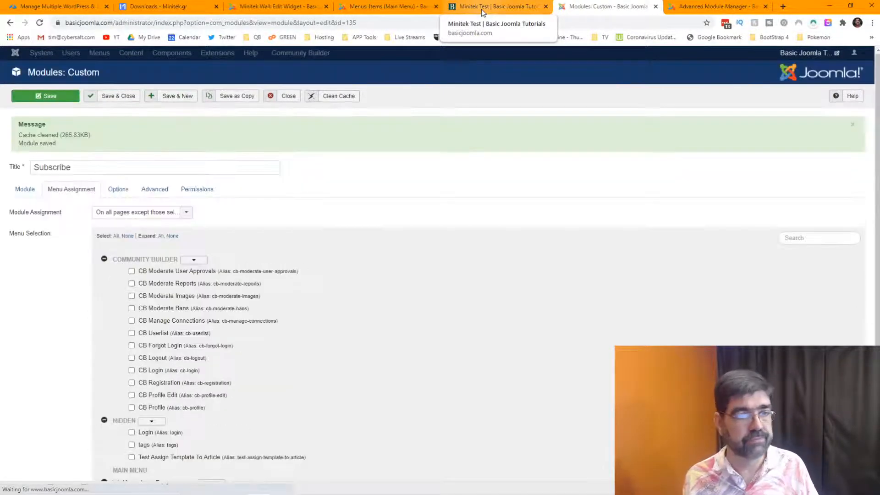
Reload Minitek Test to check the result, then re-save the Subscribe module with Ctrl+S.
left_click(482, 10)
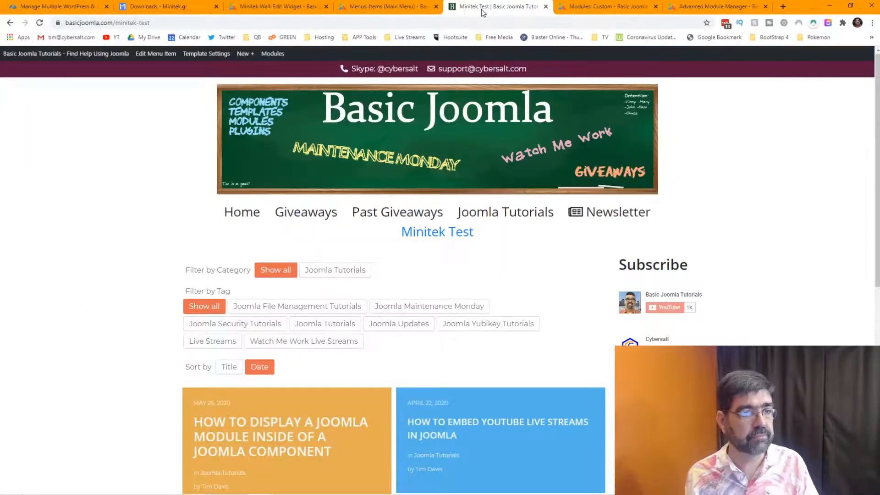
left_click(39, 22)
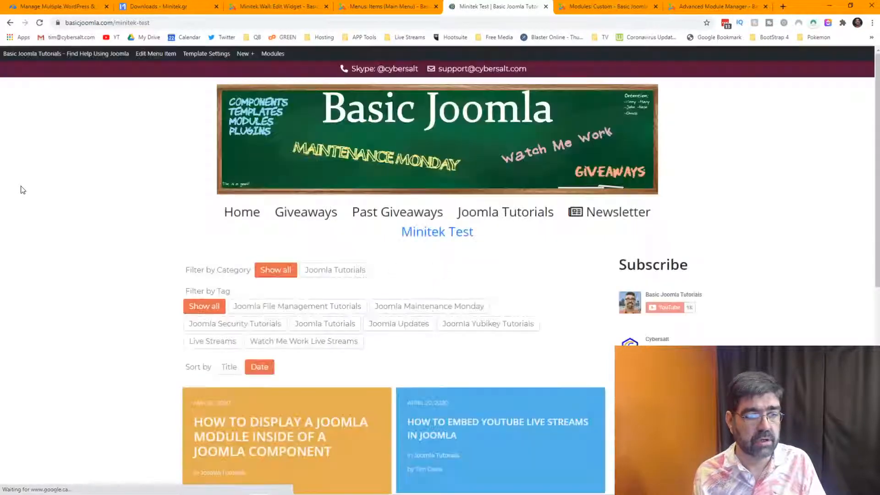
left_click(597, 8)
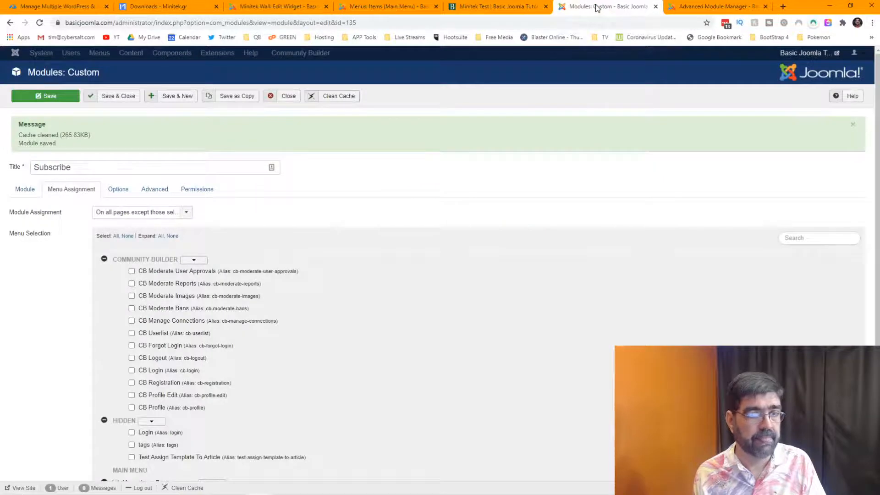
left_click(705, 7)
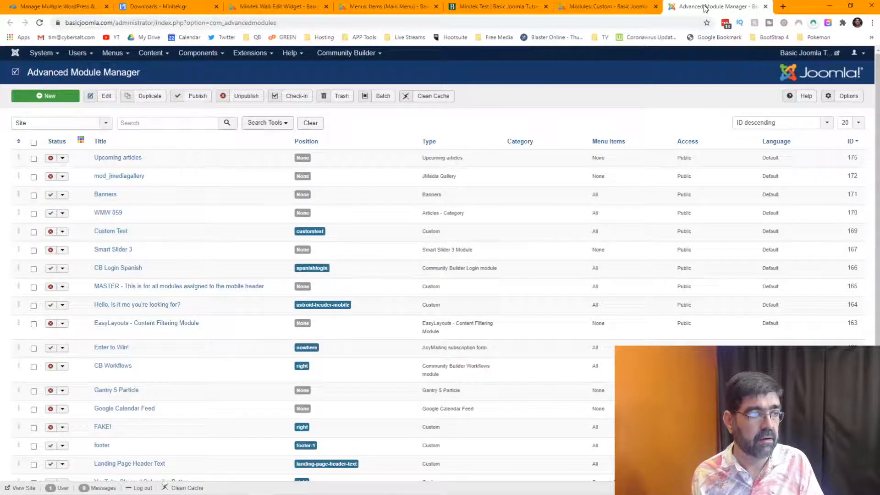
left_click(642, 6)
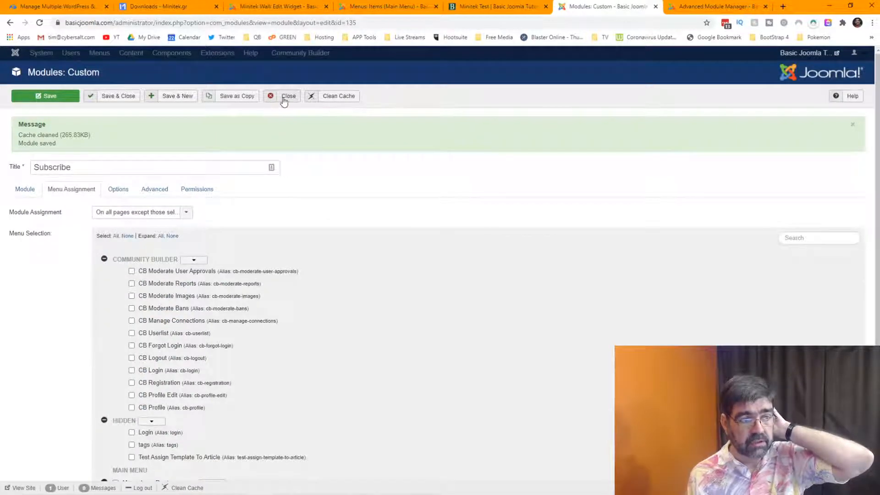
scroll(649, 215, "down", 3)
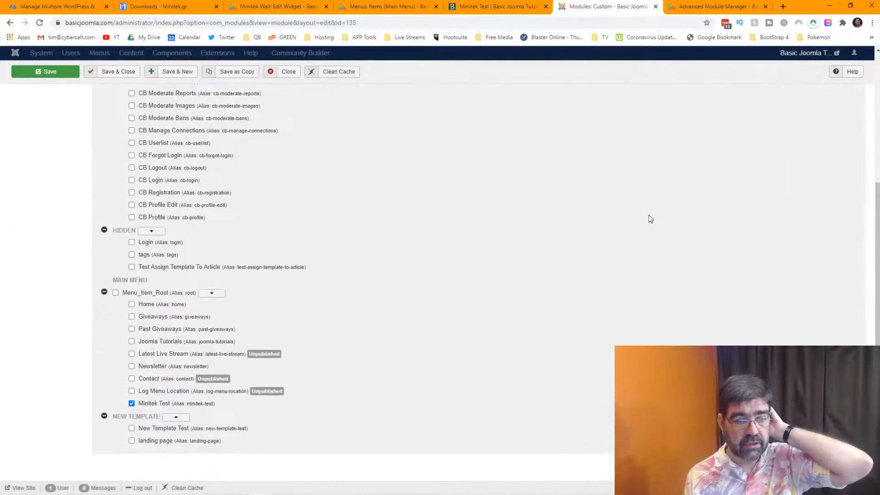
key("ctrl+s")
Close the Subscribe module editor and the leftover Modules tab, leaving Advanced Module Manager open.
left_click(698, 8)
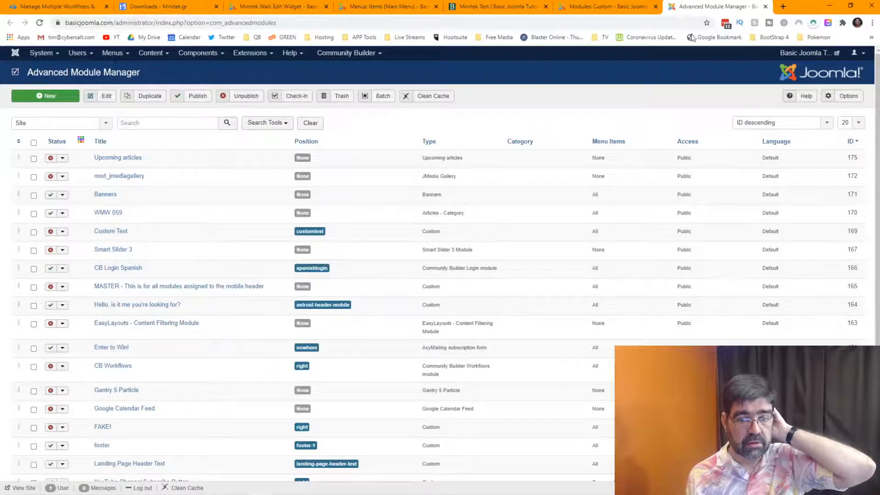
scroll(708, 254, "down", 5)
scroll(707, 239, "up", 5)
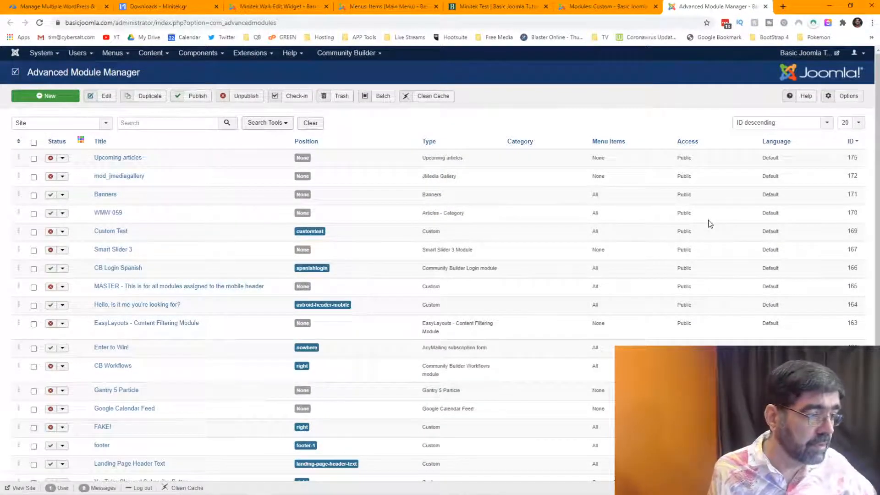
left_click(629, 7)
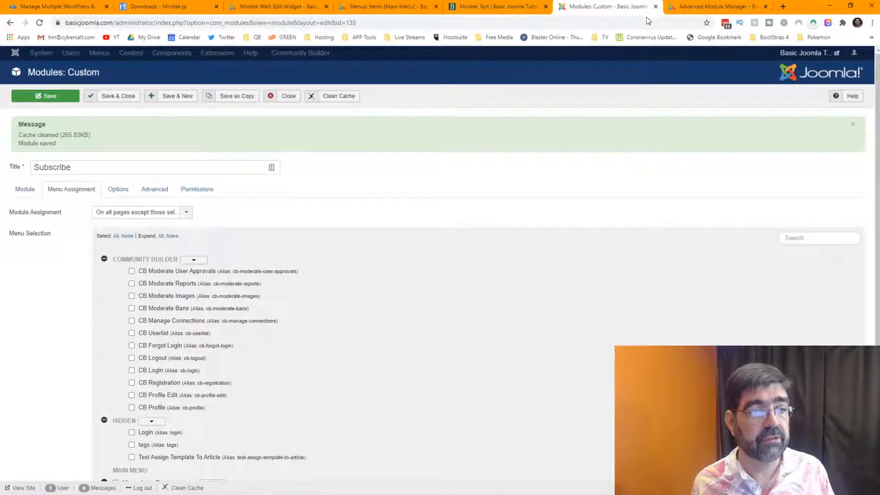
left_click(288, 98)
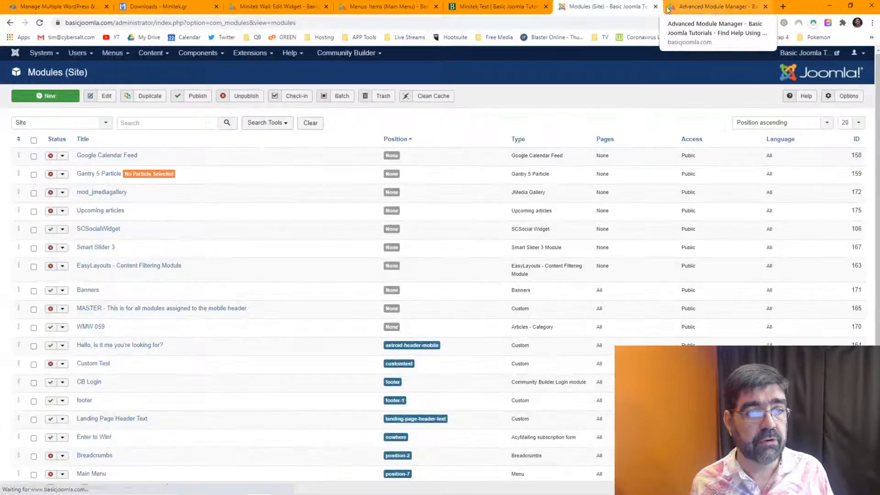
middle_click(621, 9)
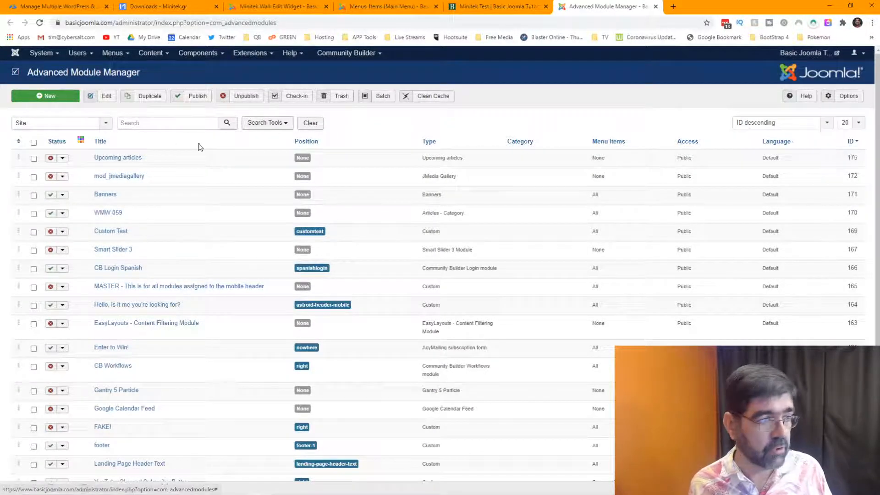
Filter the module list to Published modules and open the Subscribe module for editing.
left_click(262, 131)
left_click(64, 145)
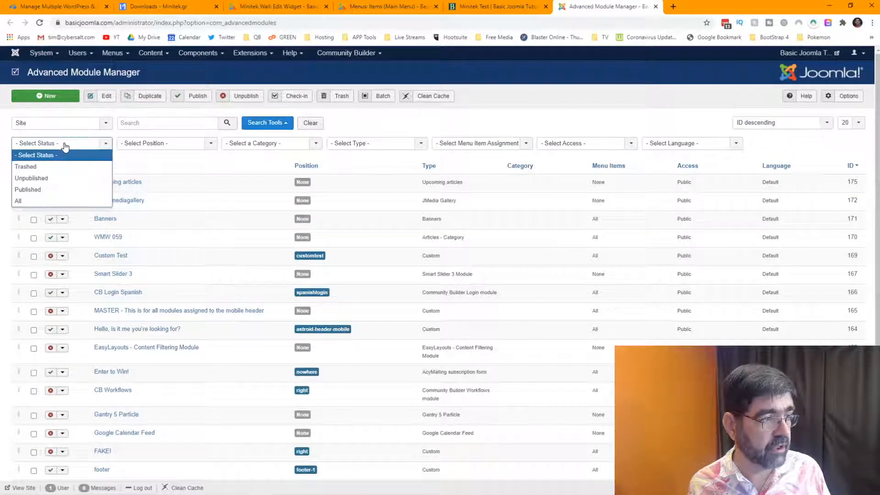
left_click(67, 189)
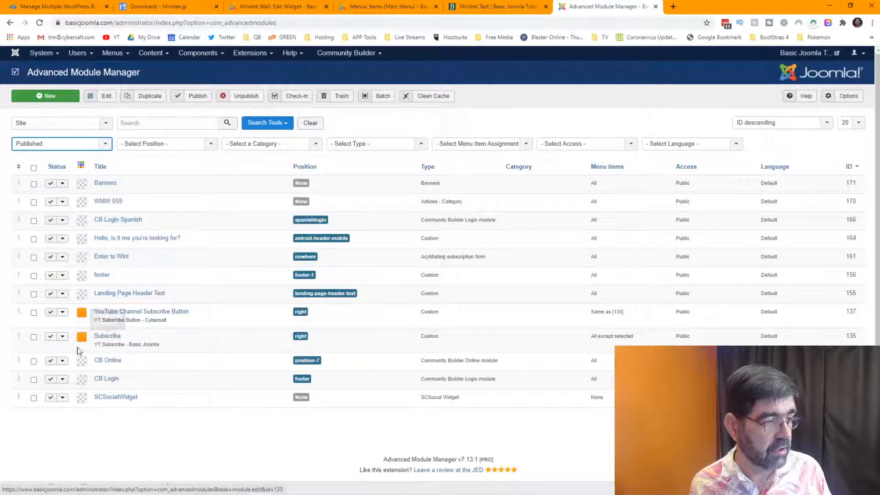
left_click(106, 340)
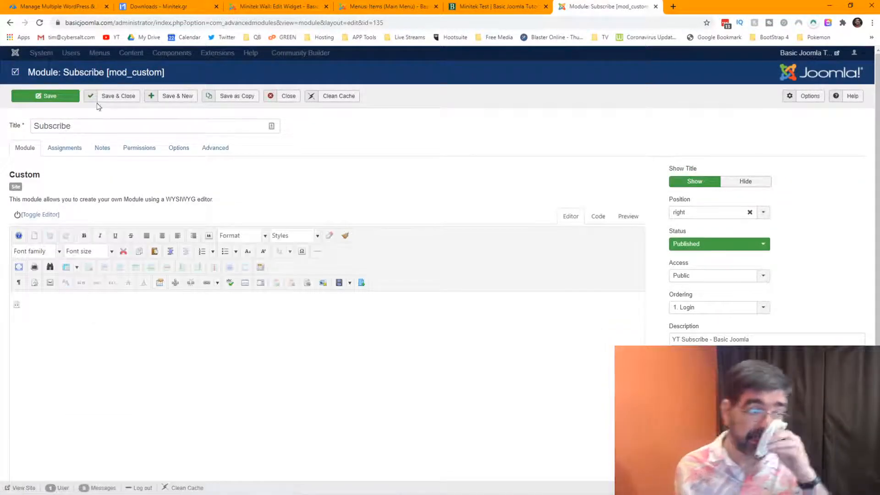
Set the Subscribe module's Menu Items assignment to Exclude Minitek Test and save it.
left_click(69, 149)
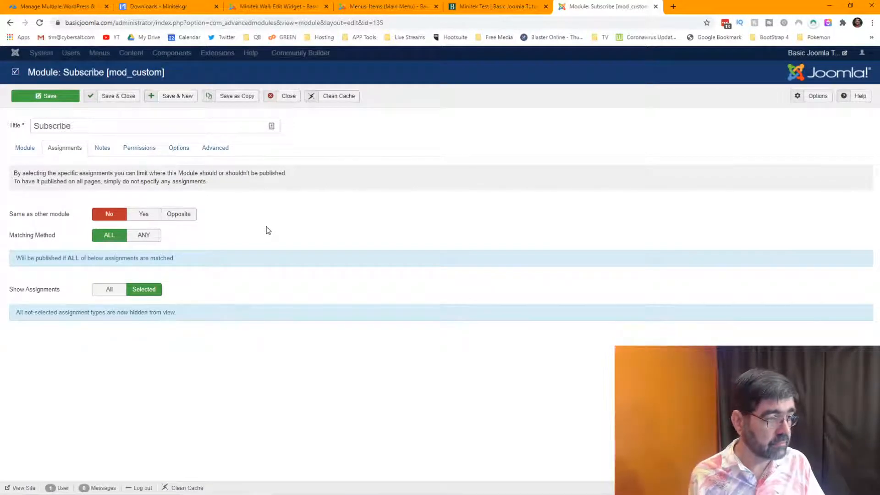
left_click(110, 291)
scroll(246, 298, "down", 3)
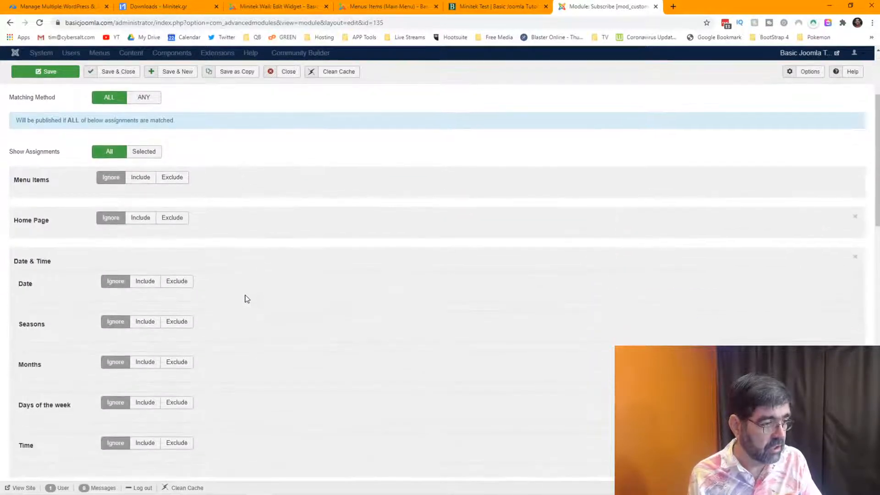
scroll(245, 299, "down", 3)
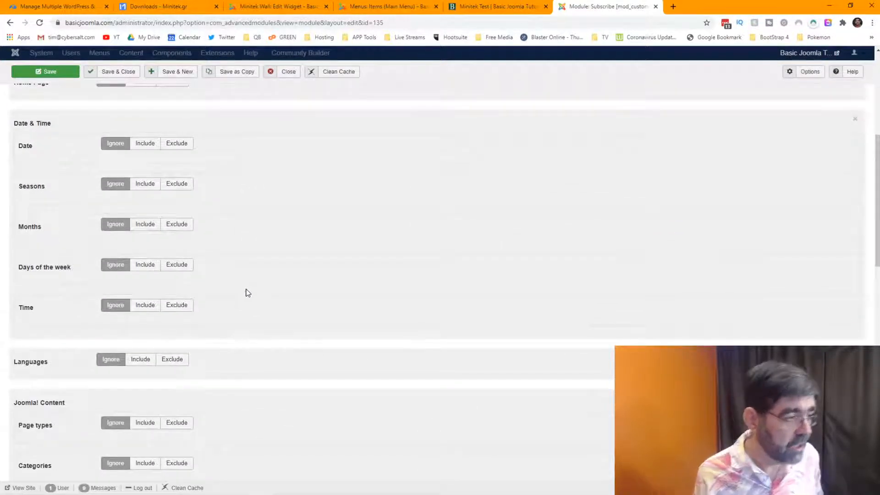
scroll(247, 292, "up", 3)
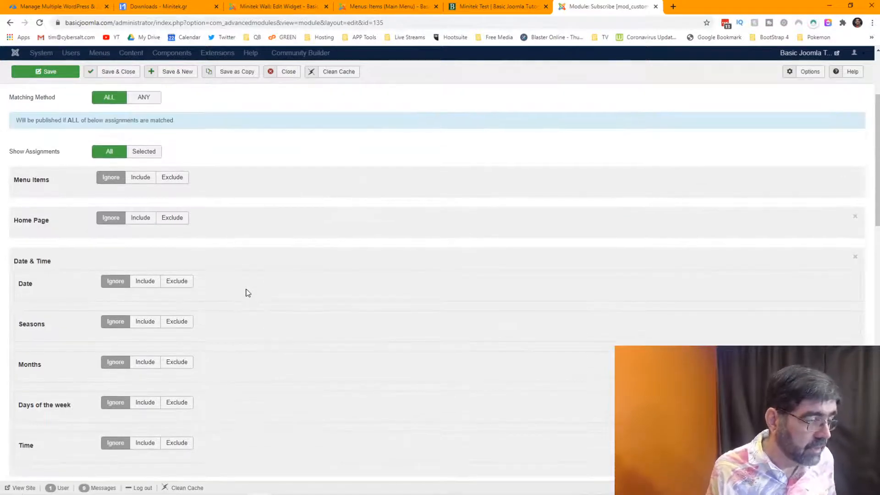
left_click(169, 181)
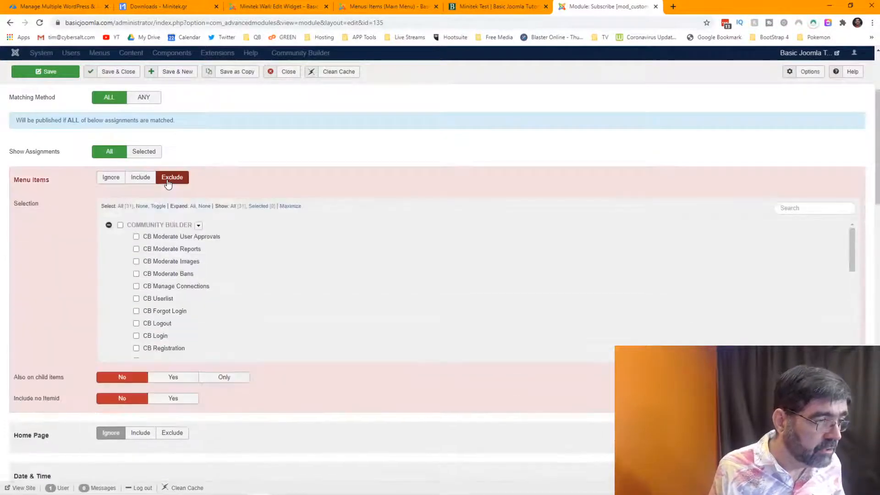
scroll(194, 268, "down", 5)
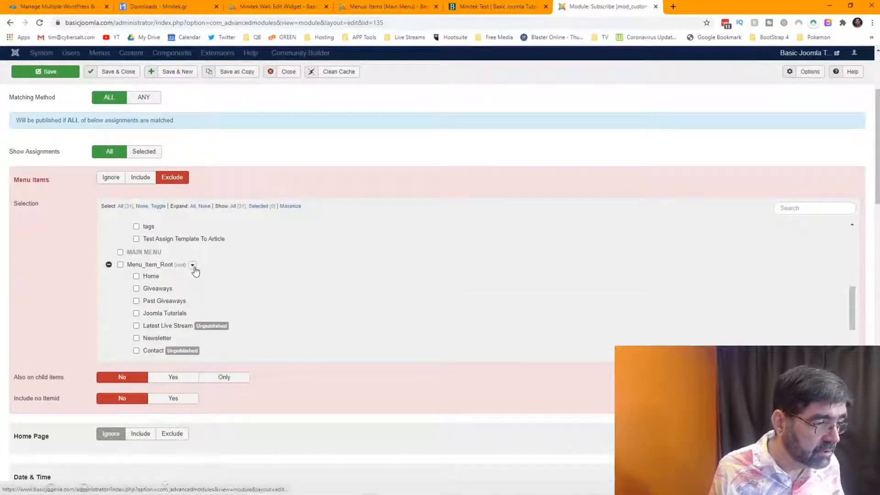
scroll(194, 272, "down", 3)
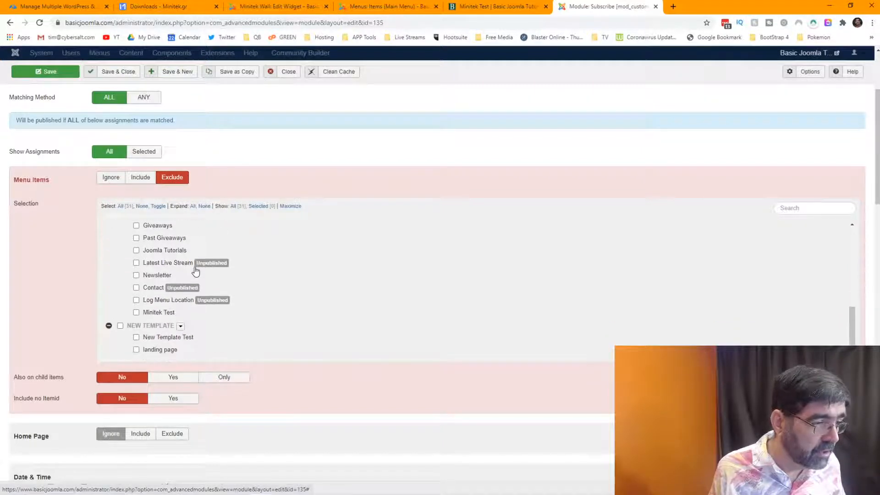
left_click(136, 314)
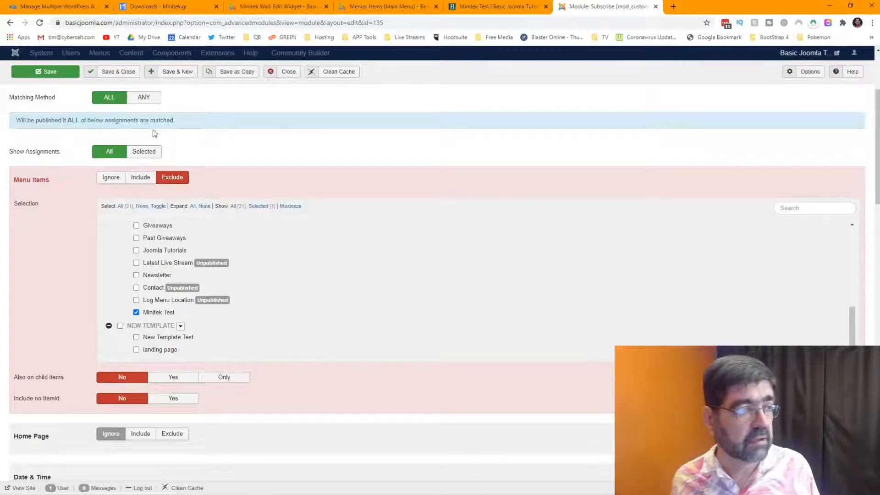
left_click(64, 73)
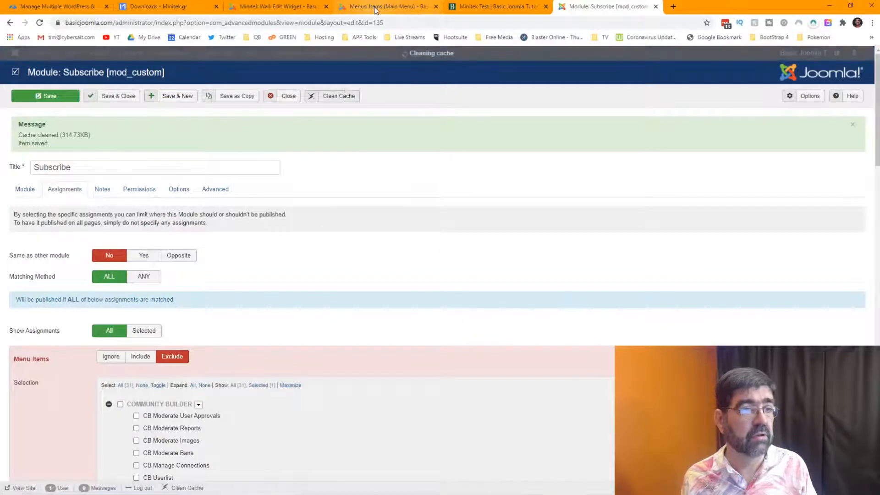
Reload the Minitek Test front-end page and scroll down through the article masonry wall.
left_click(482, 8)
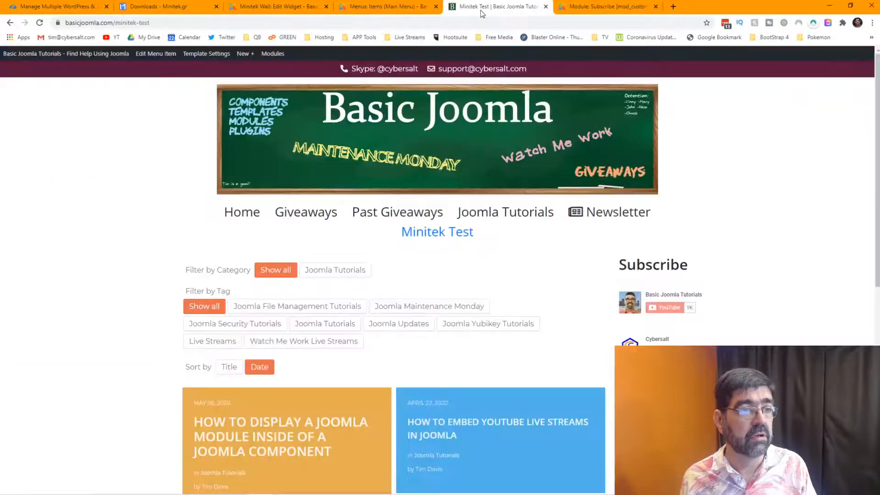
left_click(40, 22)
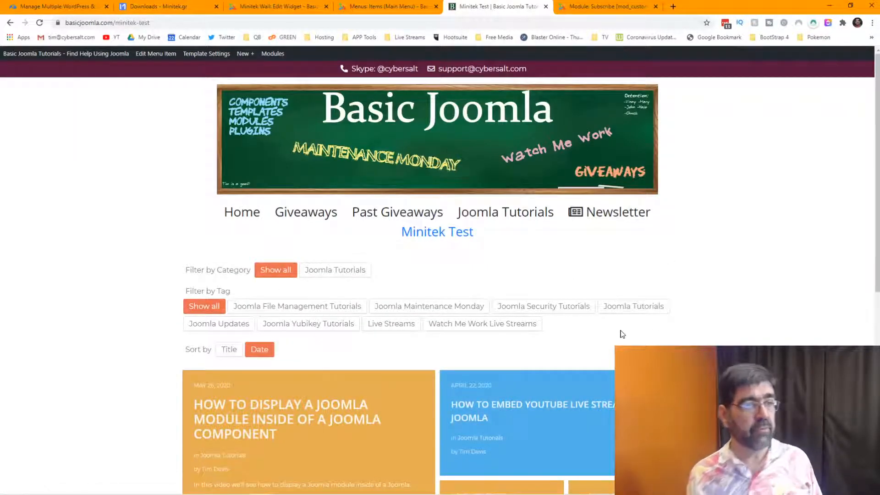
mouse_move(262, 60)
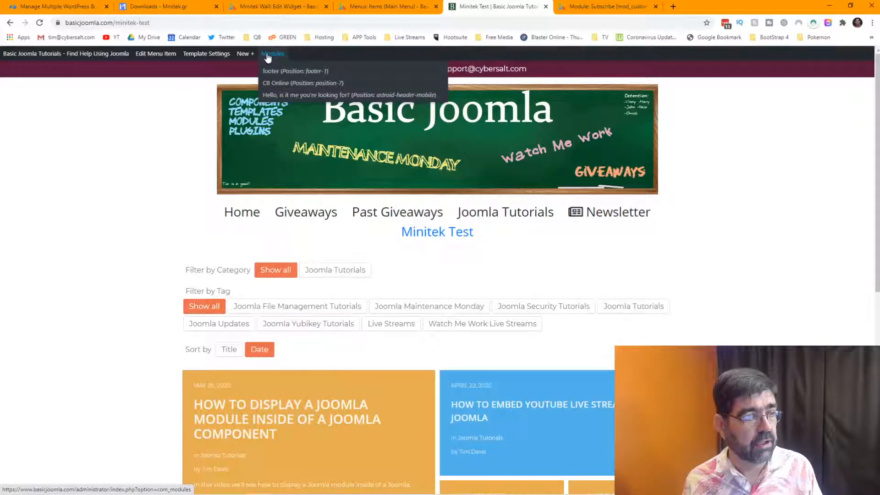
mouse_move(82, 63)
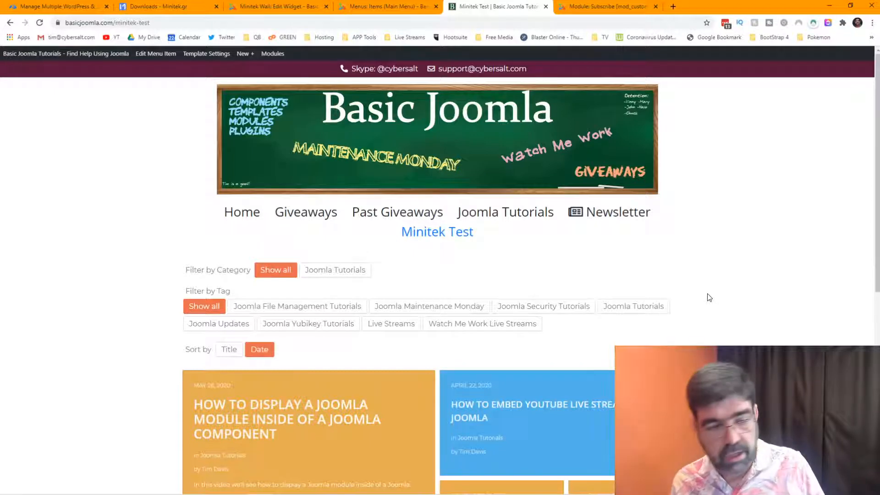
scroll(709, 298, "down", 3)
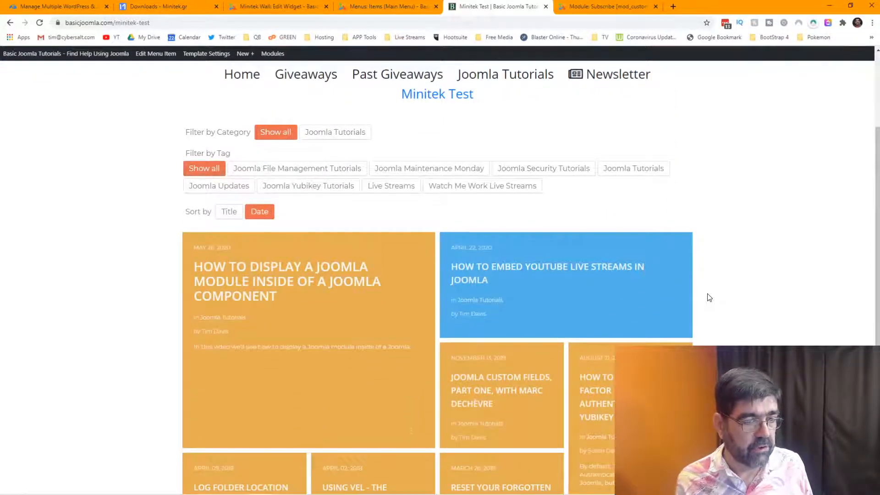
scroll(709, 298, "down", 3)
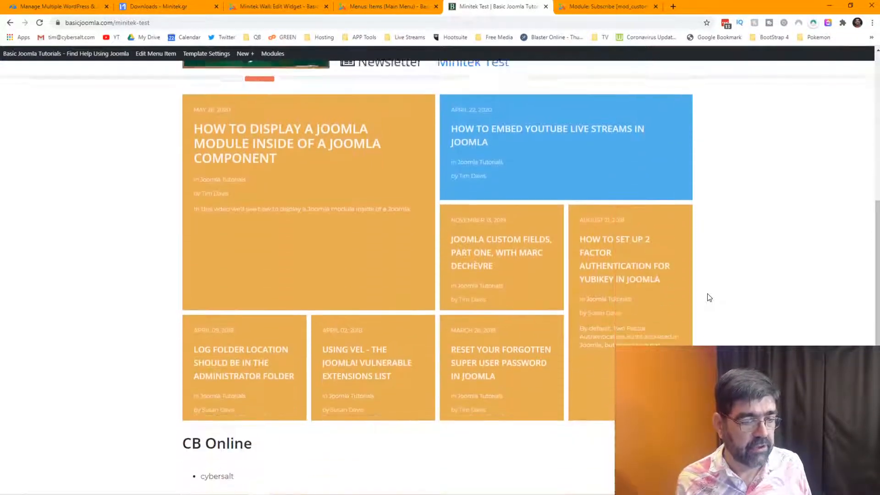
Save the Minitek Wall widget, reload Minitek Test to check the grid, then return to Main Menu items.
left_click(287, 8)
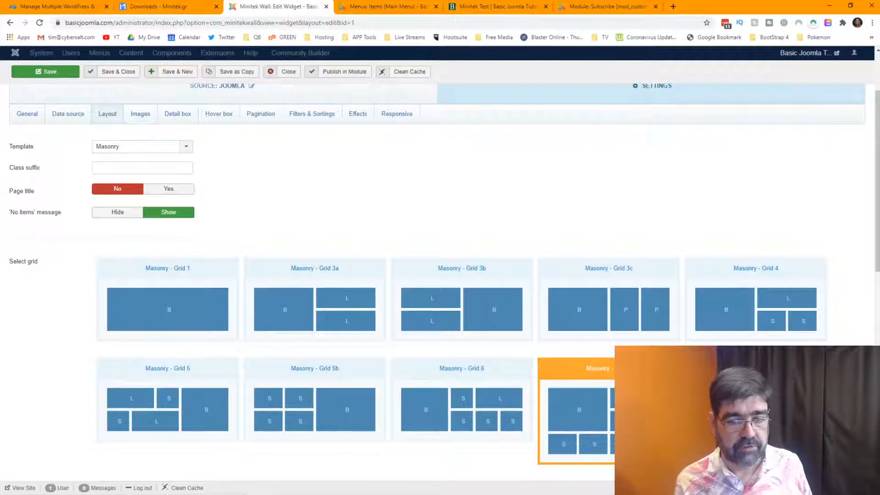
left_click(62, 72)
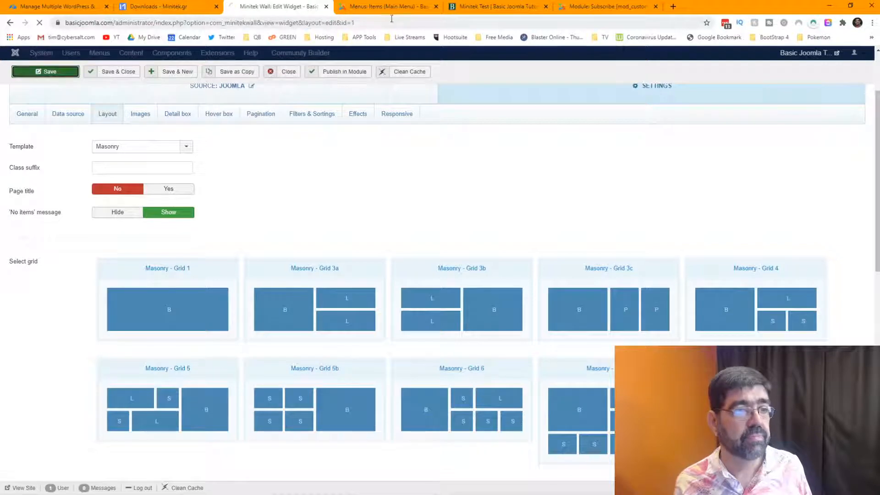
left_click(488, 9)
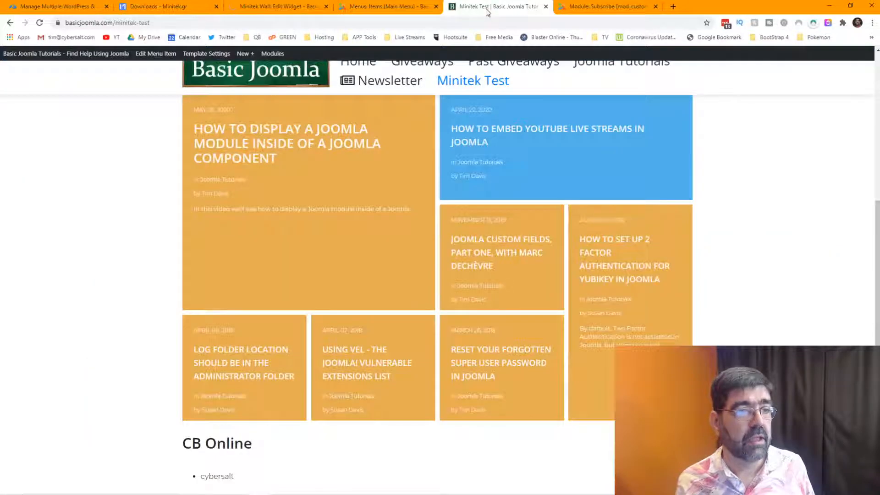
left_click(40, 23)
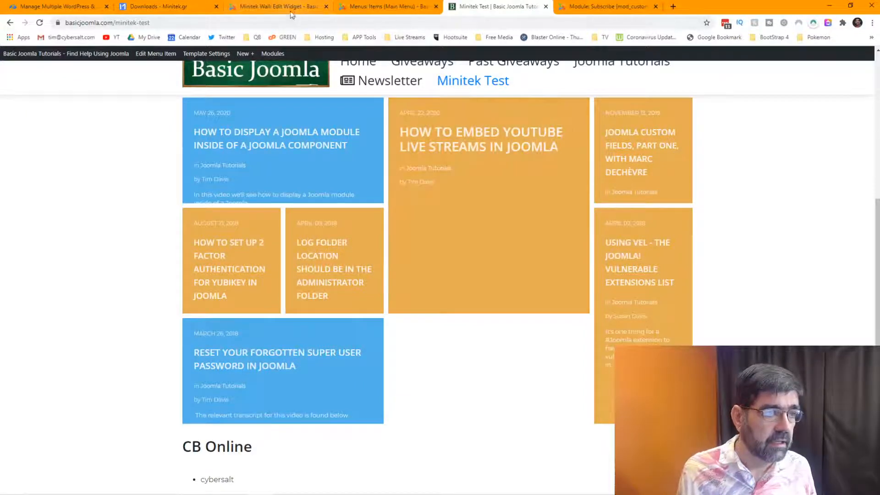
left_click(290, 9)
left_click(365, 9)
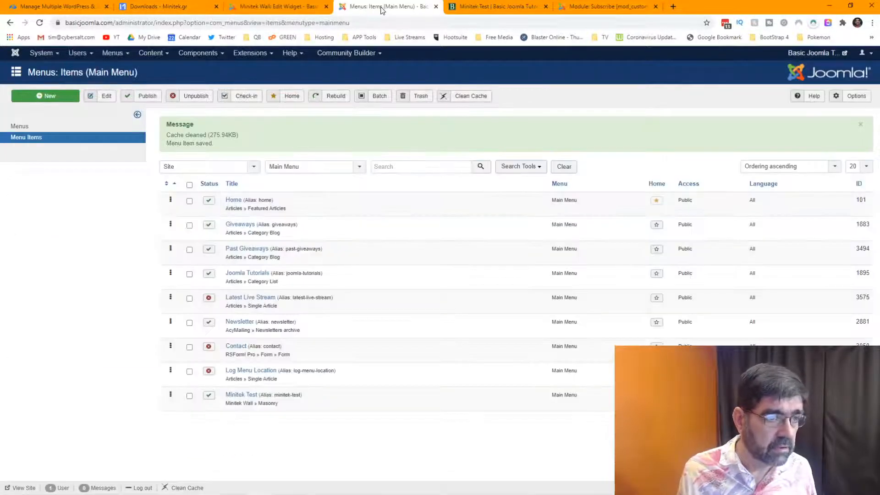
Give the Minitek Wall widget the Rows - Grid 11 layout, save it, and reload Minitek Test.
left_click(274, 10)
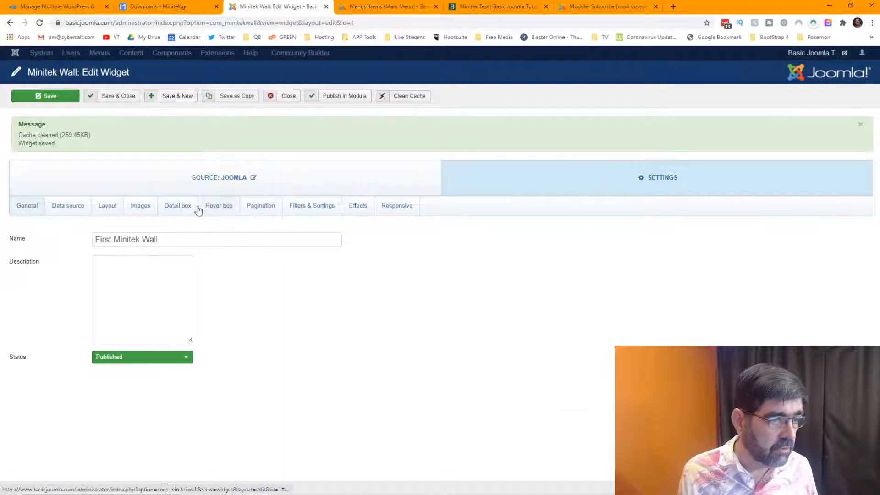
left_click(111, 206)
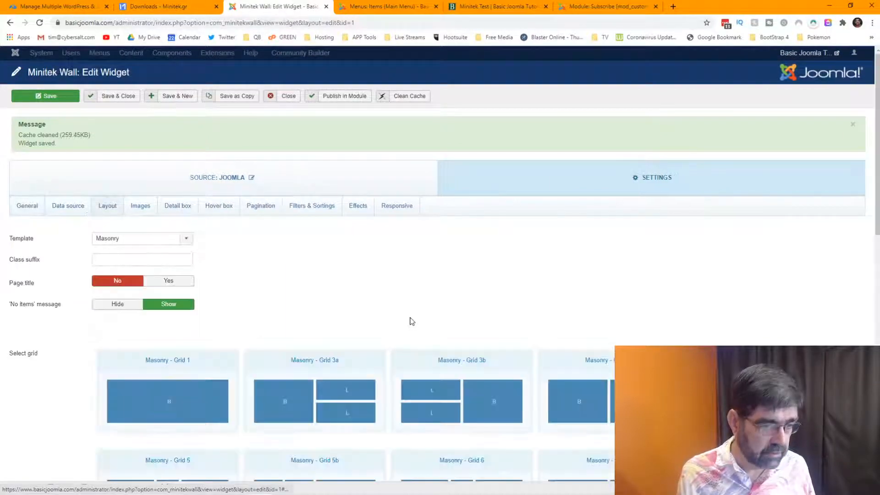
scroll(483, 315, "down", 3)
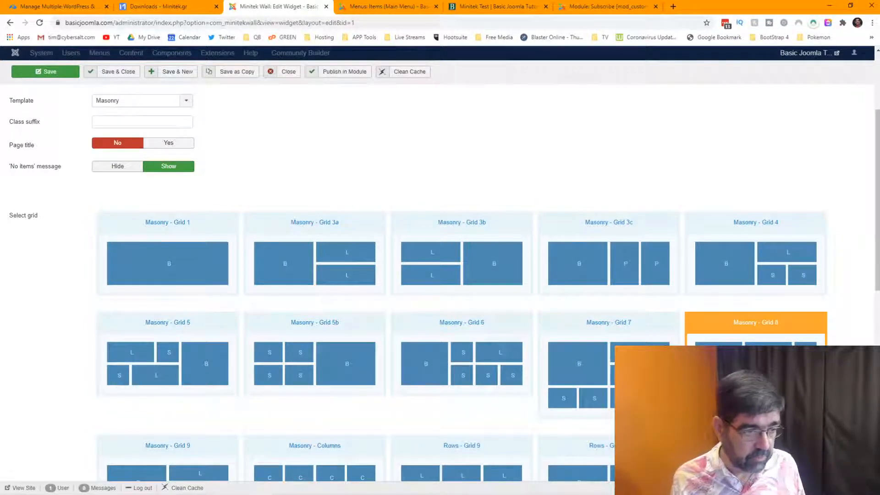
scroll(610, 339, "down", 2)
scroll(609, 339, "down", 2)
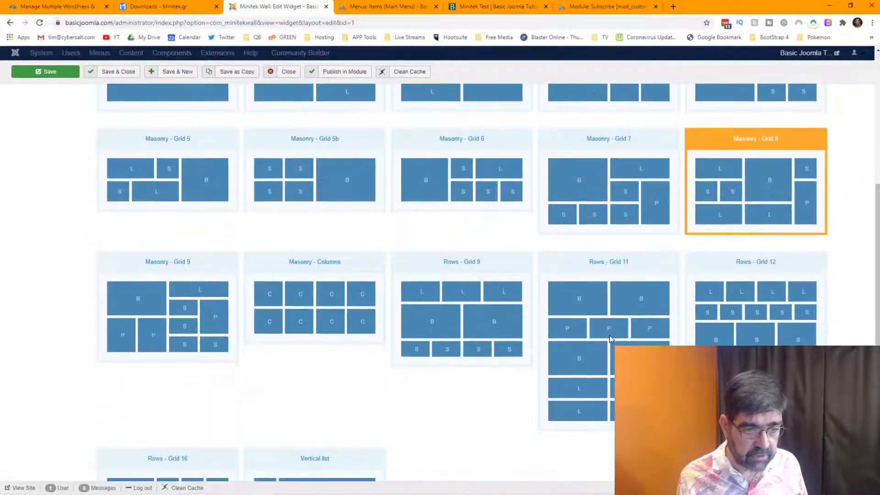
left_click(612, 305)
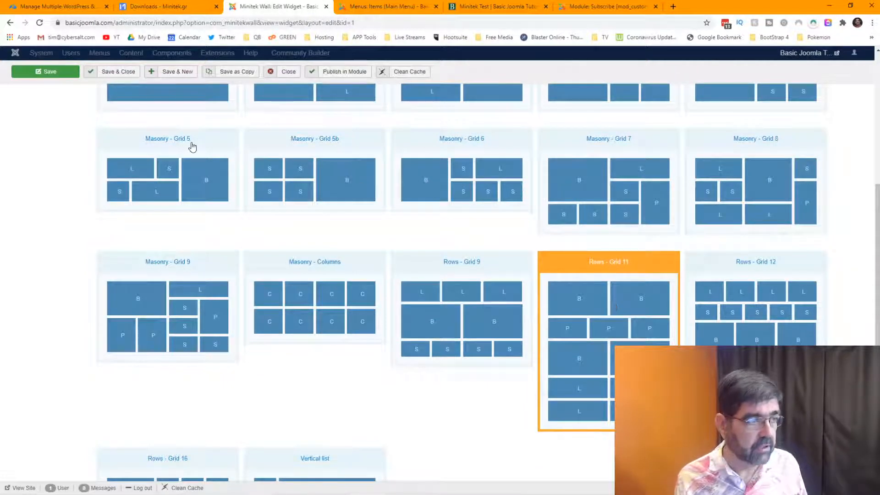
left_click(480, 7)
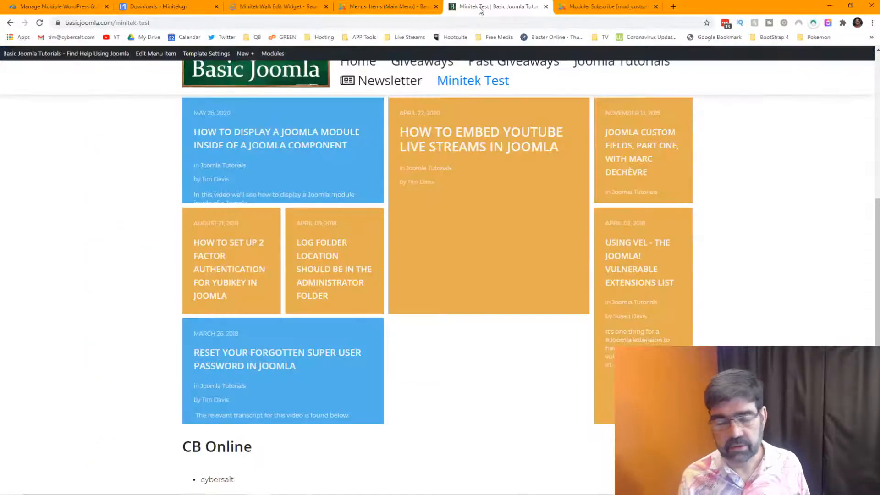
left_click(40, 23)
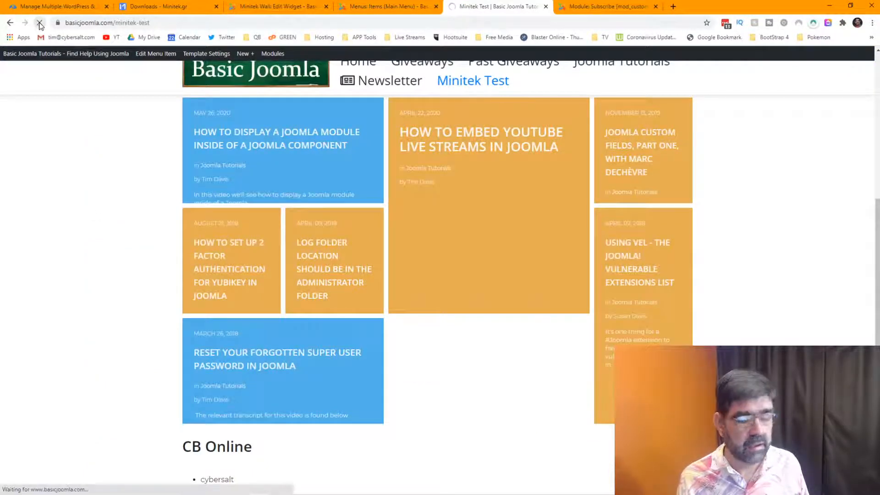
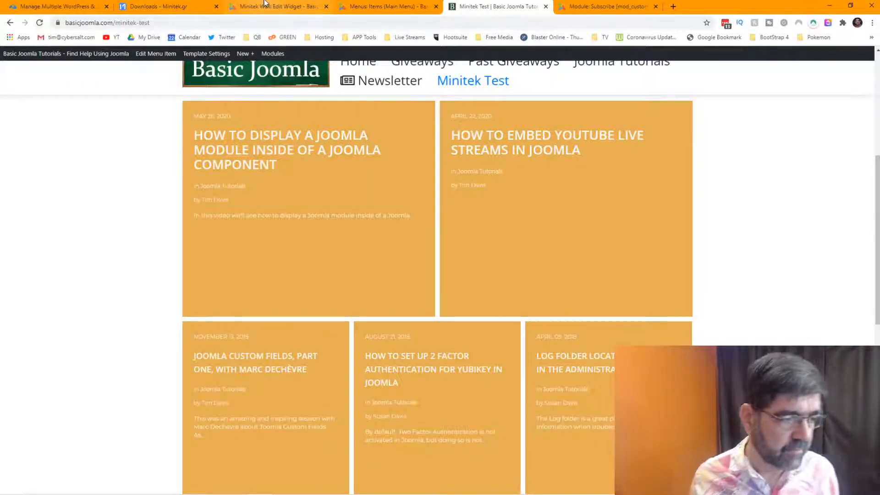
Scroll up and down the Minitek Test masonry wall to review the article tiles.
mouse_move(426, 280)
scroll(414, 266, "down", 9)
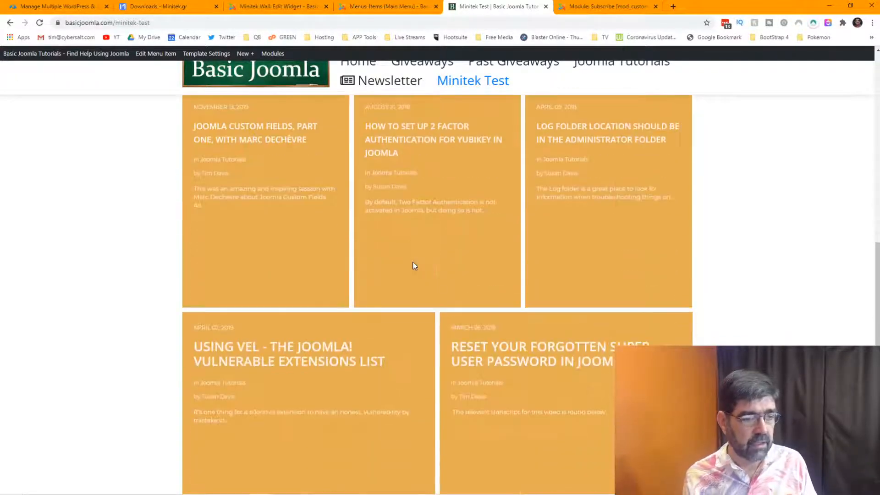
scroll(414, 266, "up", 7)
scroll(414, 266, "down", 7)
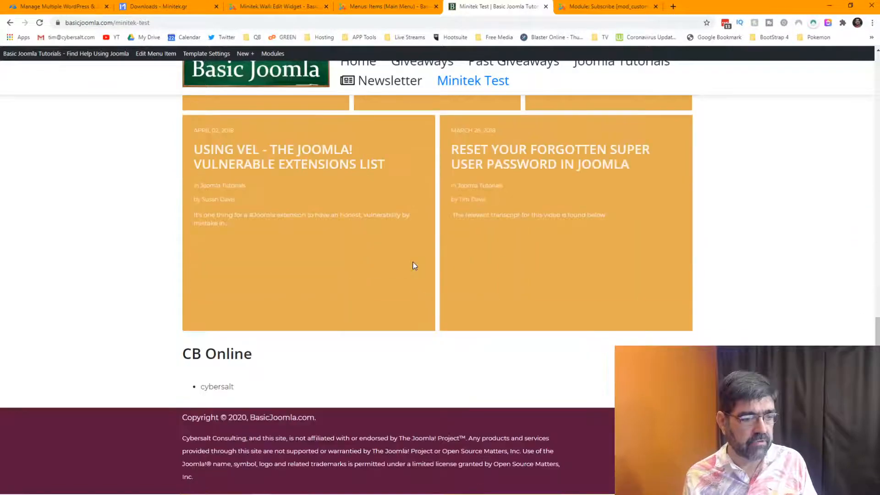
scroll(415, 266, "up", 9)
scroll(415, 266, "up", 5)
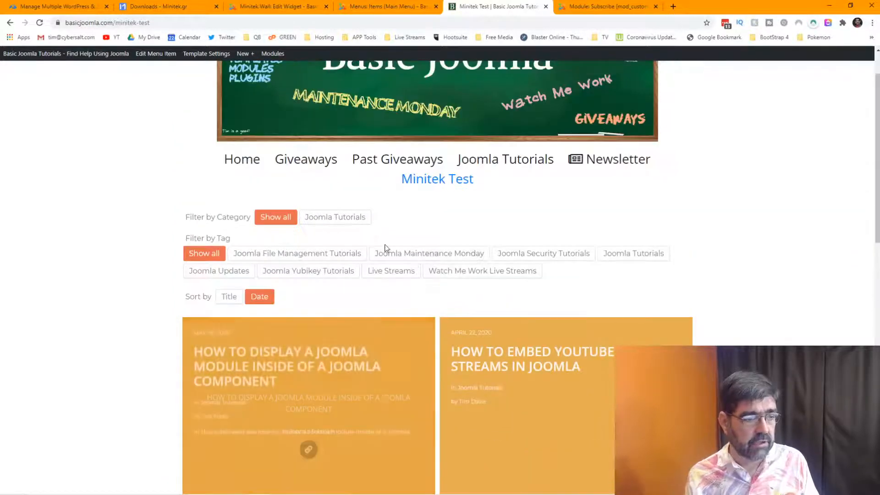
scroll(384, 244, "down", 3)
scroll(543, 275, "down", 4)
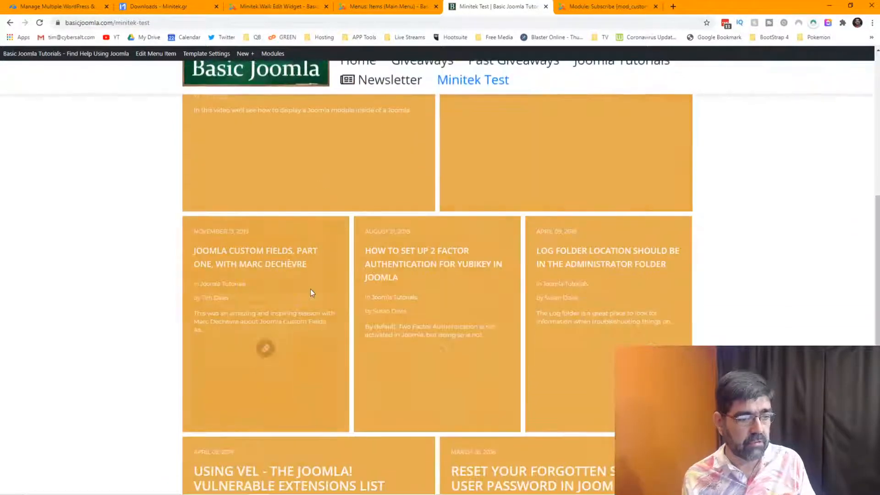
scroll(580, 291, "down", 5)
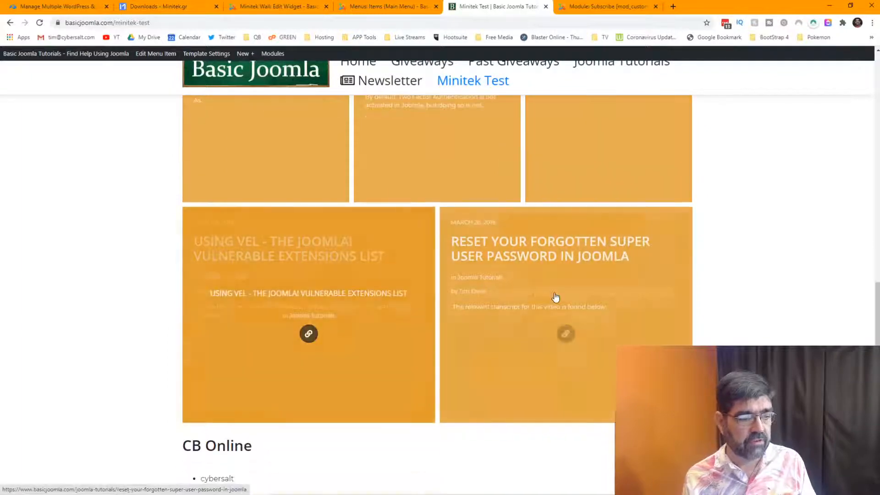
scroll(556, 299, "down", 2)
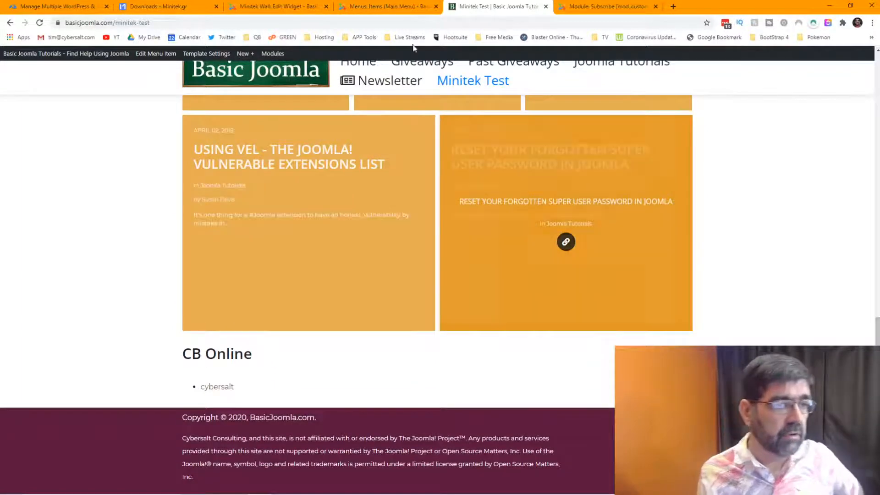
From Main Menu items, open Content > Articles in a new browser tab and switch to it.
left_click(364, 8)
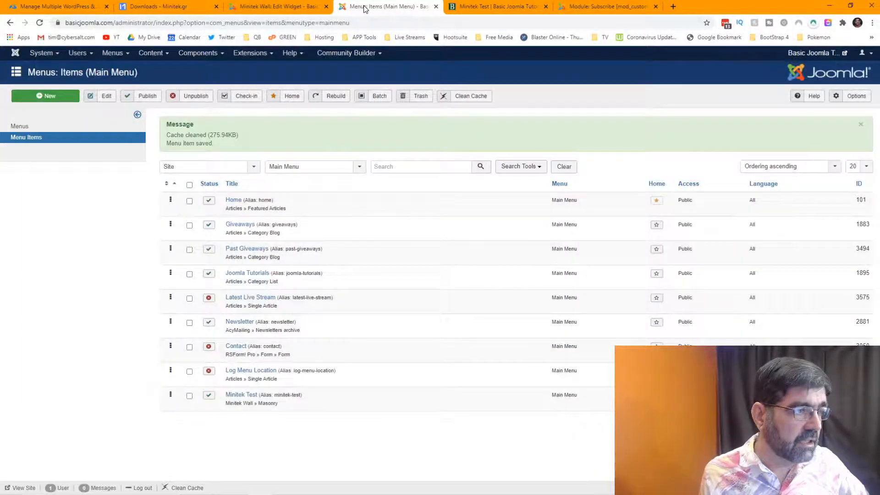
left_click(158, 54)
right_click(156, 67)
left_click(194, 71)
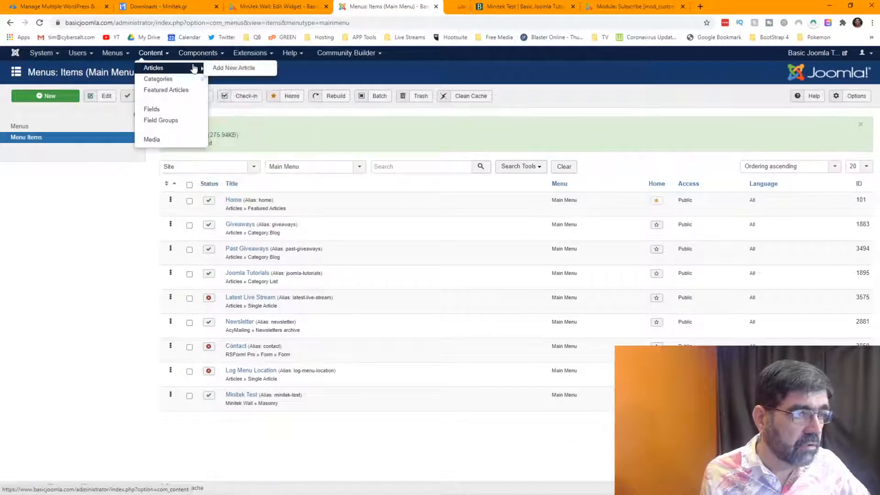
left_click(484, 6)
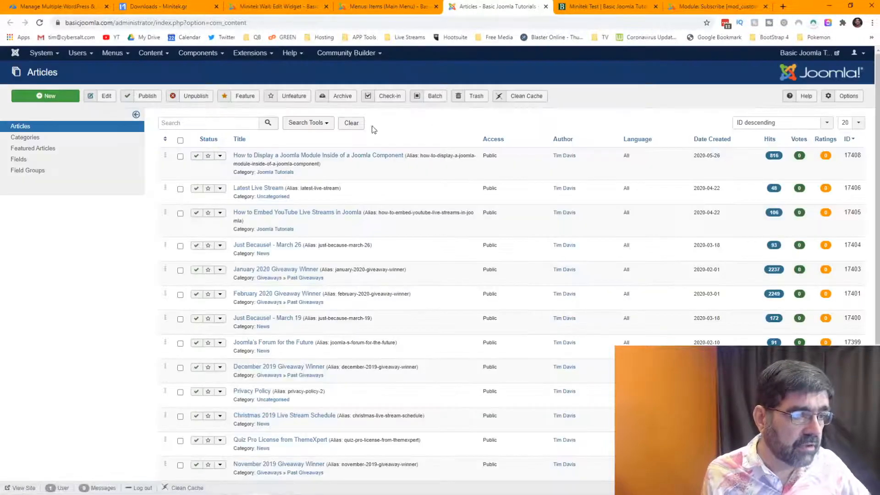
Filter the Articles list to the Joomla Tutorials category.
left_click(306, 123)
left_click(323, 143)
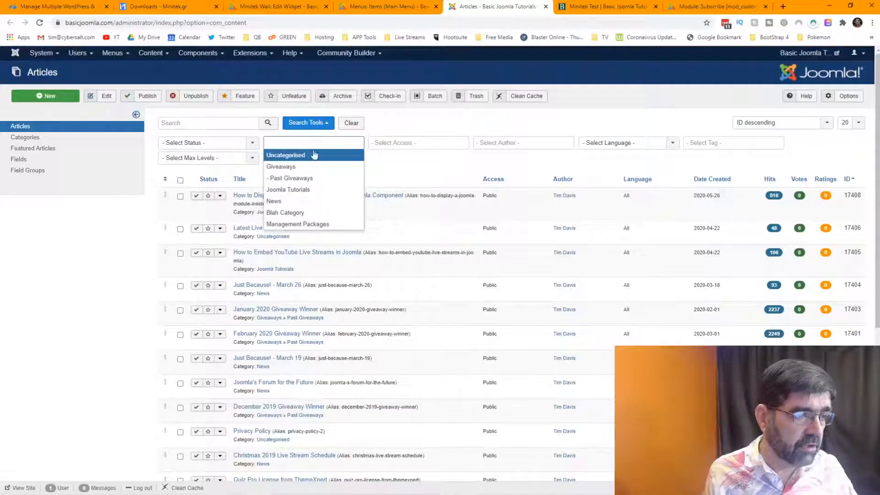
left_click(317, 190)
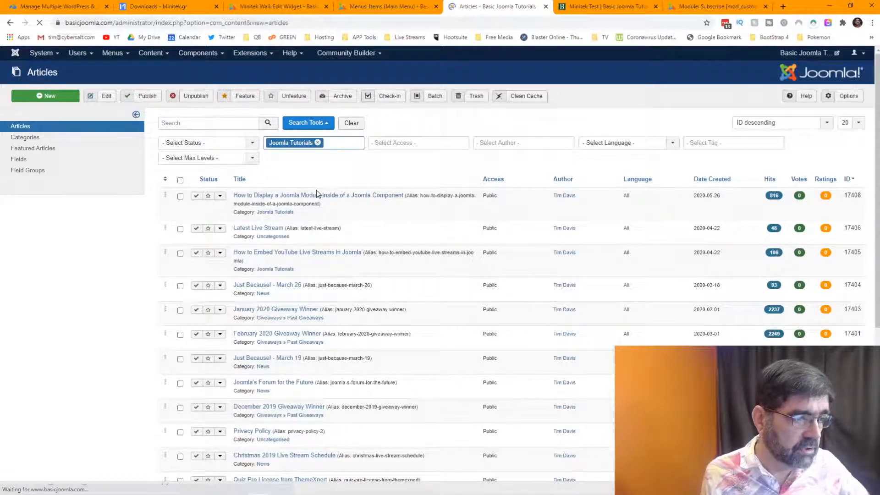
scroll(381, 194, "down", 5)
scroll(381, 196, "up", 5)
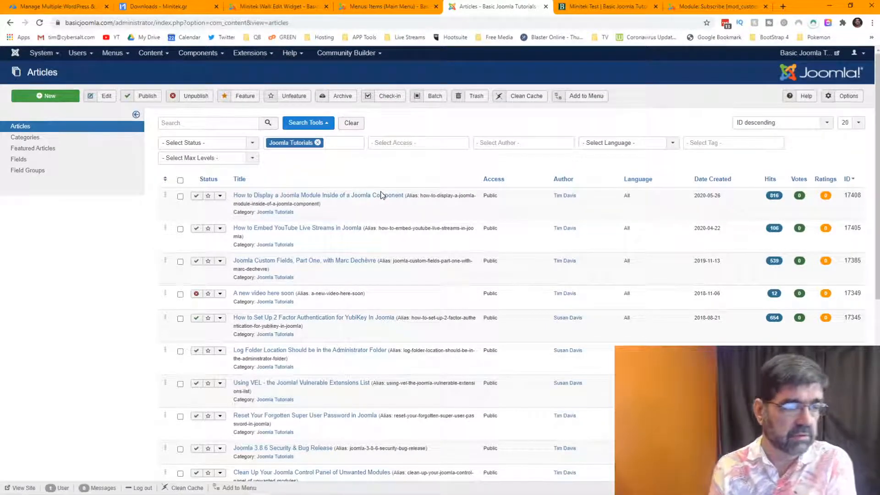
Glance at the live Minitek Test wall, then go to the Minitek Wall widget editor.
left_click(360, 7)
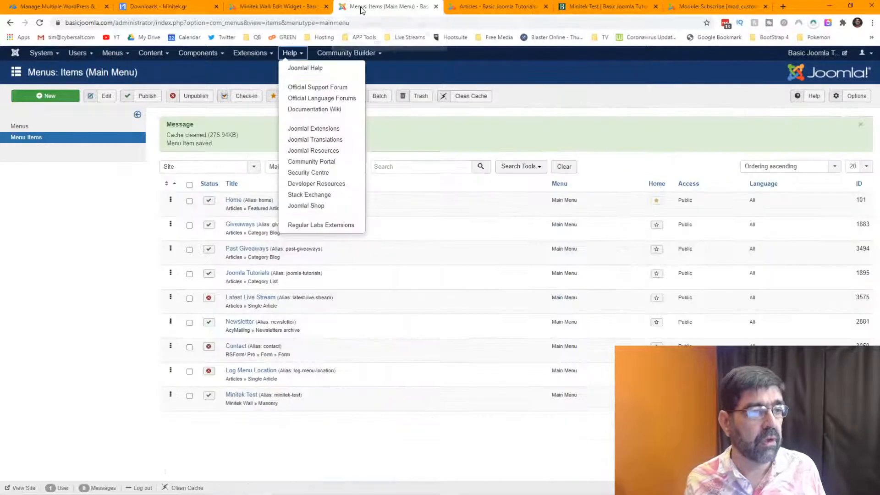
left_click(606, 9)
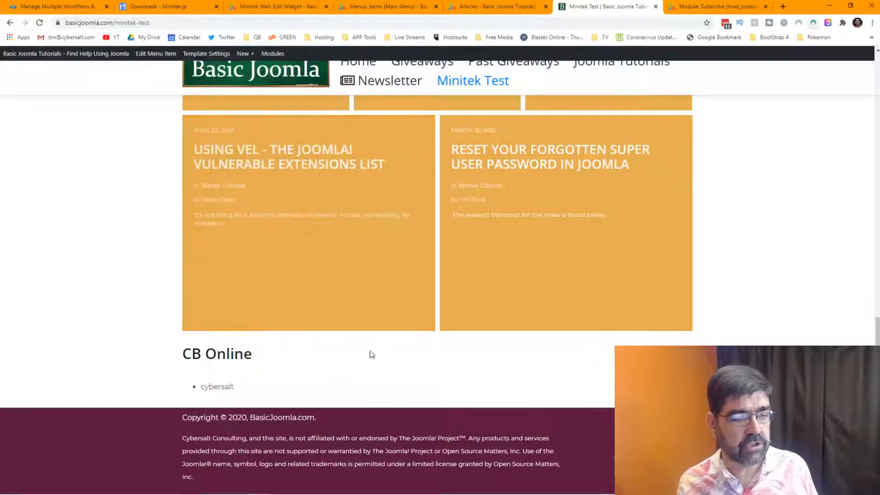
scroll(576, 235, "up", 10)
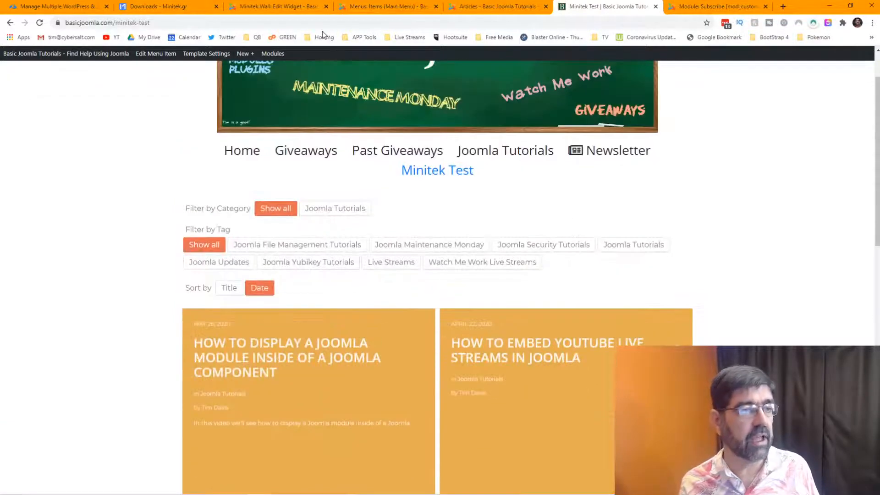
left_click(376, 11)
left_click(280, 6)
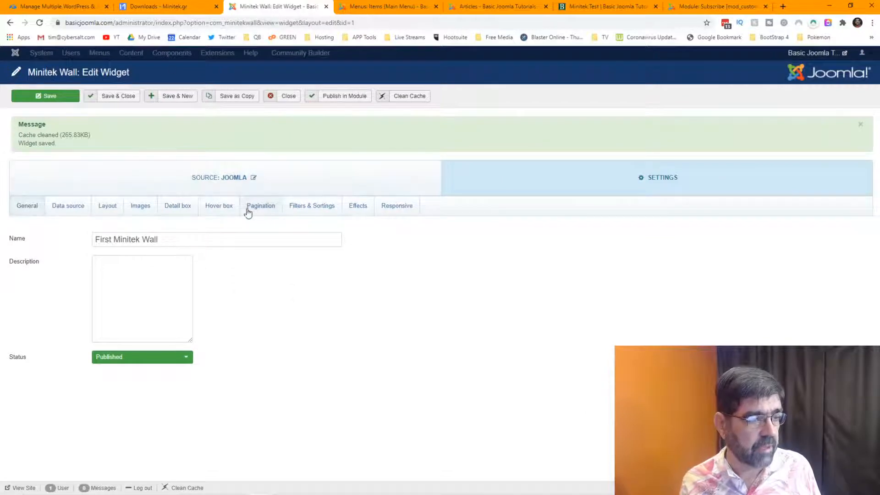
View the widget's Pagination settings and compare them with the live Minitek Test wall.
left_click(264, 212)
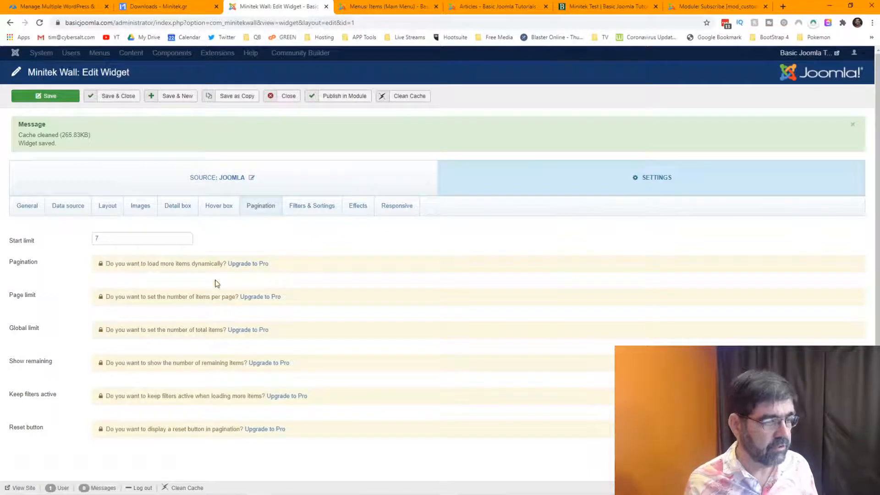
left_click(596, 7)
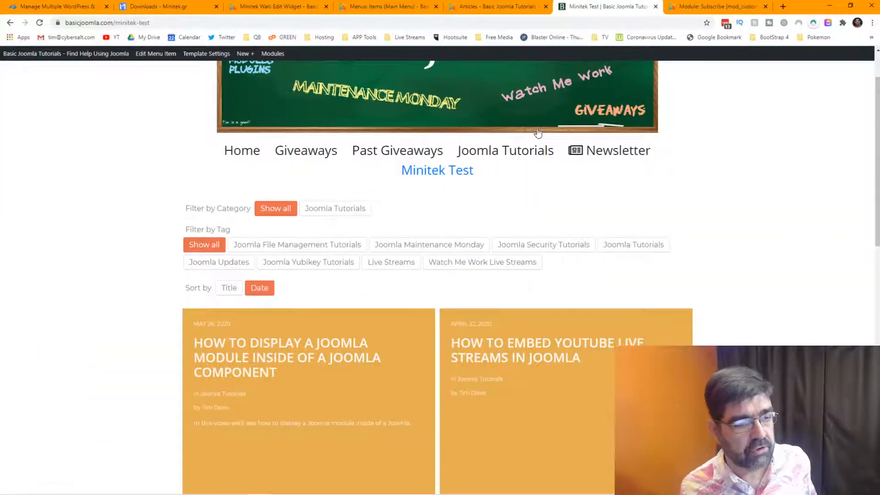
scroll(538, 132, "down", 15)
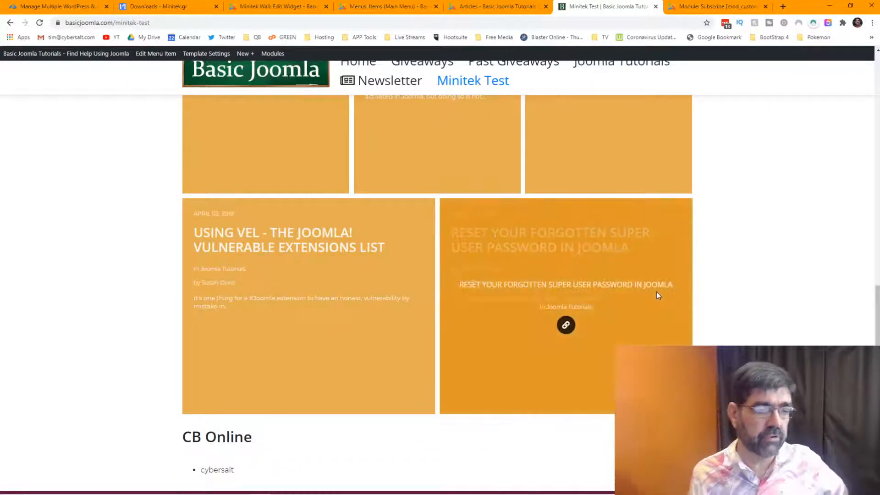
scroll(651, 294, "up", 5)
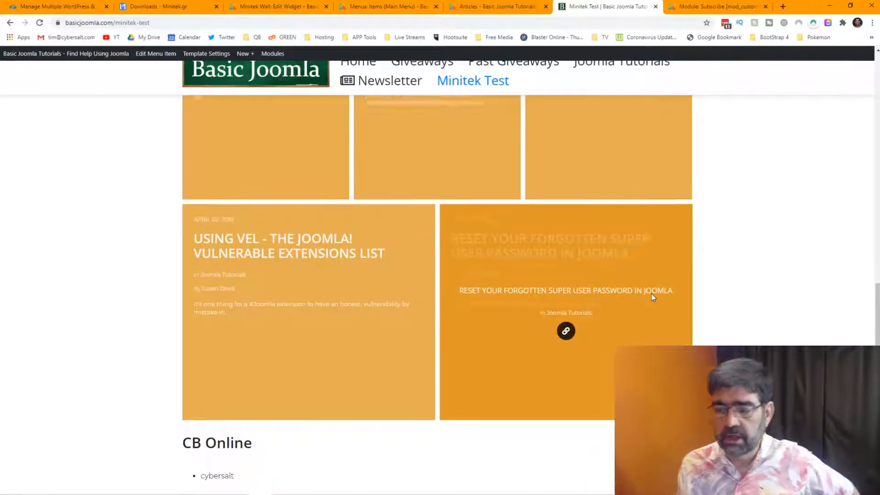
scroll(651, 296, "up", 5)
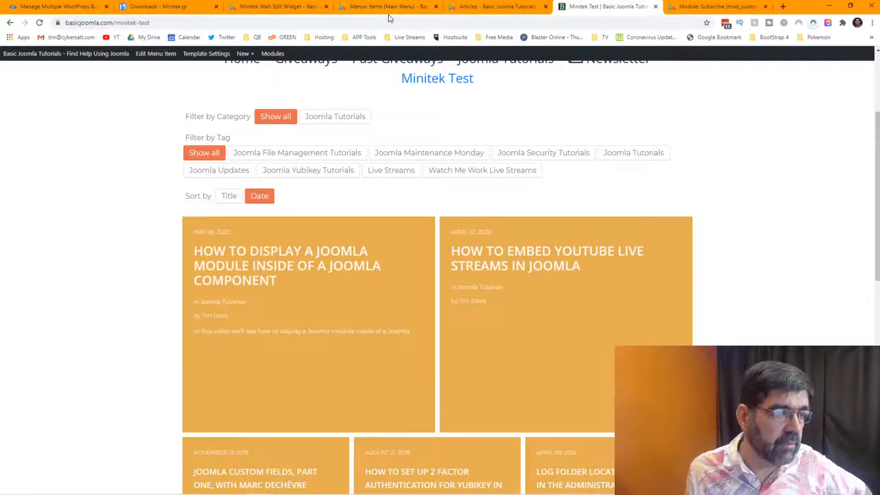
Back in the widget editor, view the Images settings: images on, no cropping, 400 × 300.
left_click(386, 9)
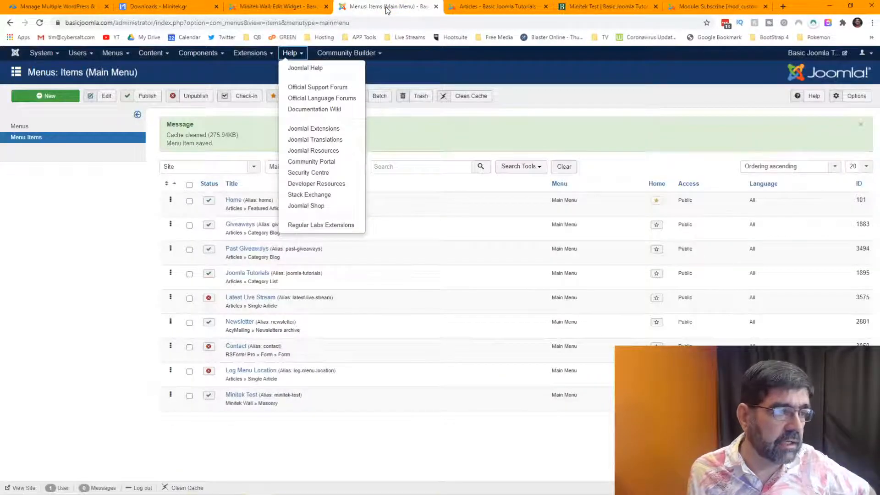
left_click(300, 7)
left_click(147, 205)
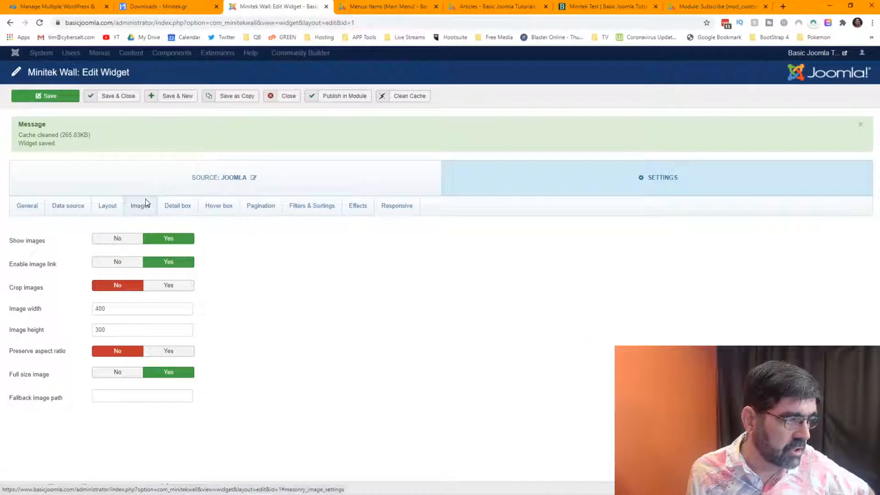
Review the widget's General and Data Source settings, then return to the Joomla Tutorials articles list.
left_click(26, 207)
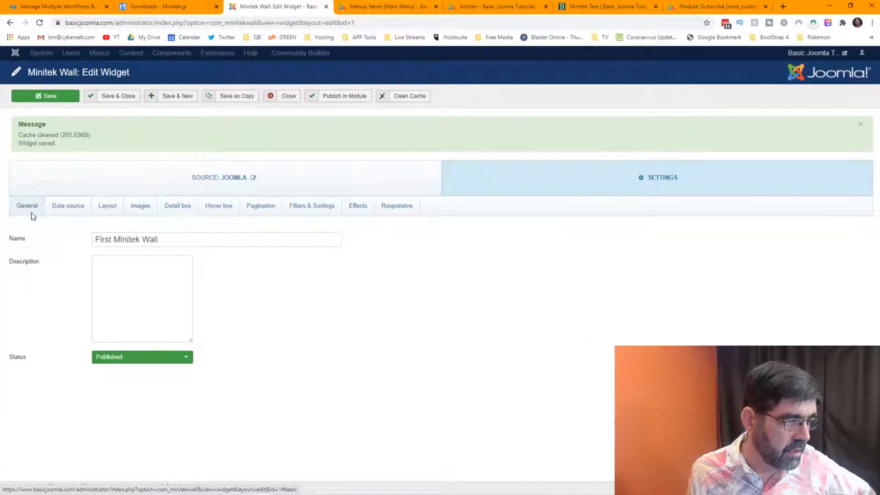
left_click(60, 207)
scroll(413, 275, "down", 3)
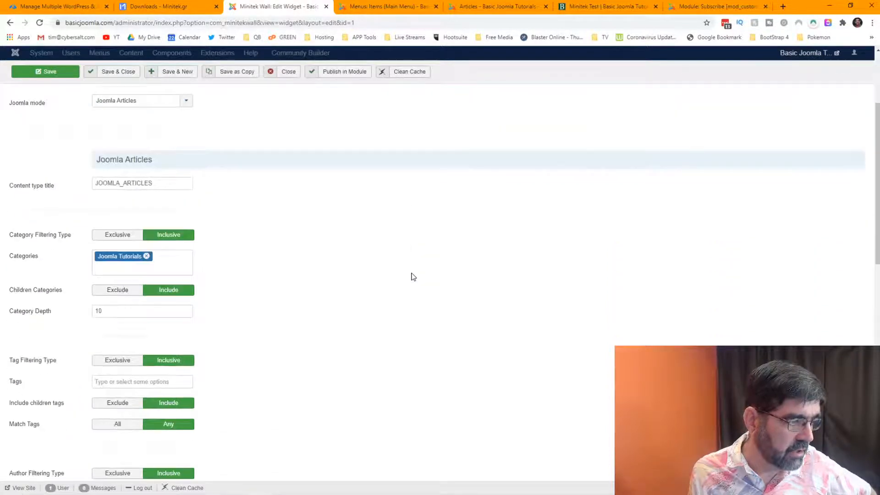
scroll(412, 277, "down", 3)
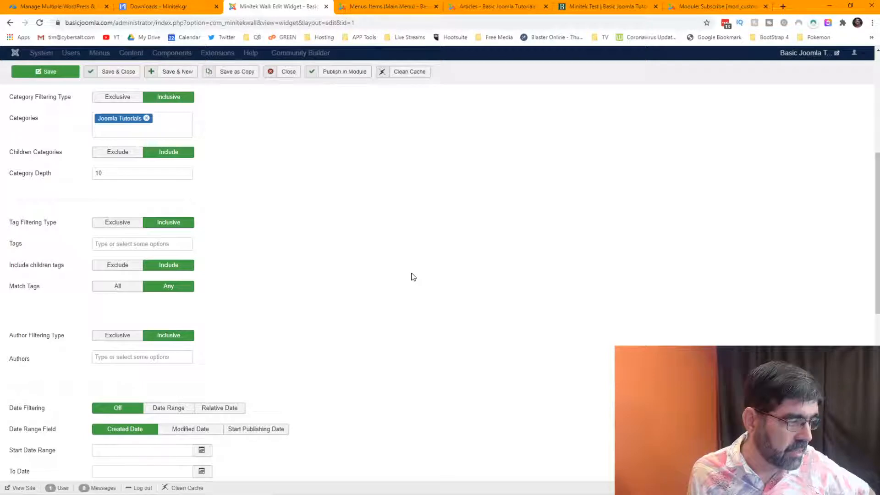
scroll(413, 277, "down", 7)
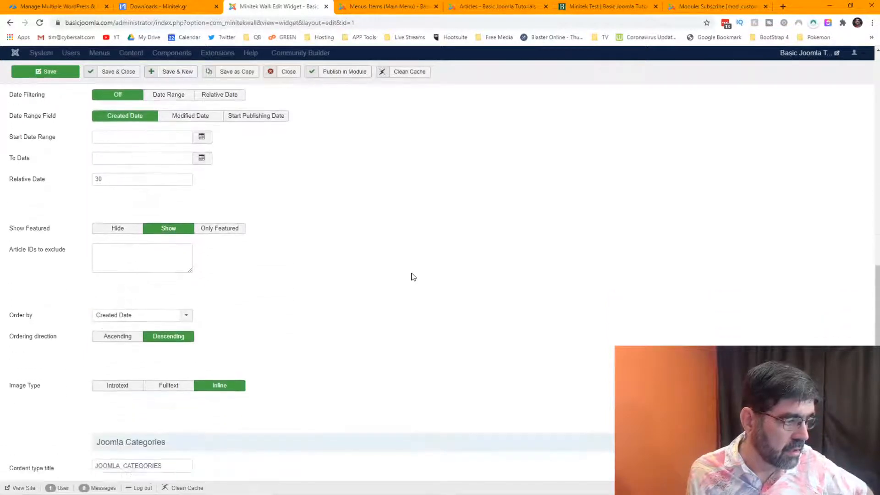
scroll(413, 276, "down", 2)
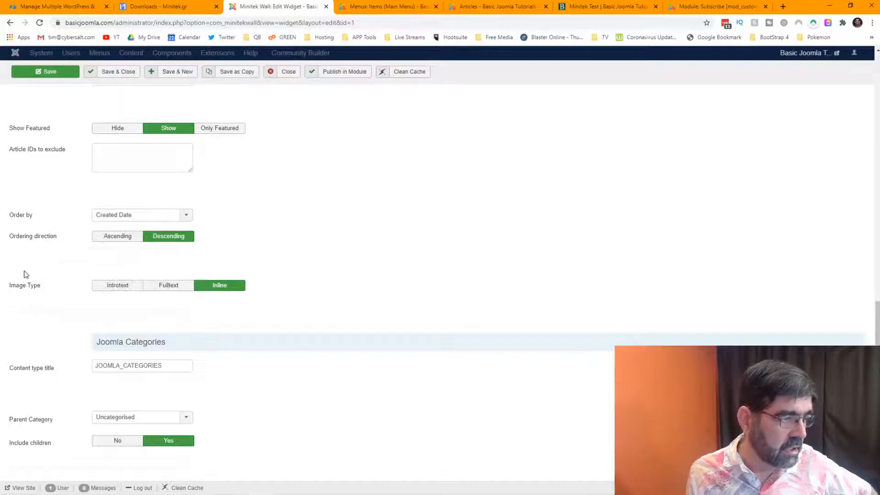
mouse_move(31, 291)
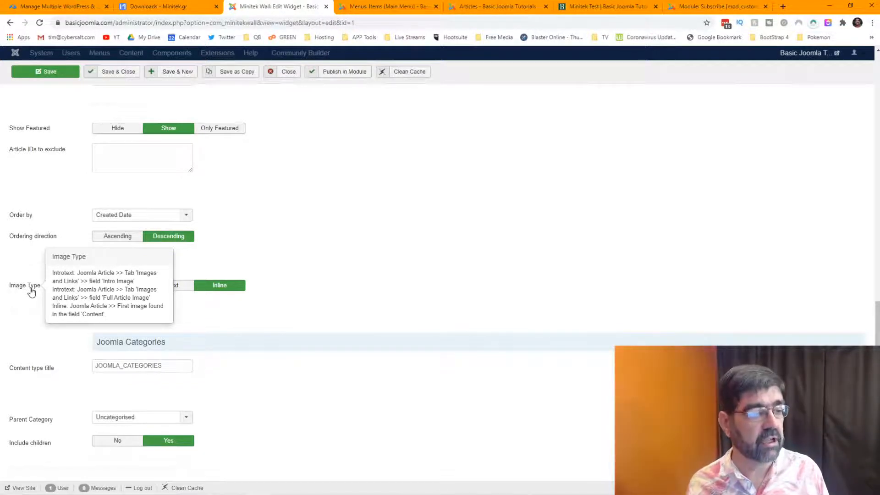
left_click(468, 7)
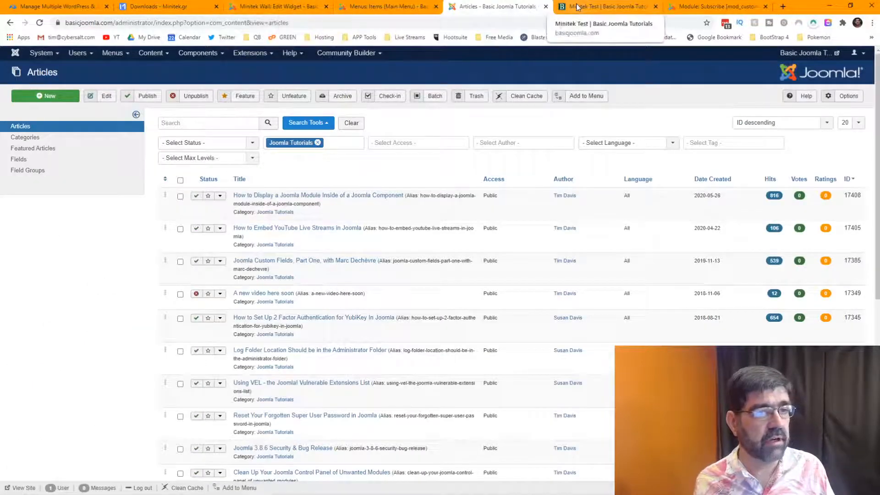
Check the front-end wall, then open the first Joomla Tutorials article's Content editor.
left_click(599, 6)
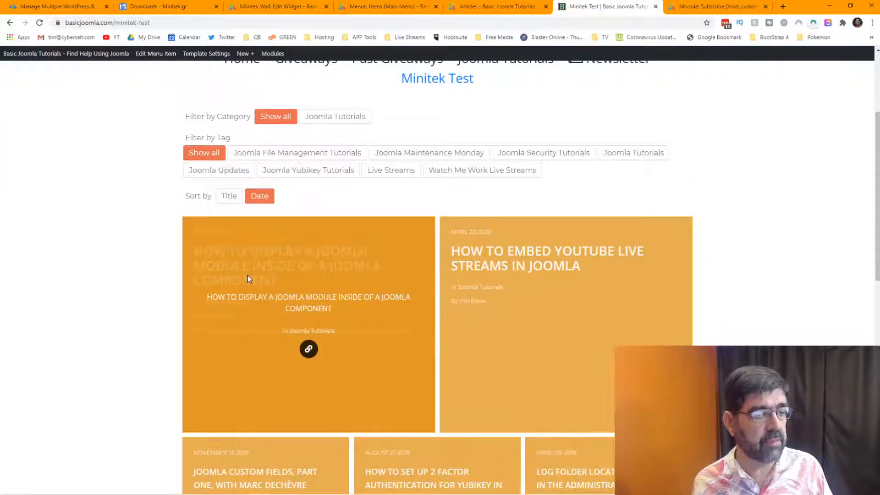
left_click(476, 7)
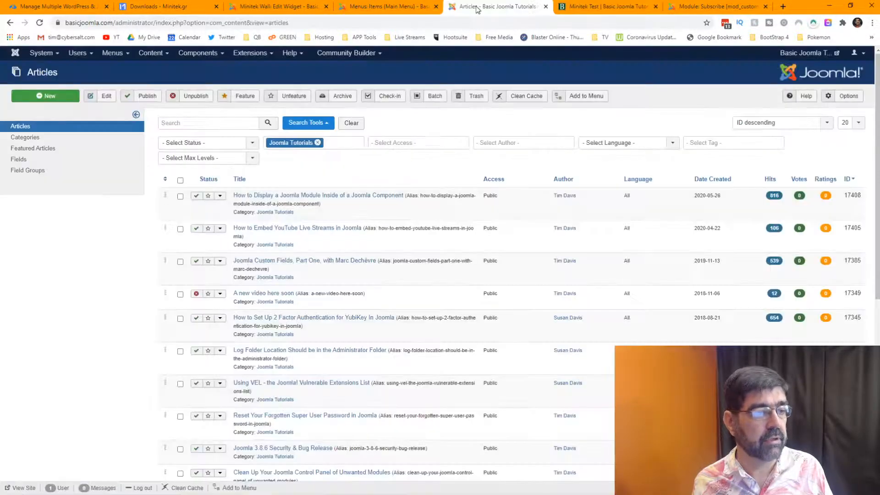
left_click(310, 197)
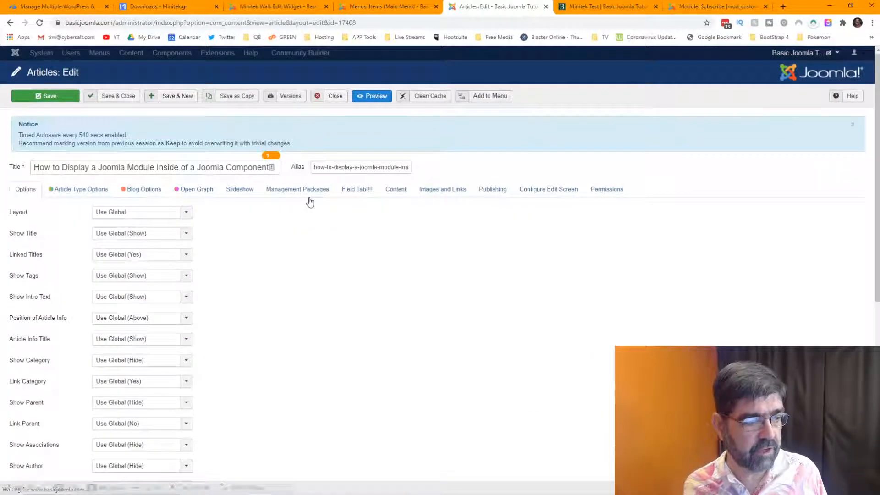
left_click(396, 190)
scroll(560, 328, "down", 10)
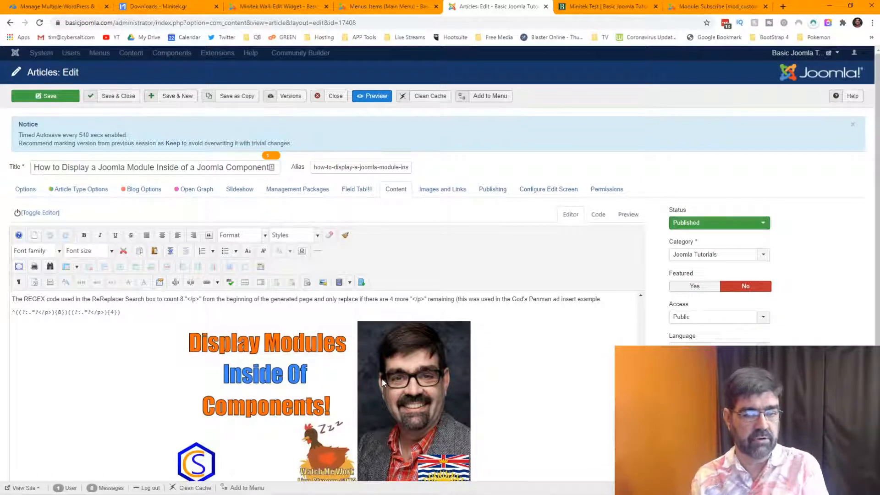
Select the large promo image in the article body and scroll through the content.
left_click(381, 378)
scroll(541, 372, "down", 2)
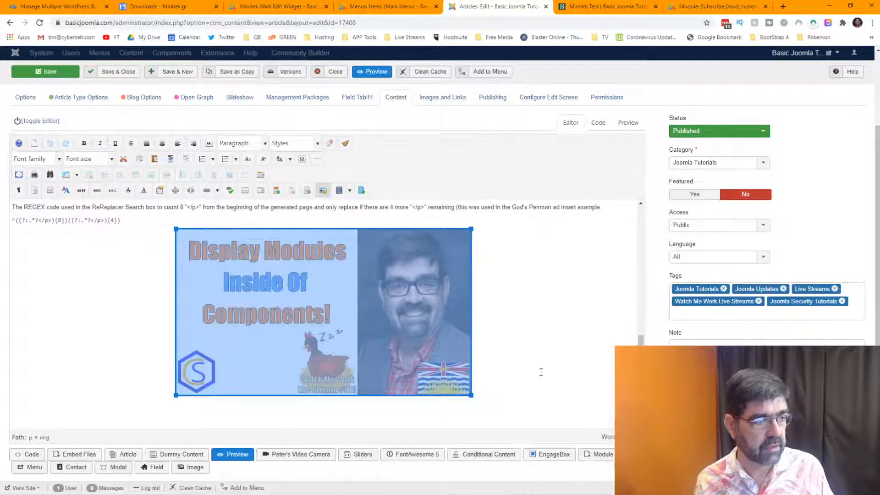
scroll(540, 373, "up", 2)
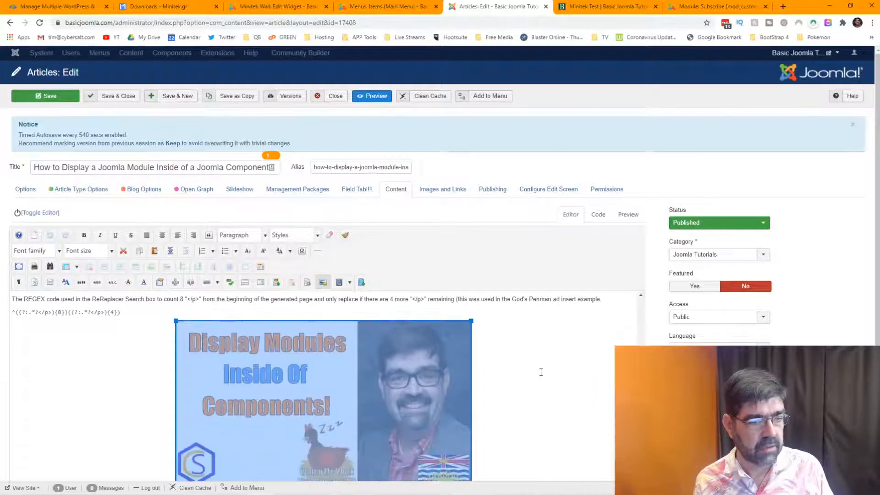
scroll(541, 372, "up", 3)
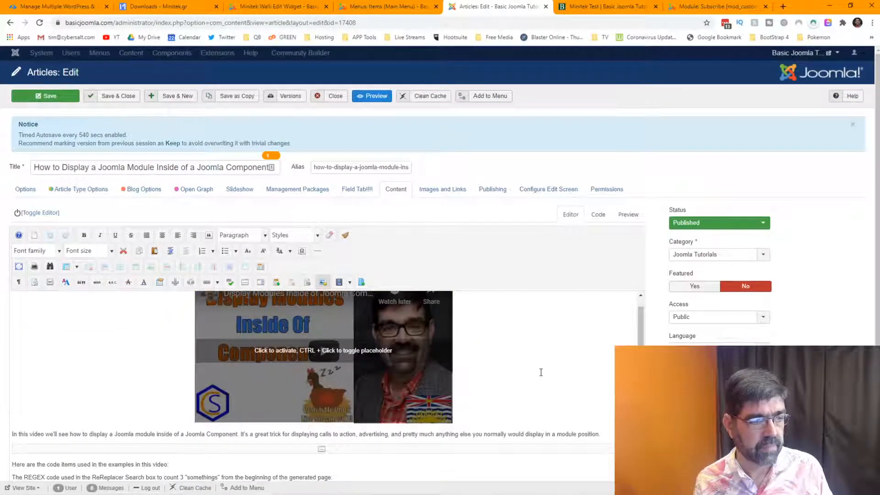
scroll(541, 372, "down", 2)
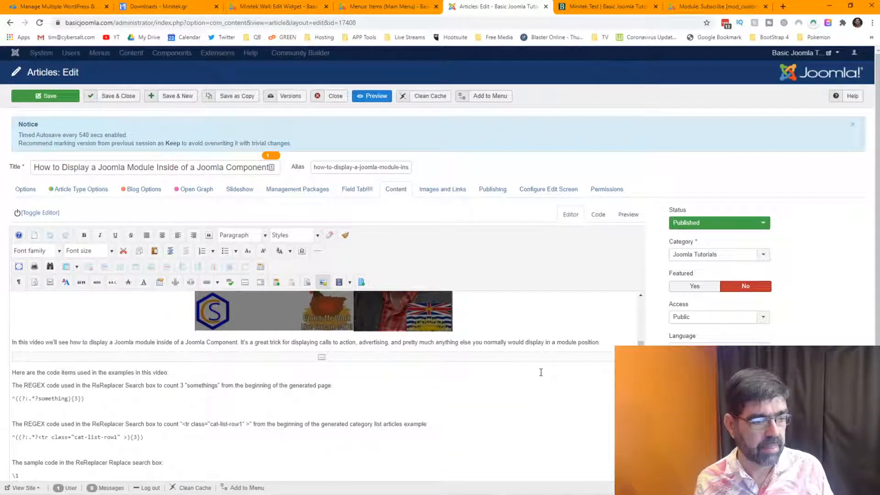
scroll(523, 379, "down", 5)
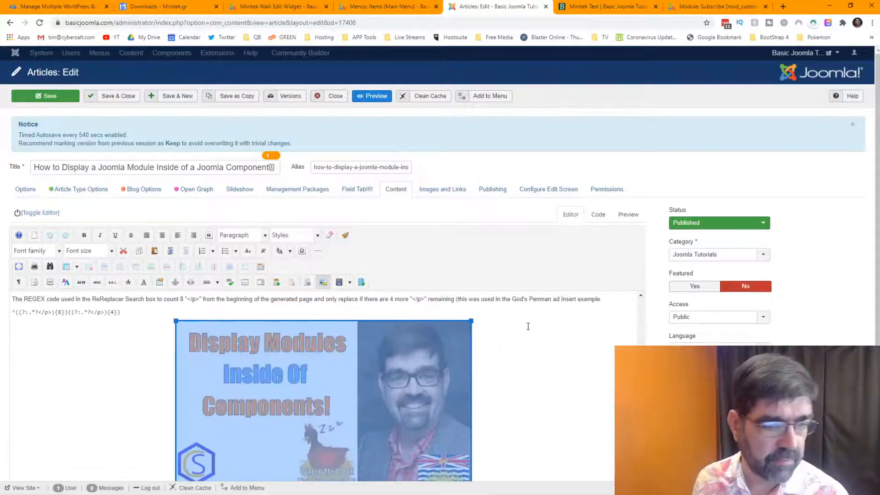
Inspect the article's HTML in Code view, return to Editor, and open its version history.
left_click(599, 216)
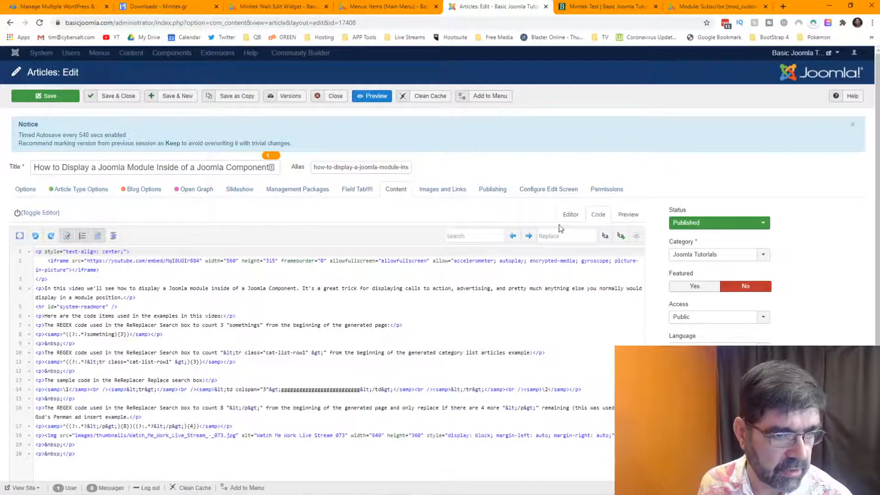
left_click(570, 216)
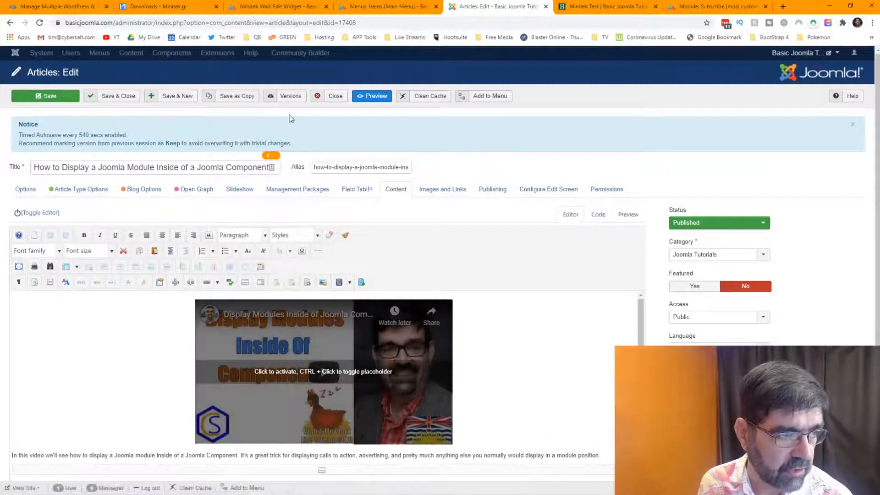
left_click(288, 97)
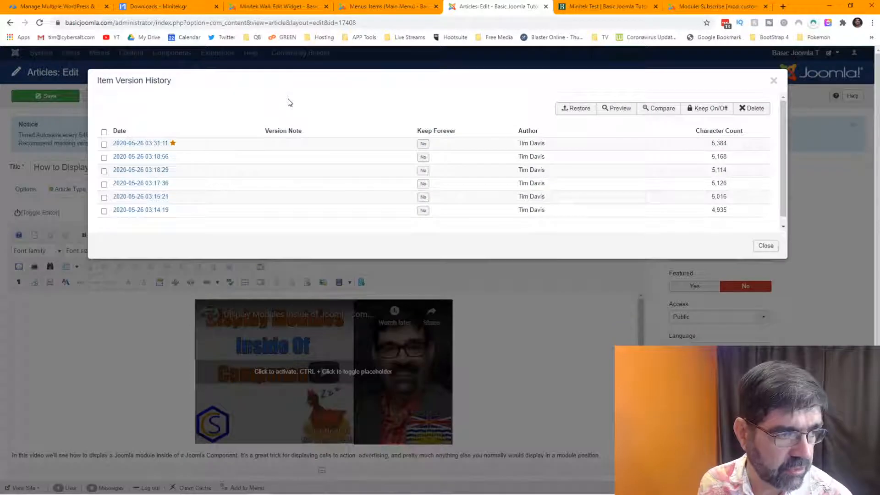
left_click(766, 246)
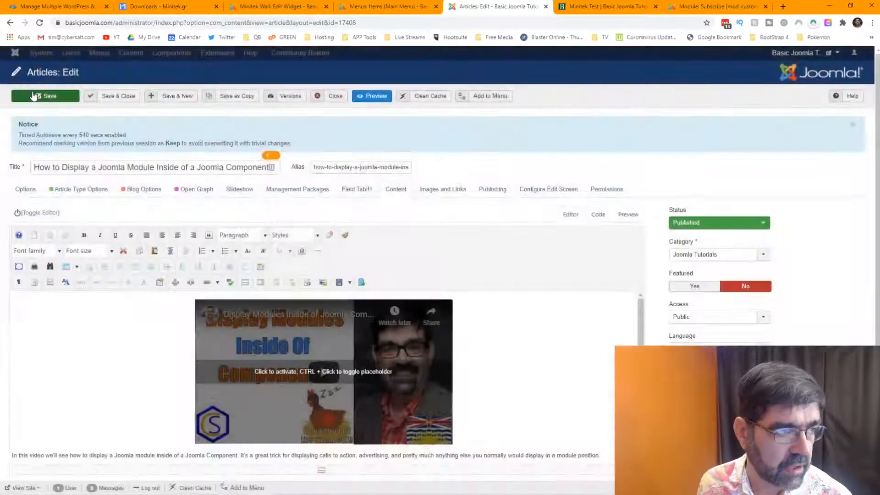
left_click(34, 95)
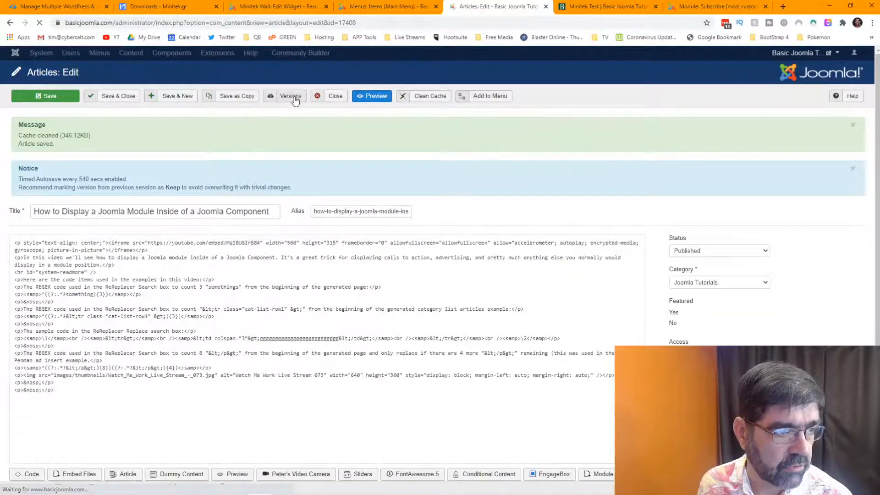
left_click(294, 97)
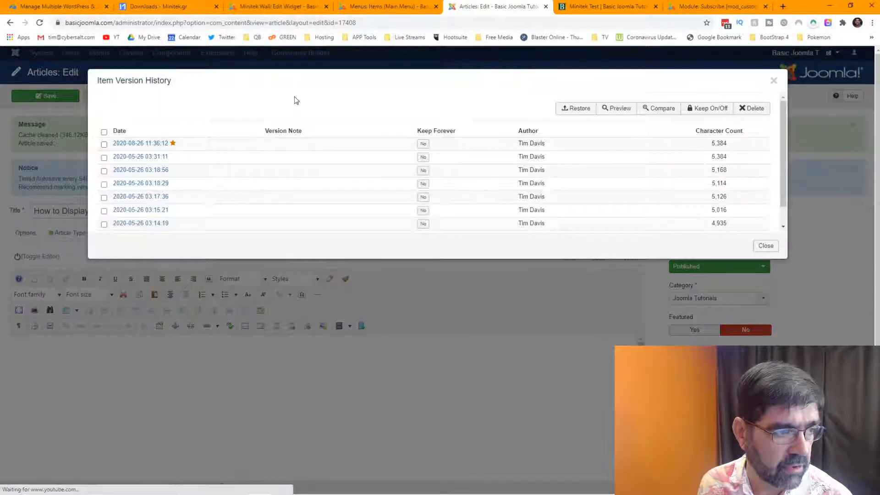
left_click(422, 145)
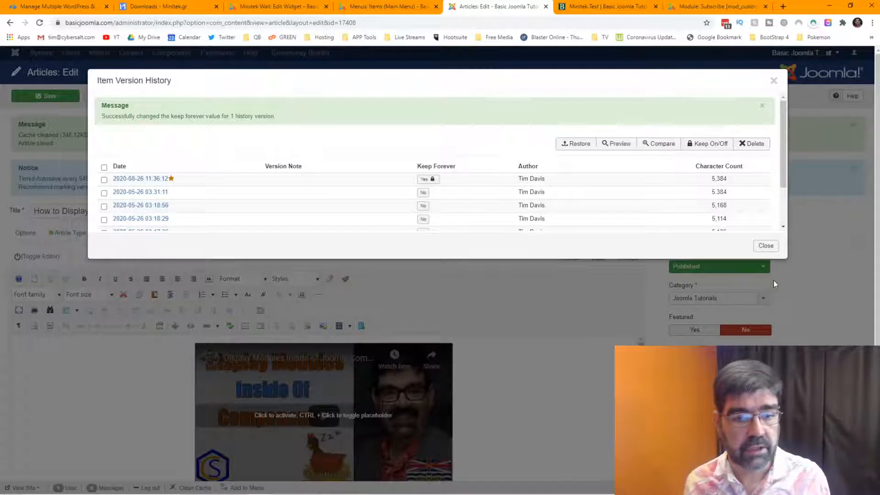
left_click(765, 251)
scroll(554, 338, "down", 3)
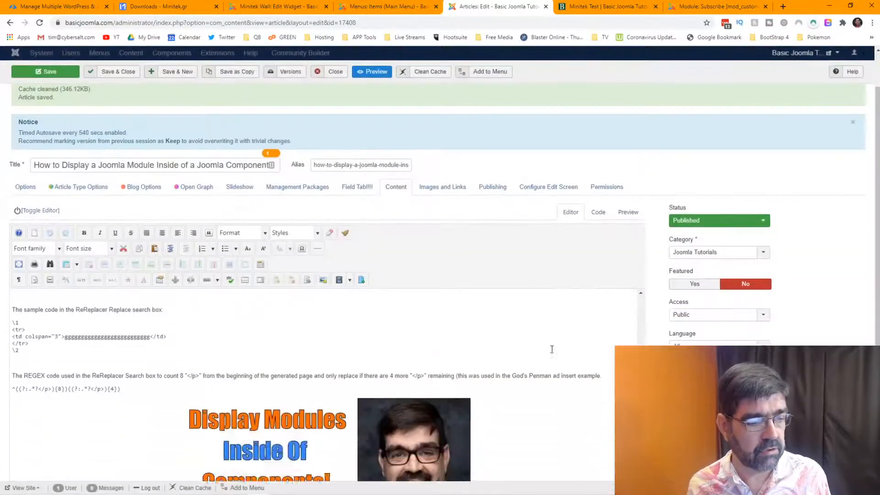
Drag the promo image above the video embed, save, and reload the Minitek Test wall.
left_click(320, 374)
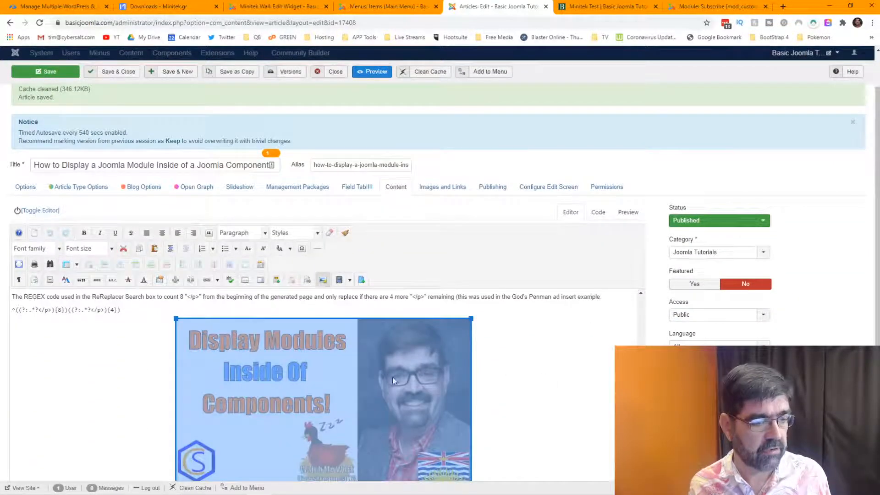
left_click_drag(320, 374, 175, 312)
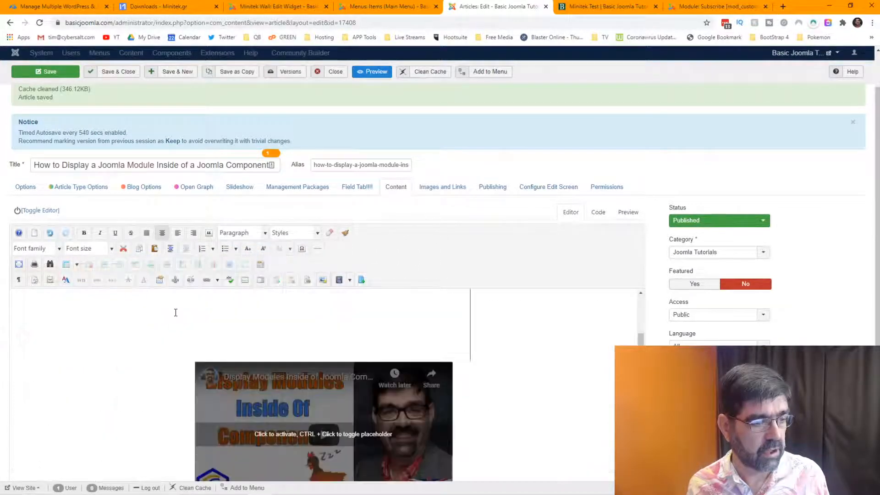
left_click(20, 72)
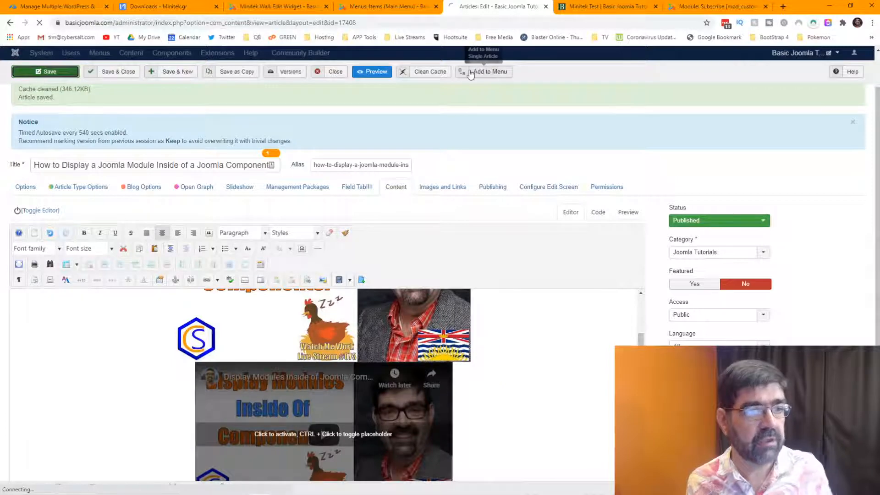
left_click(590, 8)
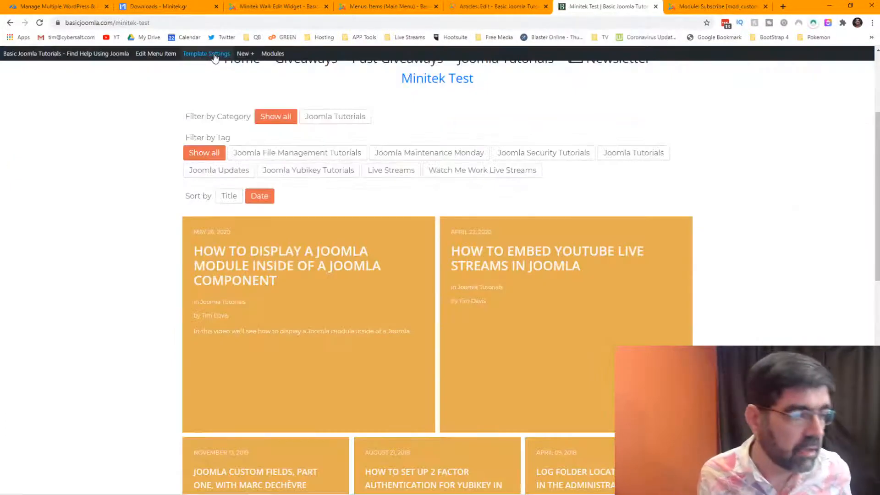
left_click(40, 23)
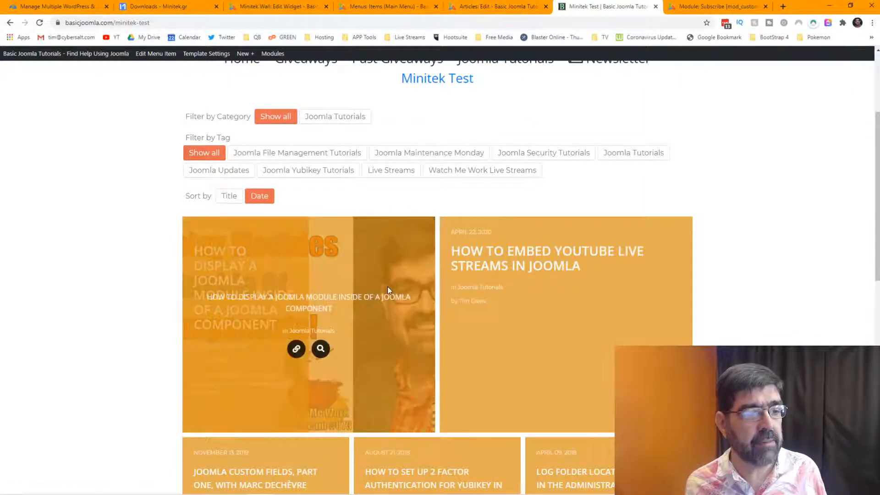
Drag the article image to the left edge and check its alignment options without changing them.
left_click(497, 6)
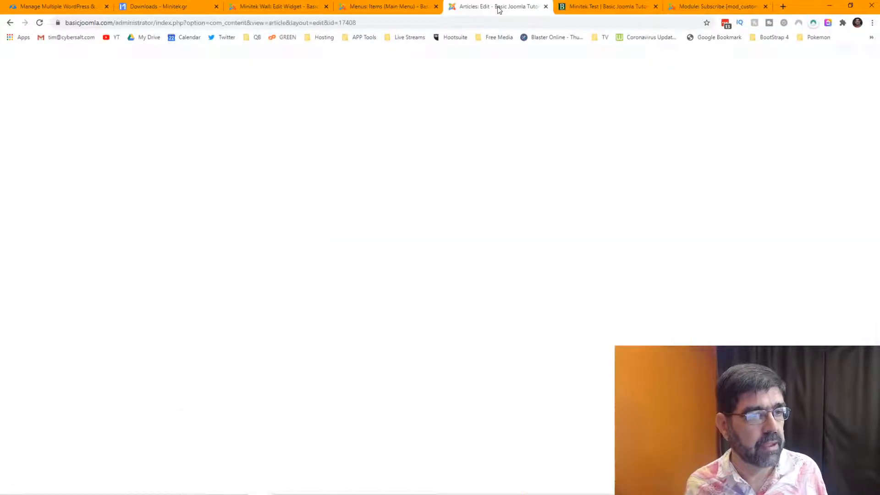
scroll(603, 305, "down", 3)
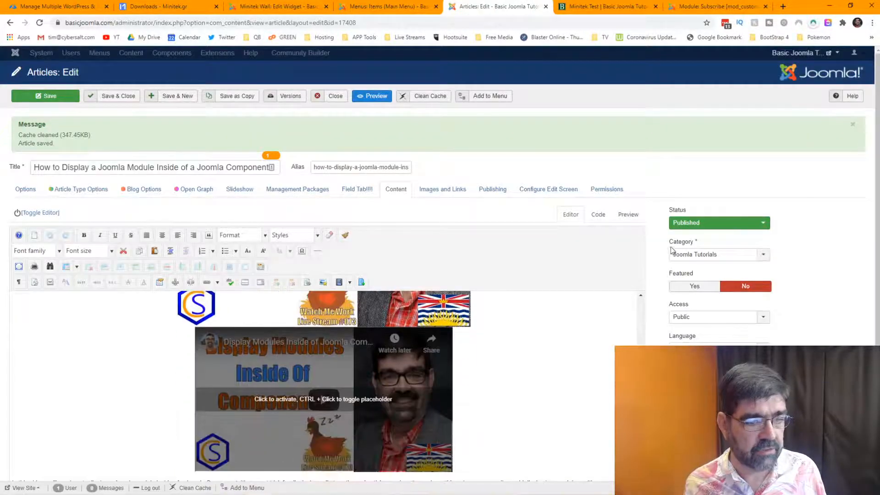
scroll(661, 225, "down", 2)
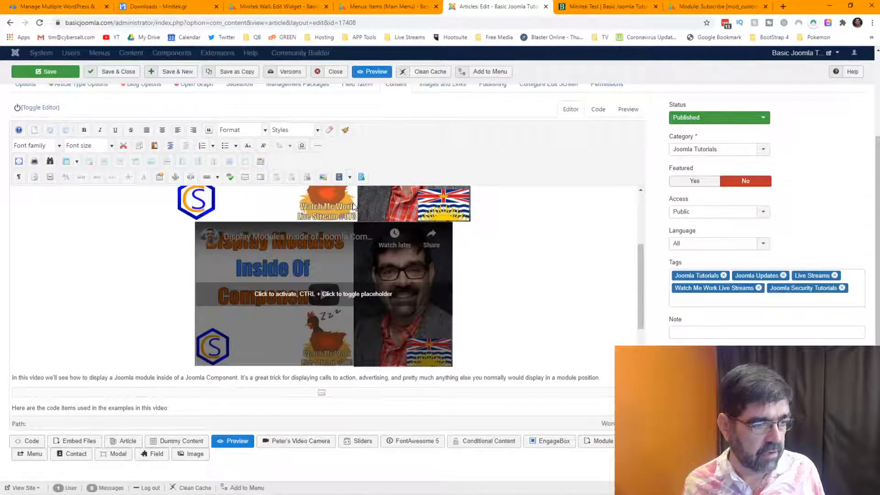
left_click_drag(353, 207, 12, 205)
right_click(12, 205)
left_click(211, 219)
scroll(297, 229, "up", 3)
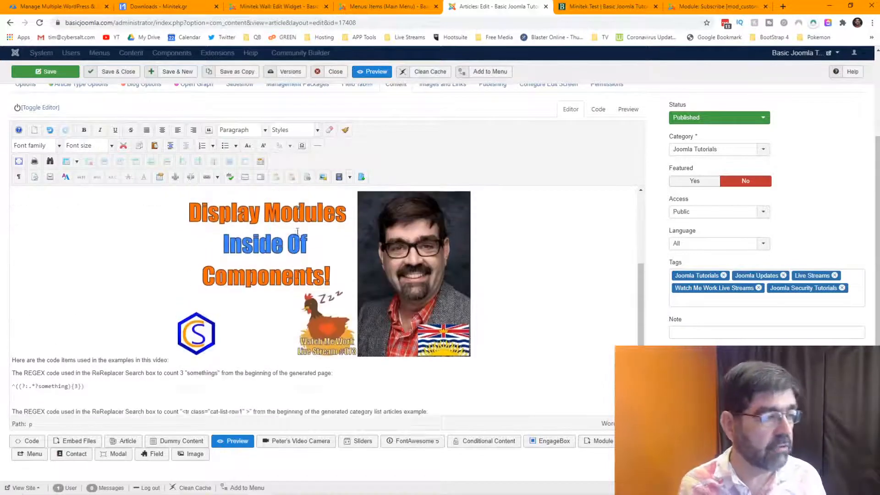
scroll(297, 231, "up", 1)
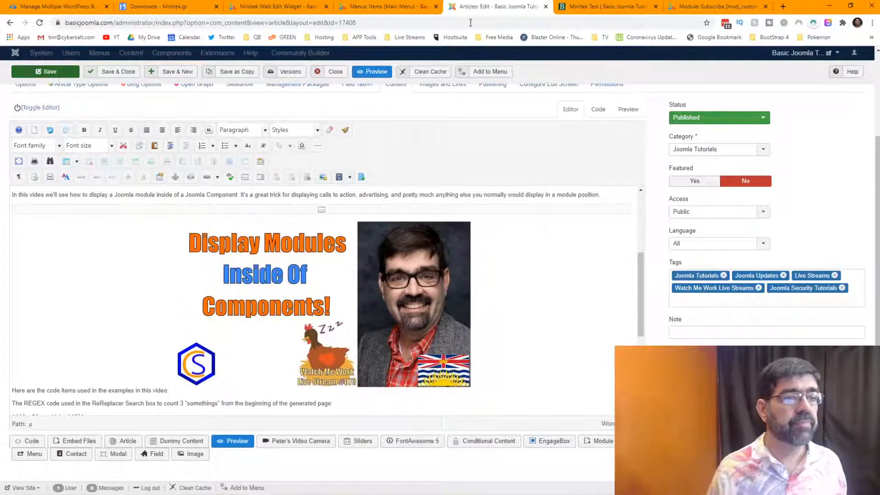
Save the article and reload the Minitek Test wall with F5.
left_click(48, 72)
left_click(604, 6)
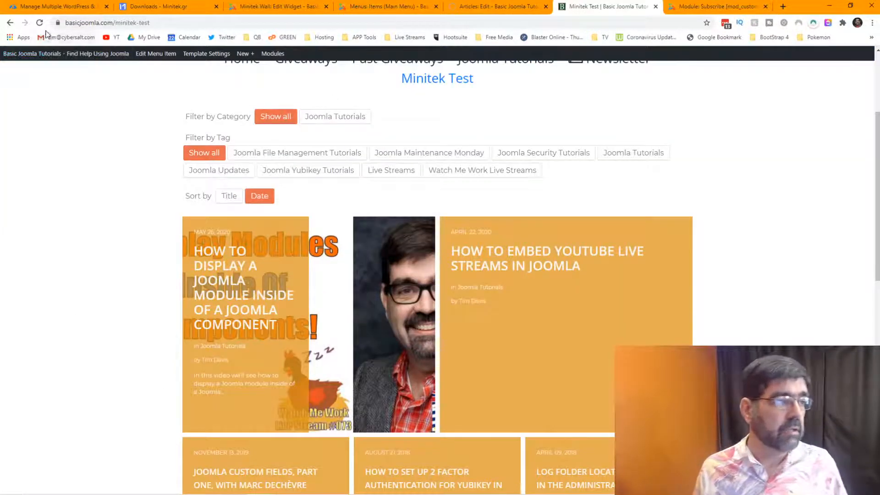
key("F5")
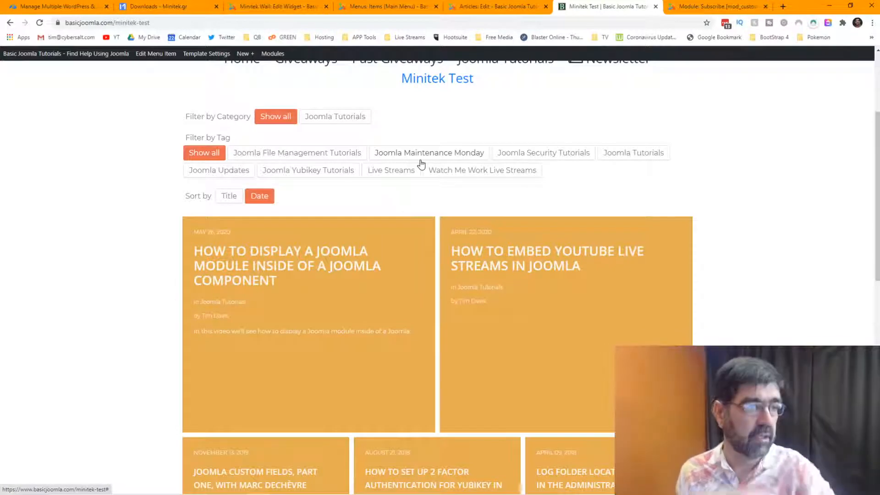
Copy the promo image path images/thumbnails/Watch_Me_Work_Live_Stream_-_073.jpg from its image properties.
left_click(499, 10)
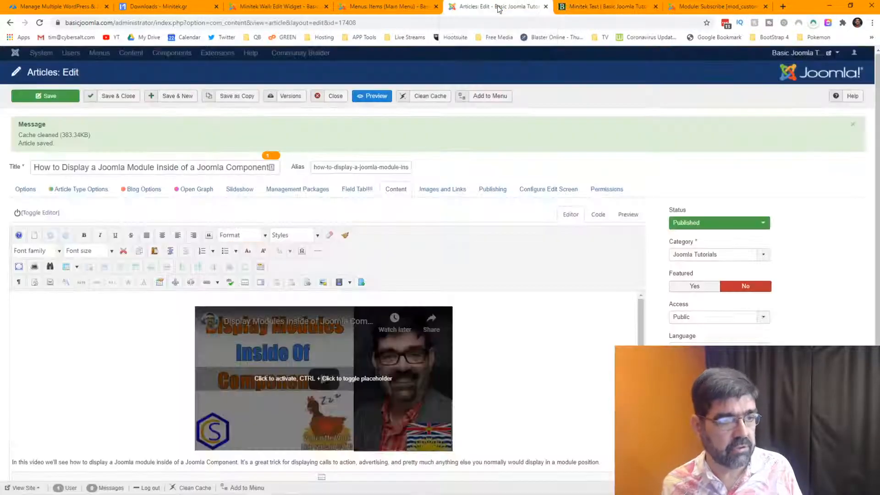
scroll(518, 341, "down", 4)
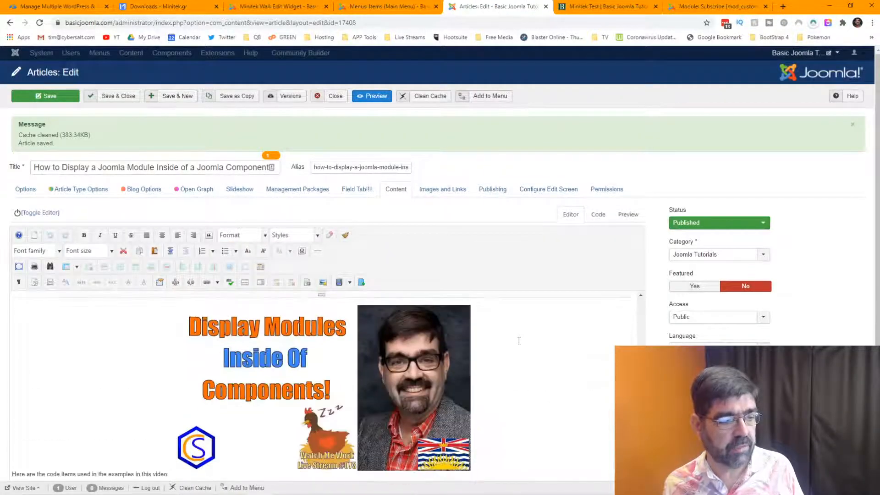
left_click(392, 368)
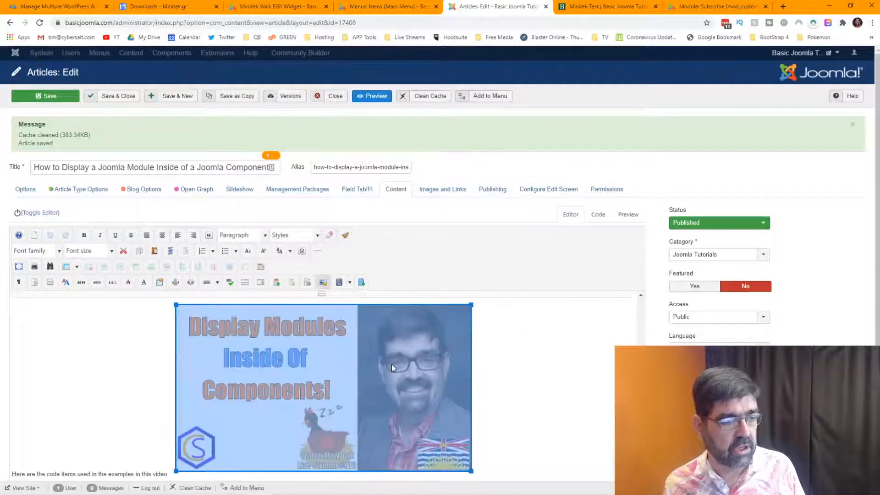
left_click(324, 282)
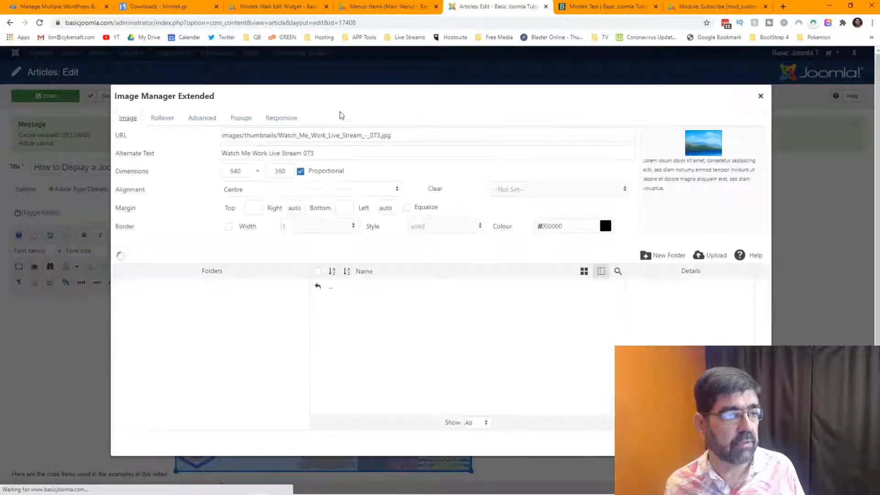
left_click_drag(419, 135, 138, 135)
right_click(255, 133)
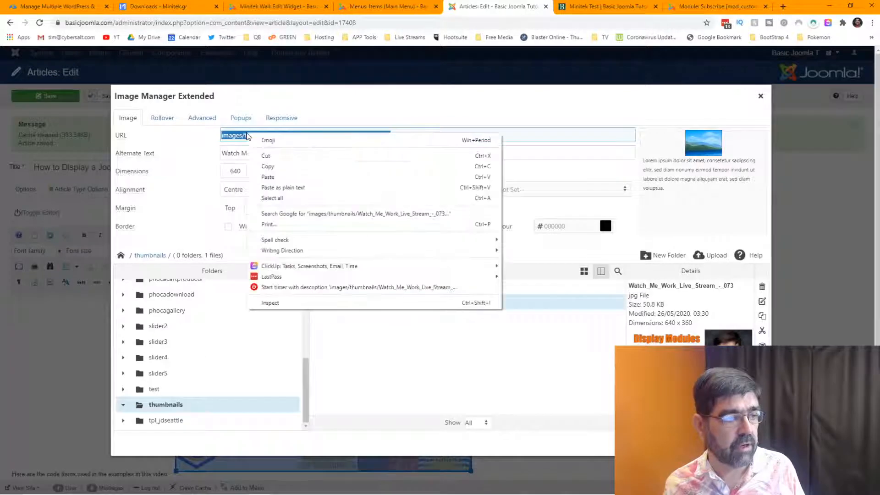
left_click(275, 166)
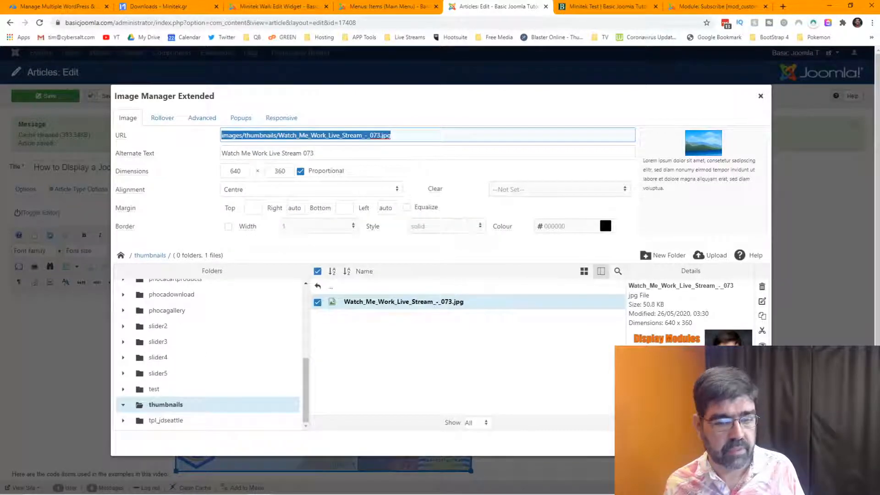
key("Escape")
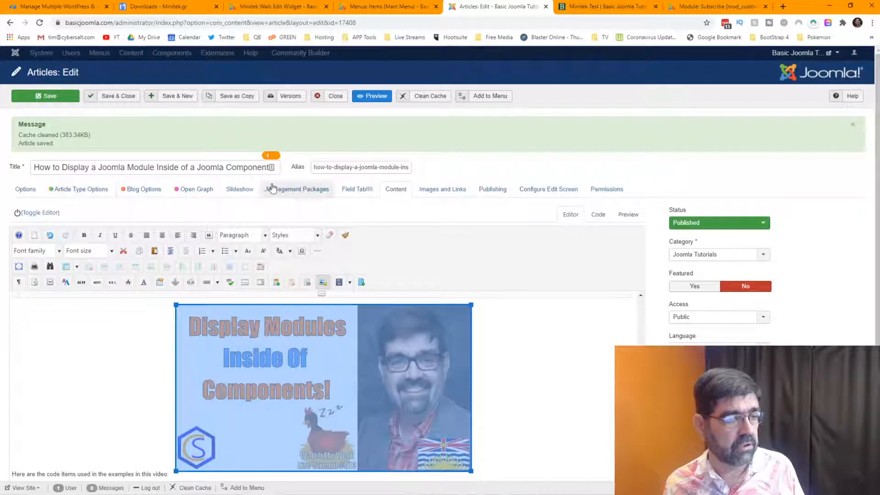
Review the empty Intro Image and Full Article Image fields on the Images and Links tab.
left_click(441, 188)
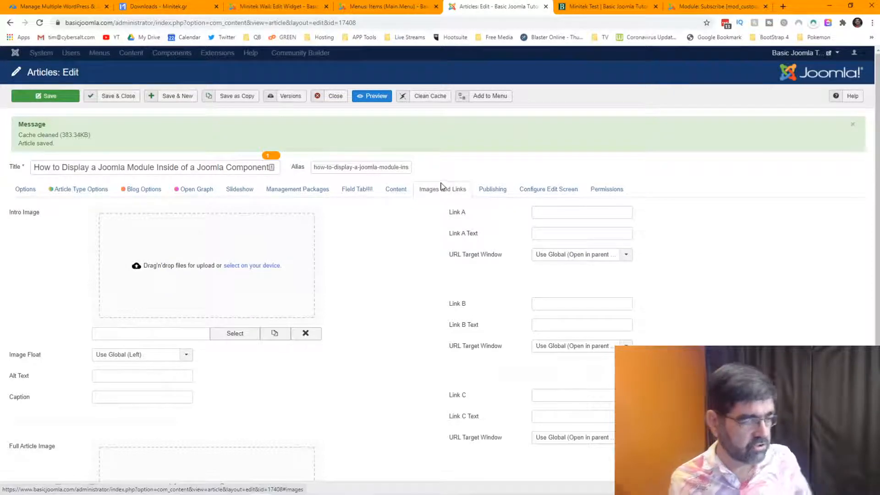
mouse_move(29, 215)
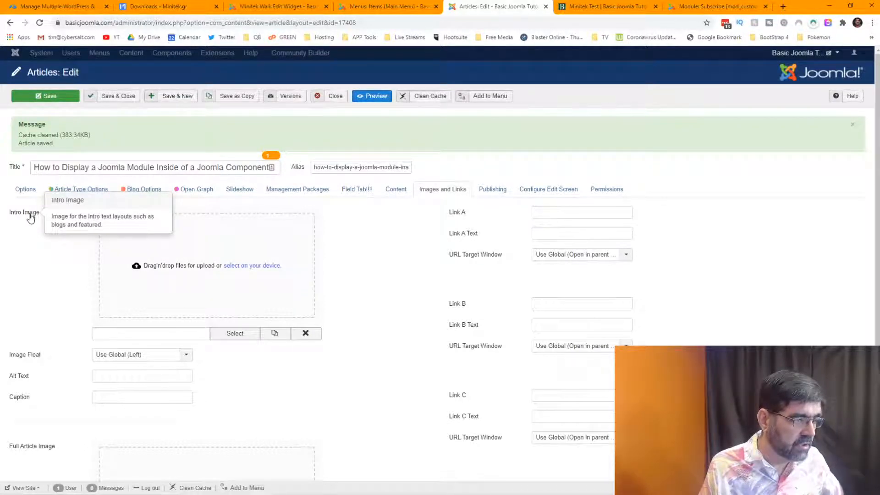
scroll(339, 323, "down", 4)
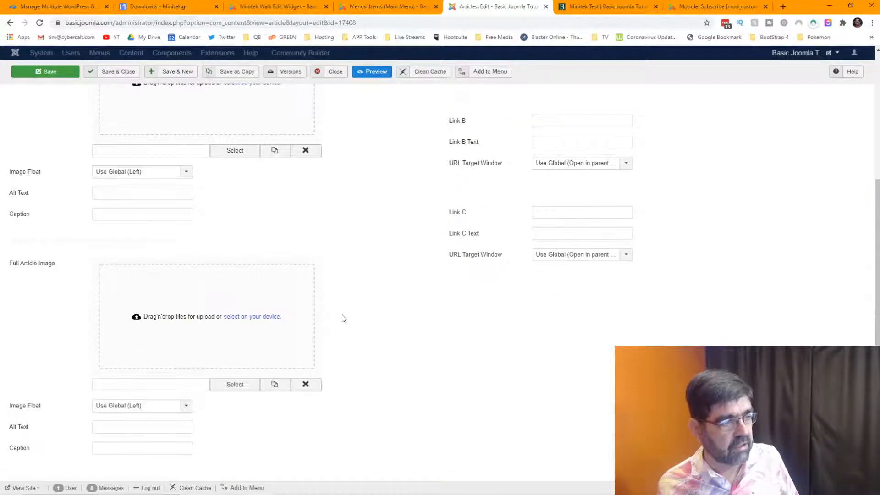
scroll(343, 319, "up", 4)
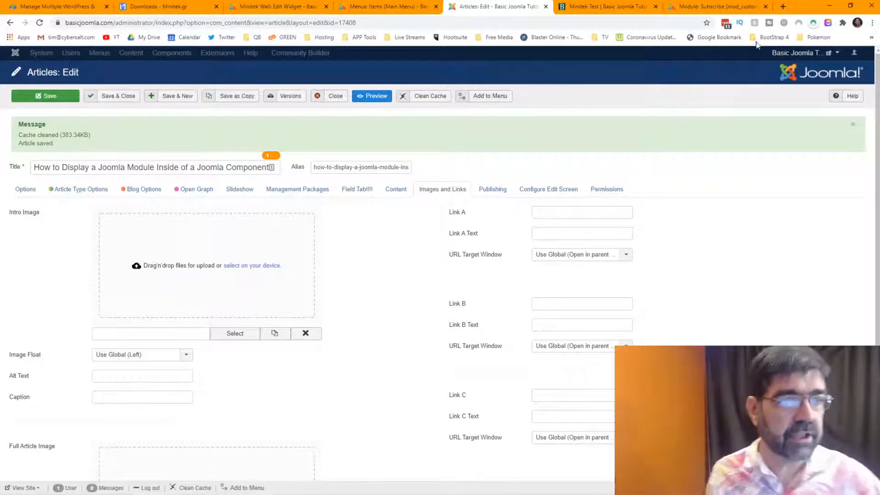
left_click(783, 6)
type("cybersalt.org/administrator/index.php?option=com_content")
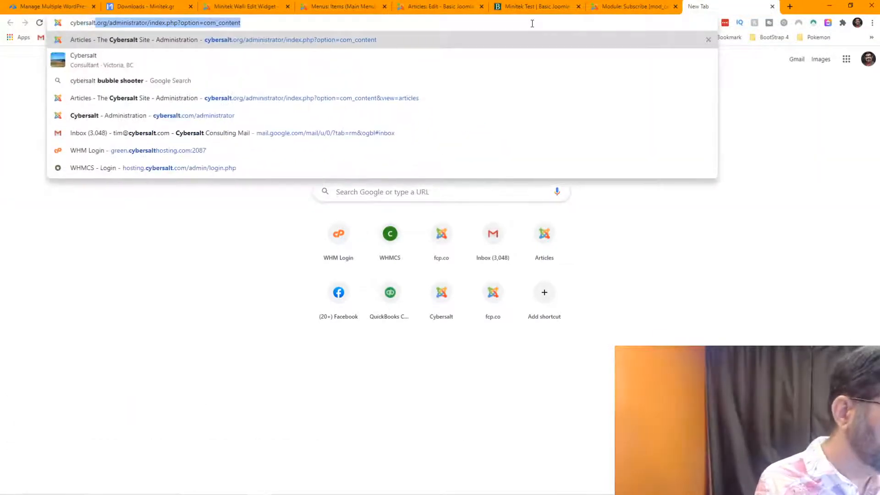
key("Return")
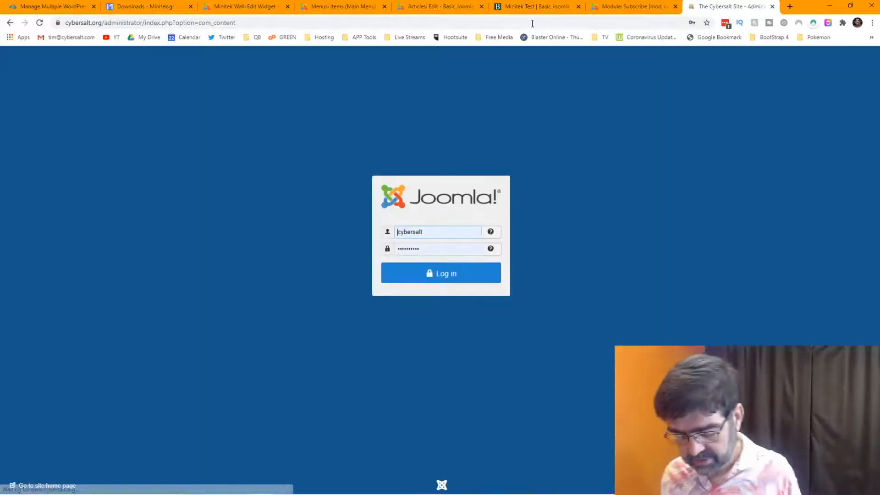
left_click(453, 276)
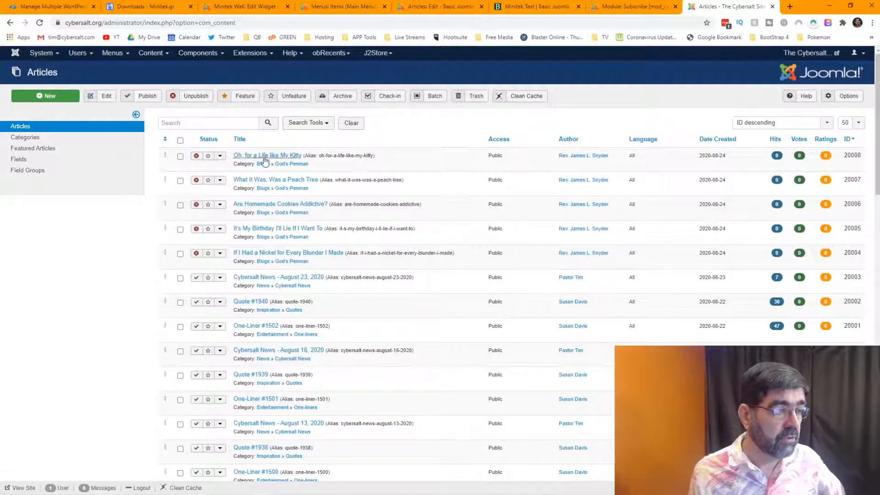
left_click(271, 279)
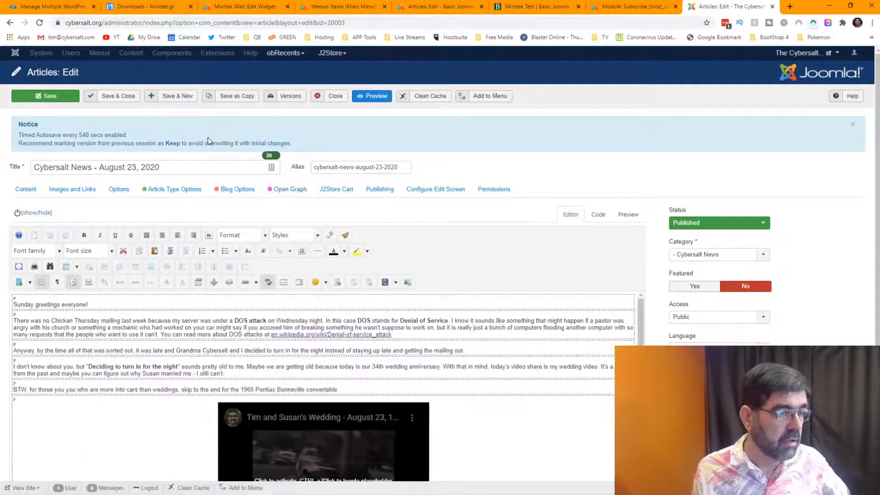
left_click(71, 190)
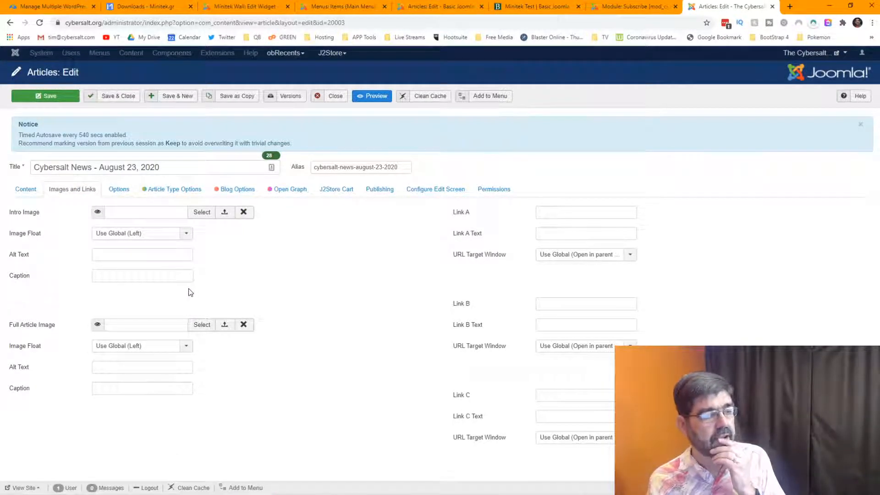
left_click(330, 101)
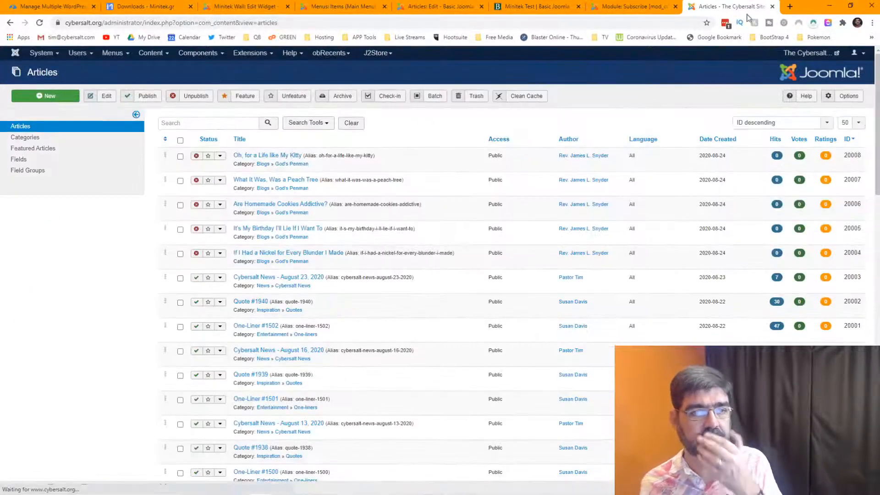
left_click(772, 6)
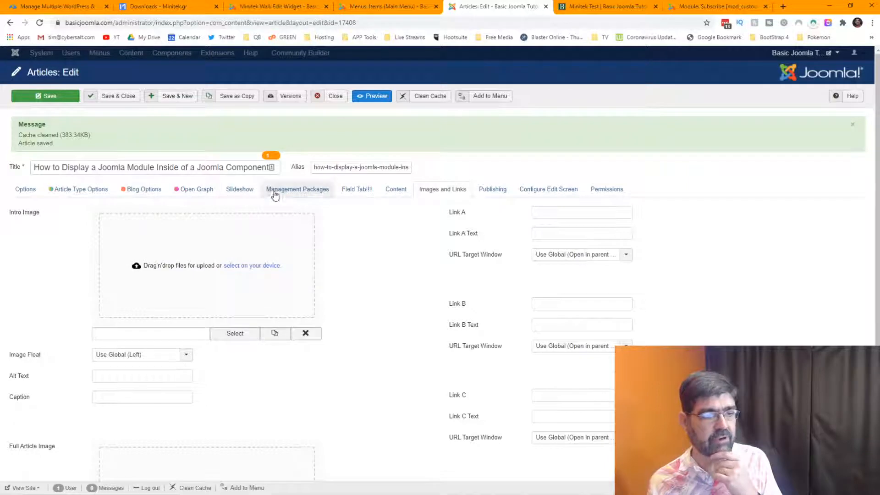
scroll(464, 198, "down", 4)
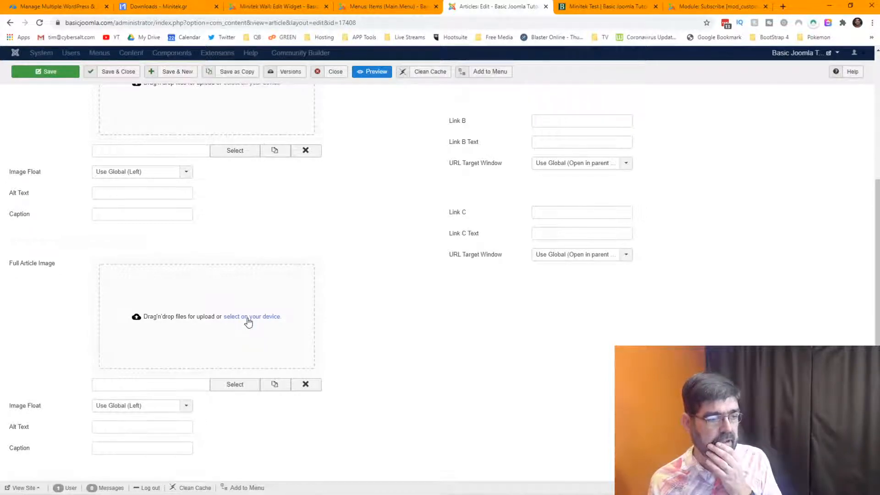
scroll(398, 258, "up", 4)
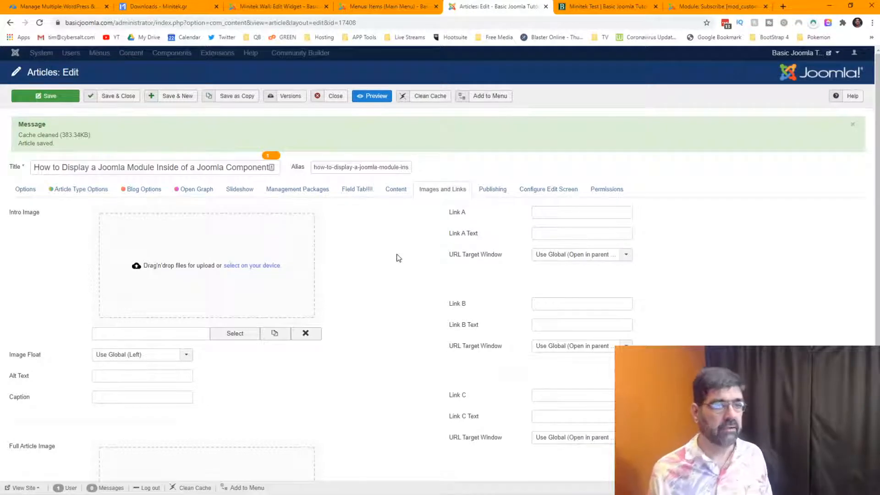
mouse_move(11, 494)
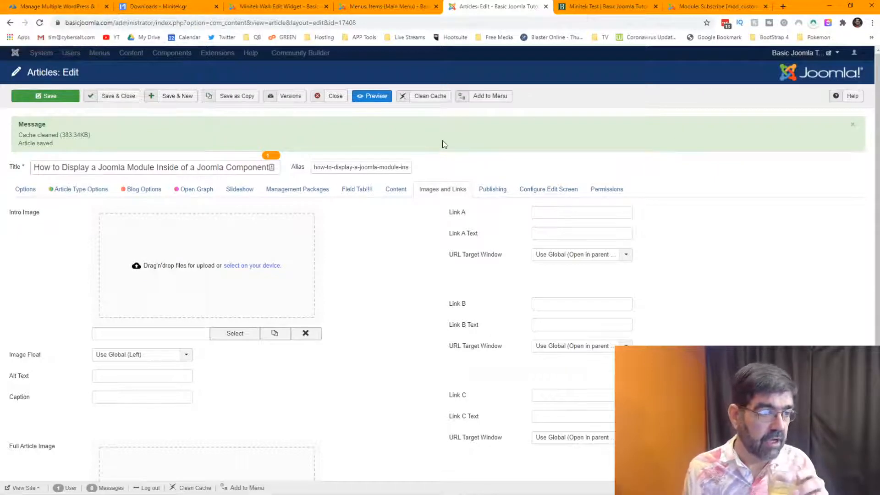
Paste Watch_Me_Work_Live_Stream_-_073.jpg as the intro image, save, and reload the Minitek Test page.
left_click(188, 334)
key("ctrl+v")
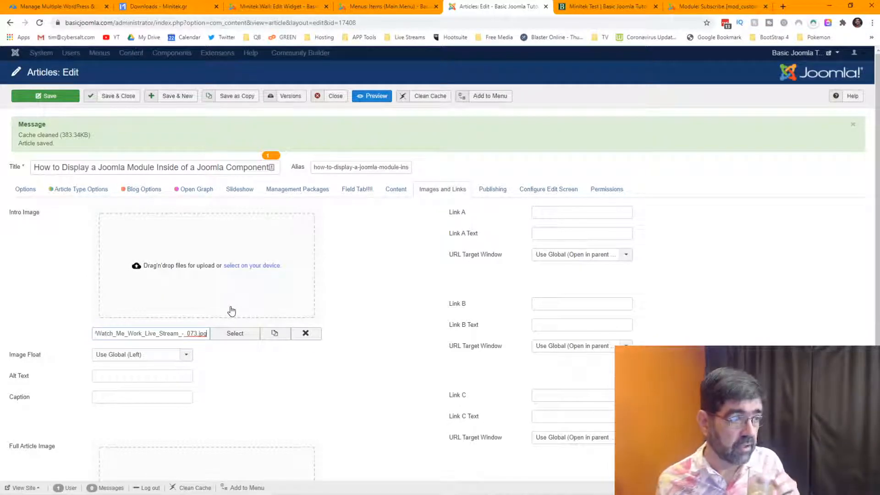
left_click(45, 94)
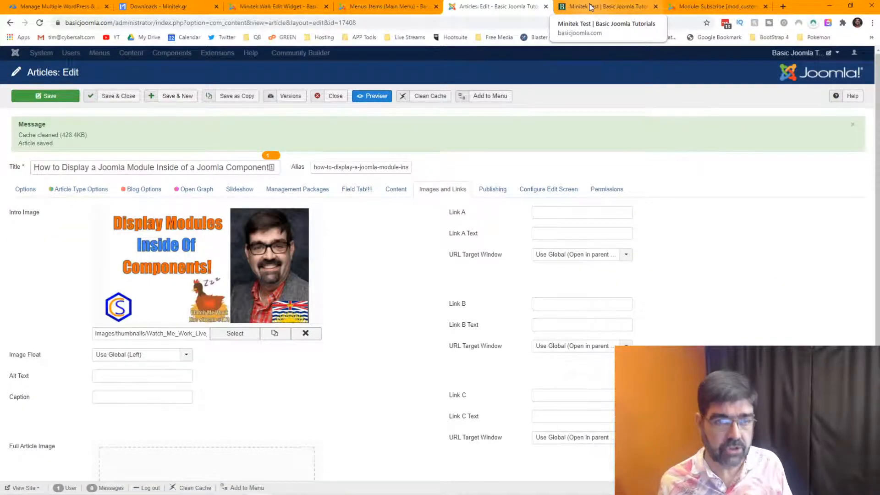
left_click(591, 7)
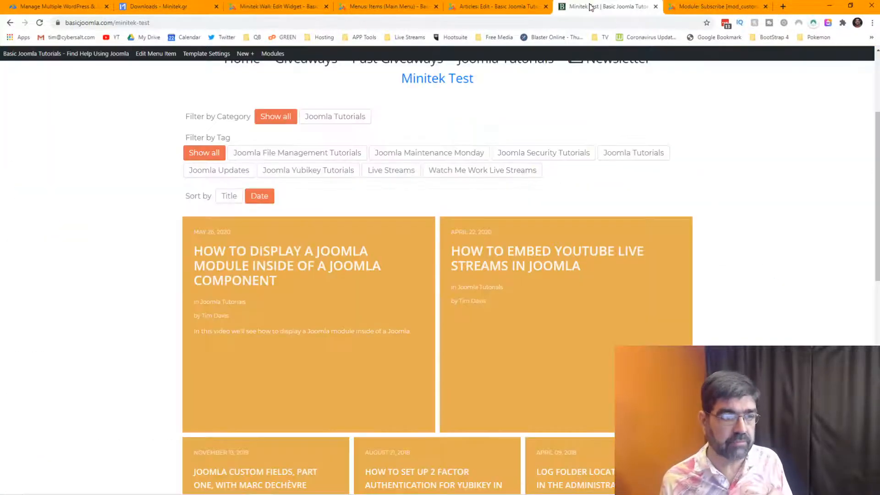
left_click(40, 23)
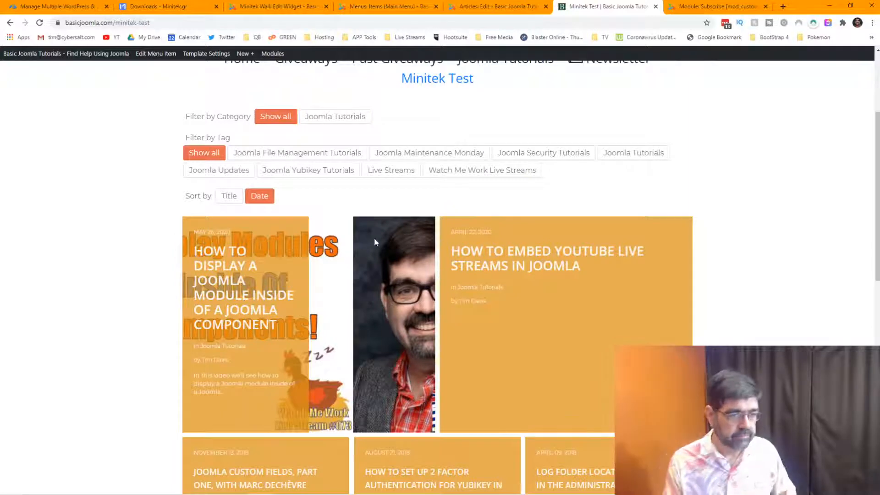
mouse_move(373, 246)
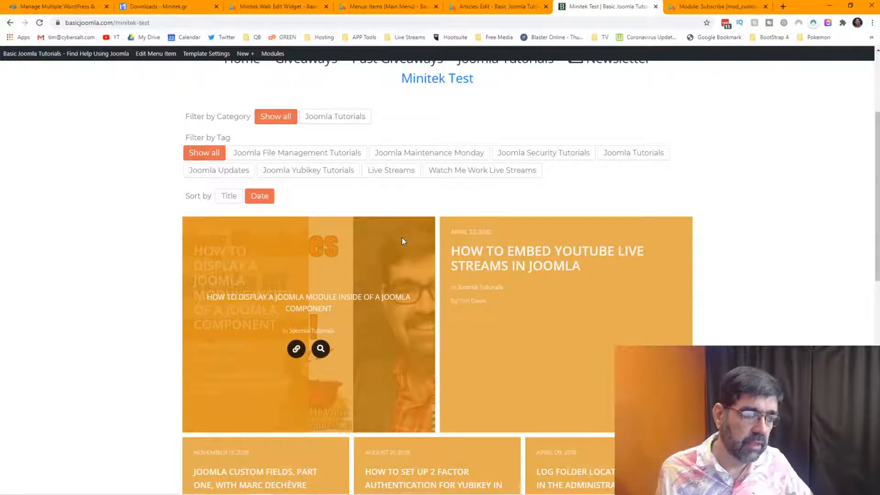
scroll(401, 241, "down", 2)
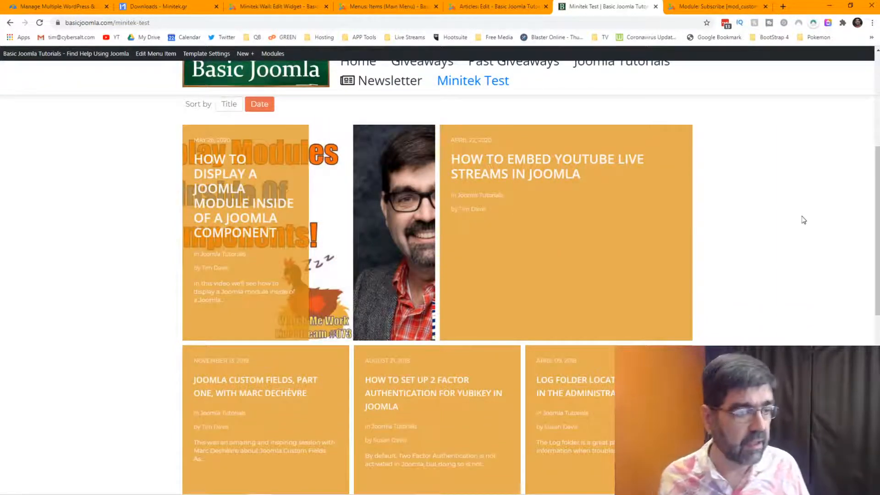
mouse_move(340, 220)
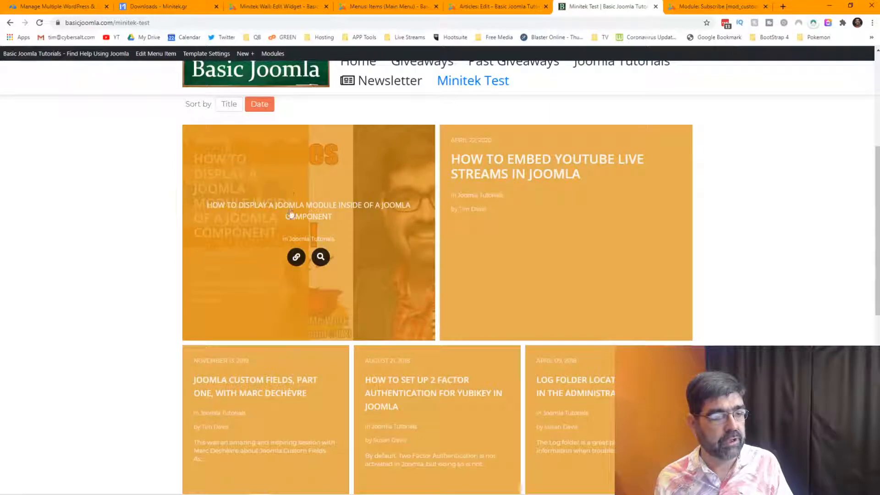
left_click(320, 258)
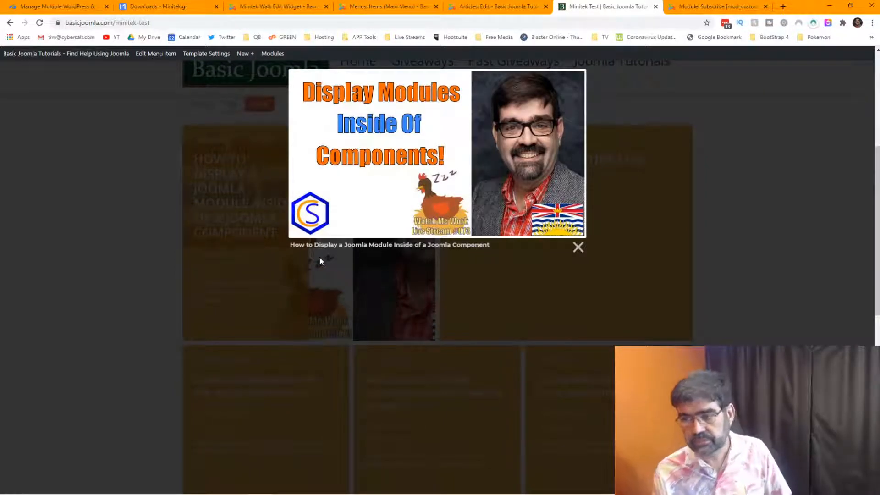
left_click(586, 248)
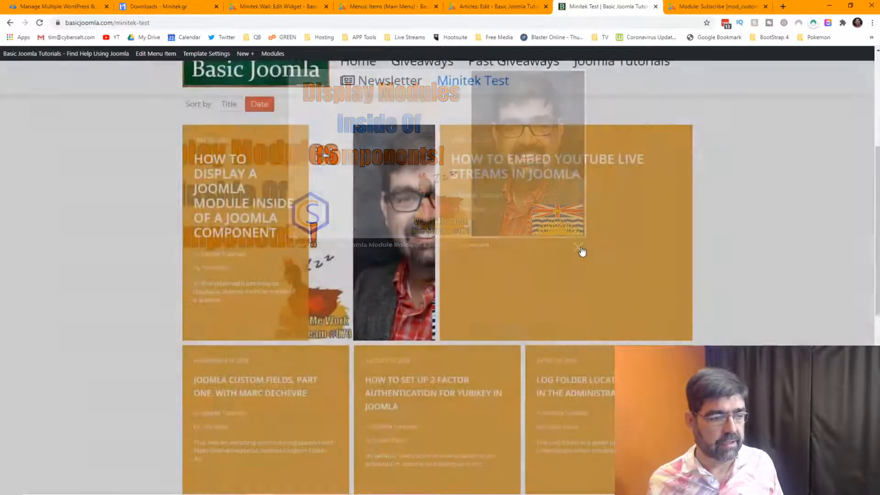
scroll(506, 351, "down", 4)
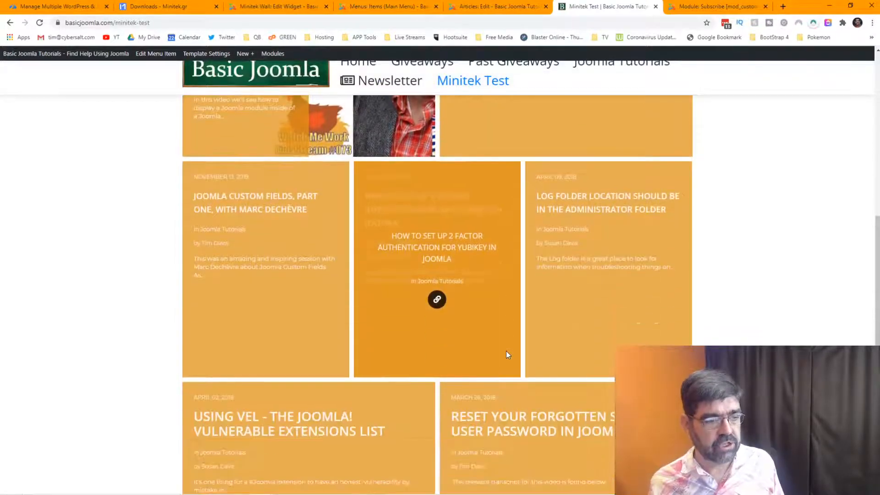
scroll(504, 347, "up", 5)
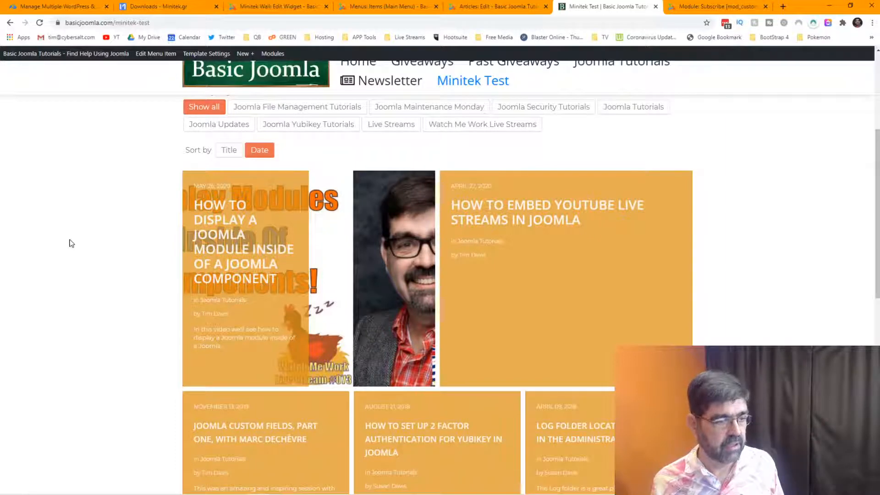
mouse_move(277, 269)
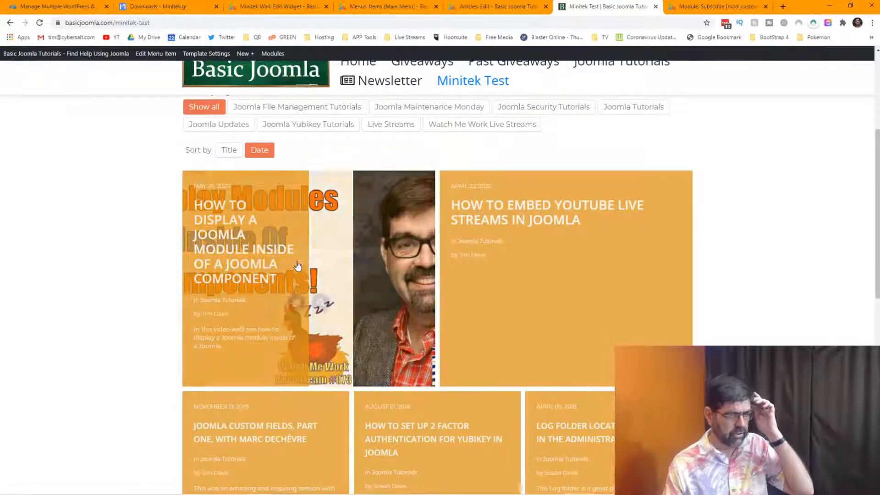
mouse_move(311, 254)
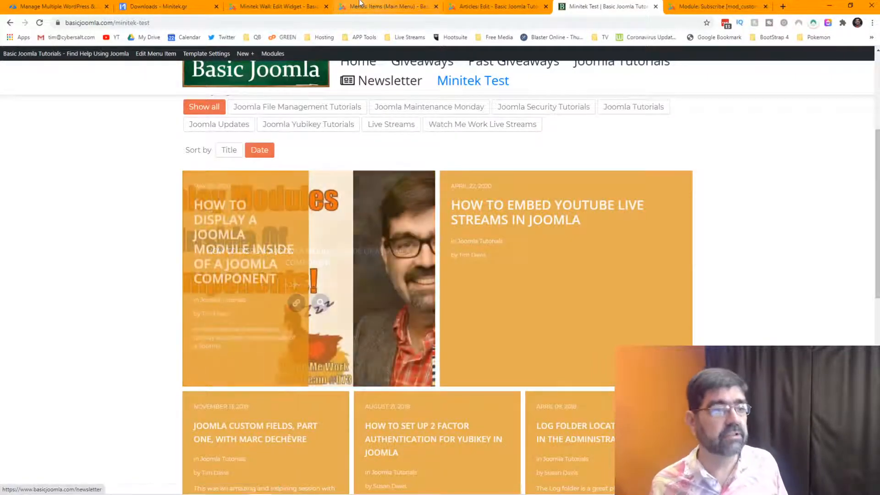
Go to the Minitek Wall widget's Layout settings and scroll to the item border options.
left_click(275, 7)
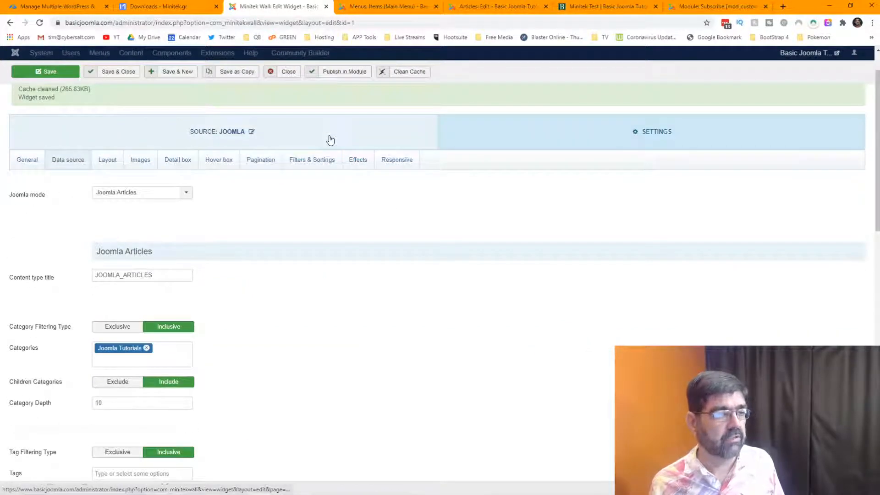
scroll(330, 140, "up", 1)
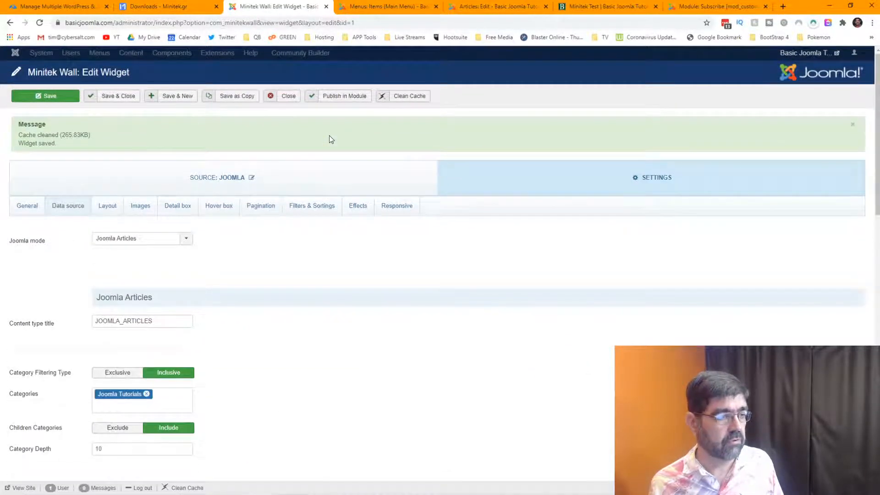
scroll(330, 140, "down", 2)
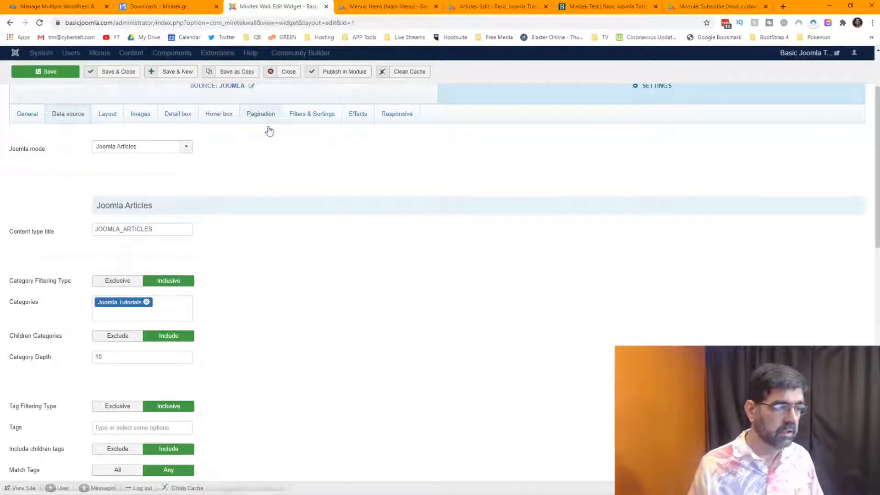
scroll(244, 186, "down", 2)
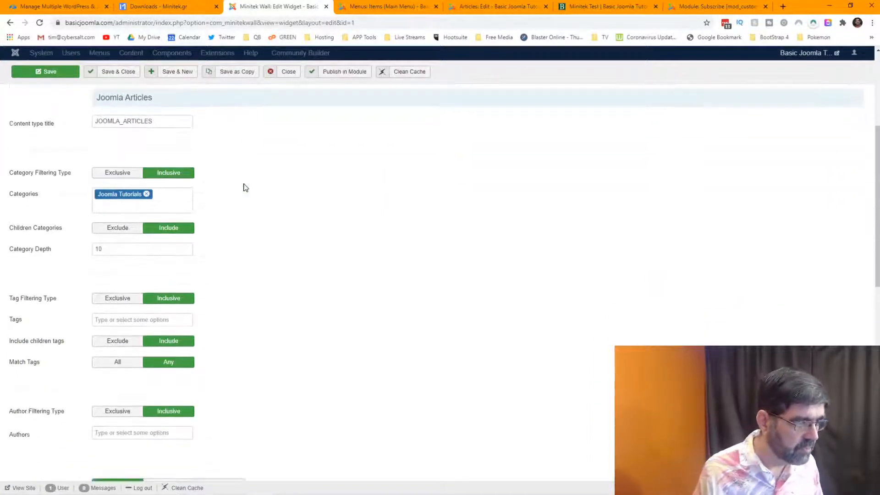
scroll(244, 187, "down", 10)
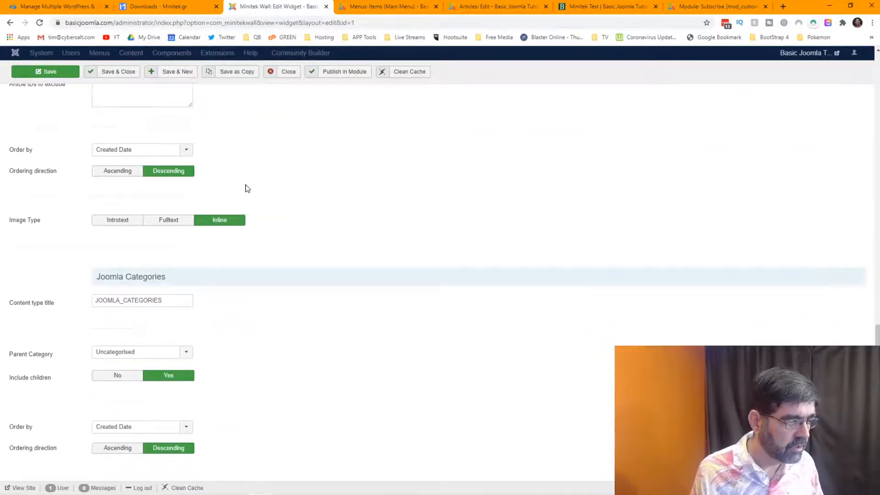
scroll(246, 187, "up", 12)
left_click(108, 206)
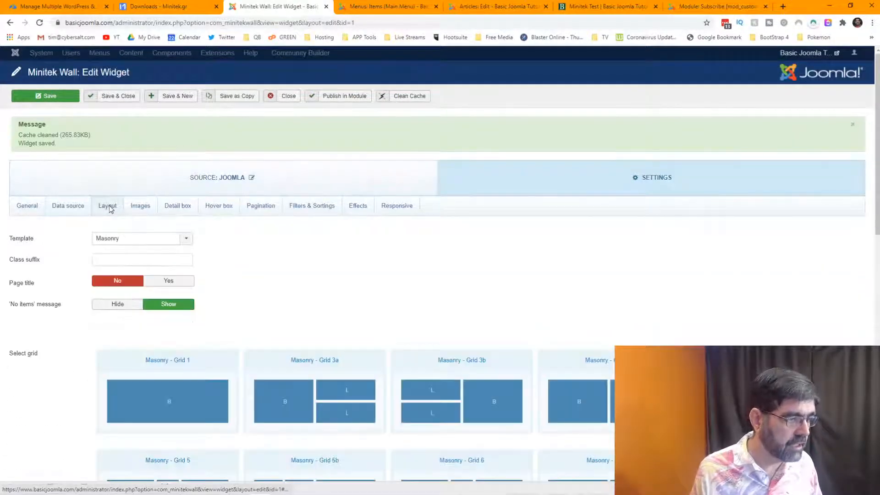
scroll(301, 286, "down", 10)
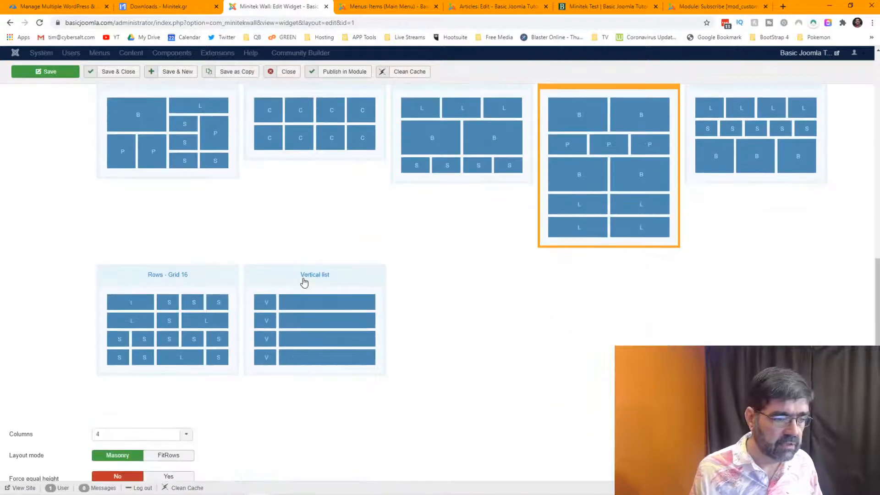
scroll(303, 282, "down", 2)
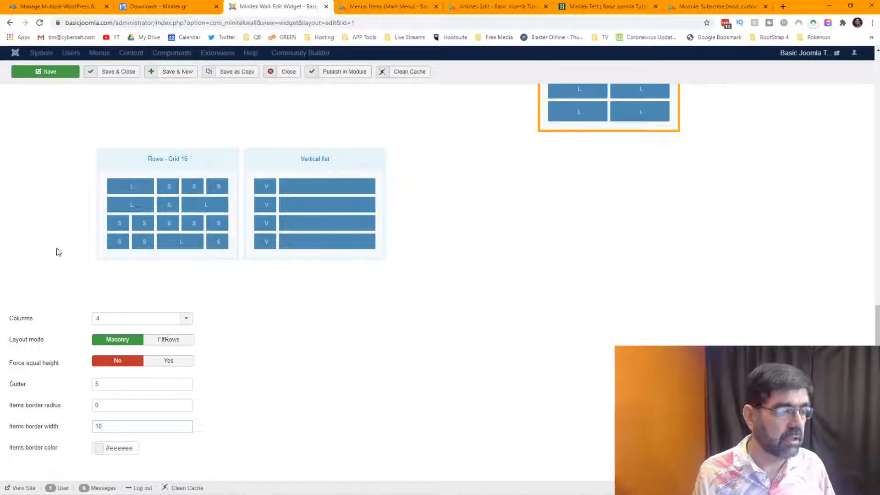
Set the items border colour to red #bf3030 and save the widget.
left_click(108, 449)
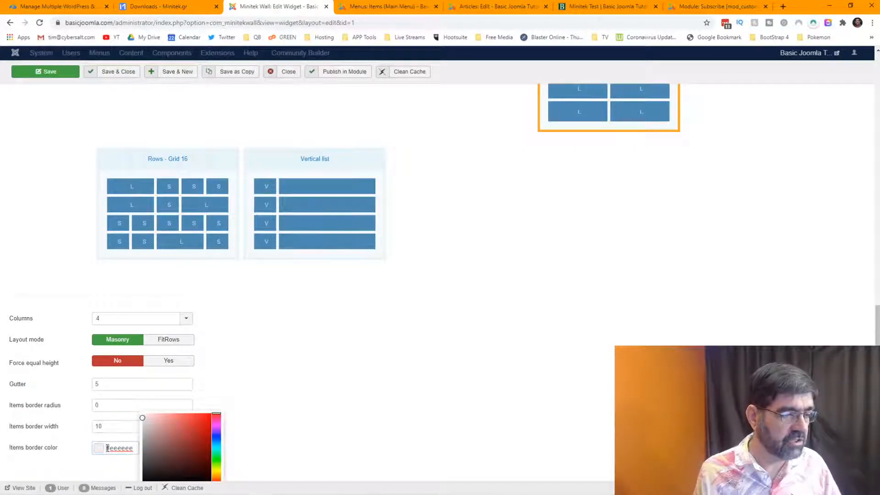
left_click(194, 431)
left_click(244, 352)
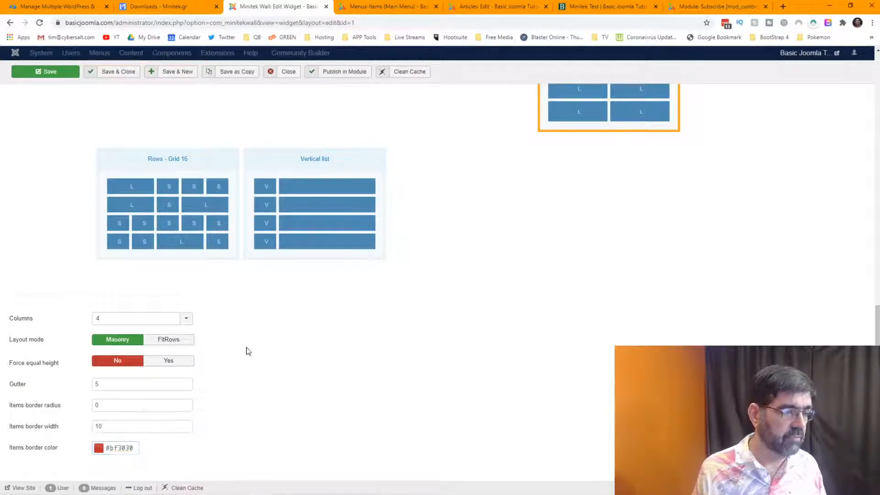
left_click(50, 71)
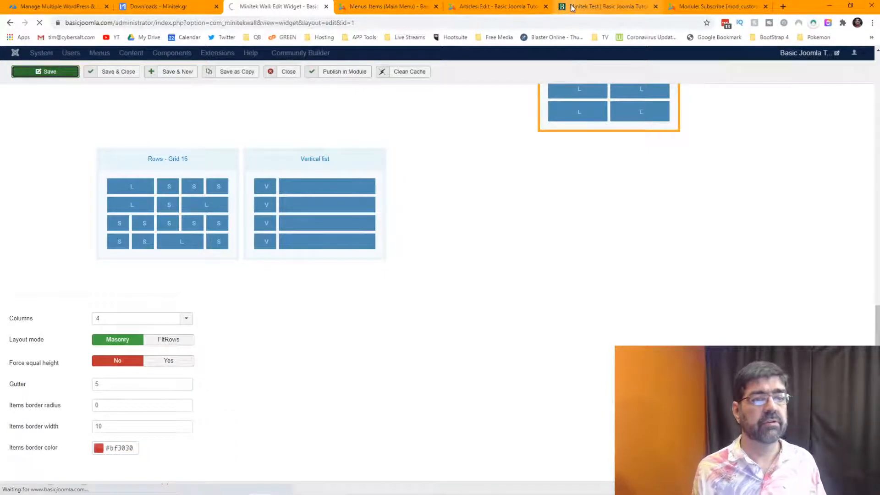
left_click(605, 6)
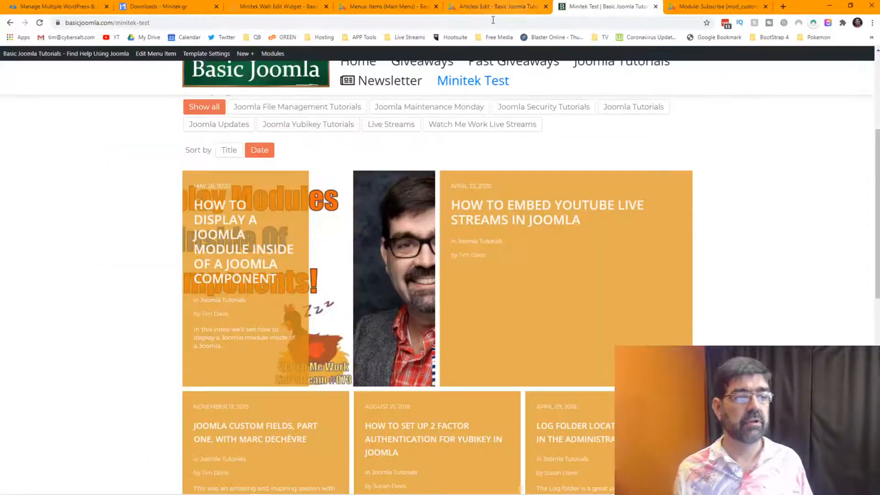
Reload the Minitek Test page and scroll to check the thick red tile borders.
left_click(39, 23)
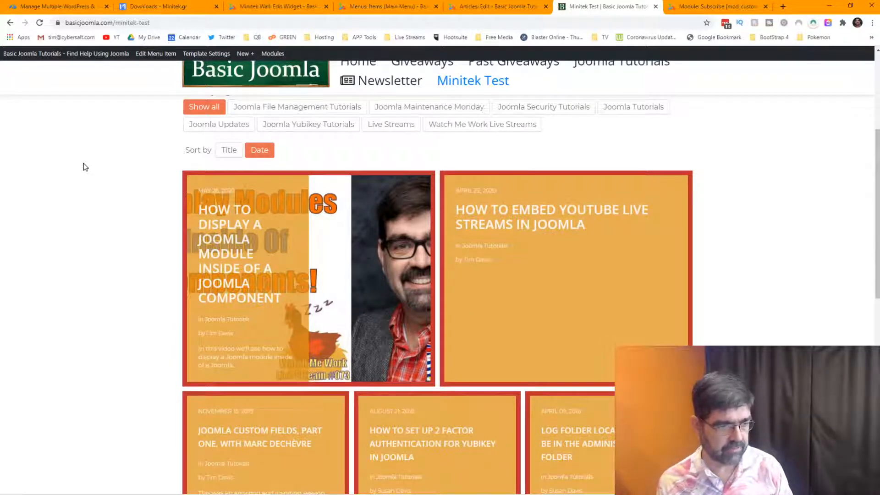
scroll(83, 166, "down", 2)
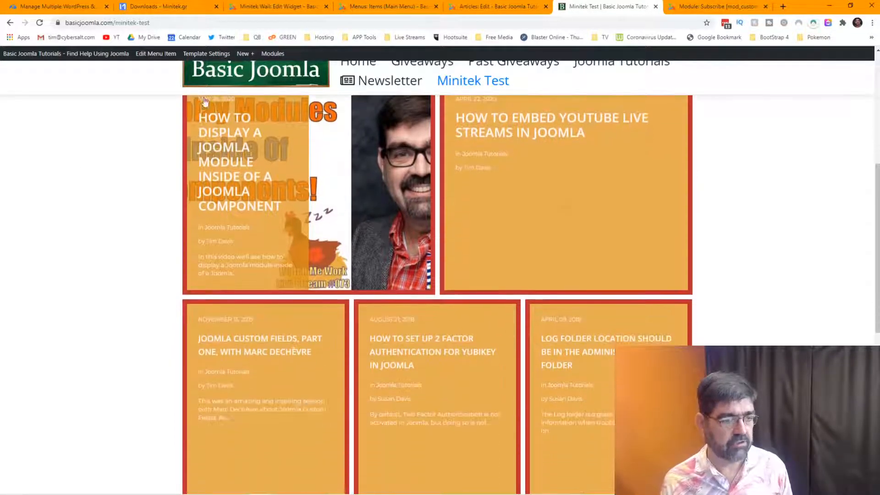
scroll(506, 188, "up", 2)
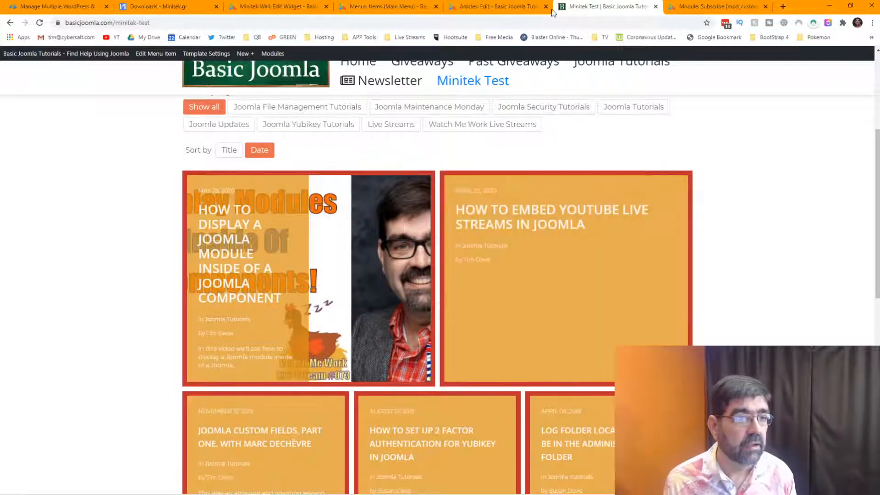
Set items border radius 10 and Force equal height Yes, save, and reload Minitek Test.
left_click(272, 8)
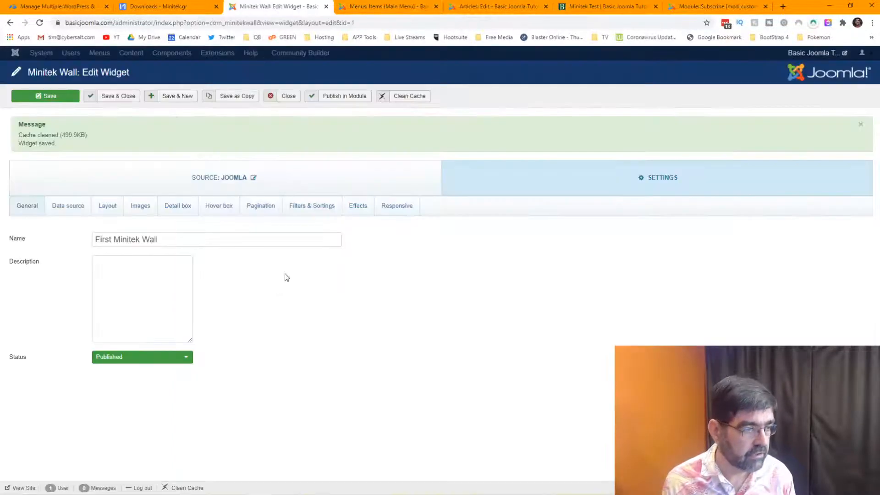
left_click(106, 205)
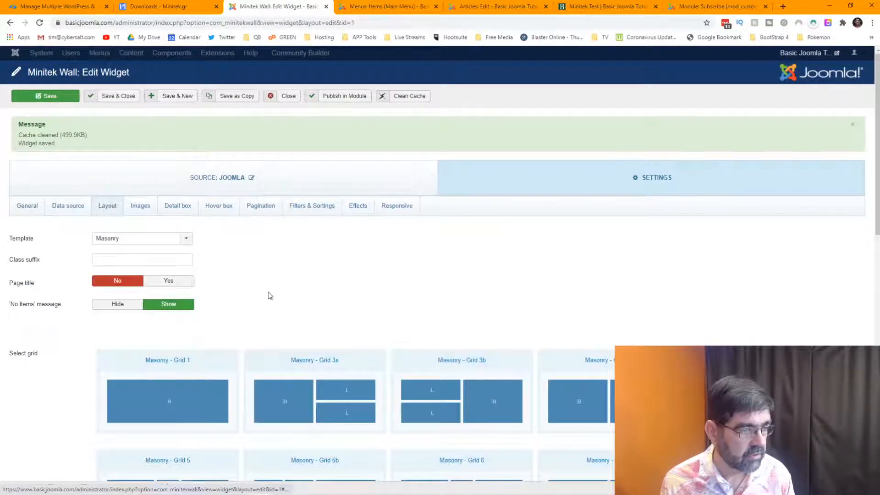
scroll(269, 298, "down", 8)
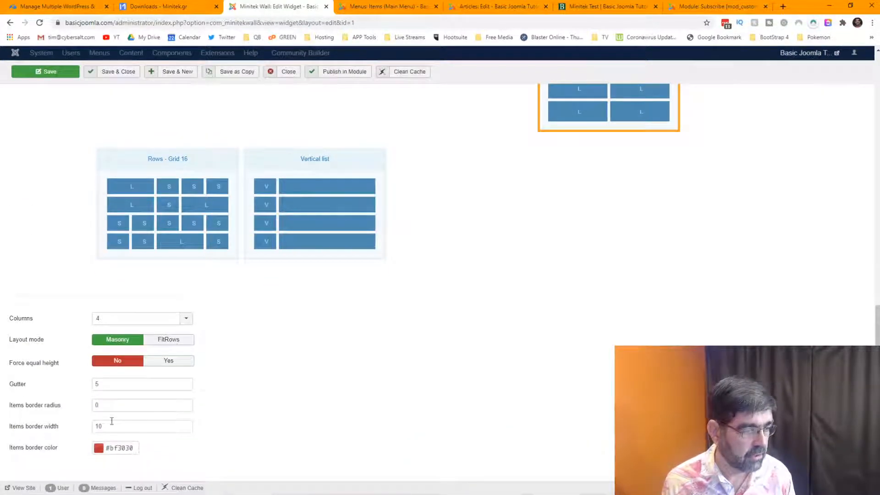
double_click(99, 405)
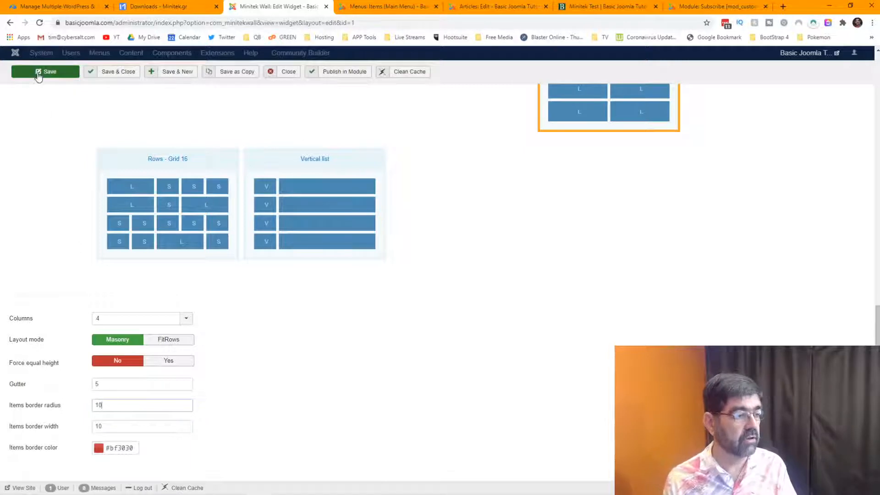
mouse_move(54, 366)
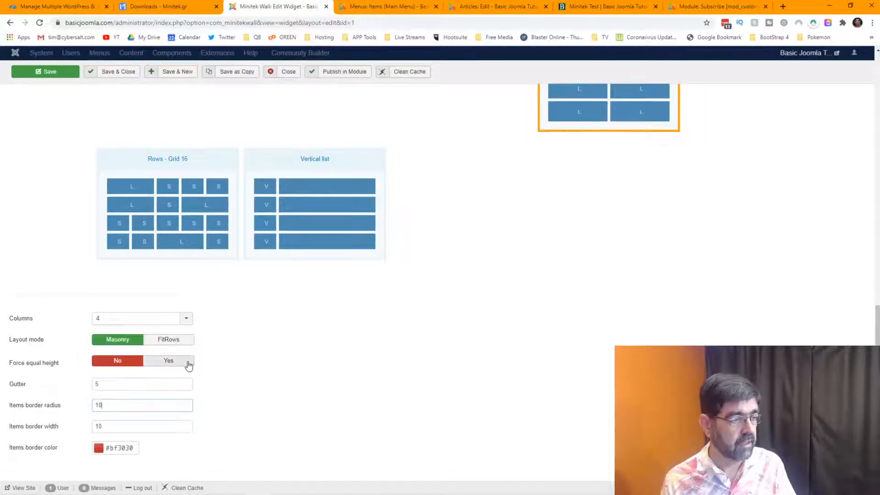
left_click(188, 364)
left_click(48, 72)
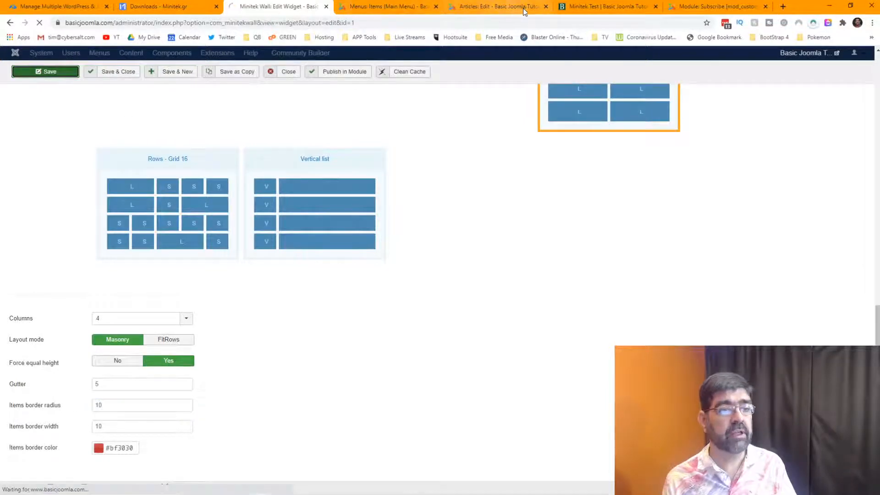
left_click(601, 6)
left_click(39, 23)
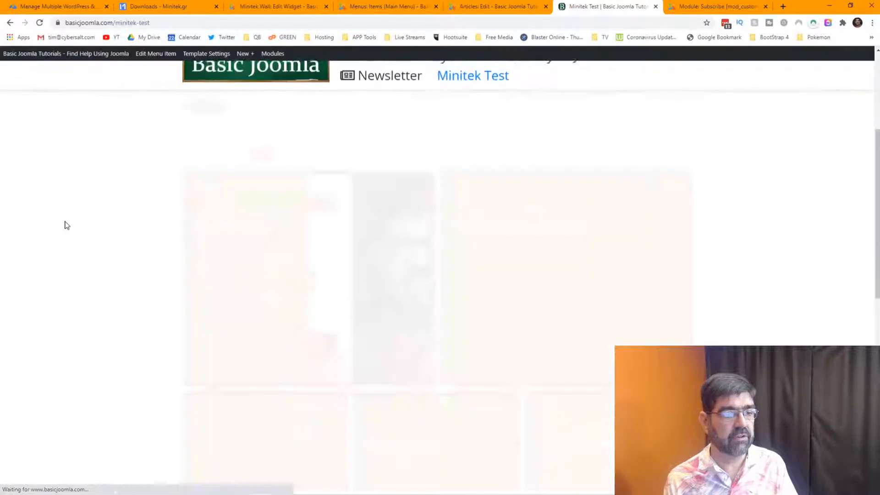
Scroll through the wall's tiles, then return to the Minitek Wall: Edit Widget tab.
scroll(152, 241, "down", 7)
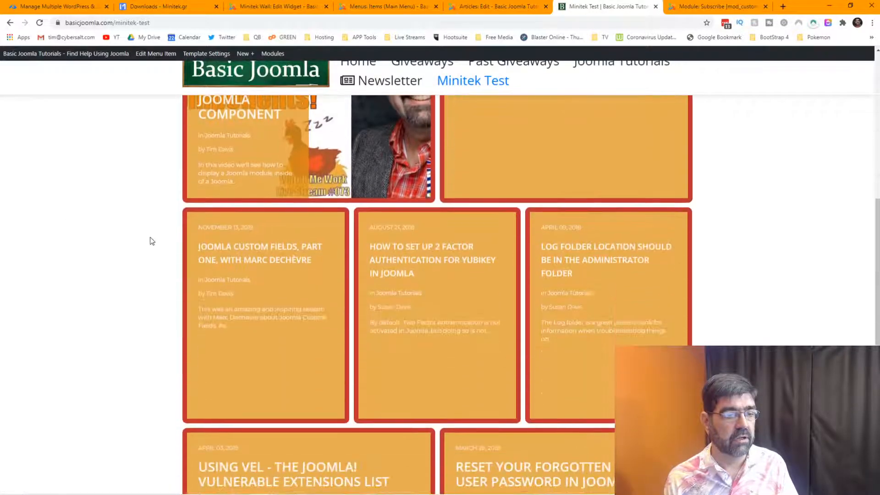
scroll(152, 240, "up", 1)
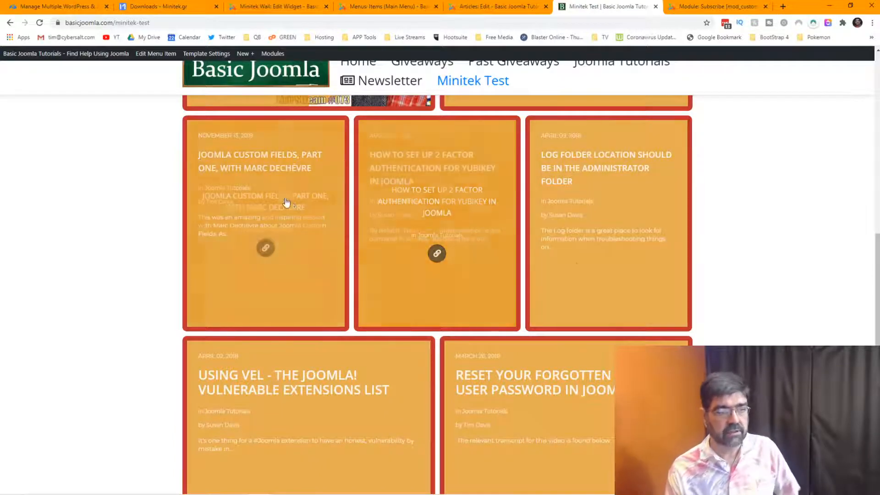
scroll(354, 402, "down", 3)
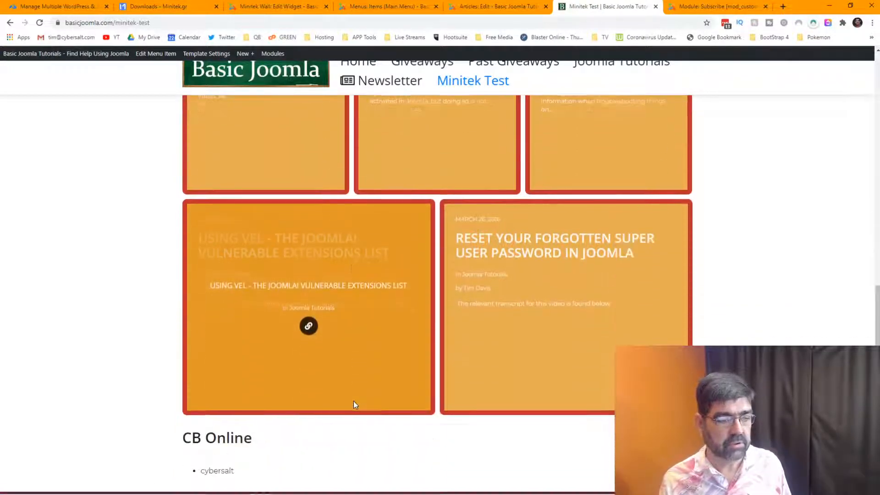
scroll(353, 403, "up", 3)
scroll(354, 400, "up", 5)
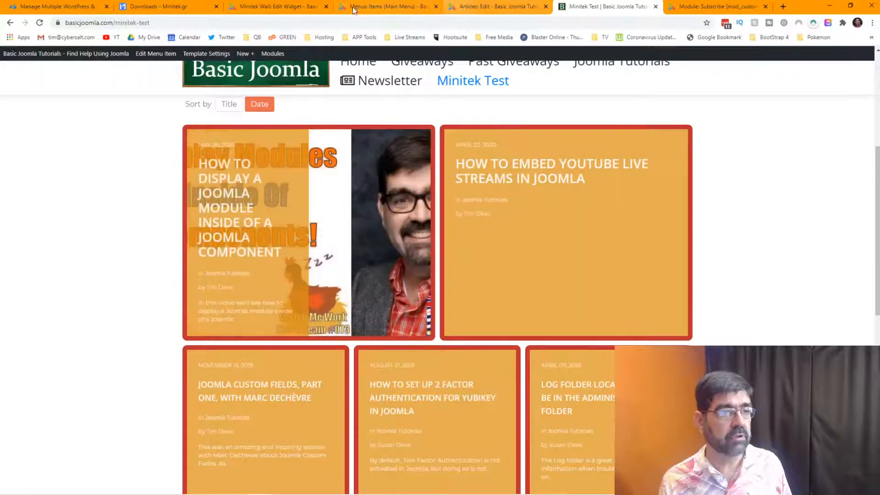
left_click(285, 8)
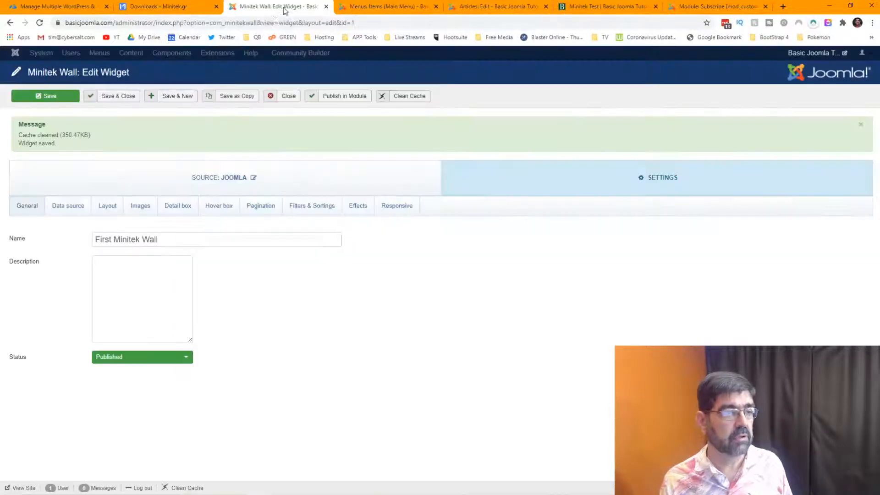
Set Force equal height to No in the Layout settings and save the widget.
left_click(108, 206)
scroll(314, 309, "down", 10)
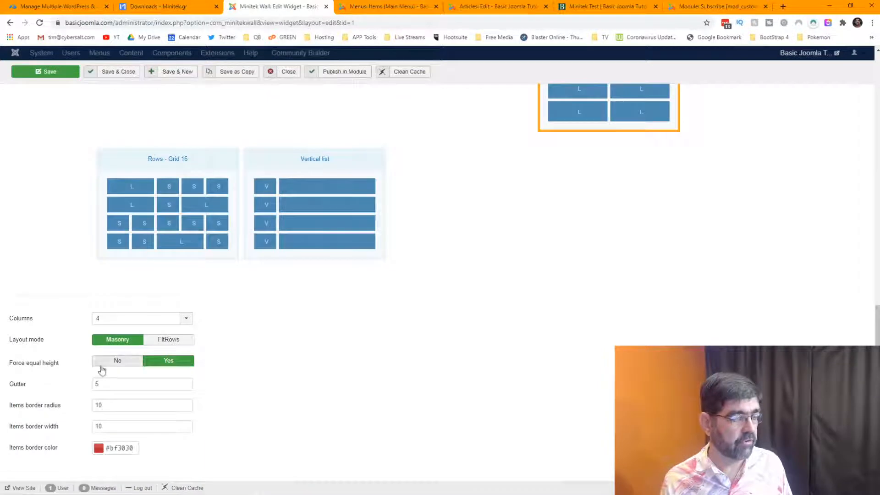
left_click(105, 362)
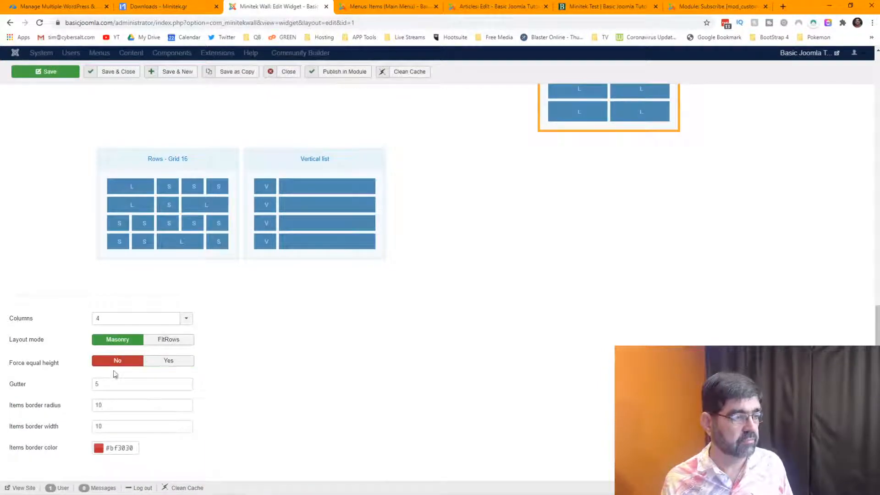
left_click(37, 73)
Reload the Minitek Test page and scroll through the red-bordered tiles.
left_click(605, 6)
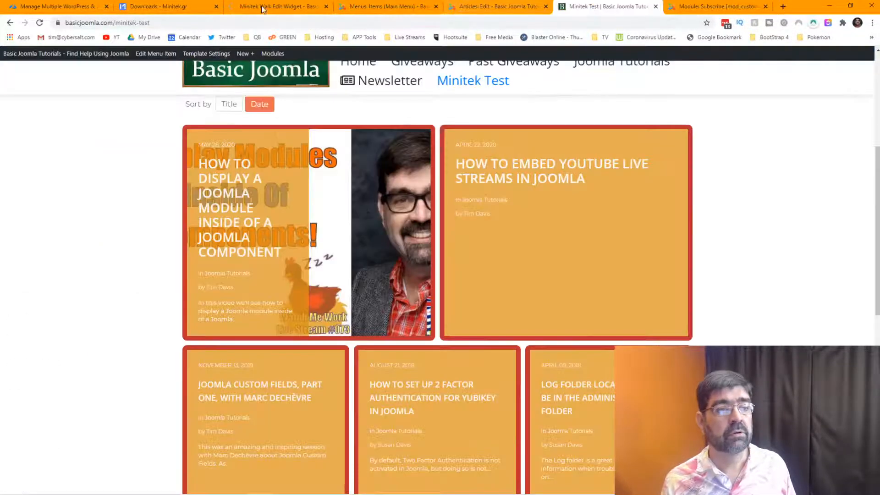
left_click(40, 23)
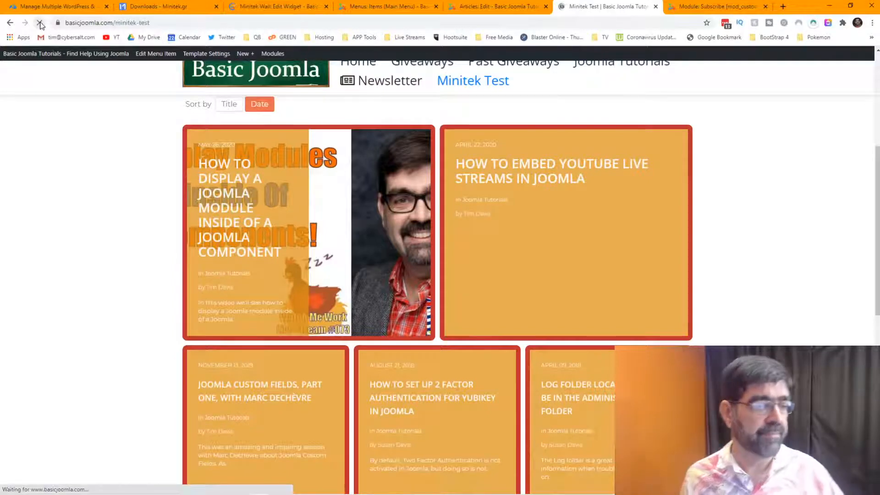
scroll(304, 202, "down", 4)
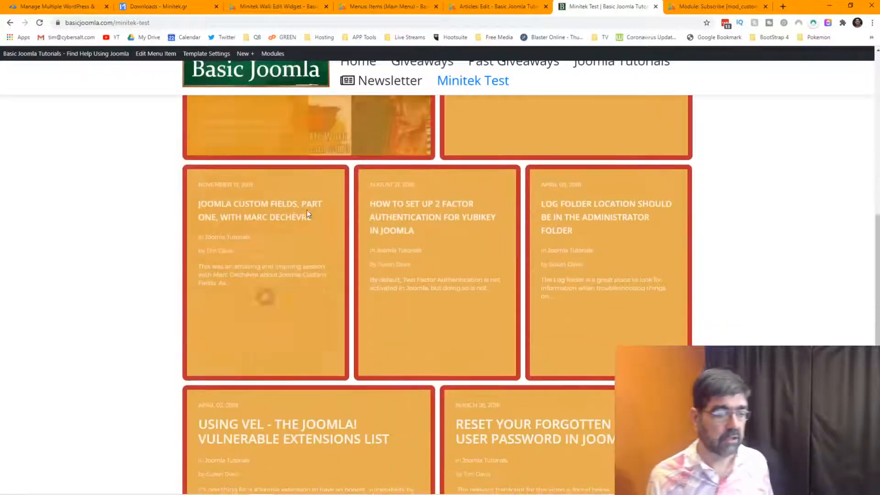
scroll(307, 211, "down", 3)
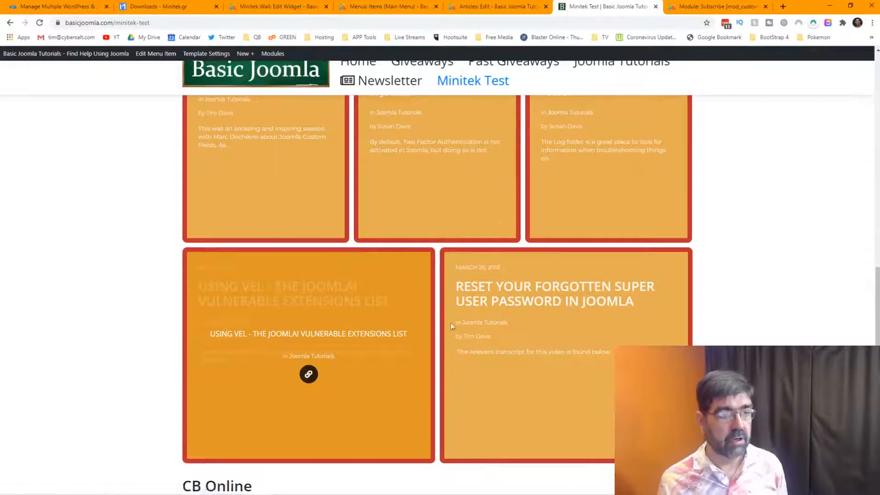
scroll(451, 321, "up", 4)
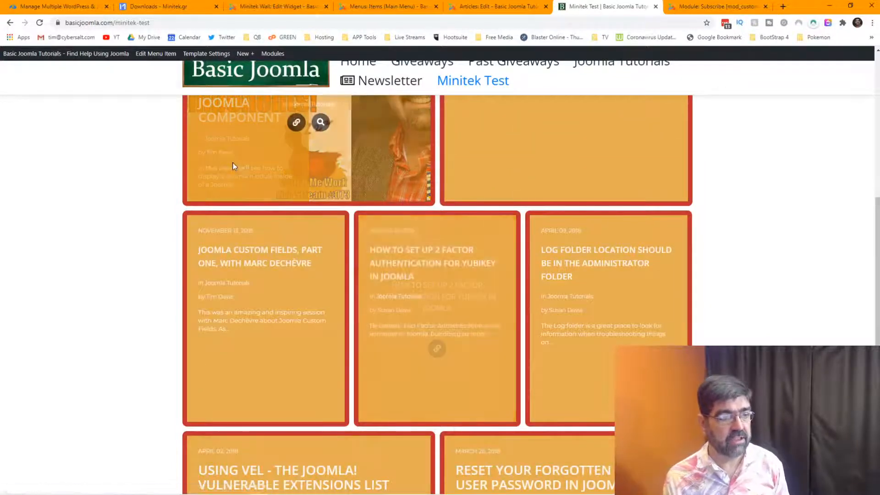
scroll(80, 180, "up", 1)
scroll(81, 183, "up", 2)
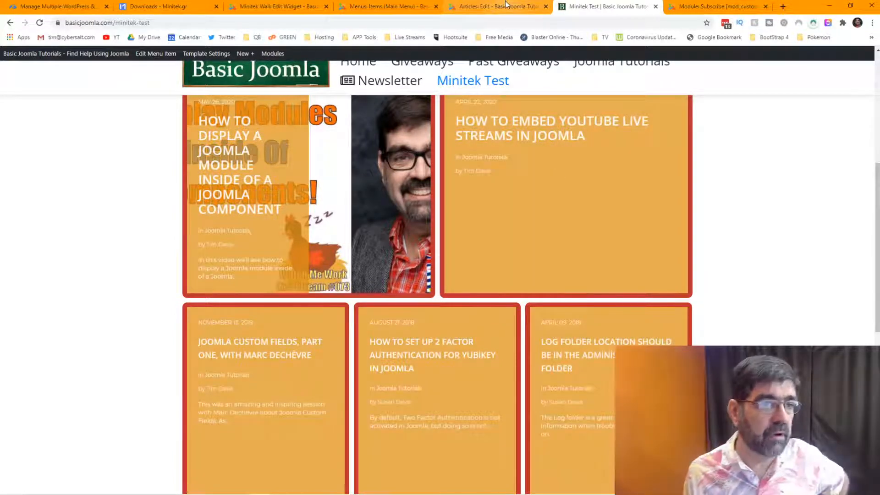
Set the wall's Columns dropdown to 8 in Layout and save the widget.
left_click(275, 6)
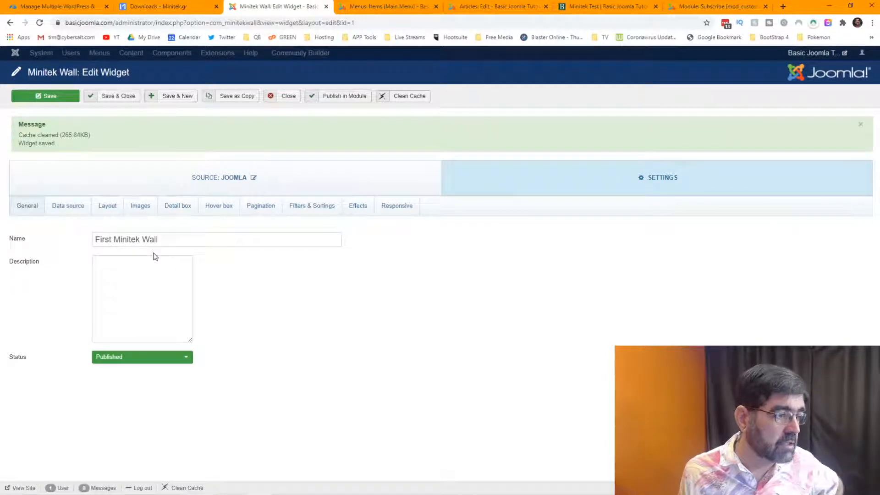
left_click(108, 206)
scroll(393, 334, "down", 10)
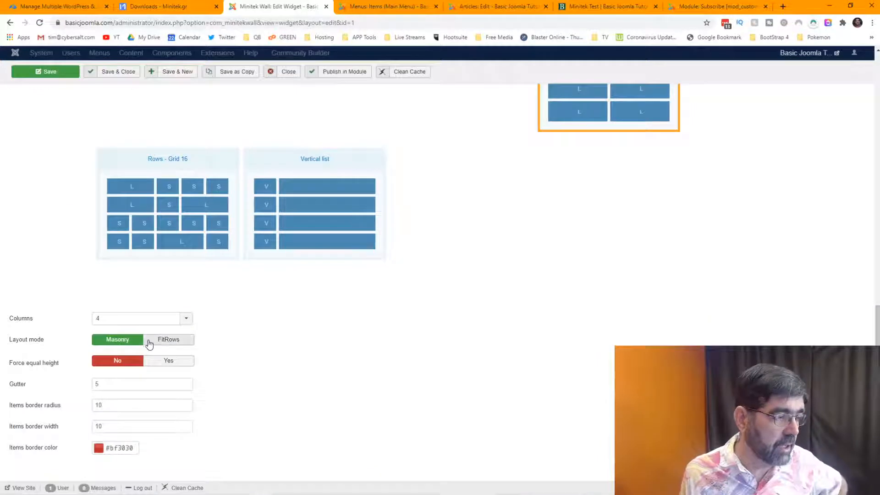
left_click(111, 321)
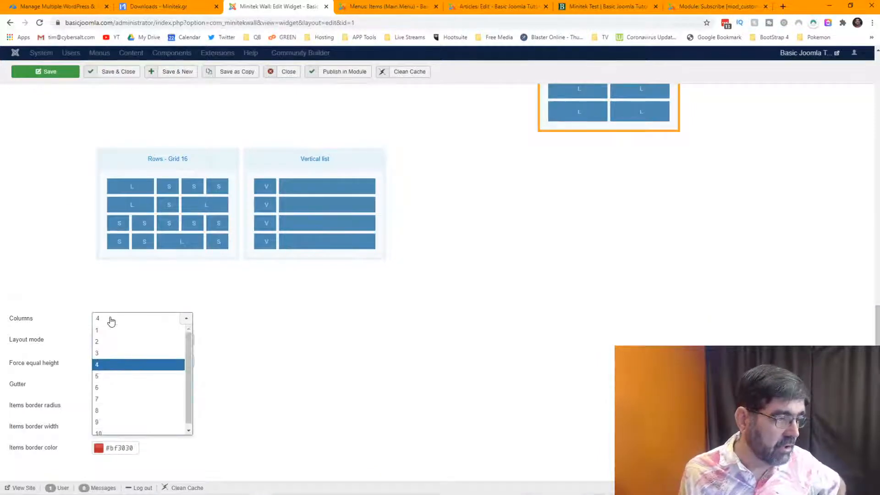
left_click(114, 411)
left_click(33, 73)
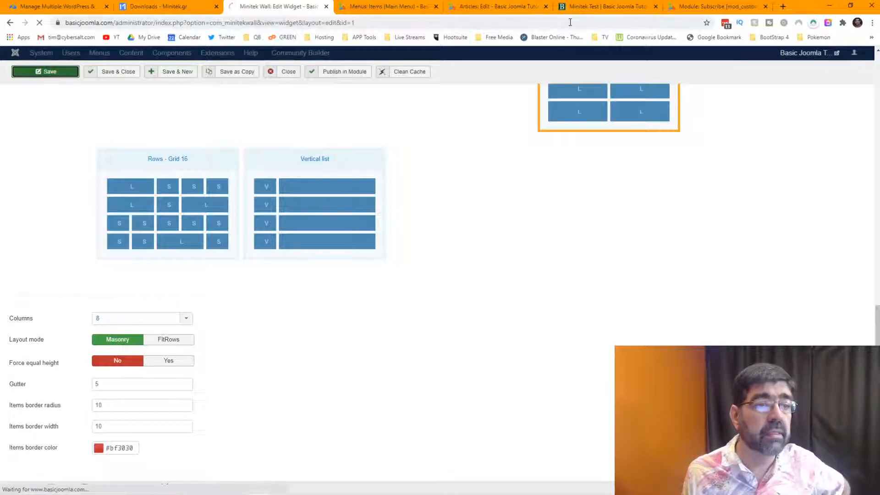
Reload the Minitek Test page to view the 8-column wall.
left_click(598, 8)
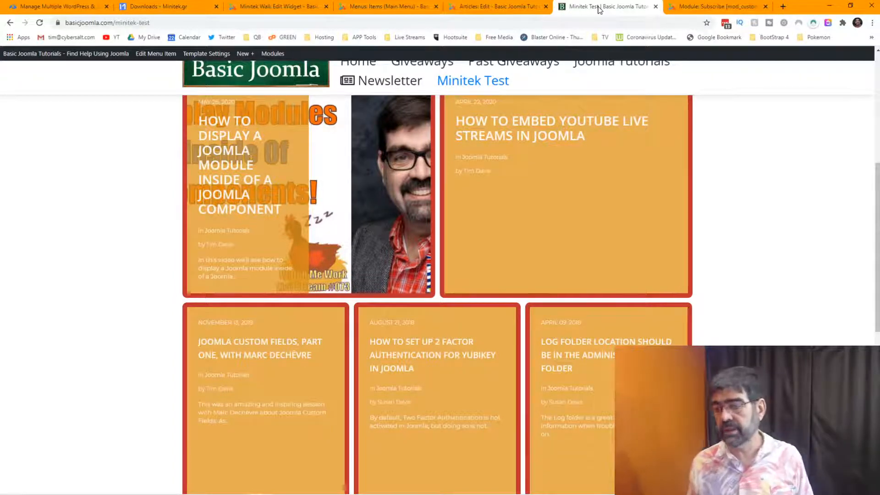
left_click(40, 23)
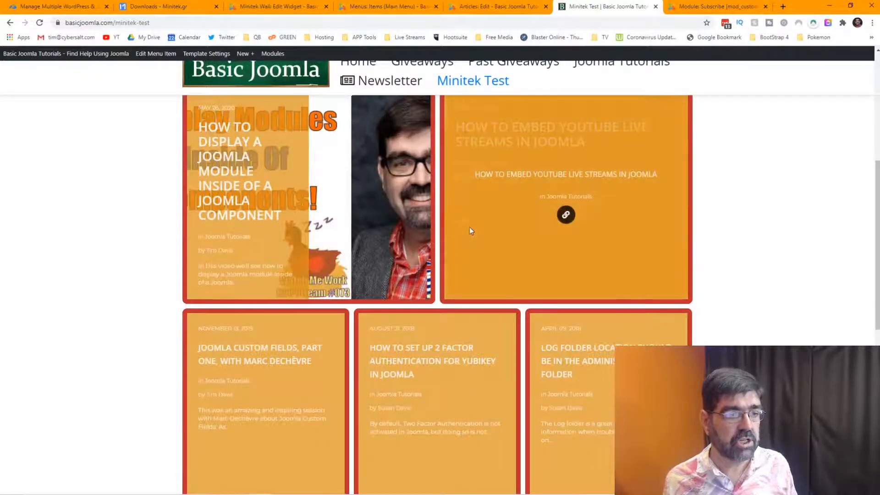
scroll(470, 230, "up", 6)
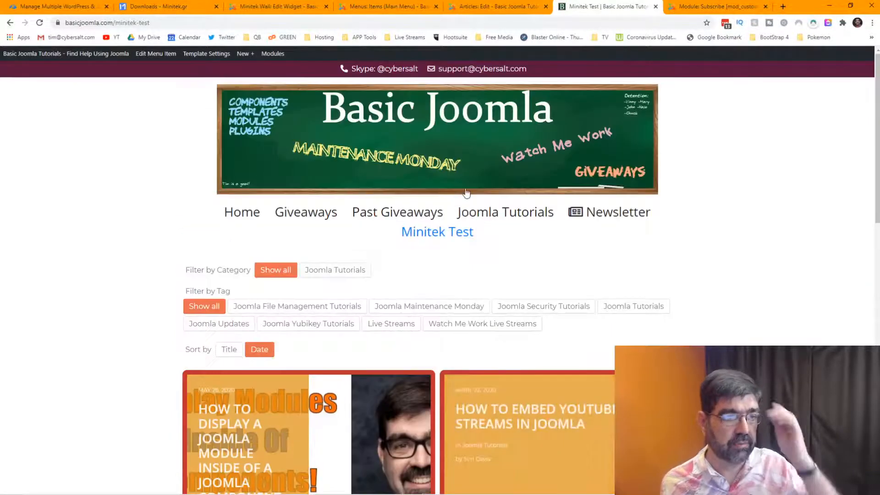
Change the Layout Columns setting from 8 back to 4 and save the widget.
left_click(243, 6)
left_click(114, 210)
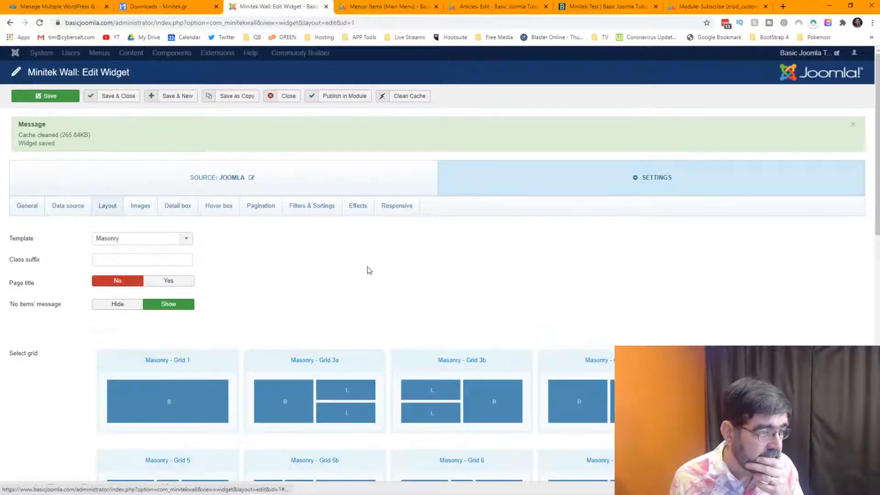
scroll(368, 269, "down", 8)
scroll(379, 256, "down", 5)
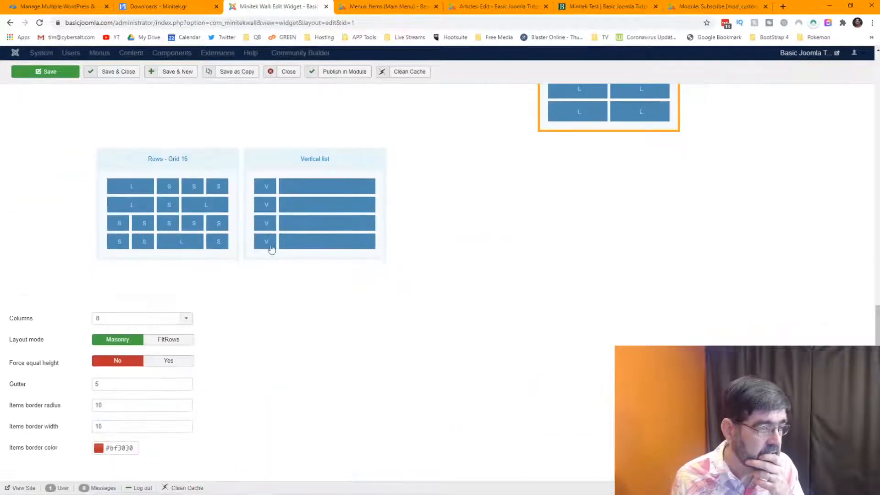
mouse_move(26, 323)
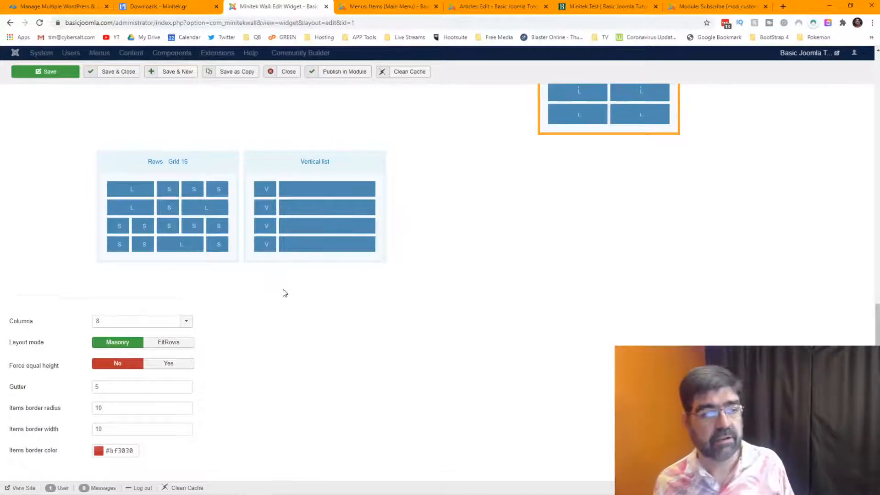
scroll(277, 292, "up", 5)
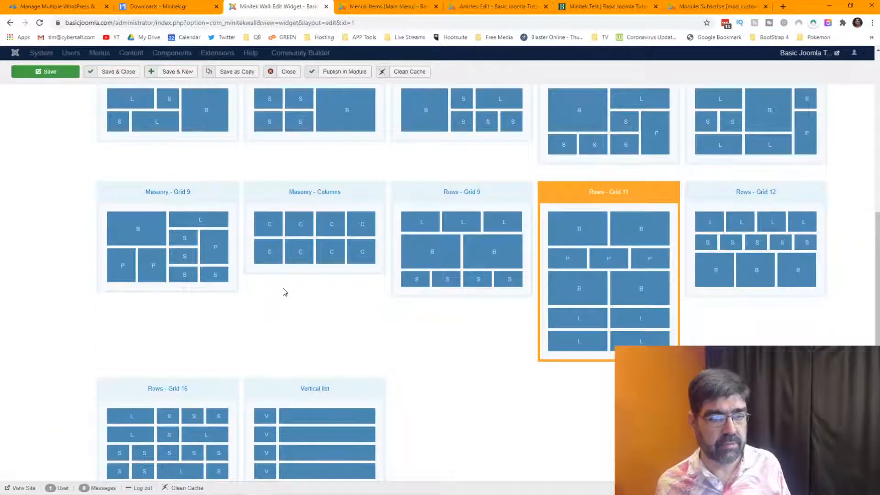
scroll(283, 292, "down", 5)
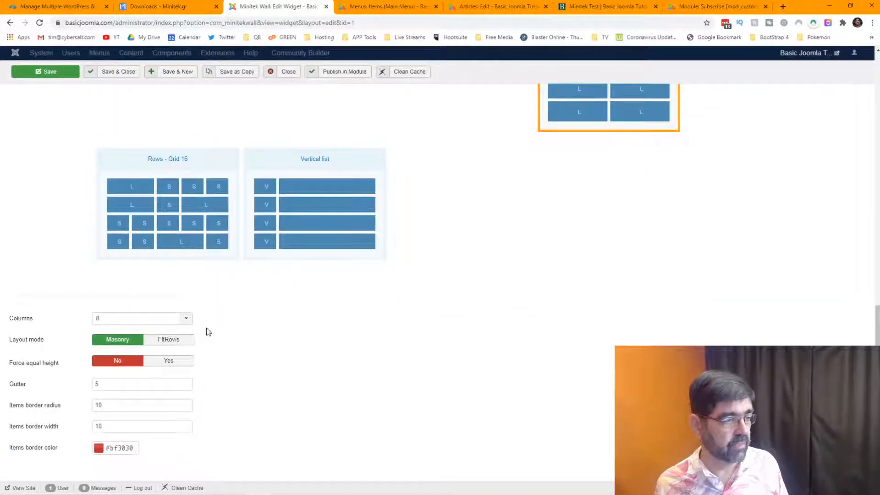
left_click(186, 318)
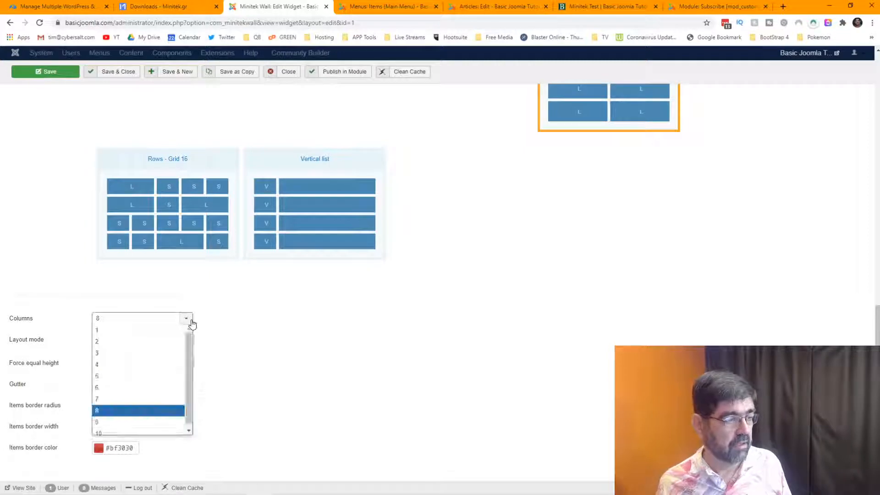
left_click(167, 365)
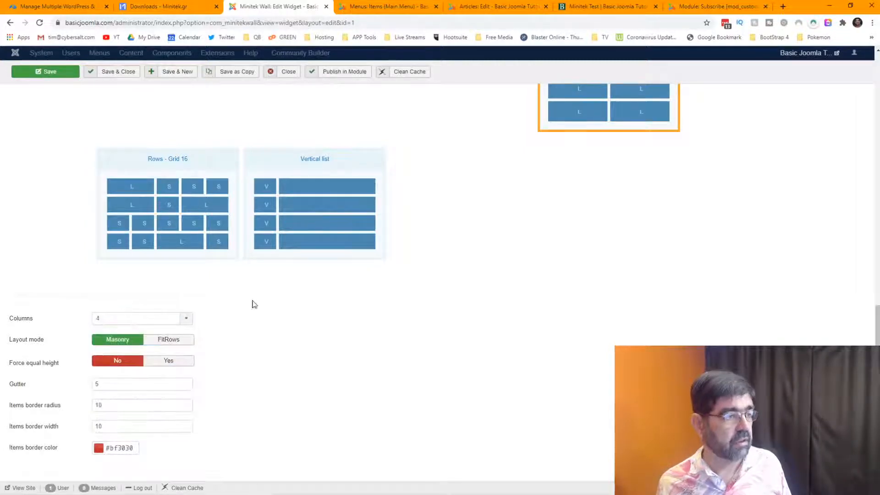
left_click(73, 74)
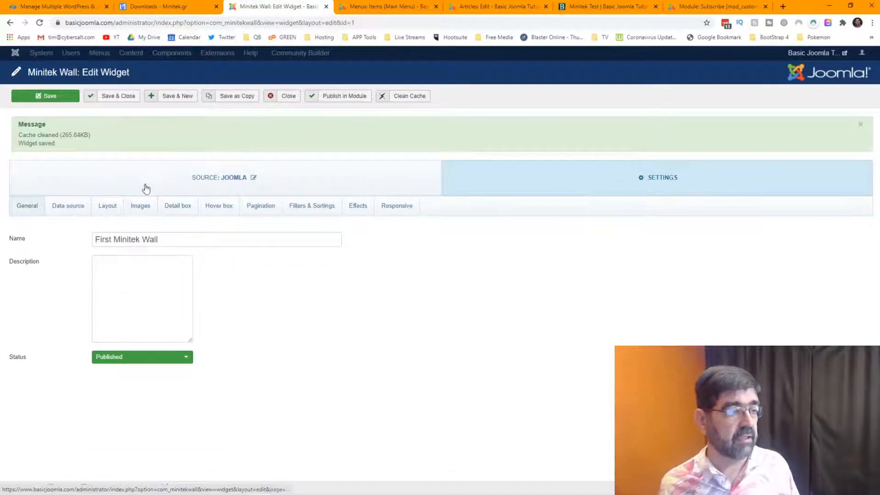
left_click(177, 207)
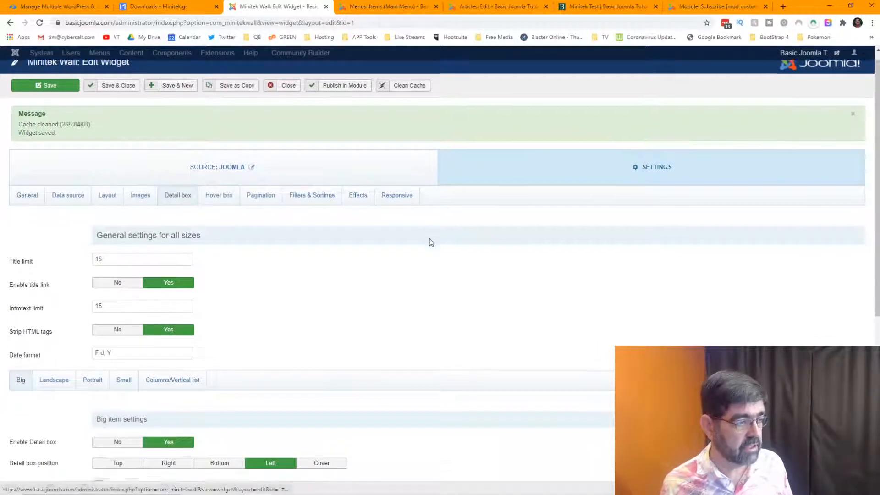
scroll(431, 242, "down", 3)
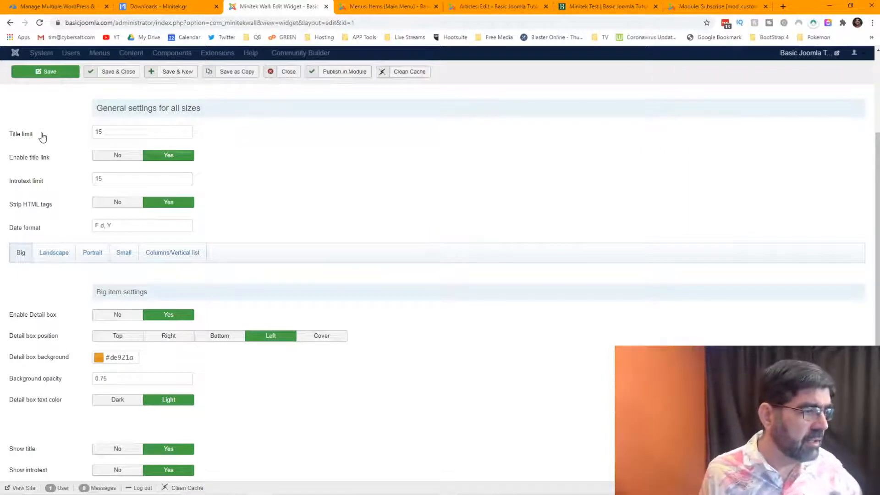
mouse_move(31, 137)
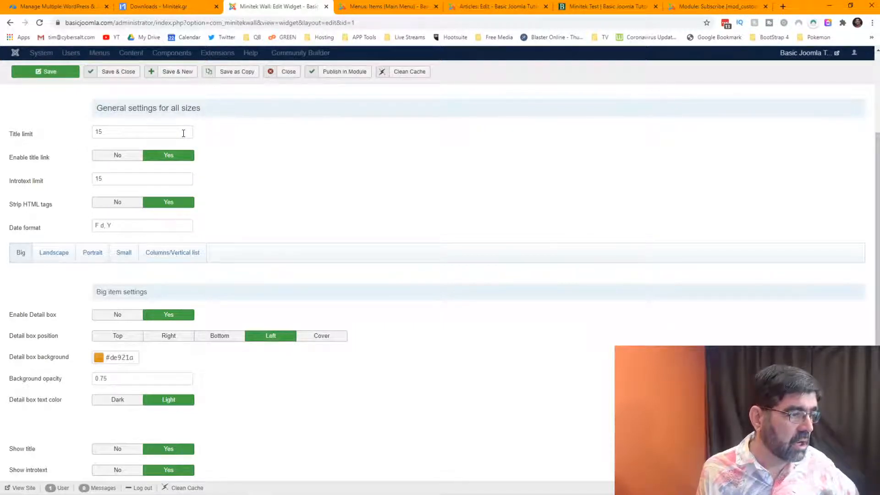
scroll(39, 186, "down", 2)
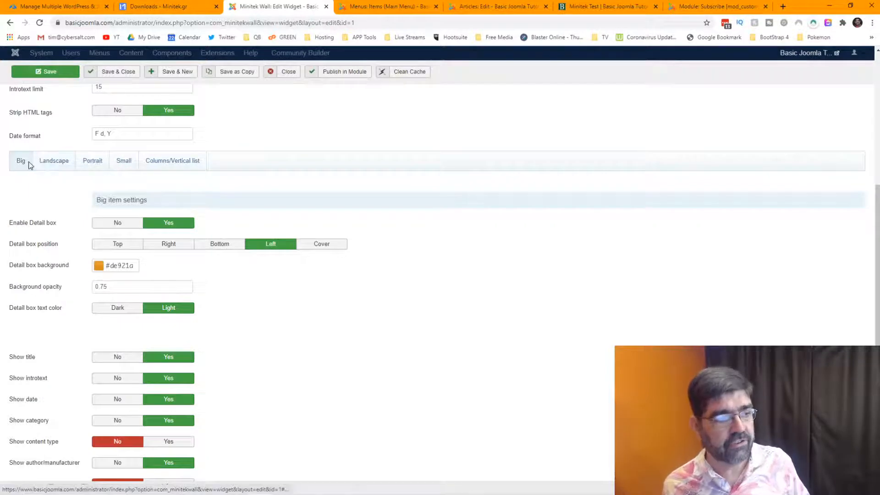
left_click(42, 165)
left_click(94, 164)
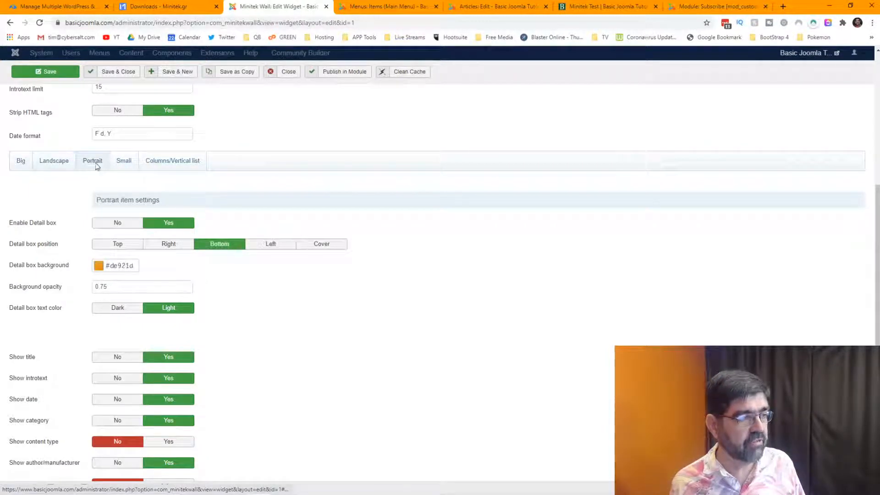
left_click(127, 164)
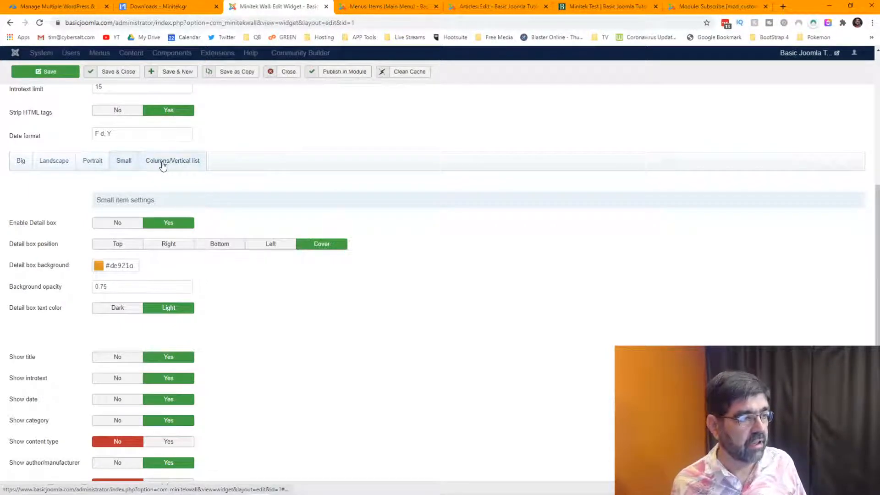
left_click(163, 166)
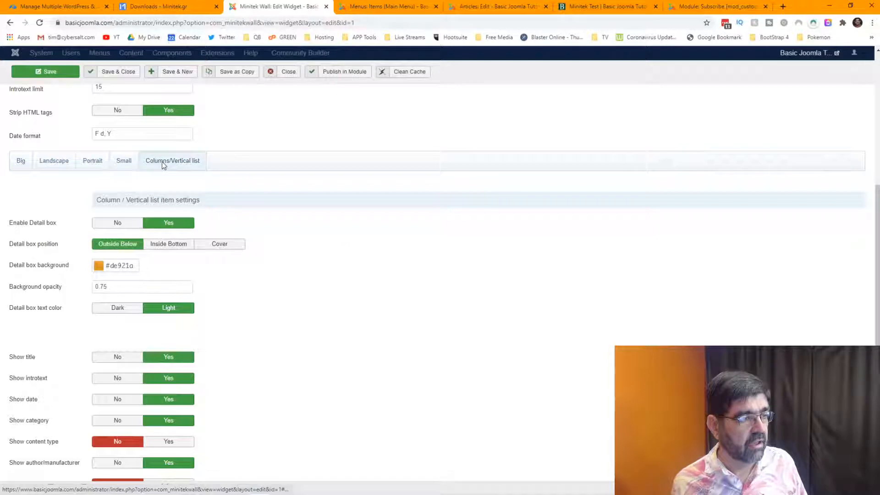
left_click(18, 163)
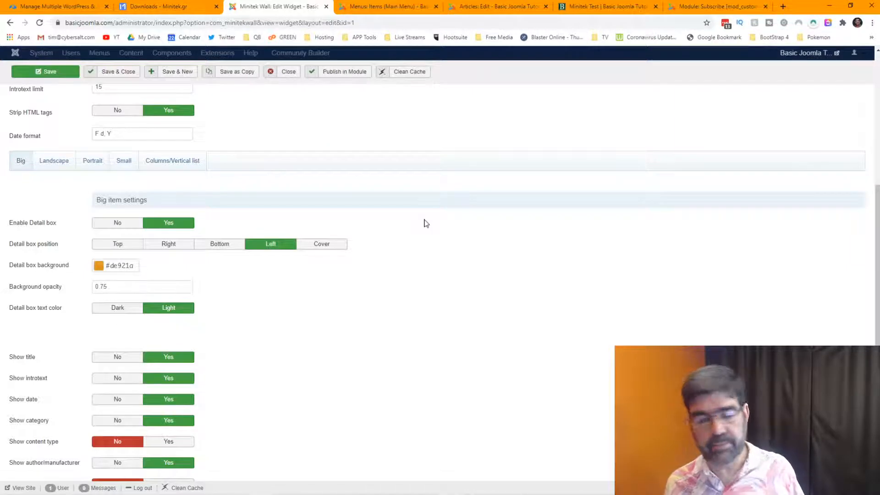
scroll(427, 223, "down", 2)
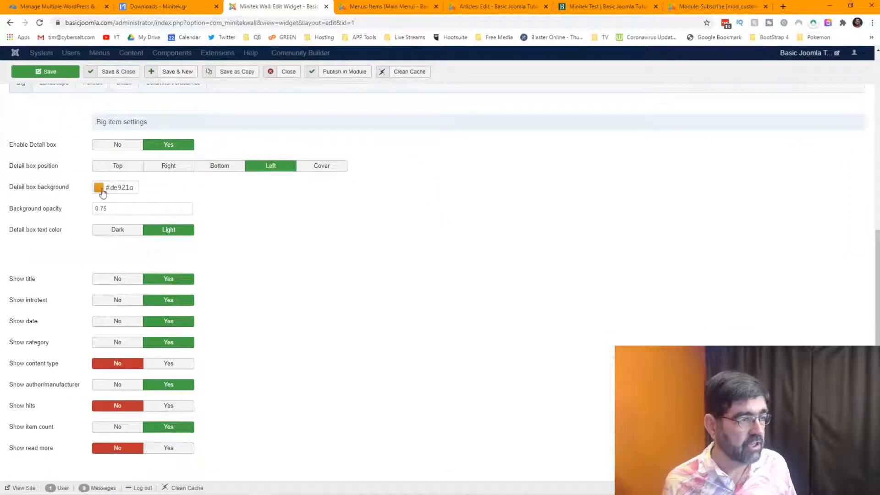
Set the big item detail box background to blue #1b1be0 with opacity 1 and save.
left_click(102, 192)
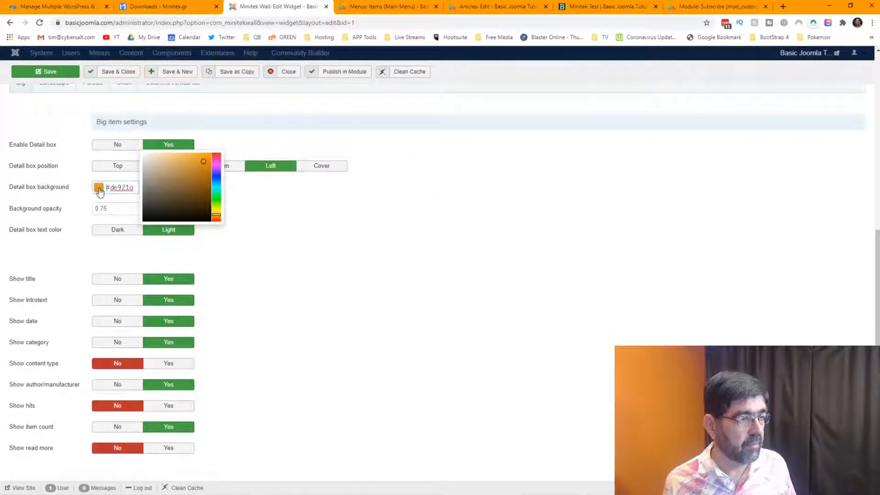
left_click(213, 175)
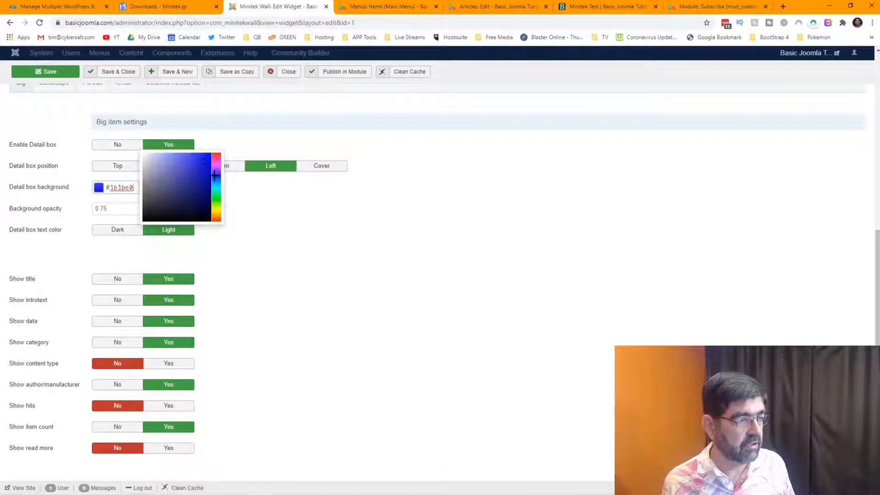
left_click(319, 206)
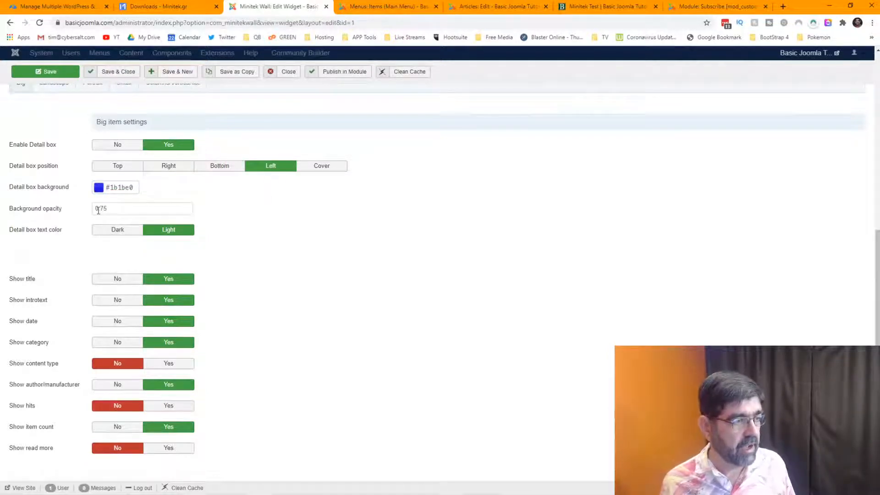
mouse_move(41, 214)
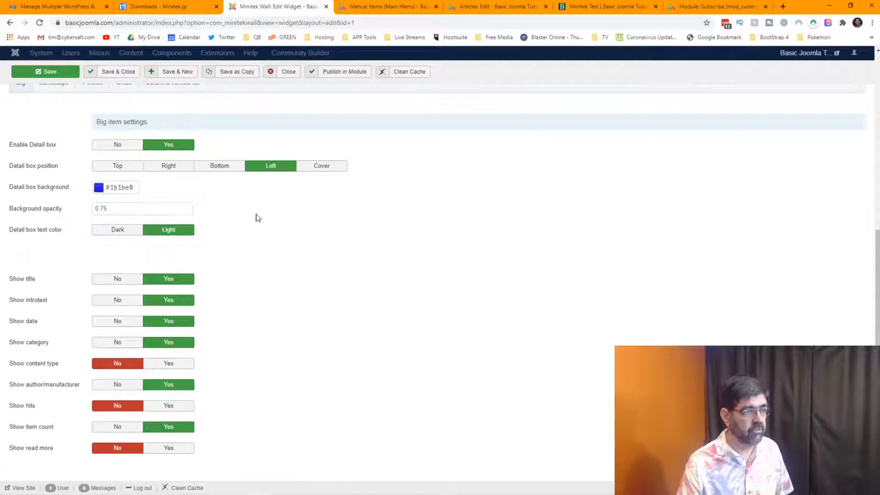
left_click_drag(118, 207, 65, 210)
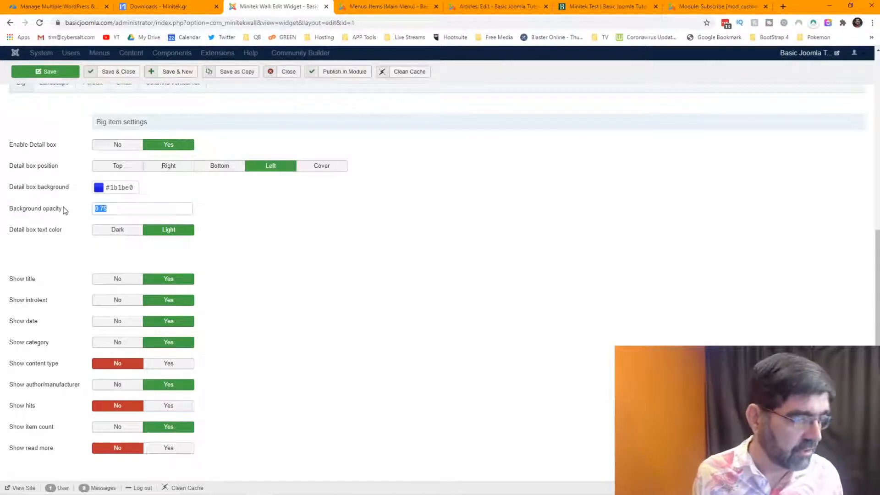
type("1")
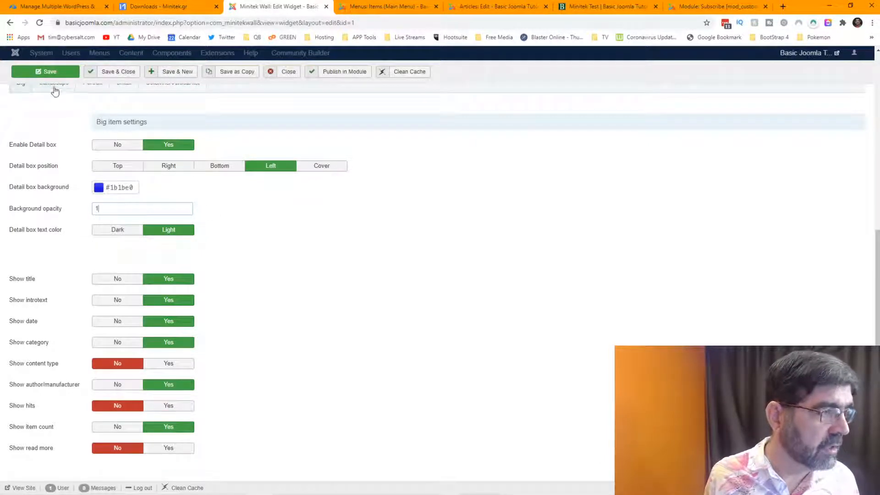
left_click(50, 72)
Reload the Minitek Test page and scroll to the big tiles' solid blue detail boxes.
left_click(589, 7)
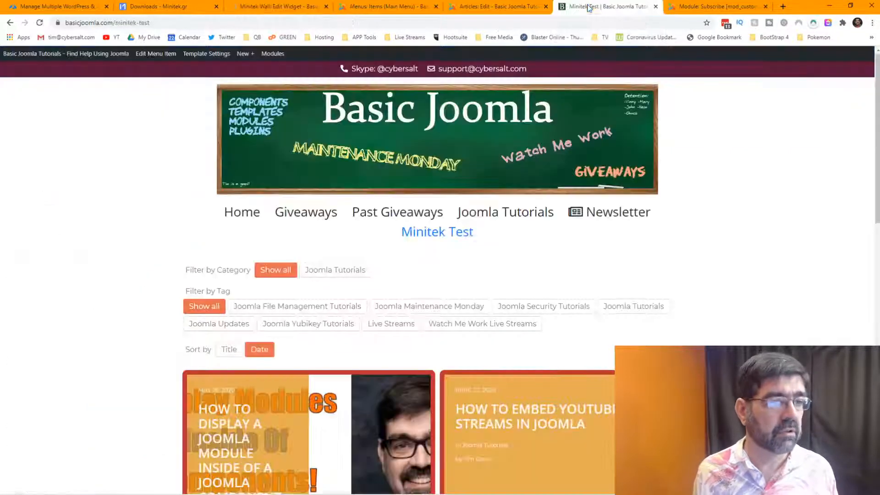
left_click(39, 23)
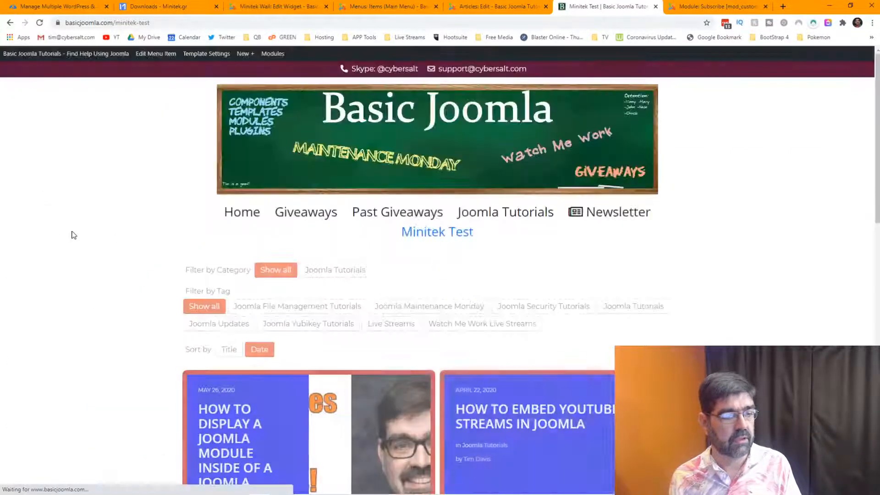
scroll(73, 235, "down", 4)
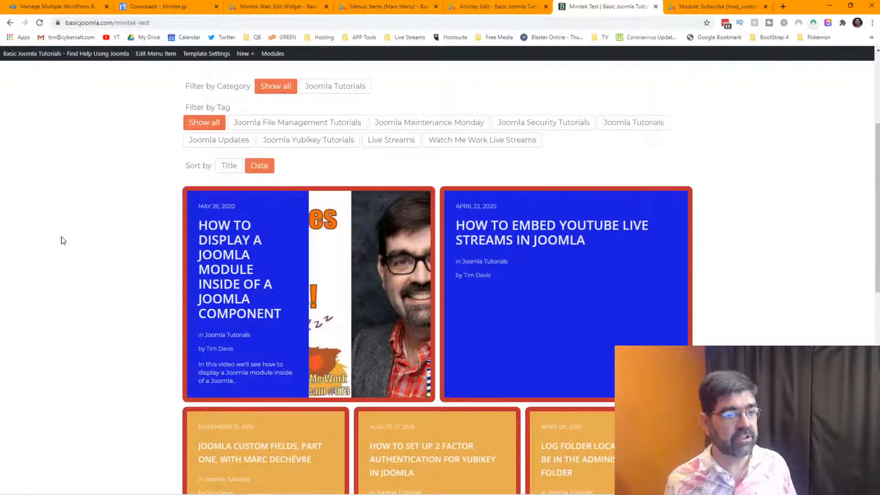
mouse_move(234, 249)
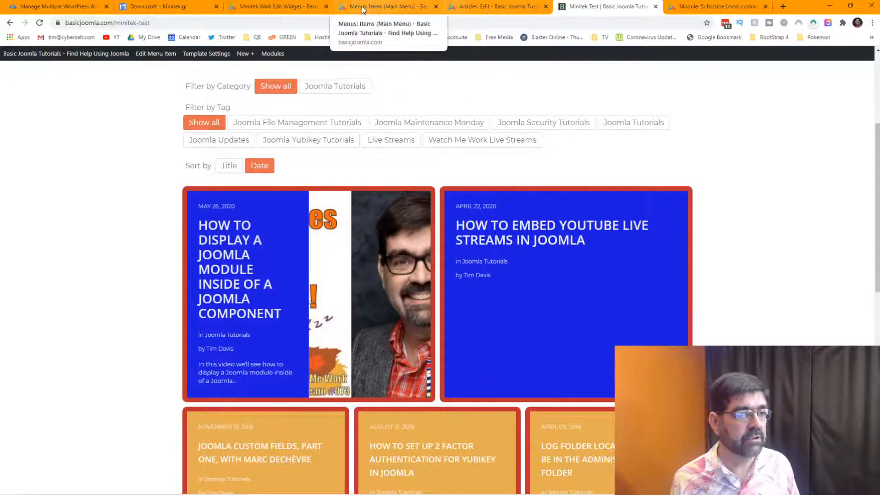
Set the Big item detail box background opacity to .5 and save the Minitek Wall widget.
left_click(282, 9)
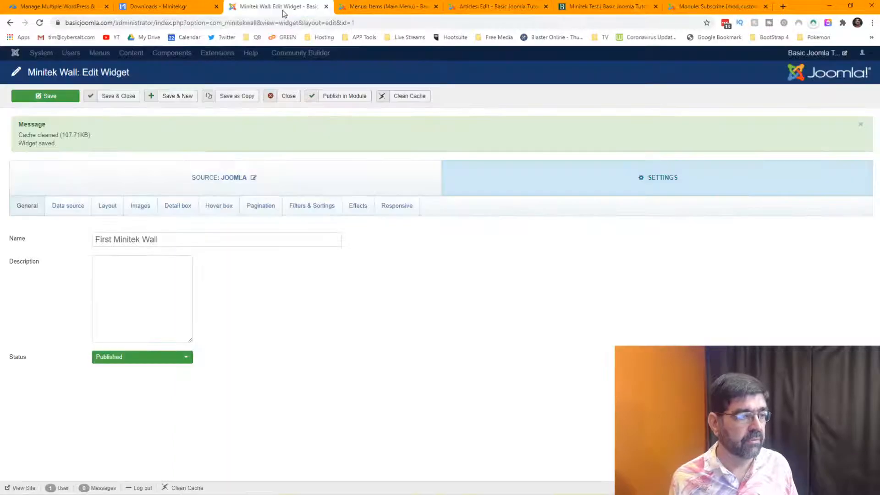
left_click(191, 206)
scroll(364, 245, "down", 4)
scroll(364, 246, "down", 2)
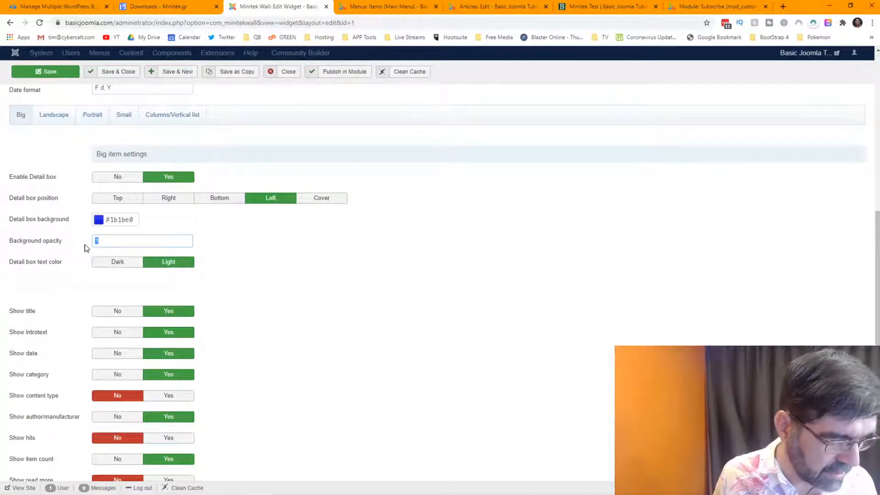
type("5")
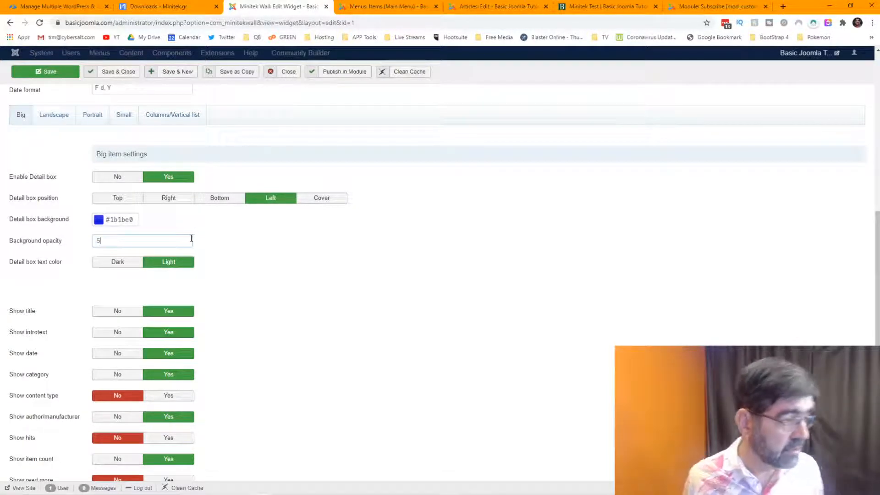
scroll(215, 281, "down", 1)
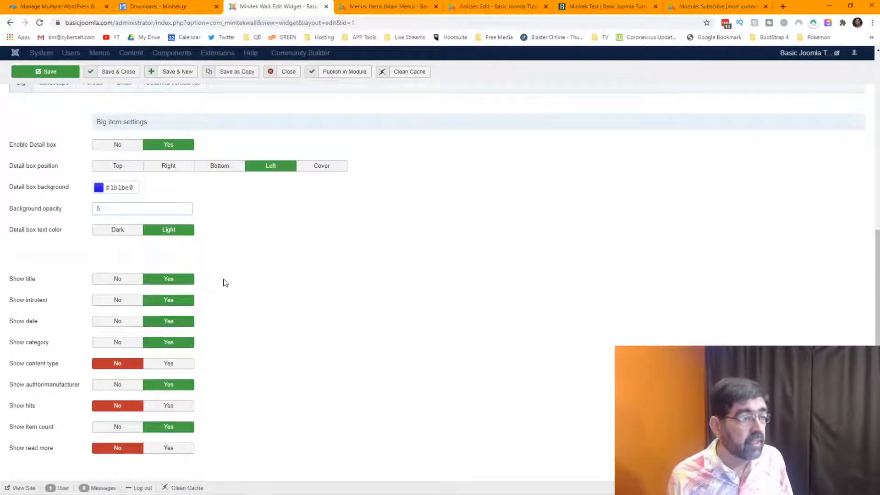
scroll(225, 282, "up", 4)
scroll(230, 281, "down", 4)
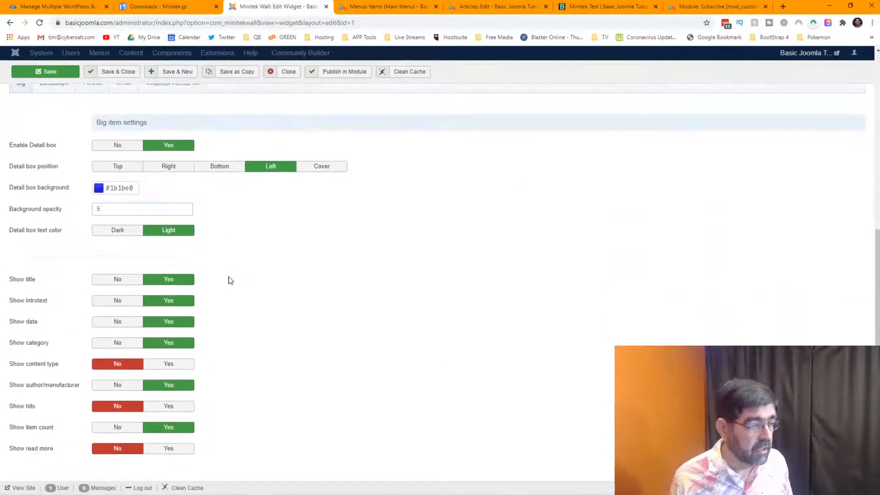
left_click(43, 76)
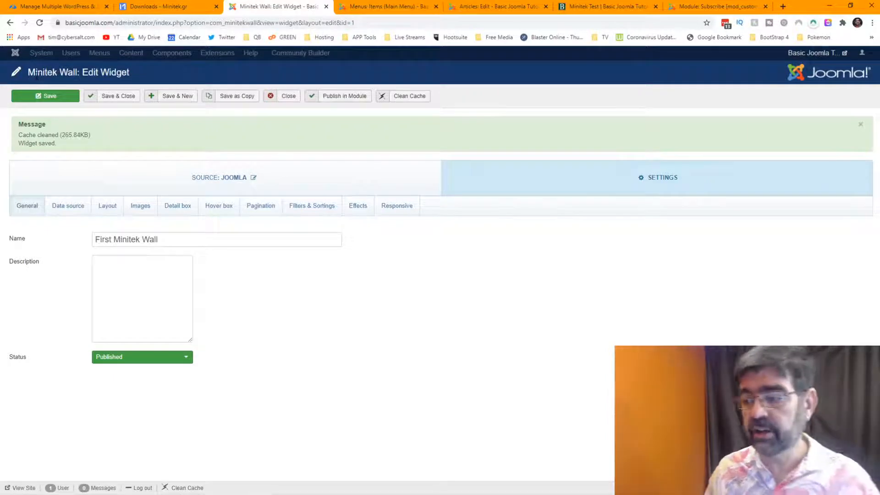
Preview the saved wall's cards on the Minitek Test page, then go back to the widget editor.
left_click(588, 6)
mouse_move(269, 272)
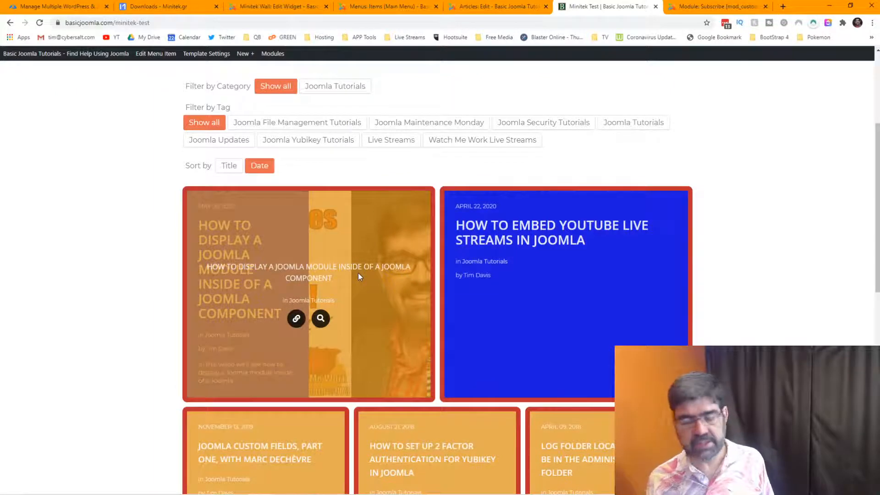
scroll(359, 273, "down", 5)
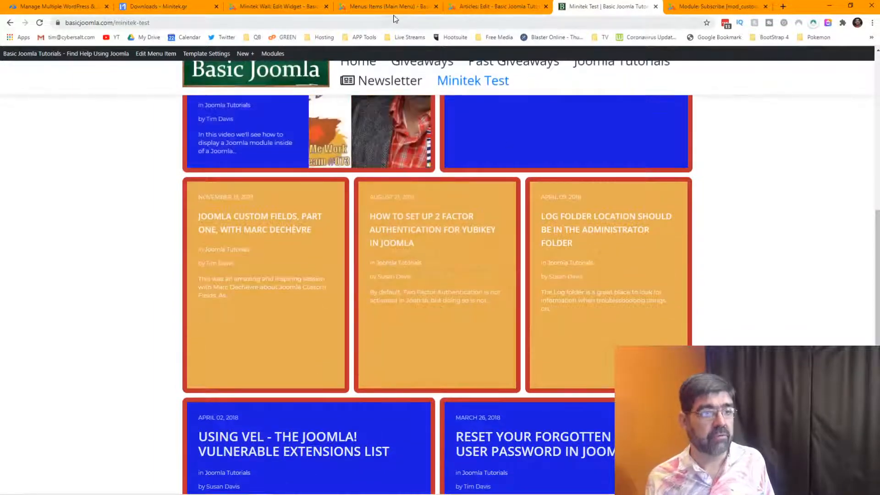
left_click(380, 10)
left_click(321, 8)
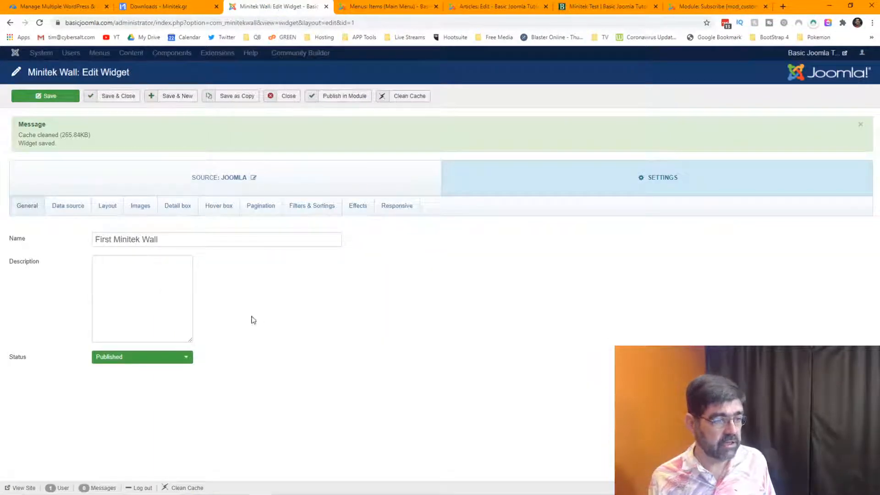
Scroll through the widget's Detail box settings.
left_click(167, 209)
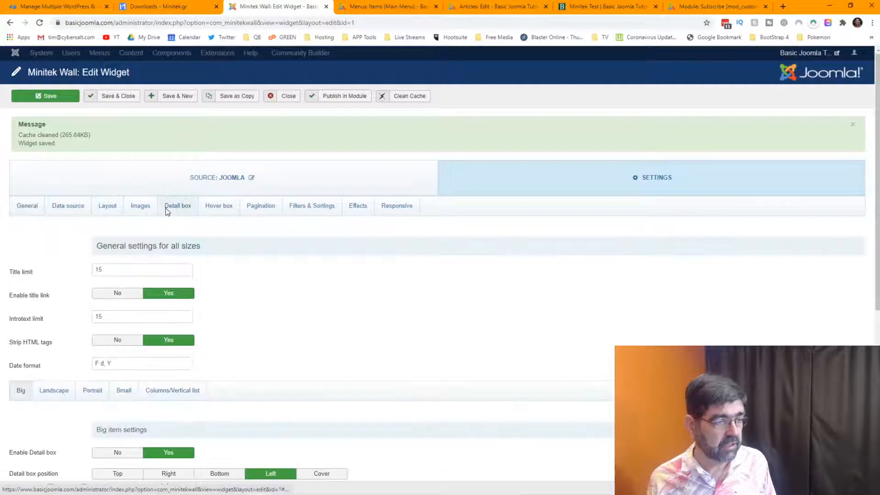
scroll(404, 310, "down", 5)
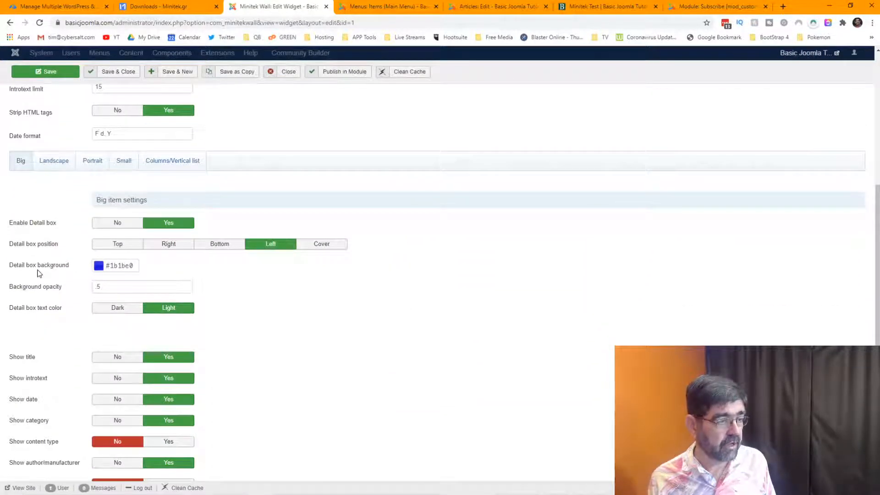
scroll(38, 274, "down", 2)
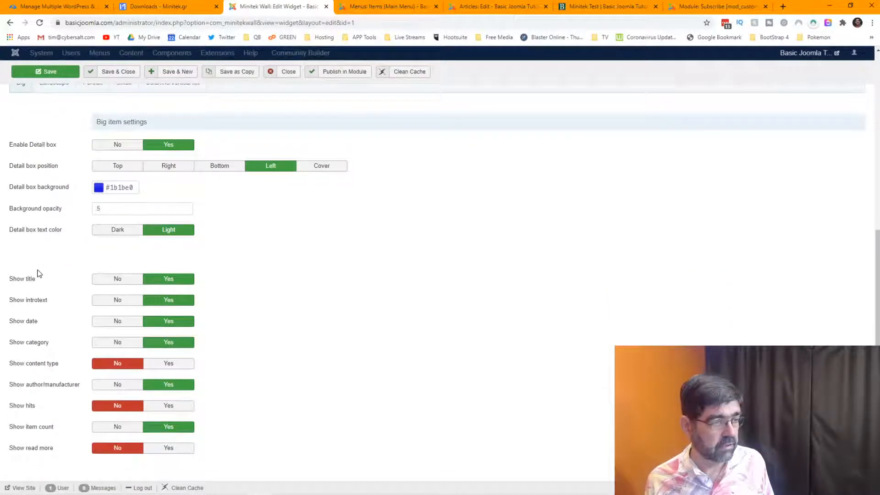
scroll(38, 274, "up", 7)
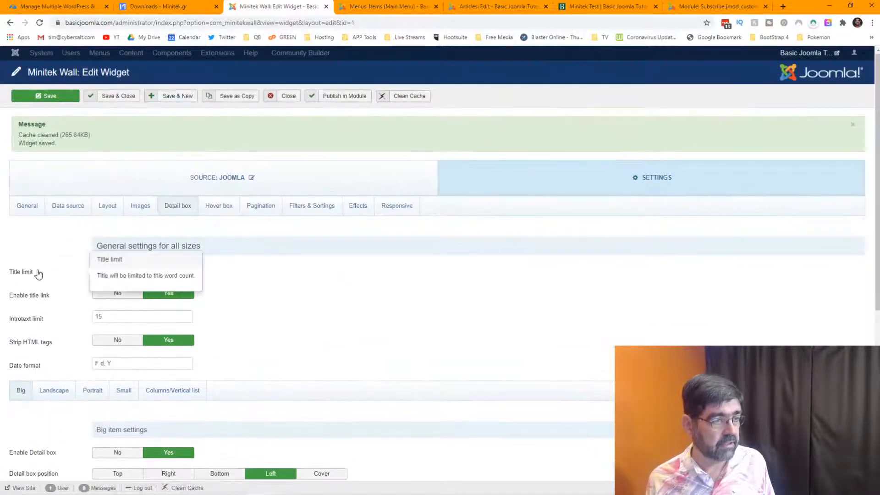
Change the Hover box background colour to dark green #136b25 and save the widget.
left_click(225, 209)
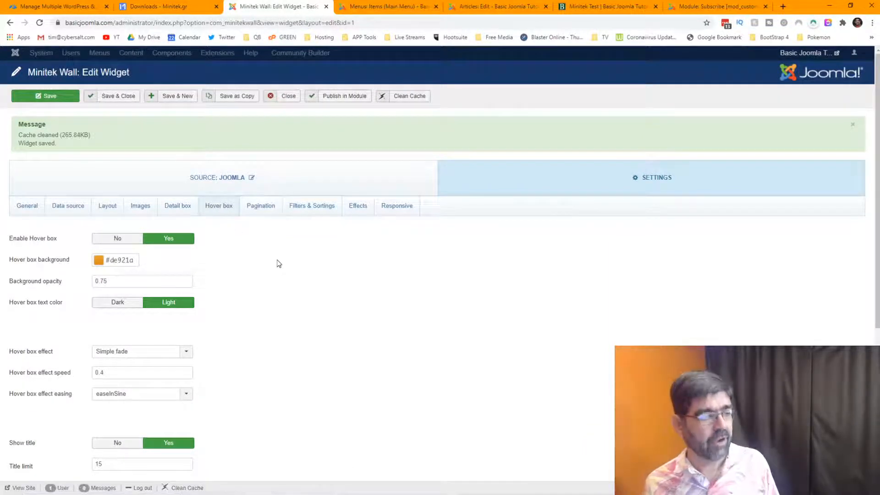
left_click(98, 262)
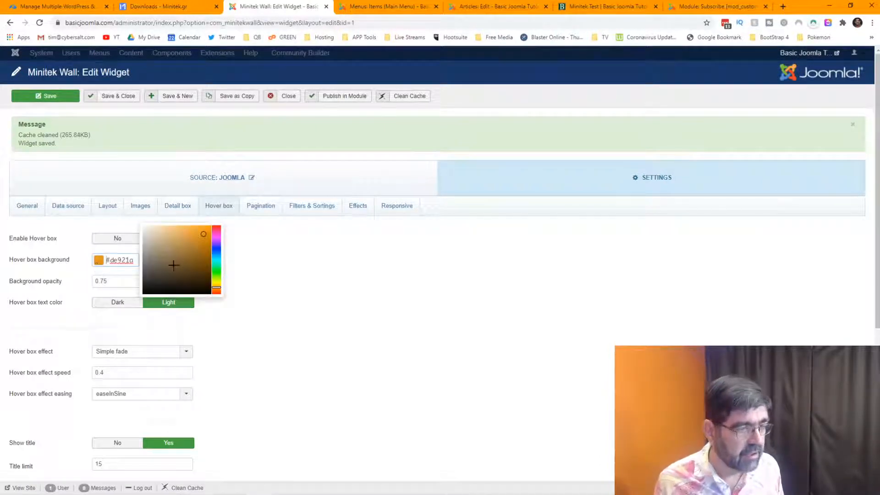
left_click_drag(204, 235, 183, 249)
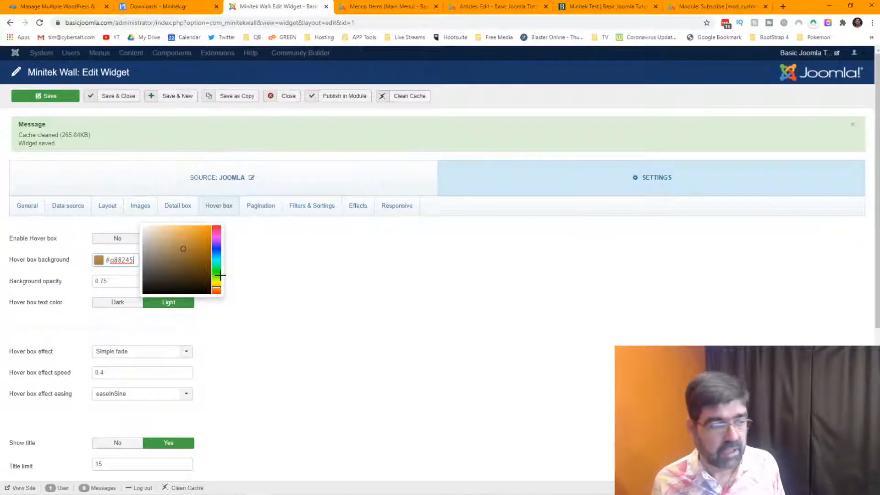
left_click(215, 268)
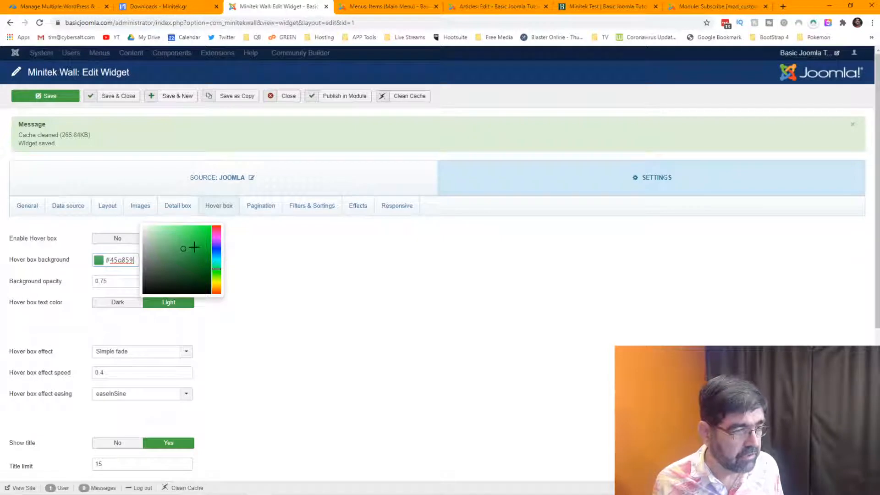
left_click_drag(185, 248, 199, 266)
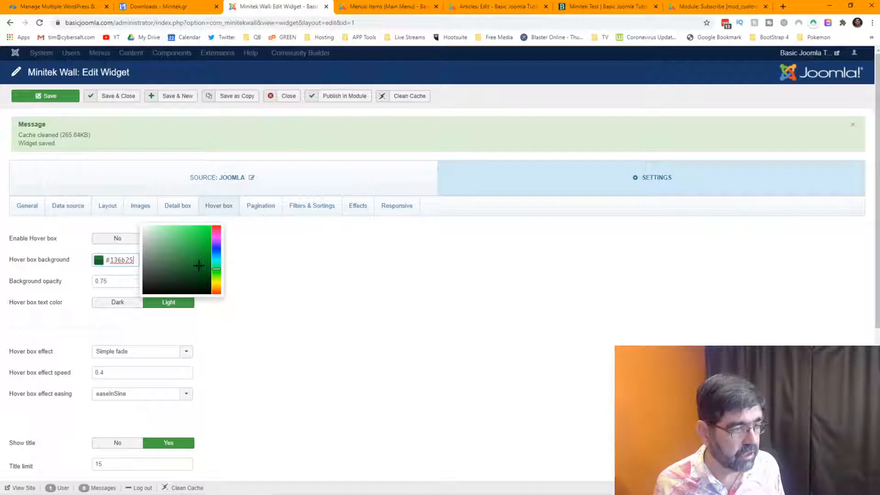
left_click(44, 294)
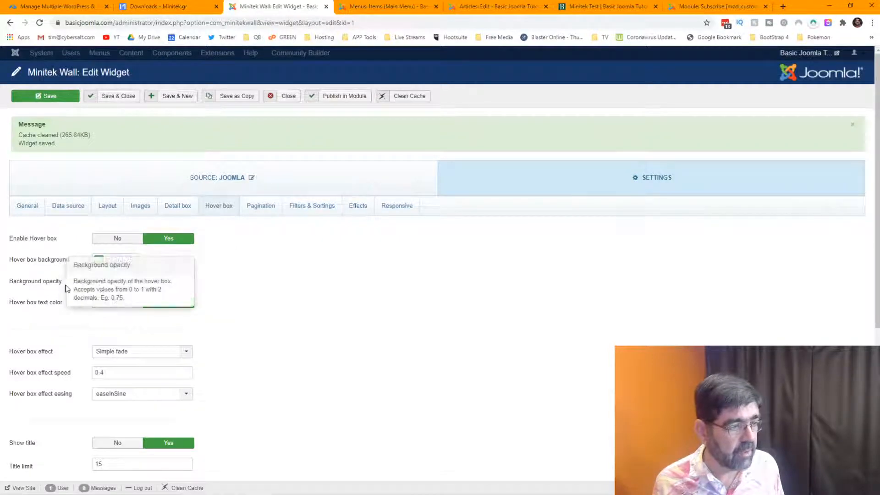
left_click(37, 98)
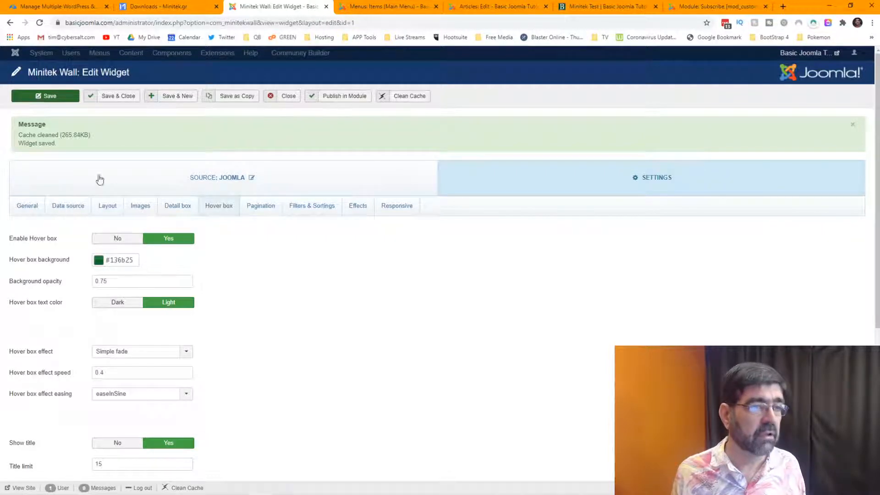
left_click(584, 5)
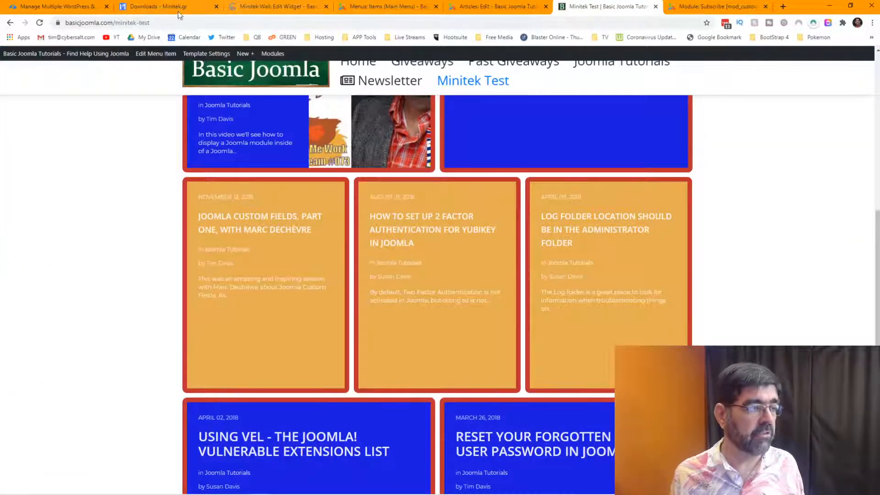
left_click(39, 23)
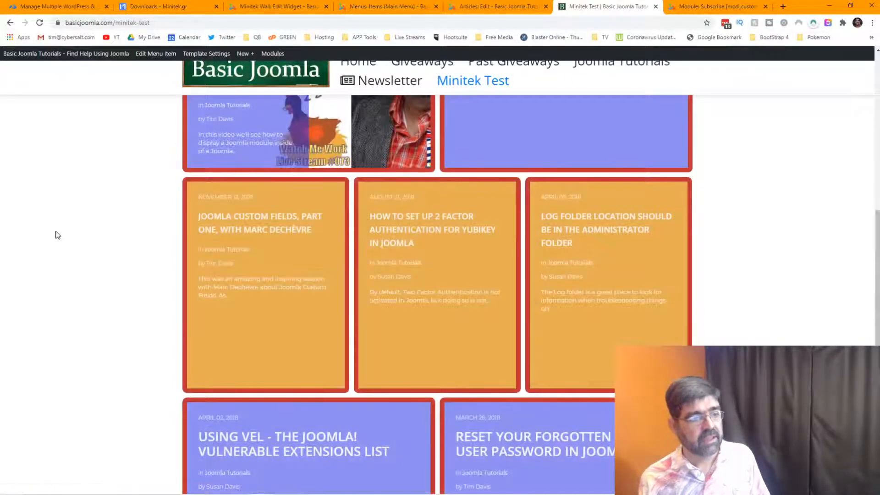
scroll(56, 235, "up", 7)
scroll(55, 236, "down", 3)
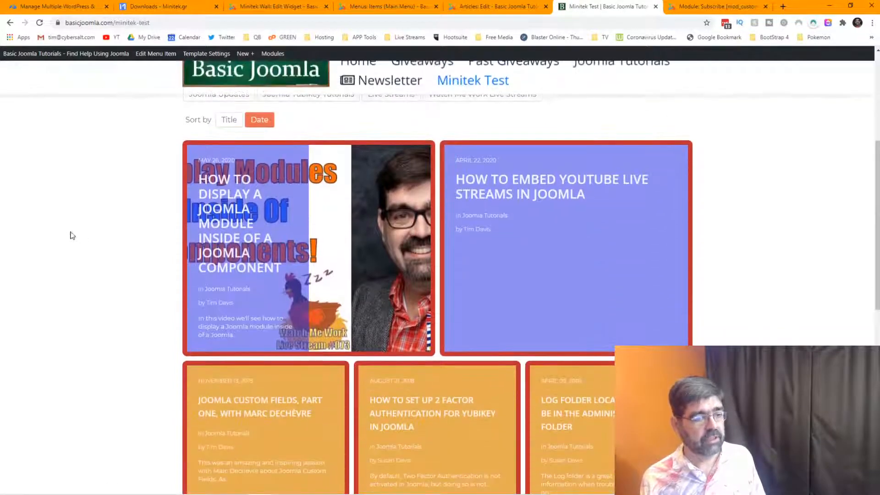
mouse_move(237, 237)
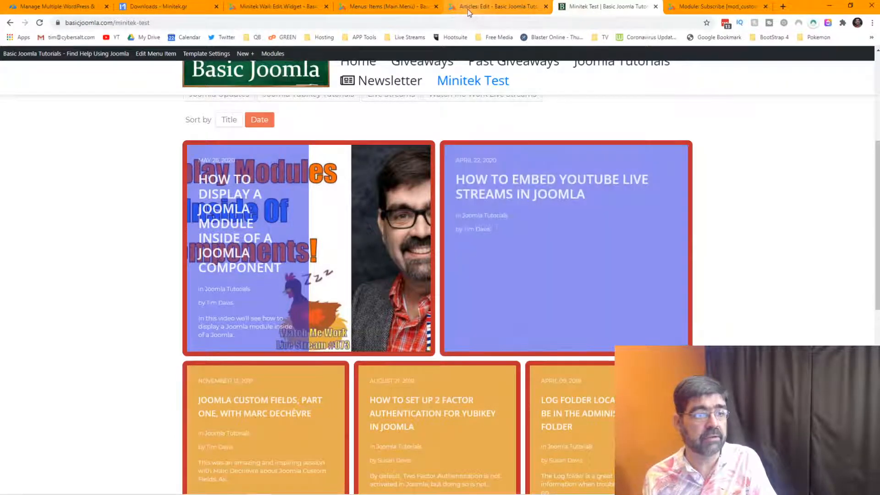
left_click(296, 10)
Set the Portrait detail box background to pink-red #e01b60, then view the Minitek Test page.
left_click(175, 206)
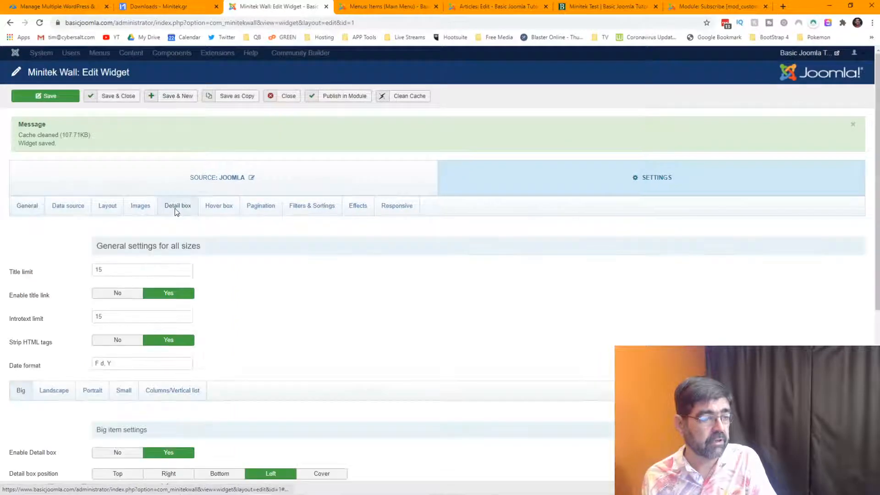
scroll(385, 277, "down", 1)
scroll(387, 276, "down", 3)
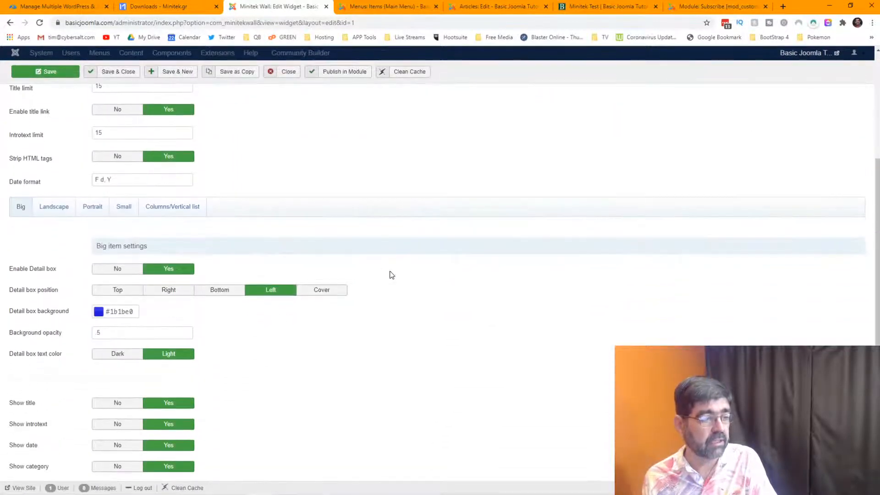
left_click(63, 212)
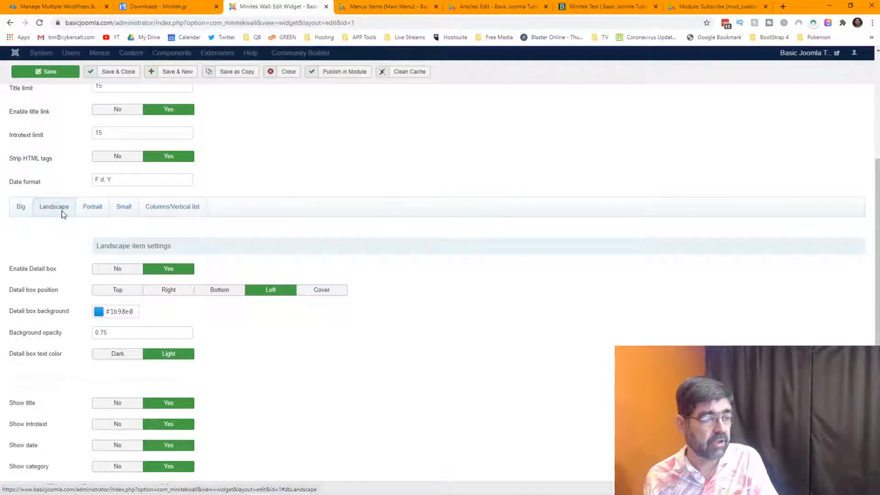
left_click(99, 215)
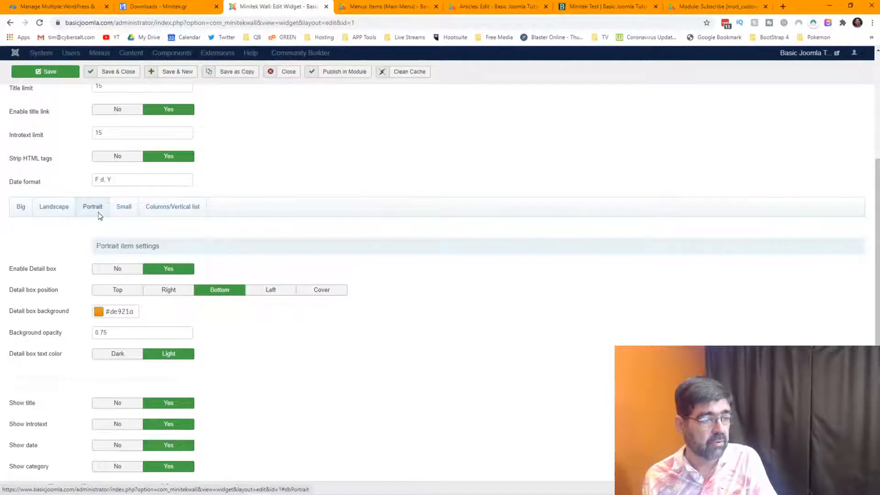
left_click(99, 311)
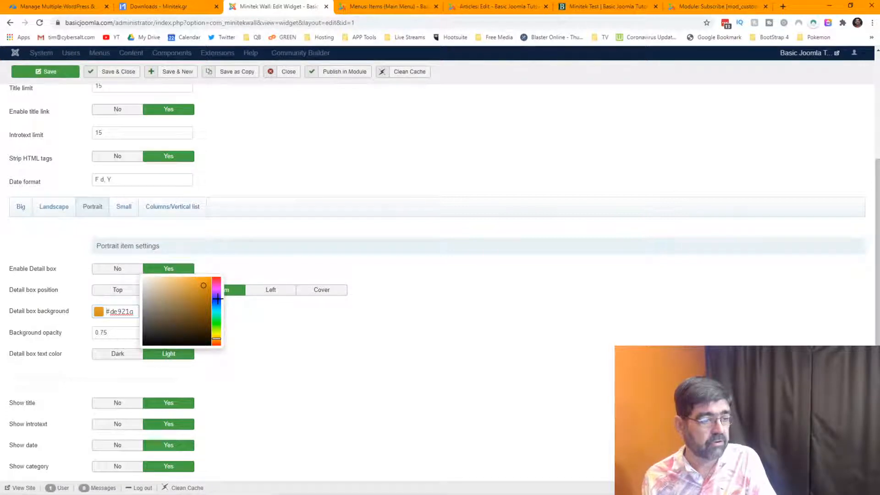
left_click(216, 280)
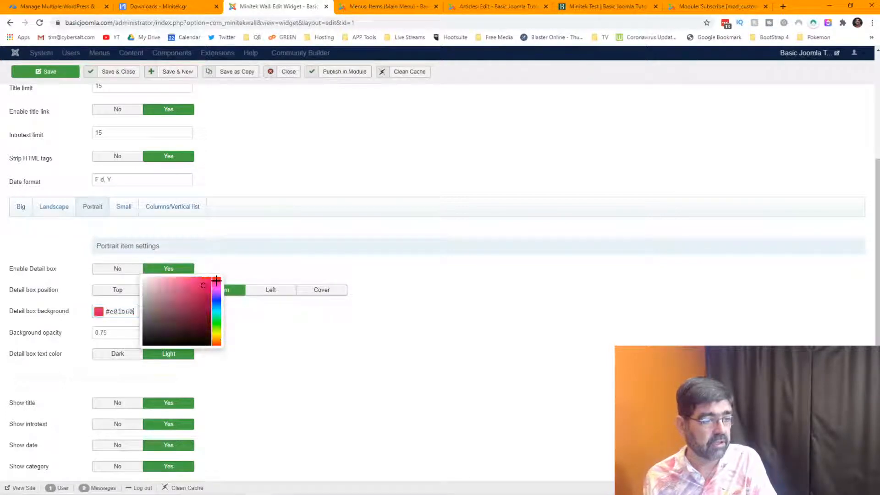
left_click(240, 267)
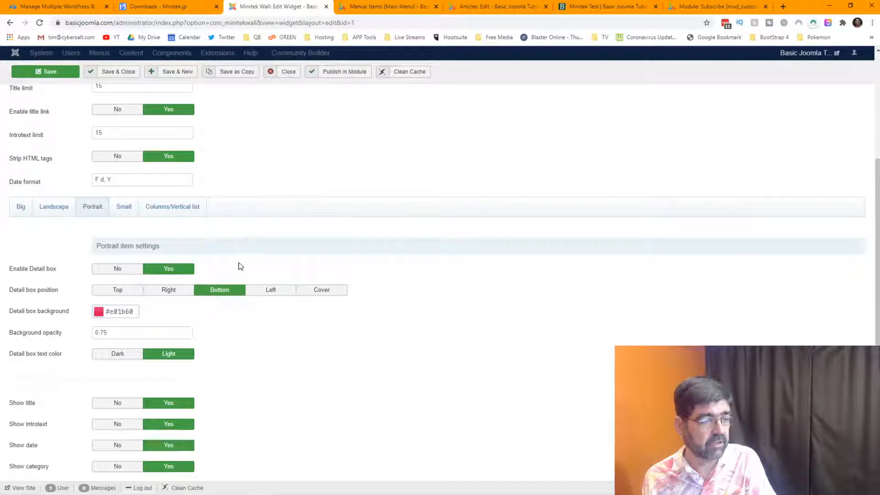
left_click(567, 8)
Reload the Minitek Test page, scroll through the cards, and return to the widget editor.
left_click(39, 22)
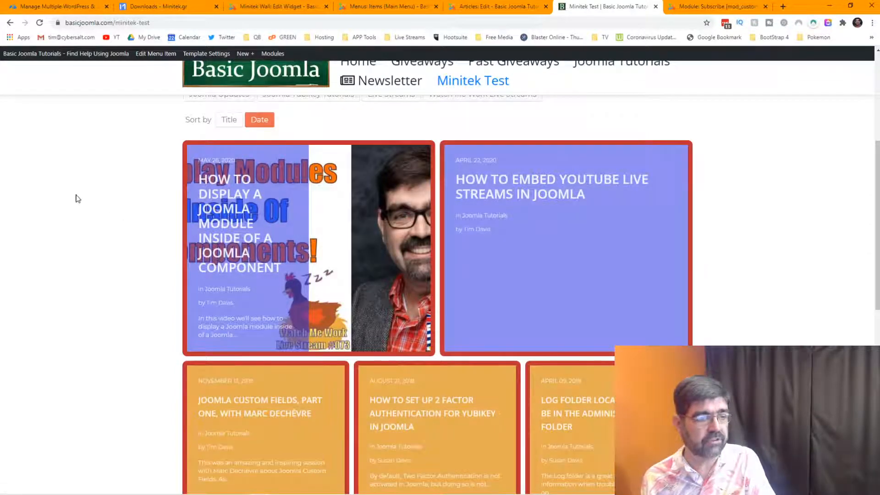
scroll(77, 197, "down", 5)
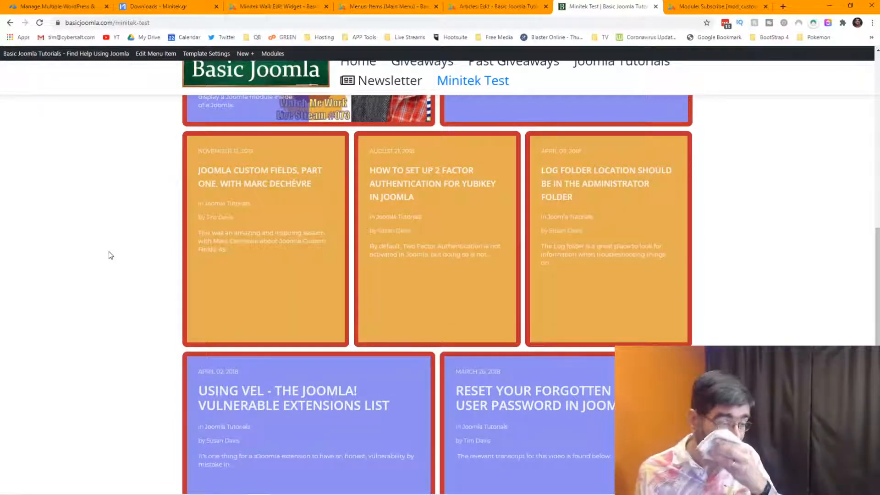
scroll(109, 254, "up", 2)
scroll(110, 256, "up", 4)
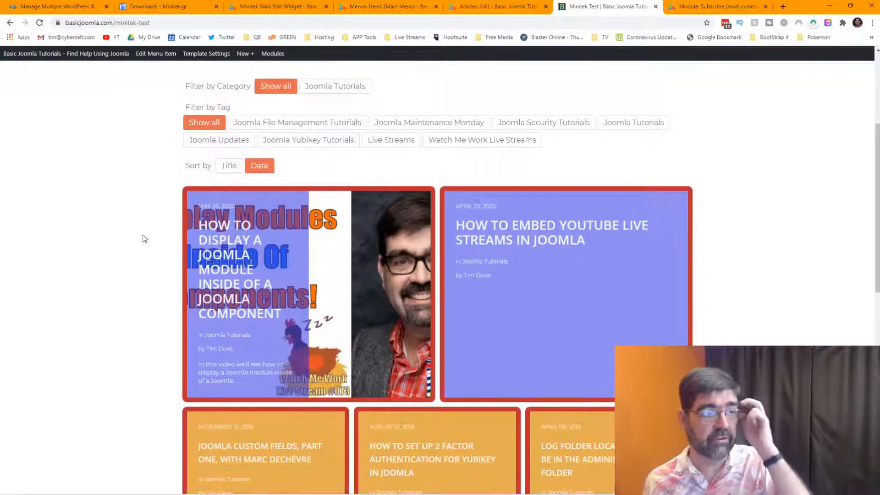
left_click(271, 6)
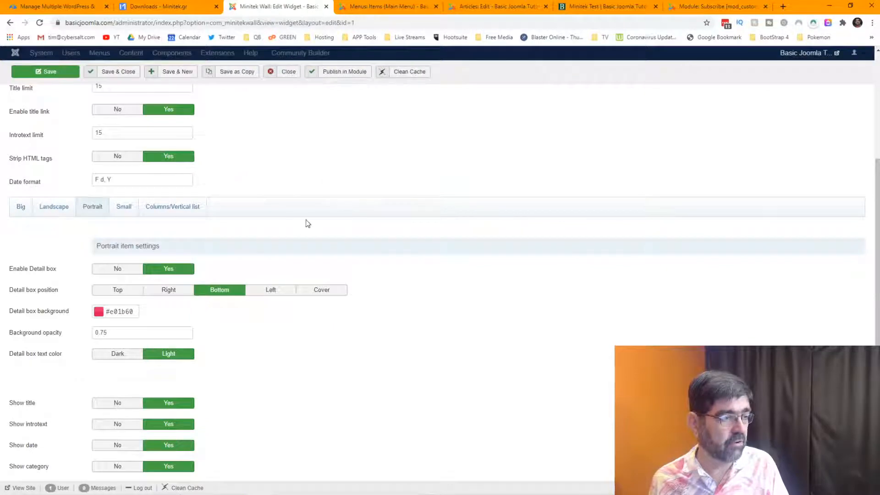
Scroll the widget settings and look over the Hover box options.
scroll(312, 219, "up", 4)
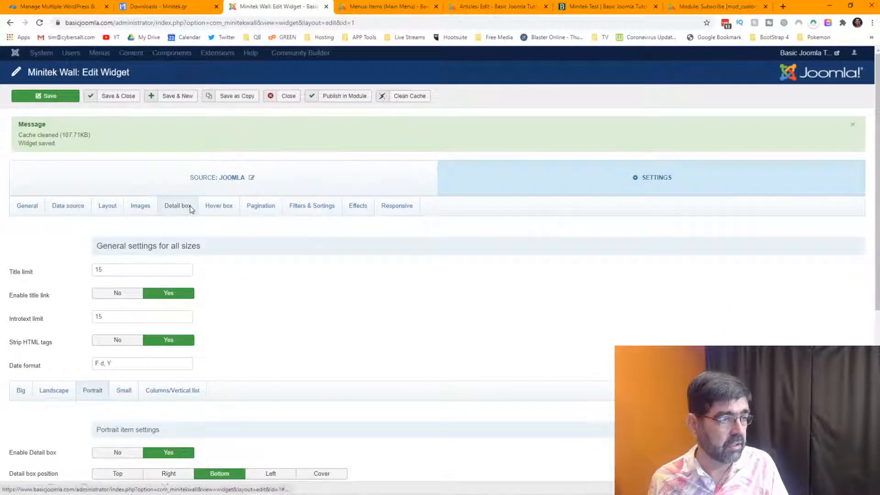
scroll(252, 262, "down", 5)
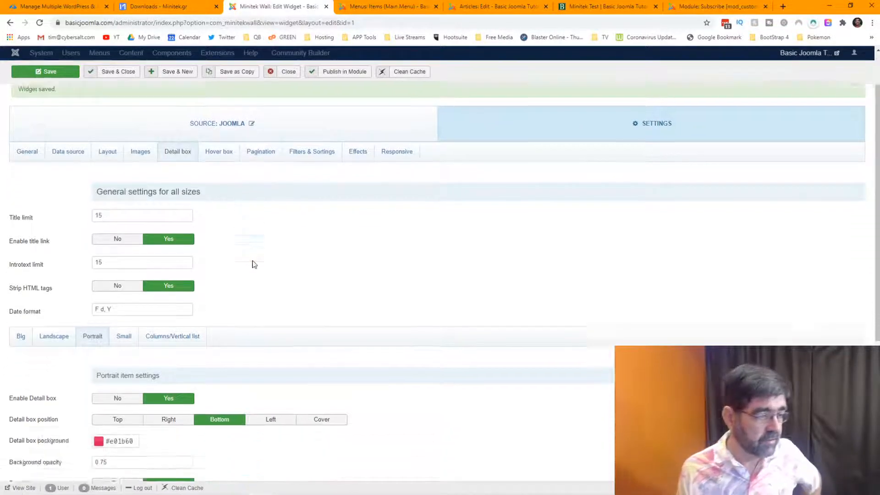
scroll(255, 265, "down", 2)
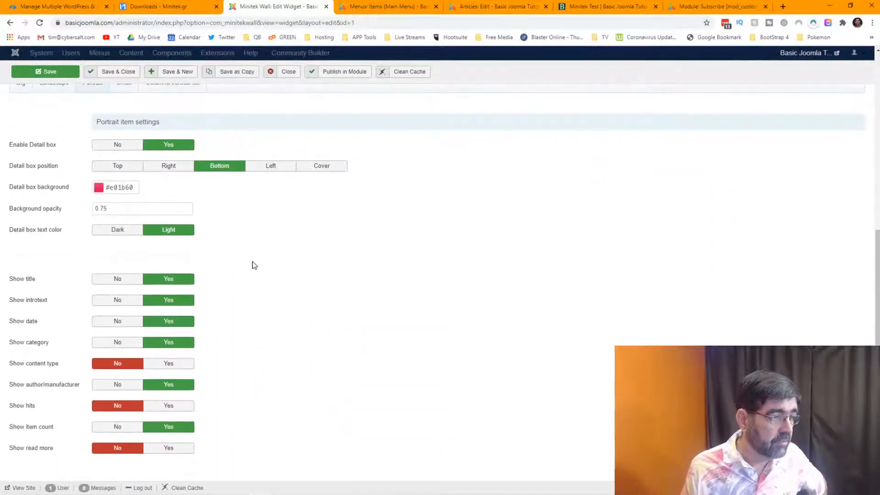
scroll(253, 263, "up", 5)
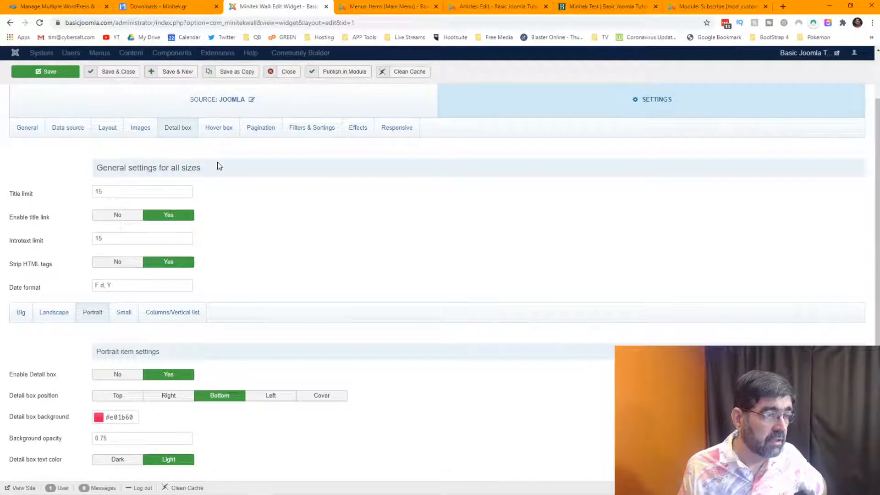
left_click(226, 136)
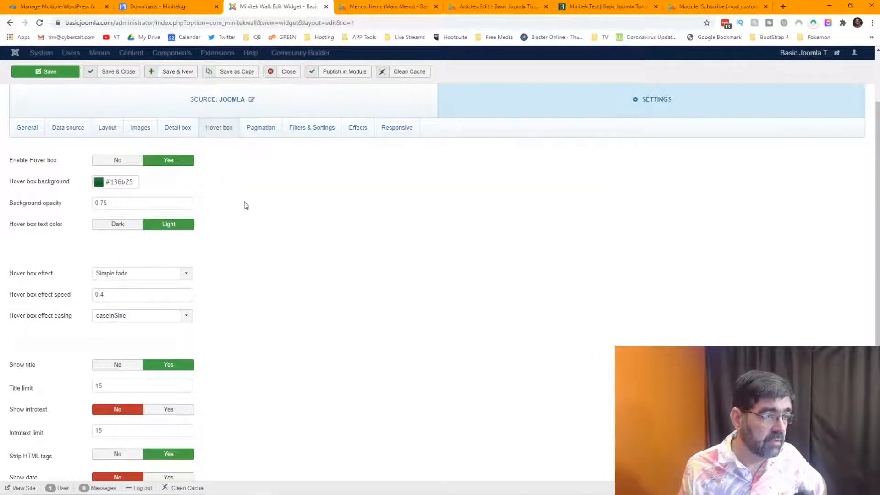
scroll(246, 206, "down", 1)
scroll(247, 206, "down", 4)
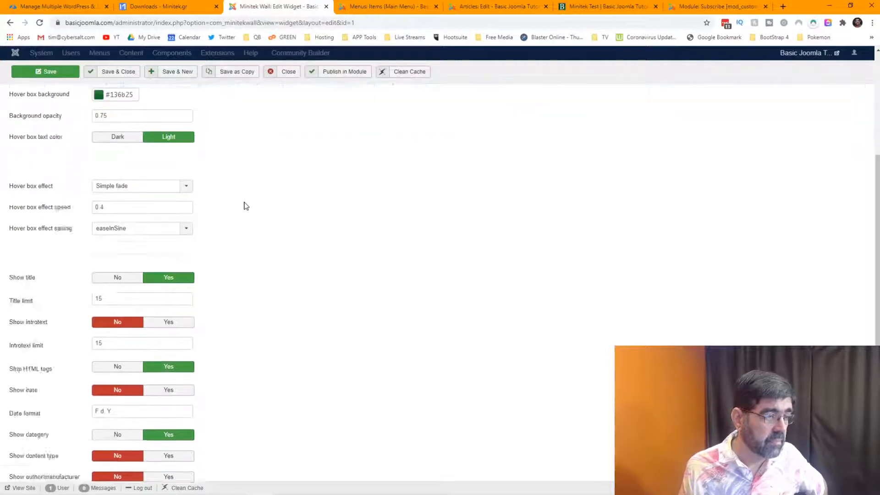
scroll(246, 206, "up", 6)
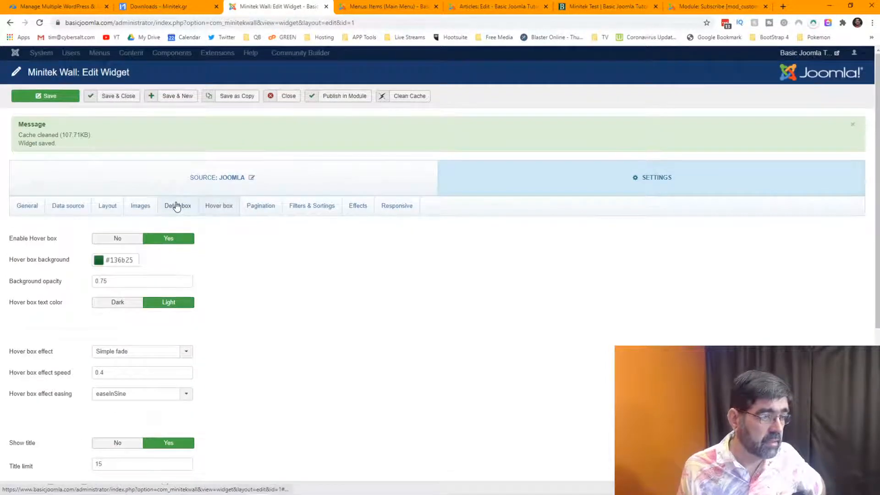
Check the Columns/Vertical list detail box settings, then view the front-end Minitek Test wall.
left_click(176, 205)
scroll(300, 252, "down", 6)
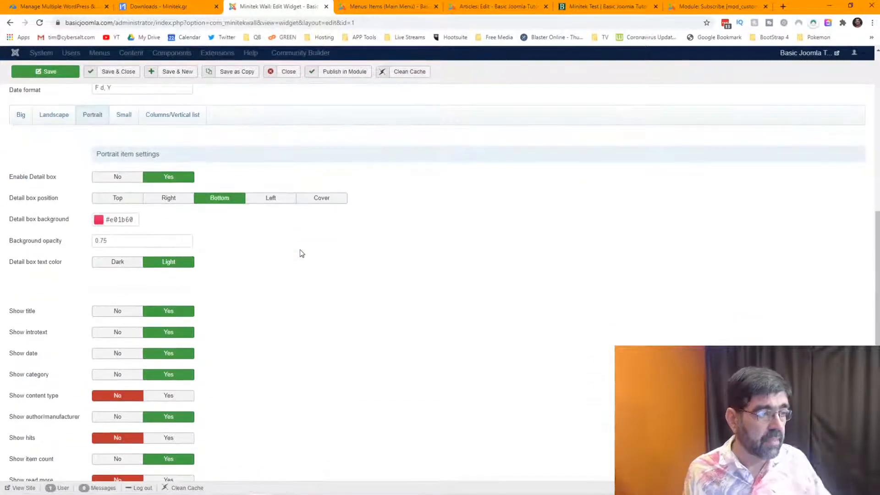
left_click(188, 118)
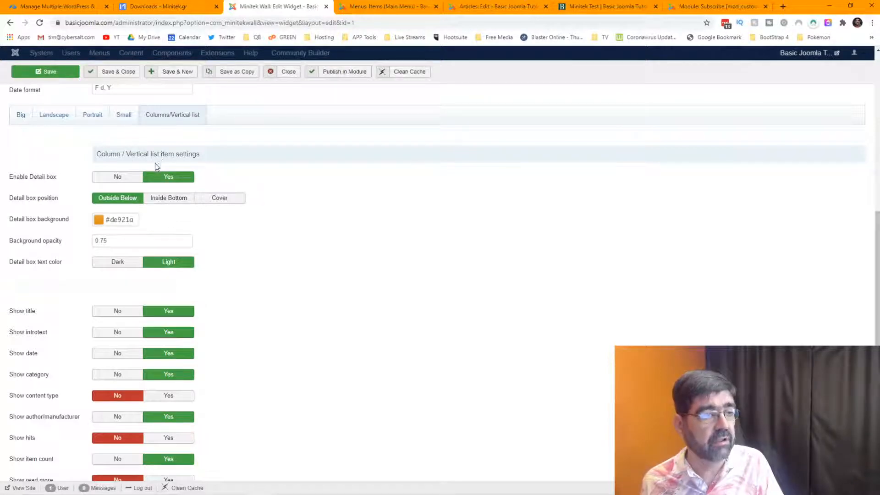
left_click(594, 8)
scroll(564, 195, "down", 5)
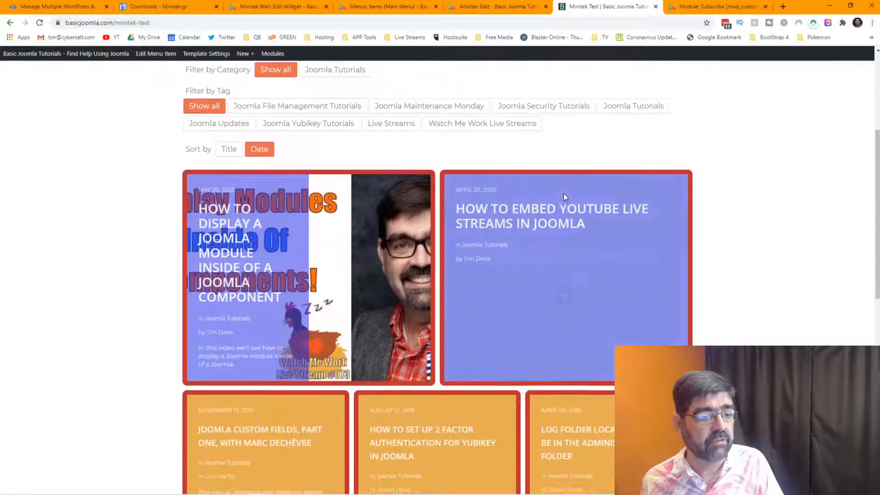
scroll(563, 193, "up", 3)
scroll(563, 193, "down", 3)
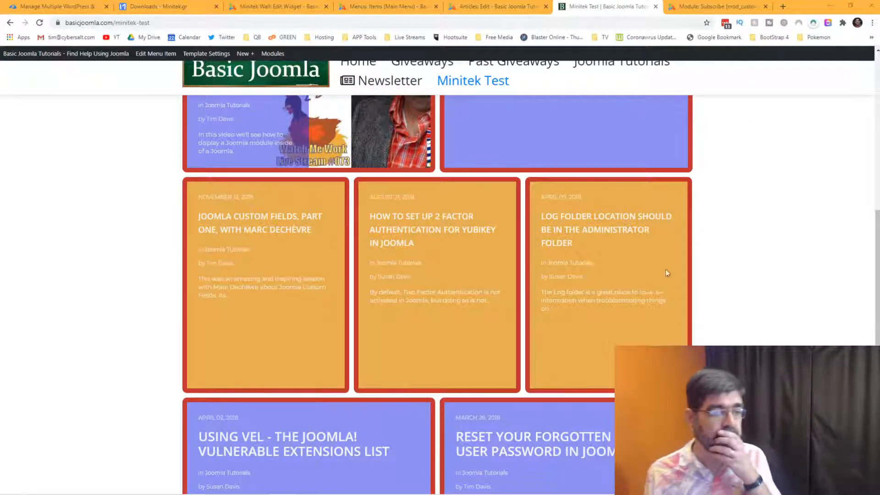
mouse_move(668, 224)
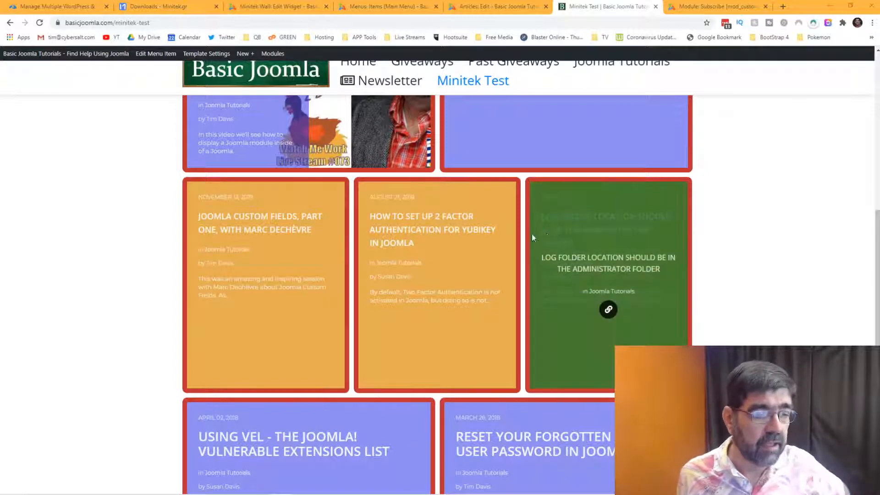
scroll(321, 348, "down", 4)
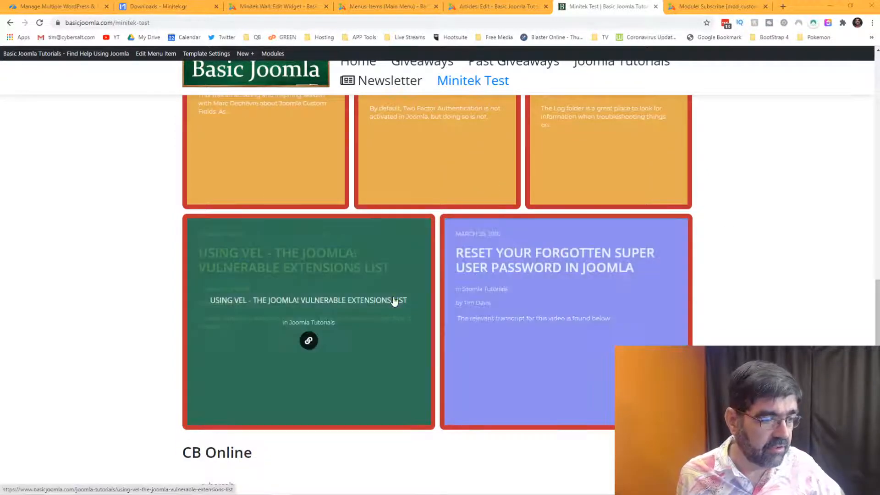
scroll(581, 359, "up", 7)
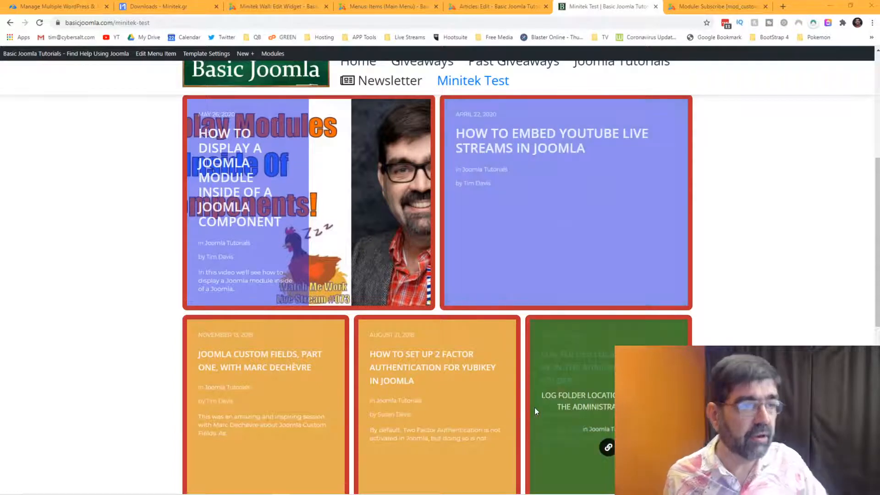
Change the Columns/Vertical list detail box background from #de921a to yellow #e0e01b and save.
left_click(263, 6)
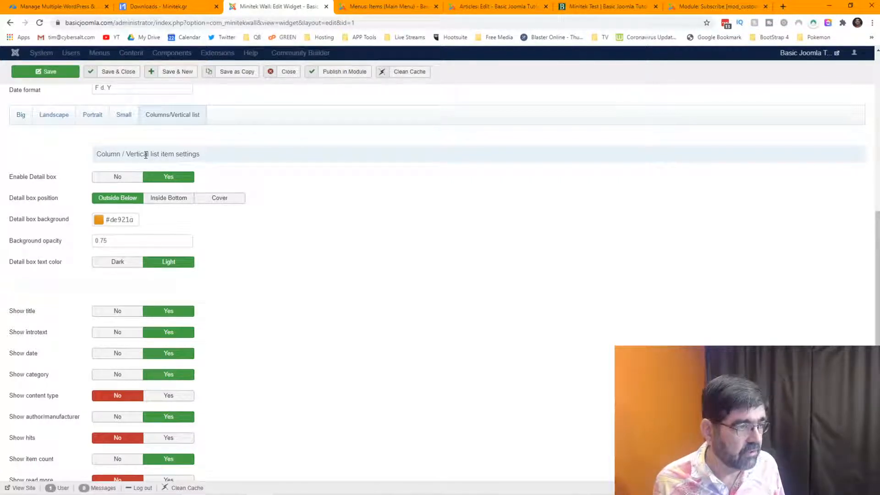
left_click(99, 220)
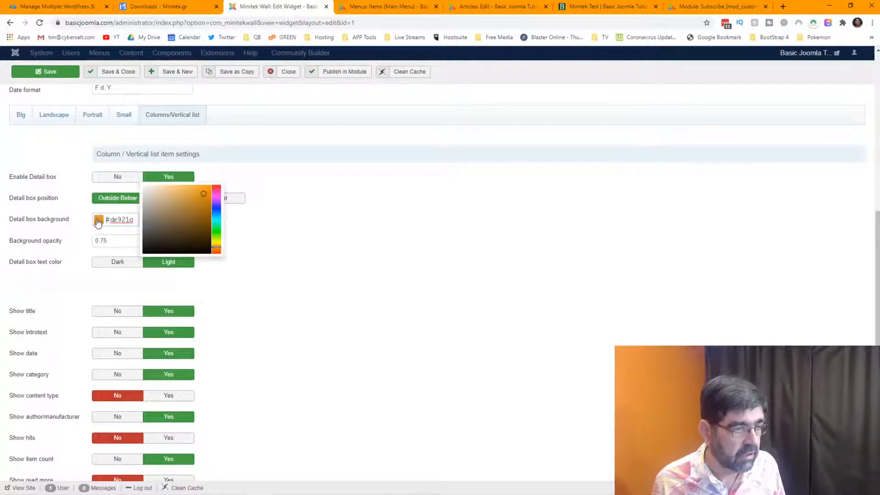
left_click(217, 242)
left_click(69, 75)
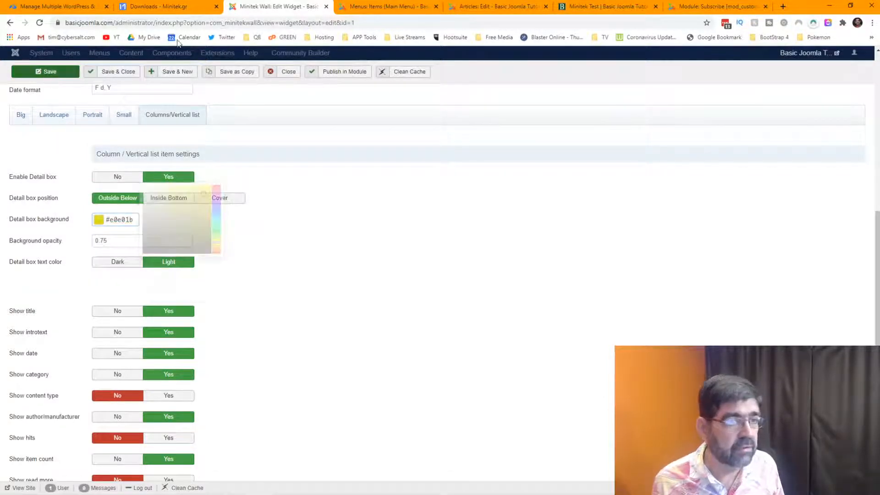
Reload the front-end Minitek Test wall and scroll to check the tile colours.
left_click(588, 9)
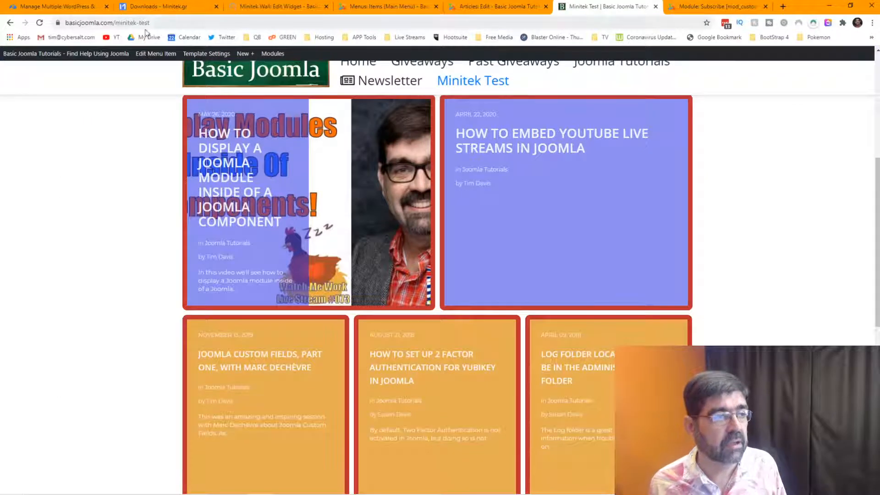
left_click(40, 23)
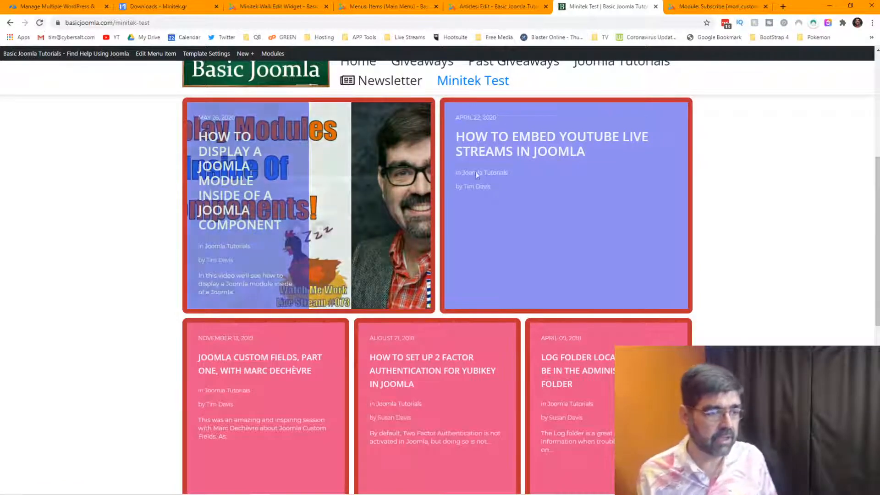
scroll(505, 175, "down", 5)
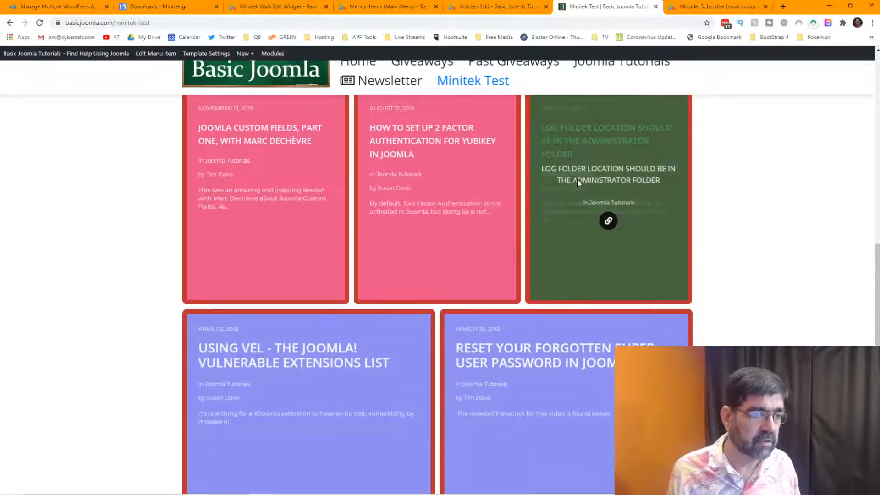
scroll(576, 180, "up", 2)
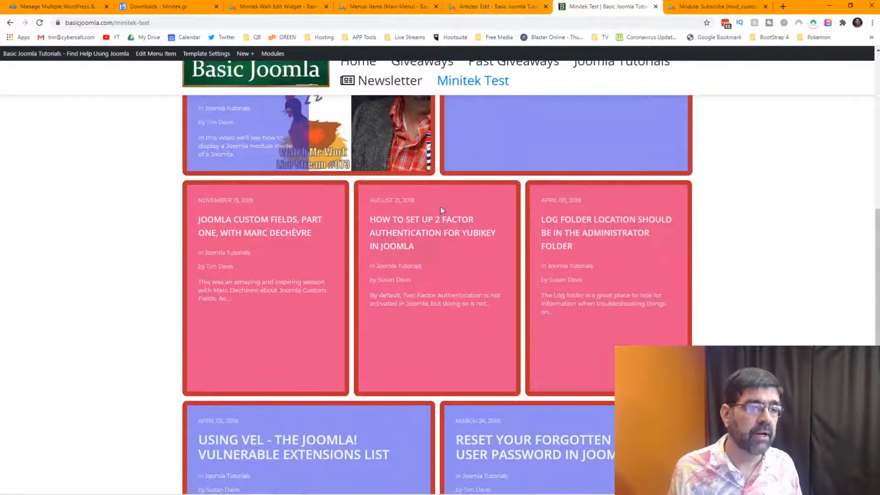
Show the Portrait item detail box settings in the widget editor.
left_click(270, 6)
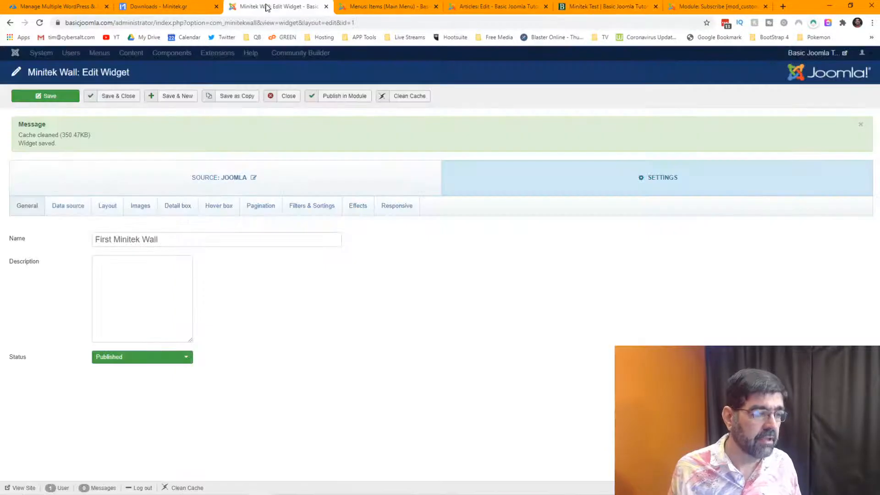
left_click(183, 213)
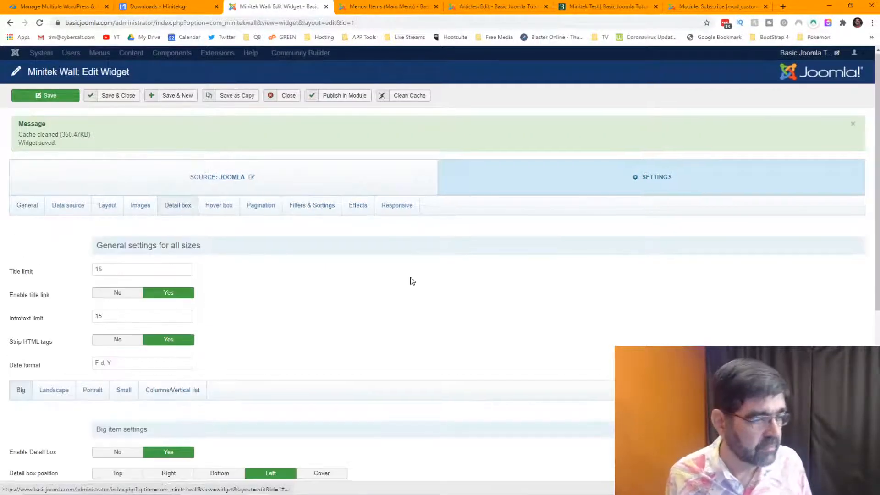
scroll(413, 271, "down", 5)
left_click(97, 161)
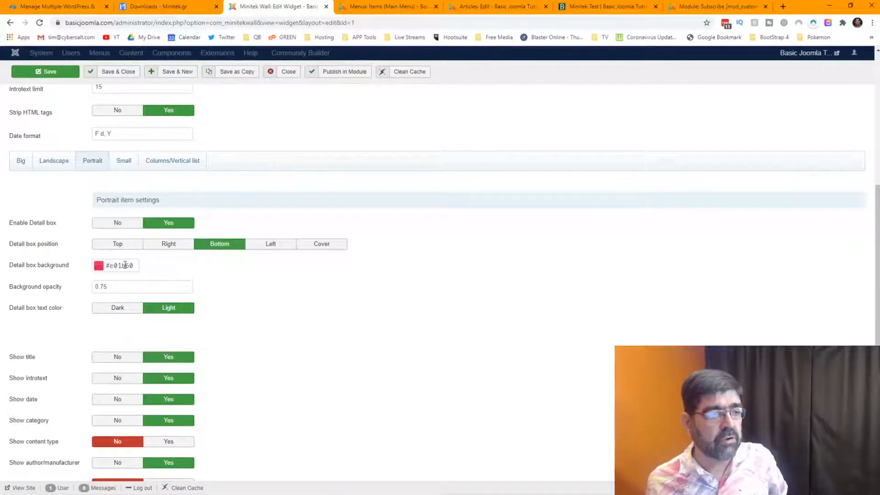
Glance at the front-end wall, then bring up the Big item detail box settings (#1b1be0, opacity 5).
left_click(697, 7)
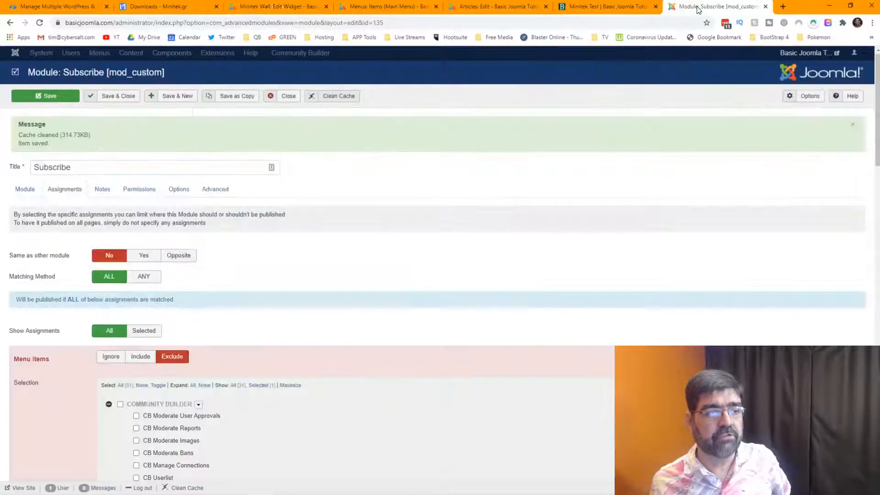
left_click(614, 8)
scroll(2, 488, "up", 2)
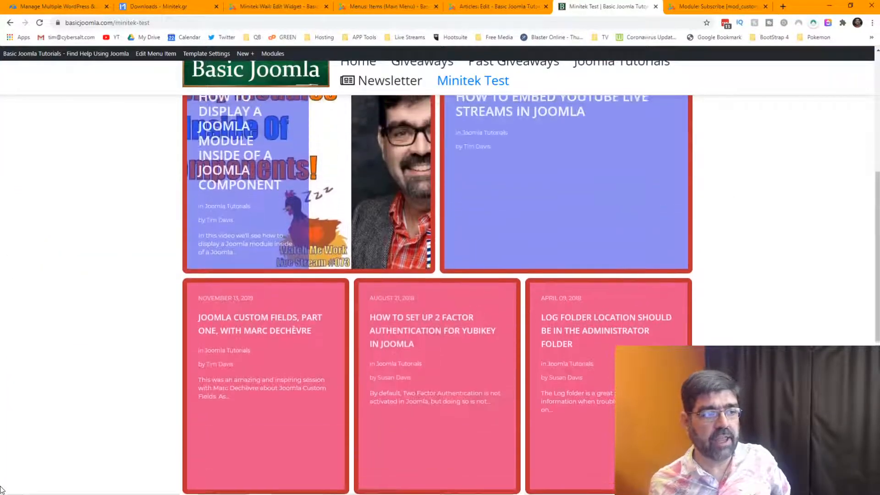
scroll(1, 489, "up", 1)
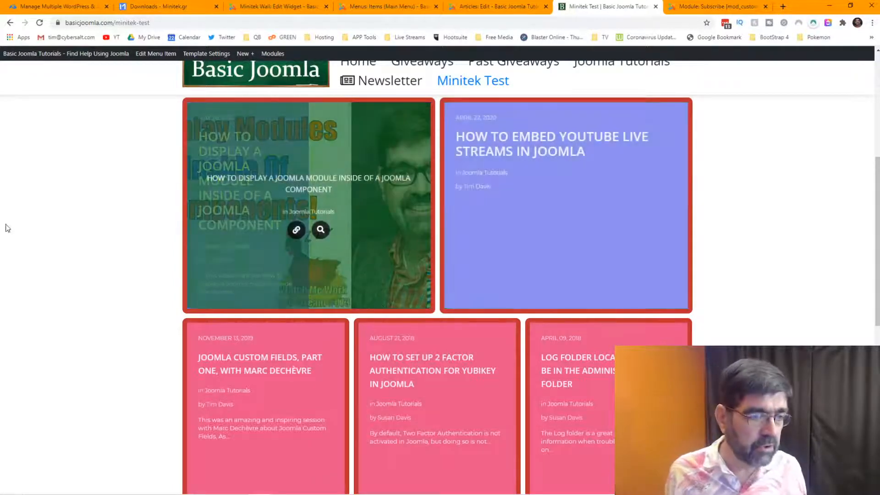
left_click(296, 8)
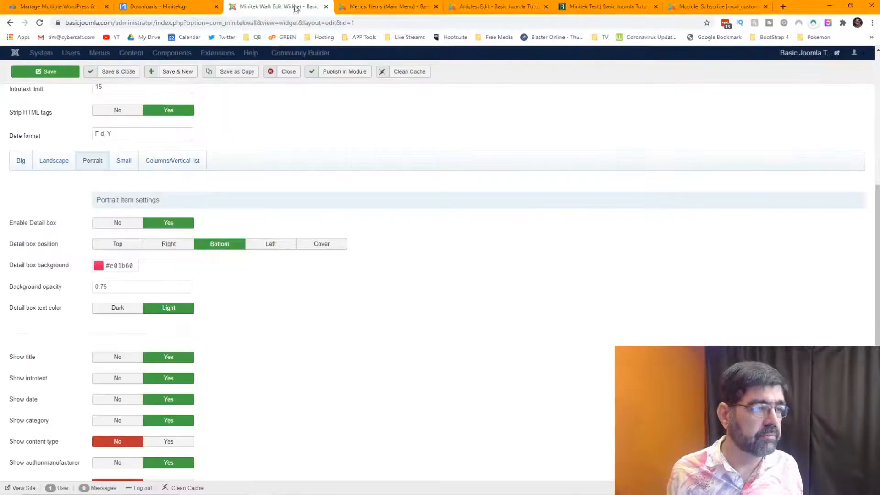
left_click(21, 162)
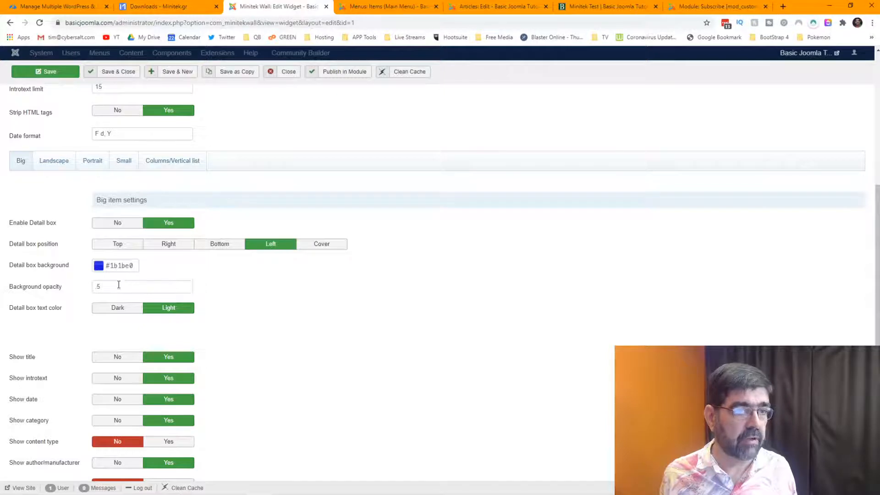
Change the Big item detail box background opacity from 5 to 1 and save the widget.
left_click(577, 6)
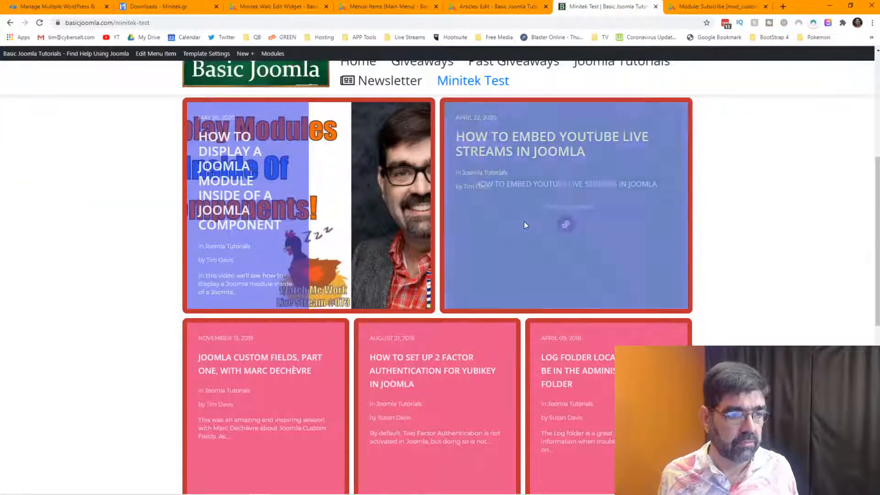
left_click(260, 9)
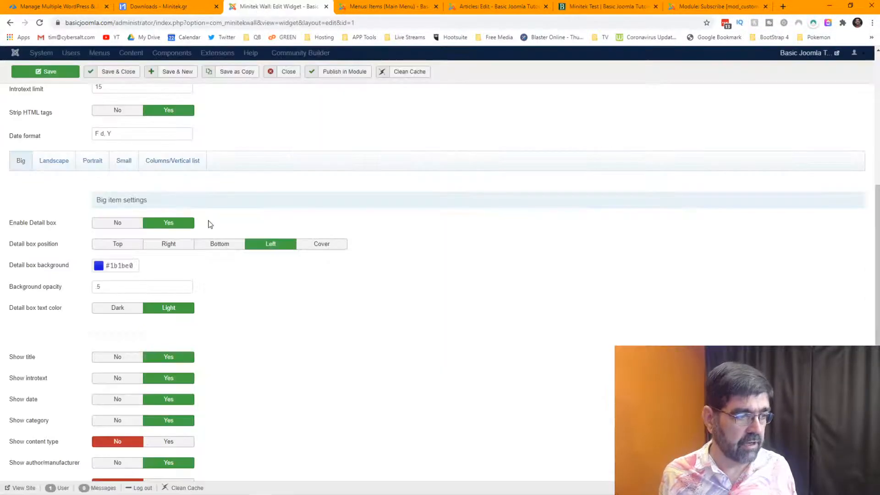
left_click_drag(112, 286, 77, 290)
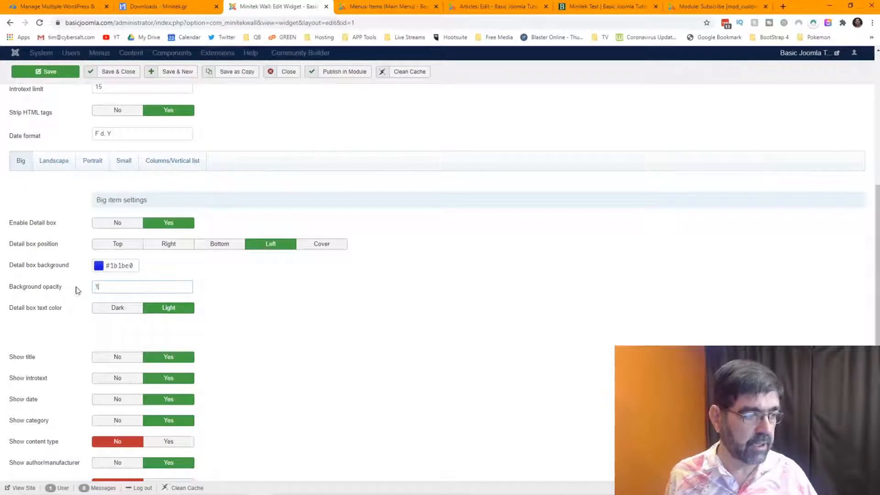
type("1")
left_click(47, 72)
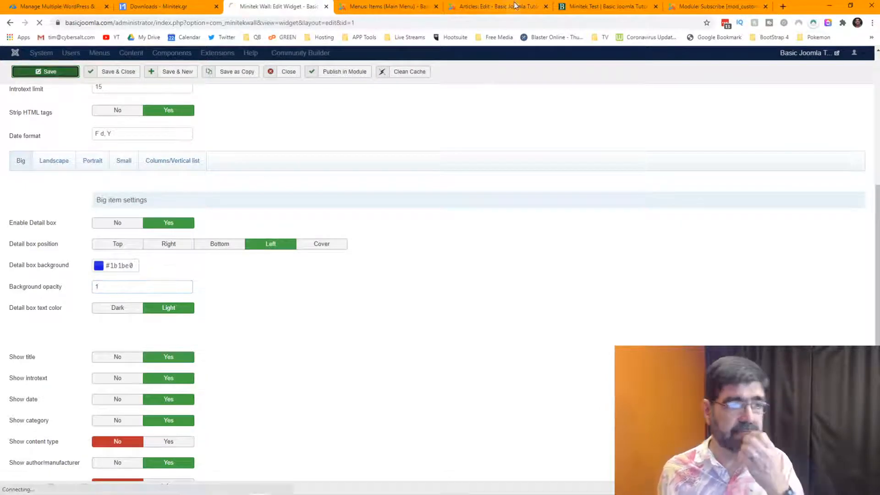
Reload the Minitek Test wall, check the green hover overlays on the cards, and return to the editor.
left_click(603, 8)
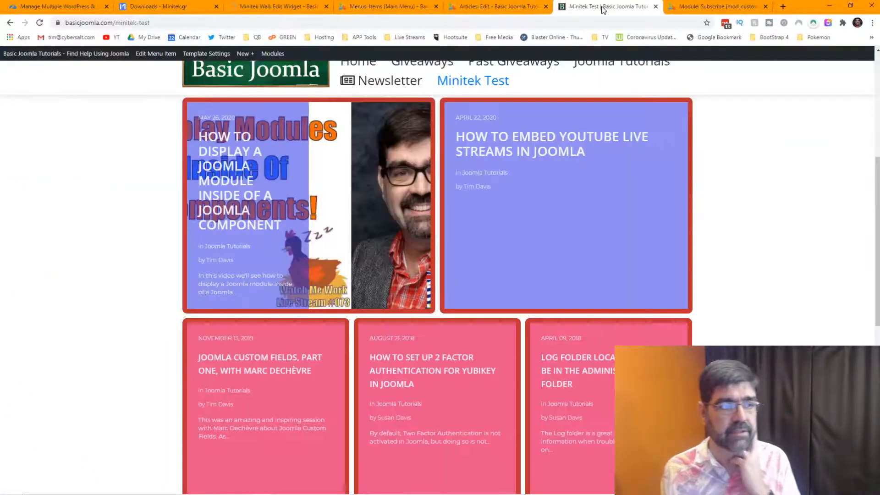
left_click(40, 24)
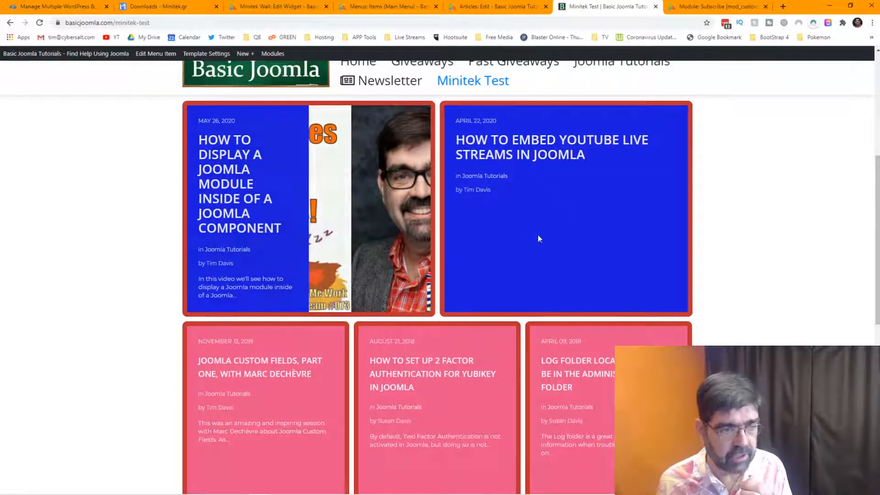
mouse_move(562, 175)
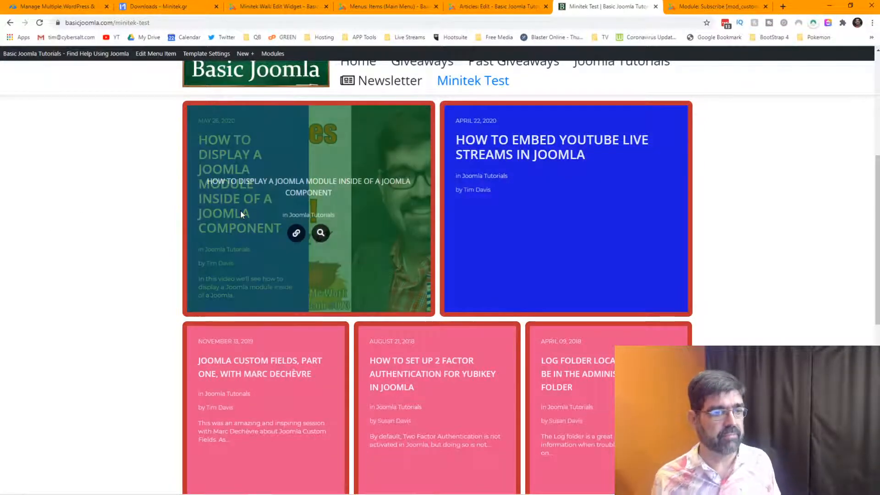
mouse_move(240, 210)
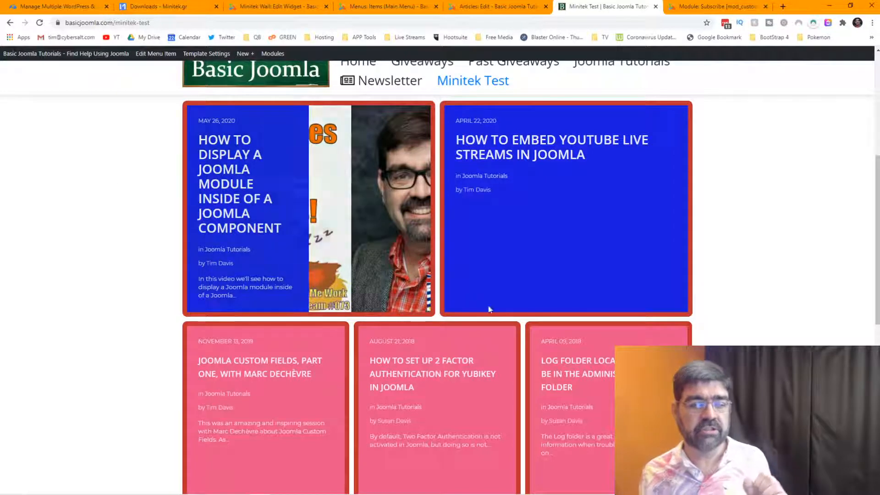
scroll(660, 275, "down", 3)
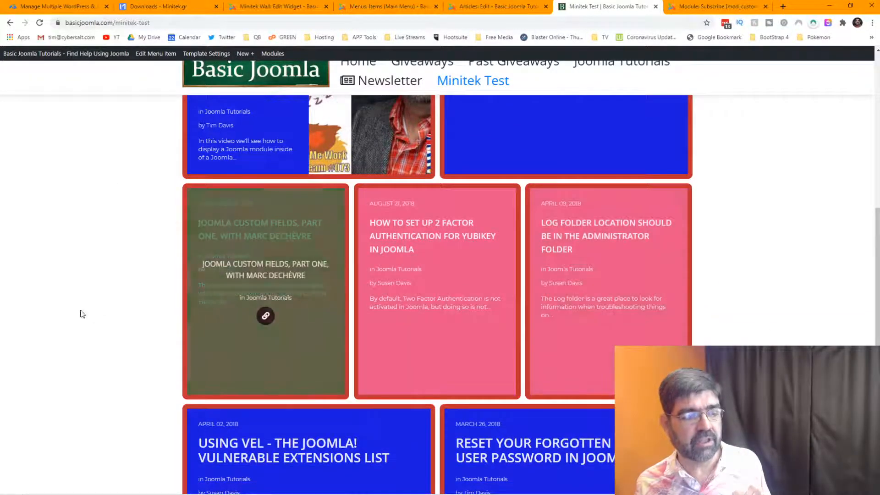
left_click(268, 6)
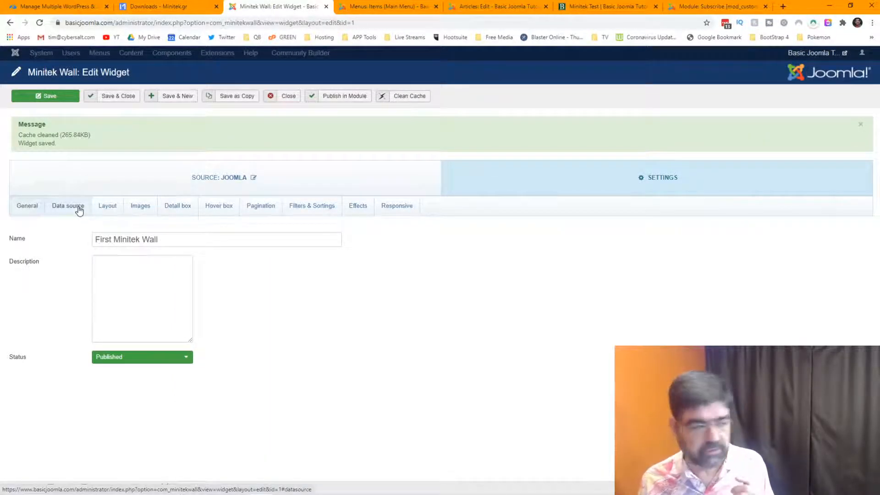
Review the Landscape and Portrait detail box colours in the Detail box settings.
left_click(168, 209)
scroll(476, 298, "down", 5)
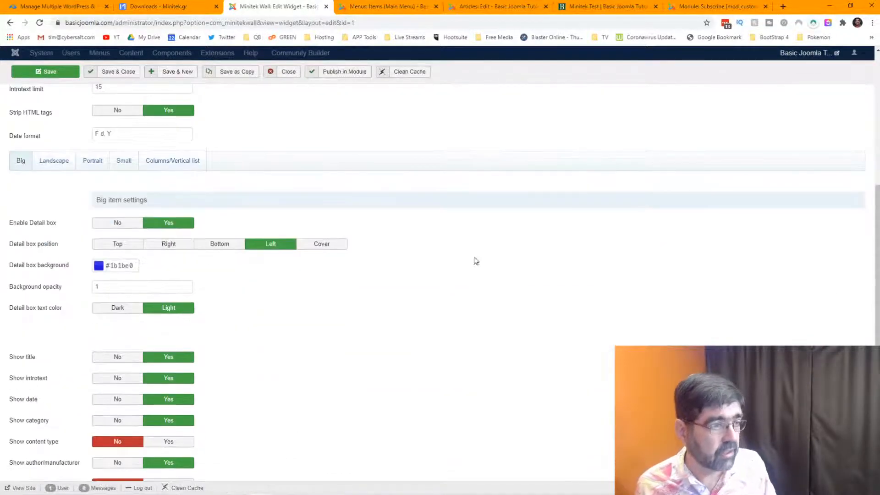
left_click(52, 163)
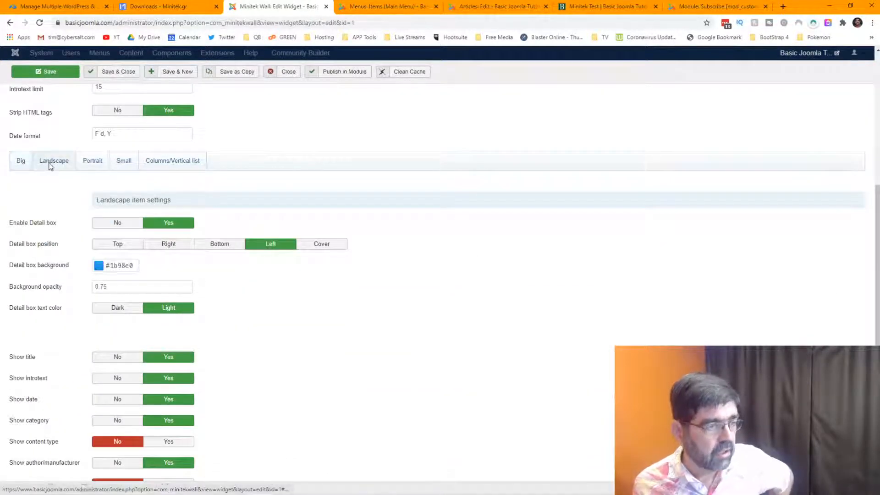
left_click(88, 166)
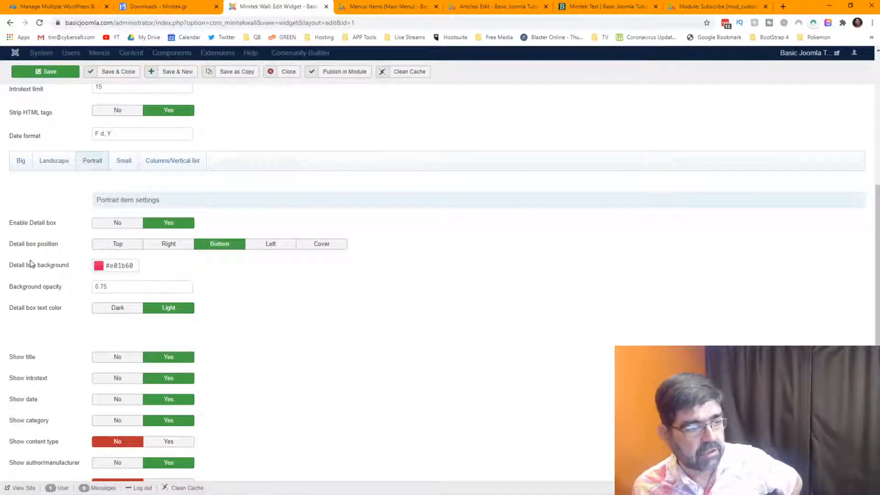
Compare with the live wall, then check the Landscape, Small and Columns/Vertical list detail box settings.
left_click(605, 6)
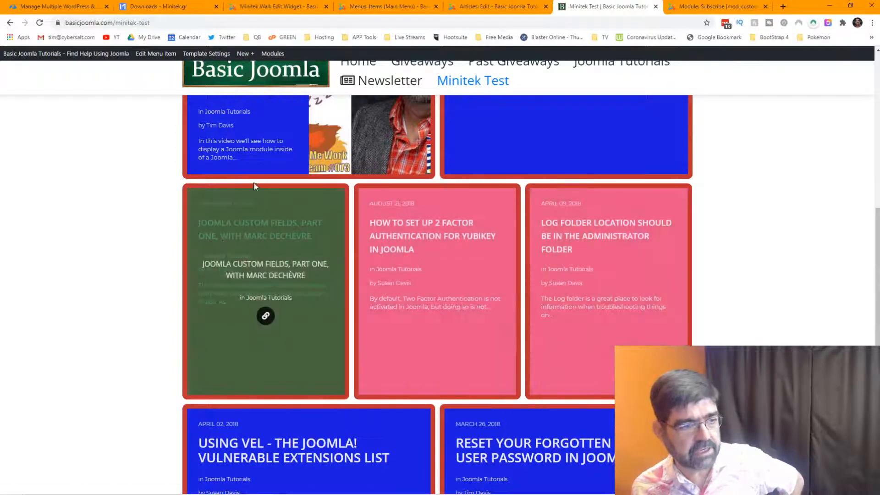
left_click(426, 6)
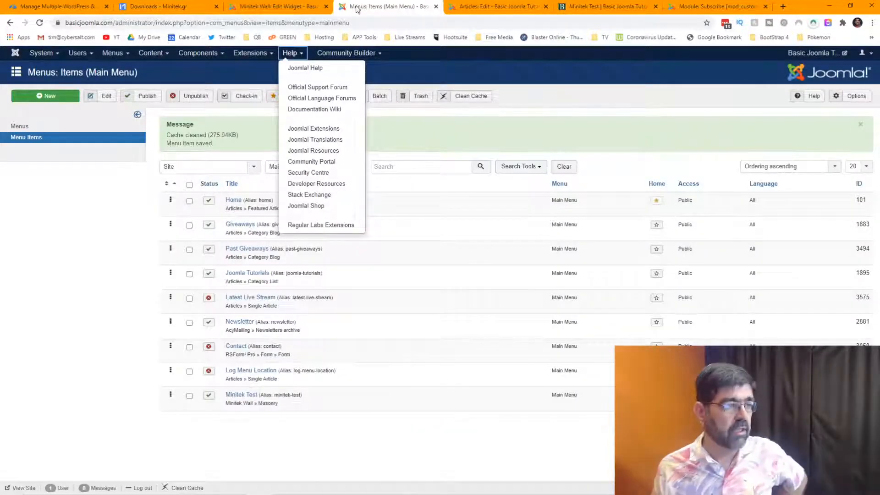
left_click(275, 6)
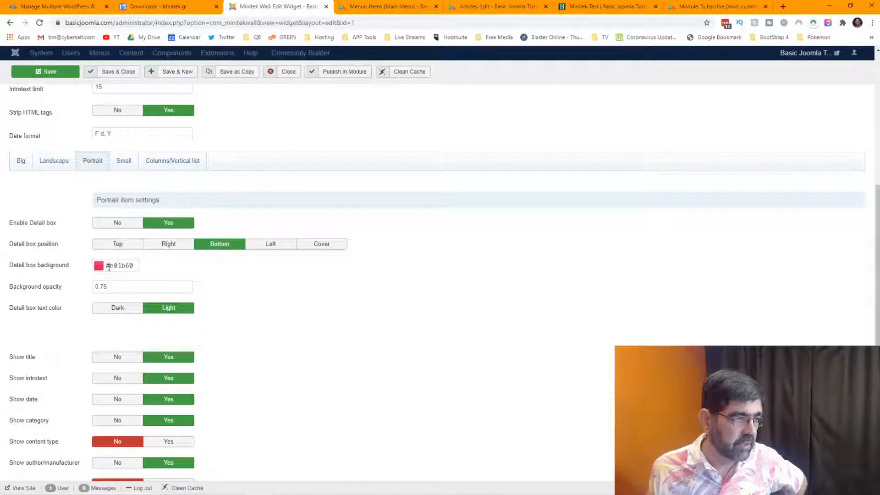
left_click(54, 162)
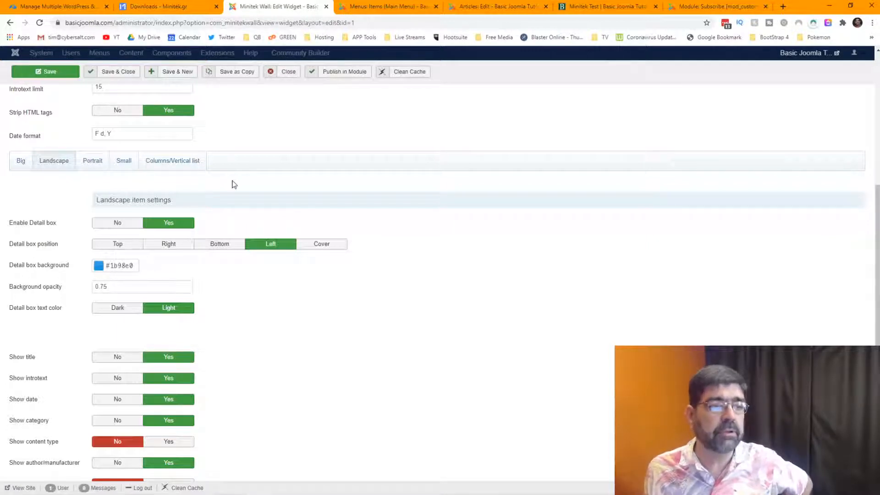
left_click(124, 162)
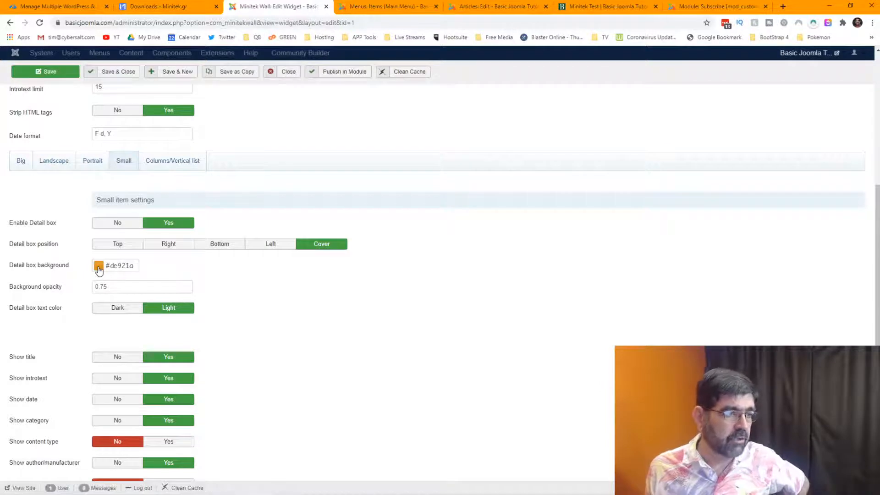
left_click(167, 165)
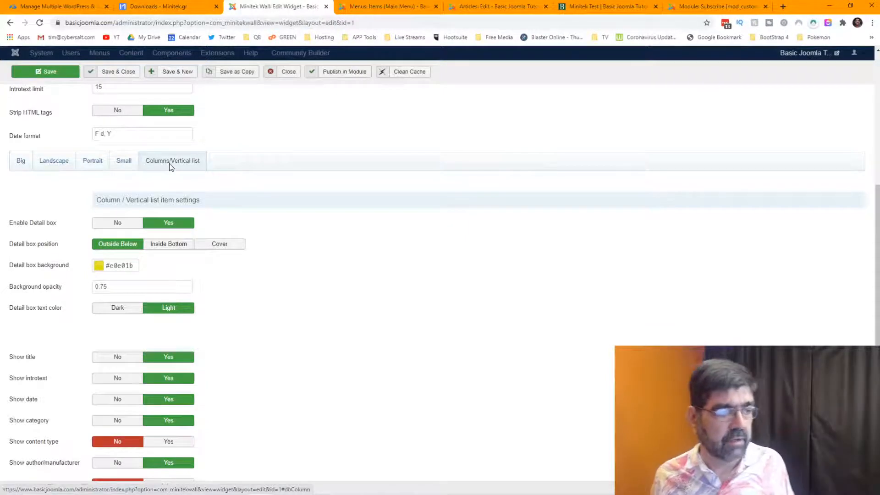
Change the detail box background colour to purple #741be0 and save the widget.
left_click(97, 268)
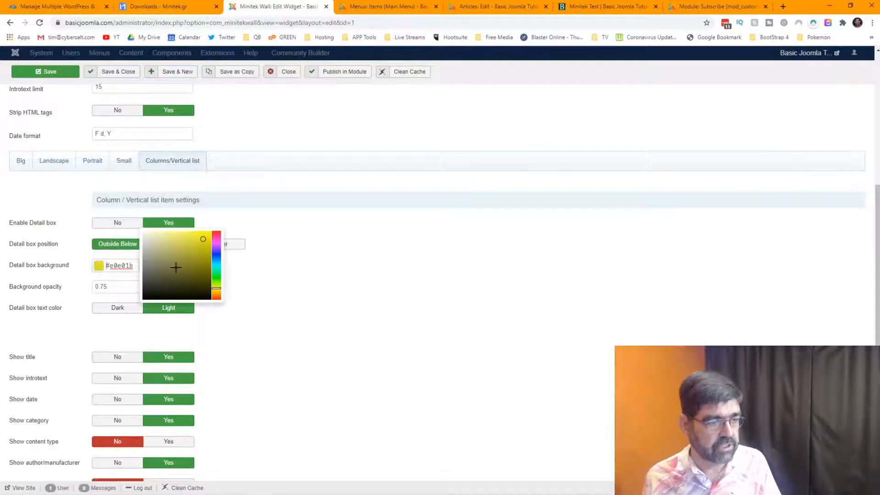
left_click(214, 248)
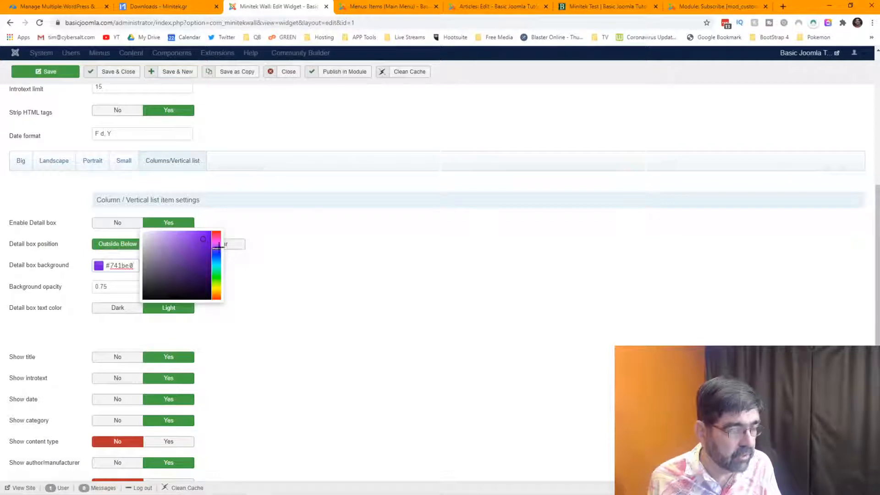
left_click(357, 164)
left_click(46, 72)
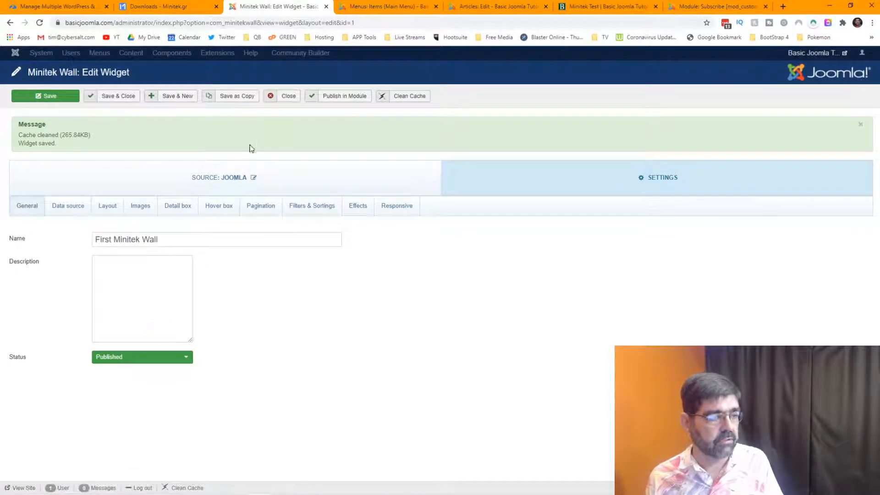
left_click(108, 206)
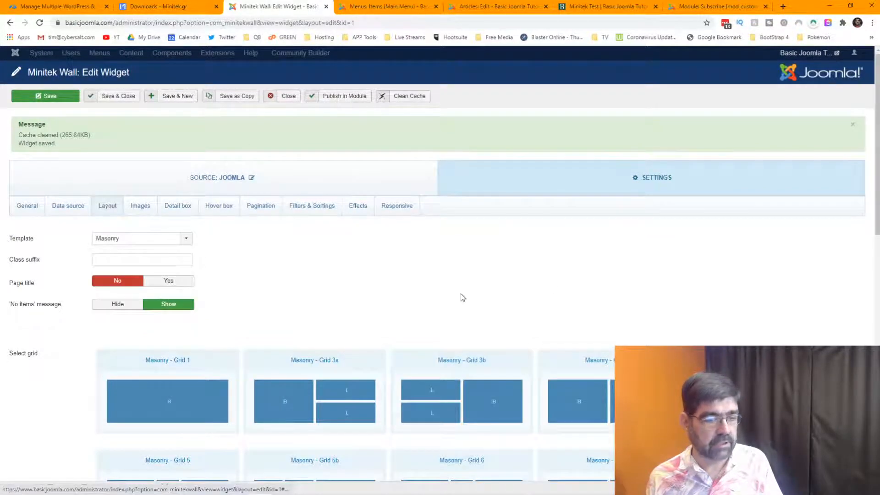
Select the Masonry - Grid 7 layout for the wall and save the widget.
scroll(462, 297, "down", 4)
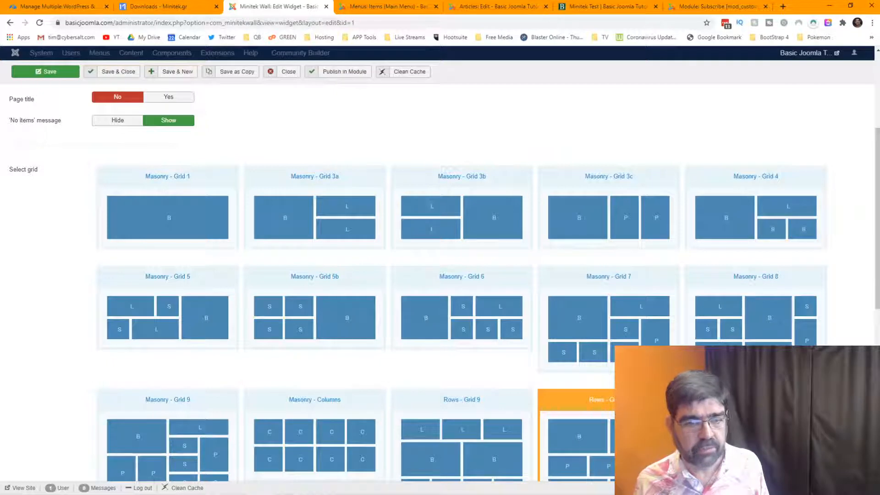
left_click(606, 291)
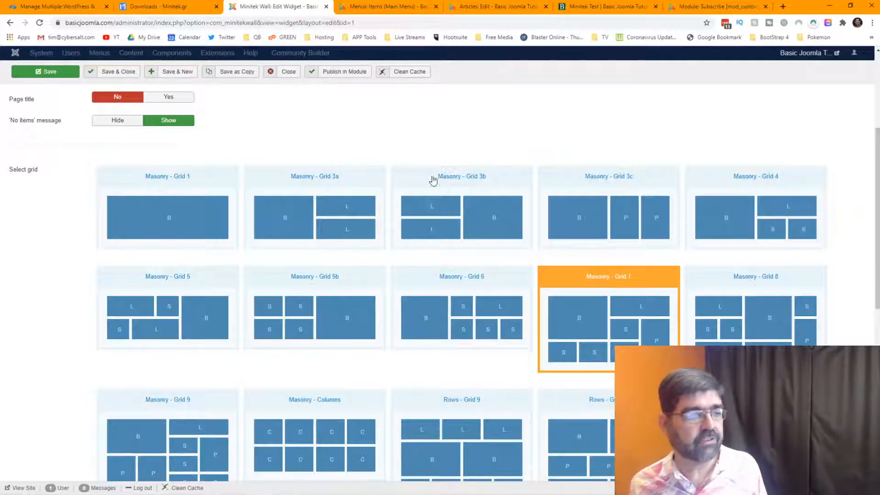
left_click(43, 73)
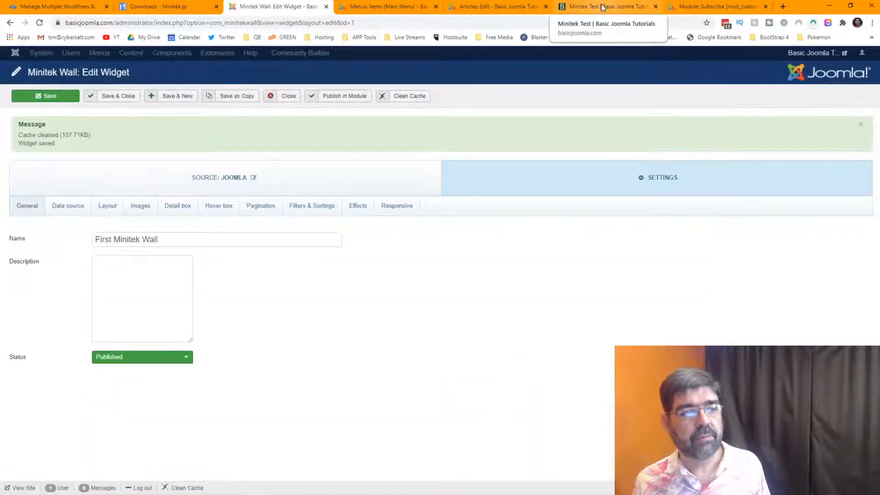
left_click(603, 7)
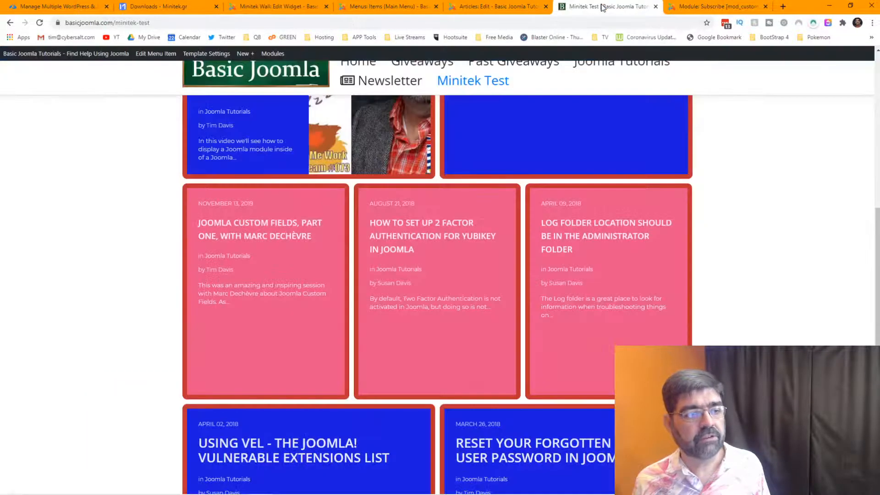
Reload the Minitek Test page to view the new blue, orange and pink grid.
left_click(40, 23)
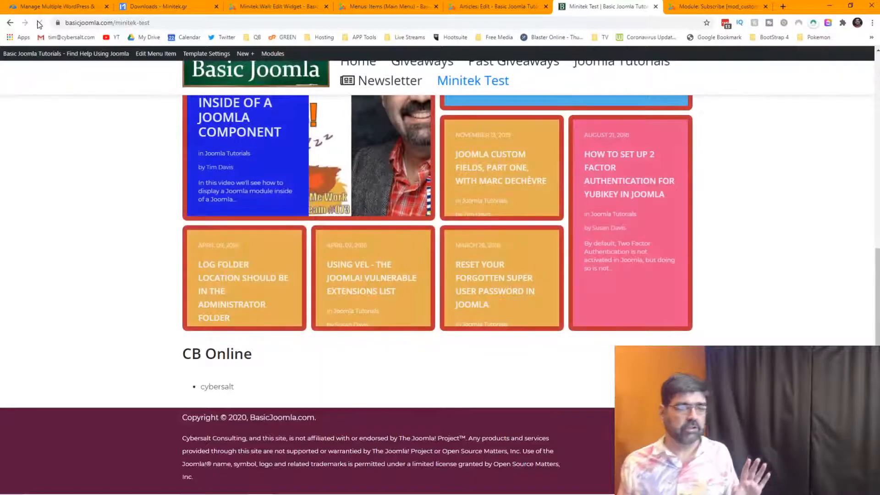
scroll(781, 243, "up", 2)
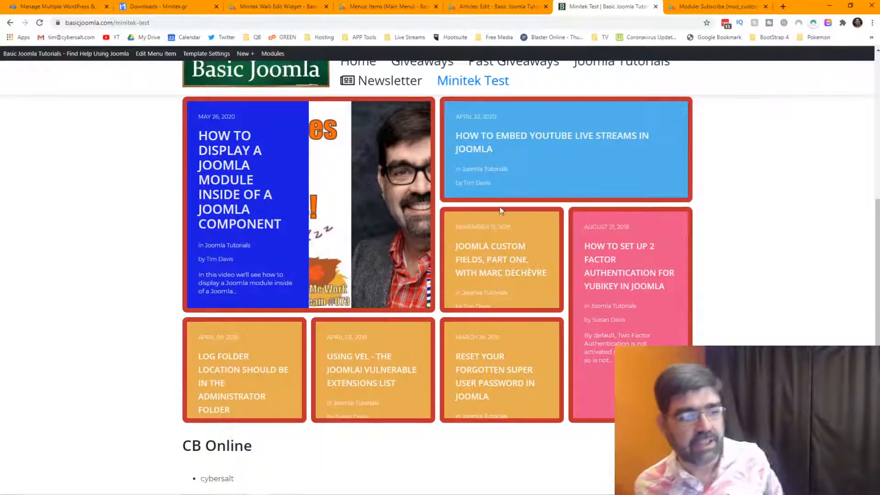
left_click(266, 7)
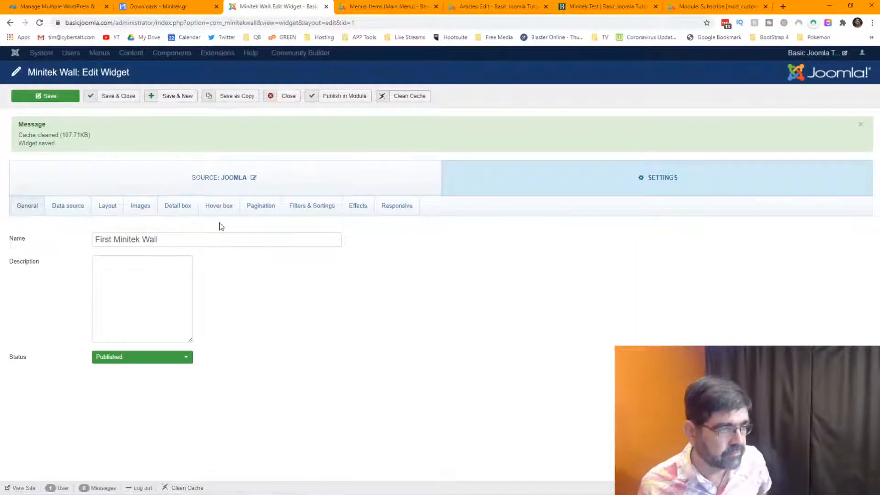
Look through the widget's settings sections and bring up the Layout options.
left_click(167, 209)
scroll(379, 321, "down", 6)
scroll(379, 324, "up", 6)
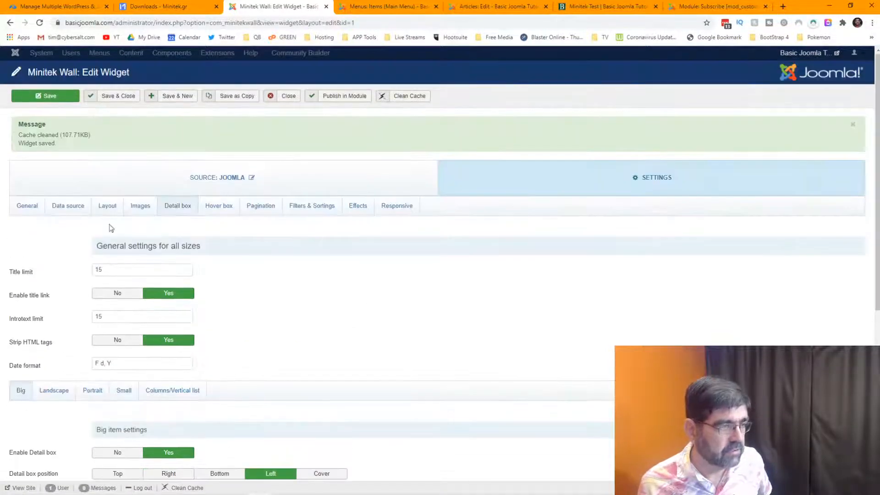
left_click(28, 205)
left_click(68, 206)
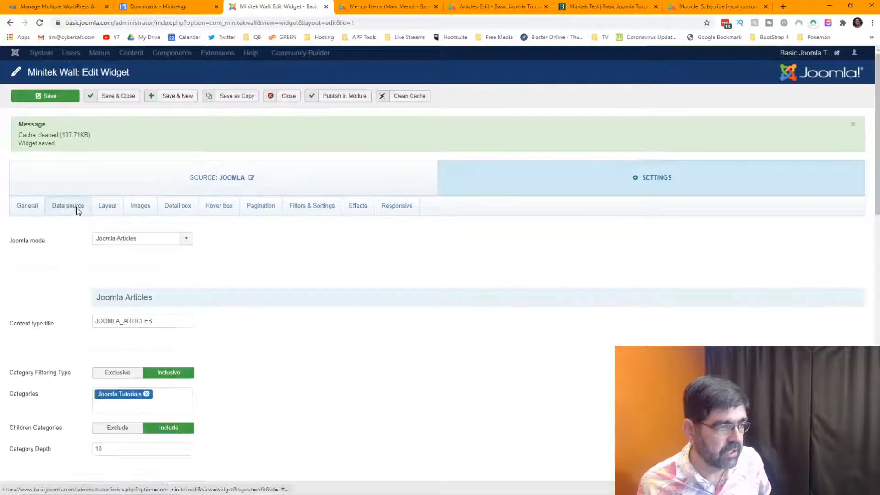
scroll(337, 297, "down", 10)
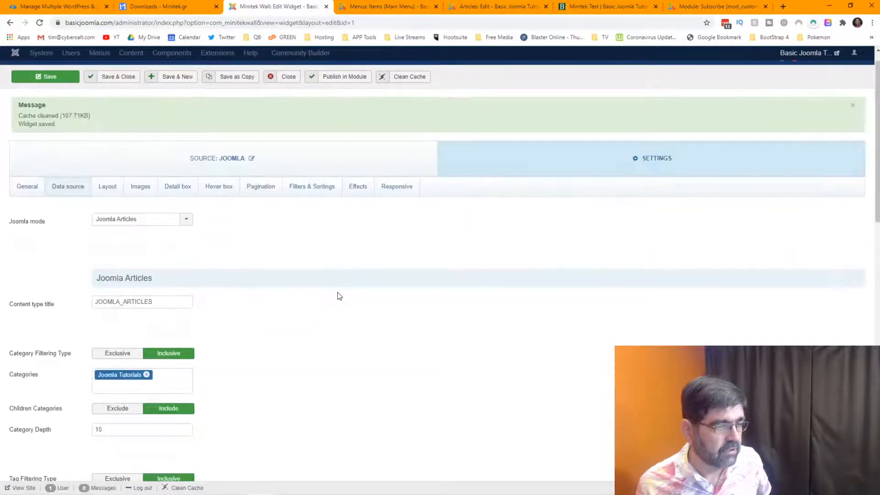
left_click(111, 186)
scroll(28, 321, "down", 10)
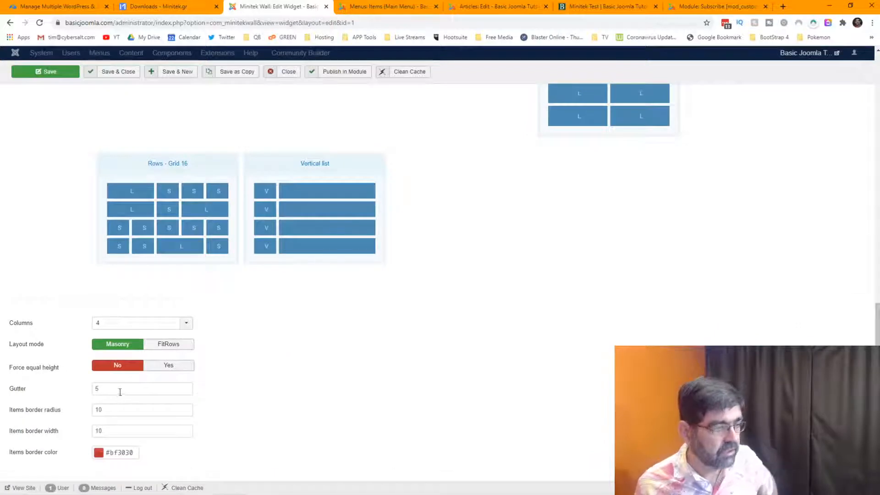
Set Gutter, Items border radius and Items border width to 0, then save.
left_click_drag(121, 392, 51, 394)
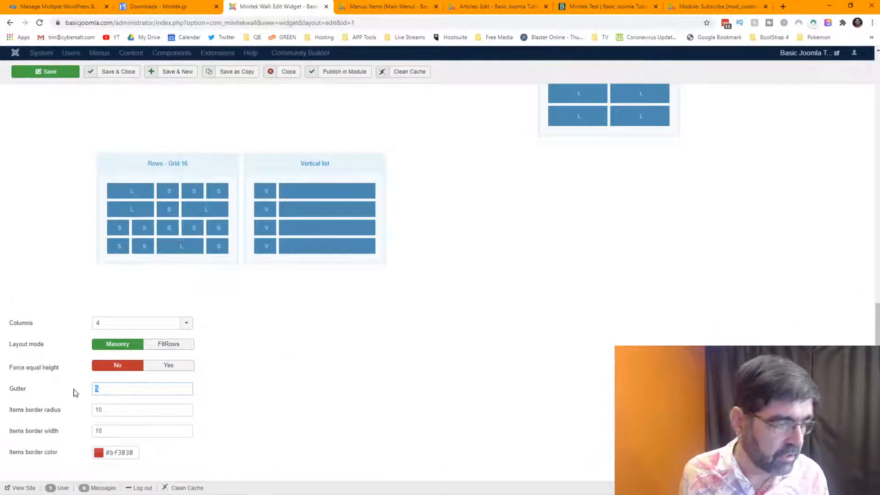
type("0")
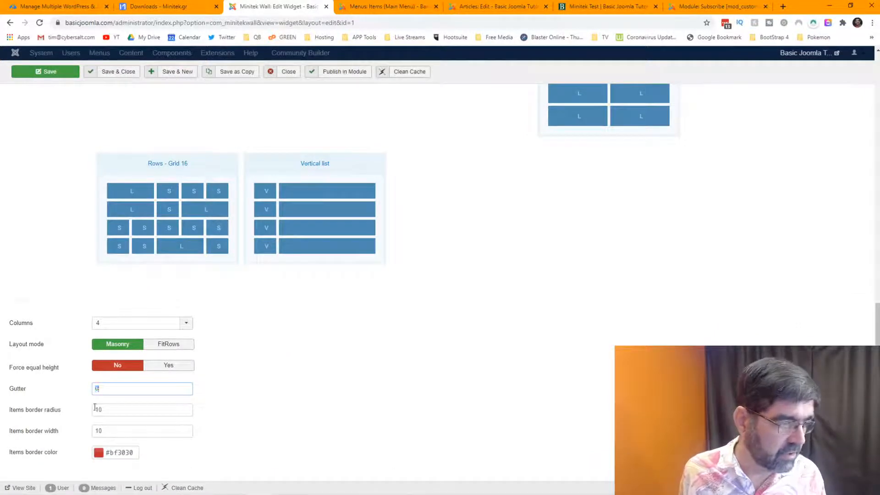
left_click_drag(98, 409, 85, 431)
type("03")
type("0")
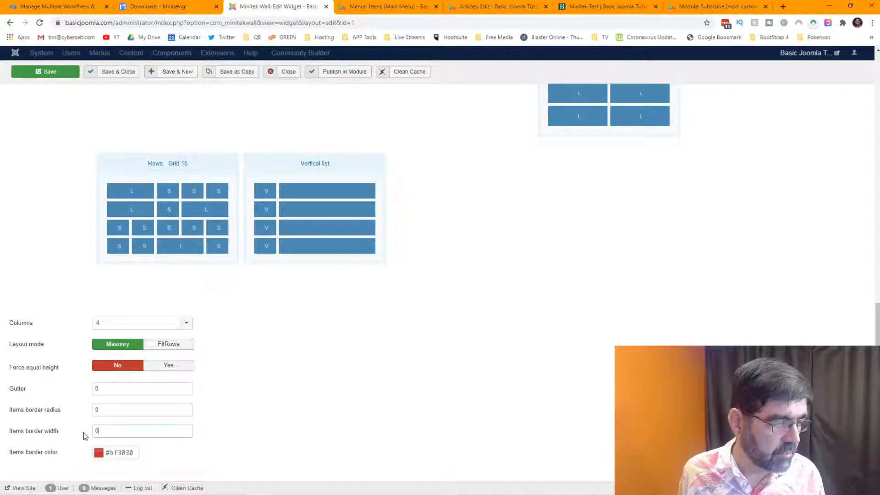
left_click(45, 72)
left_click(606, 6)
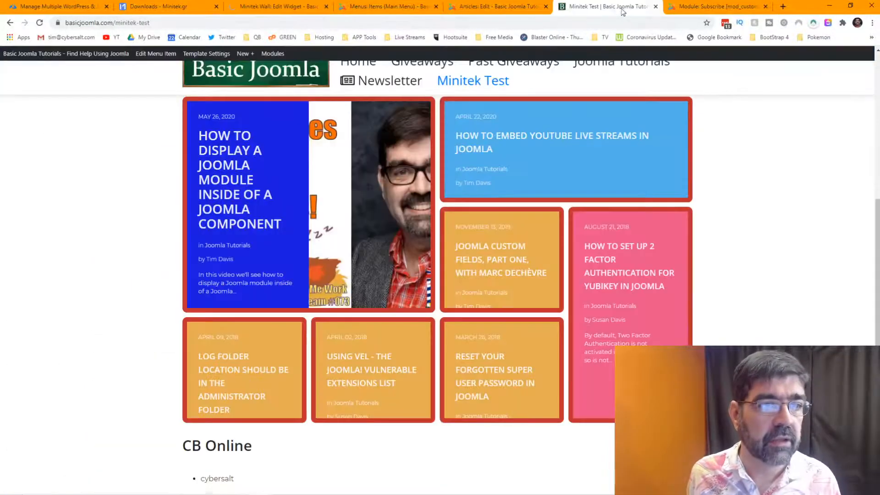
Reload the Minitek Test page and hover a tile to confirm gapless, borderless tiles.
left_click(40, 24)
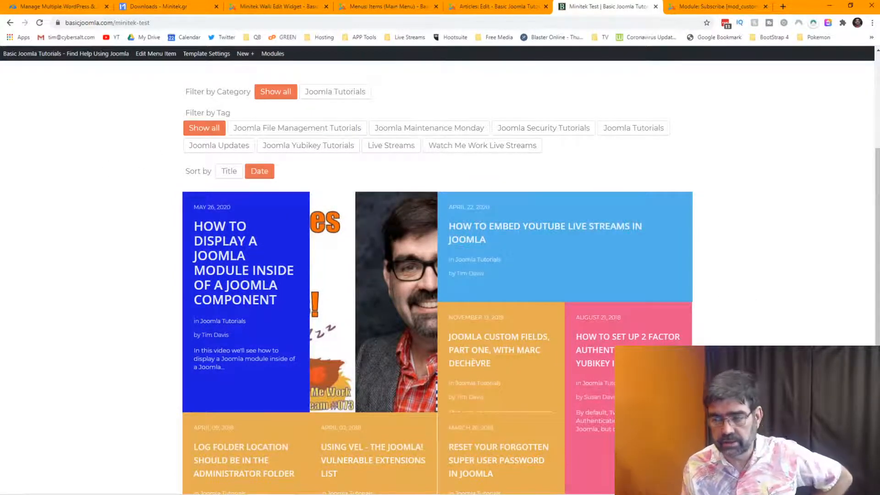
scroll(437, 275, "down", 2)
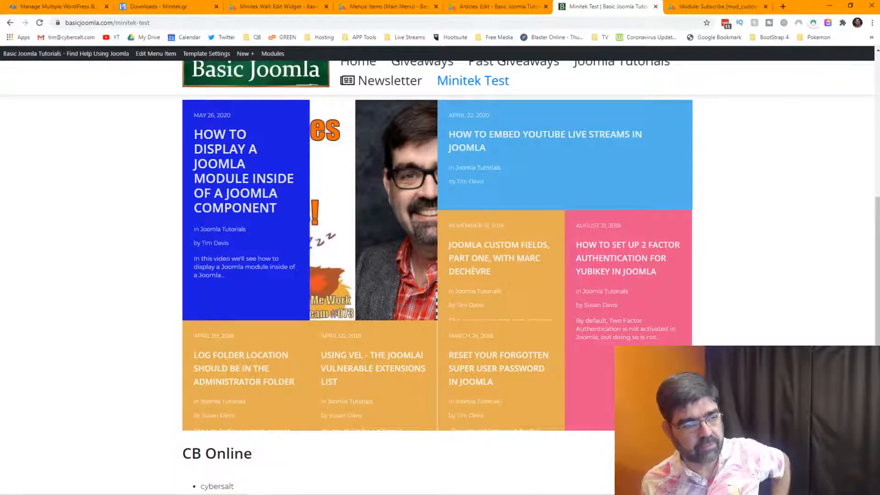
scroll(350, 277, "down", 1)
scroll(349, 278, "up", 3)
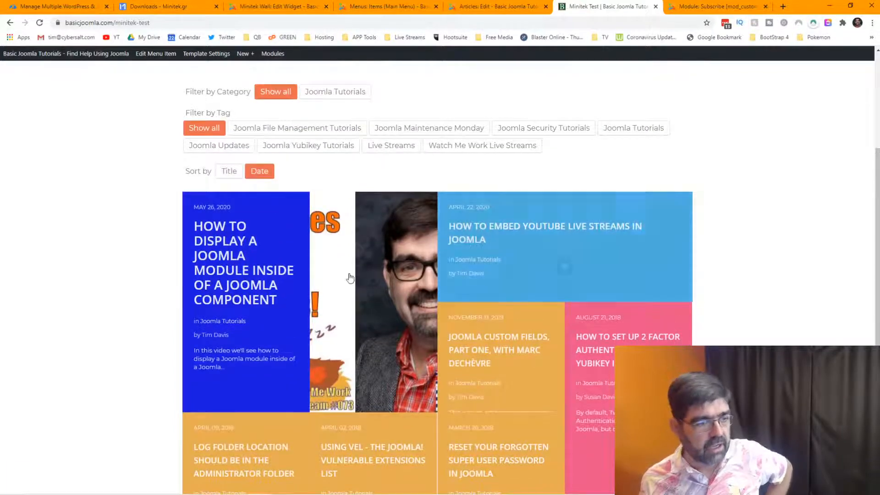
mouse_move(262, 314)
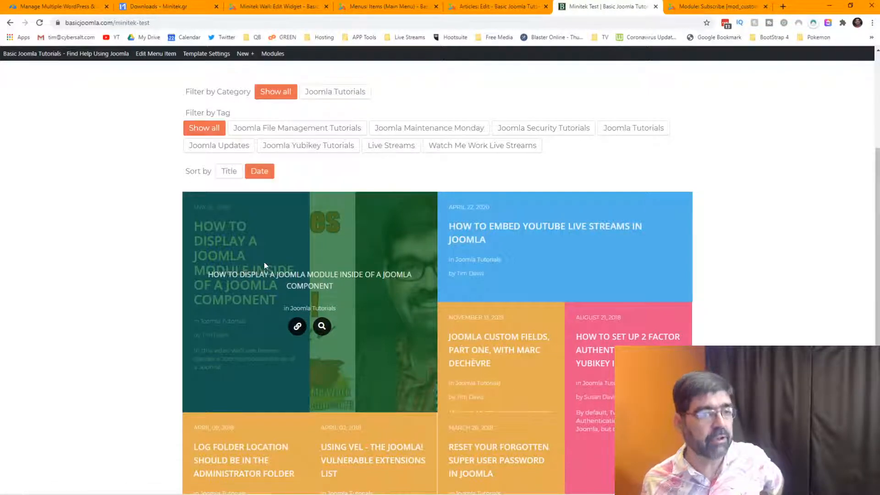
left_click(268, 7)
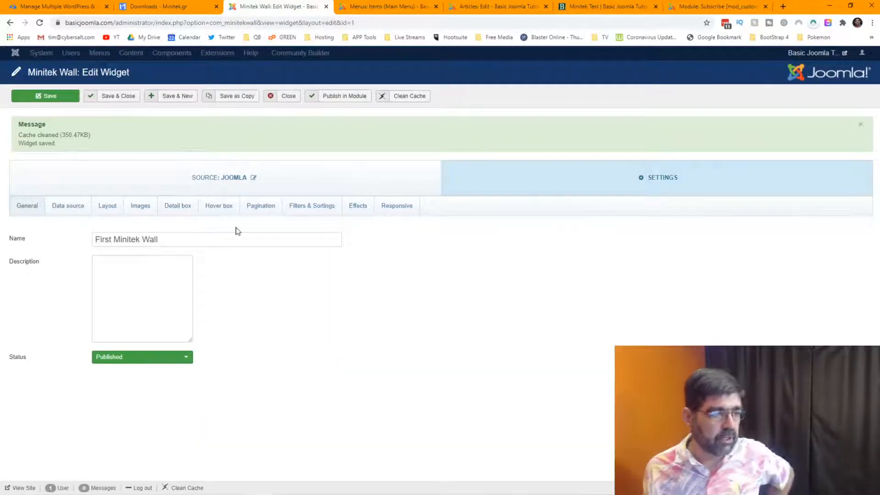
Set the hover box background opacity to 0.95, save, and preview the overlay live.
left_click(225, 206)
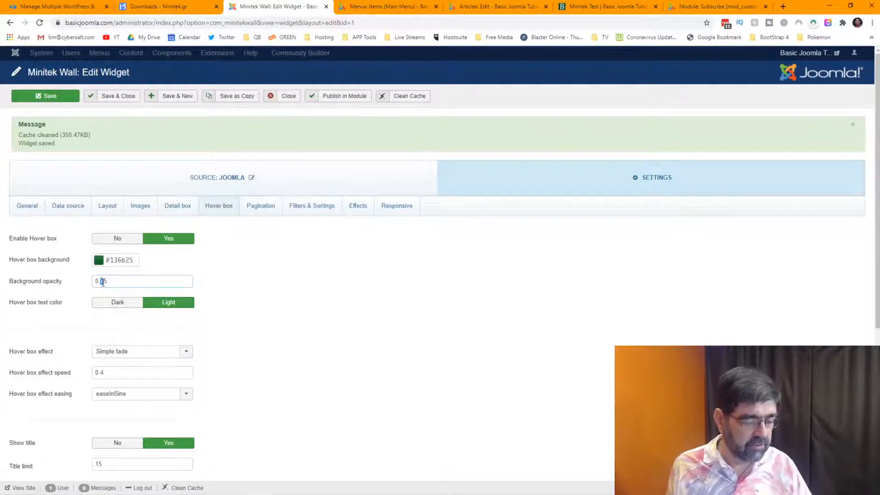
left_click(45, 96)
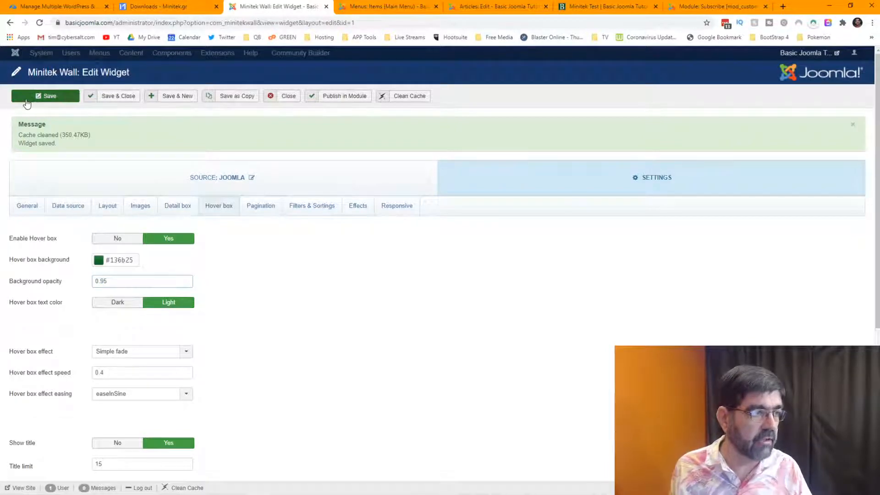
left_click(575, 6)
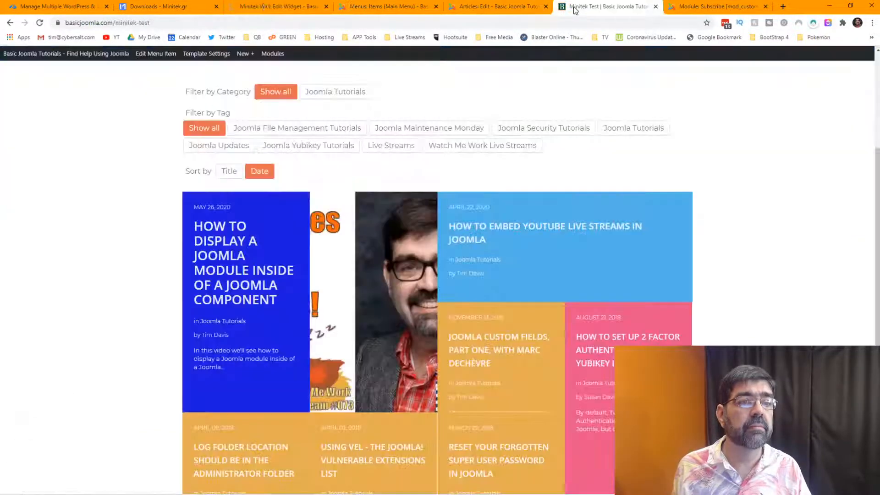
left_click(39, 23)
mouse_move(198, 252)
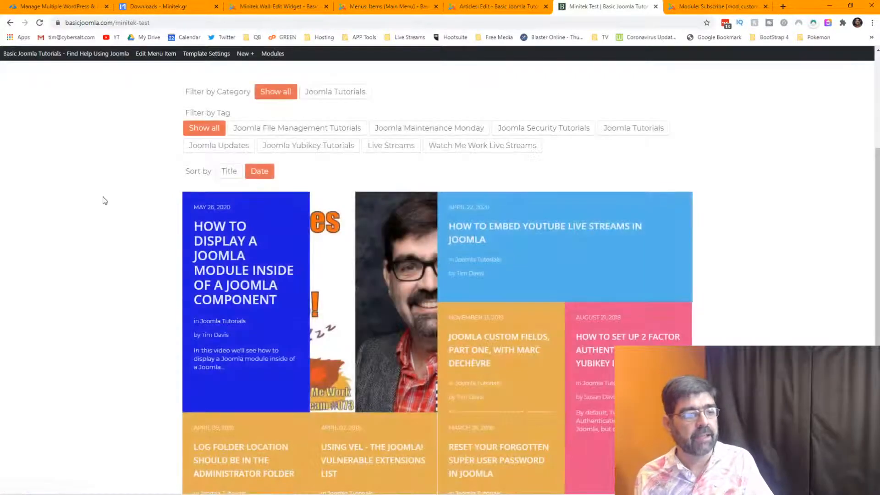
mouse_move(226, 242)
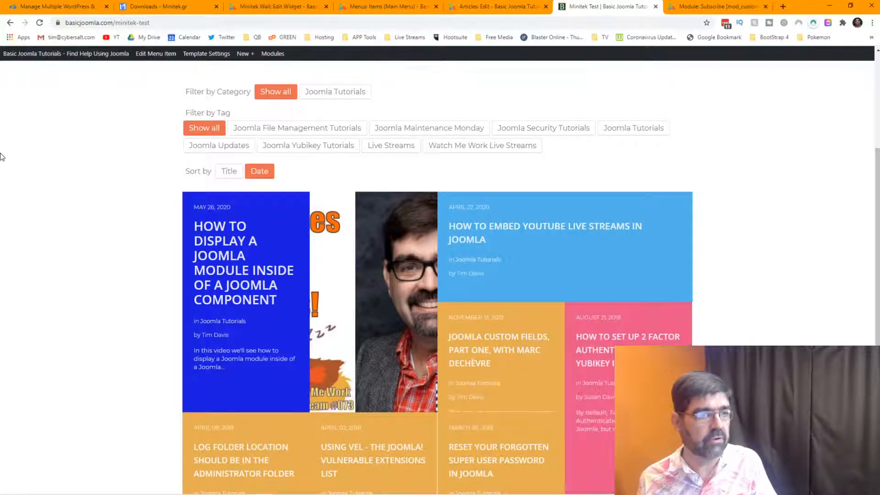
left_click(247, 7)
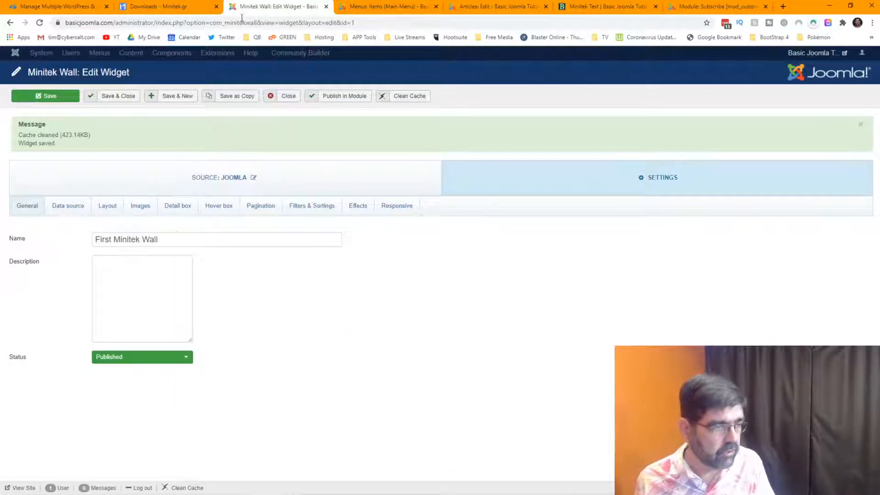
Set Show content type to Yes in the Hover box settings and save the widget.
left_click(222, 215)
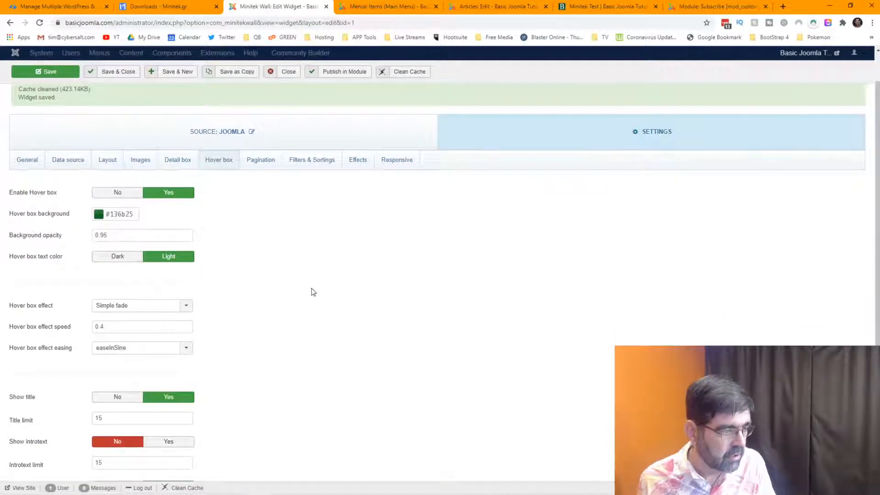
scroll(310, 290, "down", 2)
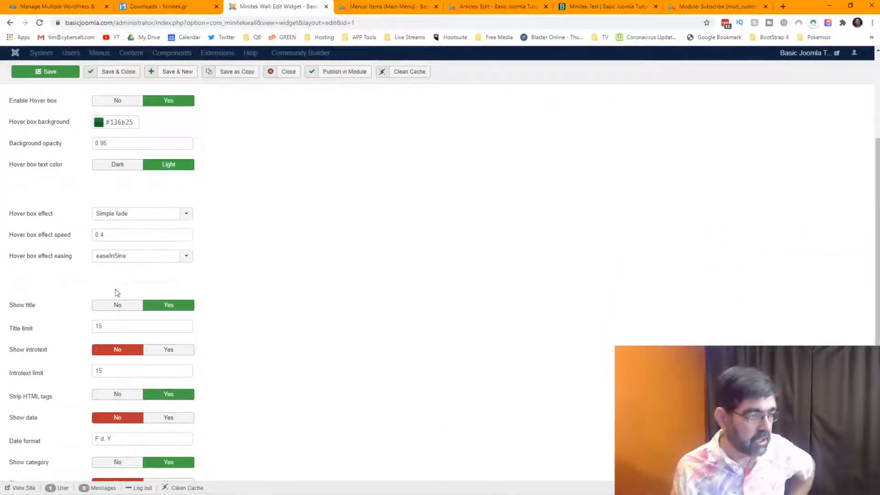
mouse_move(31, 331)
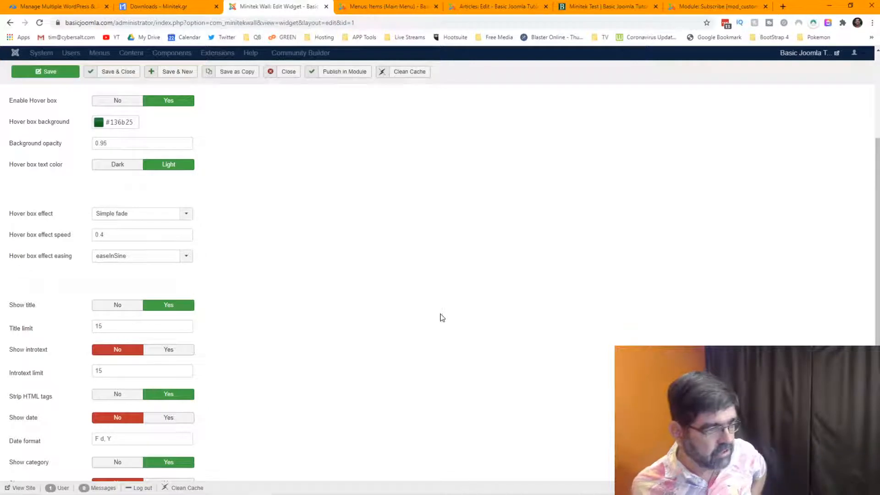
scroll(444, 321, "down", 2)
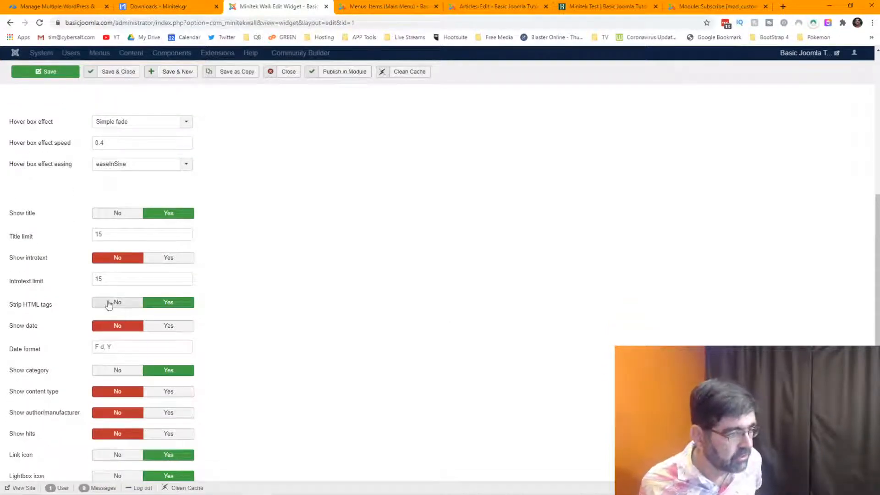
mouse_move(27, 313)
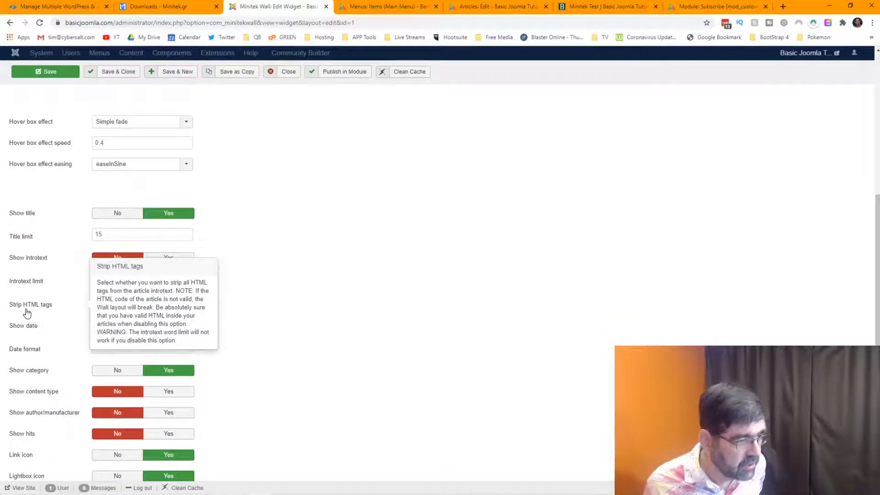
scroll(304, 306, "down", 1)
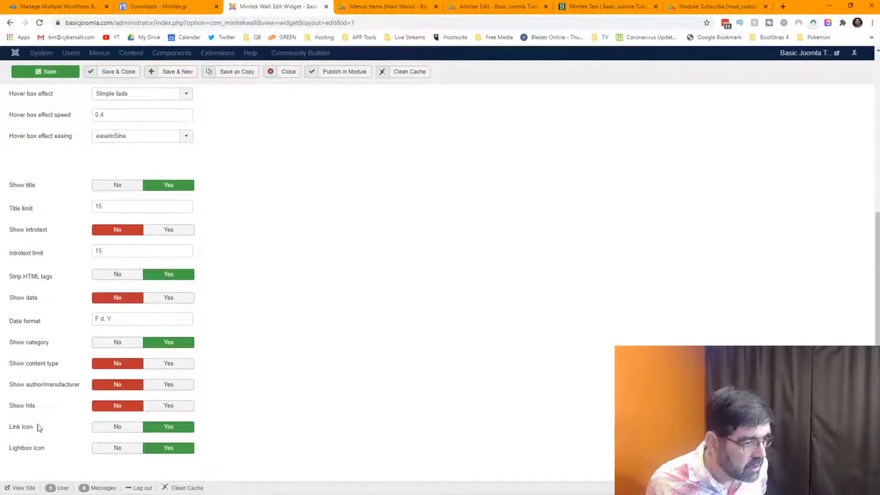
mouse_move(32, 392)
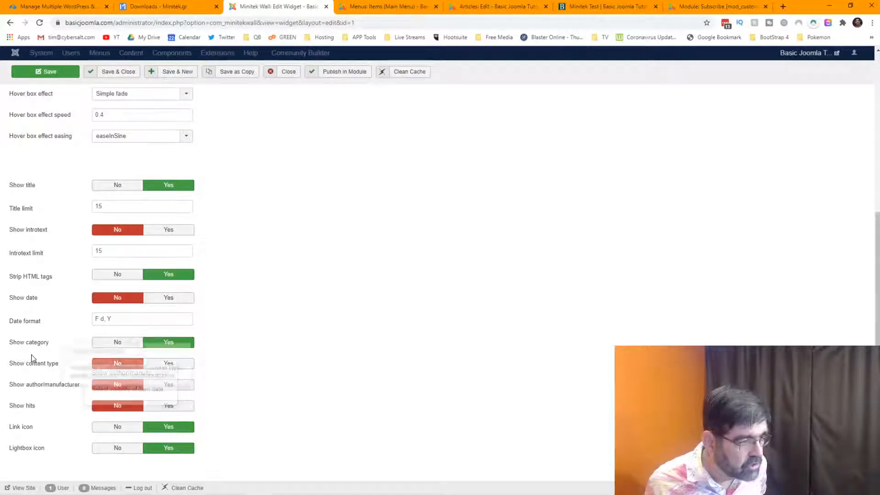
left_click(173, 366)
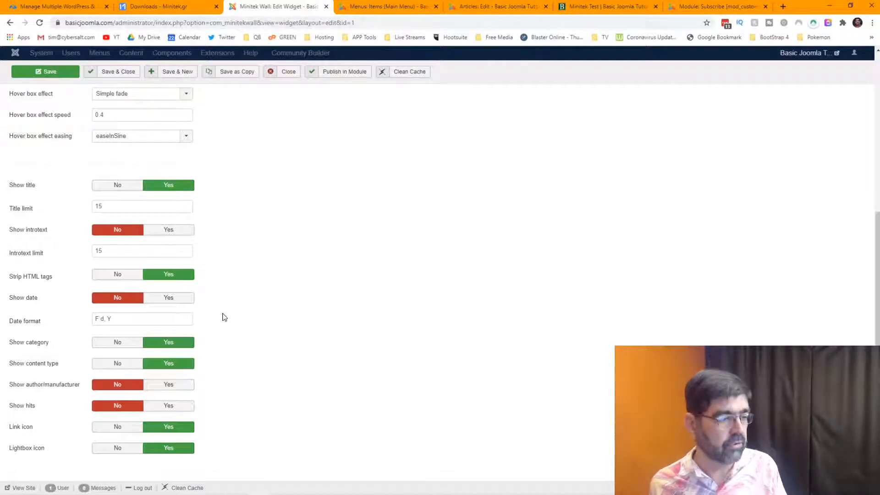
mouse_move(30, 453)
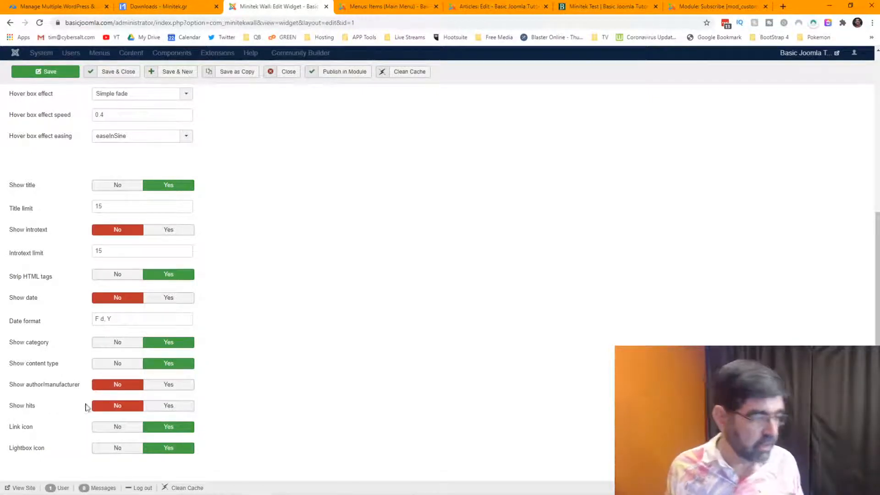
mouse_move(27, 429)
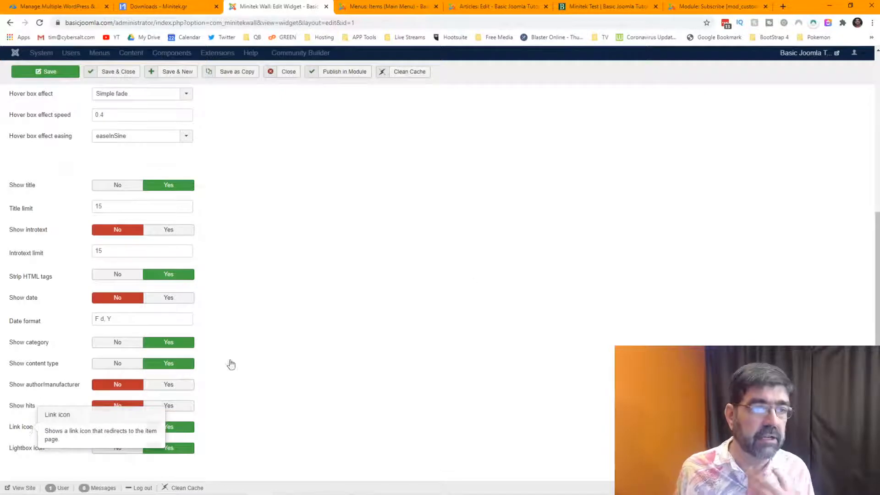
left_click(27, 71)
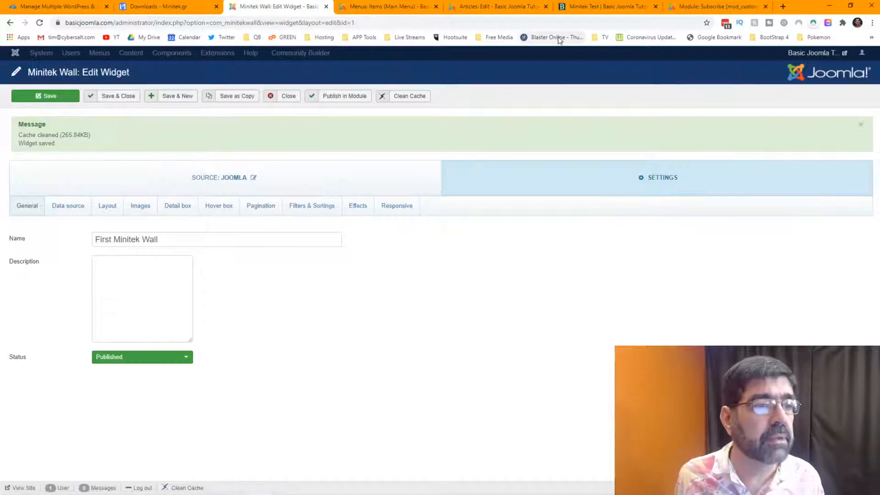
Reload the Minitek Test page and hover the first card to see title, category and content type.
left_click(600, 7)
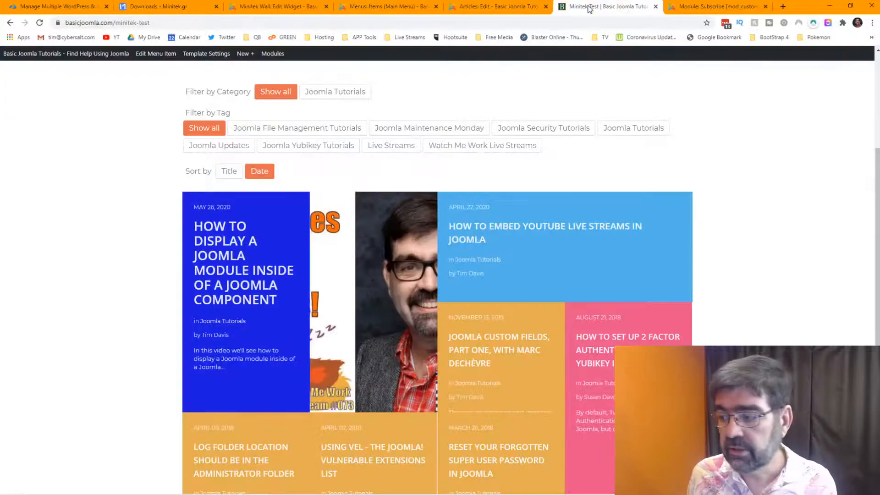
left_click(39, 23)
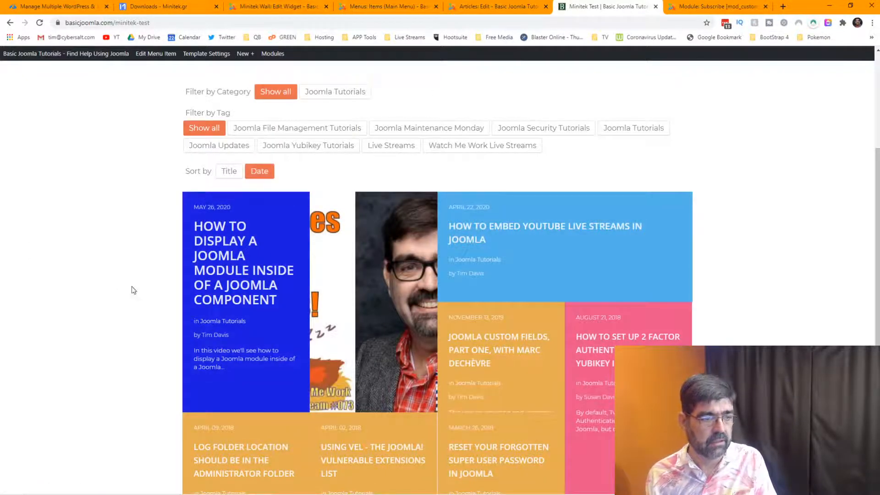
mouse_move(231, 298)
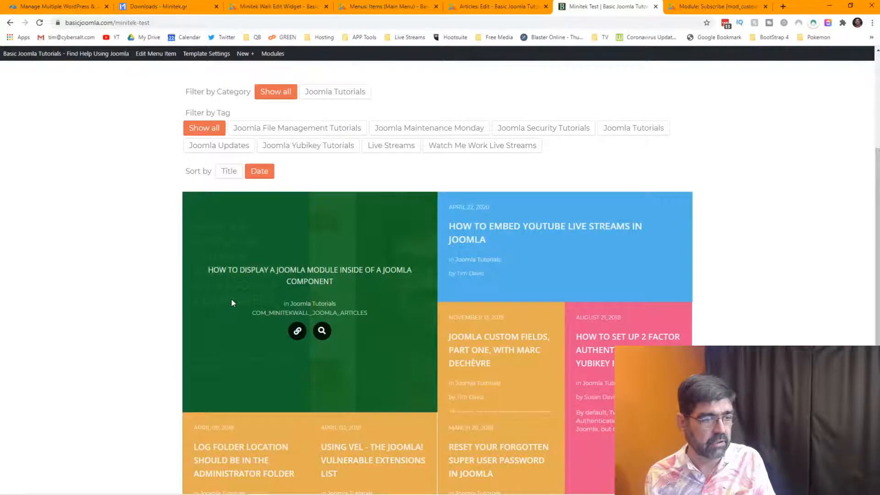
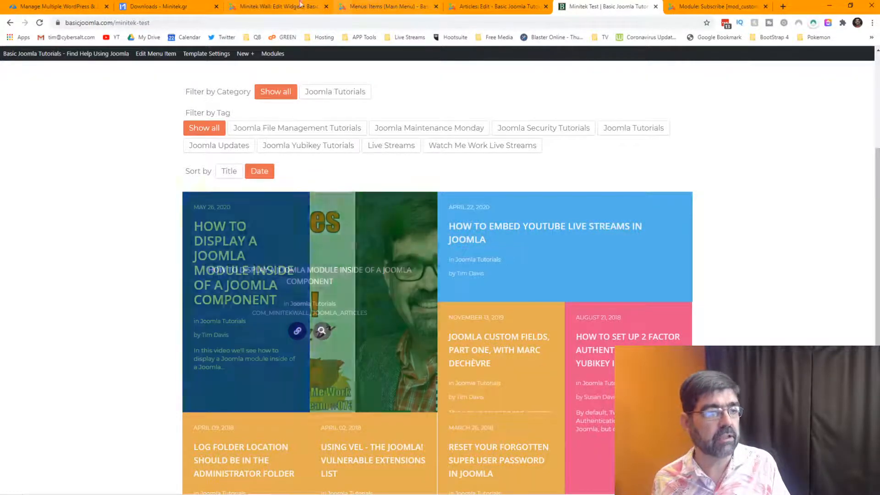
Go back to the First Minitek Wall widget's edit page in the admin tab.
left_click(275, 6)
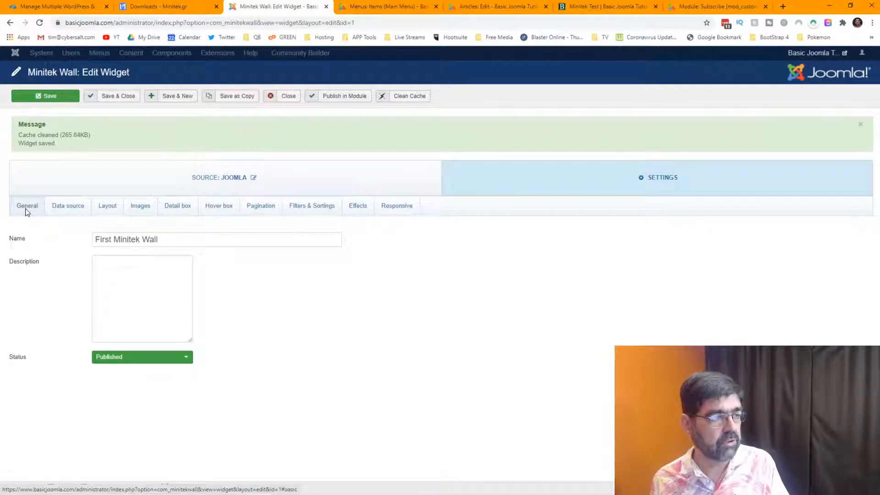
Replace the Data source content type title JOOMLA_ARTICLES with 'Hello There'.
left_click(69, 210)
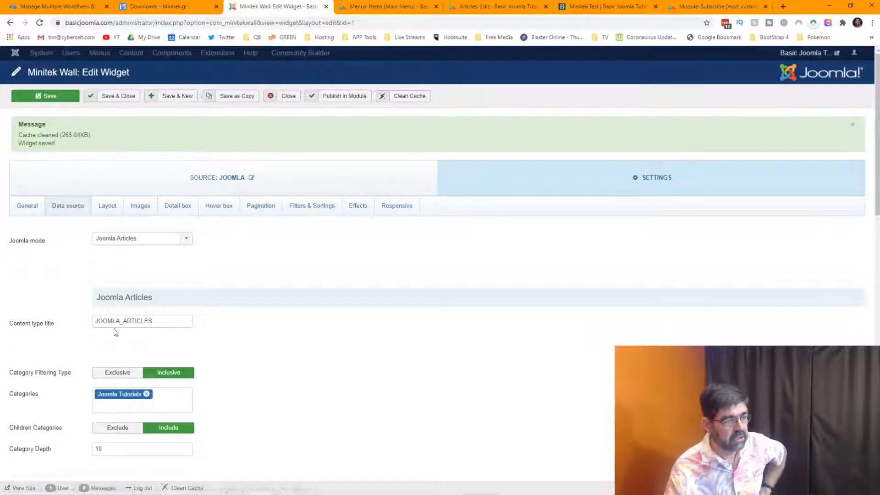
left_click_drag(177, 323, 83, 322)
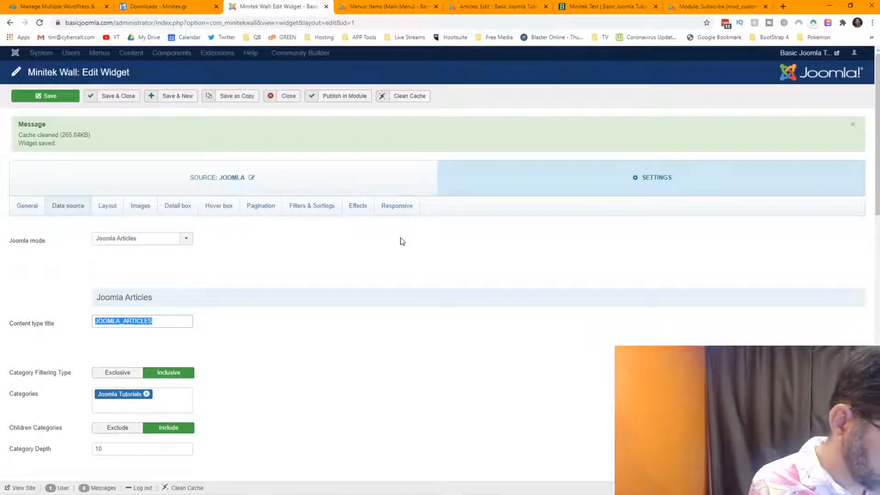
type("Hellu")
key("BackSpace")
type("o There")
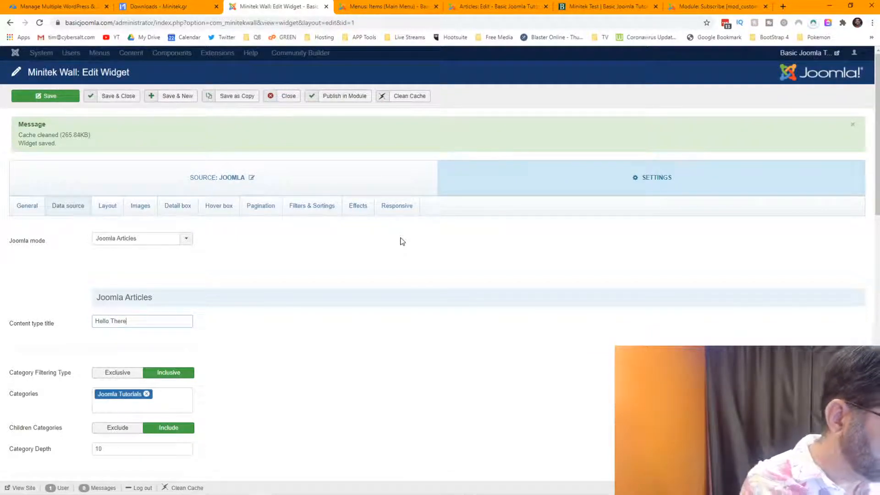
mouse_move(27, 327)
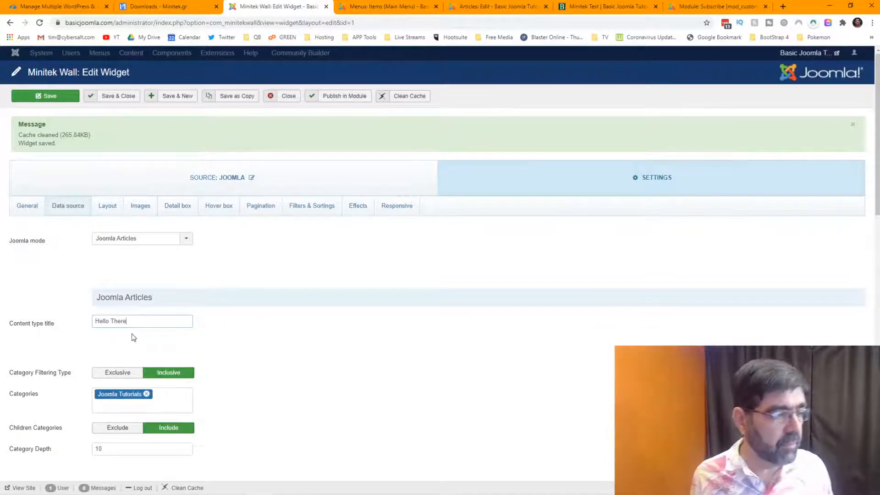
left_click(60, 327)
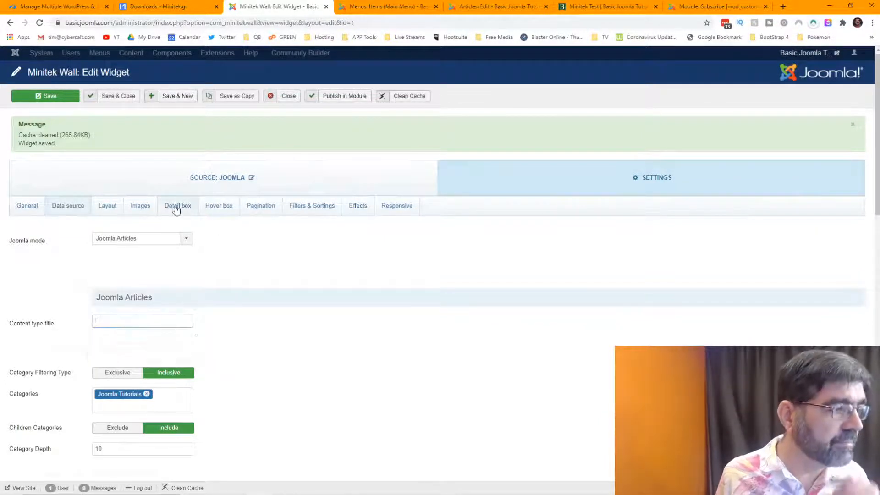
Set Show content type to No in the Hover box settings and glance at the Minitek Test page.
left_click(219, 205)
scroll(330, 314, "down", 4)
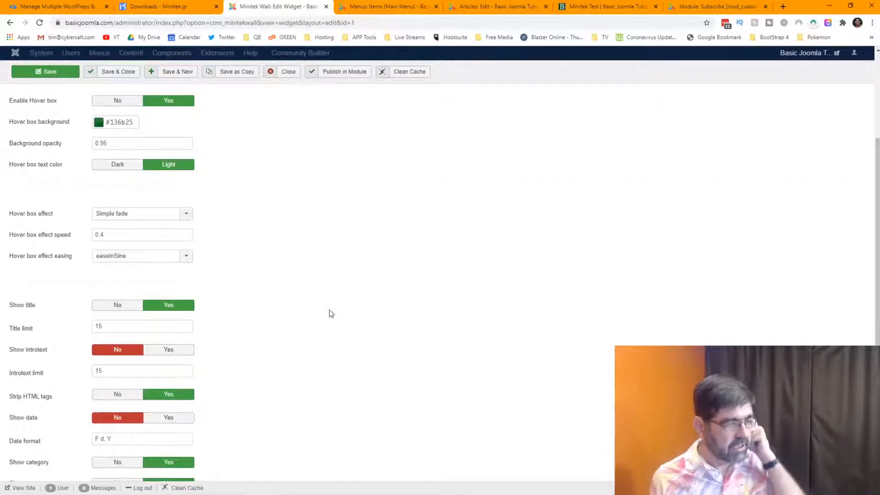
scroll(330, 314, "down", 2)
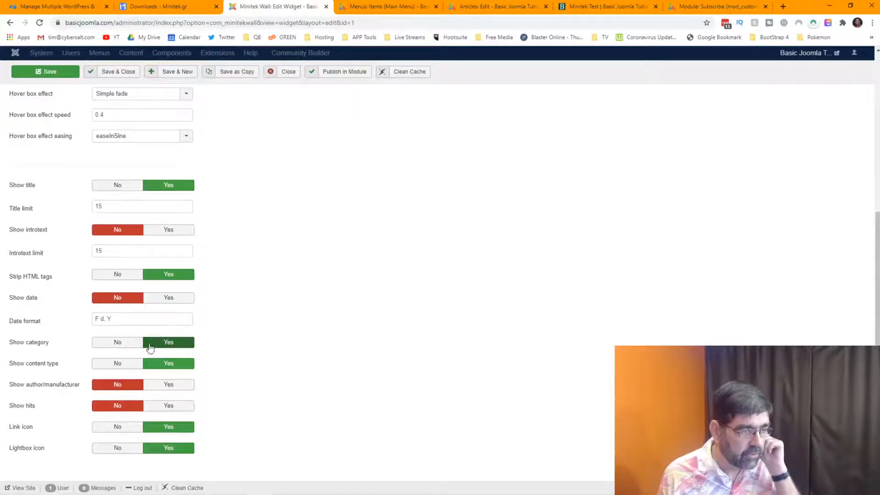
left_click(118, 364)
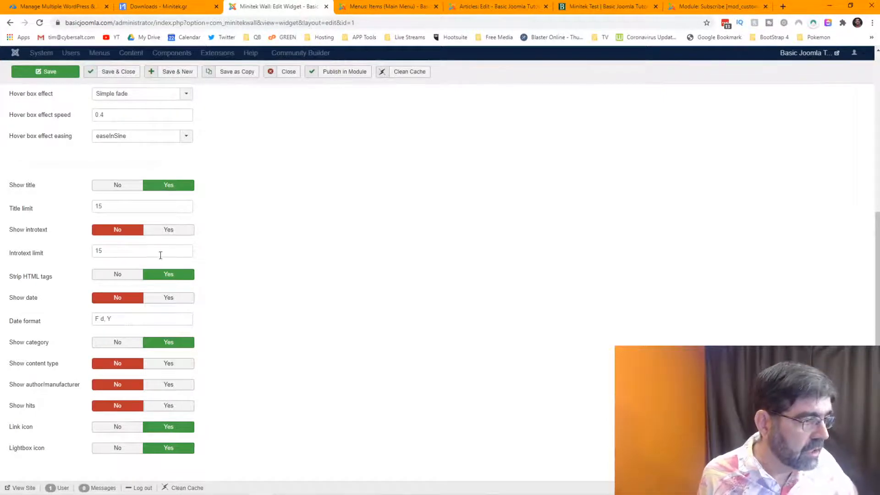
left_click(596, 6)
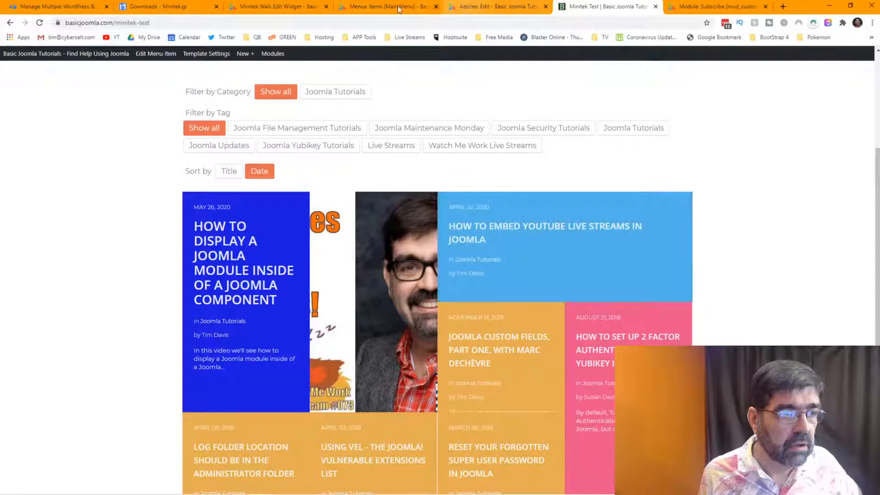
left_click(289, 8)
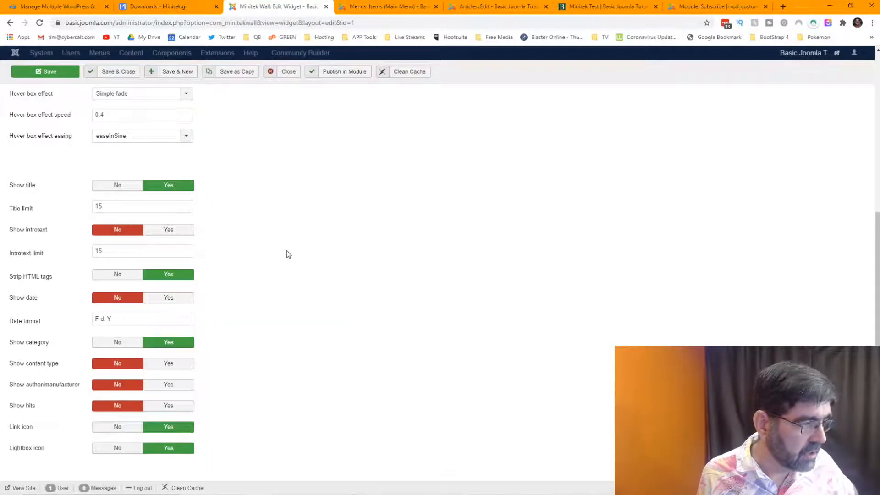
Show introtext in the hover boxes, limited to 30 words, and save the widget.
left_click(186, 230)
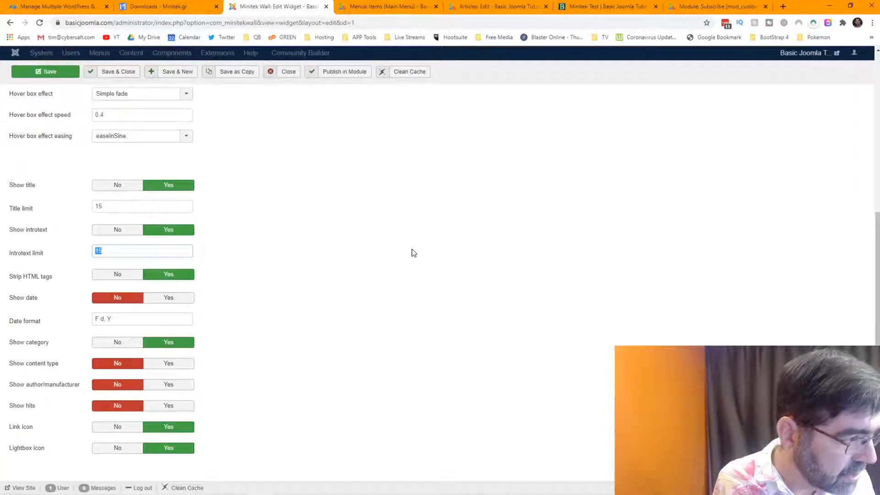
mouse_move(46, 252)
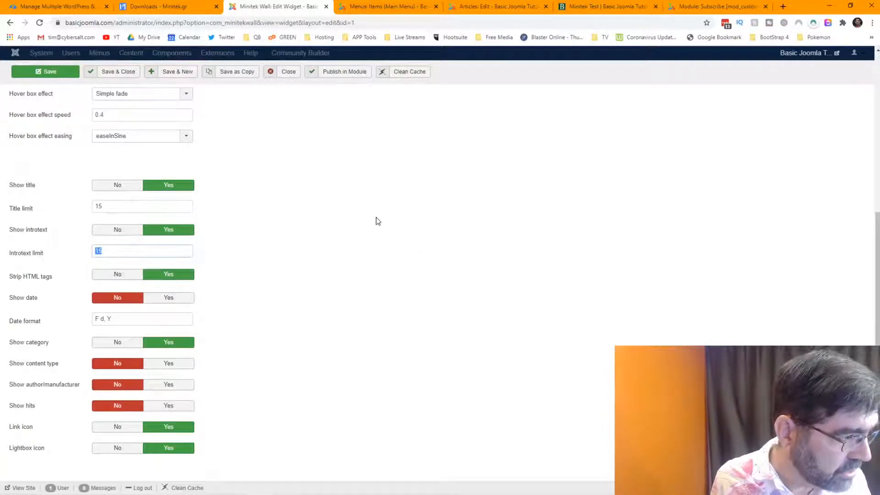
type("30")
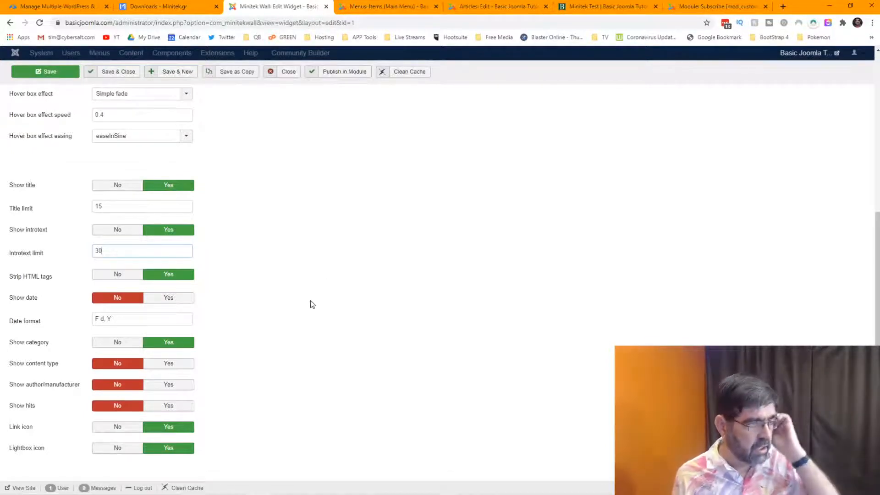
left_click(41, 72)
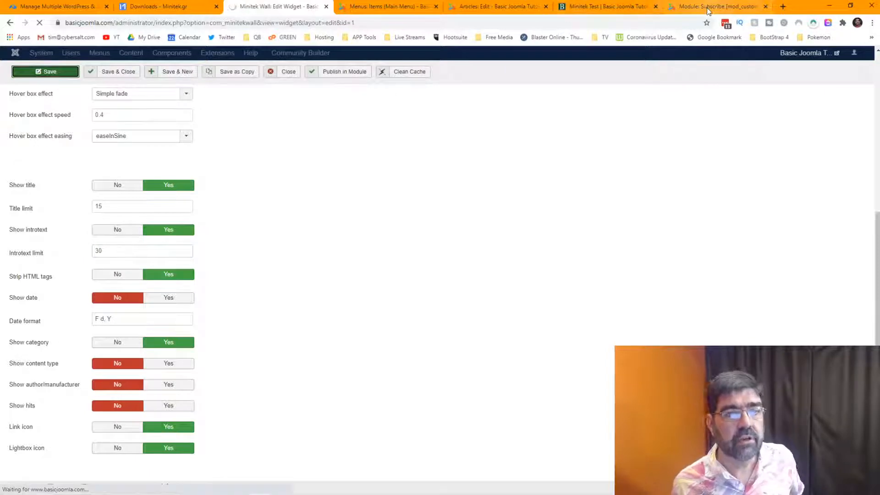
Reload the Minitek Test wall, check a hover box's introtext excerpt, and return to the widget editor.
left_click(605, 6)
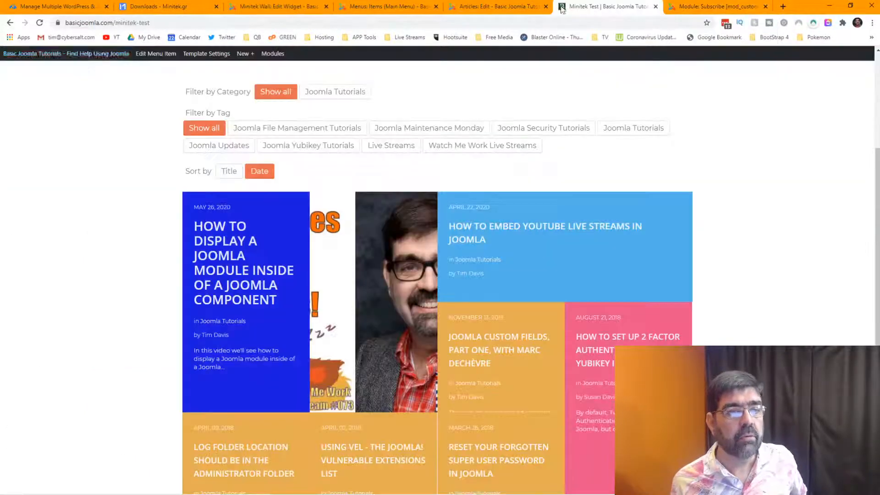
left_click(39, 22)
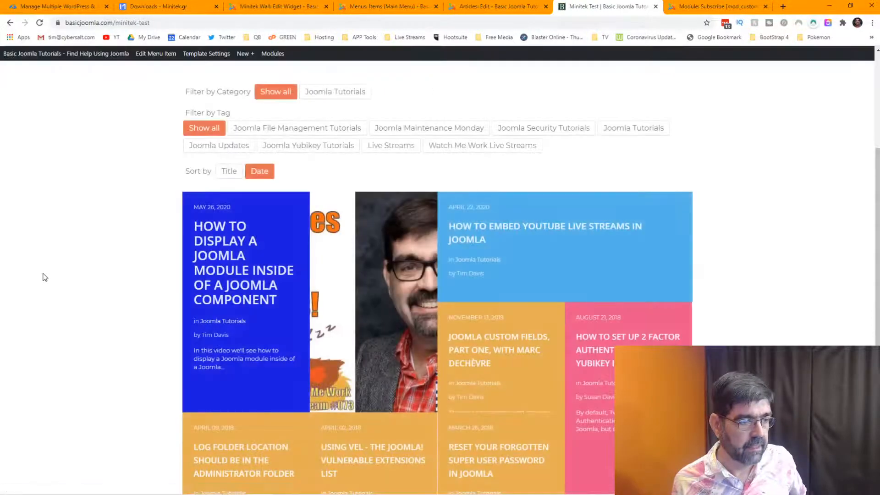
mouse_move(237, 281)
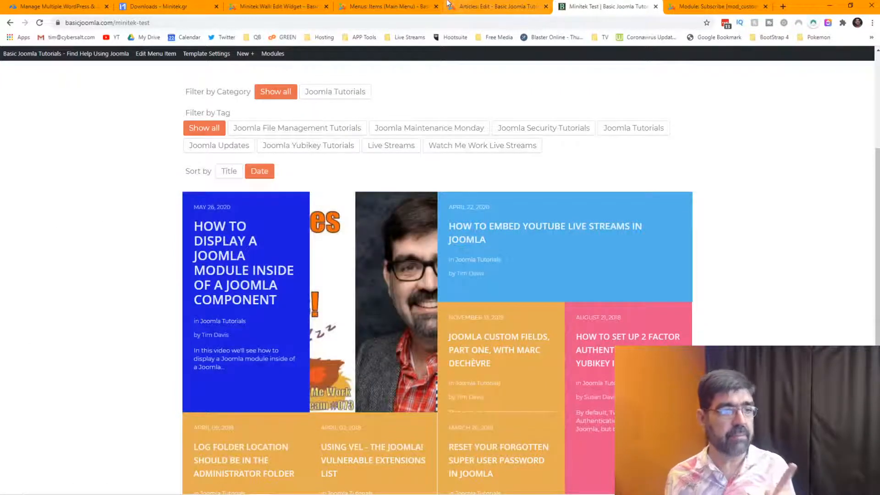
left_click(279, 6)
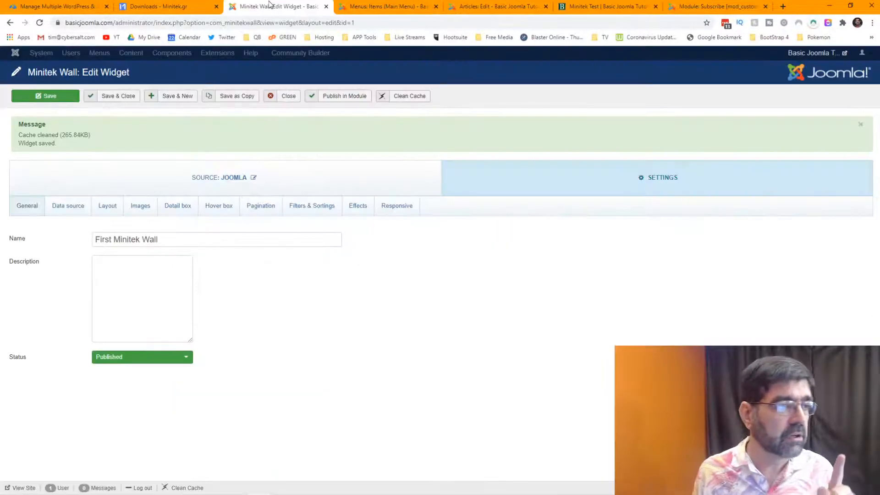
Scroll through the widget's Data source settings.
left_click(71, 210)
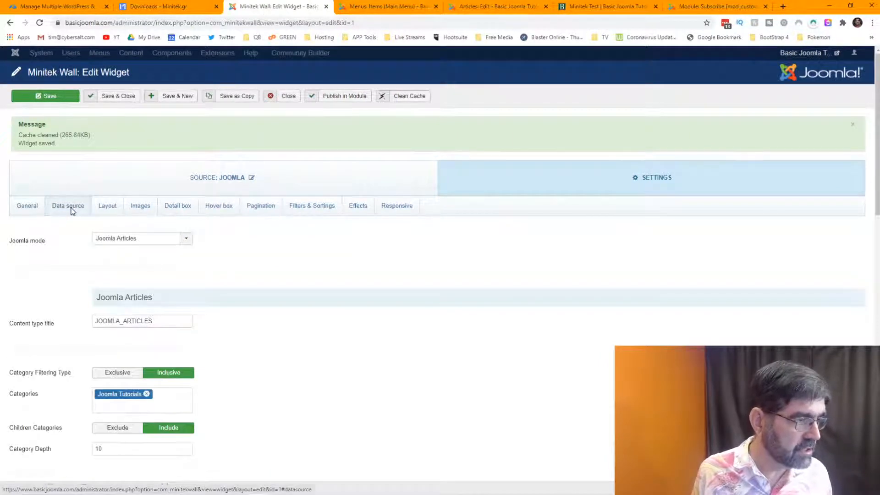
scroll(293, 316, "down", 4)
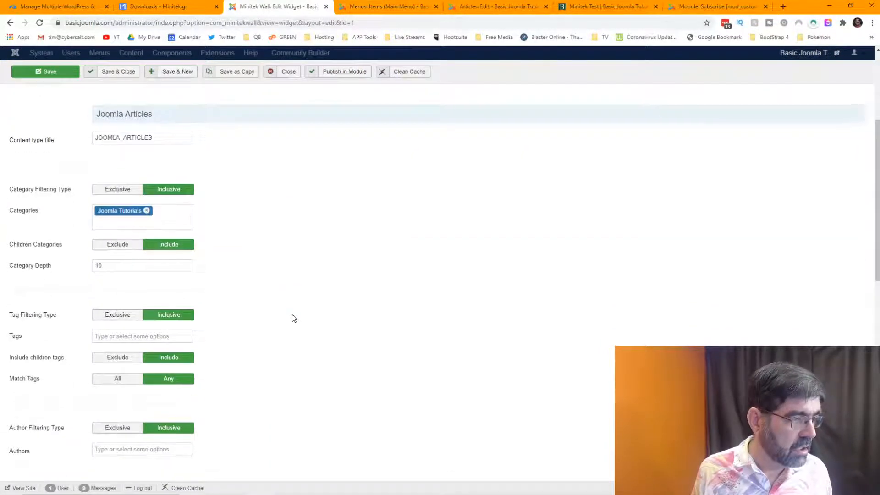
scroll(294, 318, "up", 4)
scroll(295, 318, "down", 5)
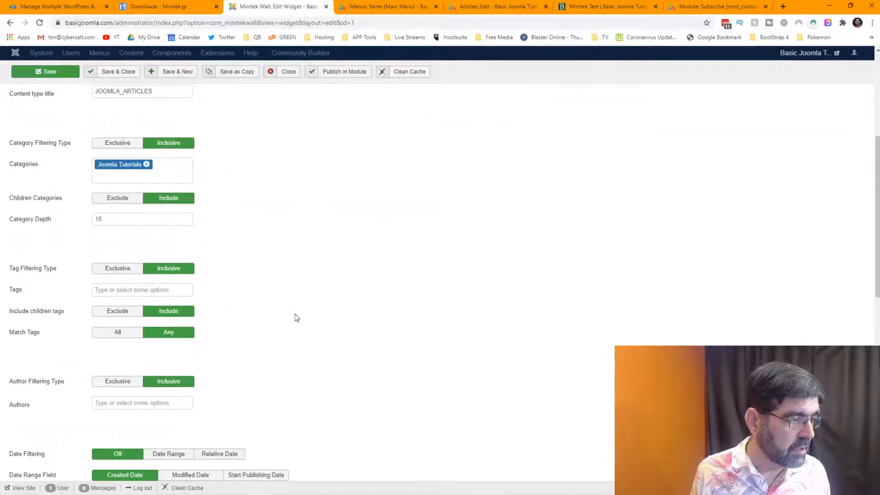
scroll(297, 318, "down", 8)
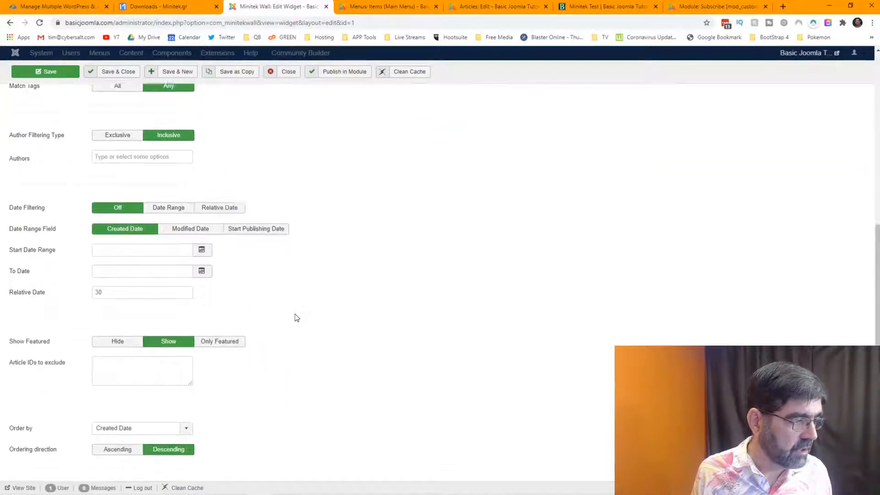
scroll(297, 318, "down", 3)
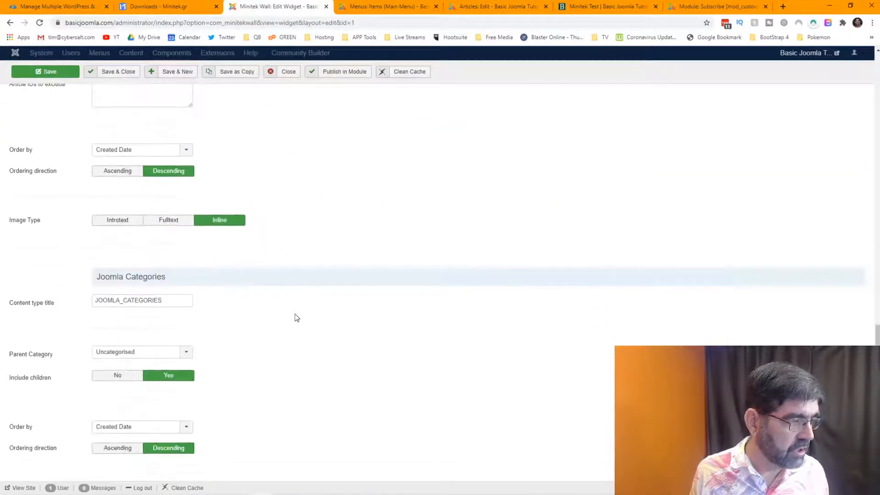
scroll(296, 317, "up", 10)
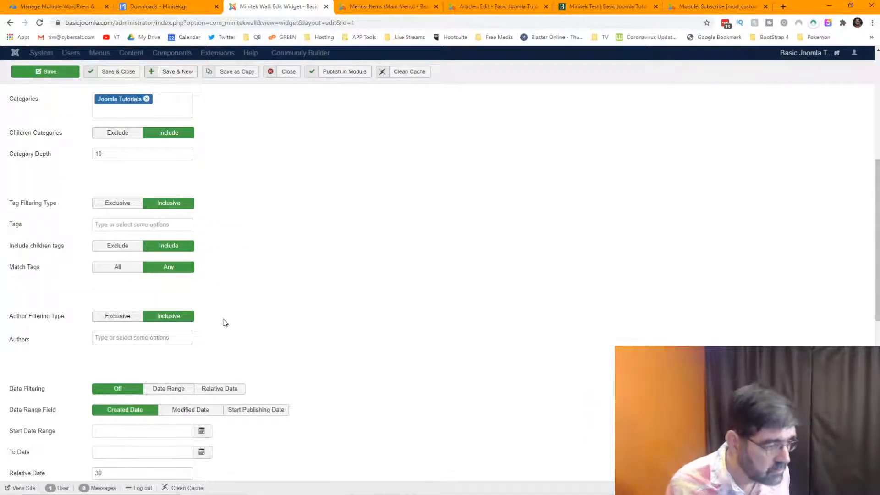
scroll(224, 322, "up", 1)
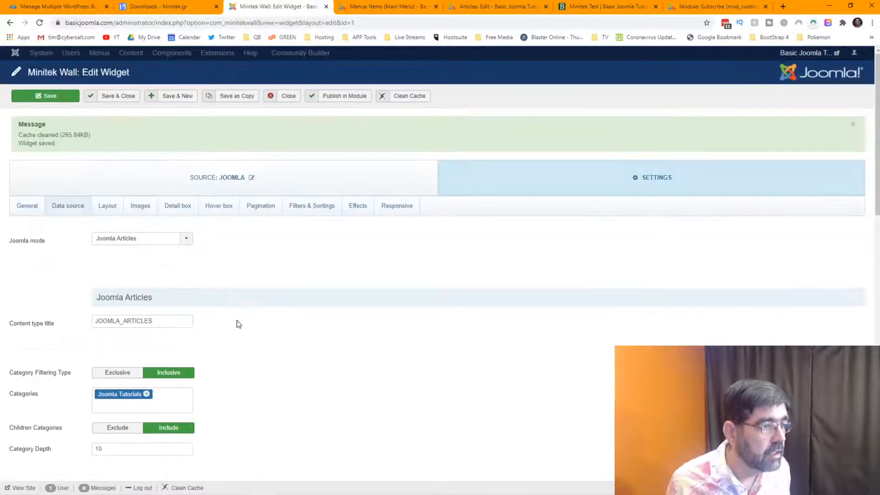
Bring up the Layout settings with the Masonry template and its grid options.
left_click(109, 206)
scroll(273, 312, "down", 12)
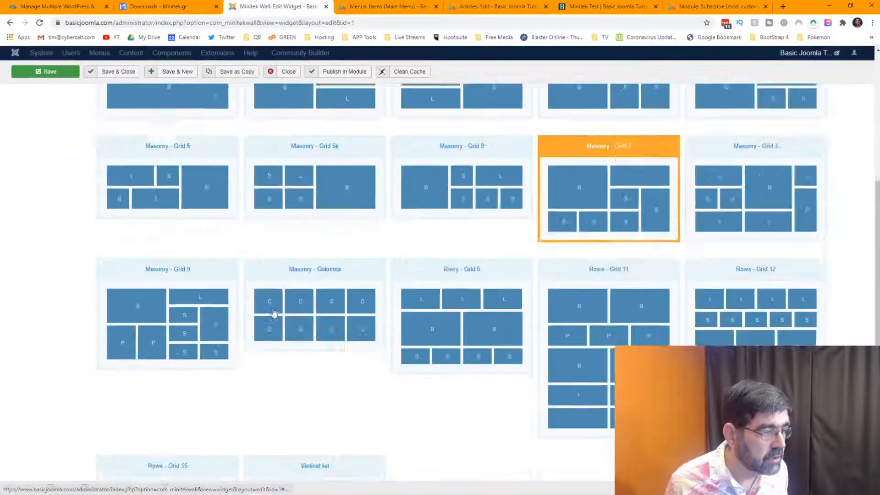
scroll(273, 311, "up", 10)
scroll(272, 311, "up", 3)
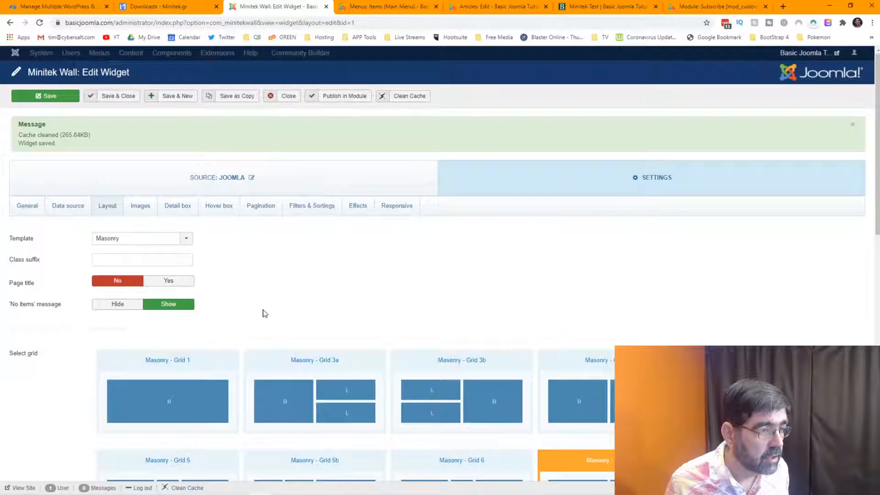
Set the Big item detail box introtext limit to 0, clear the 'F d, Y' date format, and save.
left_click(176, 211)
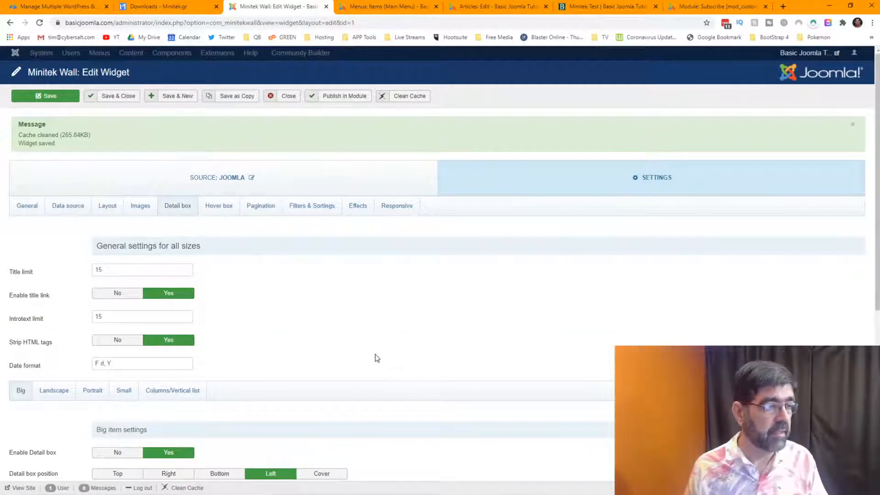
scroll(322, 316, "down", 2)
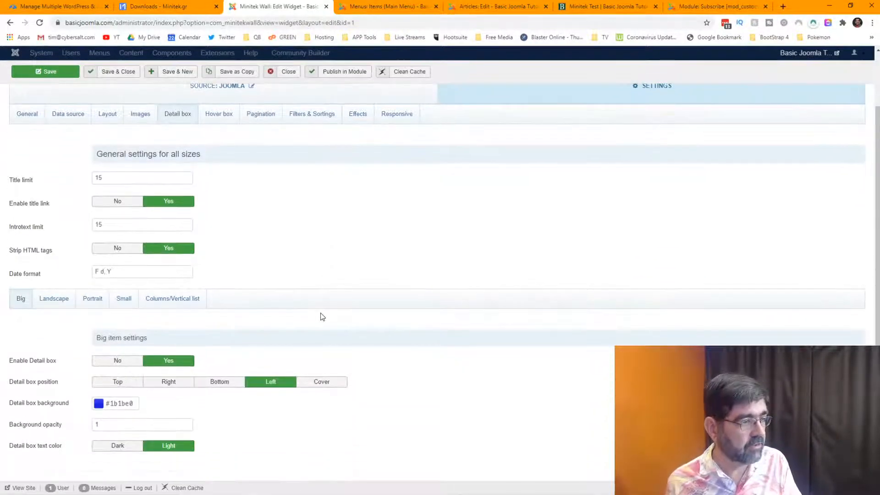
mouse_move(34, 233)
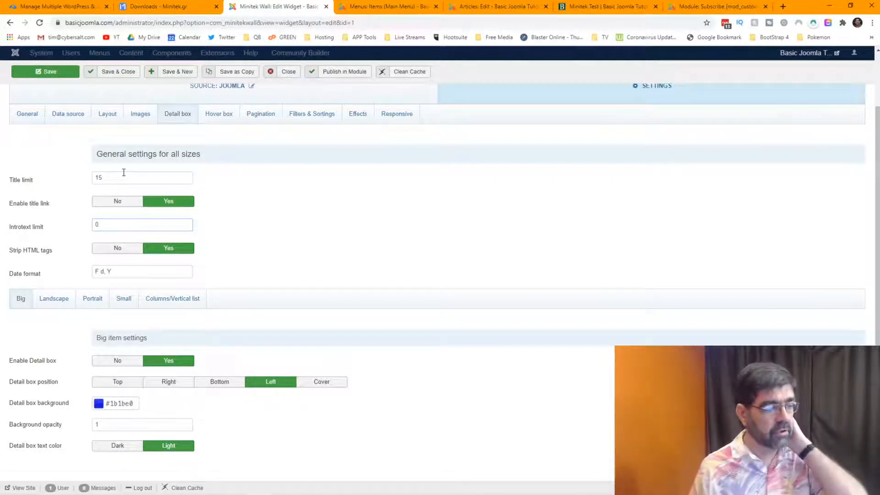
left_click(58, 308)
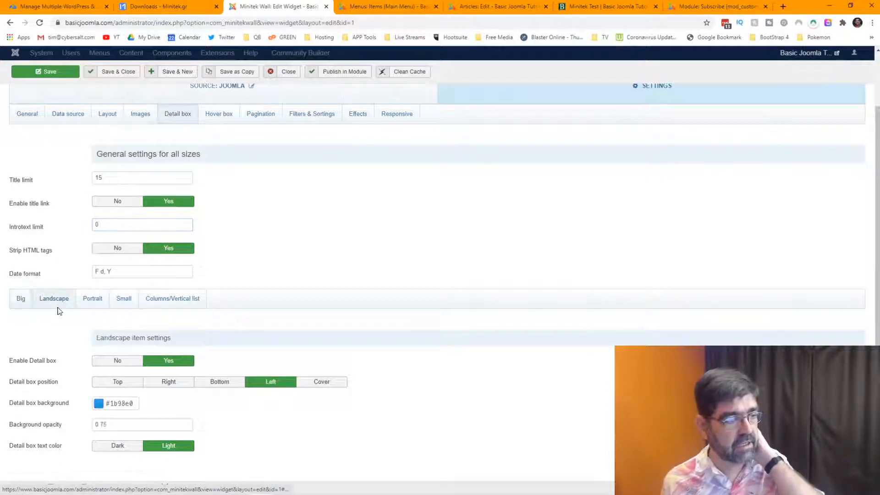
left_click(23, 303)
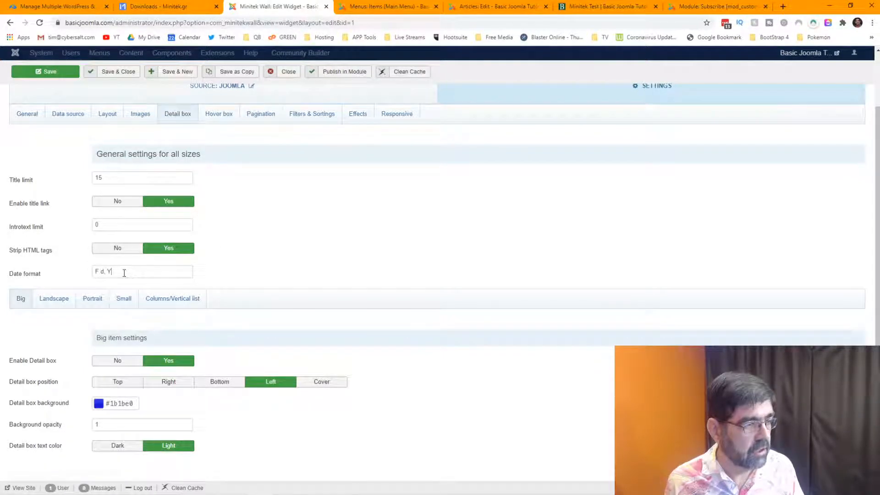
left_click_drag(125, 273, 53, 268)
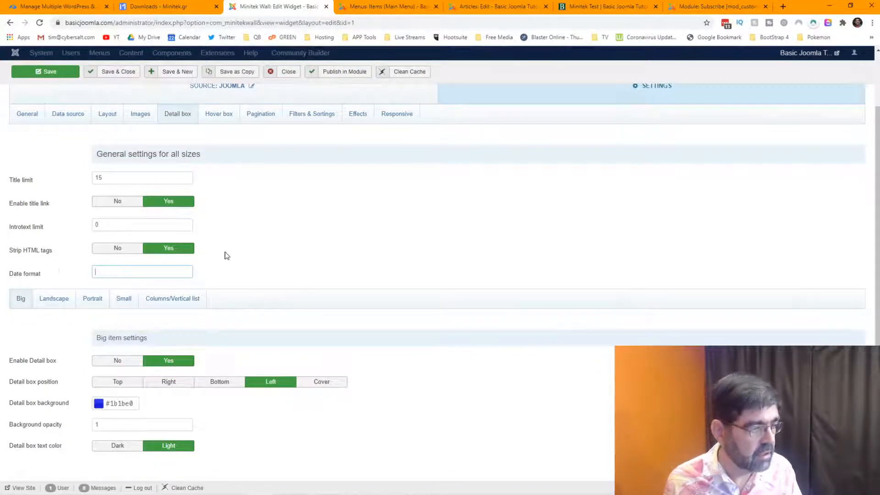
scroll(226, 255, "down", 3)
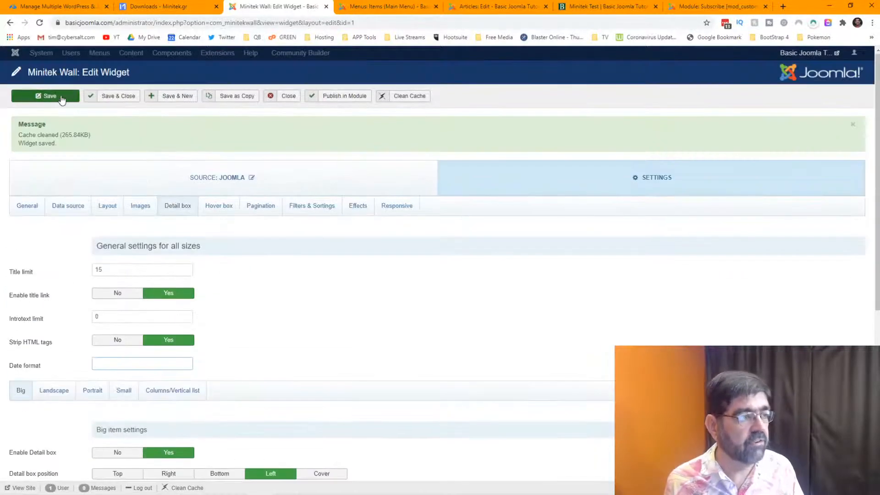
left_click(61, 97)
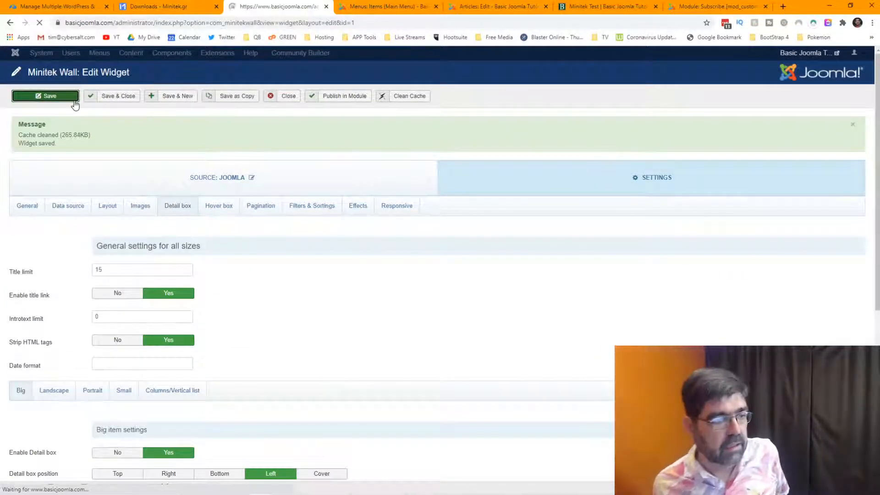
Set hover box Show title to No, save the widget, and go to the Minitek Test page.
left_click(225, 206)
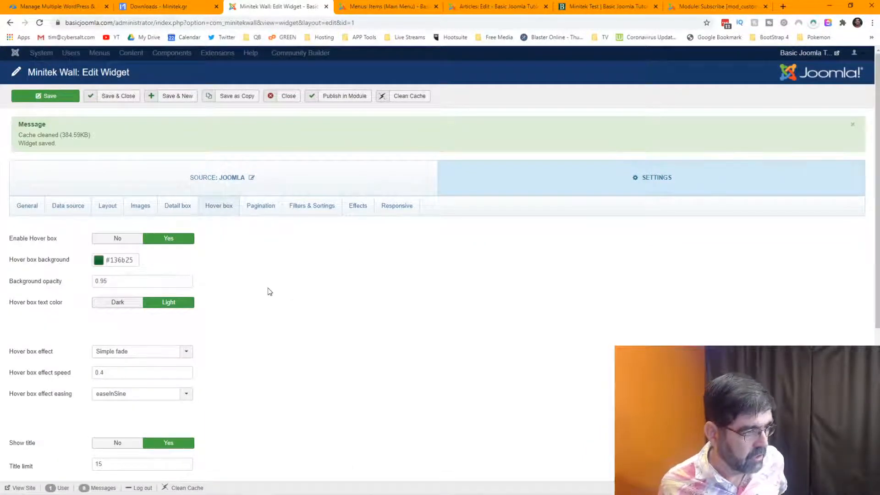
scroll(269, 290, "down", 2)
left_click(129, 355)
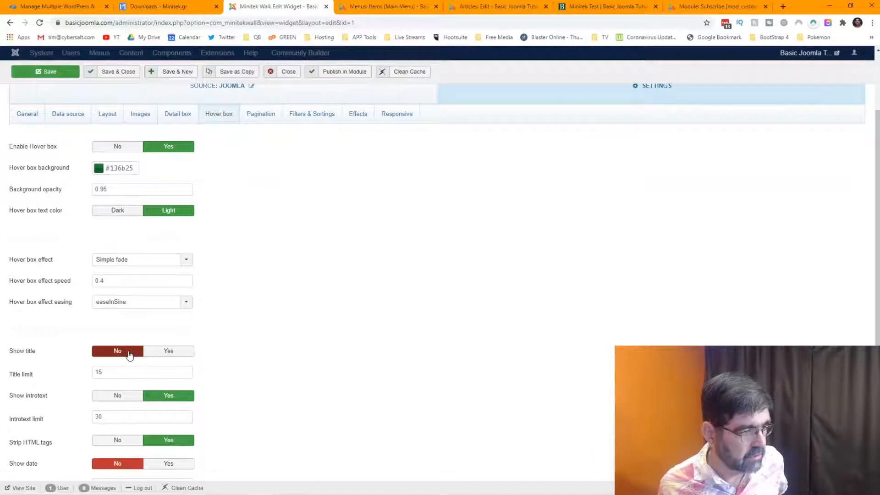
left_click(34, 74)
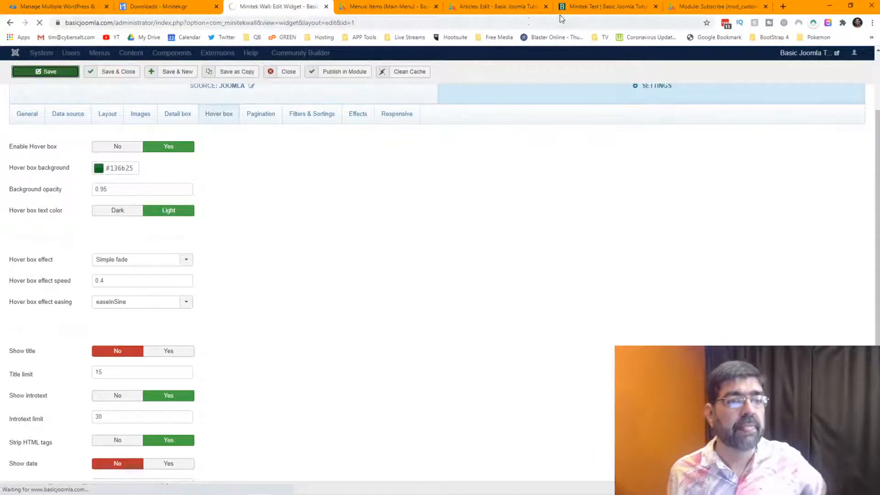
left_click(601, 6)
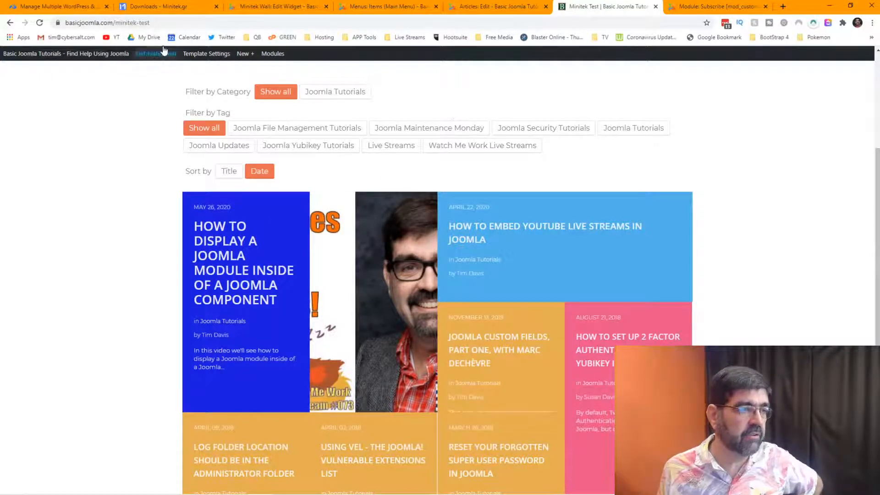
Reload the Minitek Test wall to confirm title-less hover boxes, then return to the widget editor.
left_click(39, 23)
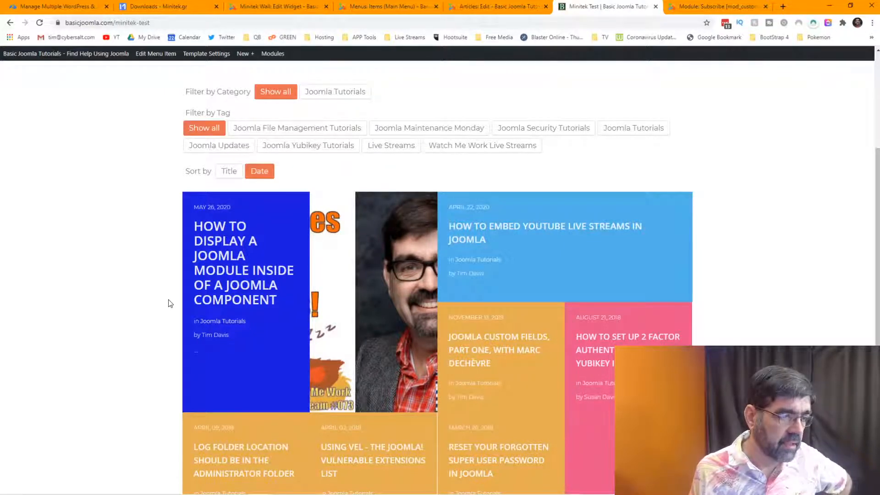
mouse_move(206, 300)
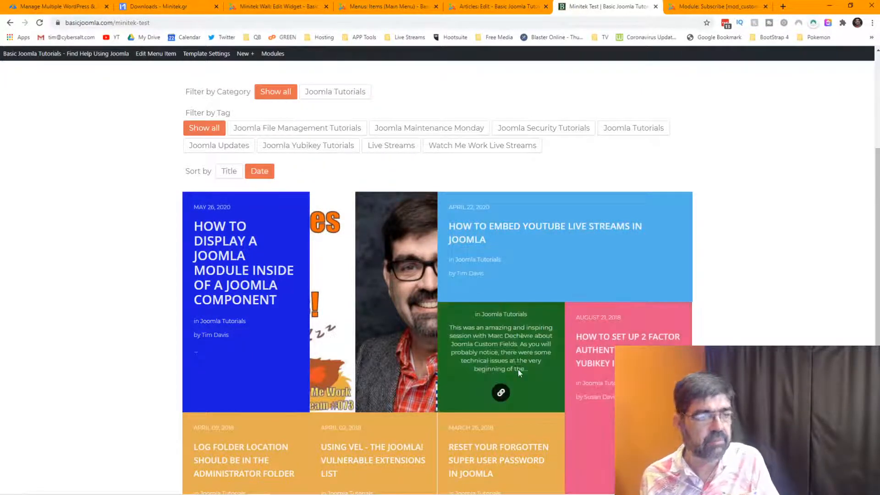
left_click(290, 6)
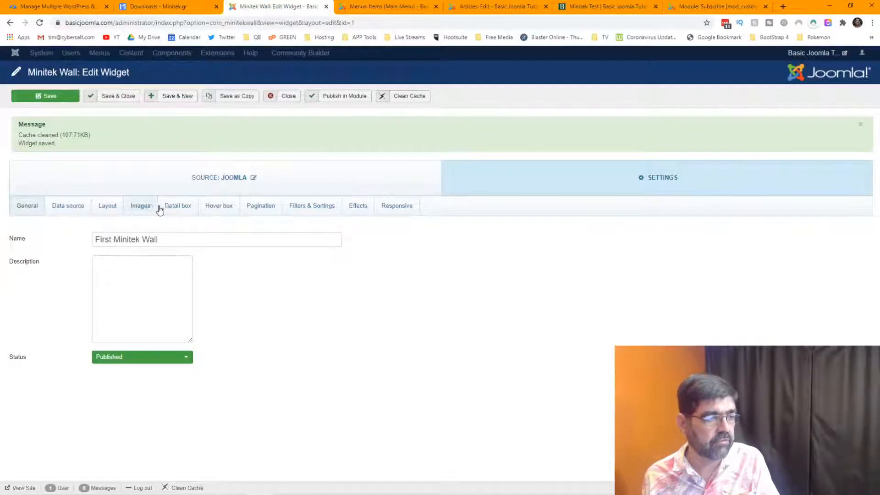
Set Show introtext to No in the Big item detail box.
left_click(174, 210)
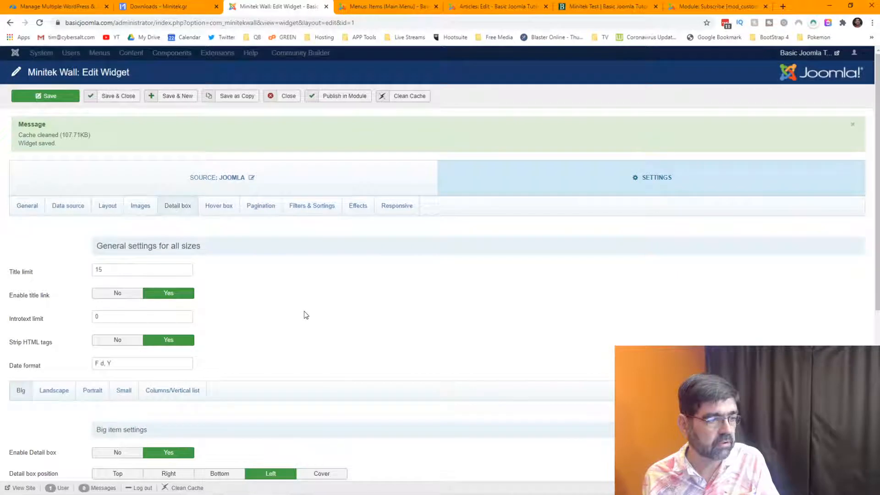
scroll(245, 294, "down", 2)
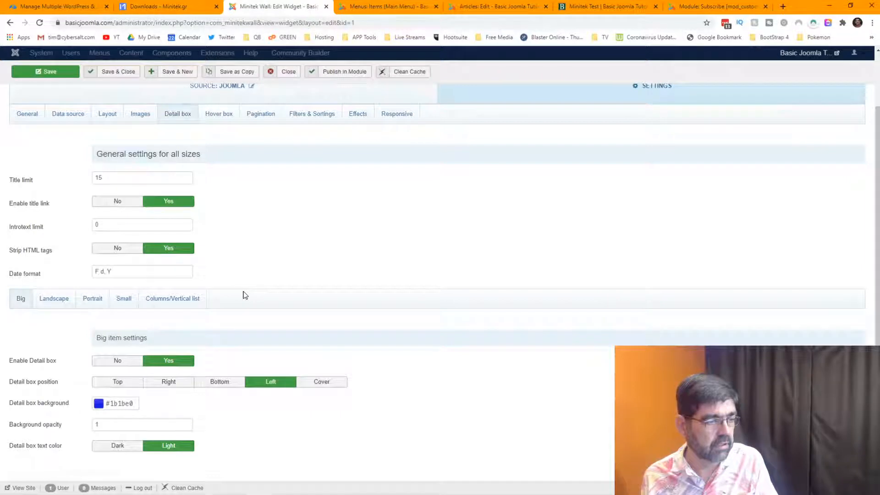
scroll(244, 295, "down", 3)
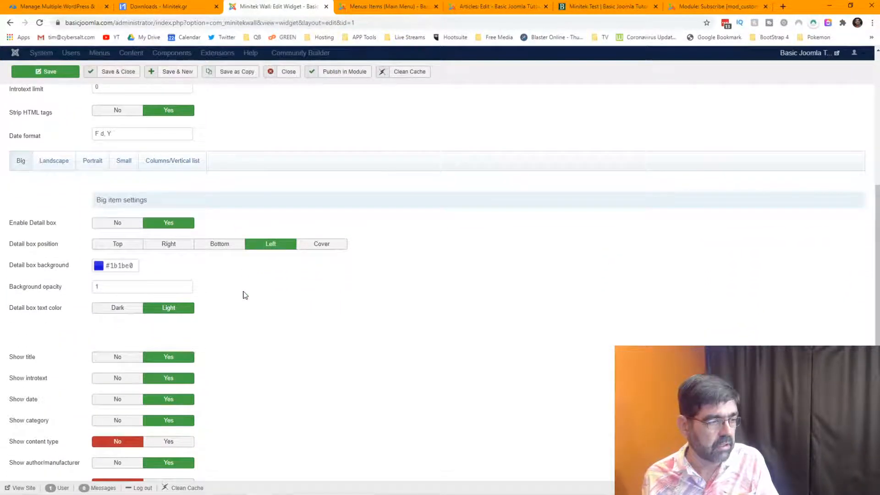
scroll(244, 295, "up", 2)
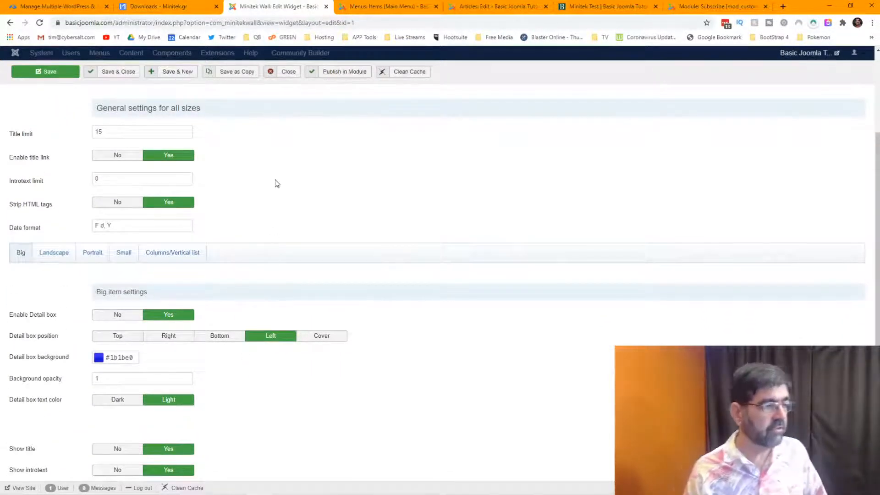
scroll(274, 176, "down", 4)
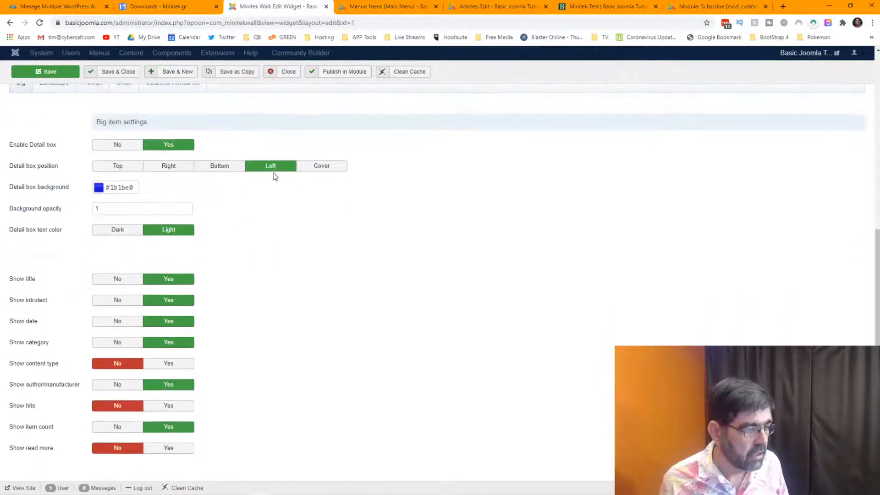
left_click(118, 300)
scroll(273, 285, "up", 3)
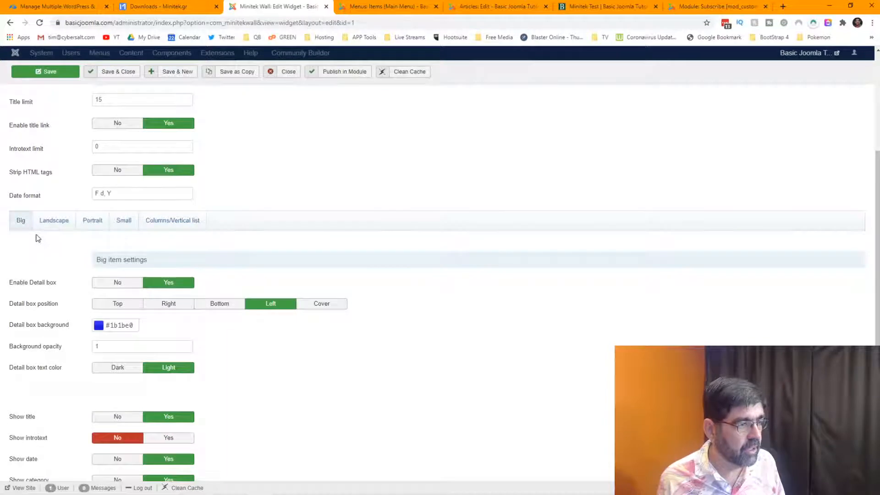
Set Show introtext to No in the Landscape item detail box, save, and view the Minitek Test page.
left_click(54, 222)
scroll(311, 267, "down", 3)
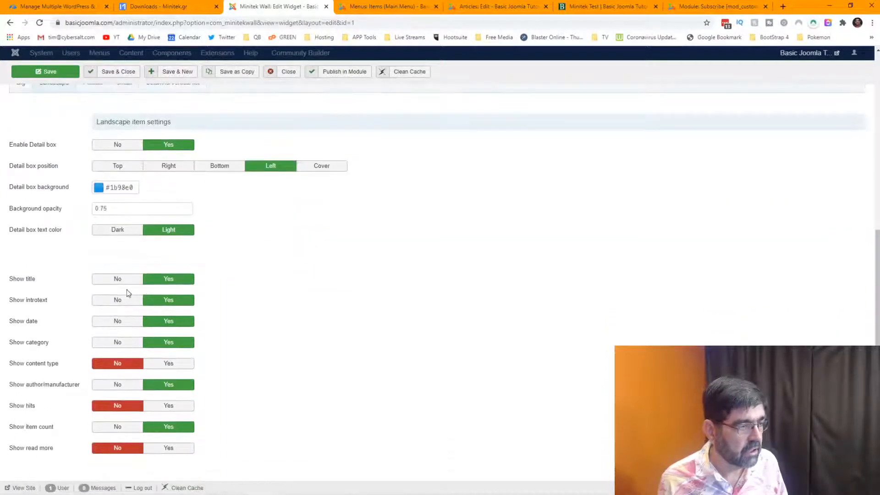
left_click(116, 301)
left_click(46, 72)
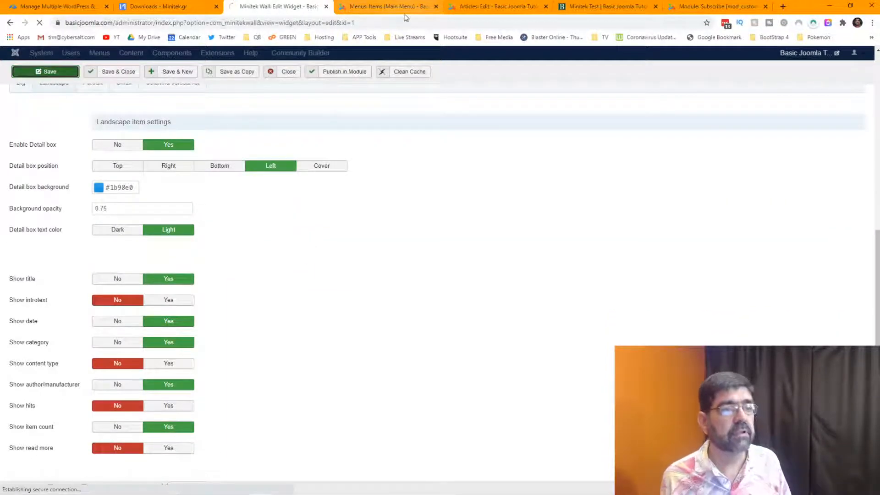
left_click(604, 8)
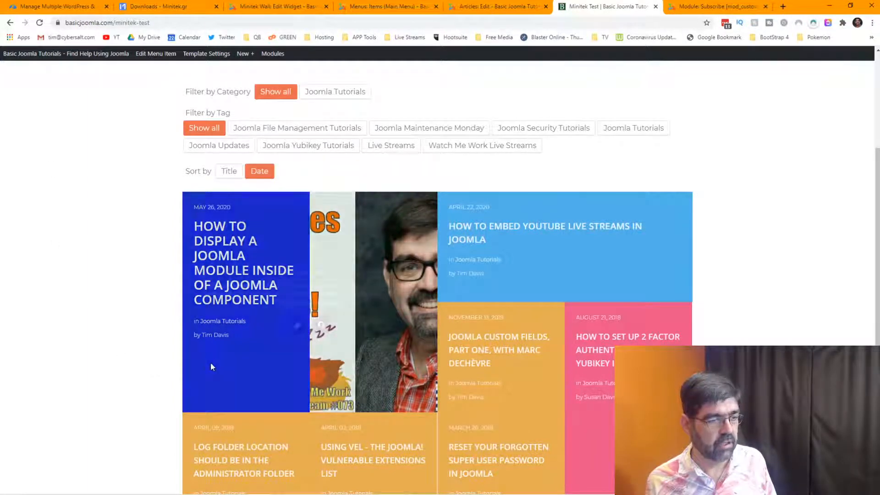
Review the Minitek Test wall tiles showing title, category and author, and their hover boxes.
mouse_move(231, 367)
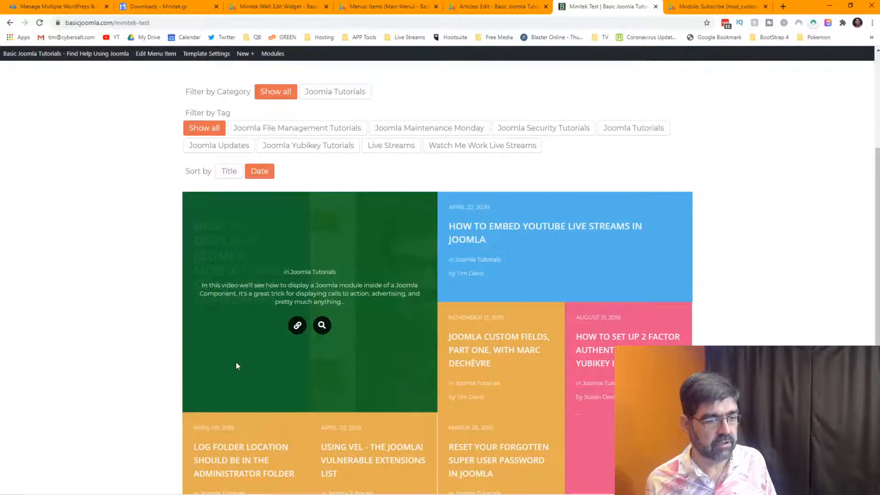
scroll(812, 258, "down", 3)
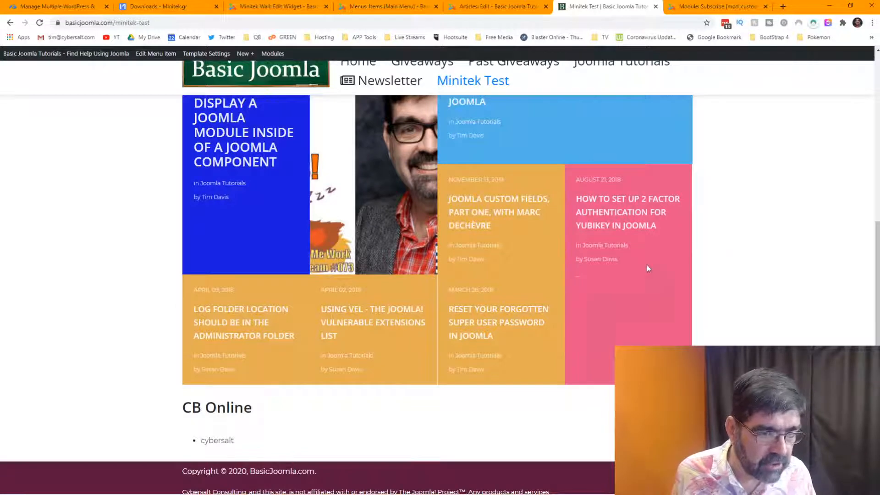
mouse_move(630, 207)
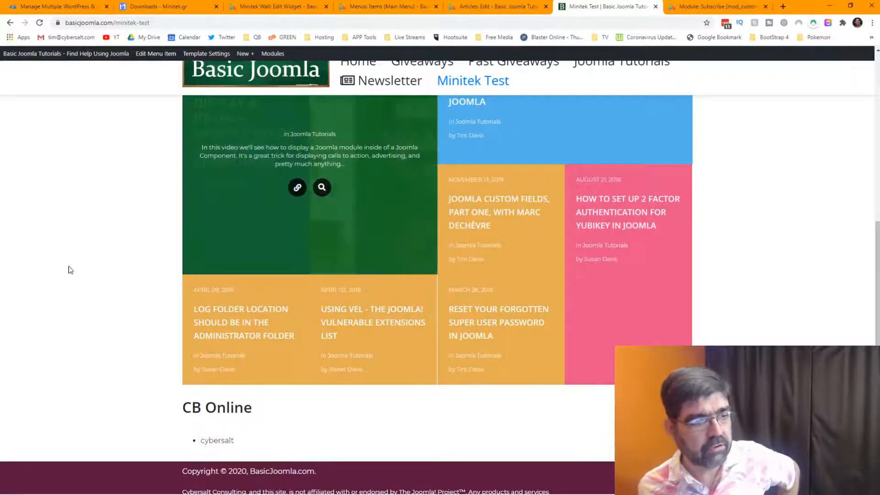
scroll(57, 274, "up", 4)
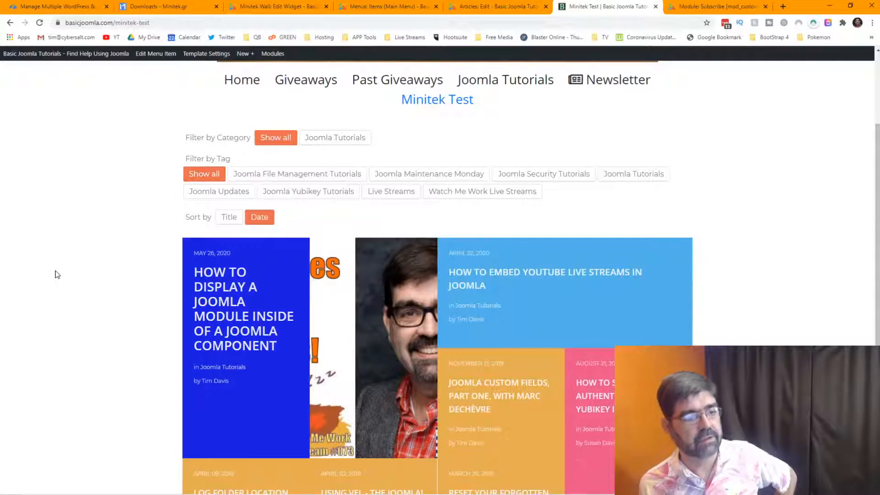
Change the widget's Layout Gutter from 0 to 2 and save.
mouse_move(236, 345)
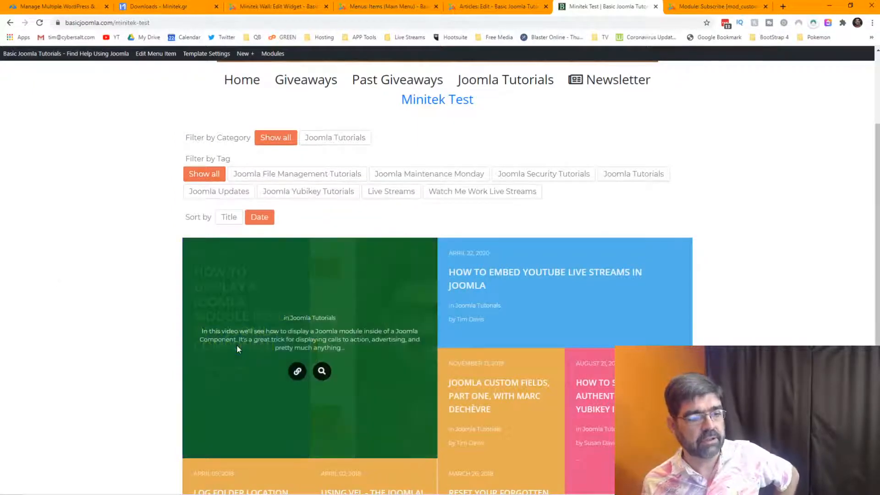
left_click(277, 6)
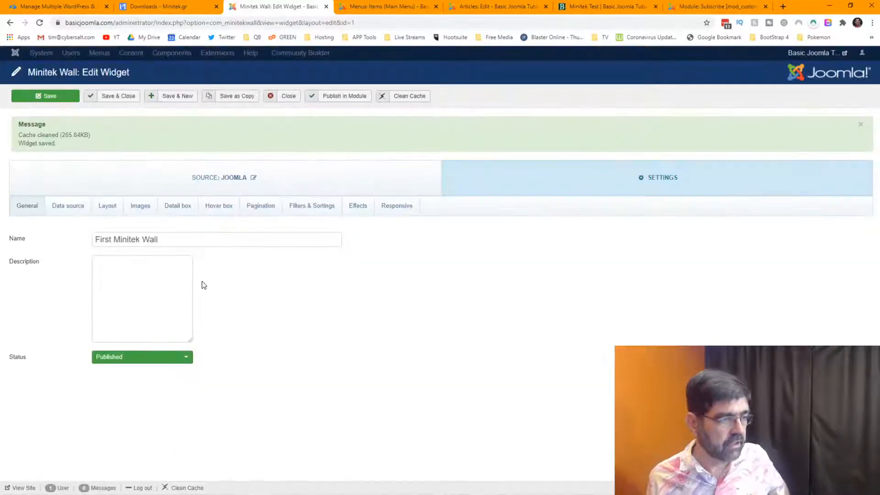
left_click(112, 206)
scroll(303, 336, "down", 10)
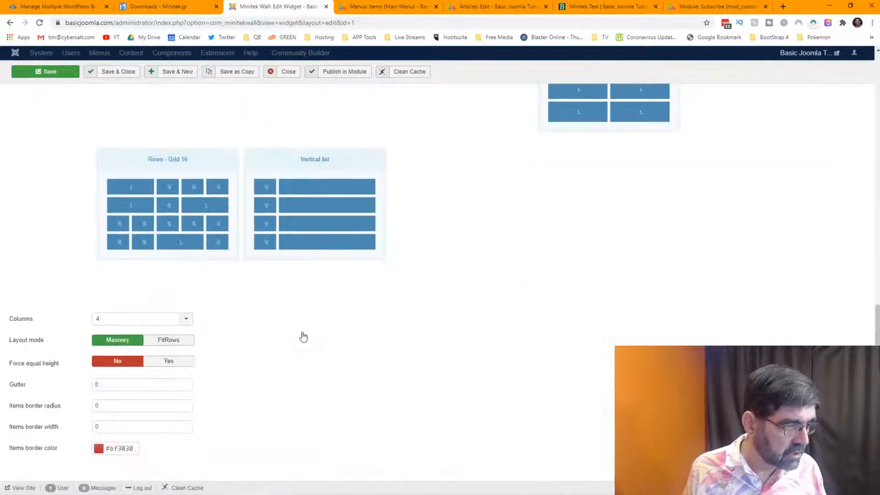
left_click_drag(115, 388, 87, 388)
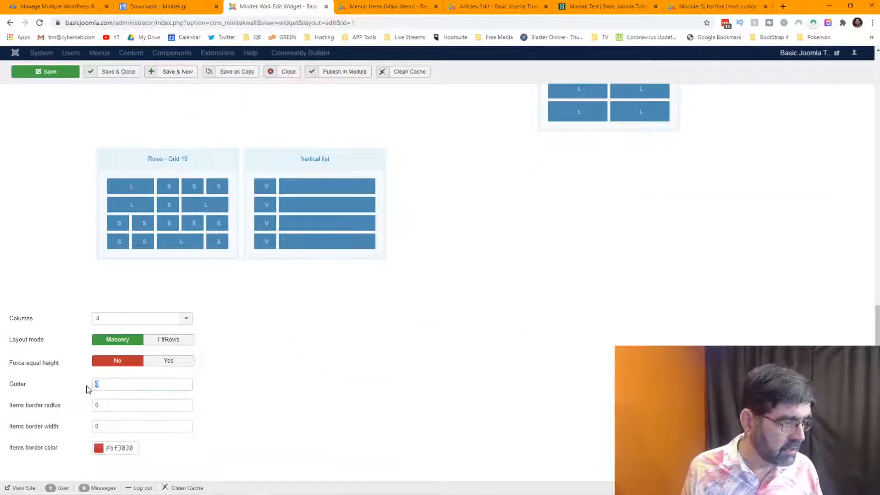
type("2")
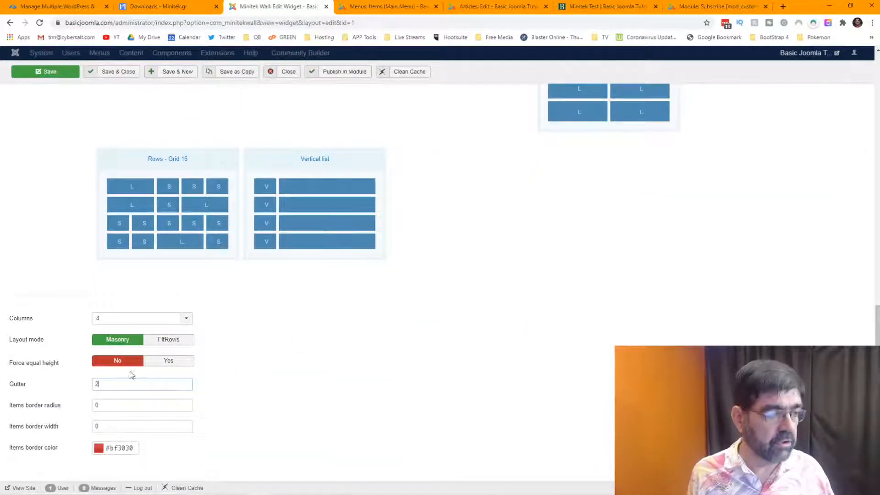
left_click(44, 76)
Reload the Minitek Test page and scroll the wall to check the spacing.
left_click(637, 9)
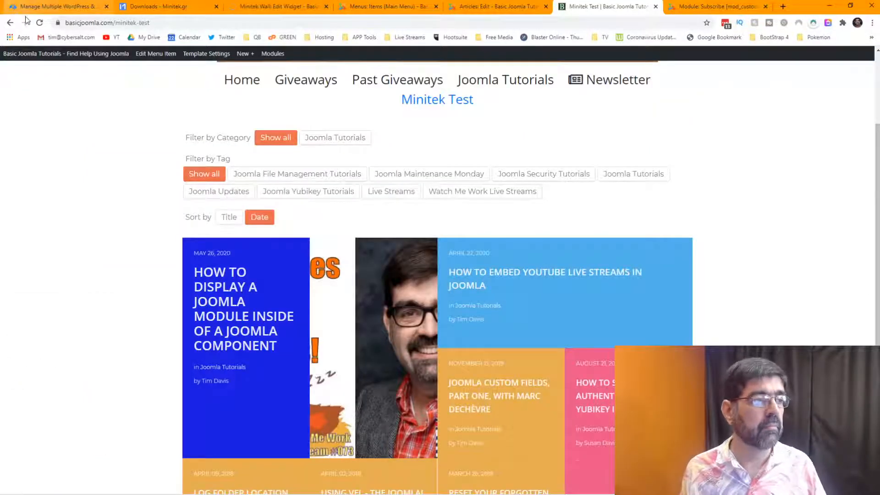
key("F5")
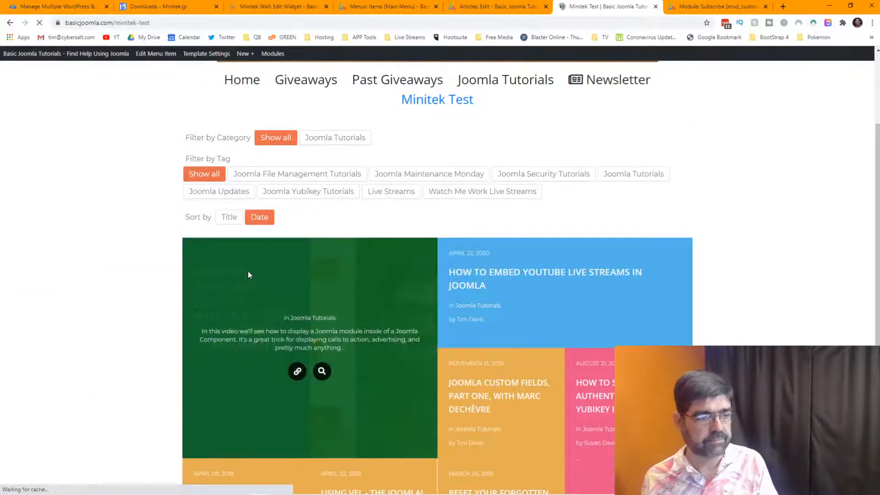
scroll(165, 321, "down", 5)
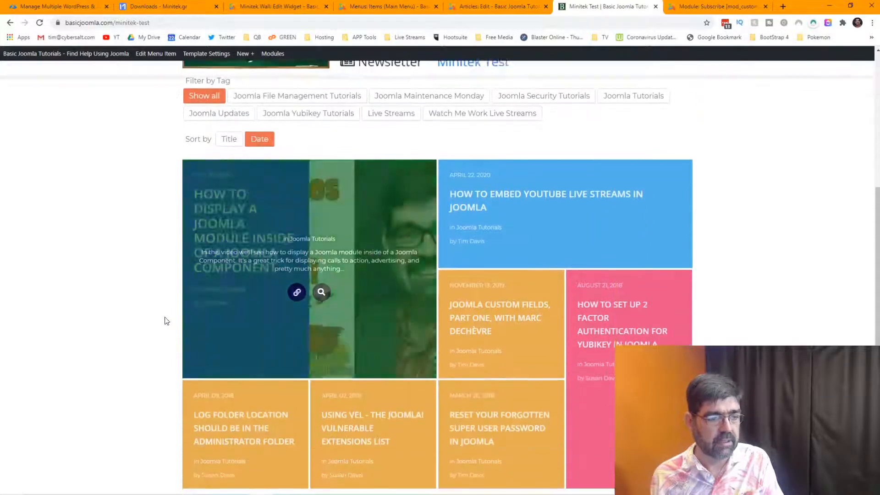
scroll(108, 315, "up", 2)
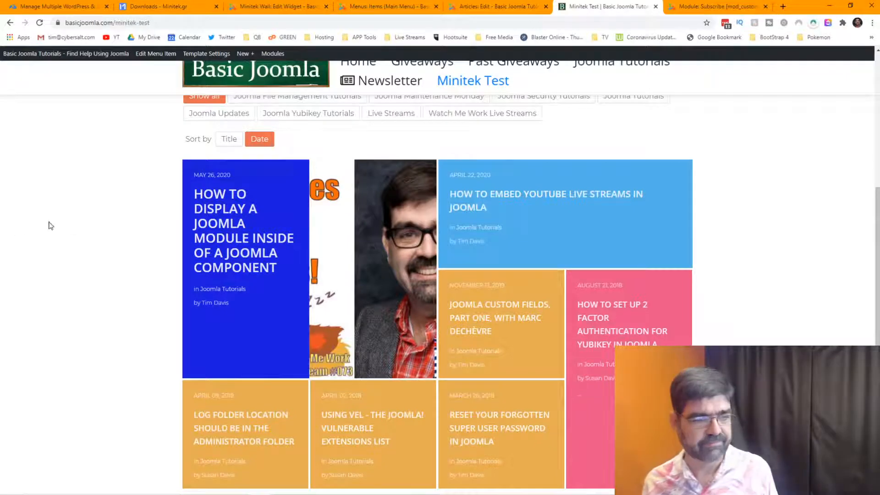
Refresh the Minitek Test page with F5 and scroll through the reloaded article wall.
mouse_move(277, 277)
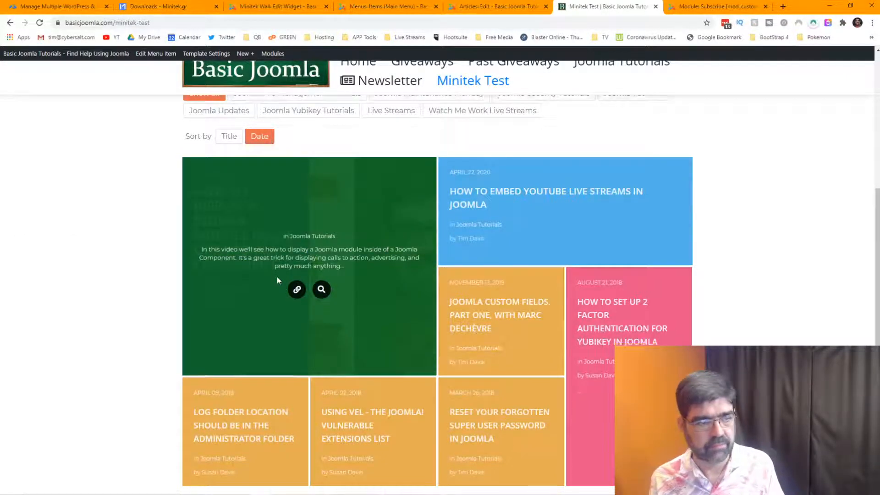
scroll(277, 277, "down", 2)
key("F5")
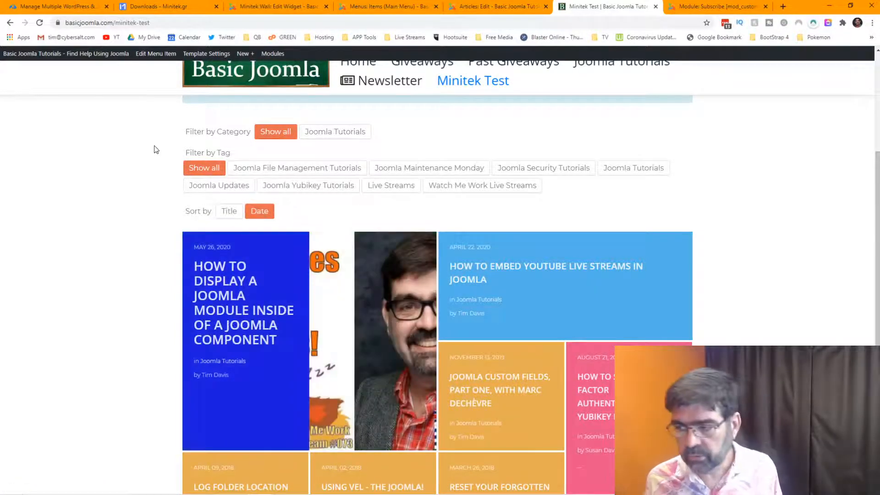
scroll(100, 206, "down", 1)
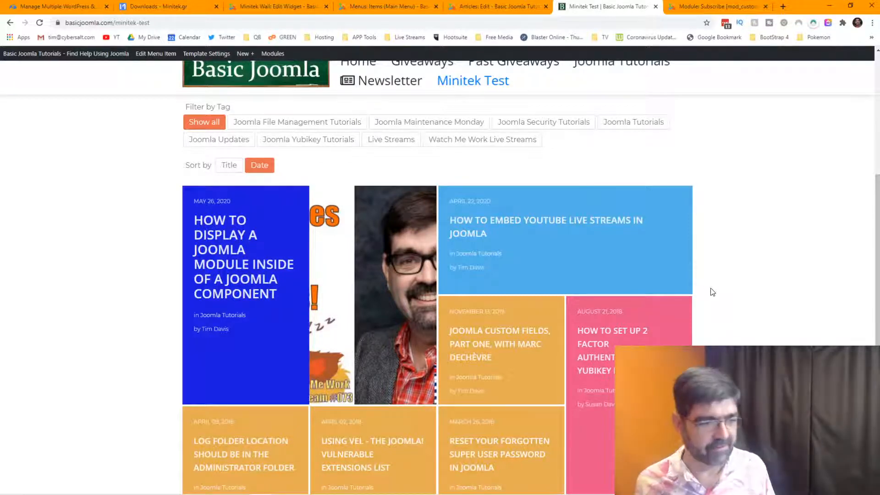
scroll(713, 292, "down", 2)
scroll(715, 292, "down", 1)
scroll(714, 292, "up", 2)
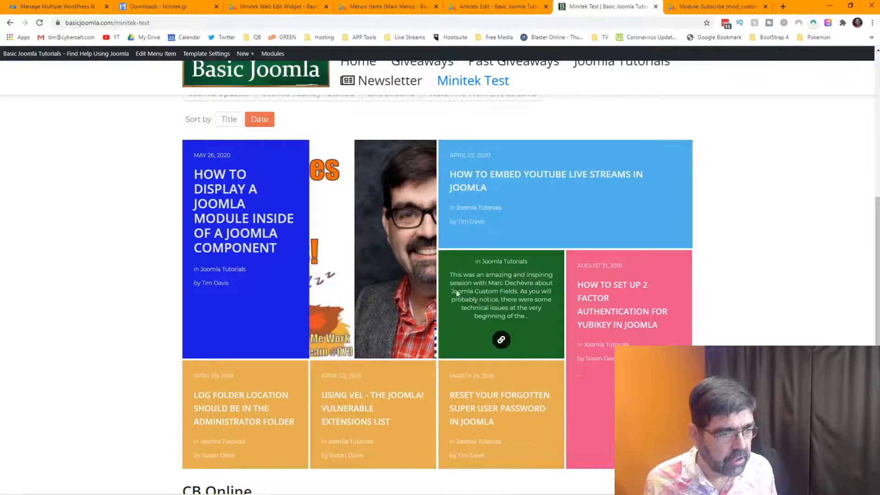
mouse_move(327, 278)
scroll(748, 304, "up", 3)
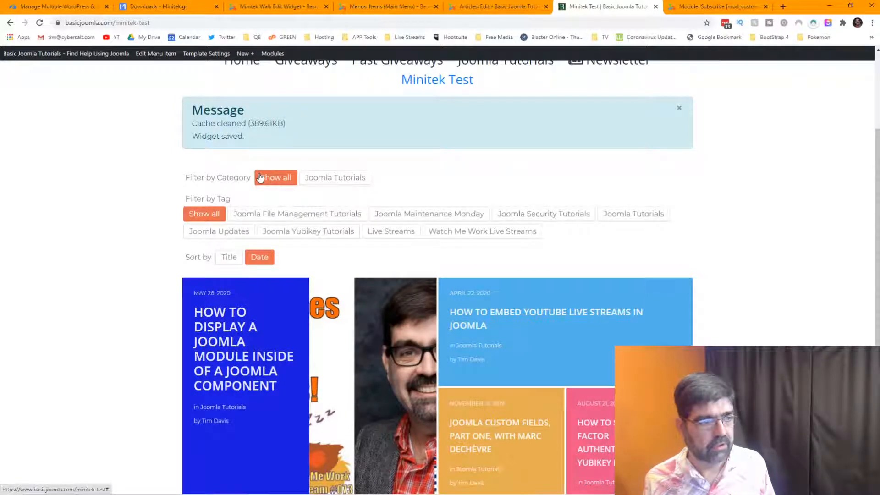
Filter the wall by the Joomla Tutorials category and scroll through the resulting tiles.
left_click(332, 181)
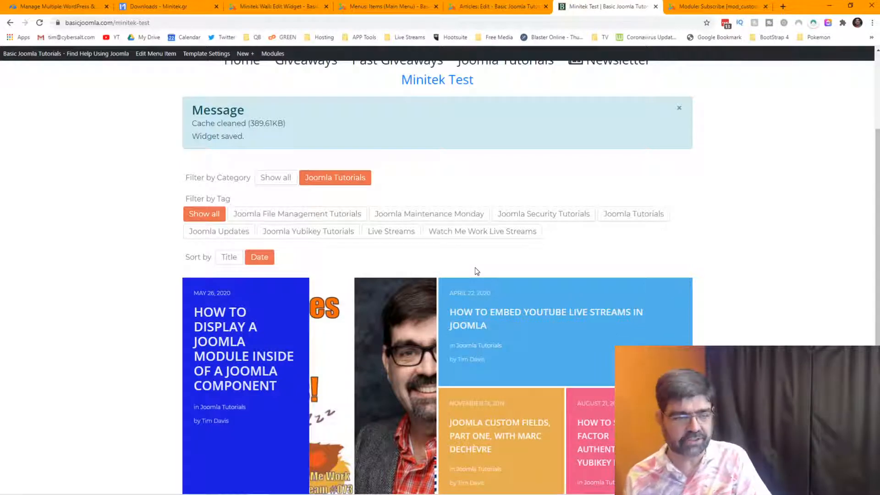
scroll(443, 247, "down", 6)
mouse_move(460, 257)
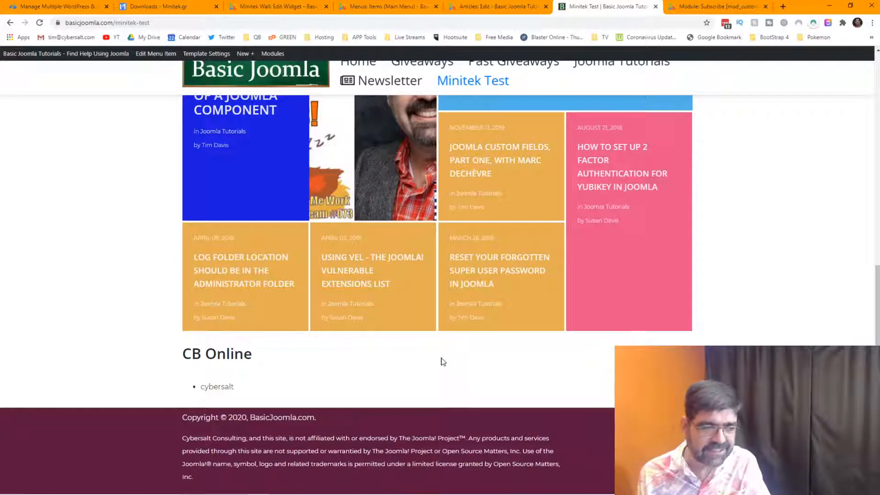
scroll(443, 361, "up", 2)
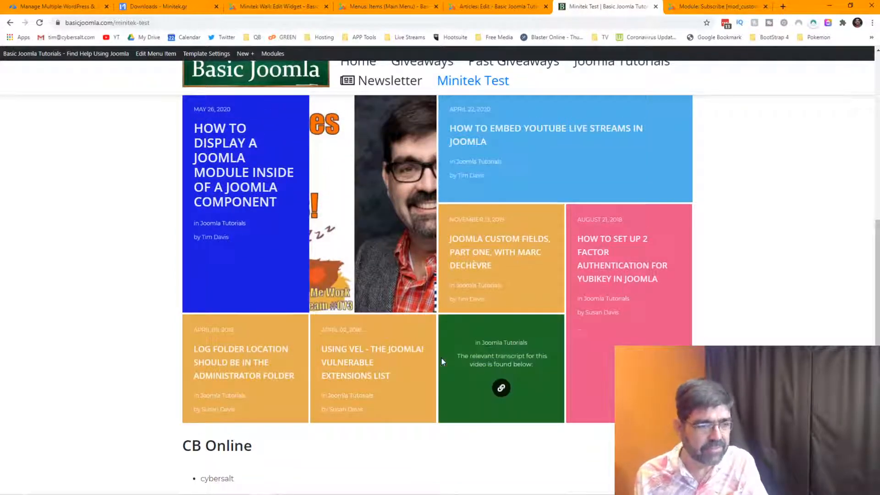
scroll(441, 359, "up", 3)
scroll(441, 358, "up", 2)
scroll(564, 290, "down", 3)
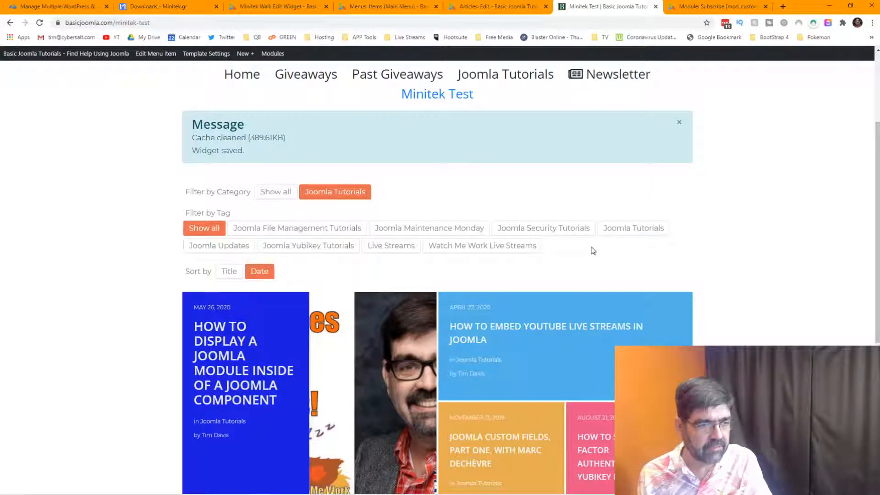
Try tag filters: Joomla Security Tutorials, Joomla Tutorials, Watch Me Work Live Streams, Live Streams, Joomla Yubikey Tutorials.
left_click(556, 231)
scroll(641, 234, "down", 2)
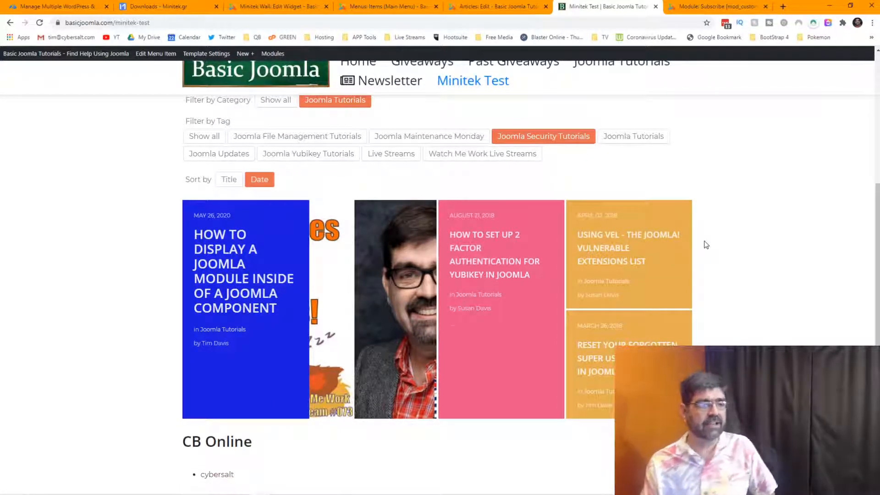
left_click(640, 144)
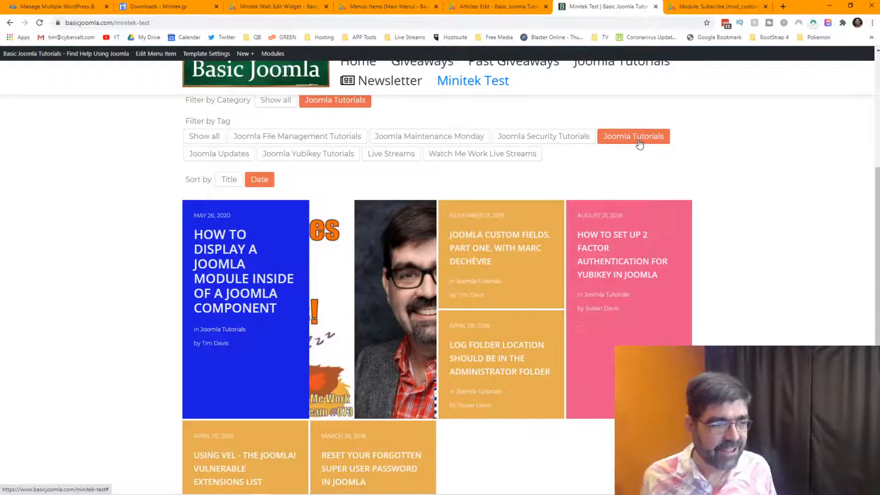
left_click(514, 163)
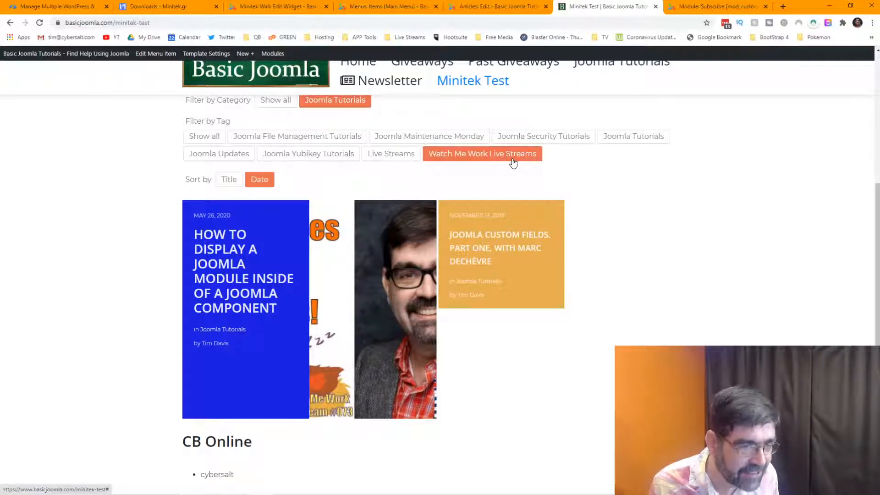
left_click(400, 164)
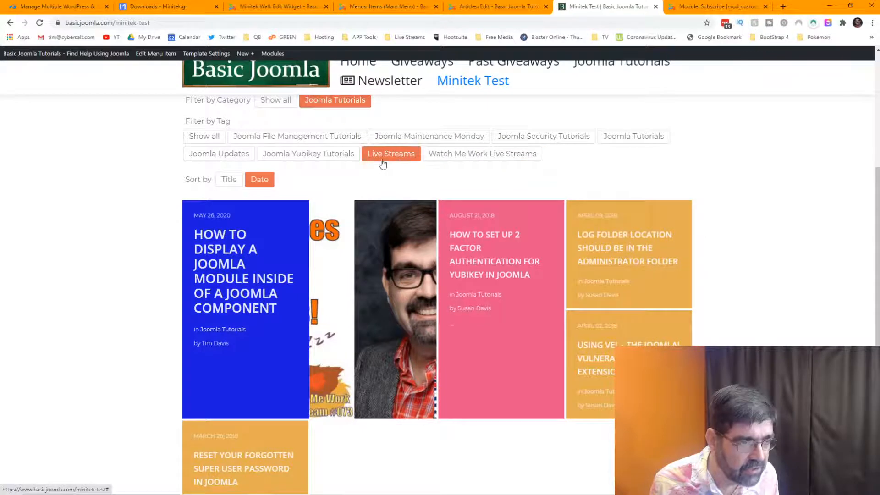
left_click(337, 155)
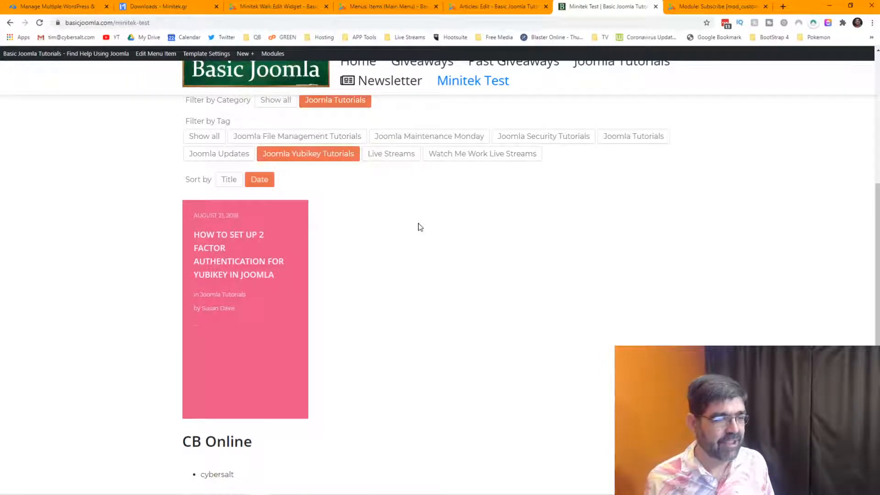
Try tags Joomla Updates, Yubikey, File Management, Maintenance Monday, Security, then Joomla Tutorials.
left_click(235, 155)
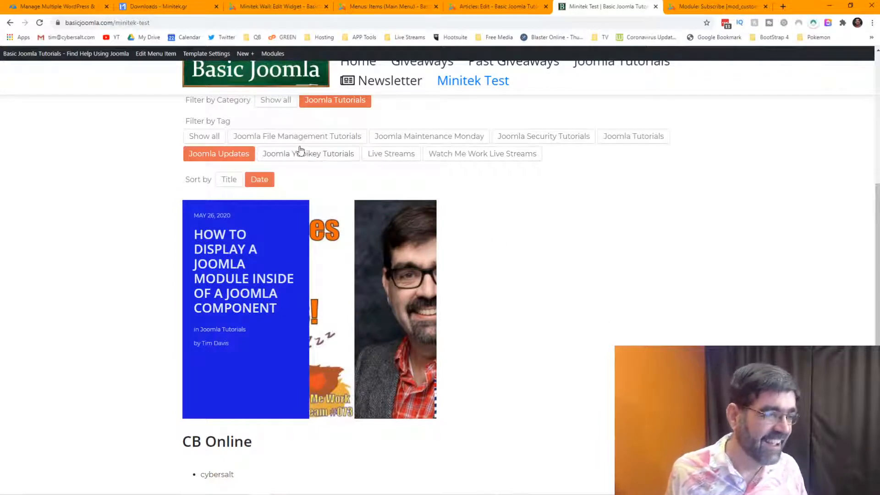
left_click(298, 159)
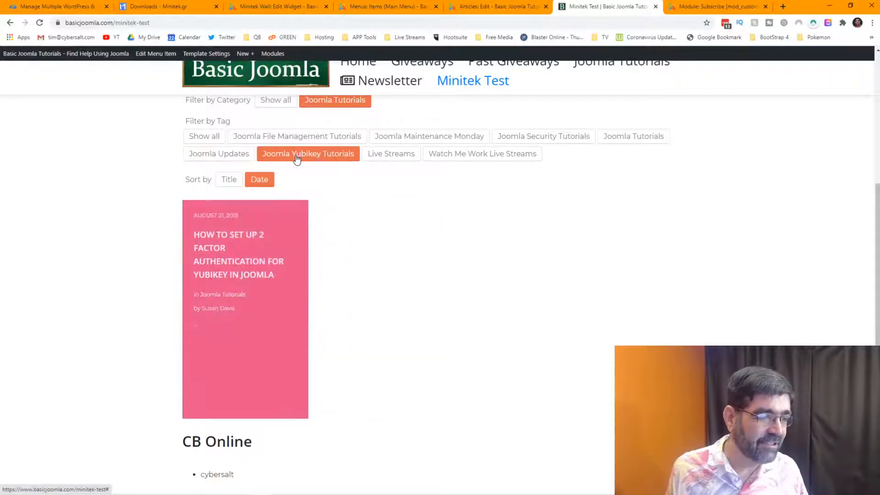
left_click(278, 137)
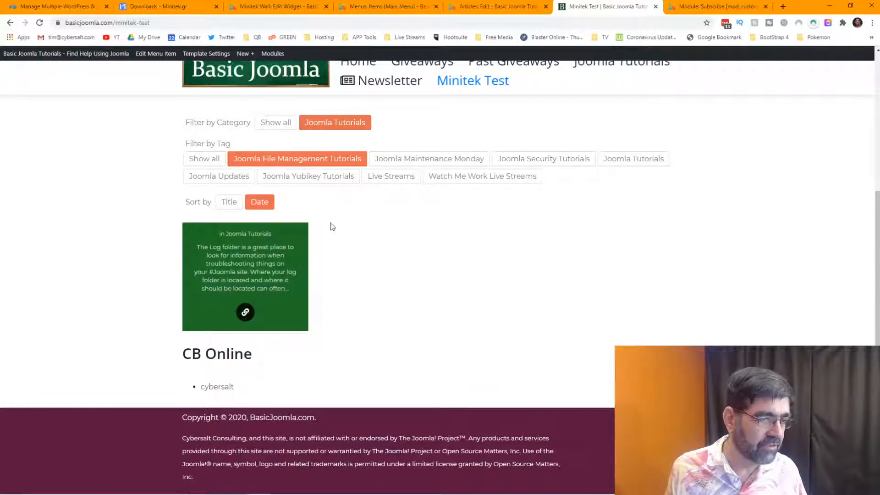
left_click(402, 163)
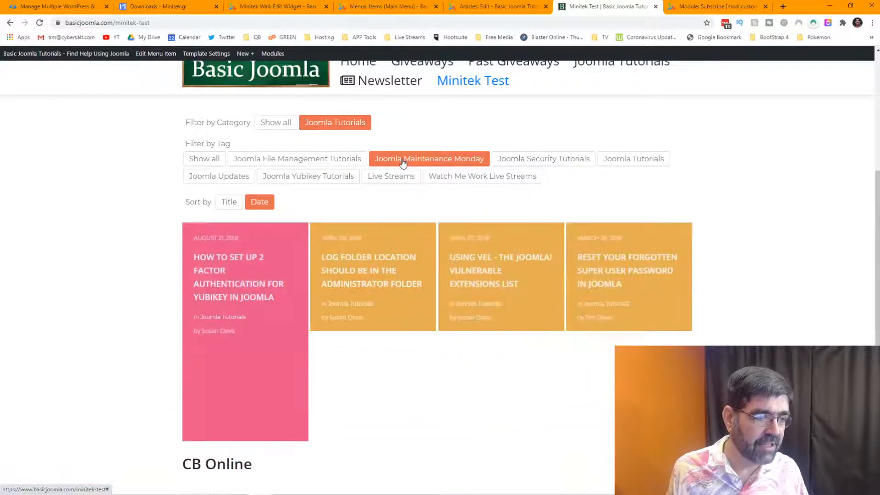
left_click(517, 158)
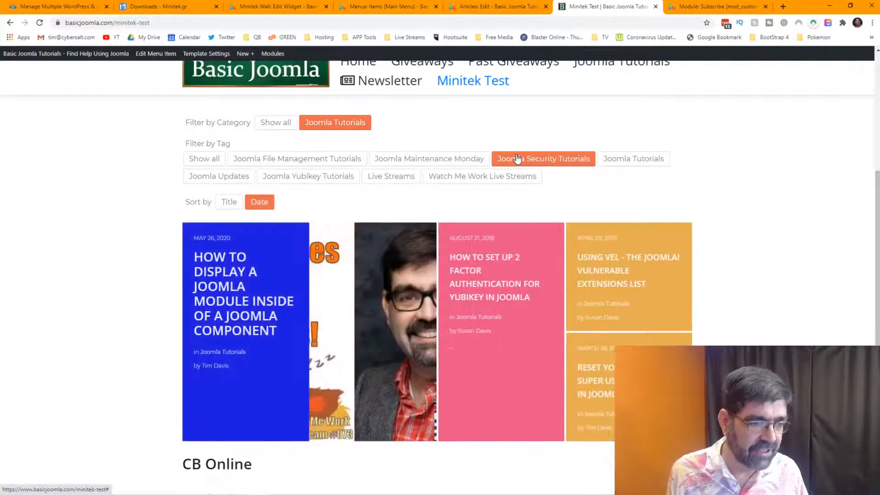
left_click(625, 163)
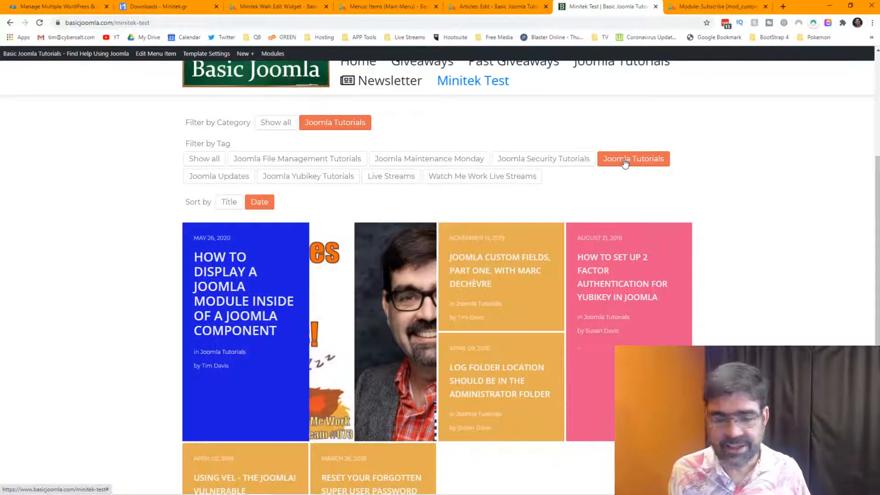
Reset the tag filter to Show all.
scroll(536, 261, "down", 3)
scroll(527, 255, "up", 1)
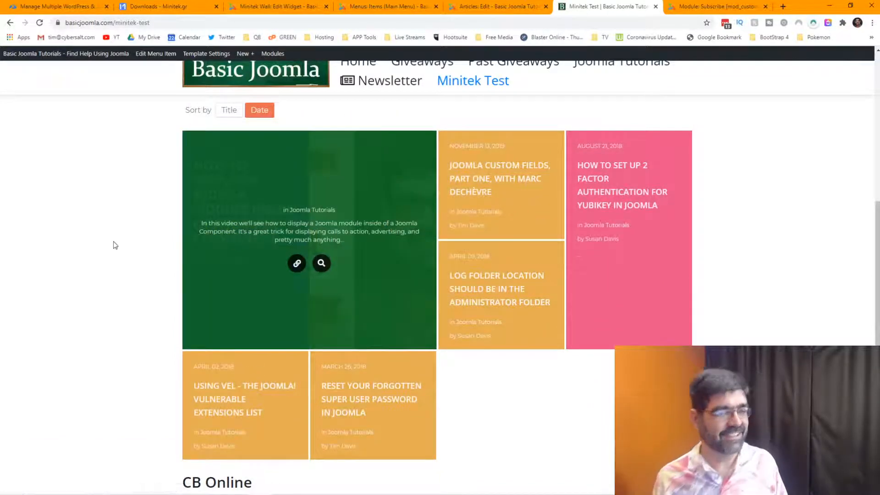
scroll(112, 246, "up", 1)
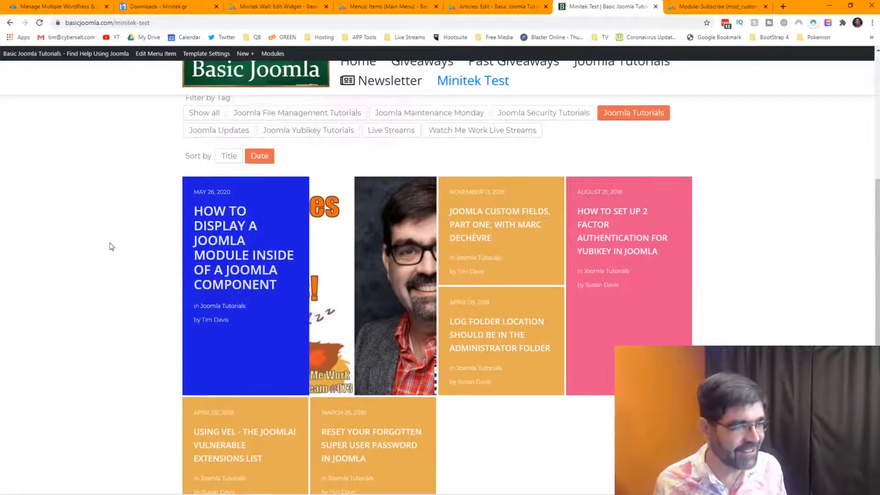
scroll(112, 247, "up", 1)
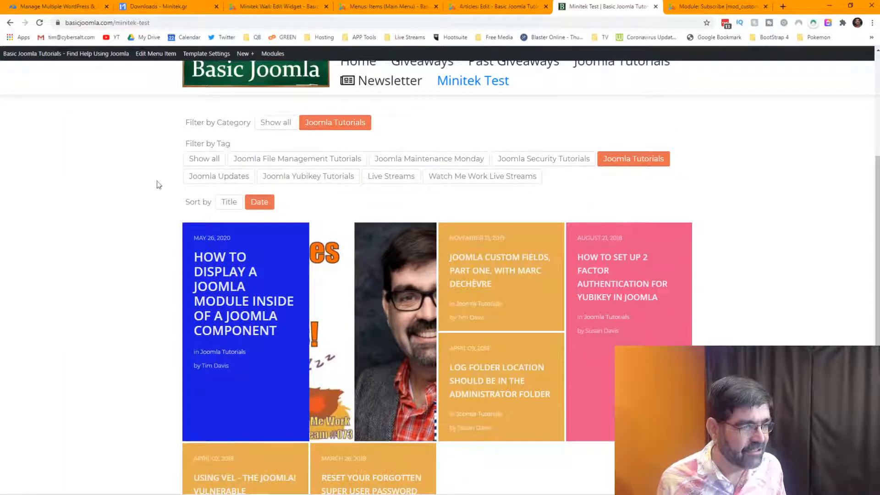
left_click(203, 160)
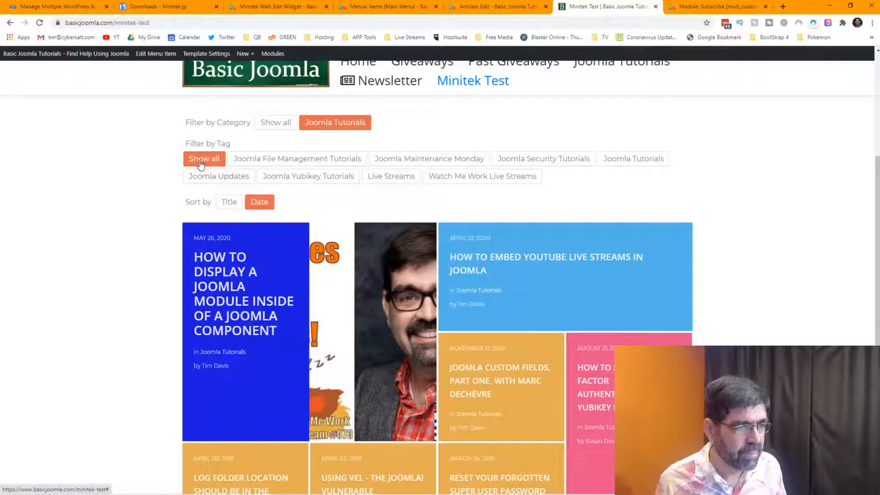
Show all categories, then try Joomla Updates, File Management, Maintenance Monday and Security tag filters.
left_click(274, 122)
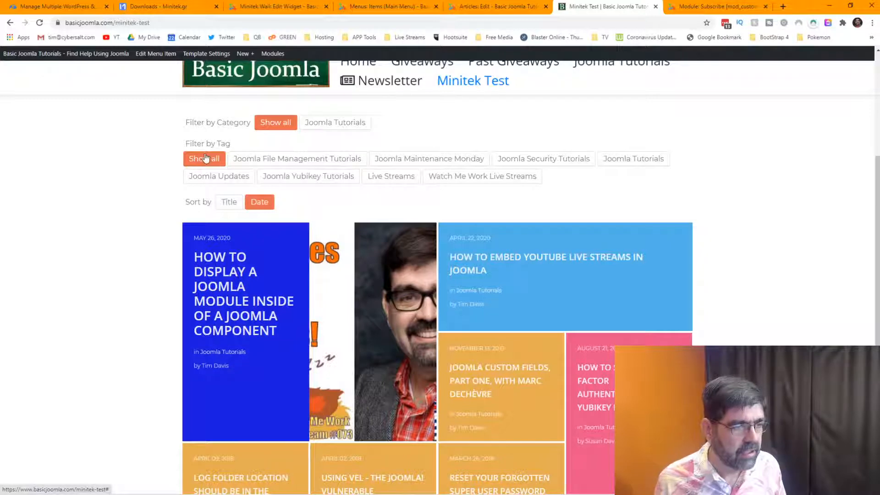
left_click(206, 179)
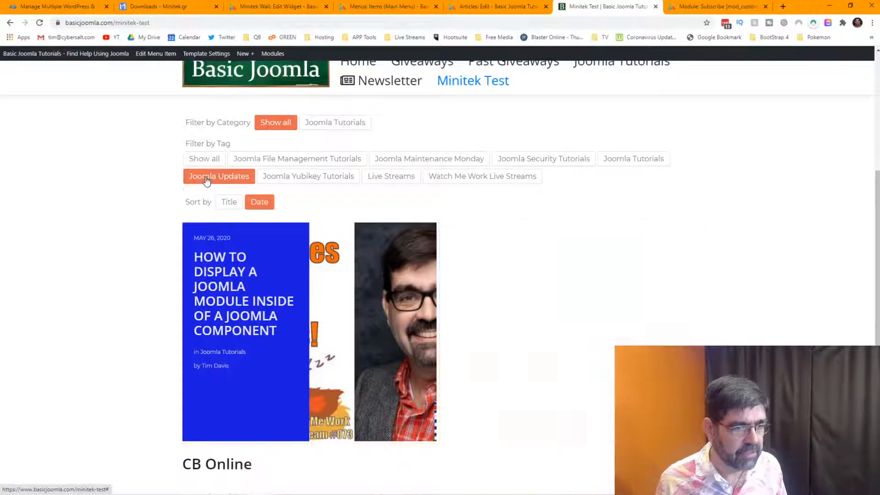
left_click(201, 160)
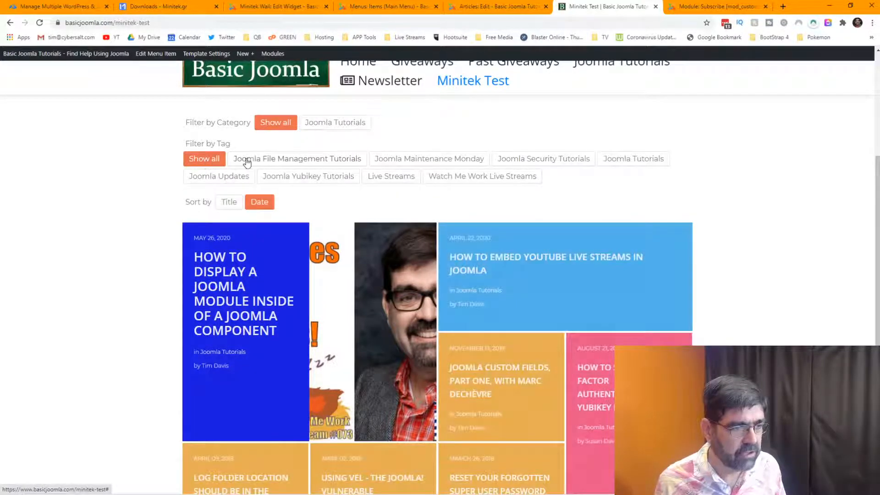
left_click(257, 160)
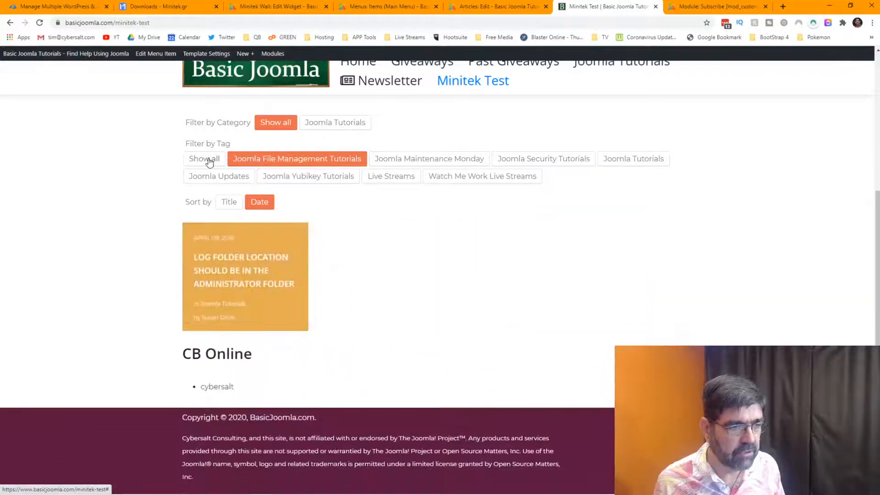
left_click(205, 160)
left_click(419, 160)
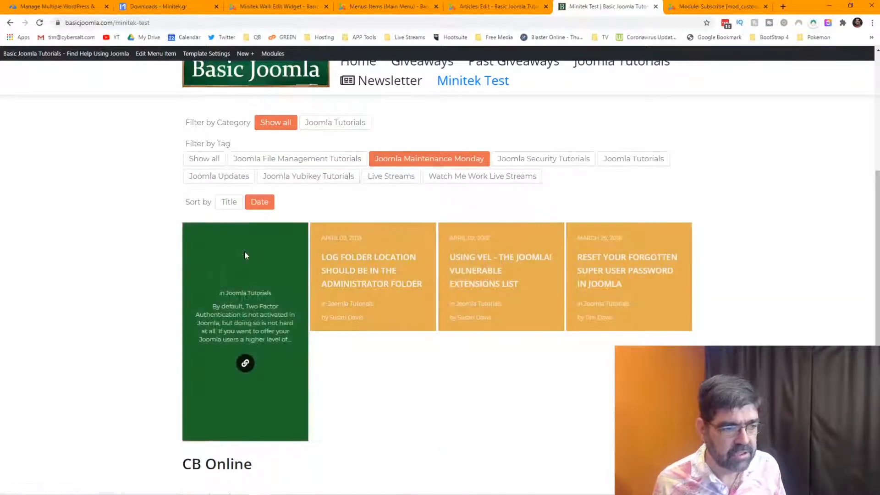
left_click(518, 161)
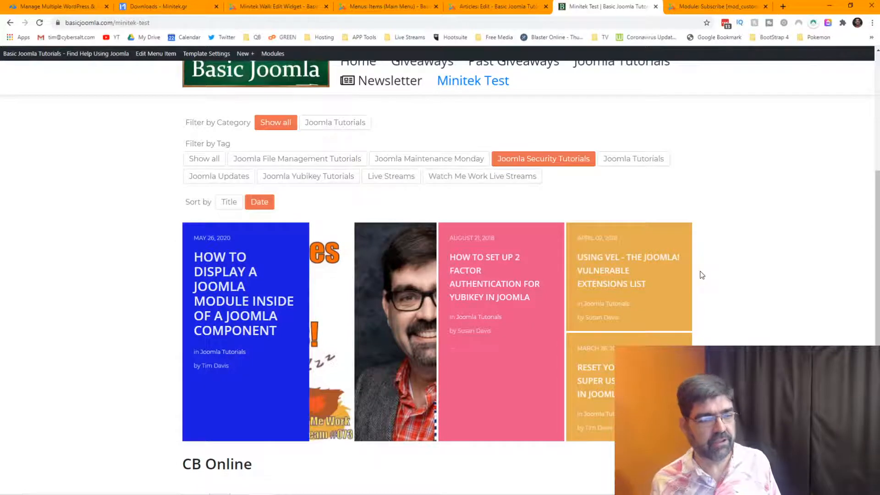
left_click(205, 159)
Try Yubikey, Live Streams, Watch Me Work and Updates tags, reset to all tags, and return to the widget editor.
scroll(110, 218, "down", 3)
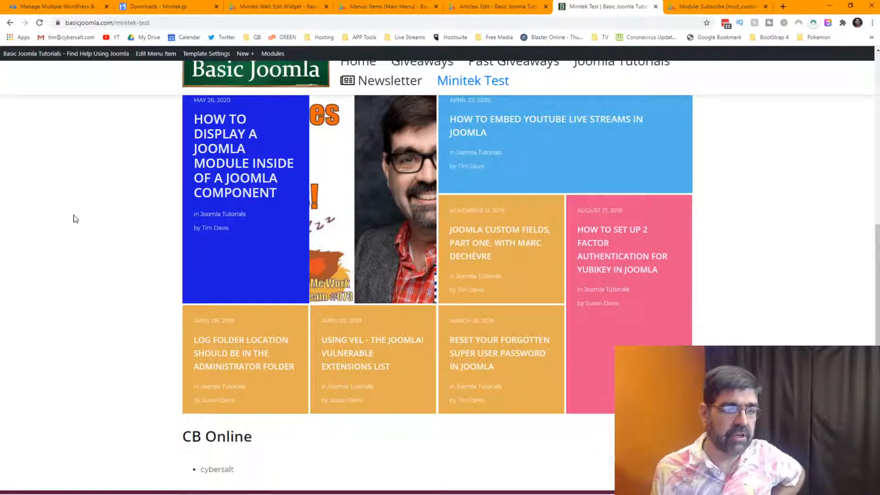
scroll(73, 217, "up", 3)
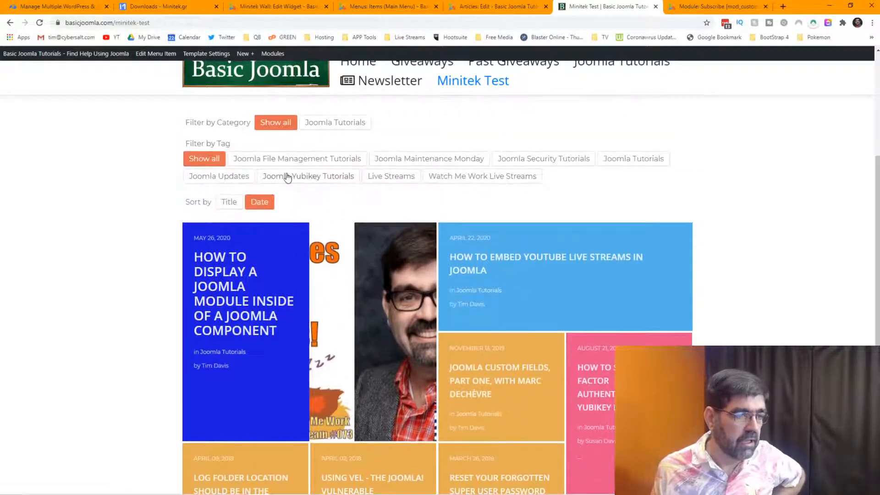
left_click(288, 178)
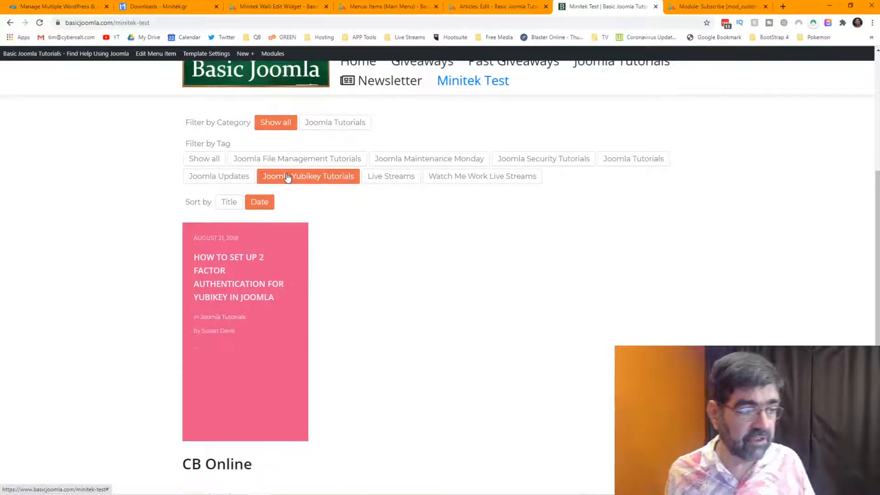
left_click(399, 180)
left_click(440, 181)
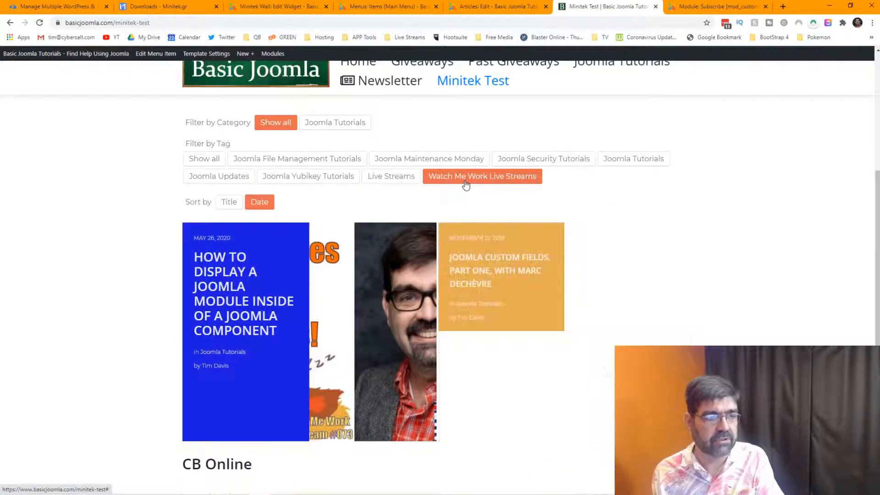
left_click(226, 182)
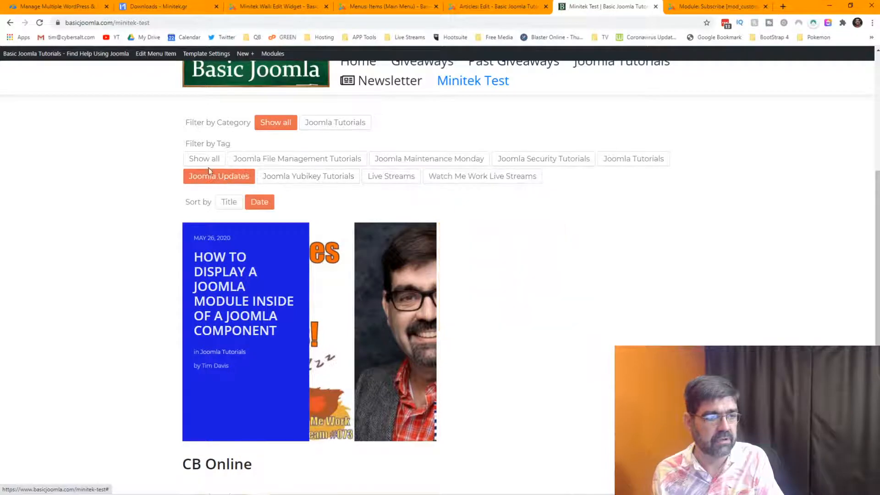
left_click(205, 161)
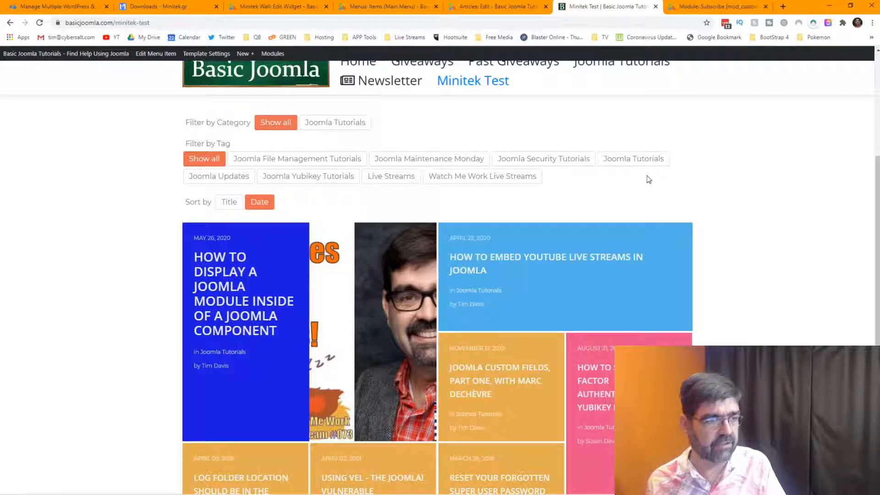
left_click(266, 7)
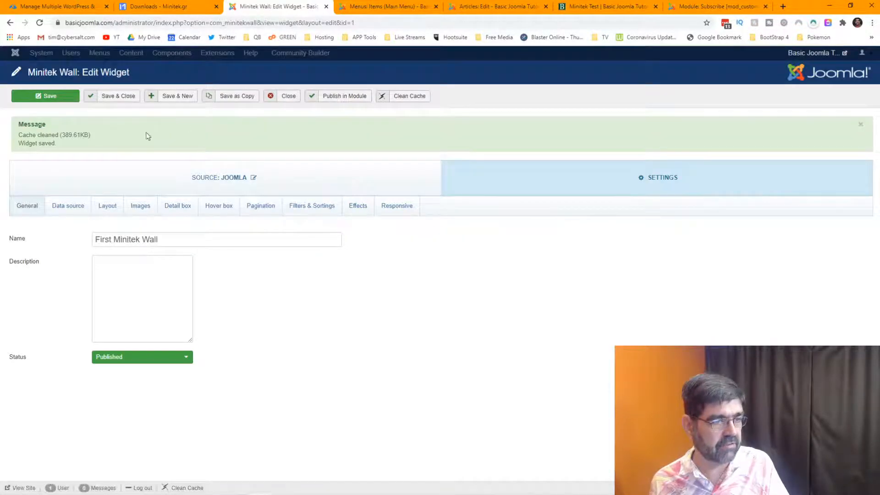
In Filters & Sortings, set the filter Theme color to dark brown #615350.
left_click(325, 211)
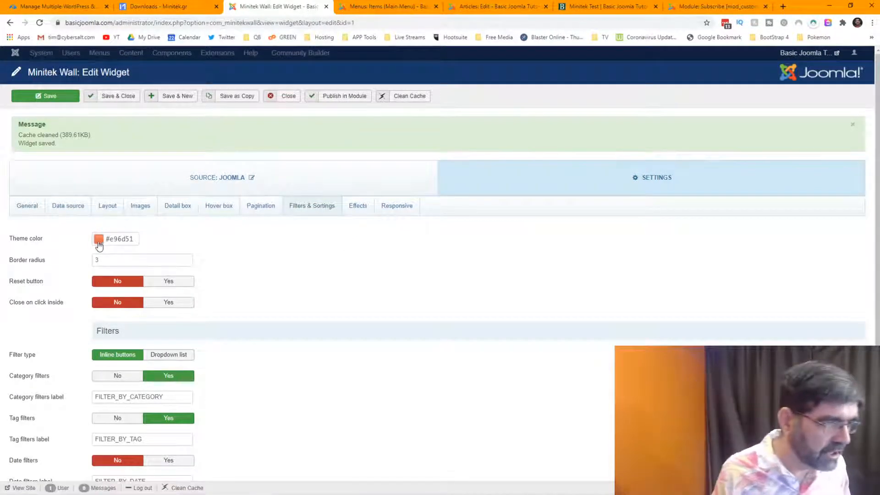
mouse_move(39, 242)
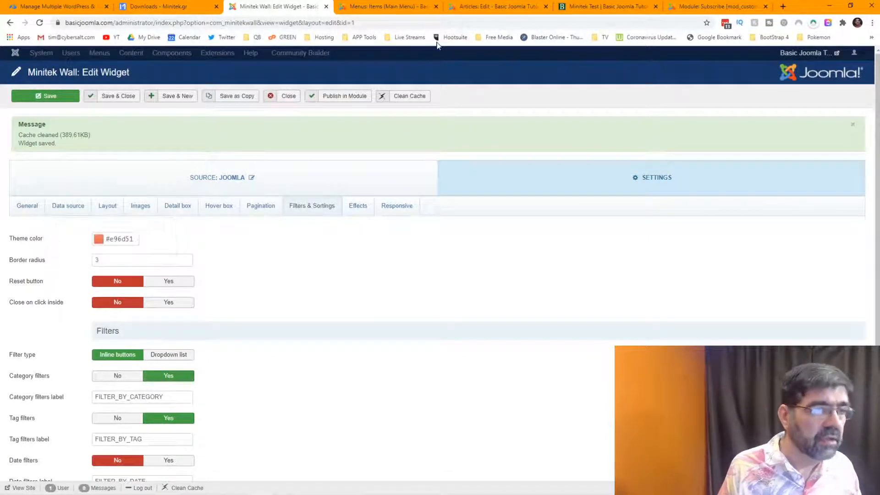
left_click(609, 6)
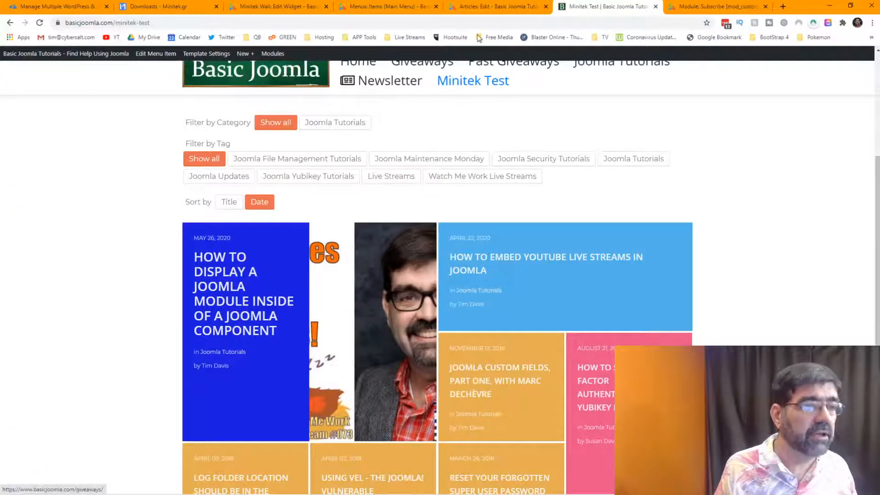
left_click(392, 11)
left_click(278, 6)
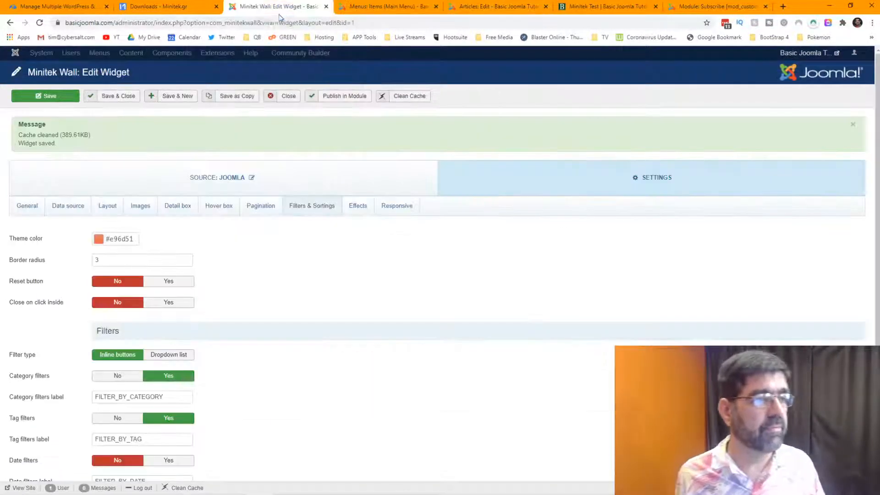
left_click(102, 243)
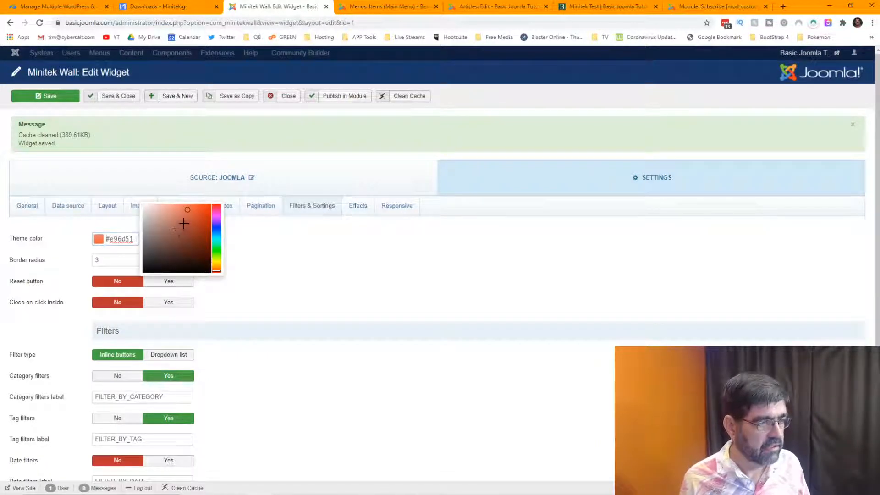
left_click_drag(186, 210, 94, 261)
left_click(319, 252)
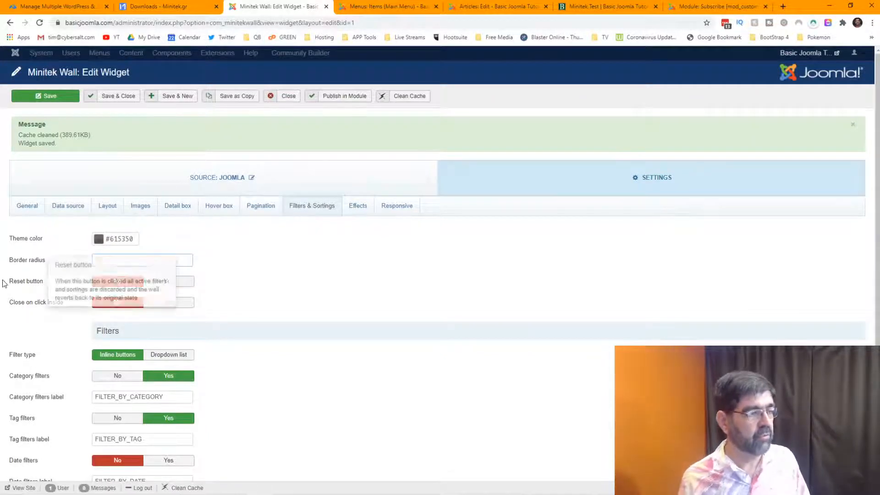
Turn on the filters' Reset button and Close on click inside, then save the widget.
left_click(158, 281)
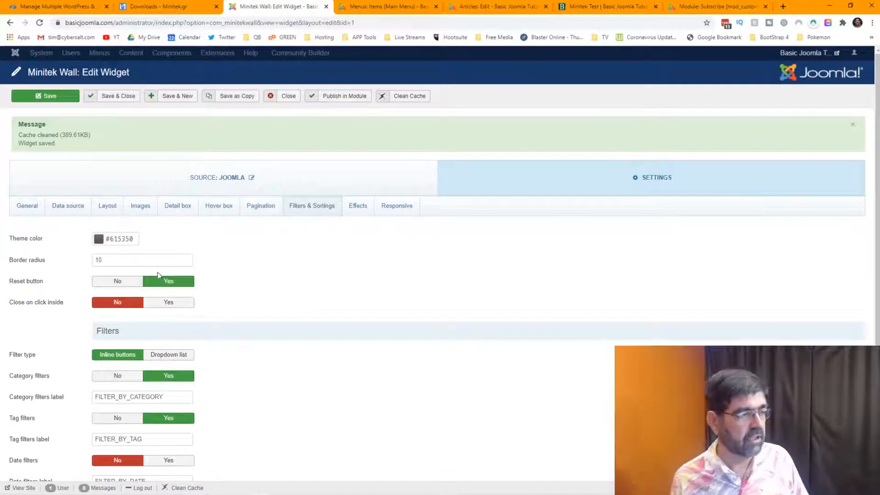
mouse_move(53, 305)
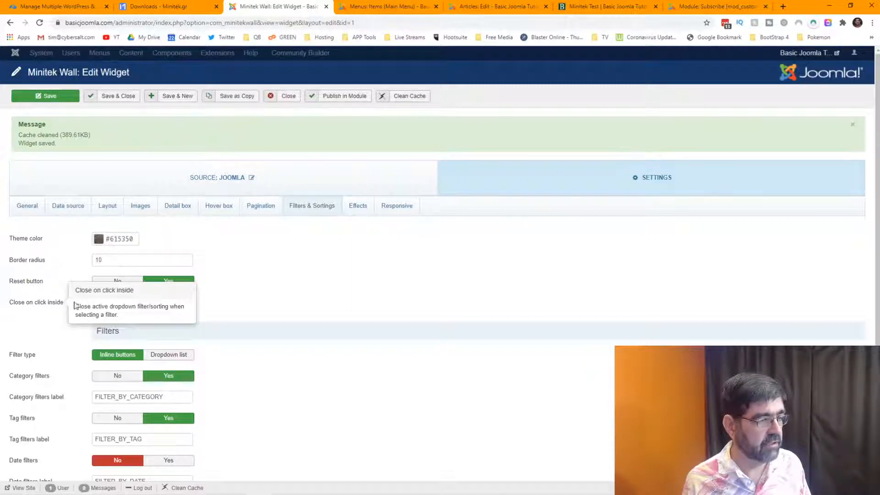
left_click(171, 303)
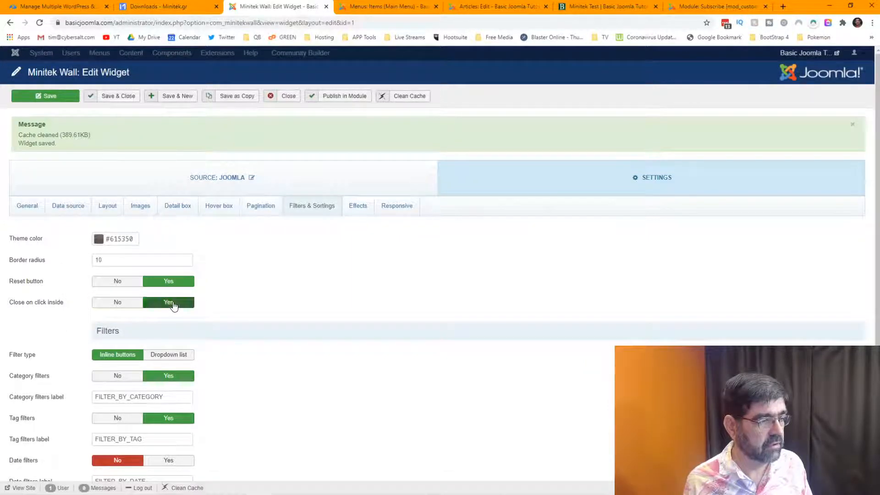
left_click(55, 97)
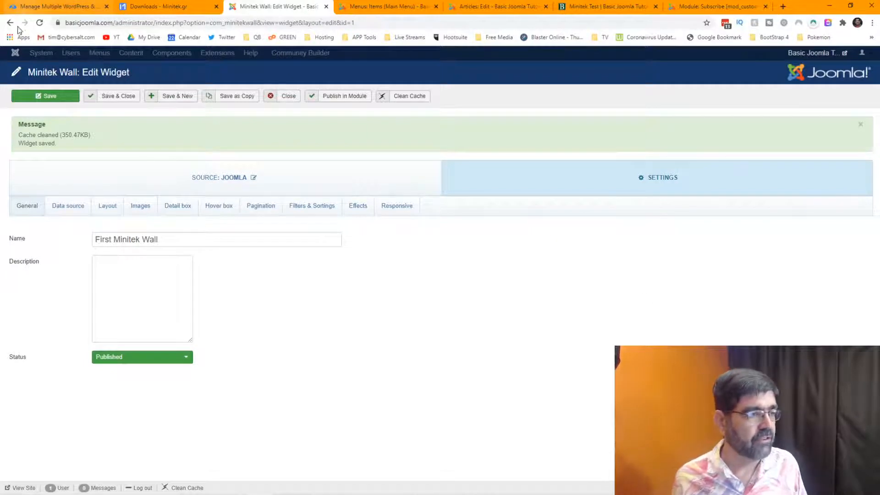
Reload the Minitek Test page and try File Management, Maintenance Monday, Security and Joomla Tutorials tags.
left_click(584, 10)
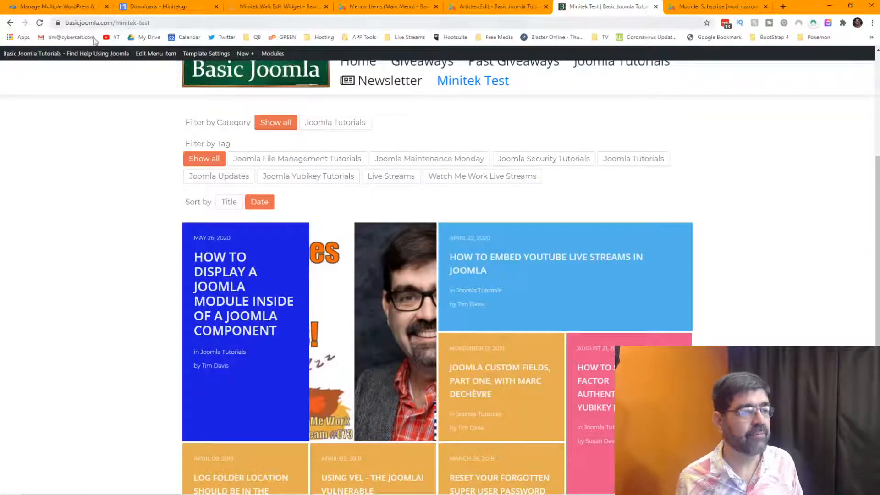
left_click(40, 22)
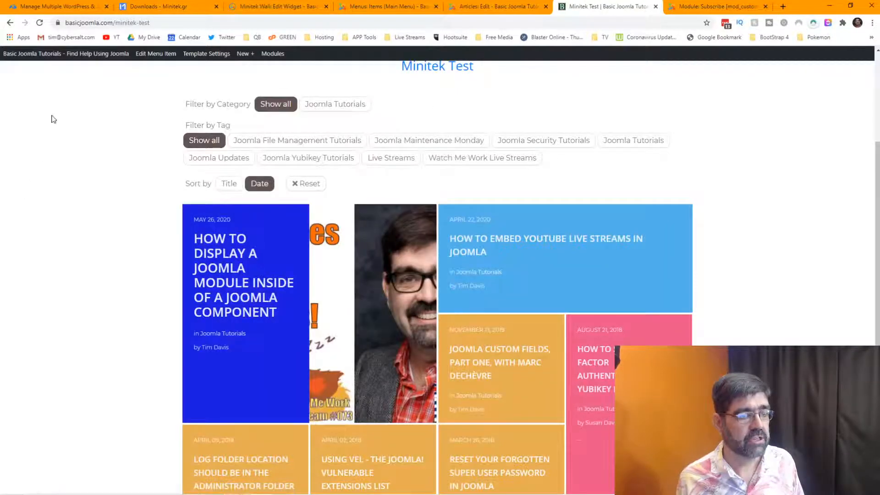
left_click(322, 143)
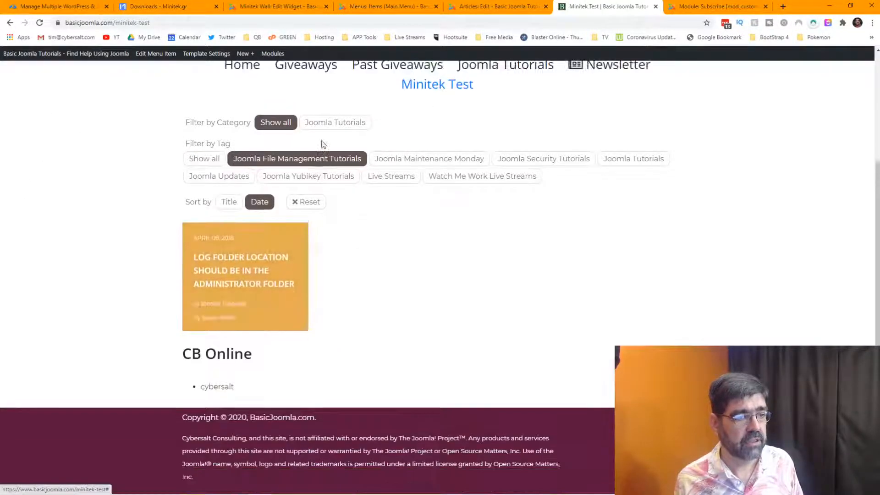
left_click(428, 161)
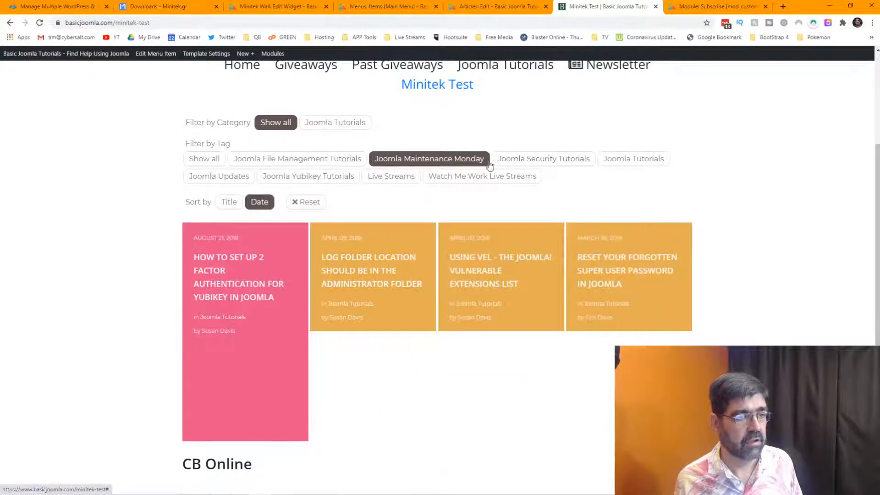
left_click(527, 168)
left_click(631, 165)
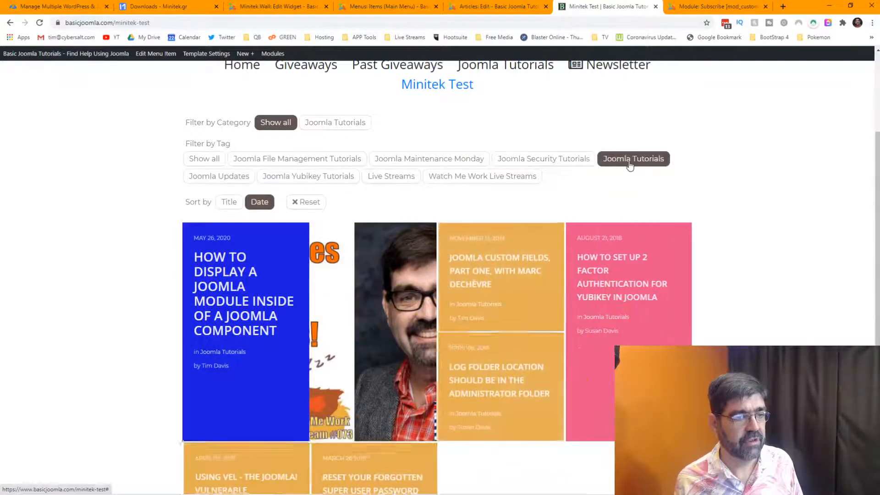
left_click(206, 165)
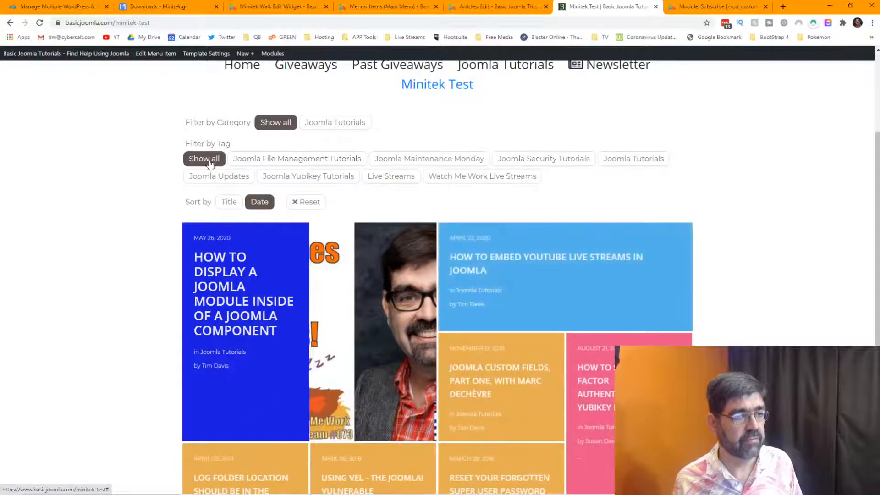
Show all categories, then filter by File Management, Joomla Updates and finally Joomla Yubikey Tutorials.
left_click(339, 127)
left_click(279, 123)
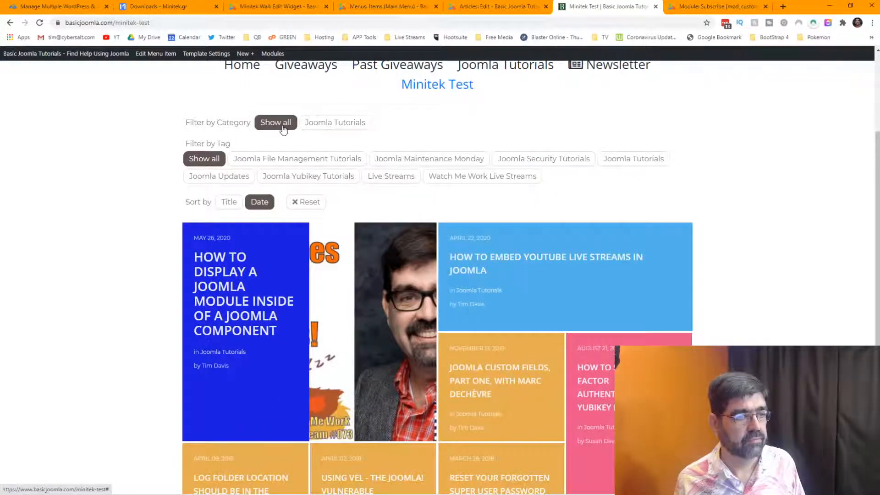
left_click(255, 165)
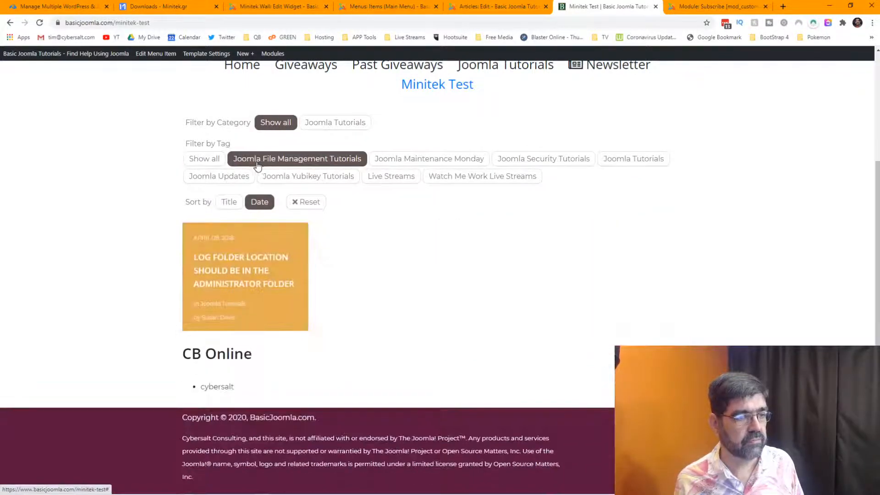
left_click(232, 177)
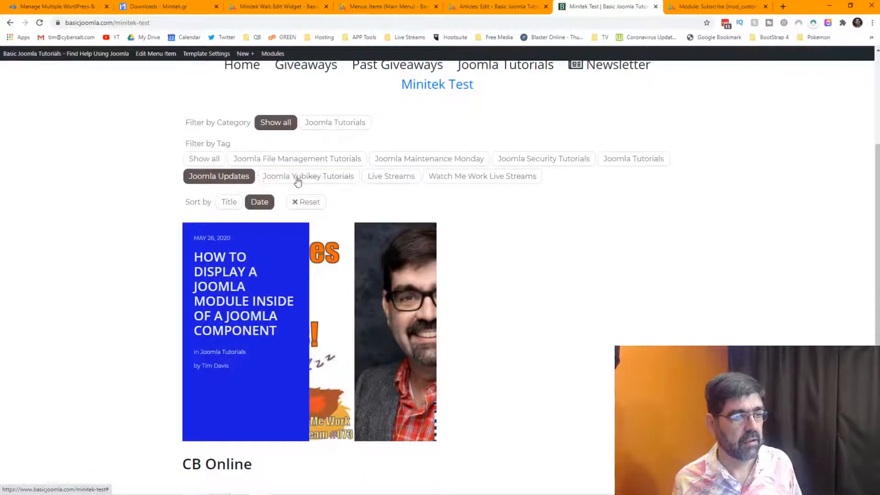
left_click(298, 182)
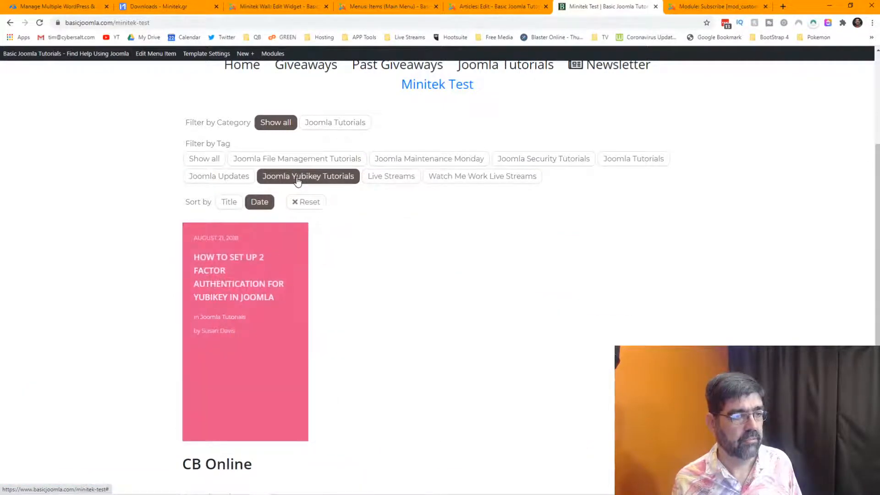
Add Joomla Tutorials and Joomla Maintenance Monday to the Data source Tags, then Save & Close.
left_click(280, 7)
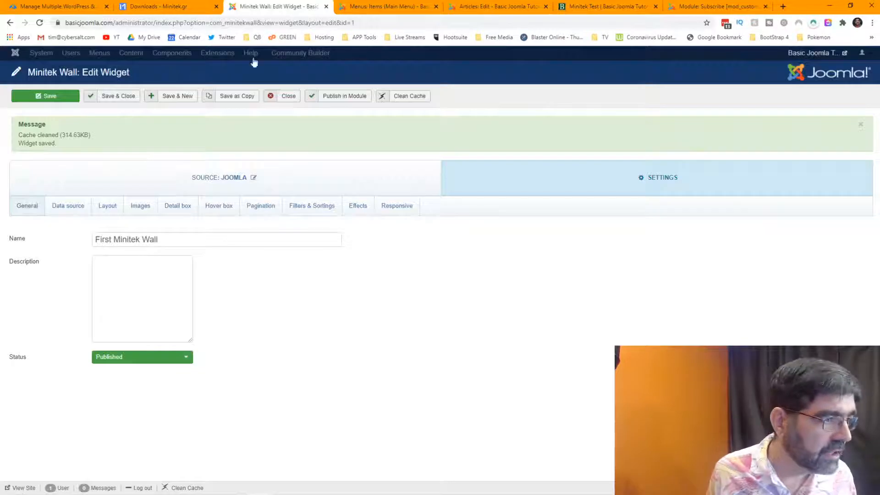
left_click(57, 207)
scroll(308, 271, "down", 4)
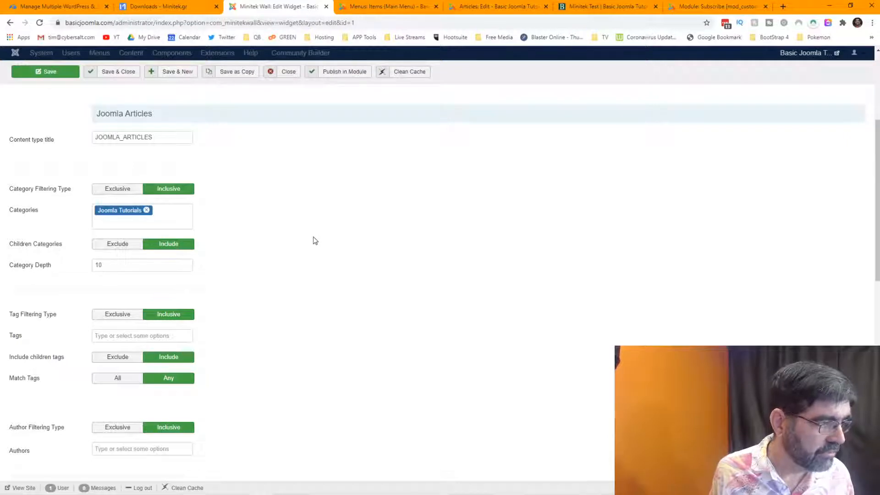
scroll(313, 239, "down", 1)
left_click(139, 288)
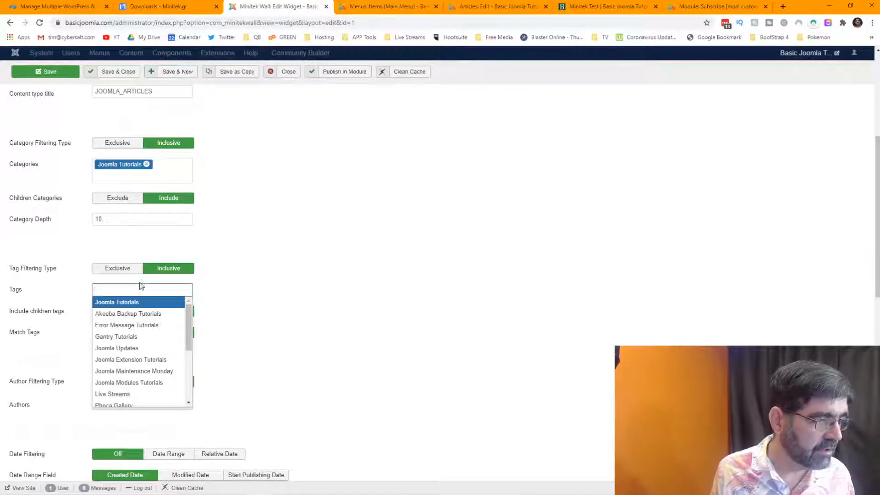
left_click(124, 302)
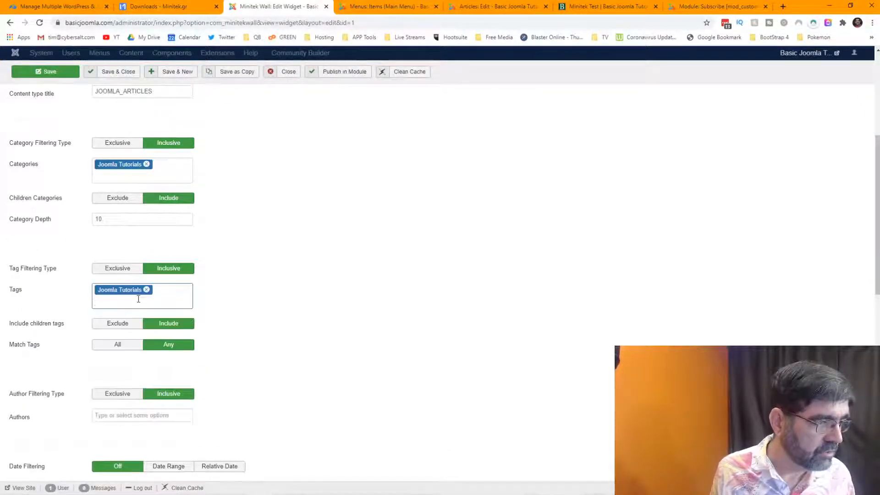
left_click(139, 299)
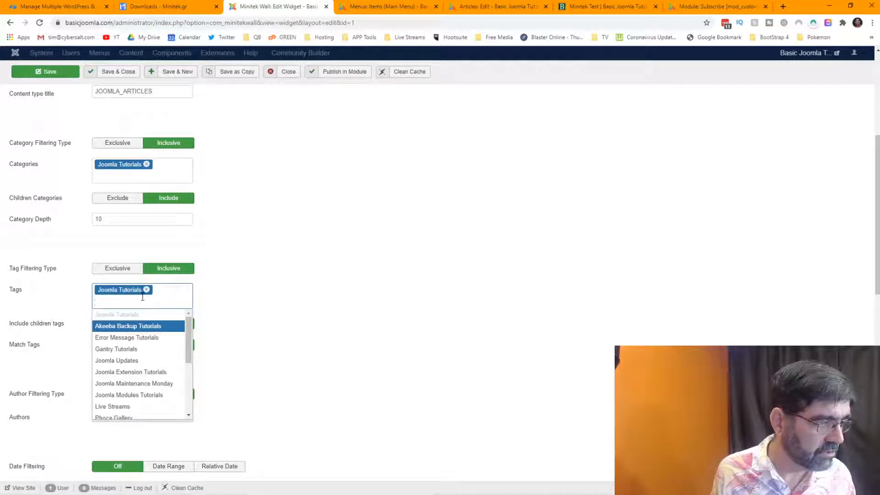
left_click(132, 383)
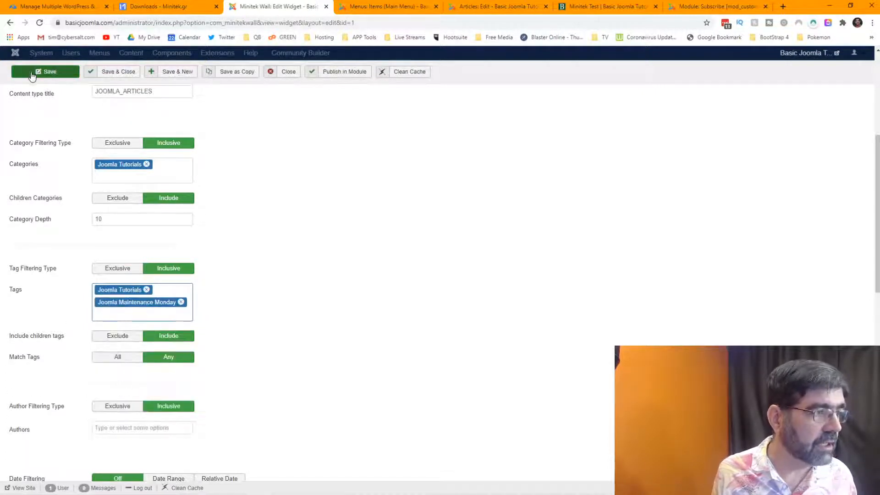
left_click(111, 76)
left_click(592, 7)
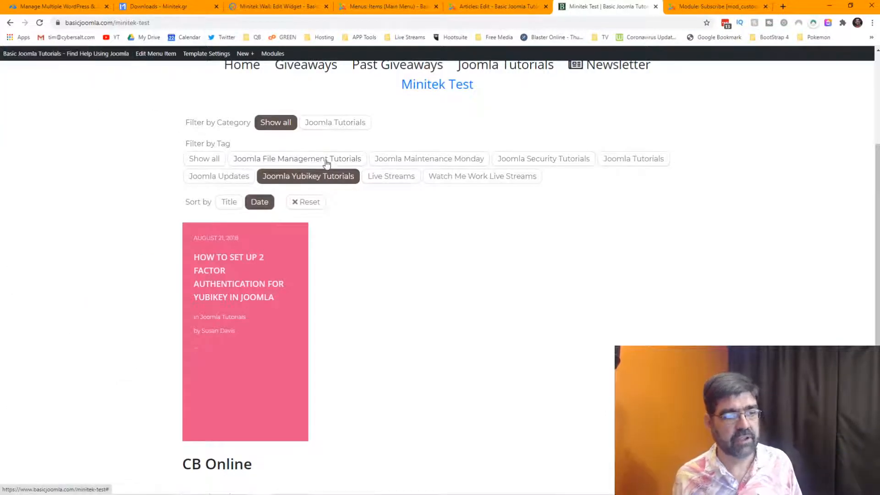
Reload the Minitek Test page to check the wall with the saved tag settings.
left_click(39, 22)
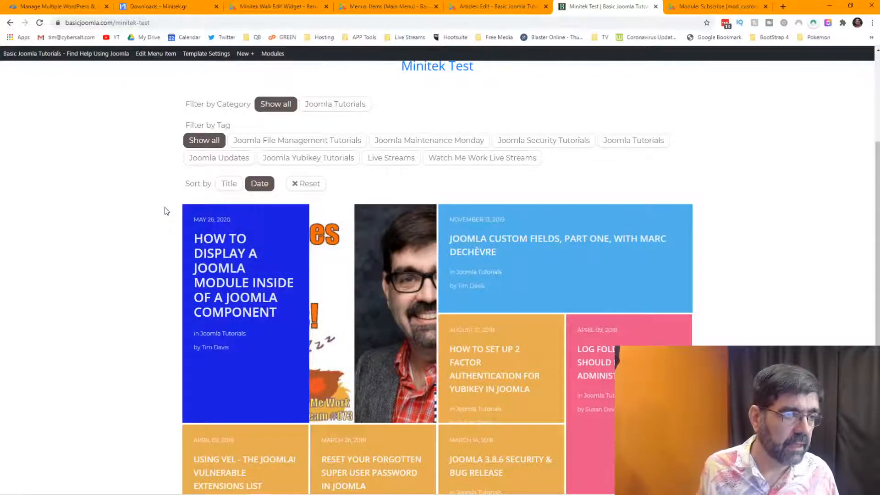
Replace the Joomla Tutorials tag with Joomla Updates, save, and reload the Minitek Test page.
left_click(275, 7)
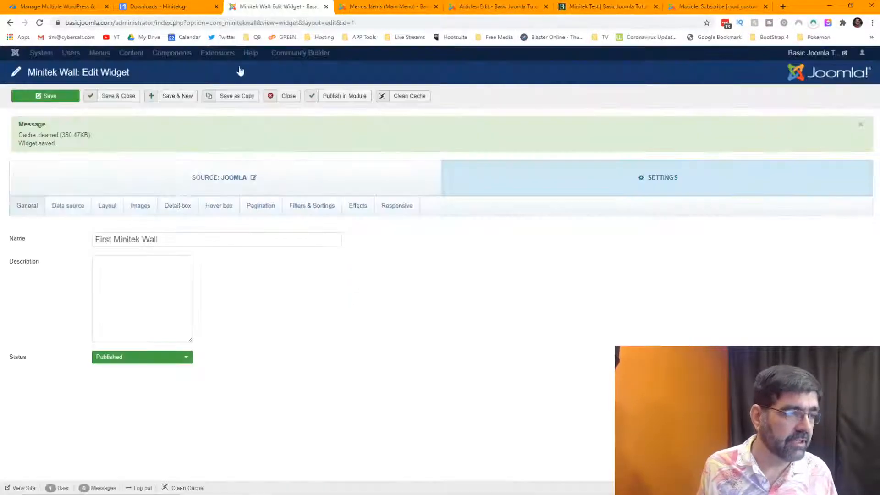
left_click(69, 206)
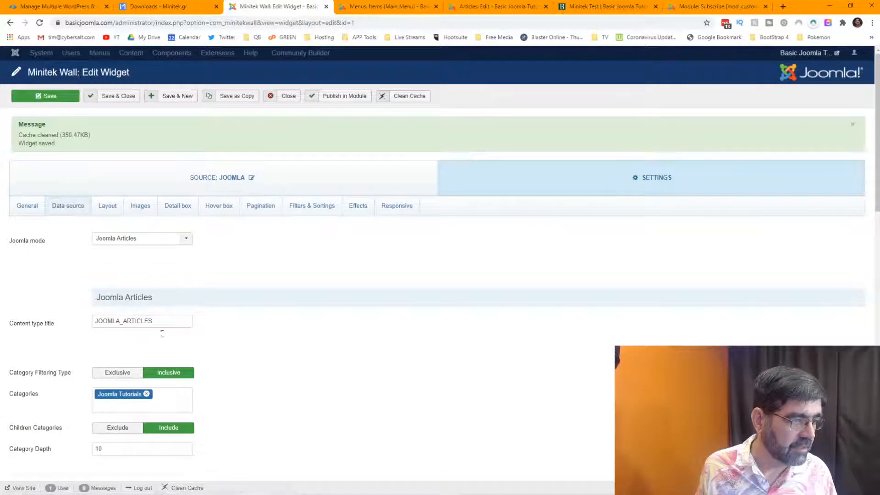
scroll(198, 388, "down", 4)
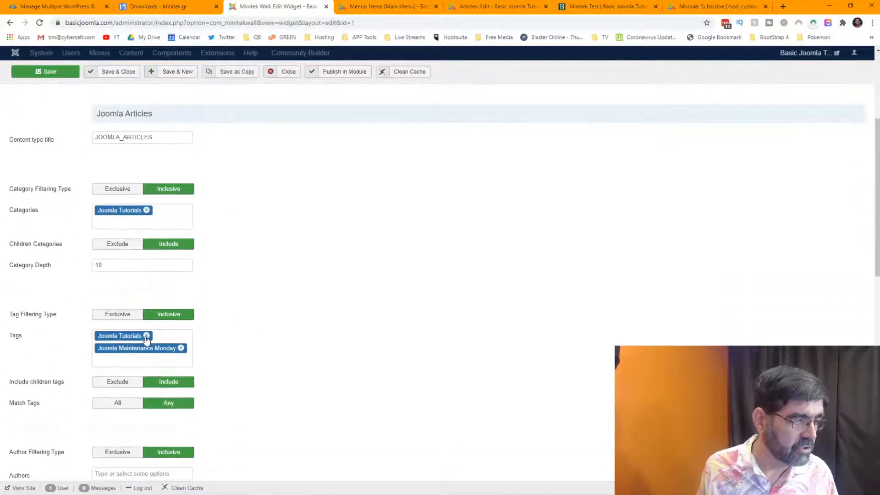
left_click(146, 336)
left_click(169, 347)
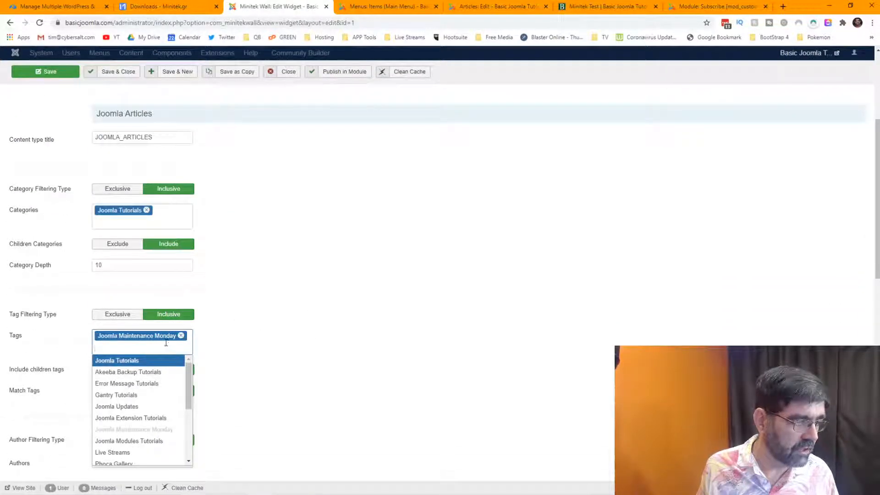
left_click(130, 407)
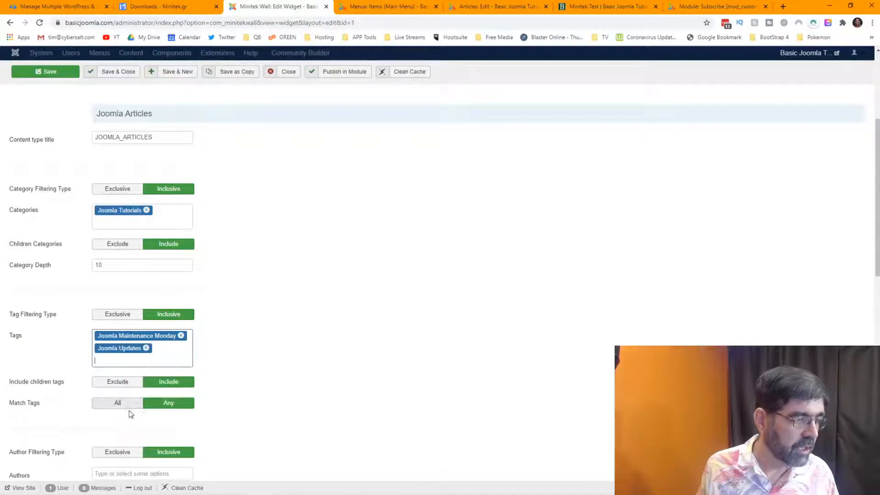
left_click(42, 73)
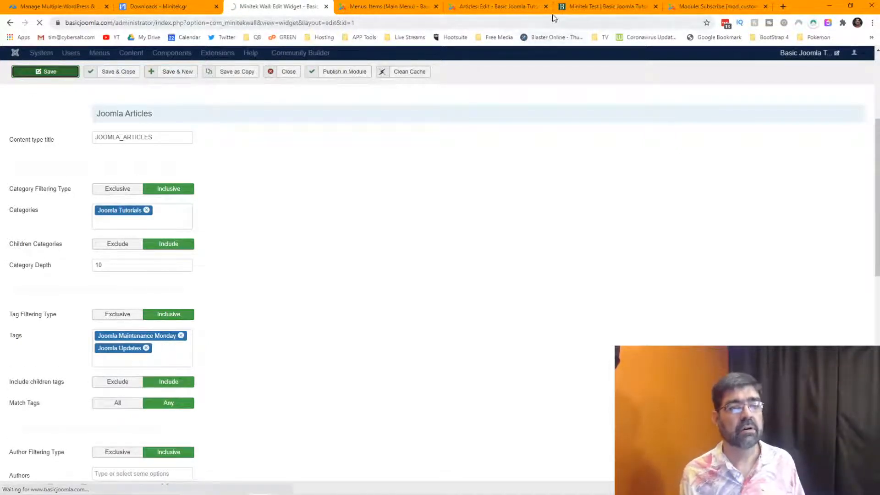
left_click(596, 6)
left_click(40, 23)
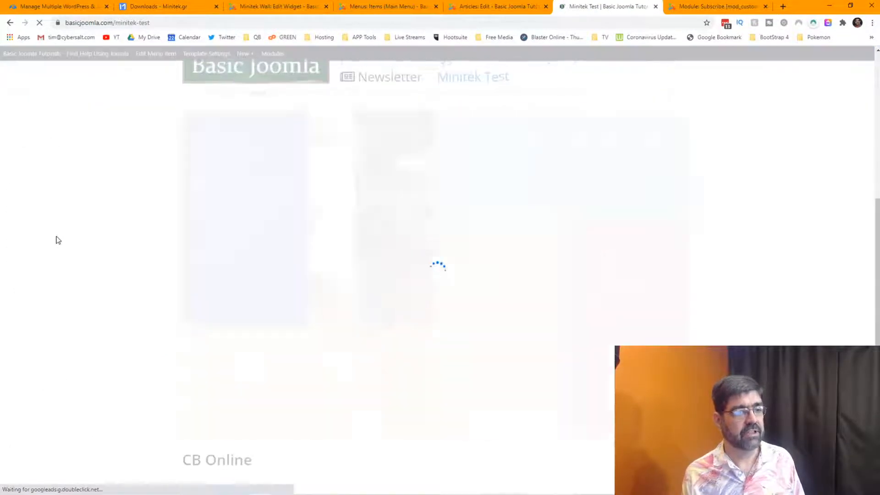
Filter the wall by Joomla Tutorials, then Joomla Updates, then reset it to show all articles.
scroll(64, 225, "up", 5)
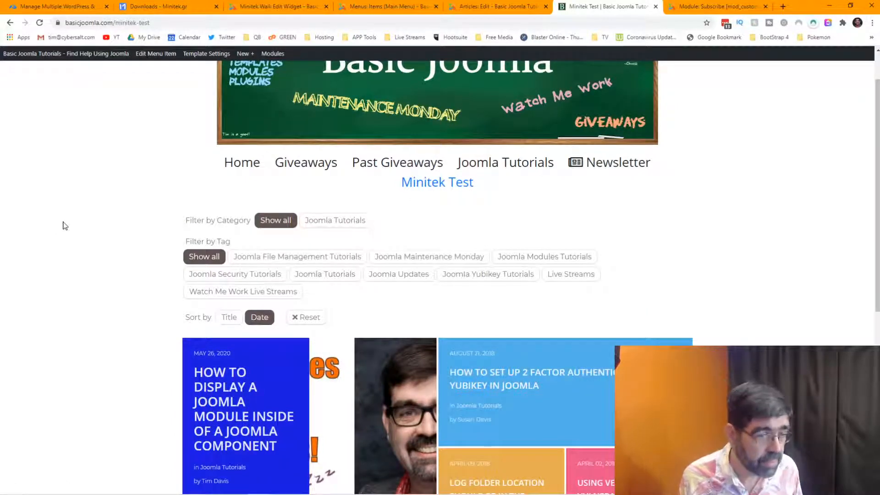
scroll(65, 225, "down", 2)
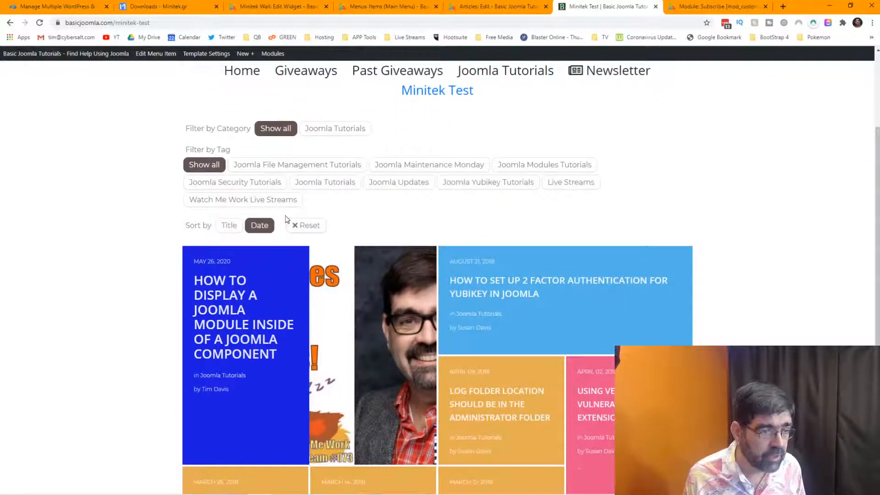
left_click(331, 186)
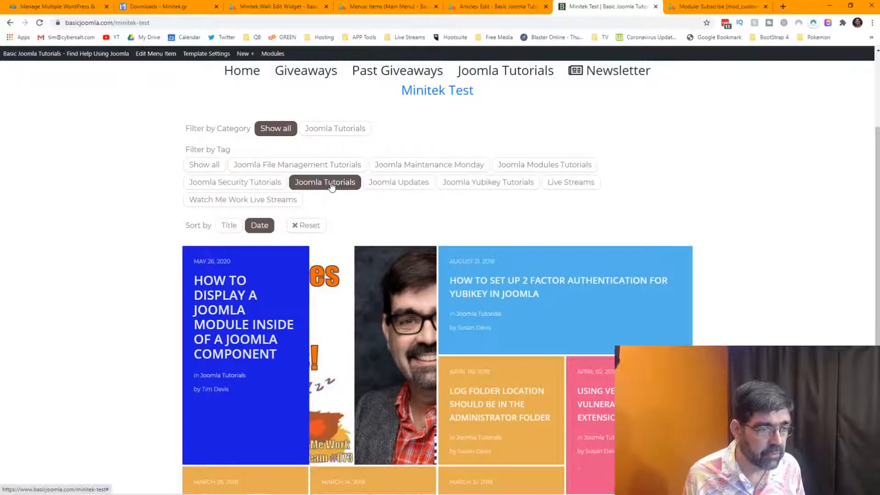
left_click(395, 182)
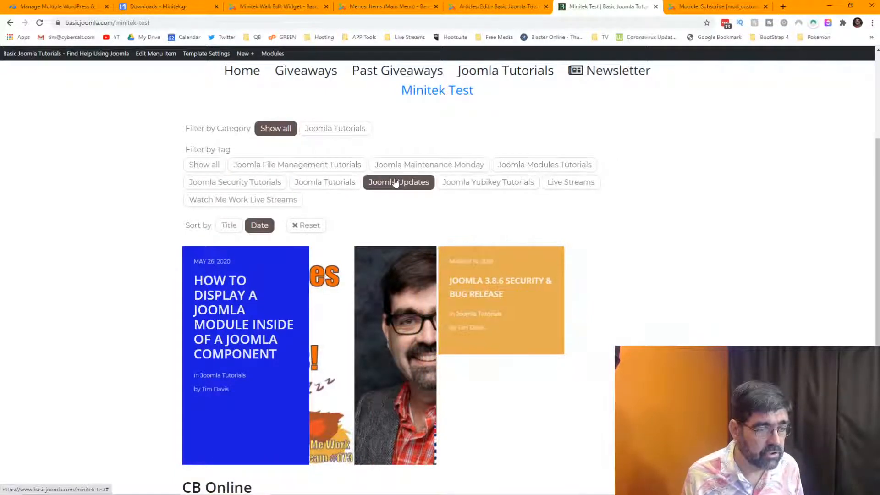
left_click(312, 226)
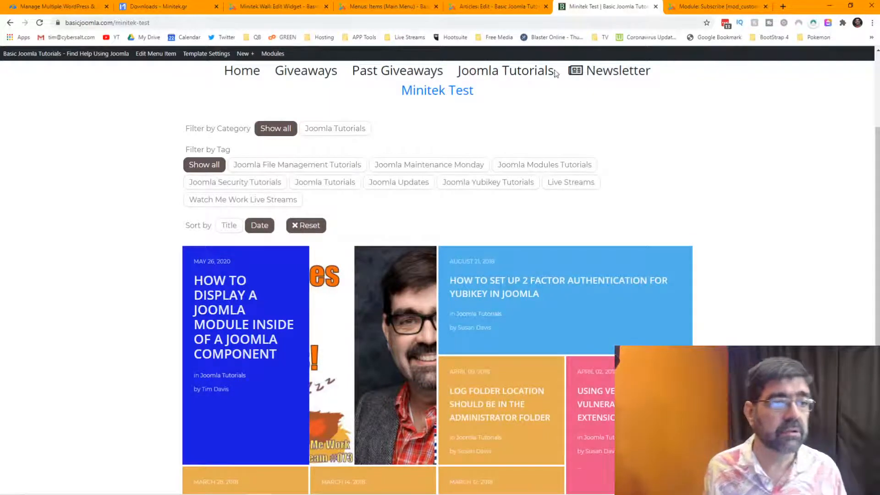
Return to the First Minitek Wall editor's Data source, Filters & Sortings settings.
left_click(260, 8)
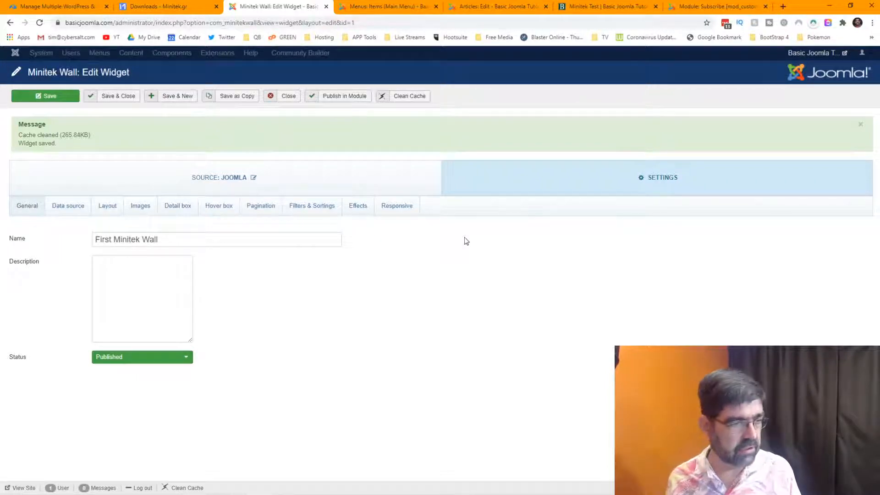
left_click(80, 214)
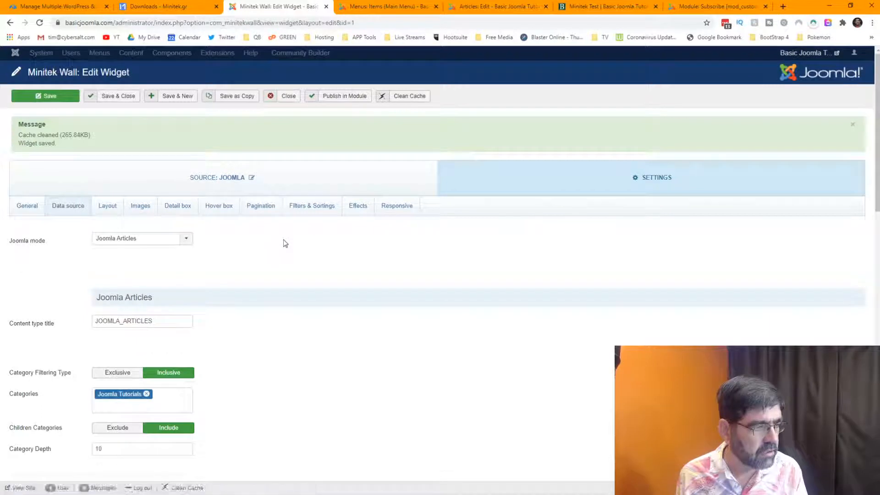
left_click(307, 212)
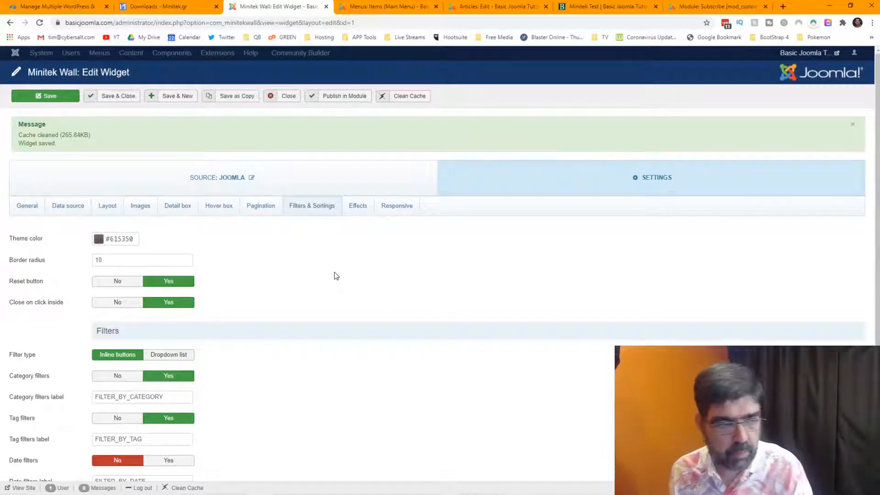
Set Date filters to Yes and Sorting type to Dropdown list, save, then go to Minitek Test.
scroll(333, 257, "down", 2)
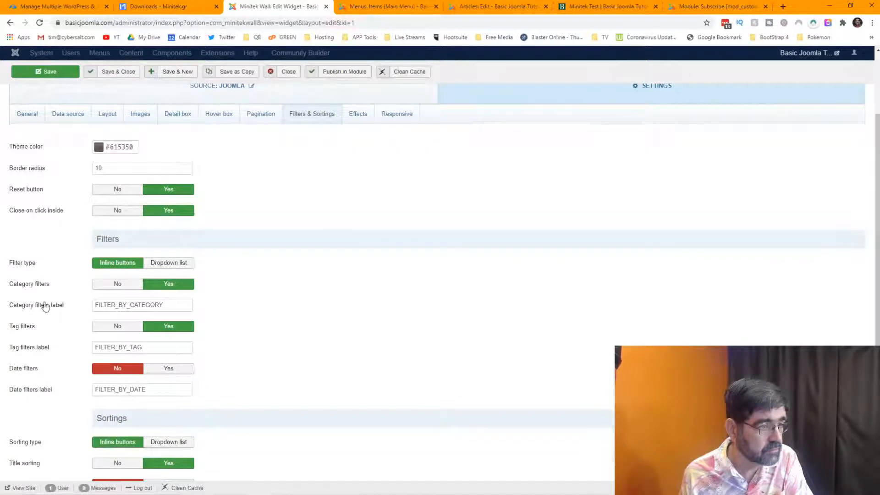
mouse_move(35, 309)
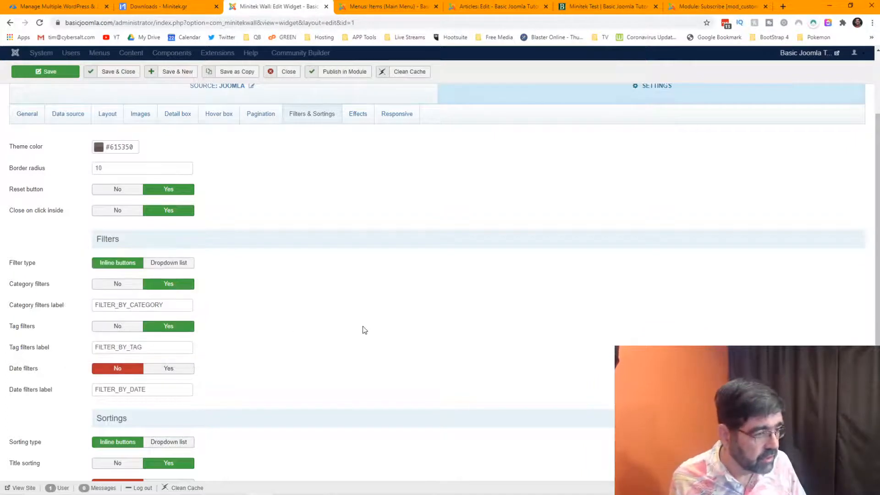
scroll(211, 255, "down", 2)
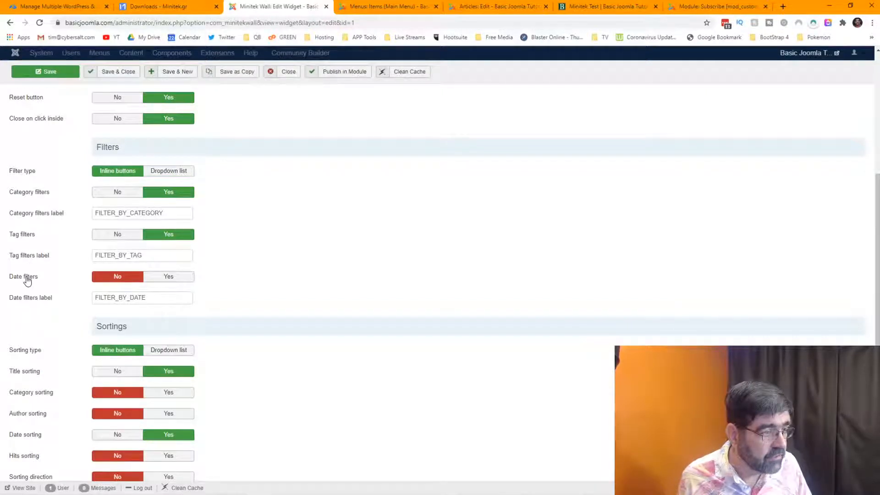
scroll(27, 281, "down", 1)
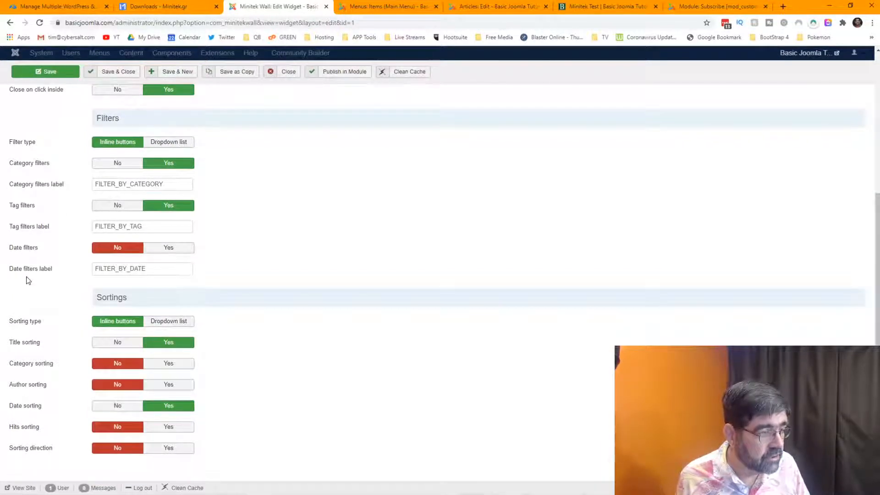
left_click(171, 249)
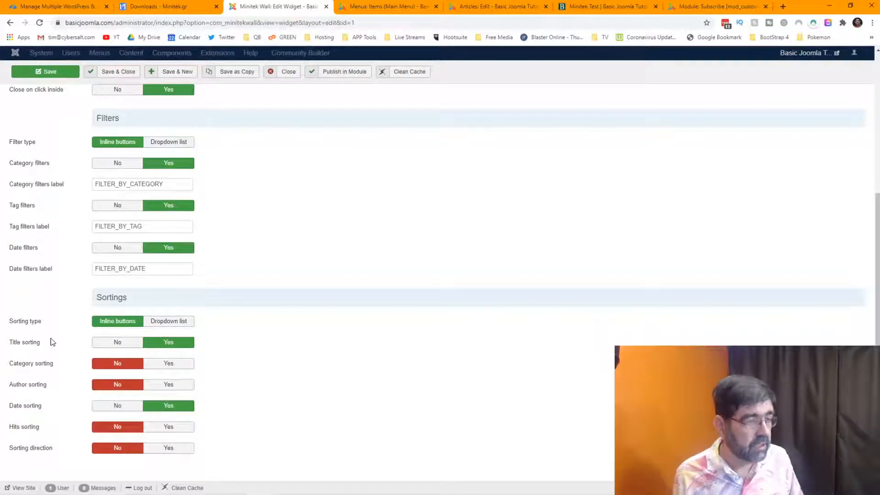
left_click(161, 322)
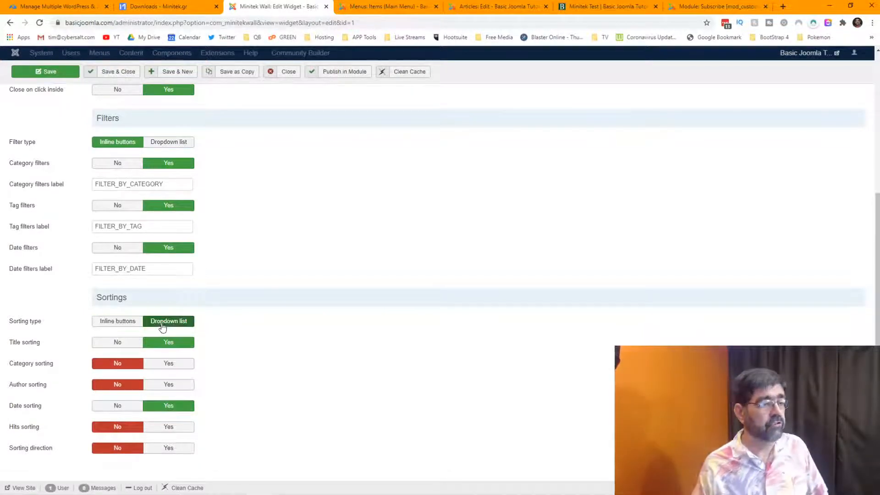
left_click(44, 76)
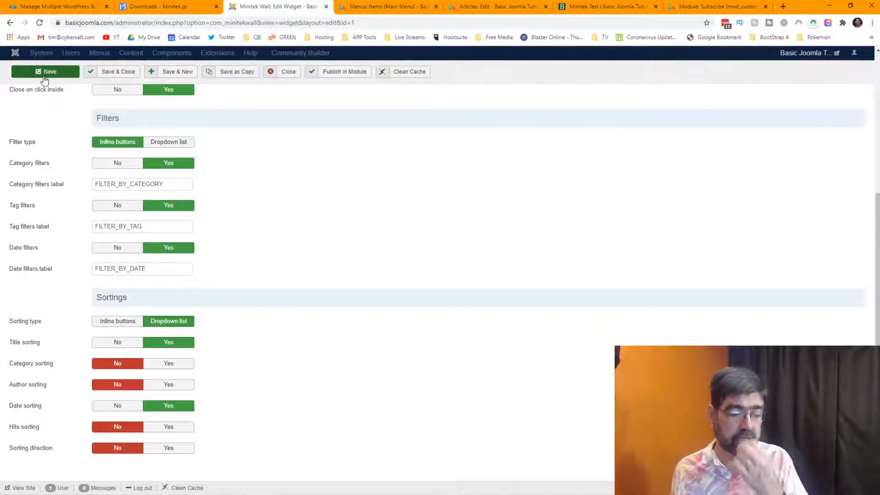
left_click(572, 8)
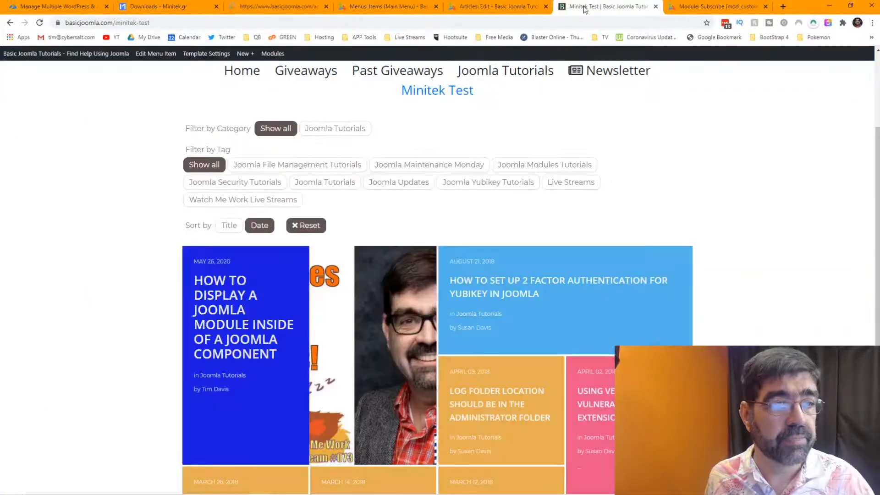
Reload Minitek Test and sort the tiles by Title, then by Date, before returning to the editor.
left_click(40, 23)
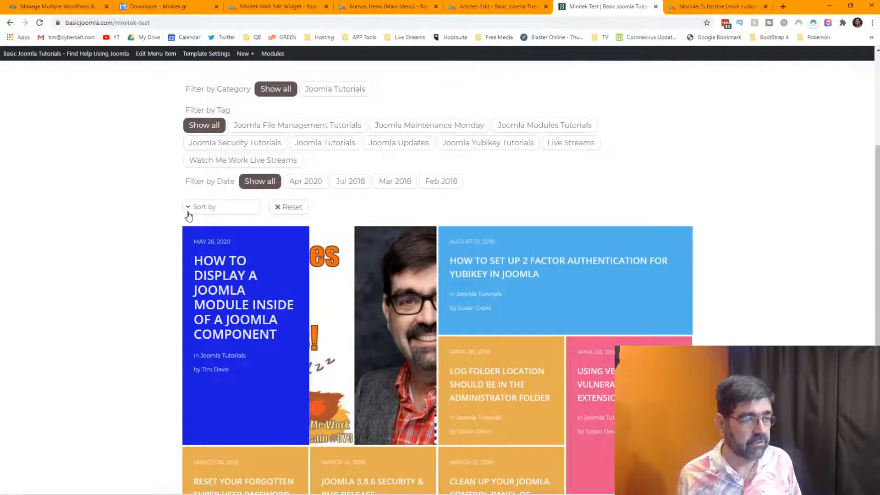
left_click(189, 214)
left_click(195, 223)
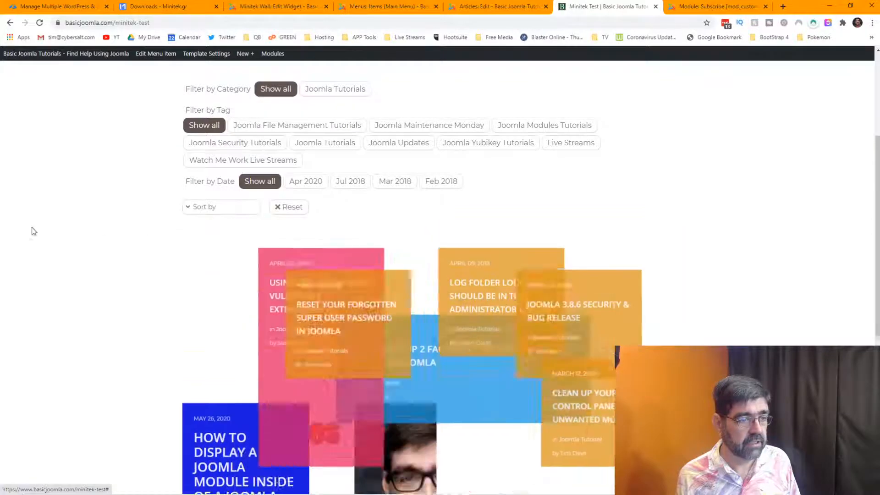
left_click(197, 207)
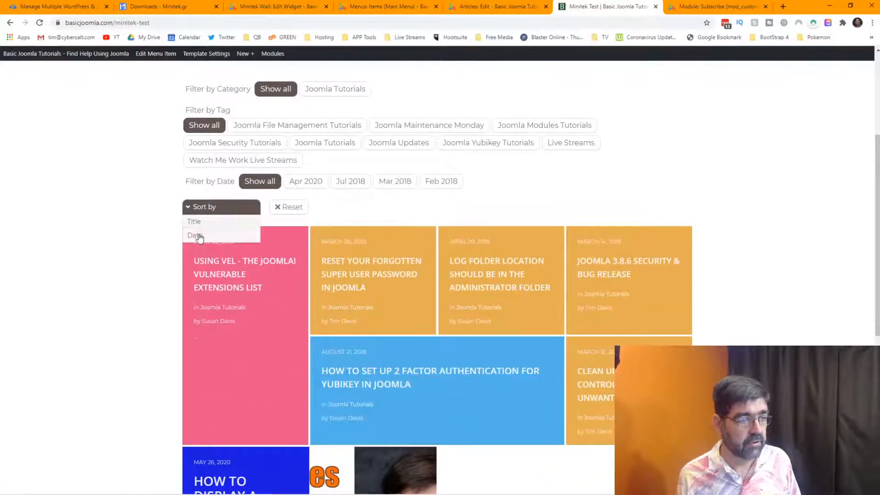
left_click(197, 234)
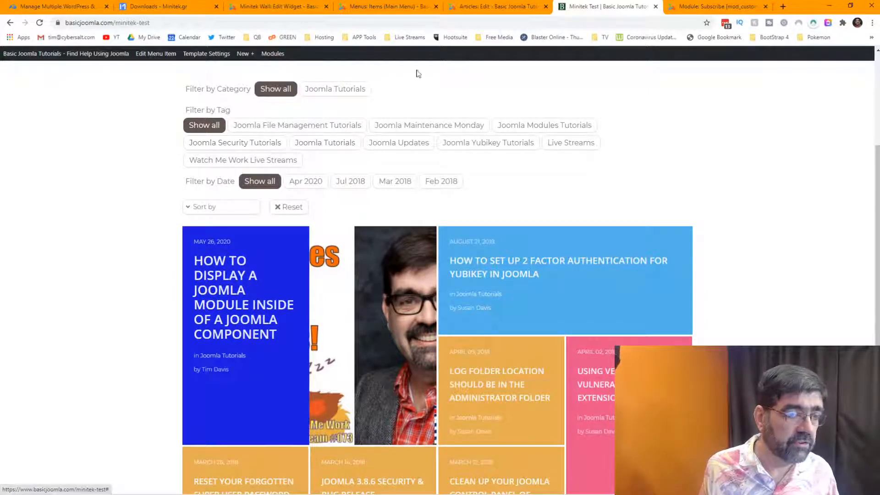
left_click(271, 6)
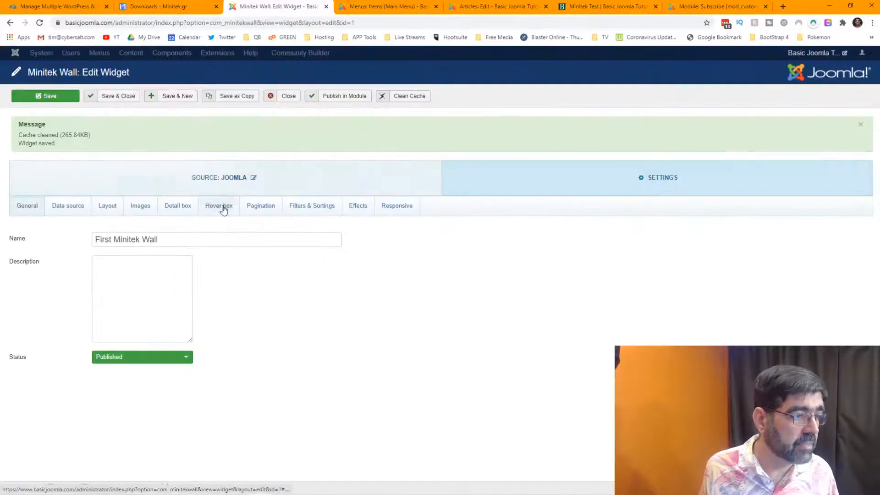
Set the wall's Filter type to Dropdown list in Filters & Sortings and save the widget.
left_click(306, 210)
scroll(278, 262, "down", 3)
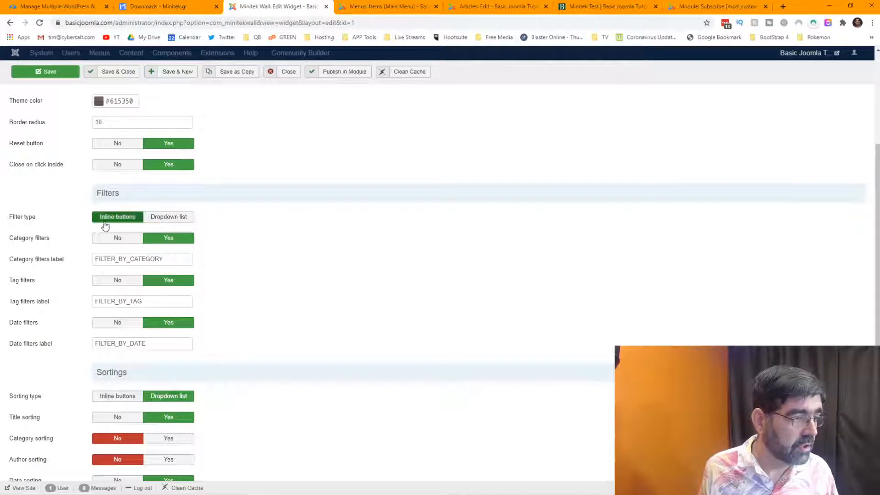
left_click(177, 219)
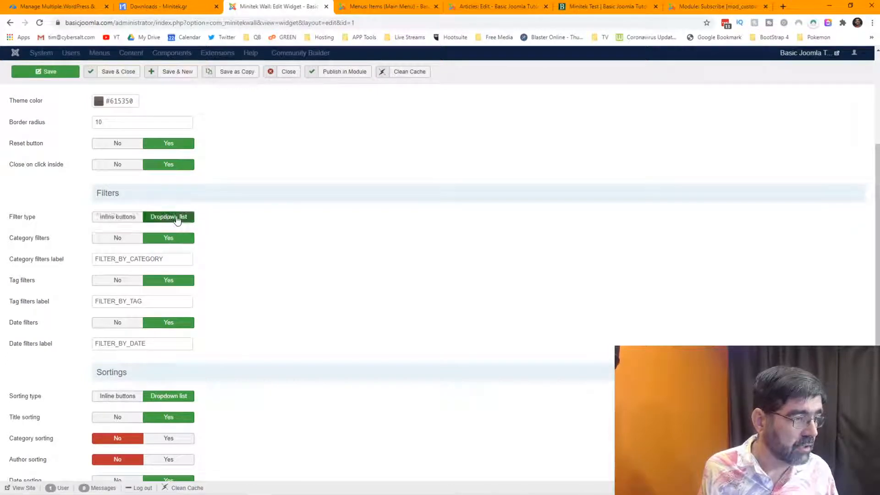
left_click(45, 75)
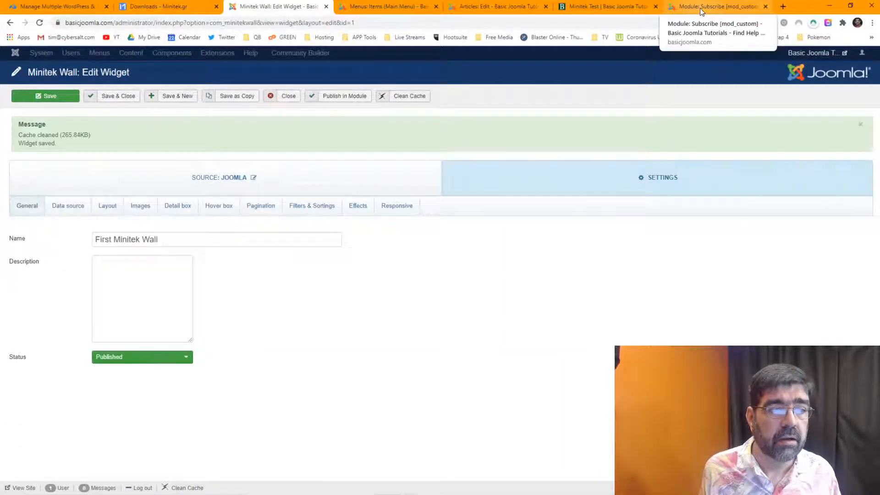
Reload Minitek Test and filter the wall by the Joomla Yubikey Tutorials tag.
left_click(599, 6)
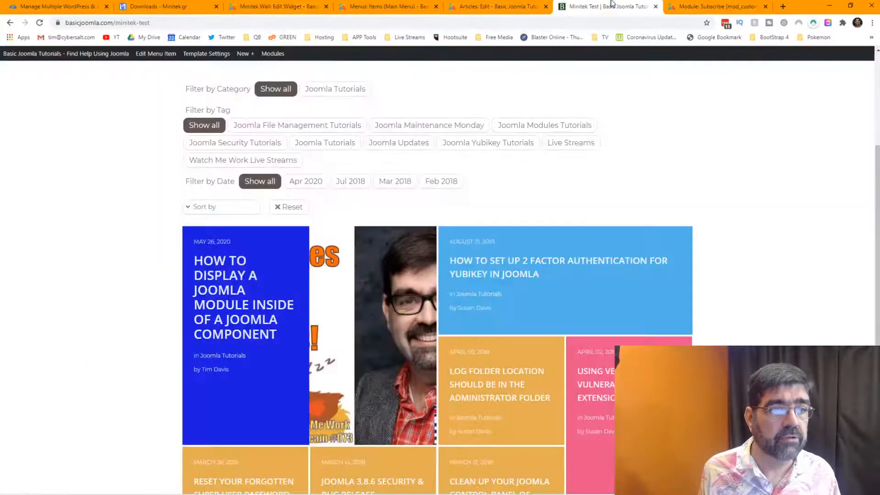
left_click(39, 23)
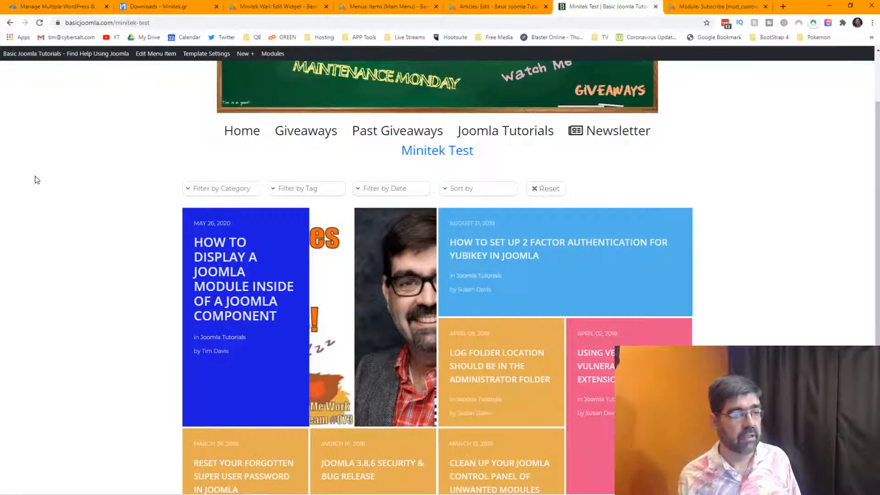
left_click(274, 193)
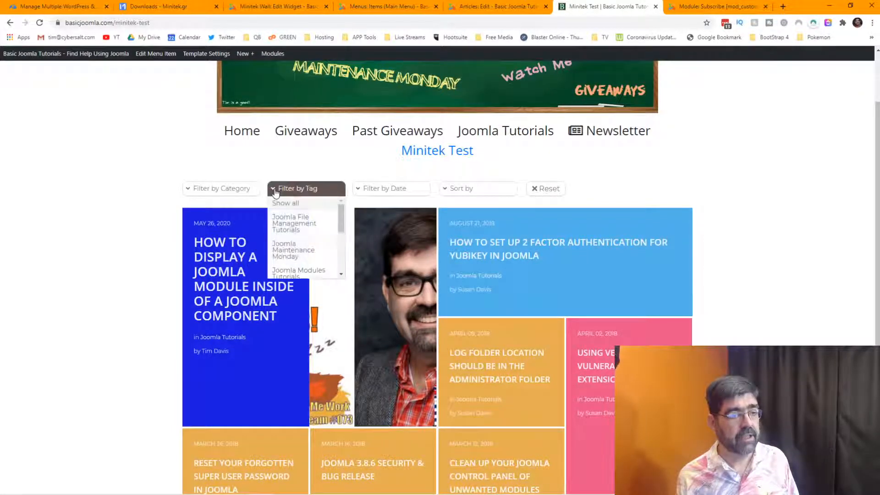
scroll(305, 224, "down", 3)
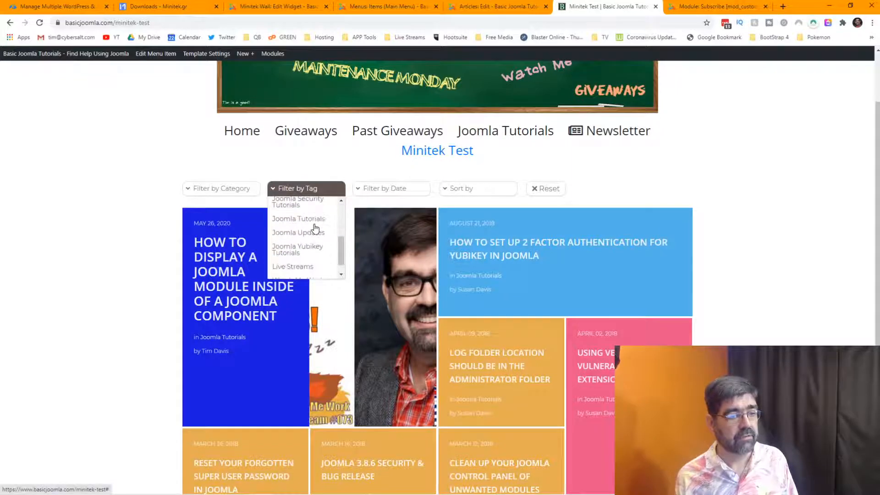
left_click(307, 250)
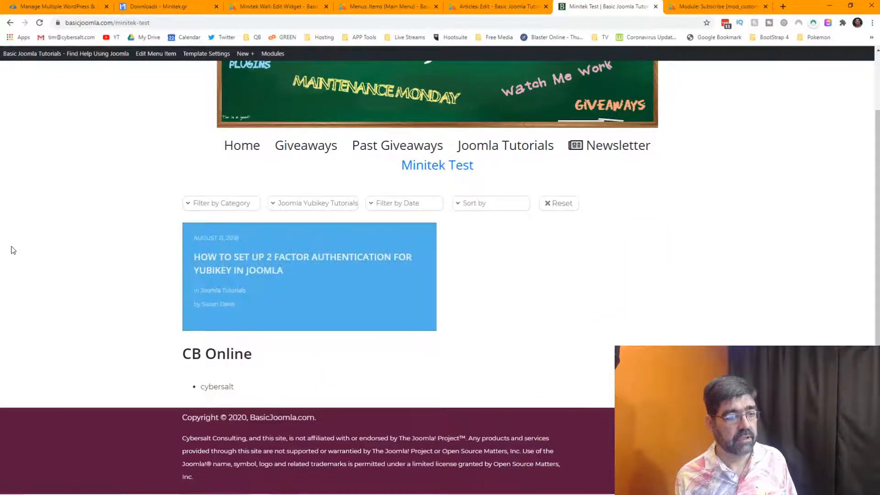
left_click(319, 209)
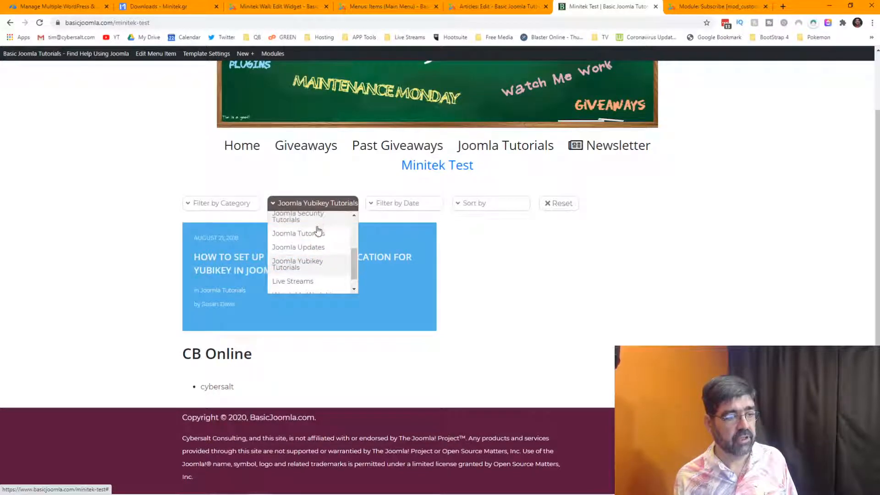
scroll(315, 273, "down", 1)
scroll(316, 272, "up", 1)
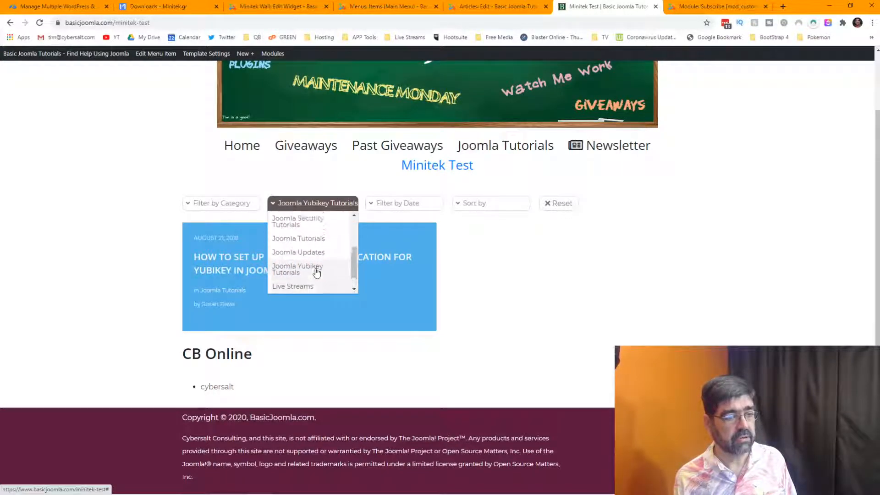
scroll(316, 272, "up", 1)
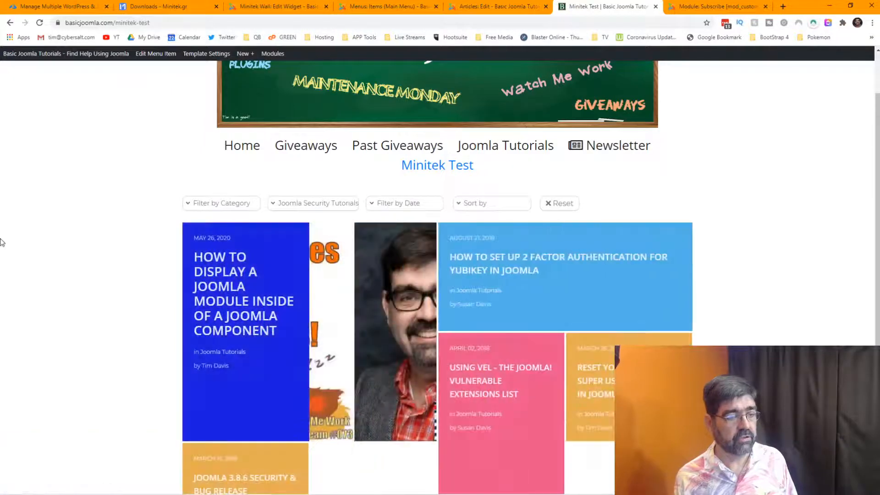
Filter by date Mar 2018, sort by title, then reset to show every article.
left_click(376, 208)
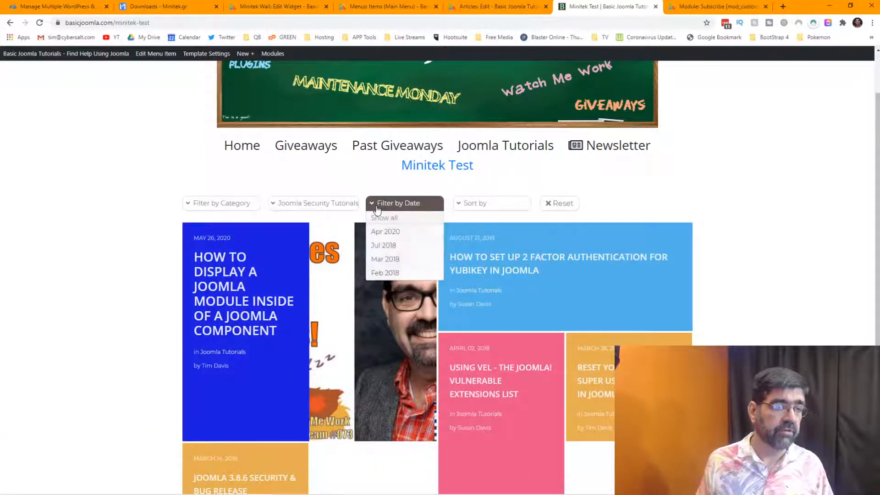
left_click(386, 260)
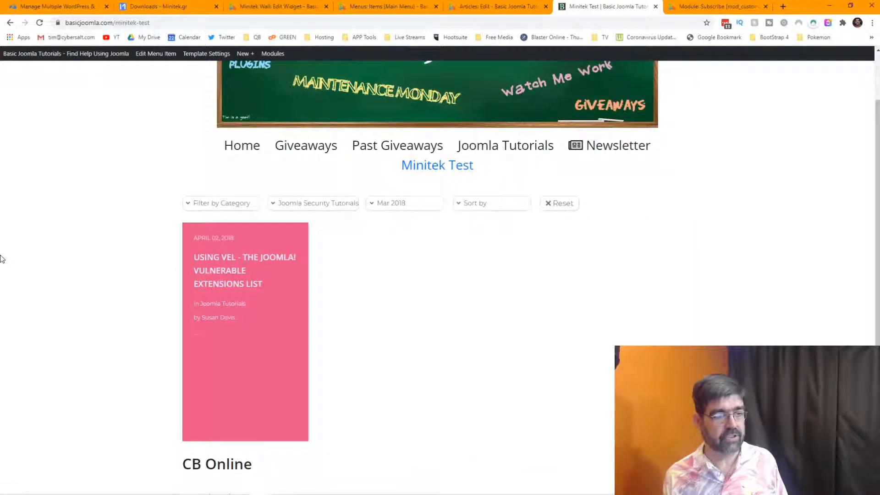
left_click(472, 203)
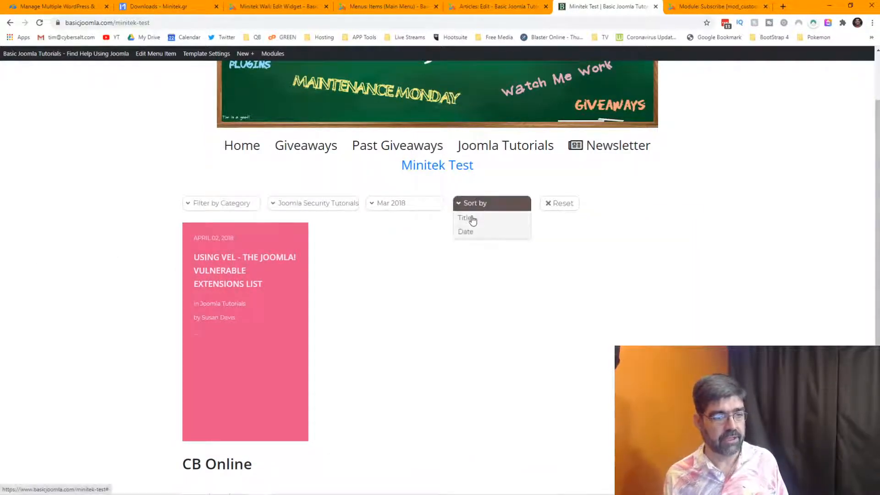
left_click(473, 219)
left_click(565, 207)
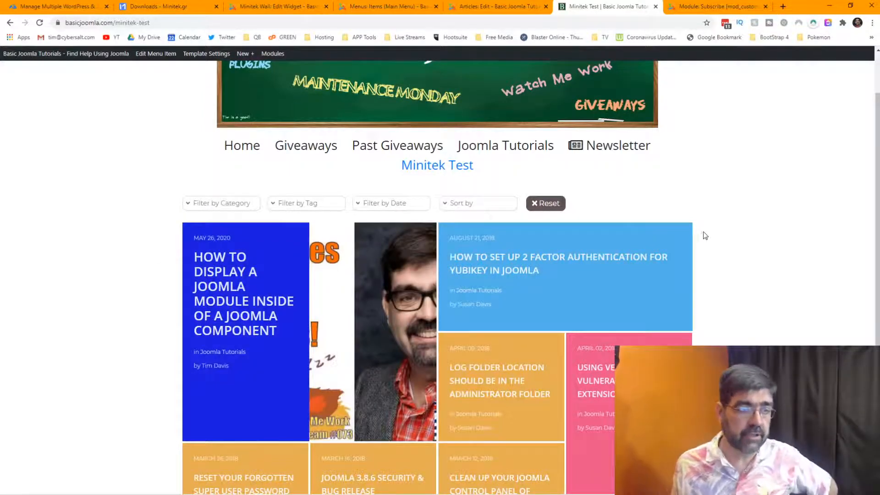
scroll(705, 235, "down", 5)
scroll(734, 237, "up", 3)
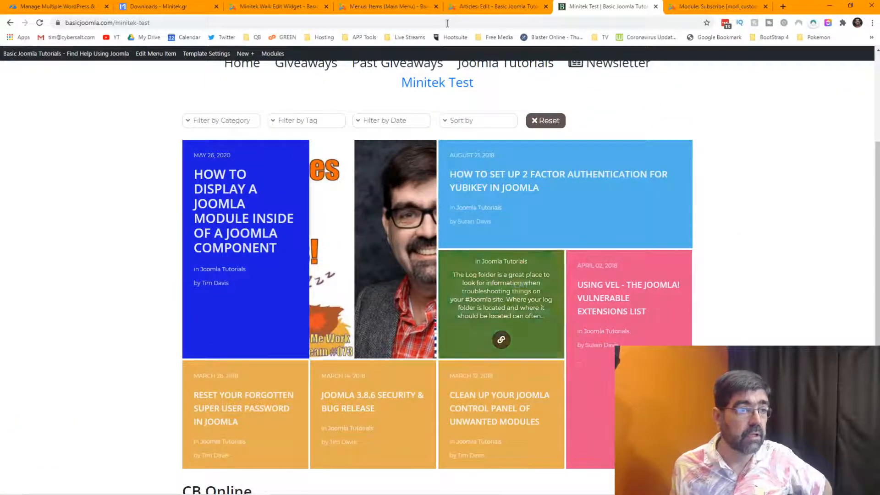
Give the wall the Rows - Grid 12 layout and save the widget.
left_click(265, 7)
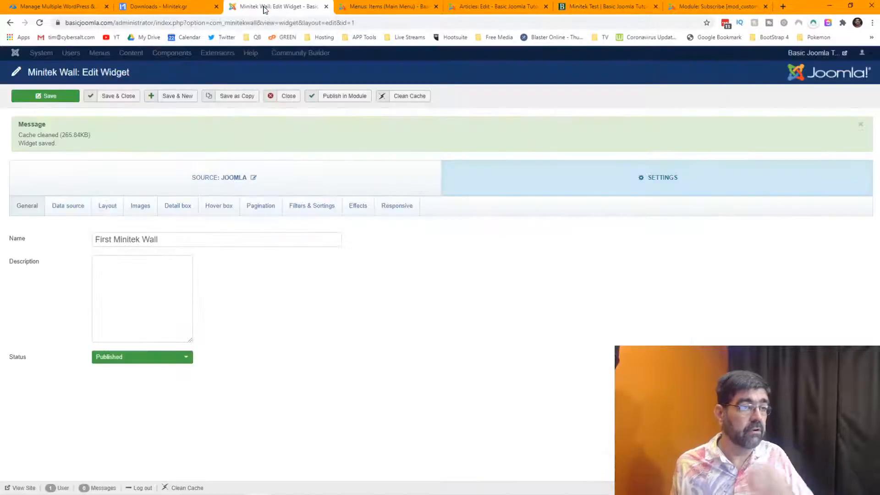
left_click(108, 206)
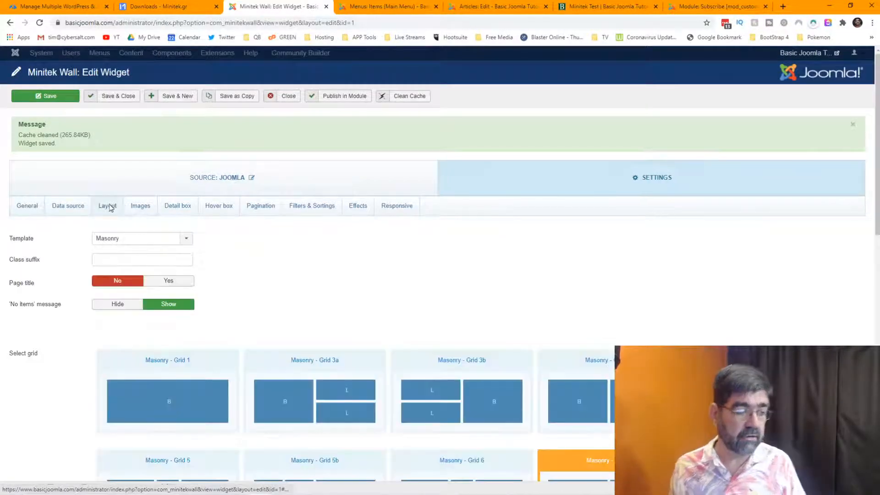
scroll(399, 261, "down", 8)
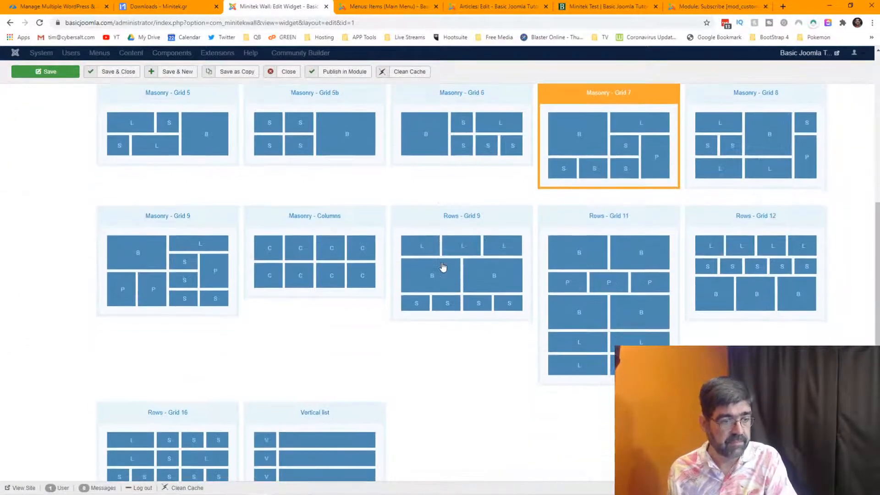
scroll(443, 267, "down", 2)
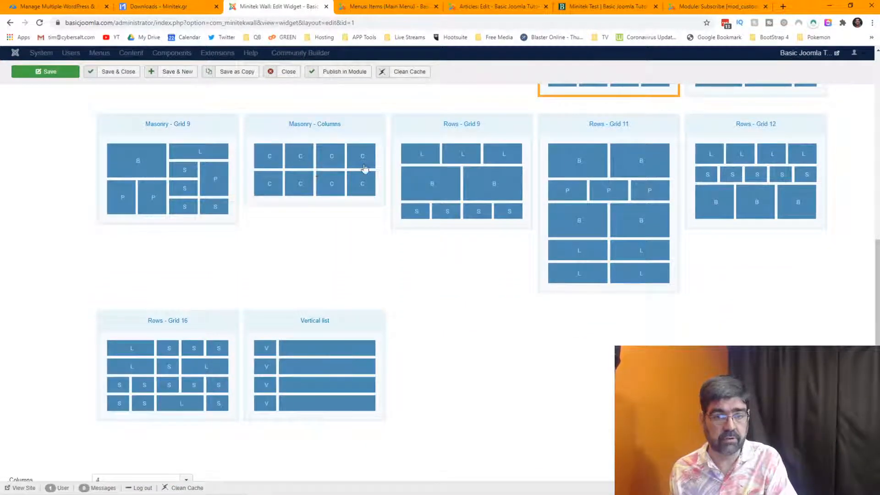
left_click(758, 171)
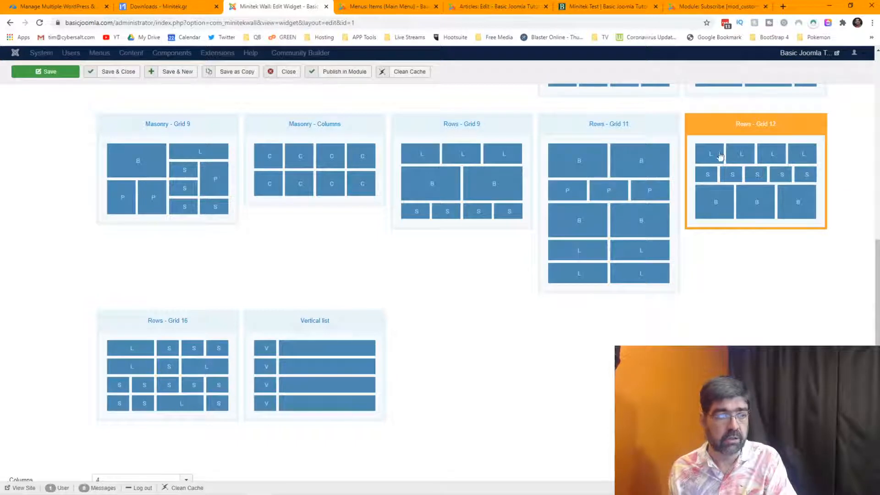
left_click(35, 77)
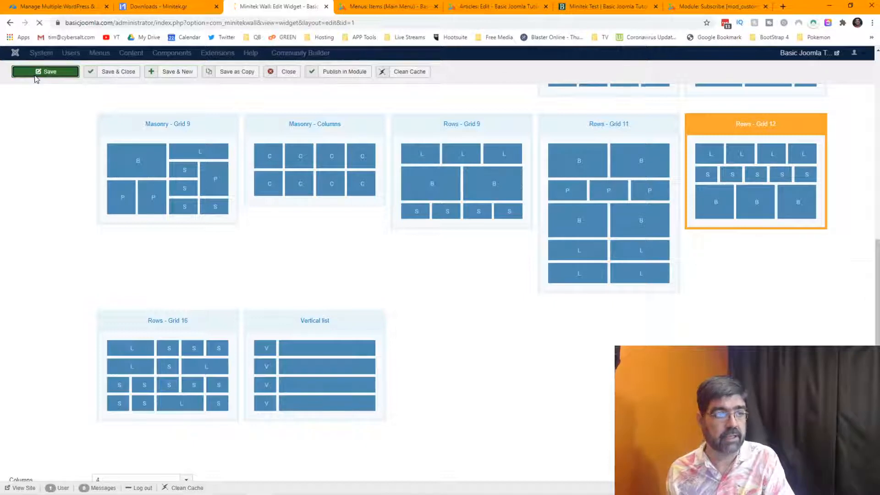
Reload the Minitek Test page to check the rows layout, then return to the widget editor.
left_click(589, 14)
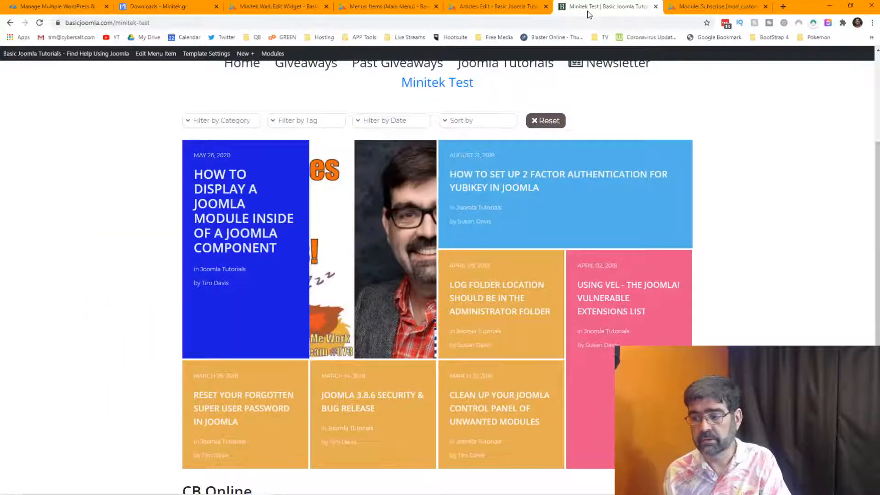
left_click(39, 23)
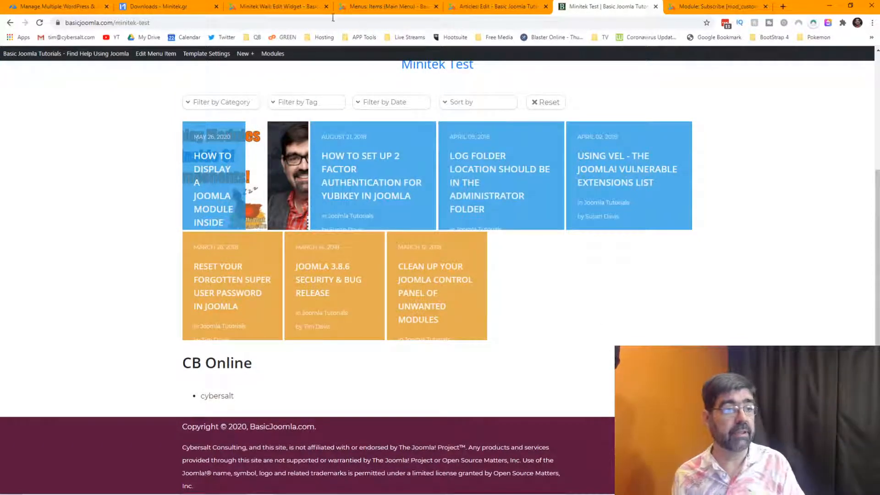
left_click(255, 8)
Remove the Joomla Maintenance Monday and Joomla Updates tags, save, and reload Minitek Test.
left_click(68, 207)
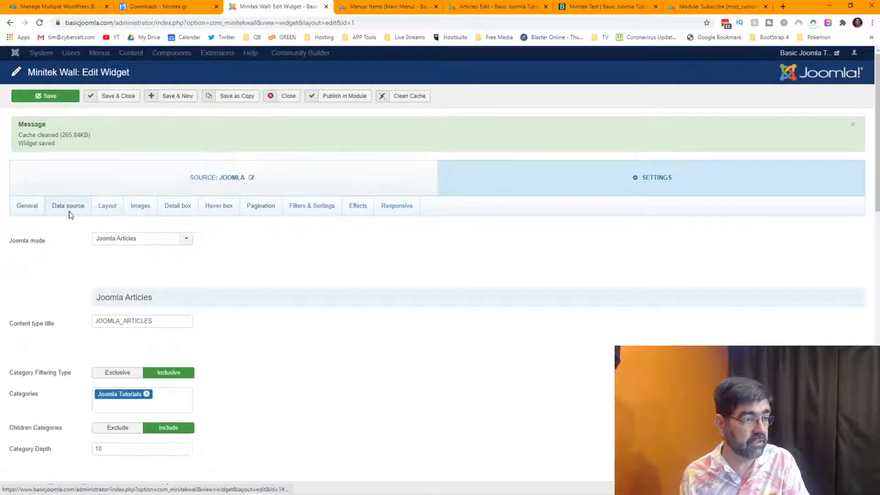
scroll(353, 282, "down", 3)
scroll(353, 286, "down", 2)
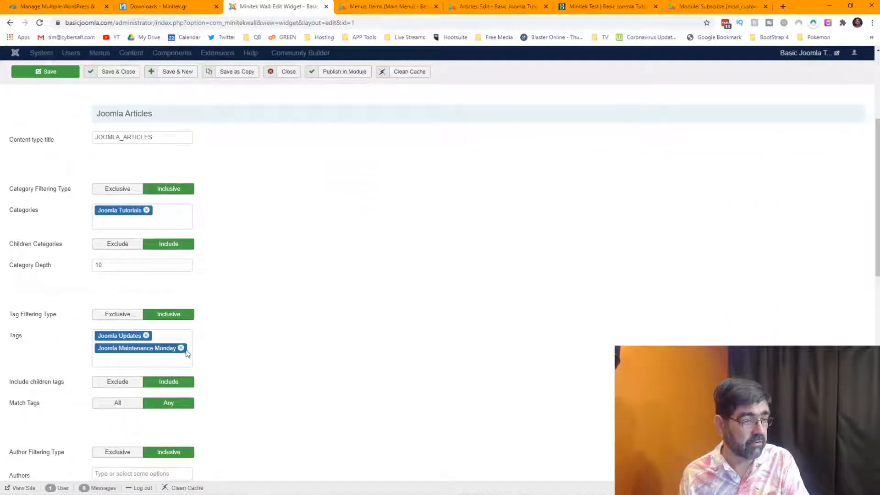
left_click(182, 348)
left_click(146, 336)
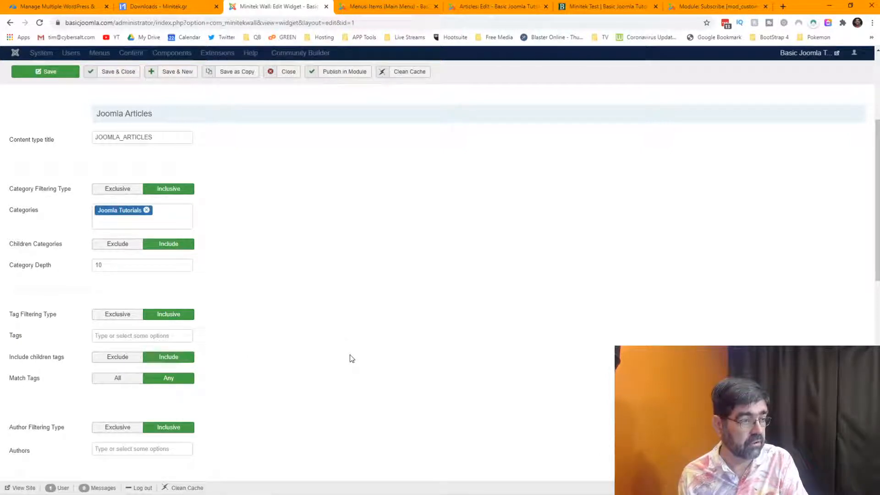
left_click(50, 73)
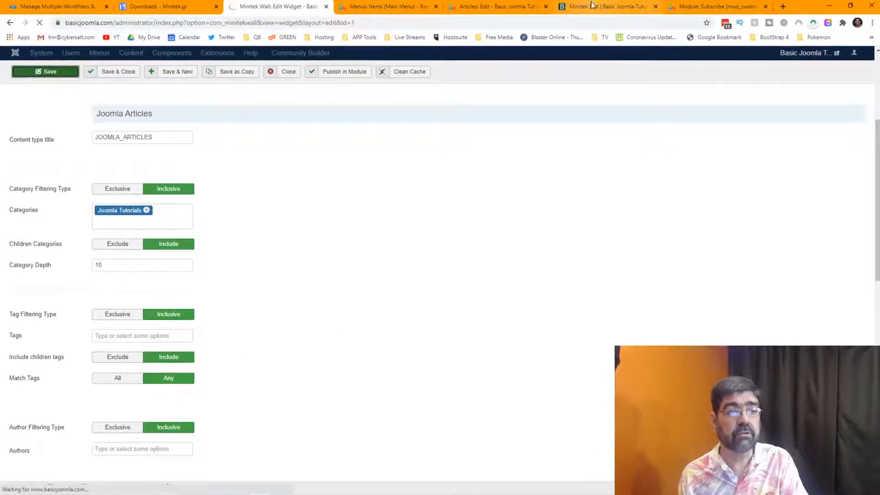
left_click(560, 8)
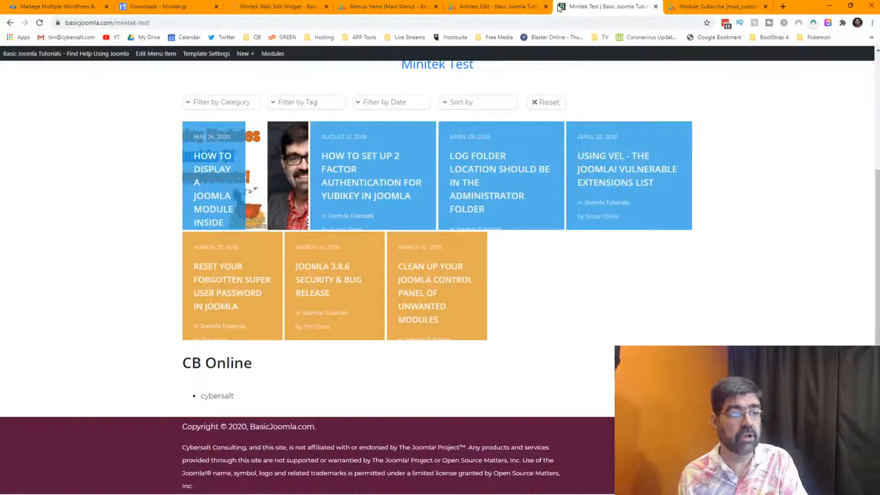
left_click(39, 23)
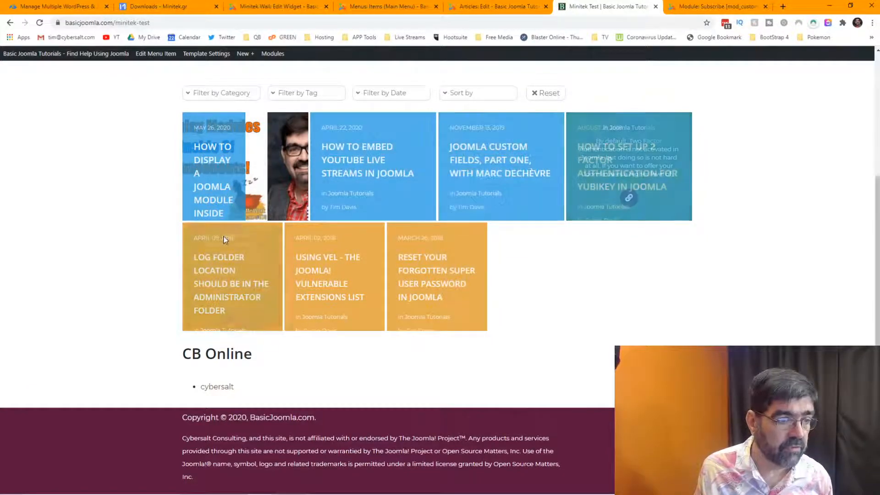
Go back to the wall's Data source settings to review the Joomla Tutorials category filtering.
left_click(266, 9)
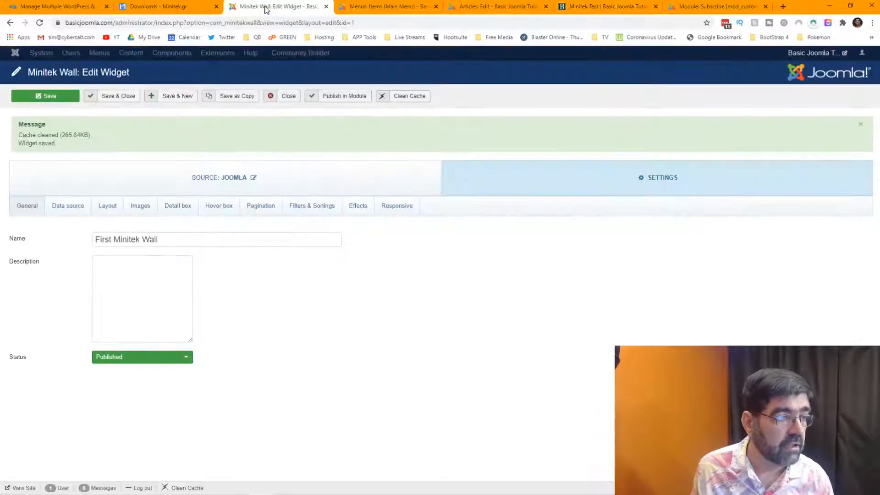
left_click(67, 209)
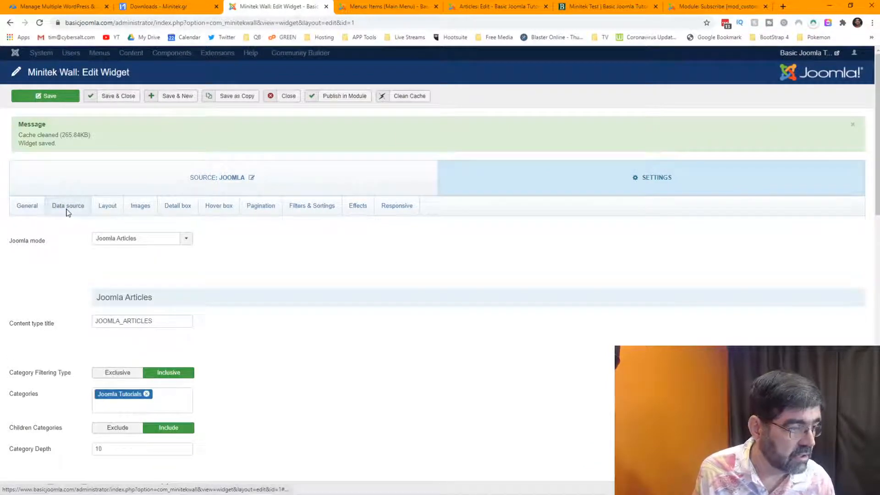
scroll(304, 221, "down", 3)
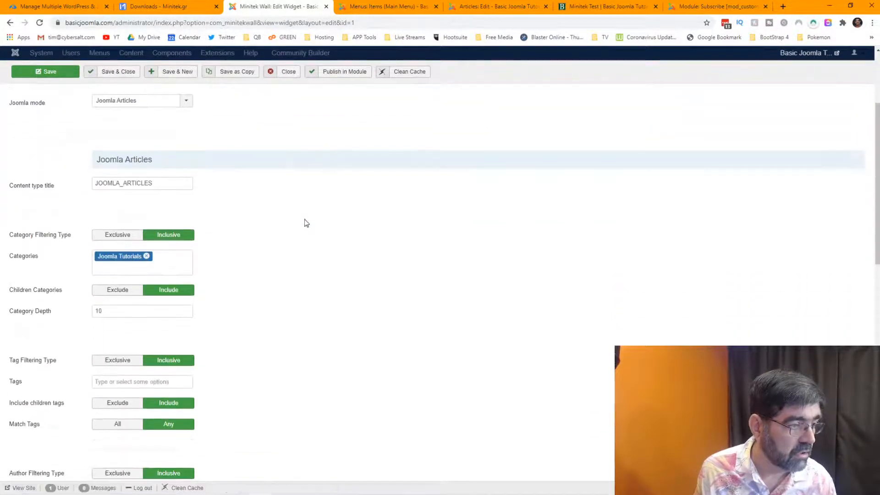
scroll(304, 219, "up", 3)
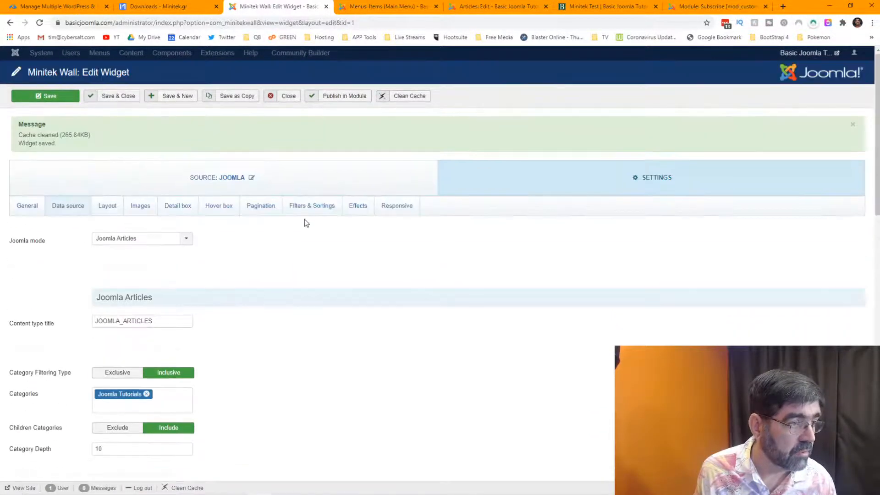
left_click(33, 209)
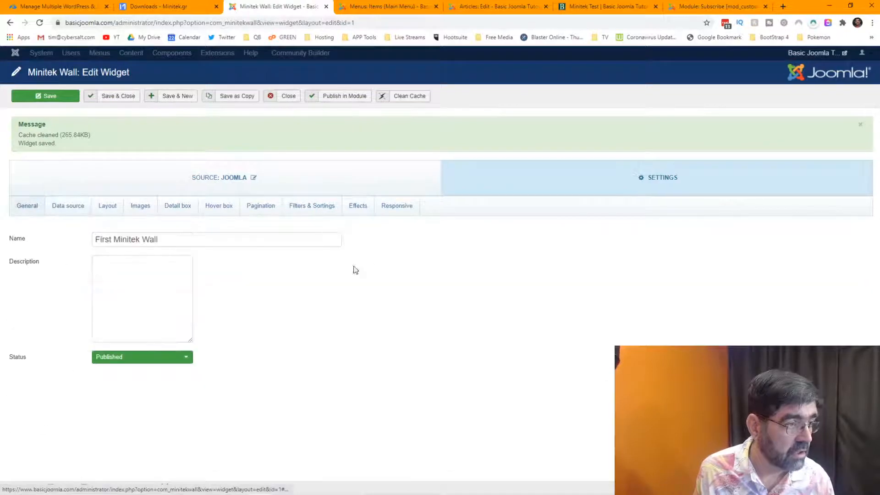
left_click(71, 207)
scroll(345, 271, "down", 1)
scroll(343, 270, "down", 10)
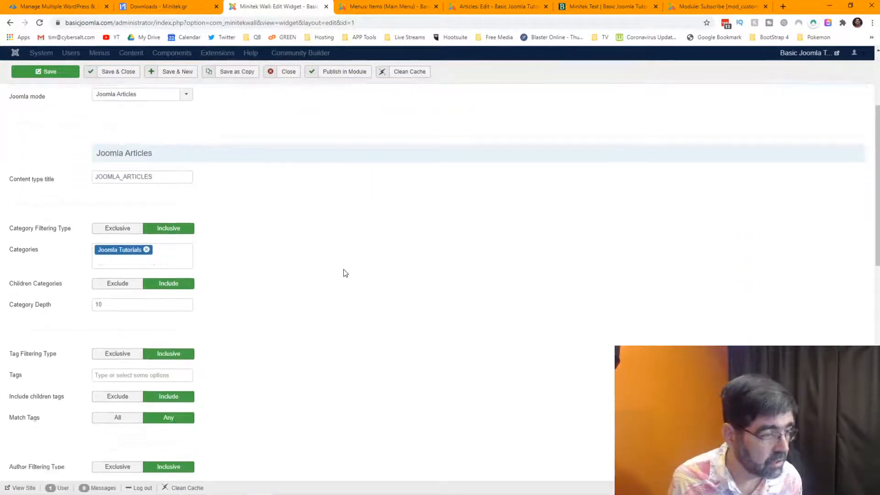
scroll(345, 273, "down", 4)
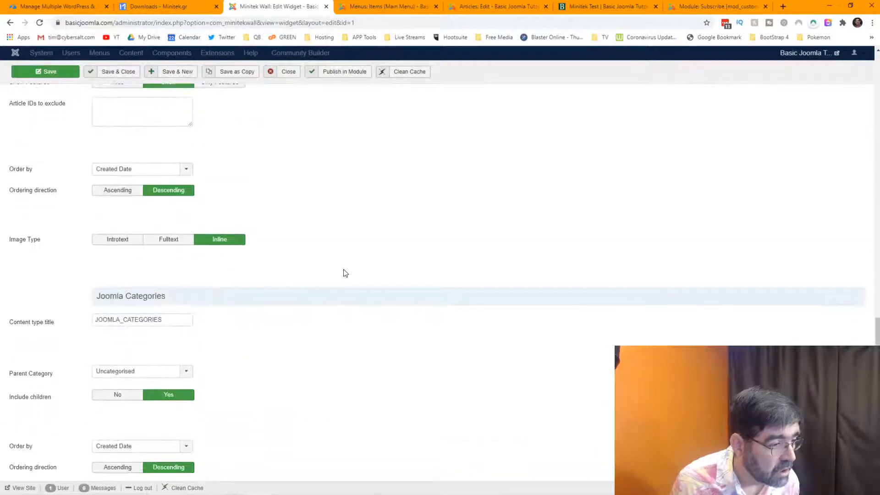
scroll(345, 274, "up", 4)
scroll(345, 274, "up", 3)
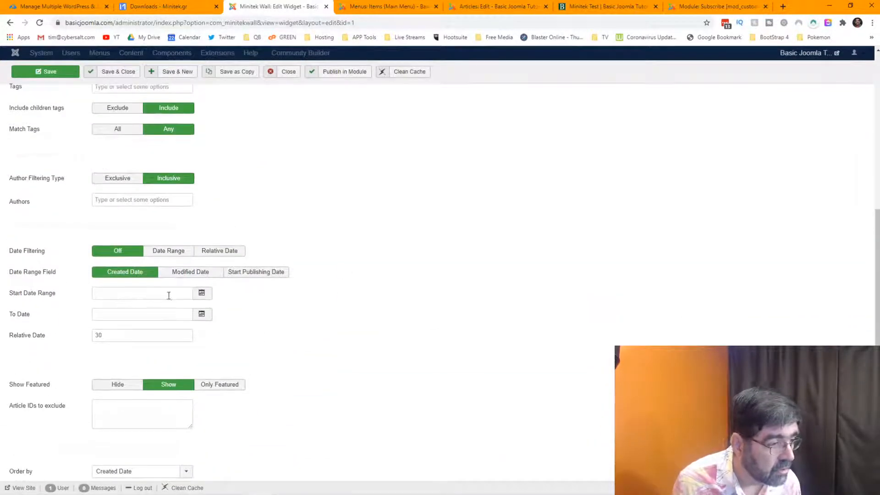
Try Relative and Range date filtering, then set Date Filtering back to Off.
mouse_move(30, 343)
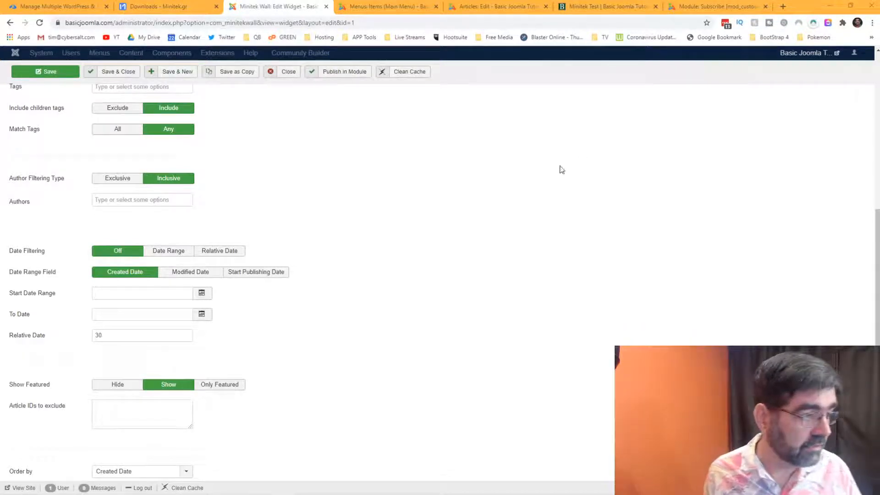
mouse_move(45, 299)
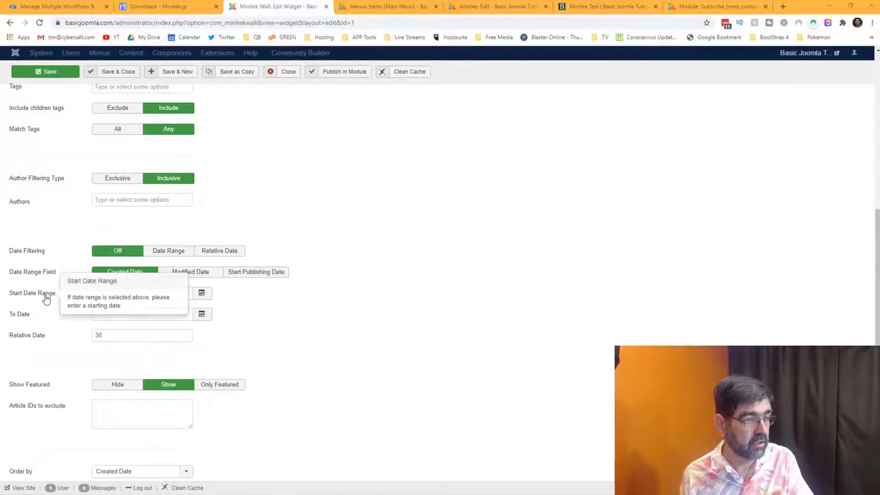
mouse_move(26, 321)
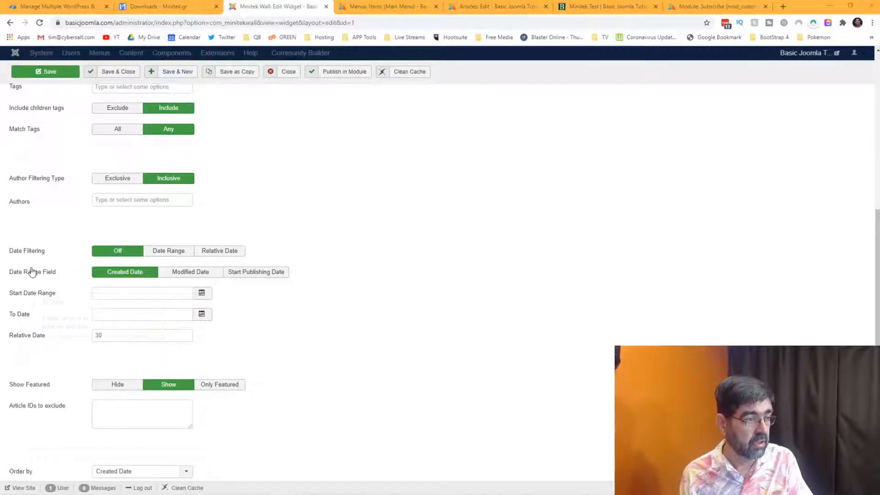
left_click(221, 252)
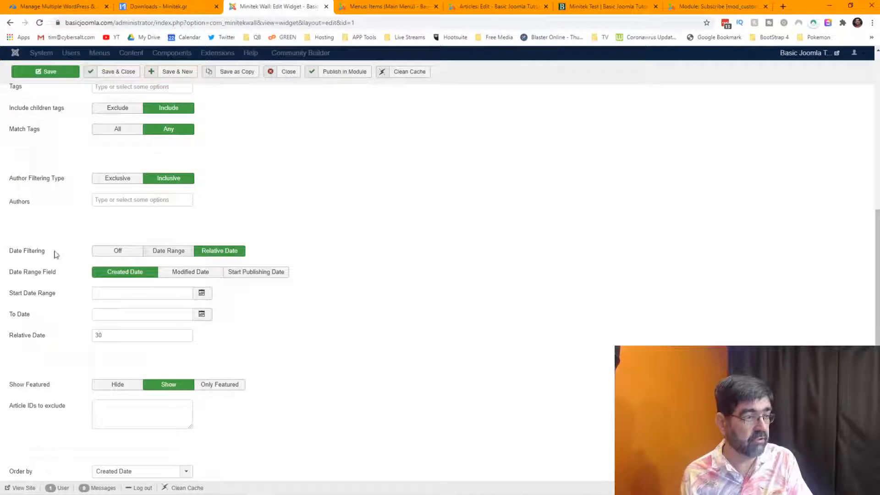
mouse_move(39, 254)
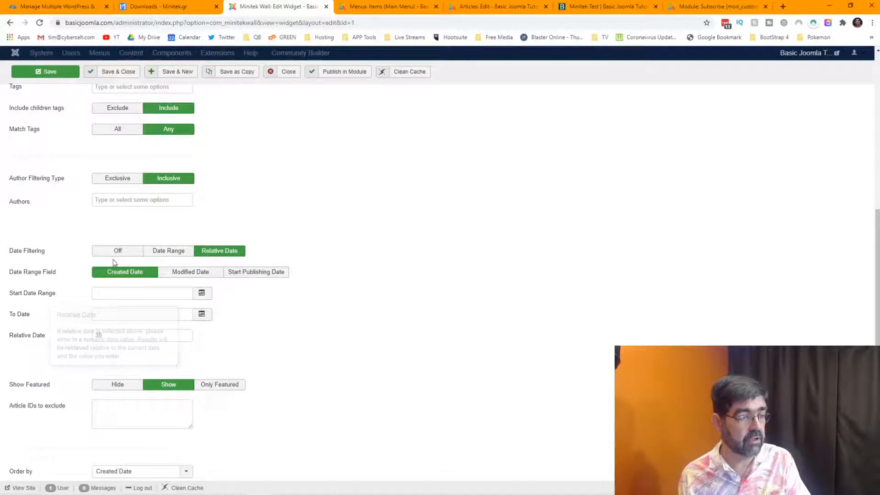
left_click(168, 251)
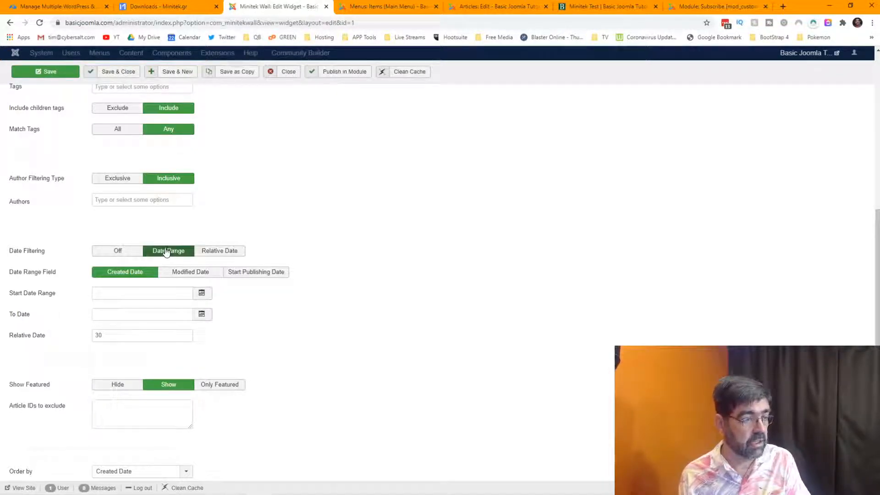
left_click(118, 250)
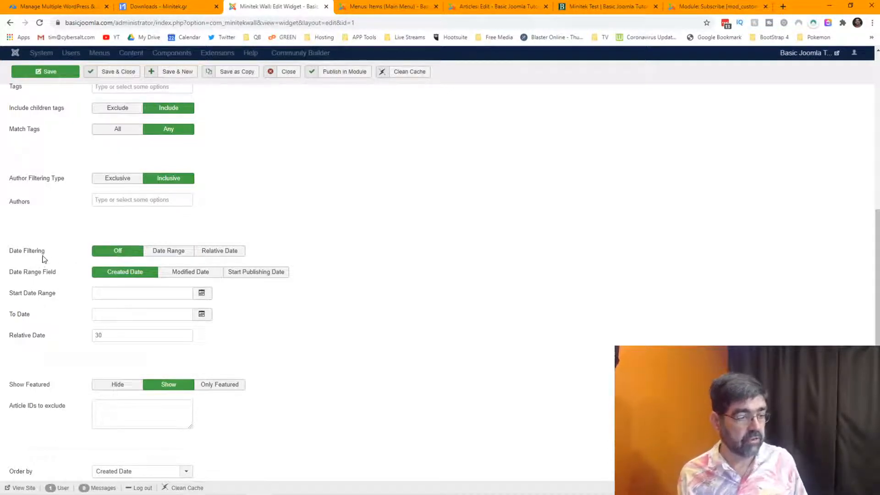
scroll(46, 251, "up", 4)
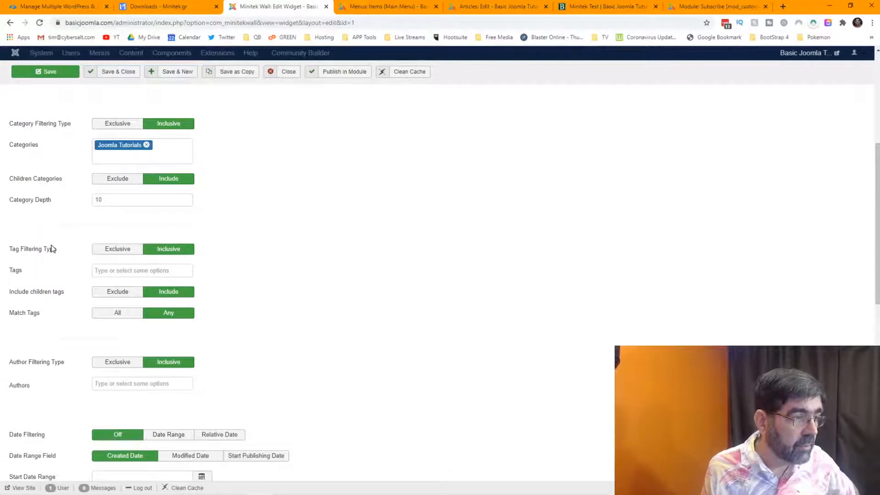
scroll(52, 249, "up", 5)
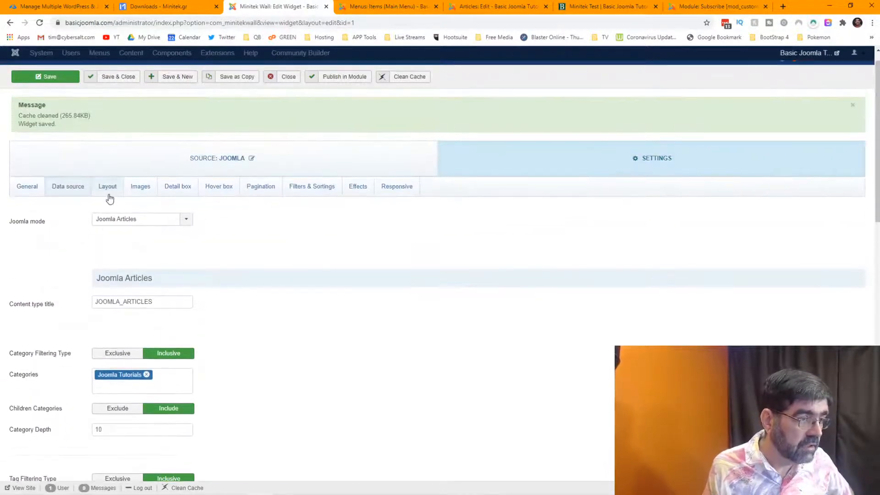
Review the Layout settings and available column counts, leaving Columns at 4.
left_click(109, 195)
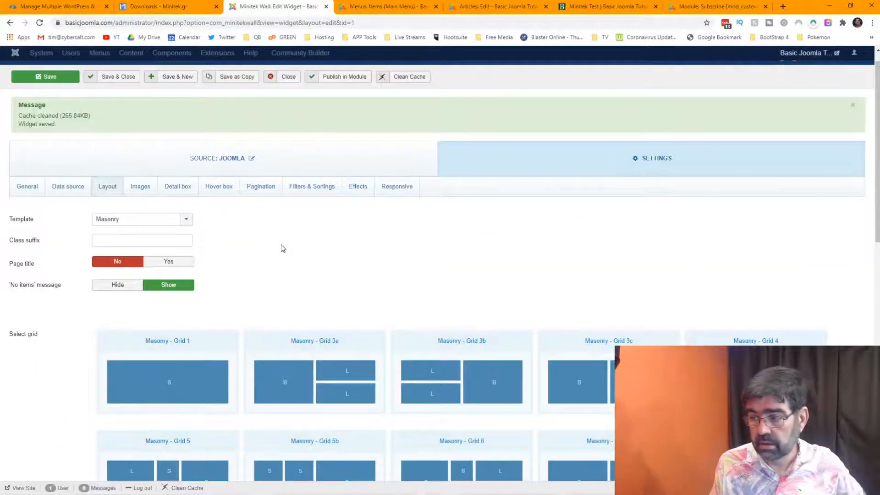
scroll(283, 248, "down", 10)
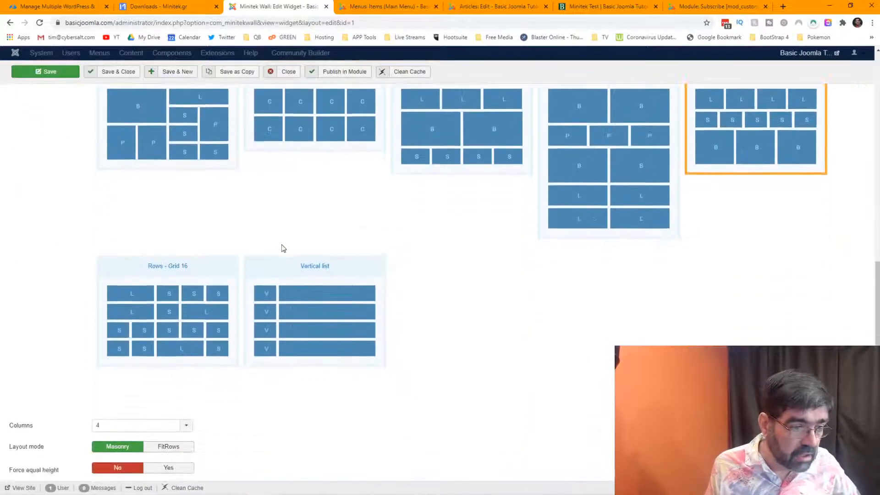
scroll(283, 248, "down", 2)
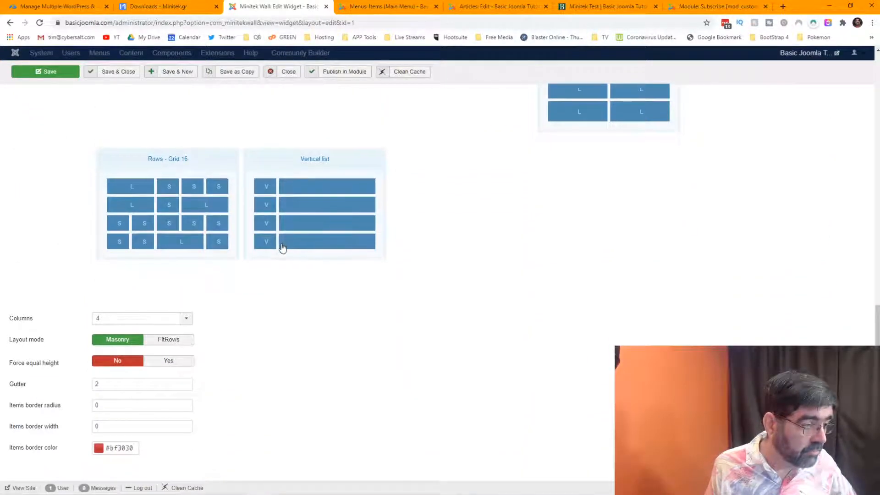
scroll(335, 365, "up", 1)
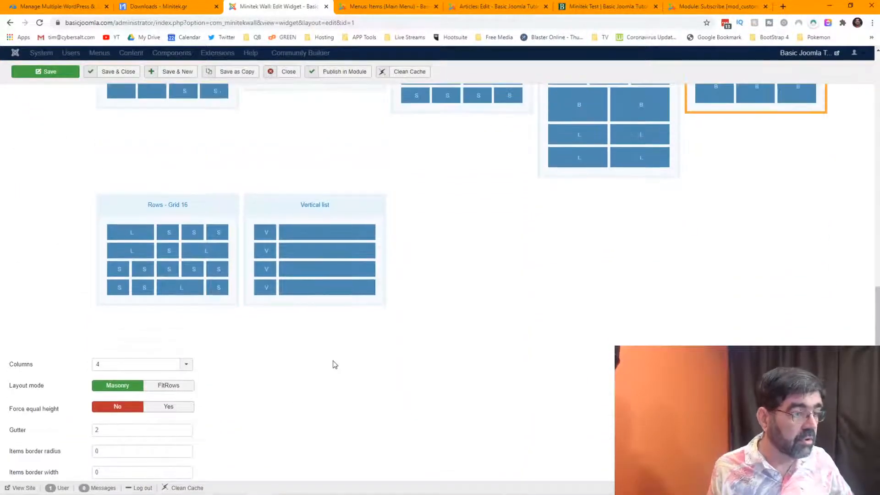
scroll(334, 363, "down", 1)
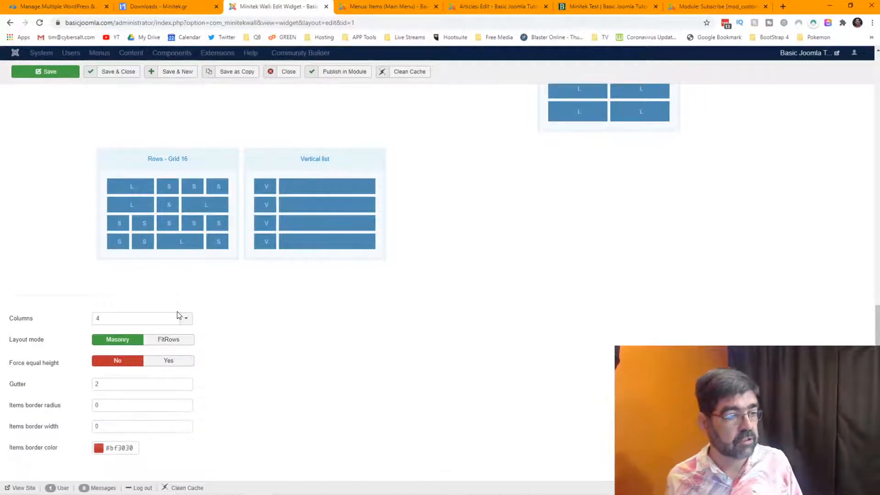
scroll(415, 360, "up", 3)
scroll(411, 360, "up", 2)
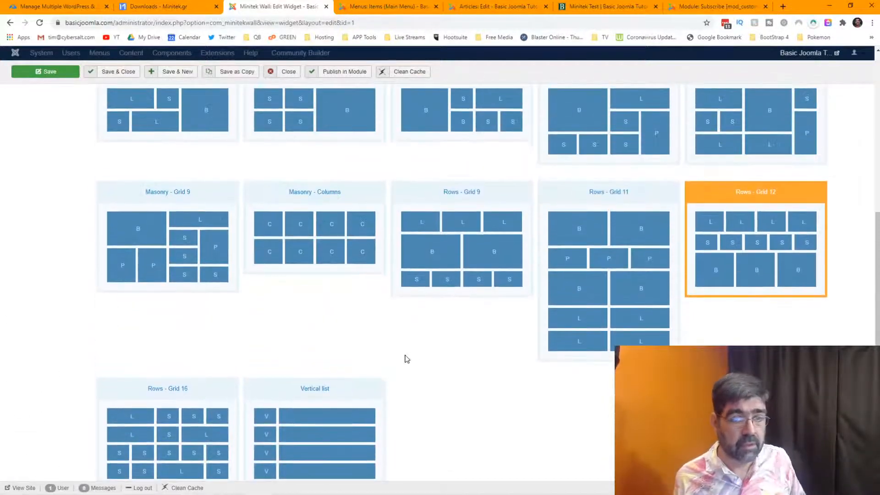
scroll(393, 364, "down", 4)
mouse_move(26, 368)
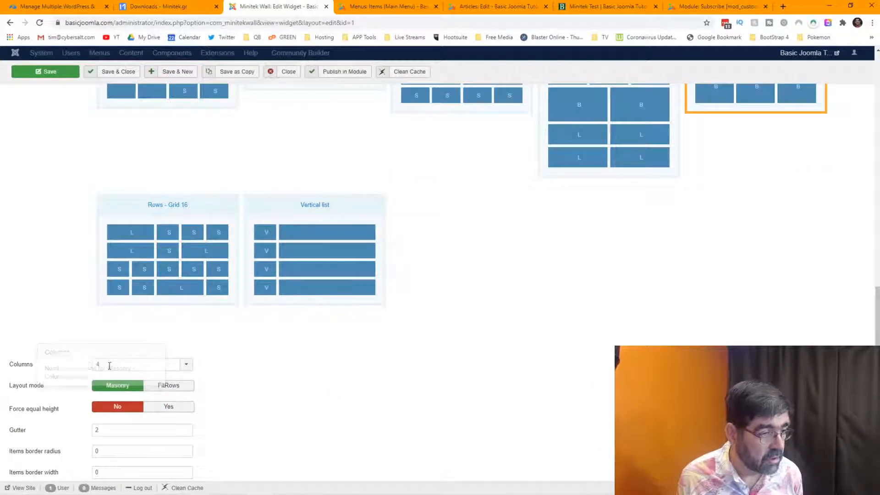
left_click(187, 364)
left_click(536, 387)
Set Columns to 6, save the widget, and switch to the Minitek Test page.
scroll(534, 387, "up", 15)
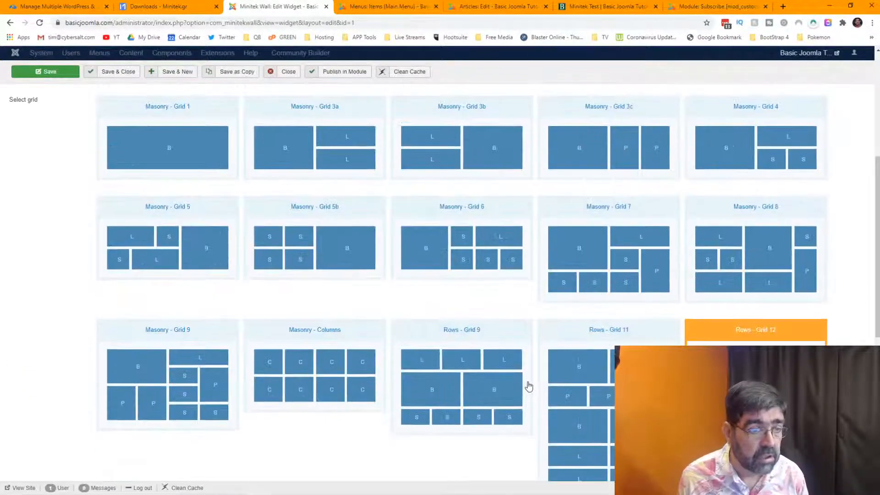
scroll(528, 387, "down", 2)
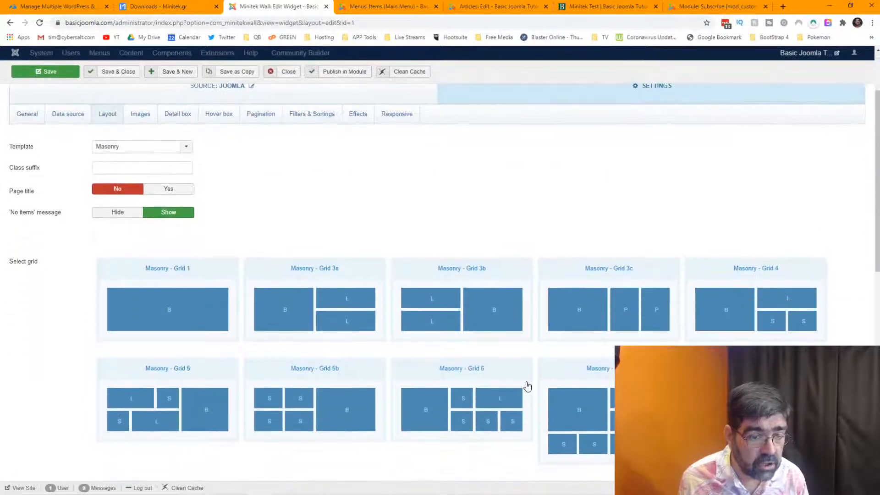
scroll(527, 387, "down", 3)
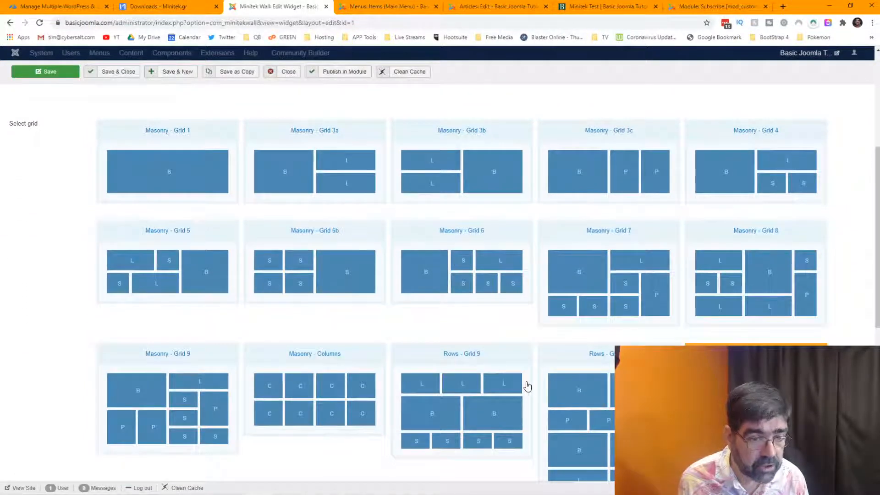
scroll(528, 387, "down", 5)
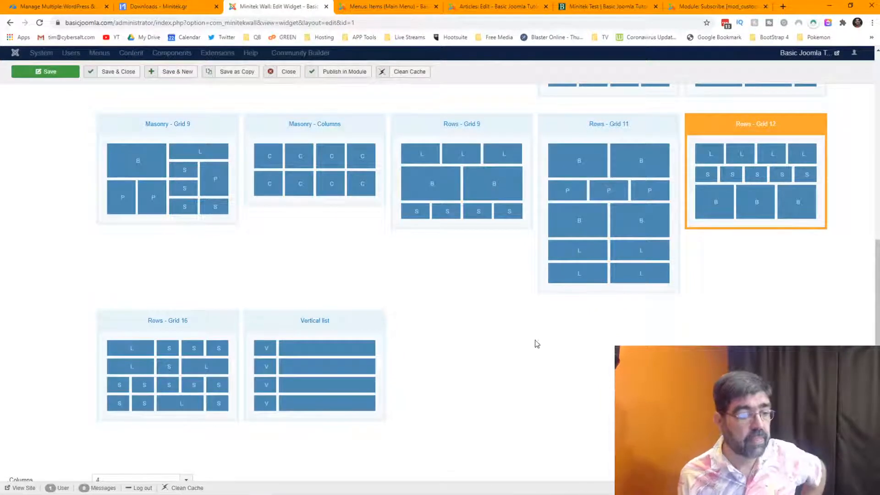
scroll(415, 332, "down", 4)
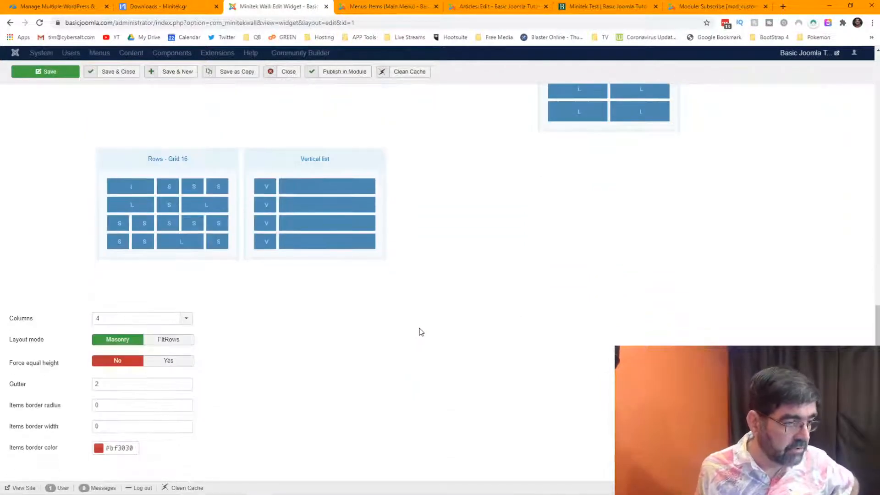
left_click(187, 318)
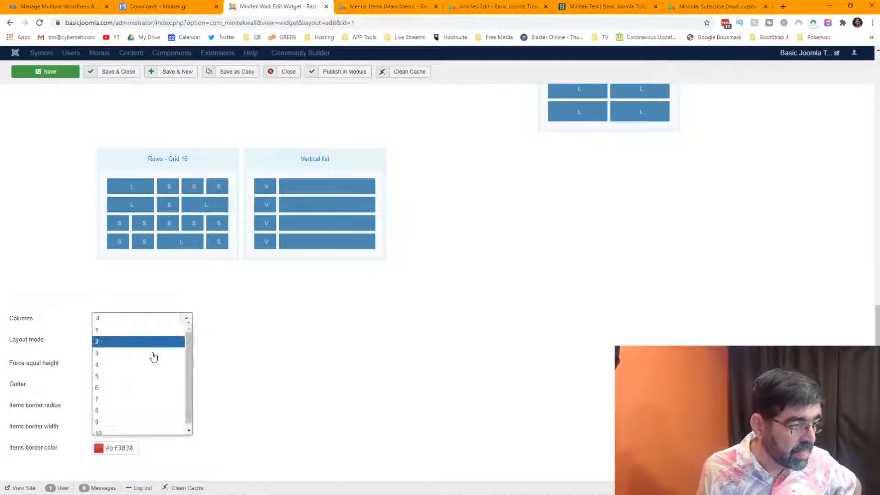
left_click(145, 388)
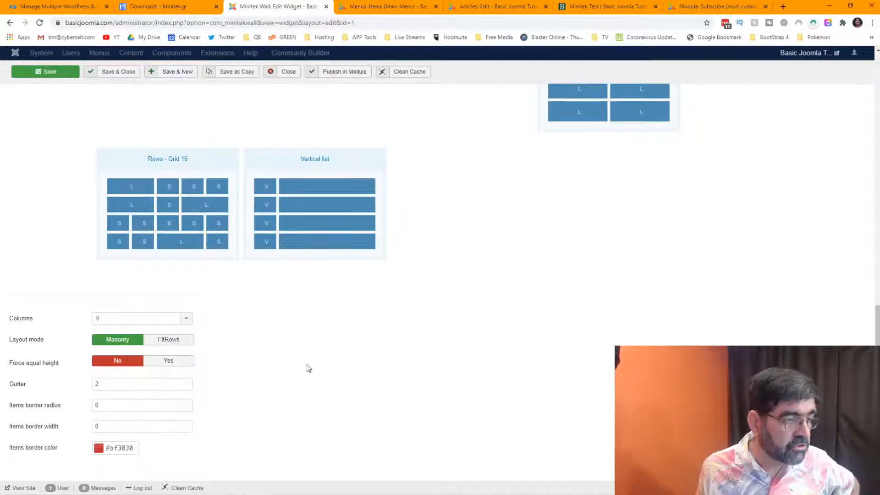
left_click(46, 72)
left_click(615, 10)
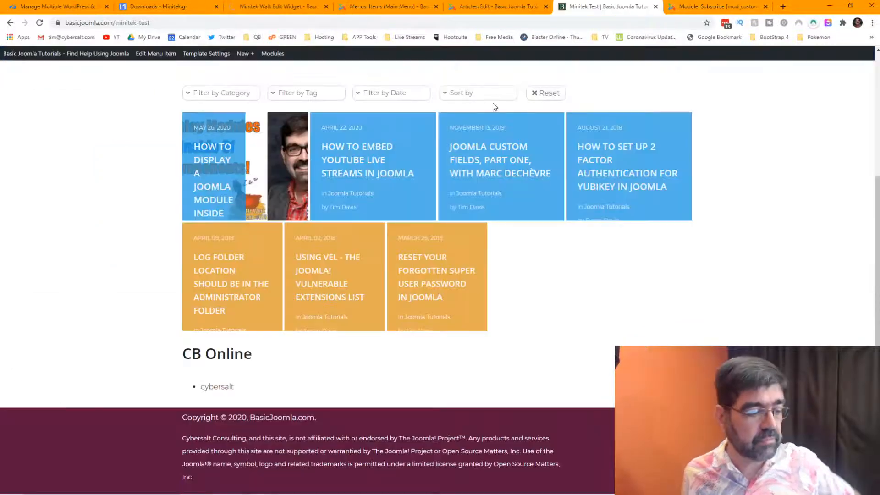
Reload the Minitek Test page, glance at Minitek downloads, and go back to the wall widget editor.
left_click(39, 23)
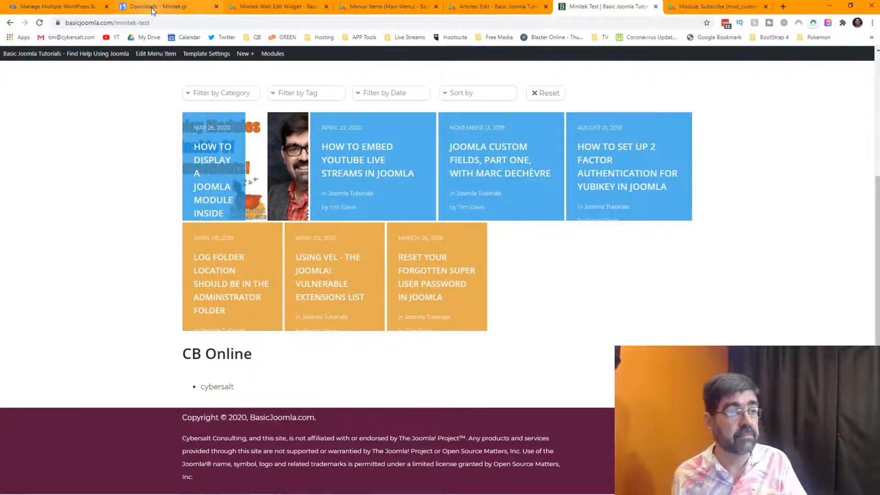
left_click(239, 10)
left_click(167, 7)
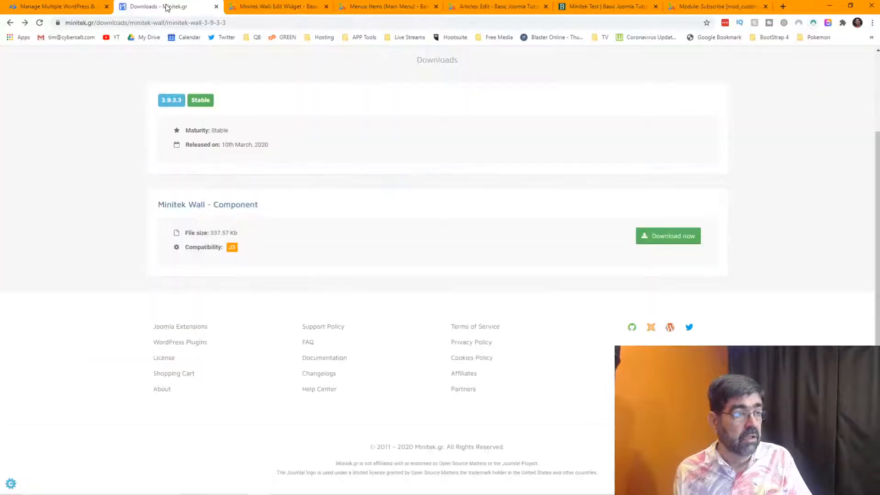
left_click(274, 8)
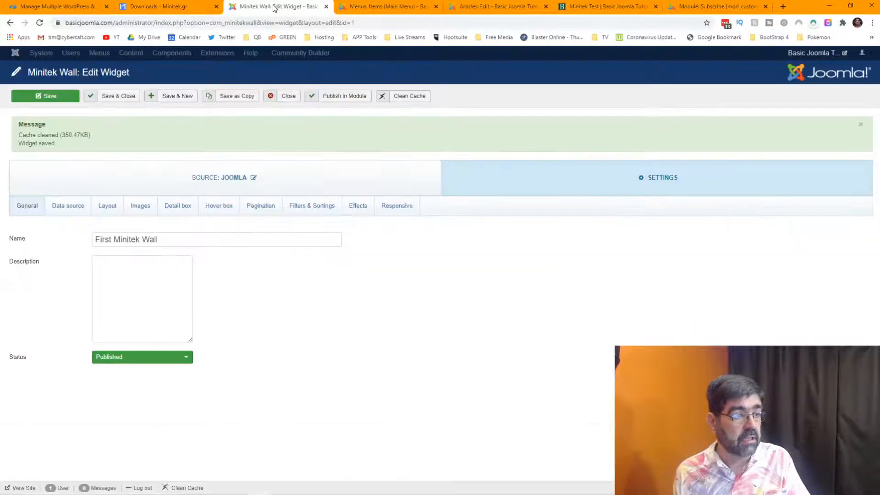
Keep the Masonry template, pick the Rows - Grid 11 layout, and save the widget.
left_click(122, 206)
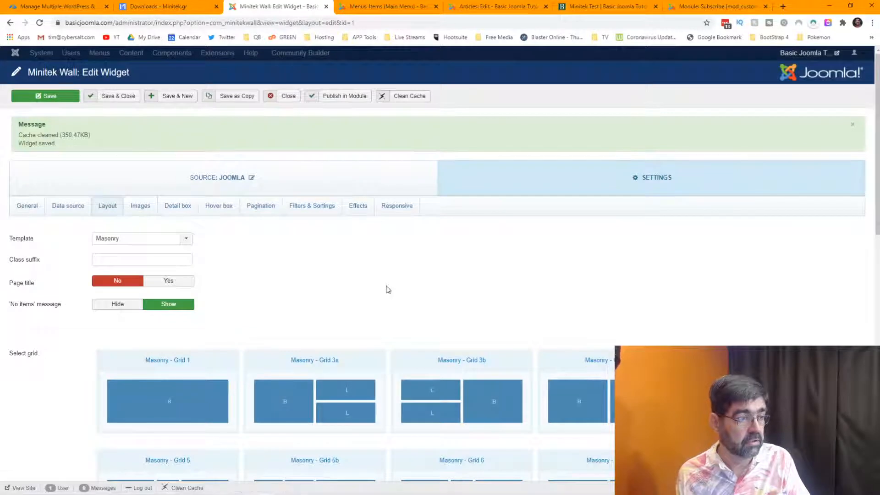
left_click(174, 238)
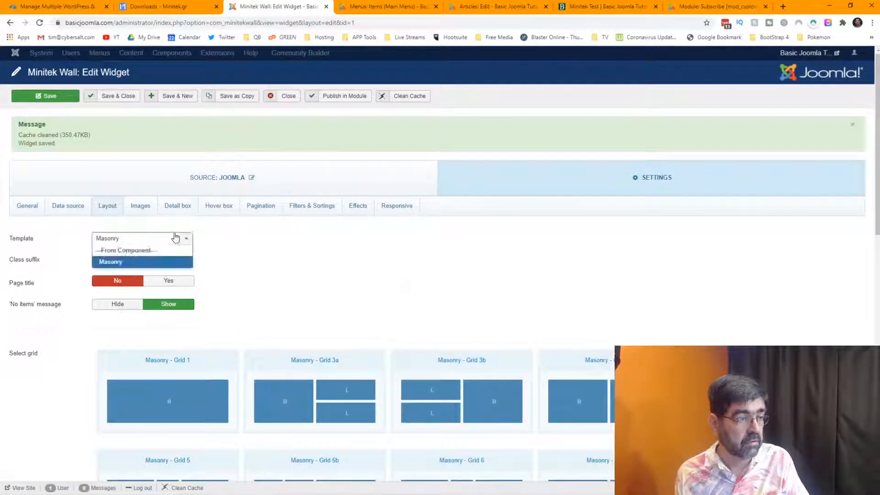
left_click(302, 252)
scroll(307, 248, "down", 2)
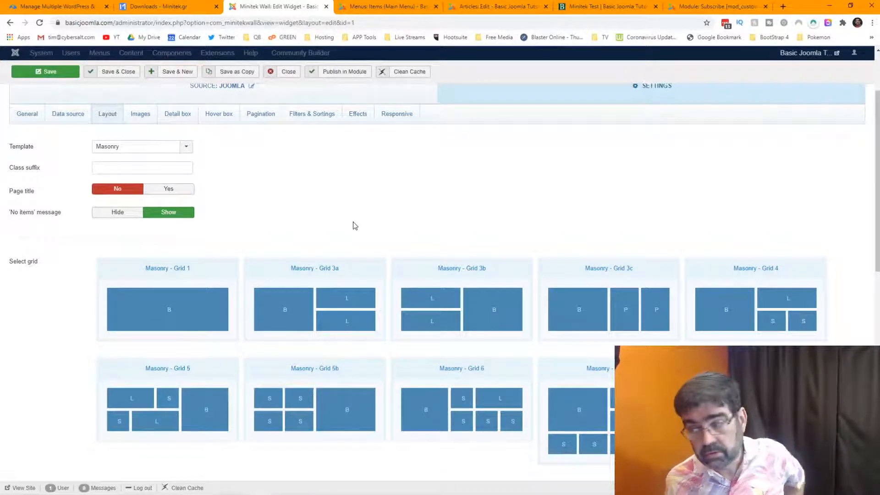
scroll(353, 225, "down", 4)
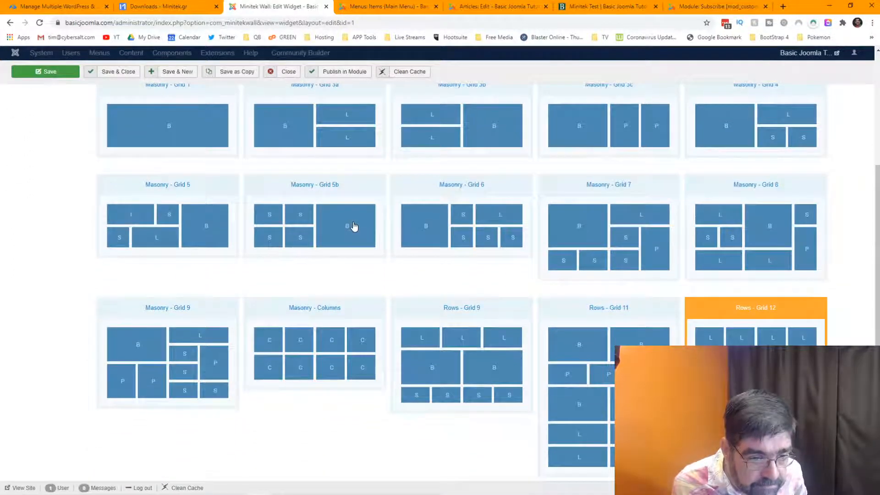
left_click(624, 329)
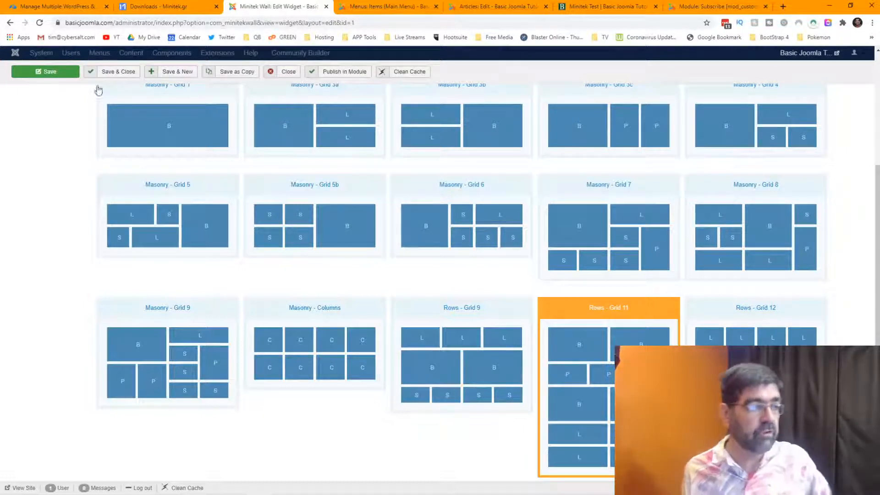
left_click(31, 72)
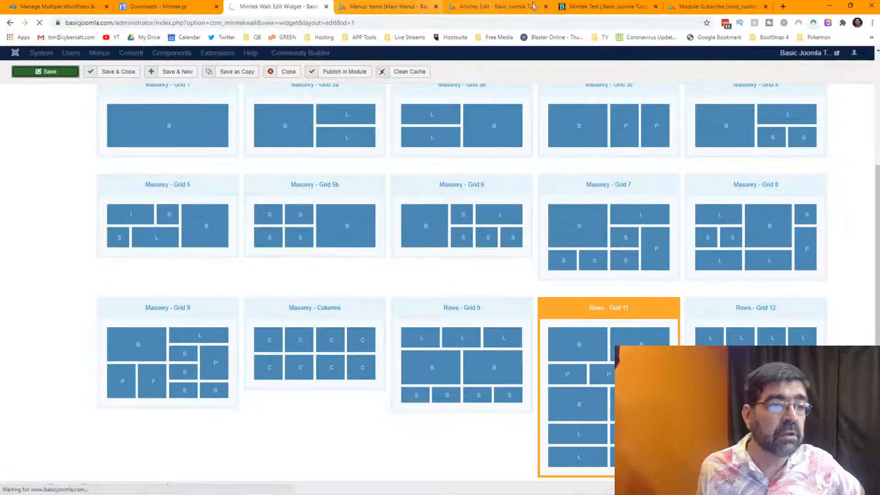
Reload the Minitek Test page and scroll through the blue article boxes in Rows - Grid 11.
left_click(591, 10)
left_click(39, 22)
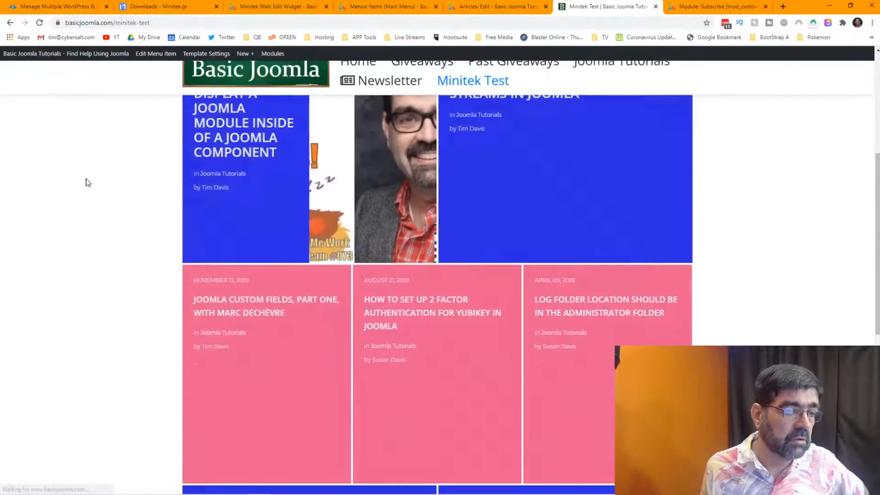
scroll(85, 168, "up", 4)
scroll(84, 168, "down", 4)
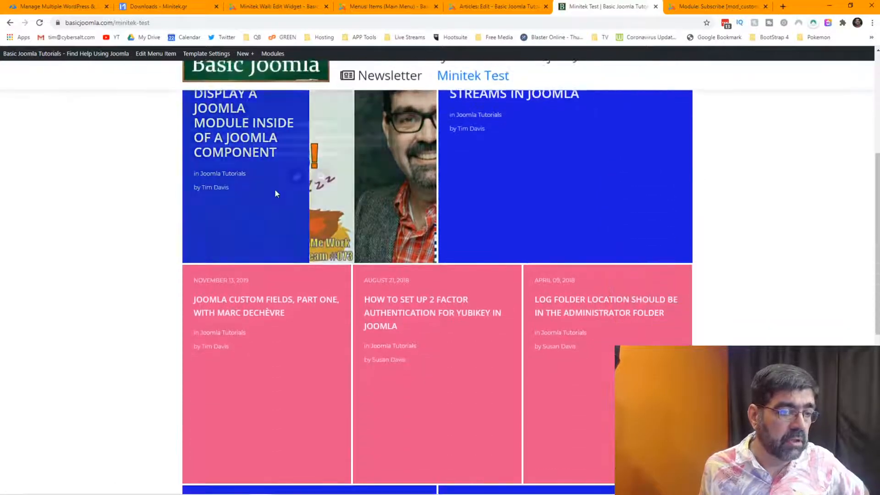
scroll(545, 201, "down", 3)
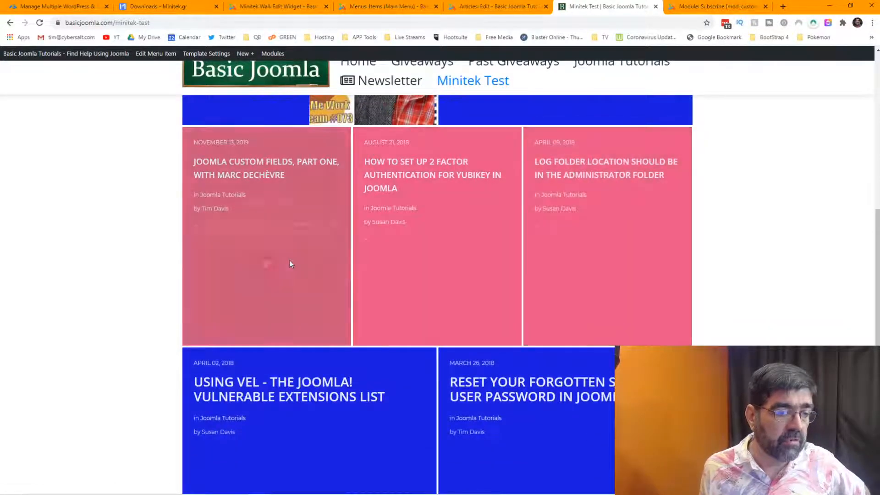
scroll(310, 289, "down", 3)
scroll(318, 321, "down", 2)
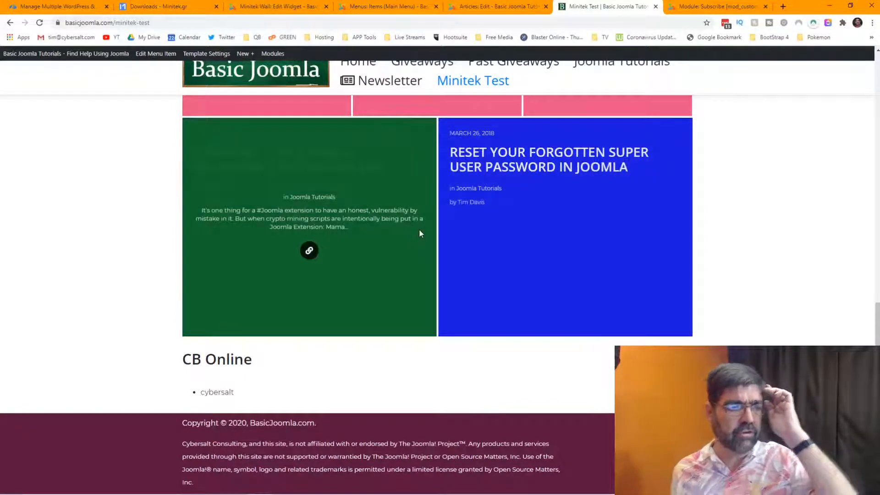
Return to the wall widget editor and look over its Data source and Hover box settings.
left_click(256, 8)
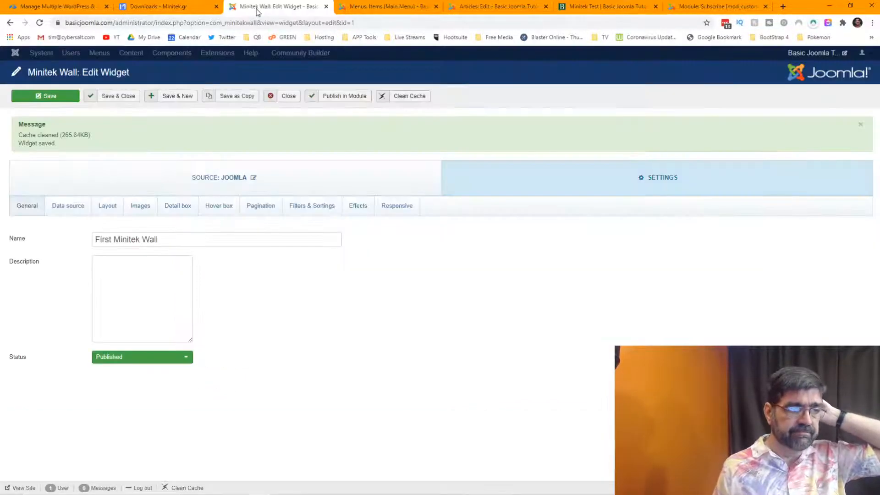
left_click(183, 6)
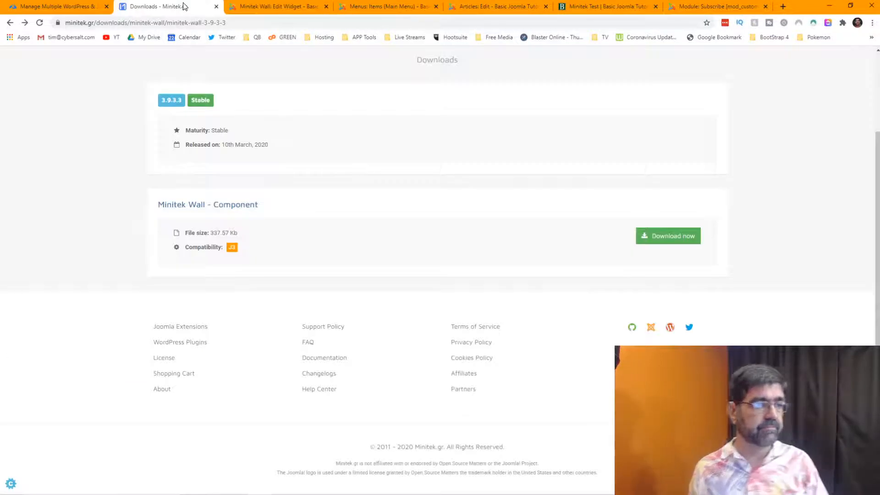
left_click(267, 10)
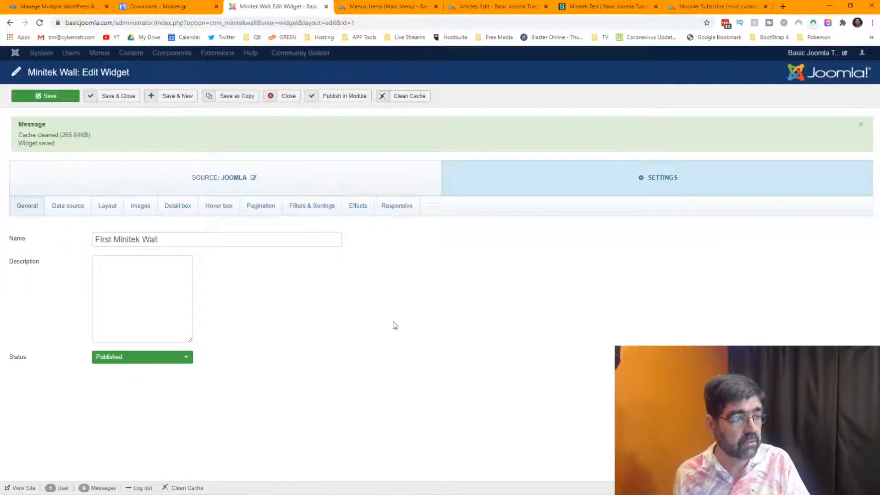
left_click(69, 209)
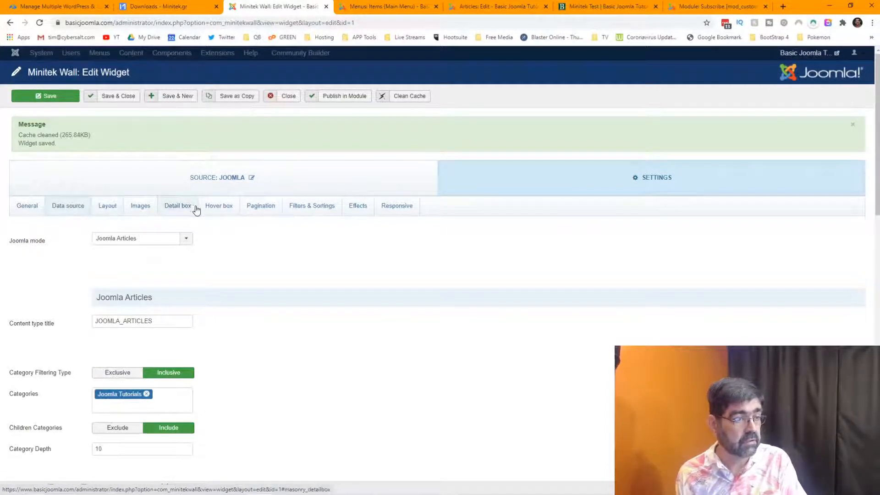
left_click(224, 212)
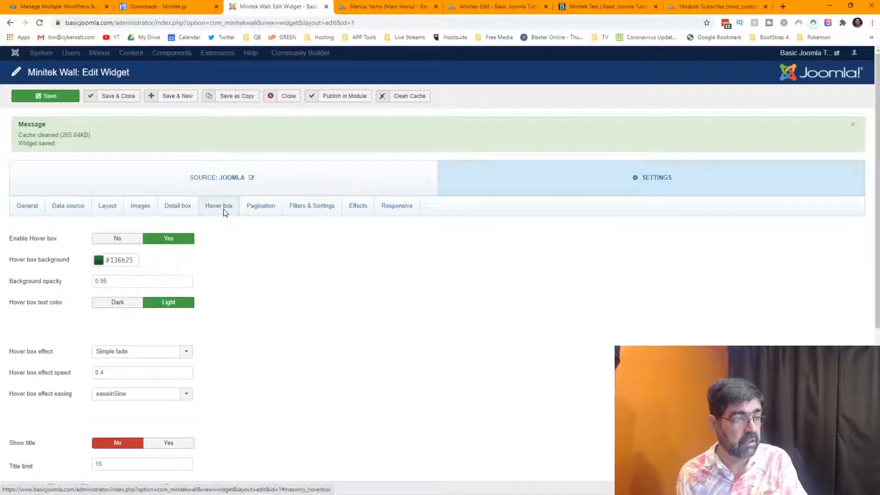
Choose the Vertical list grid layout and save the widget.
left_click(109, 211)
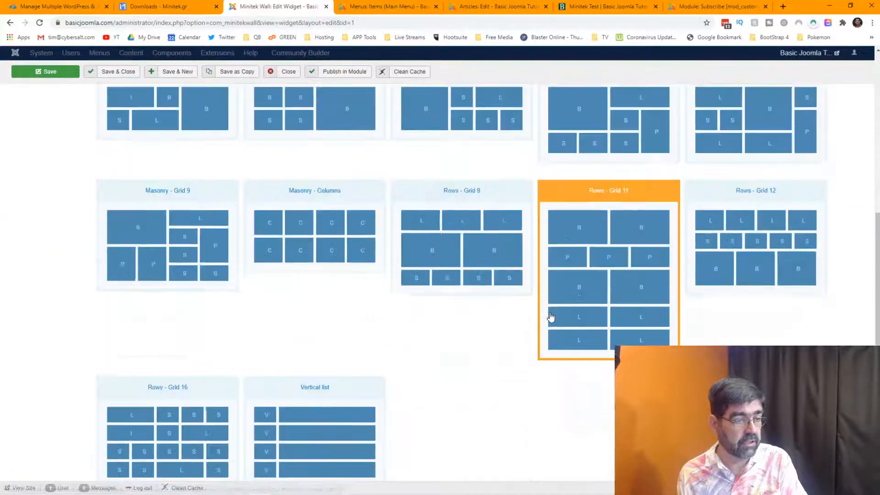
left_click(330, 388)
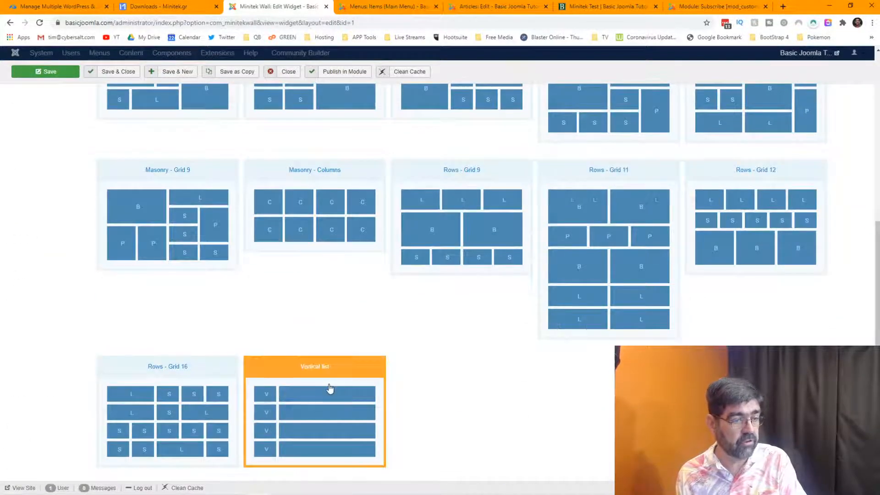
left_click(44, 72)
Reload the Minitek Test page and inspect the full-width purple article rows of the vertical list.
left_click(606, 7)
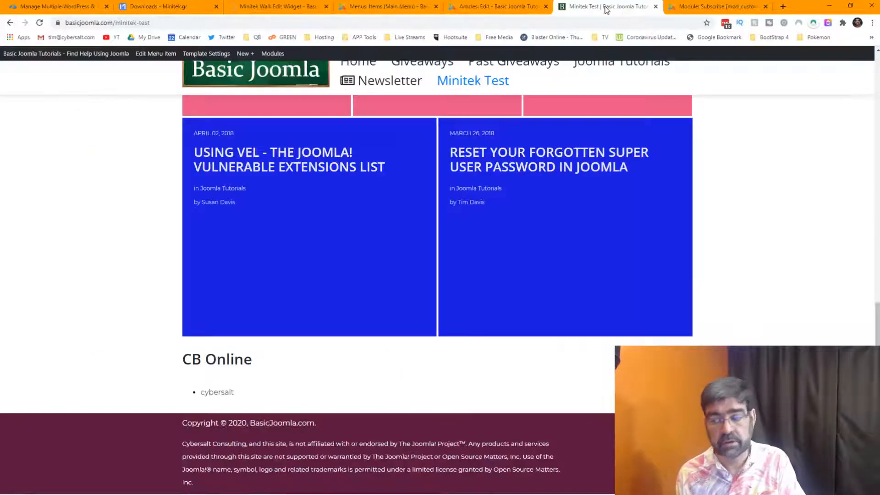
left_click(40, 23)
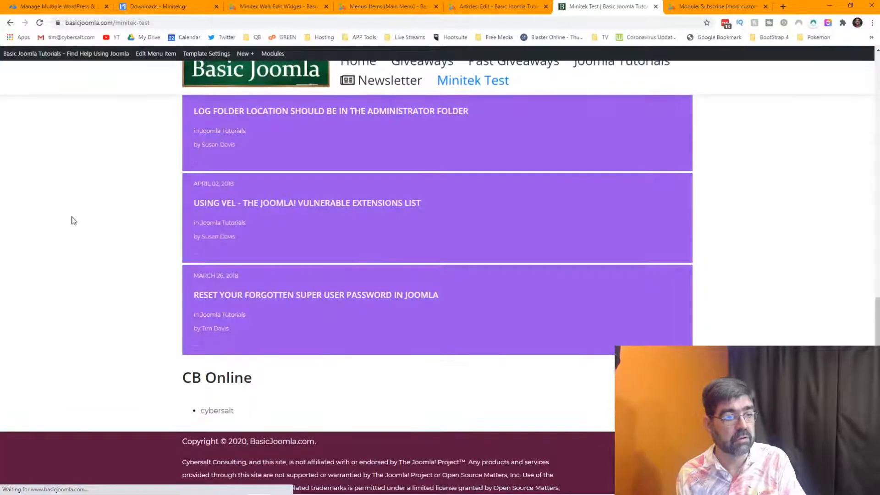
scroll(78, 142, "up", 10)
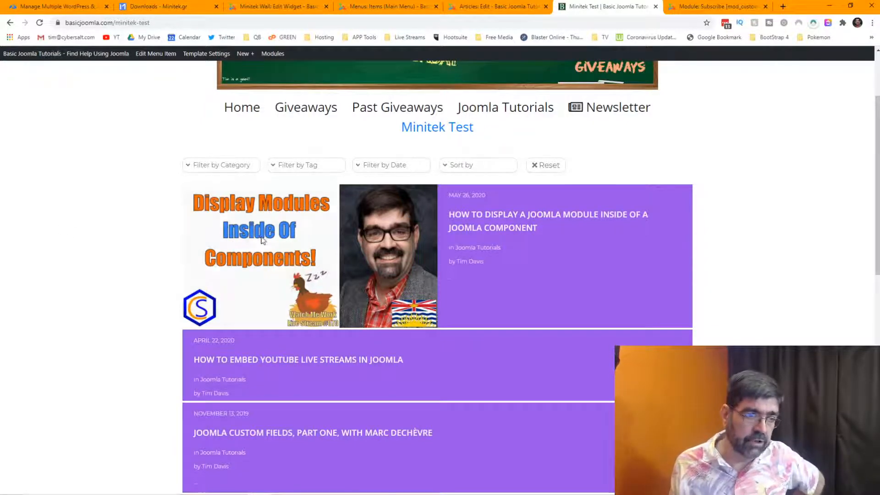
mouse_move(277, 240)
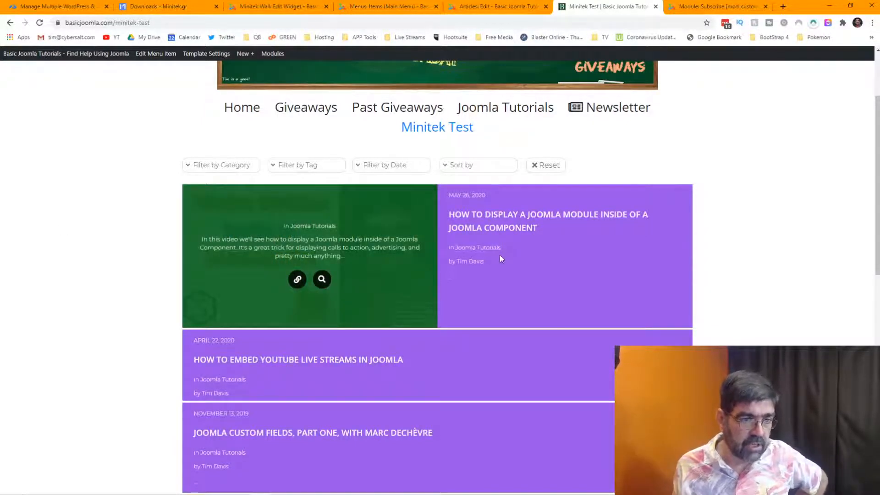
mouse_move(302, 228)
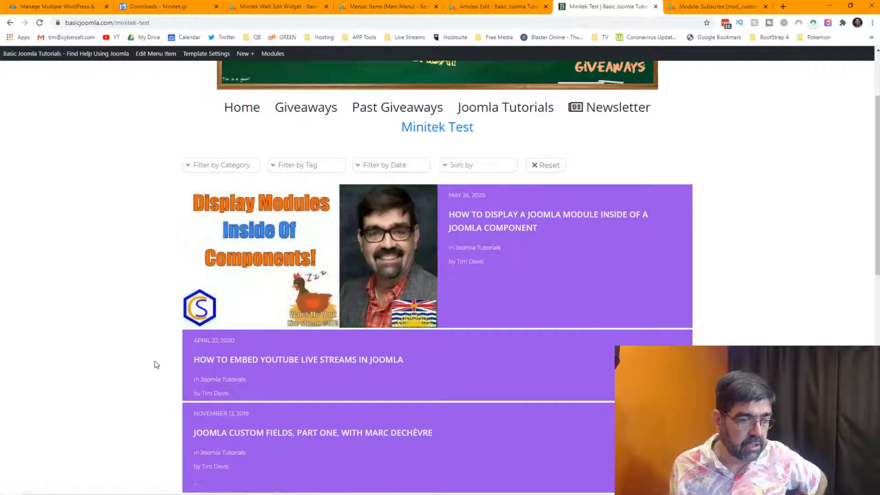
mouse_move(256, 375)
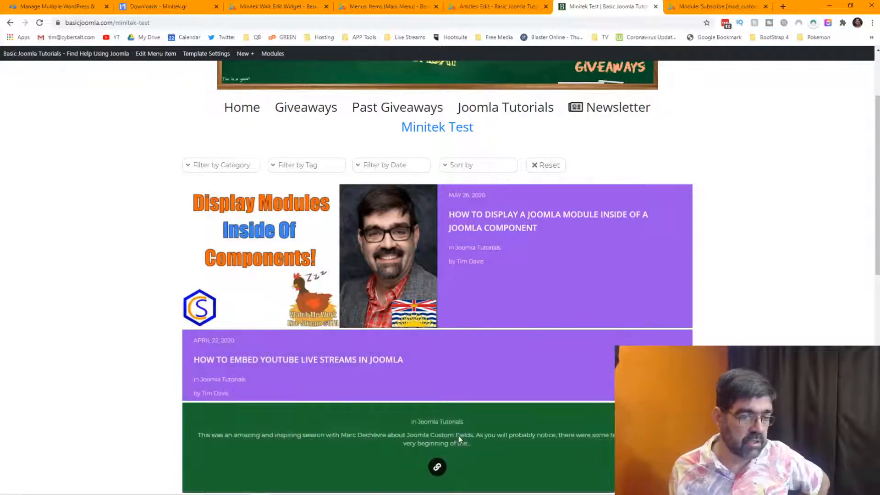
Review the widget's Data source, General and Layout settings, then switch back to the Minitek Test page.
left_click(250, 8)
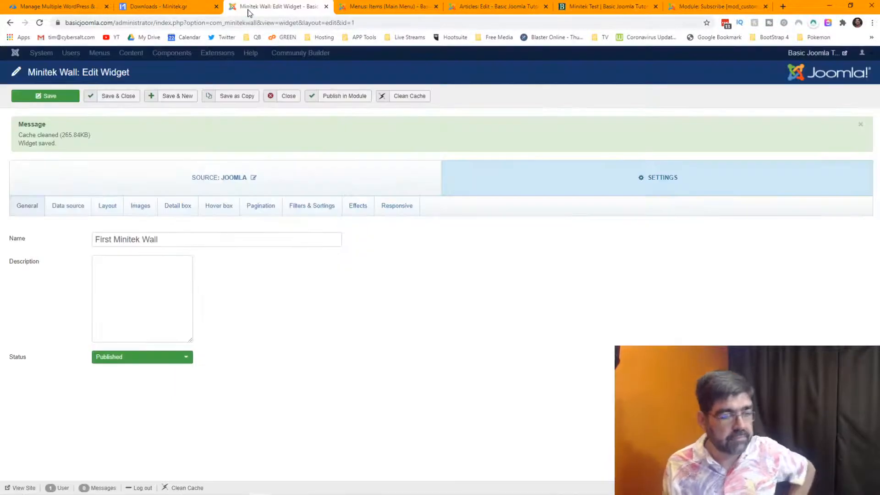
left_click(85, 210)
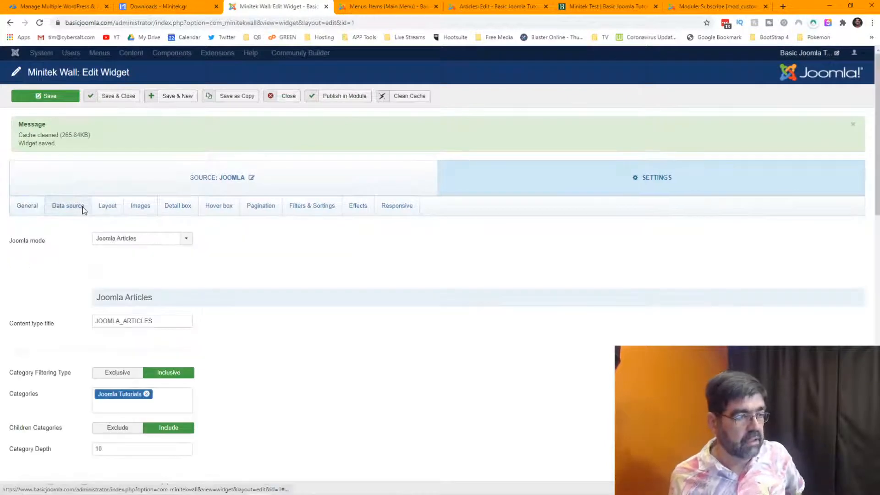
left_click(27, 206)
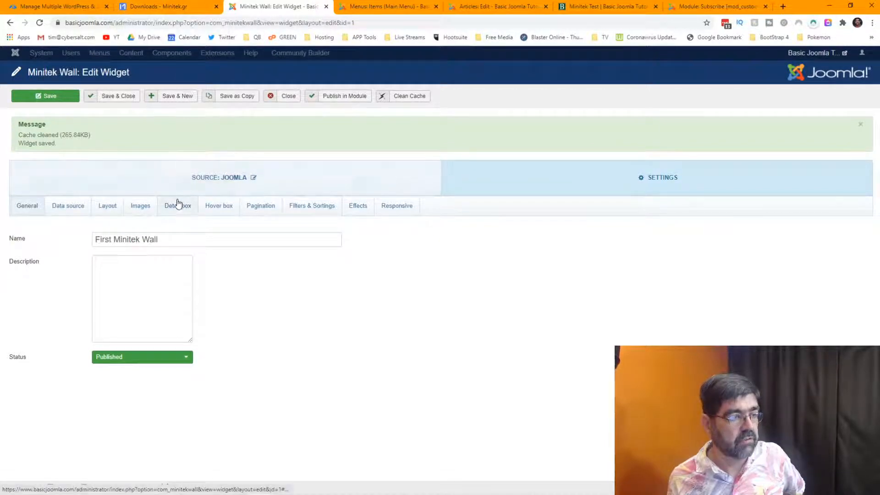
left_click(108, 207)
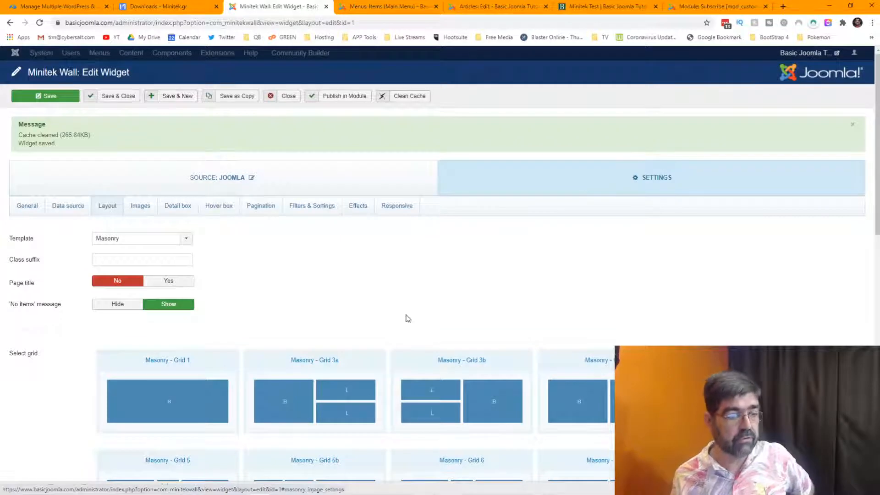
left_click(593, 7)
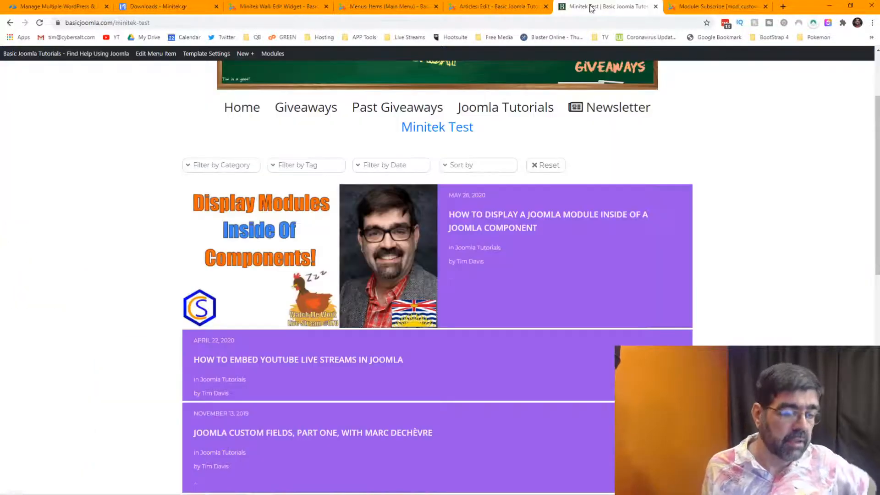
Open DevTools and emulate an iPhone X to preview the wall as a single narrow column.
key("ctrl+shift+i")
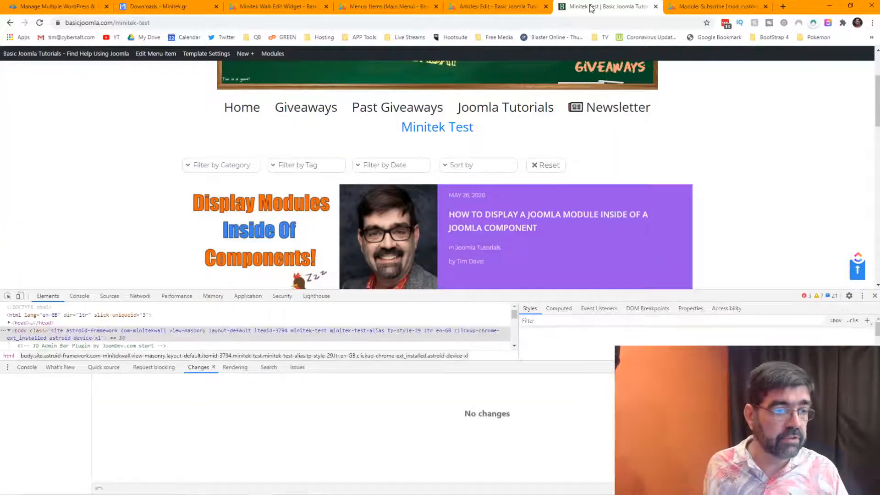
left_click(20, 297)
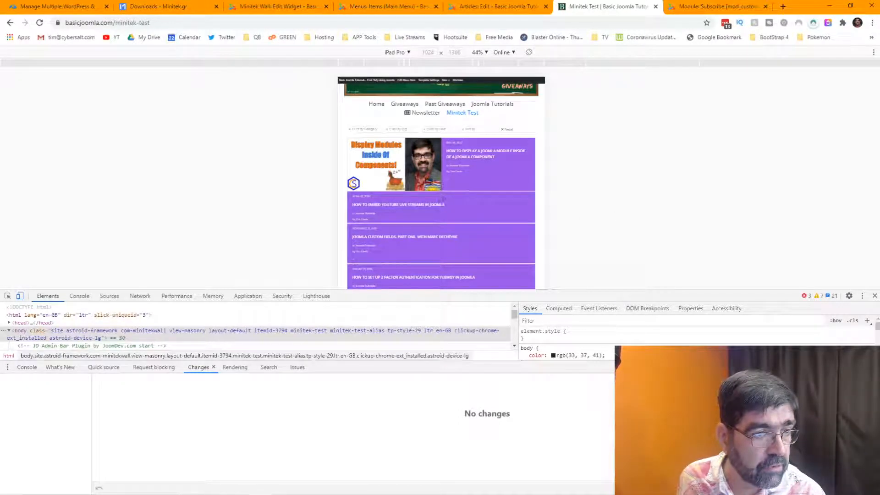
left_click(408, 54)
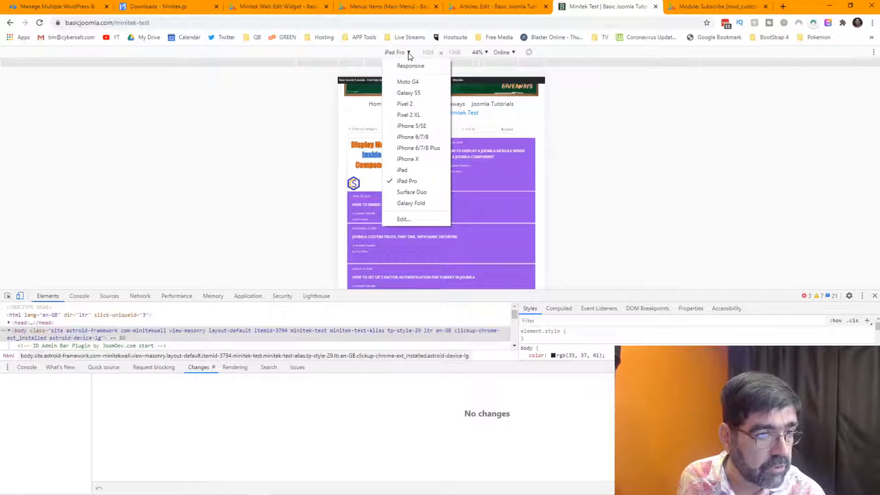
left_click(414, 160)
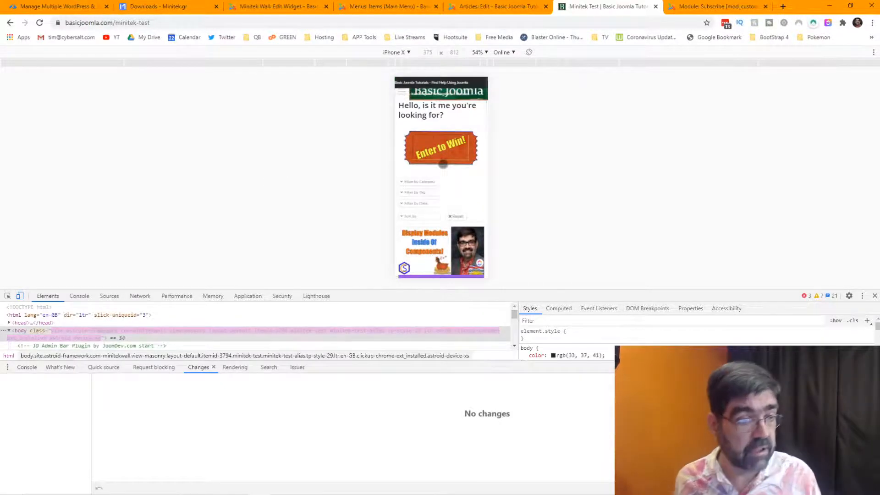
scroll(442, 164, "down", 2)
scroll(443, 164, "down", 4)
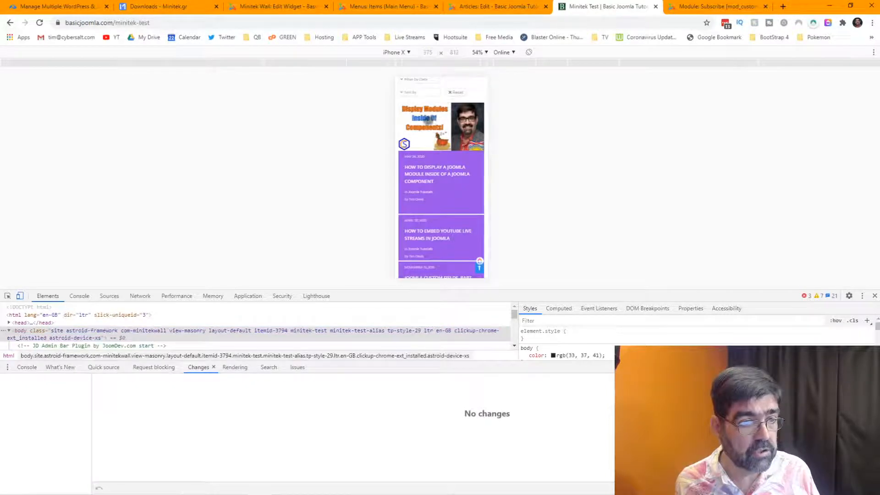
Open the article on displaying a module inside a component and set the emulated view to 100%.
left_click(449, 163)
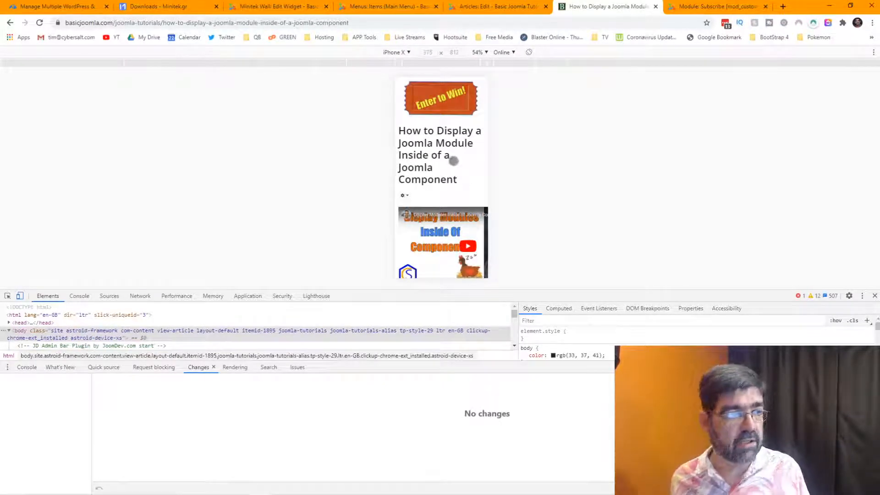
left_click(487, 52)
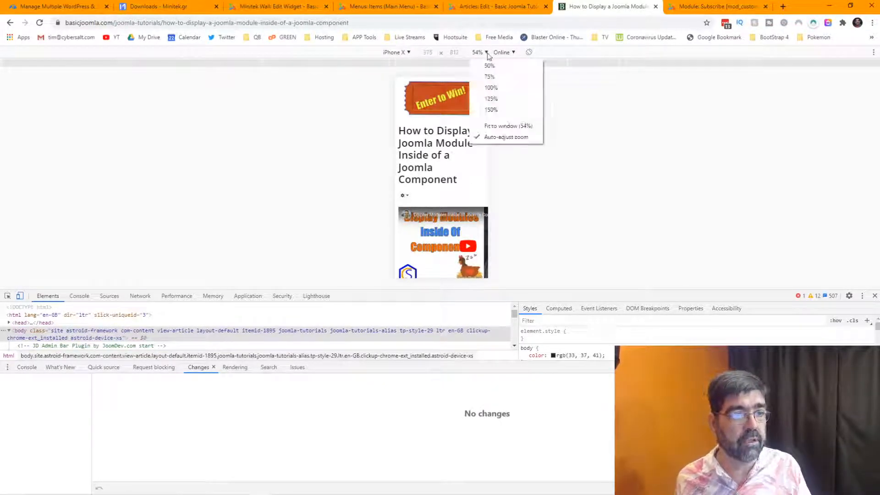
left_click(491, 86)
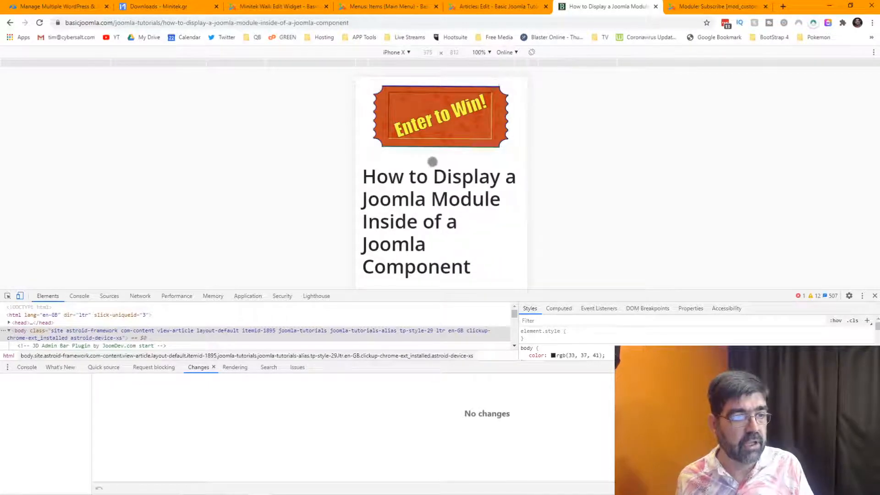
Scroll through the article, then go back to the Minitek Test wall.
scroll(432, 162, "down", 6)
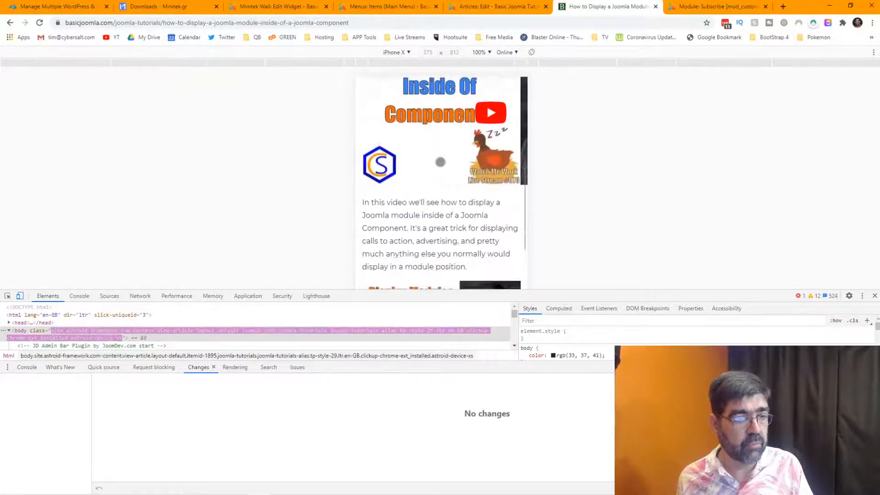
scroll(440, 162, "down", 8)
scroll(439, 161, "down", 8)
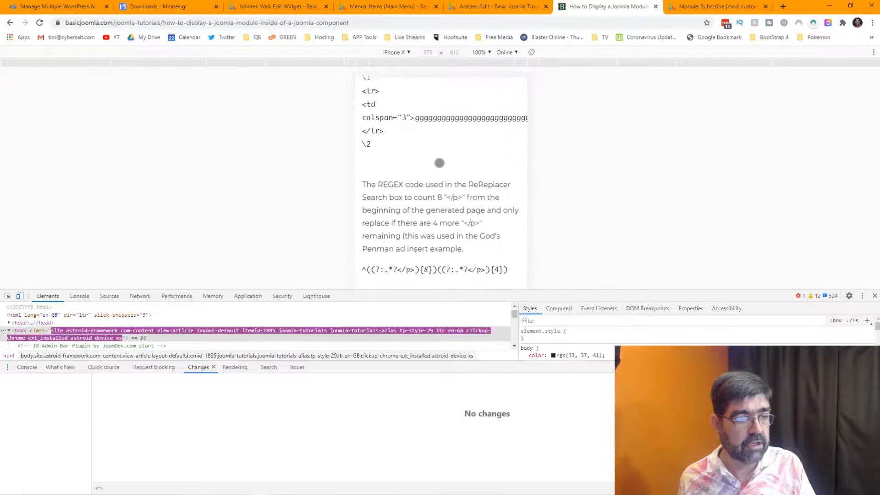
scroll(439, 163, "down", 3)
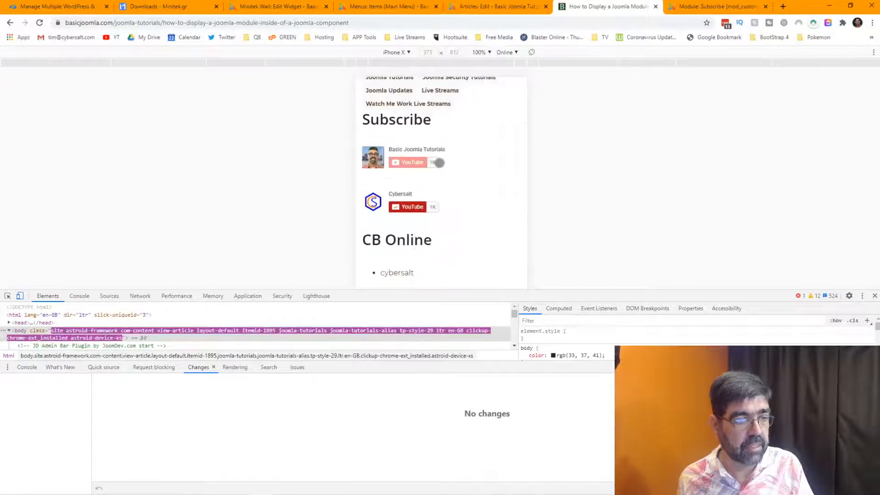
scroll(440, 163, "up", 15)
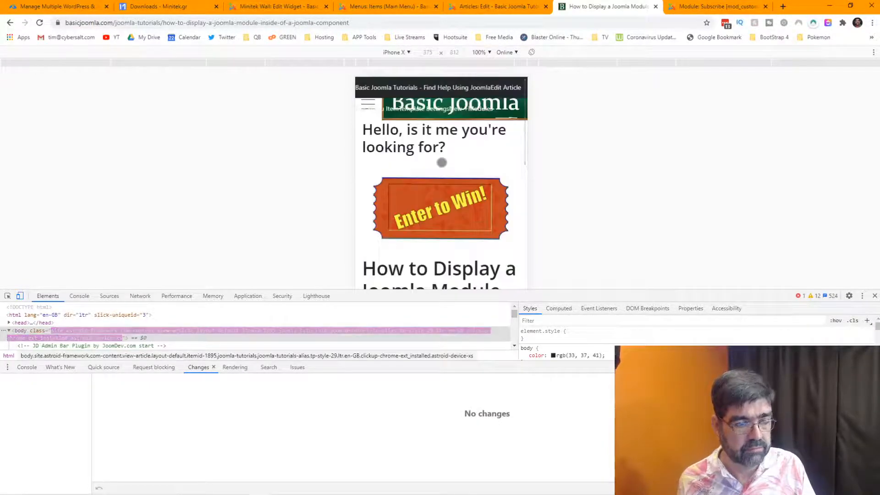
scroll(441, 162, "down", 4)
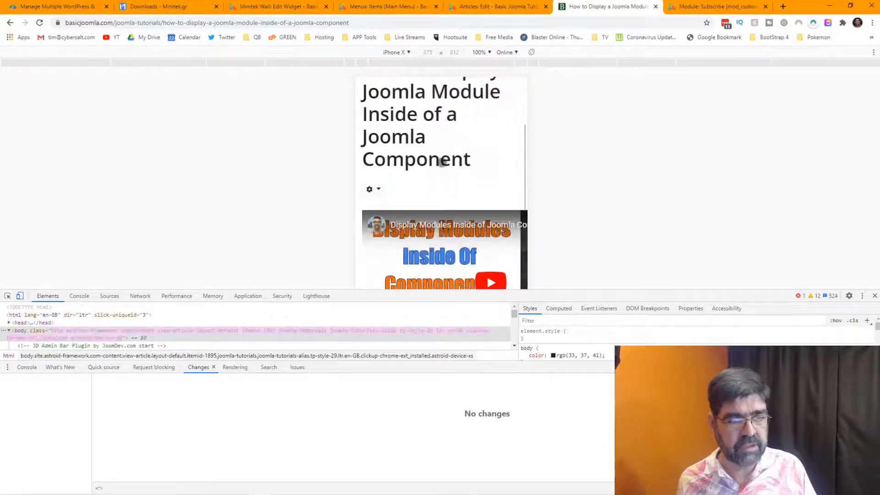
left_click(11, 23)
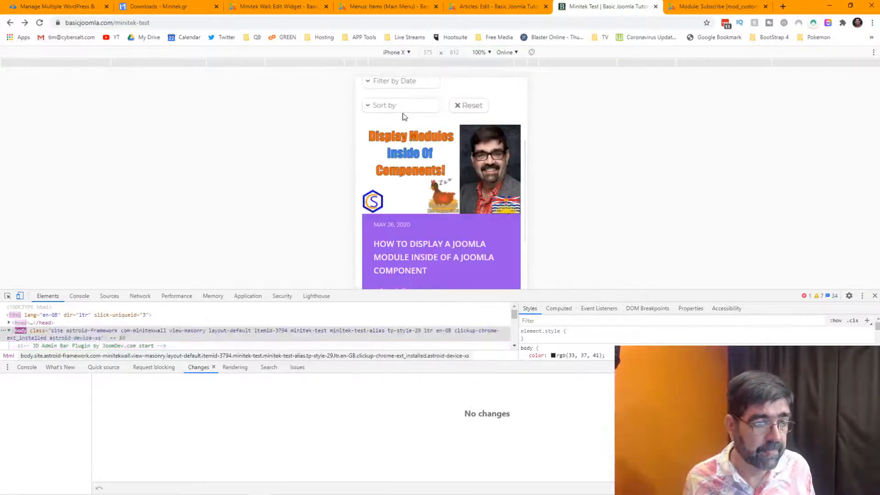
scroll(410, 113, "down", 4)
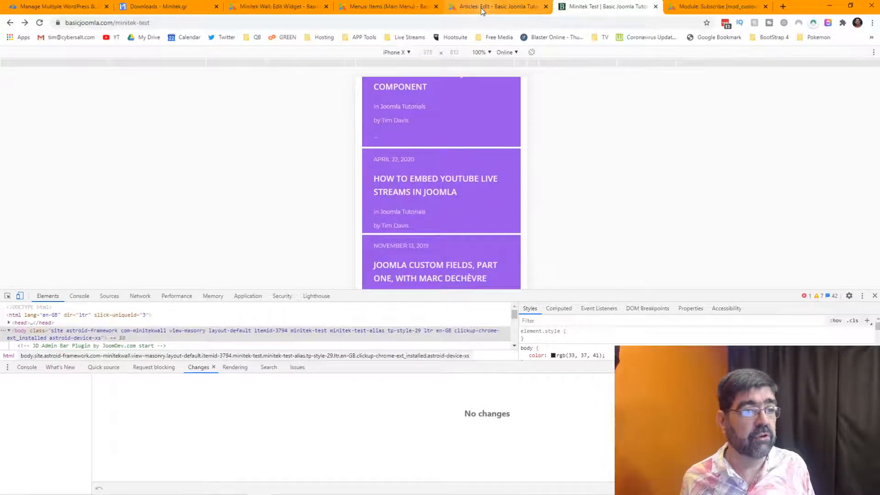
Pick Masonry - Grid 7 as the wall's grid, save, and return to the Minitek Test tab.
left_click(266, 7)
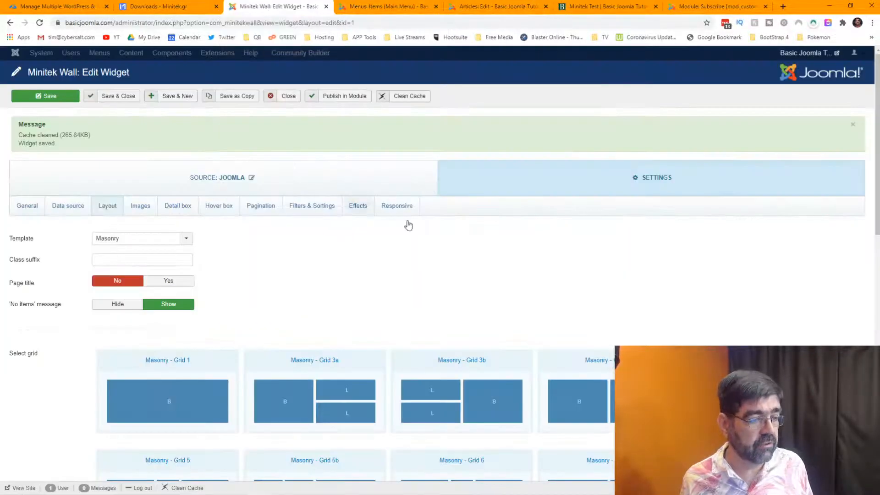
scroll(550, 233, "down", 4)
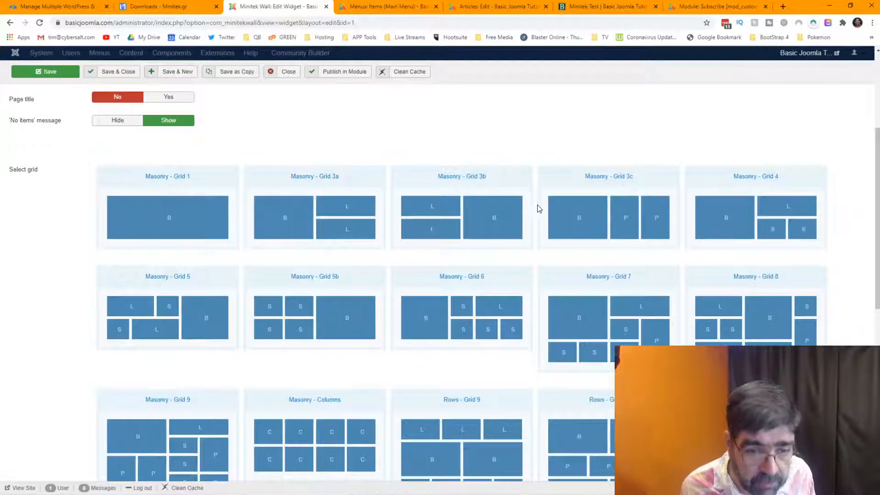
left_click(626, 306)
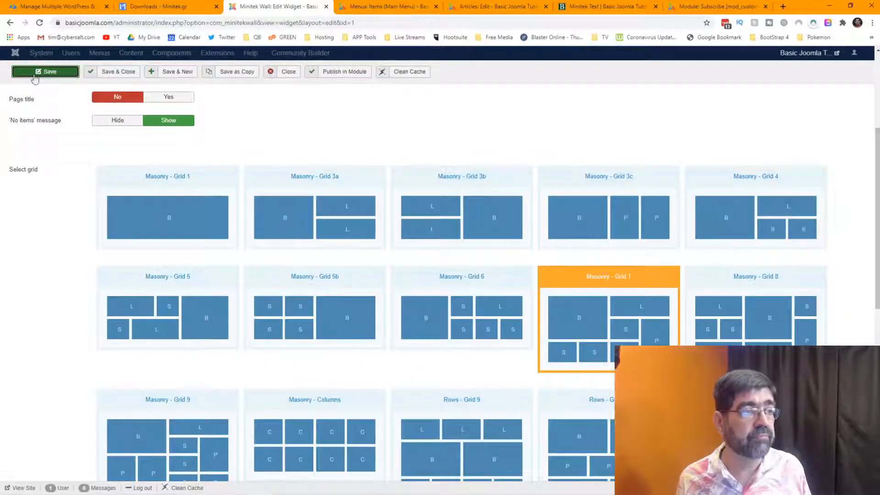
left_click(35, 78)
left_click(601, 6)
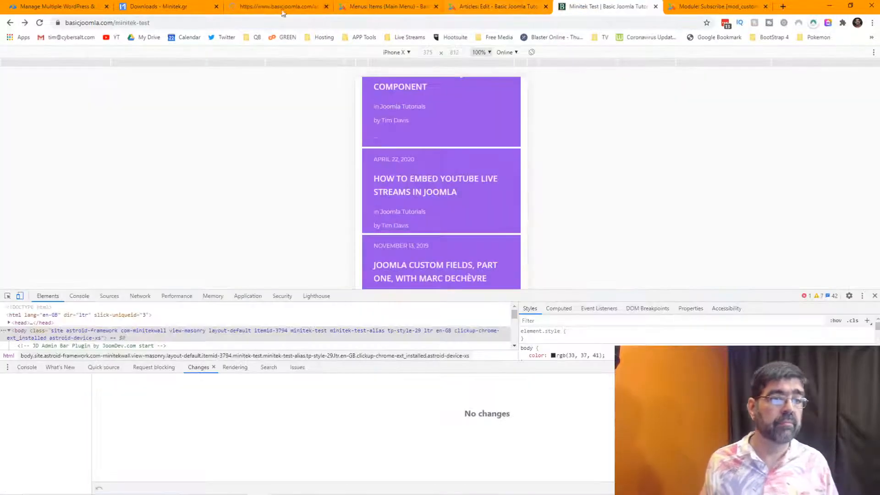
Reload and scroll the iPhone X preview to inspect the blue, pink and orange Grid 7 boxes.
left_click(39, 22)
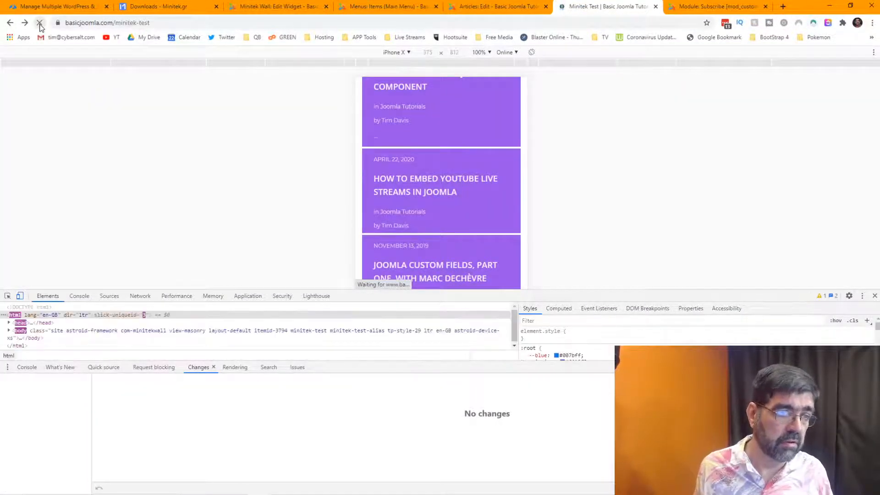
scroll(483, 169, "up", 4)
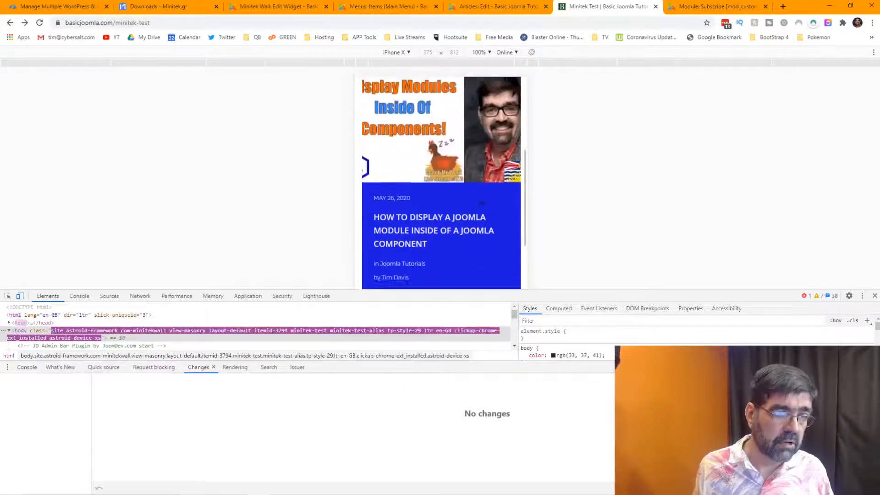
scroll(481, 169, "down", 5)
scroll(481, 169, "down", 7)
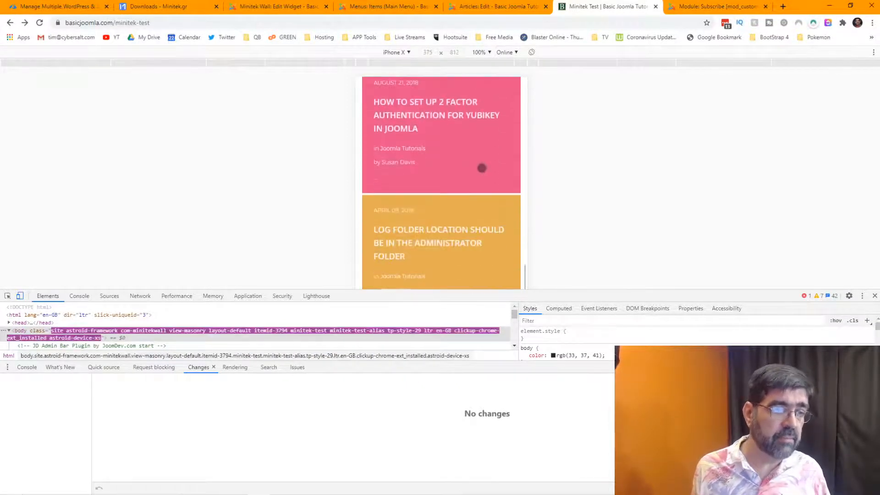
scroll(418, 244, "down", 3)
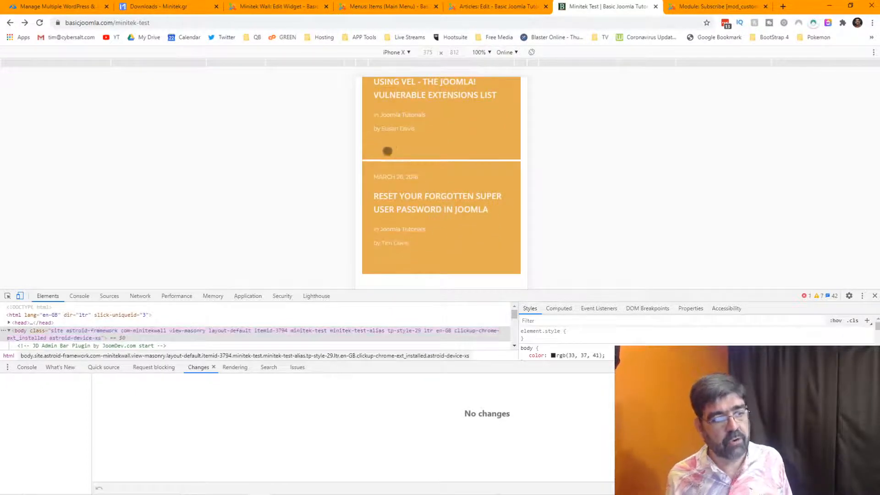
scroll(403, 156, "down", 1)
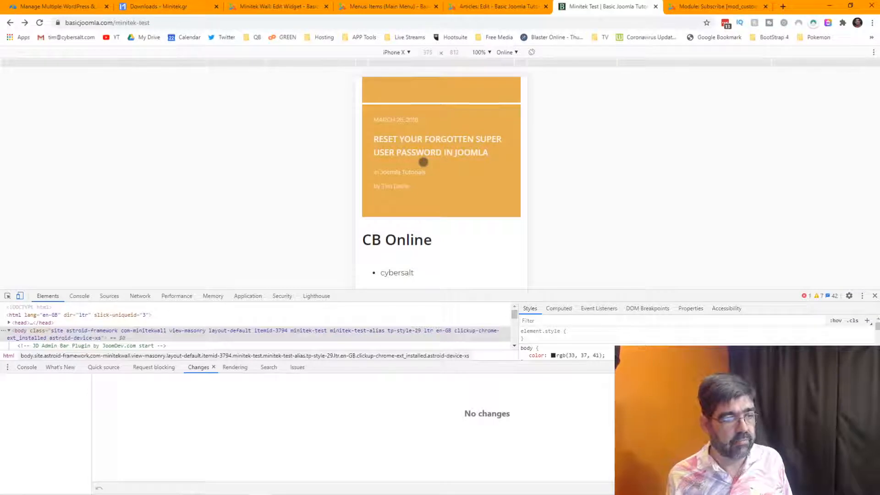
scroll(458, 197, "down", 5)
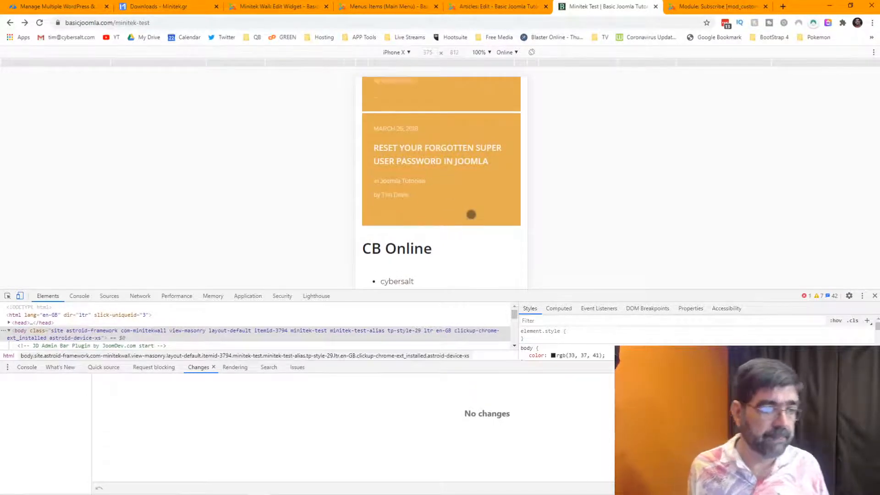
scroll(471, 213, "up", 4)
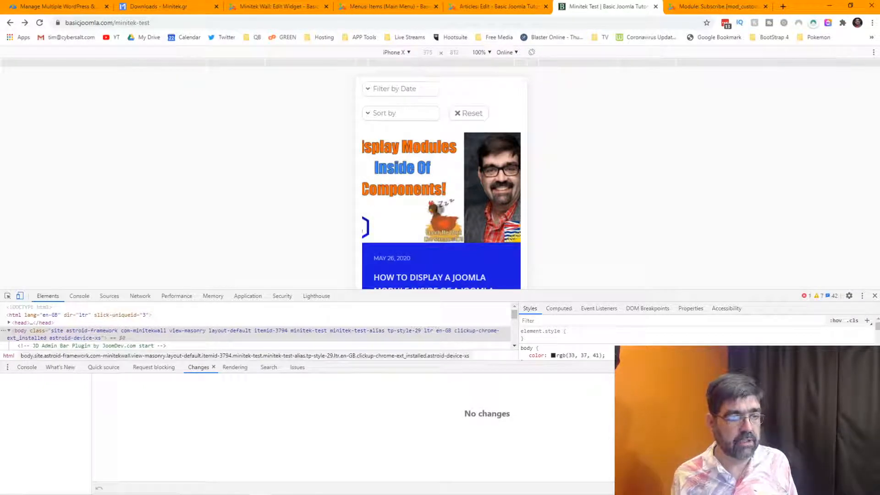
Show the wall widget's Data source settings in the widget editor.
left_click(281, 9)
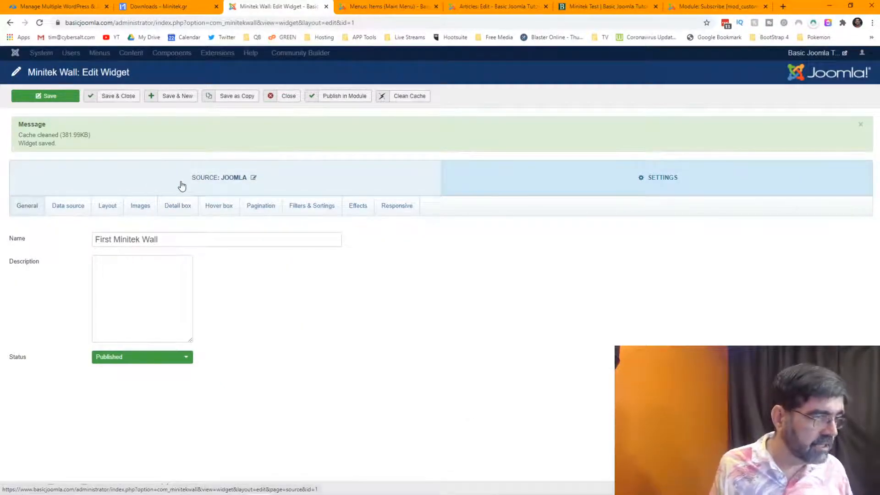
left_click(71, 205)
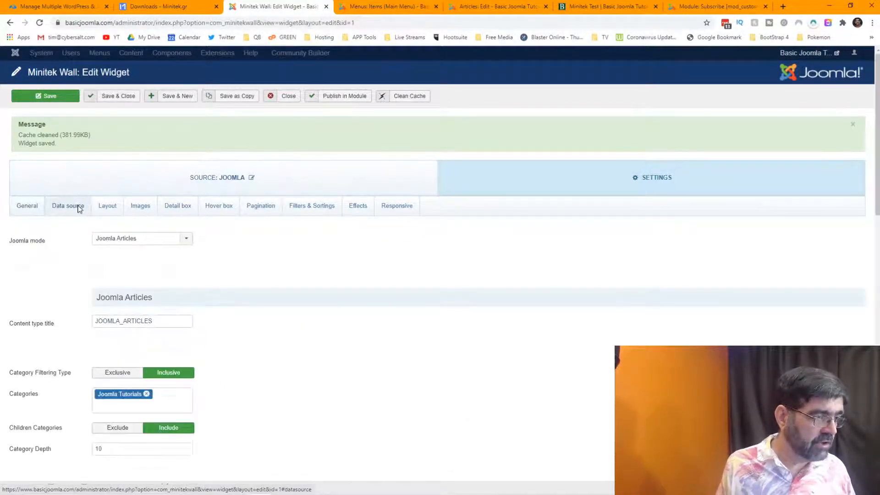
scroll(356, 233, "down", 3)
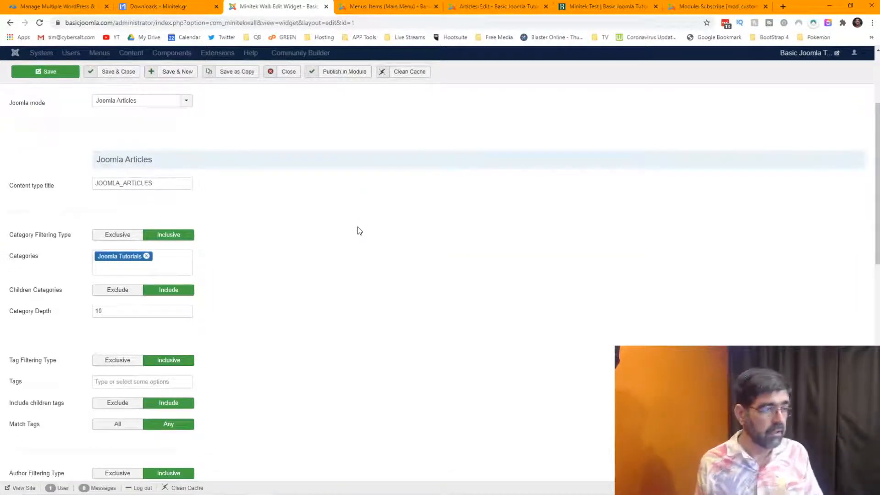
View the Minitek Test wall at full desktop width with the phone preview closed.
left_click(591, 7)
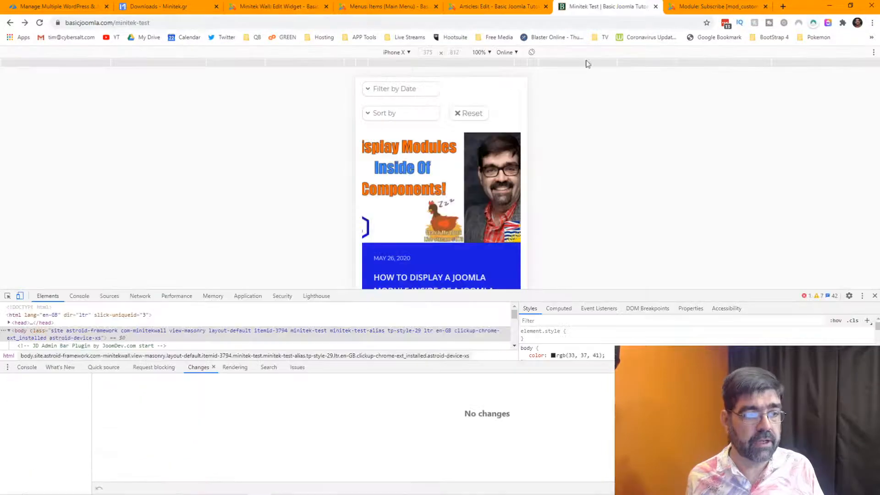
left_click(874, 295)
scroll(590, 256, "up", 3)
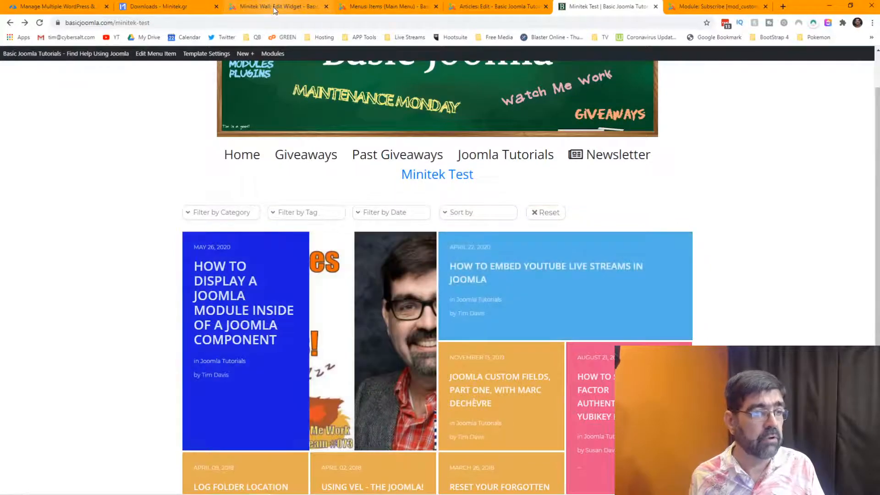
left_click(274, 7)
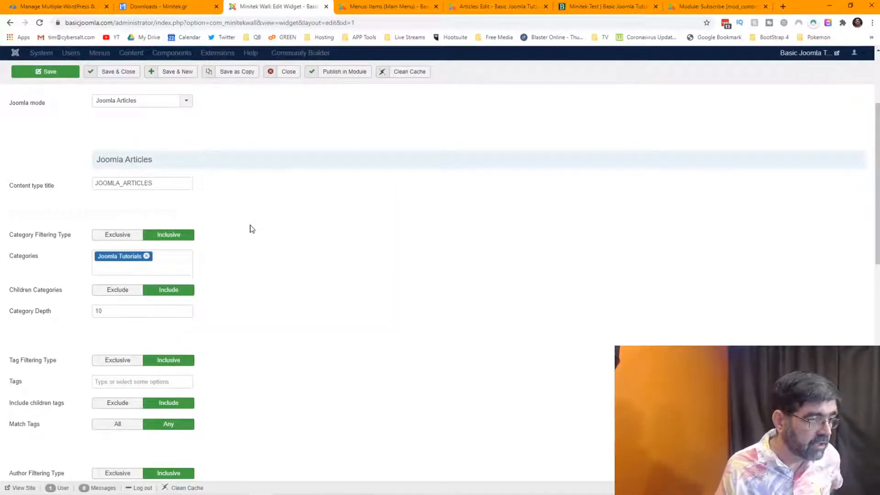
Set Show content type to Yes under the Detail box Big item settings.
scroll(254, 228, "up", 3)
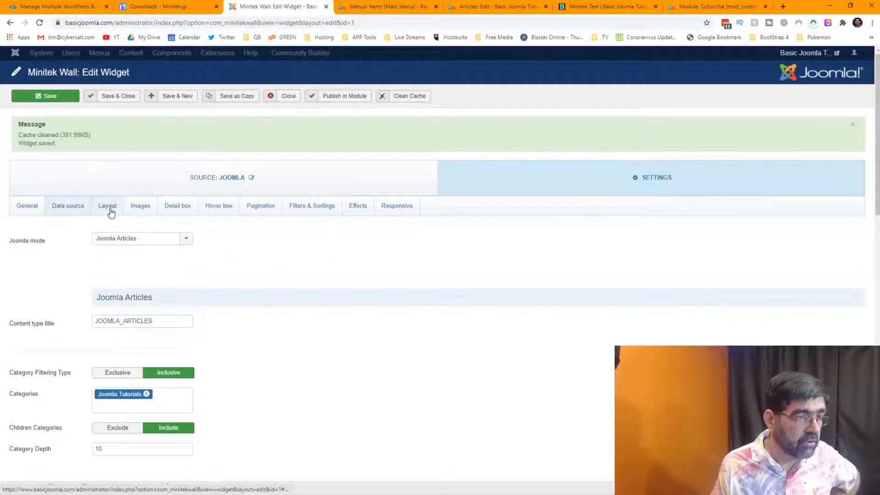
left_click(178, 206)
scroll(283, 239, "down", 4)
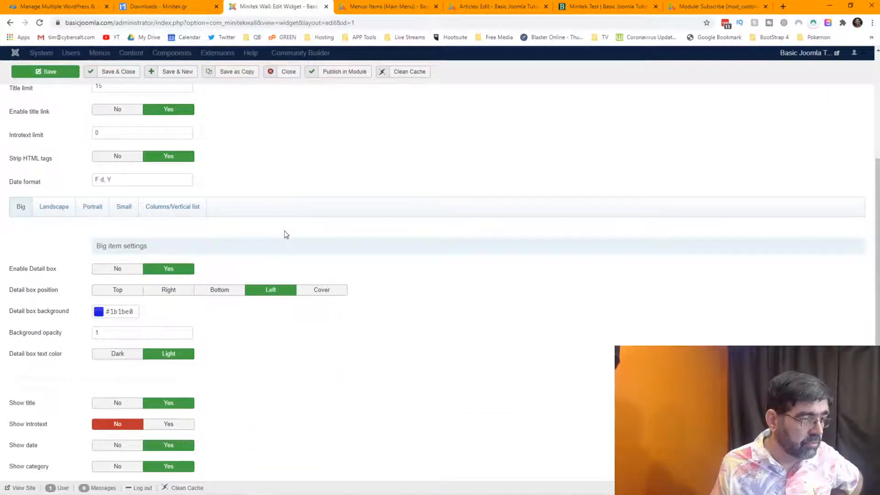
scroll(284, 230, "down", 2)
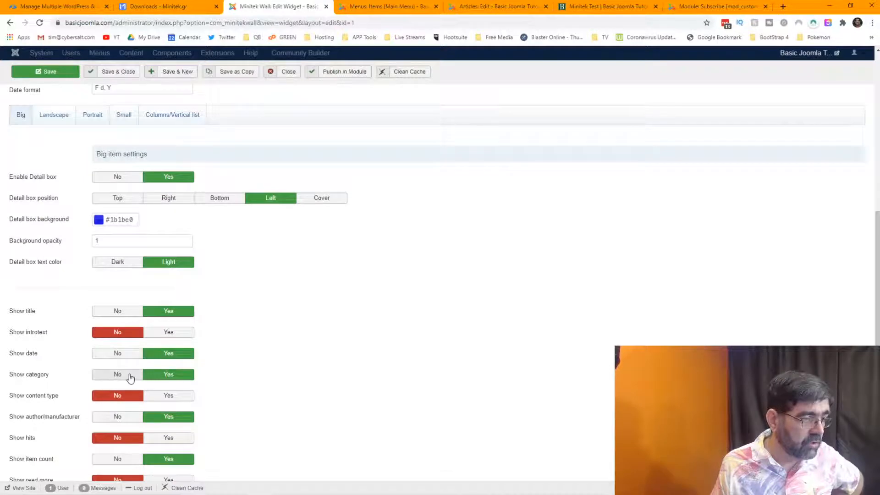
left_click(167, 397)
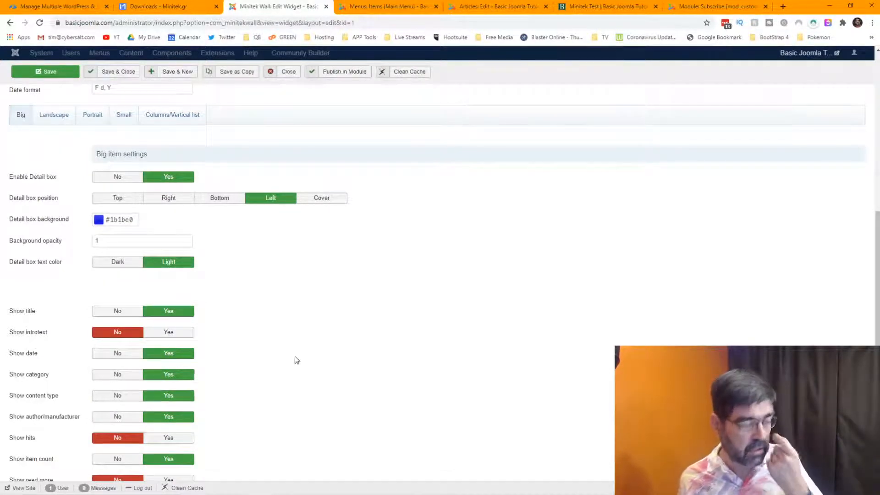
Save the widget and reload the Minitek Test front-end page.
left_click(50, 73)
left_click(605, 6)
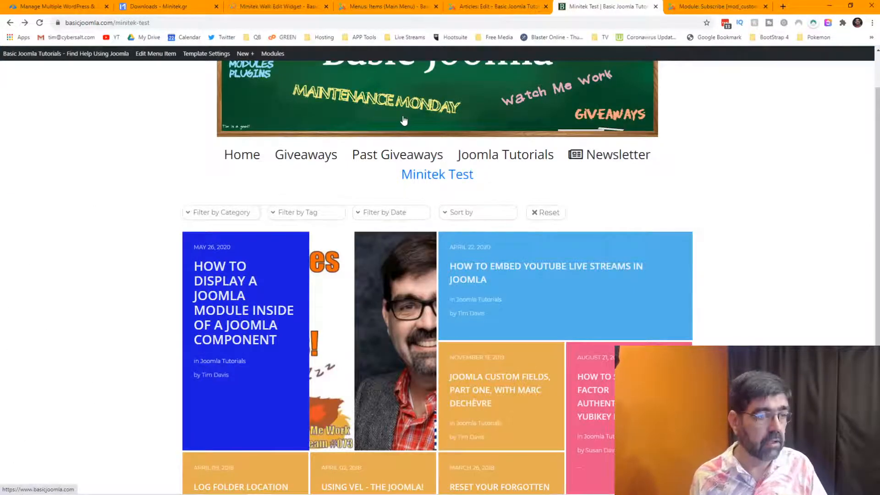
left_click(40, 23)
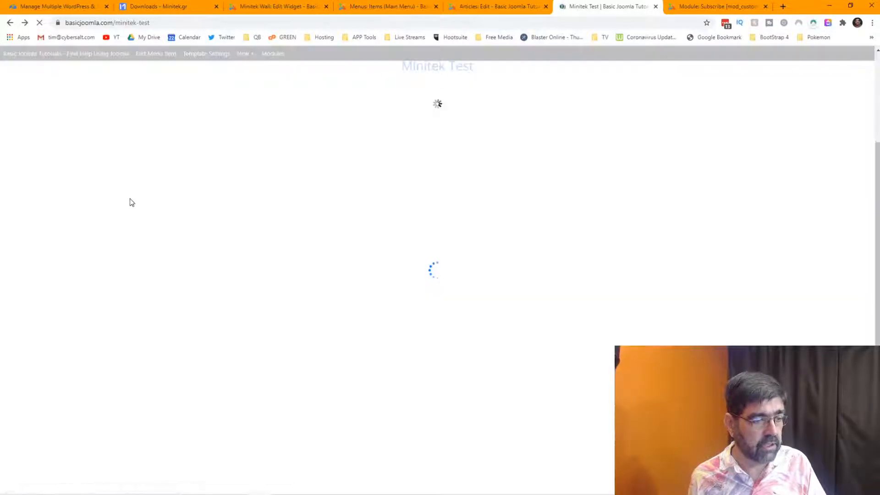
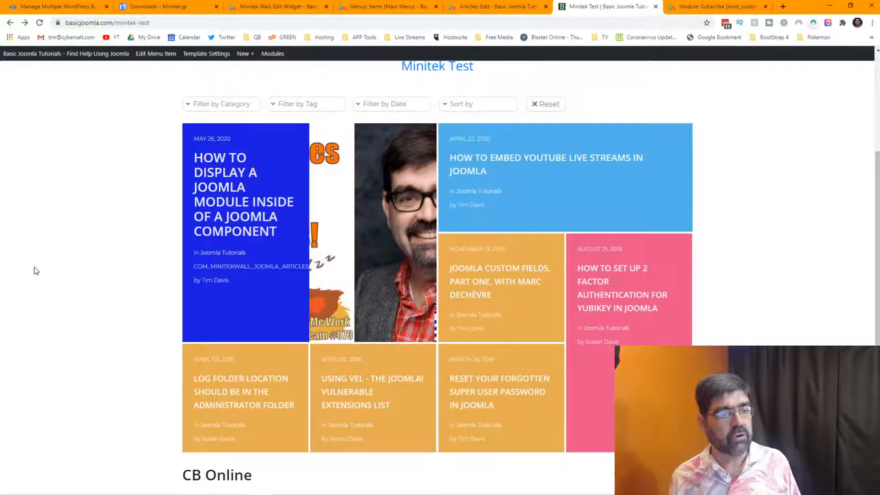
Replace the Data source content type title JOOMLA_ARTICLES with minitek_articles and save the widget.
left_click(278, 9)
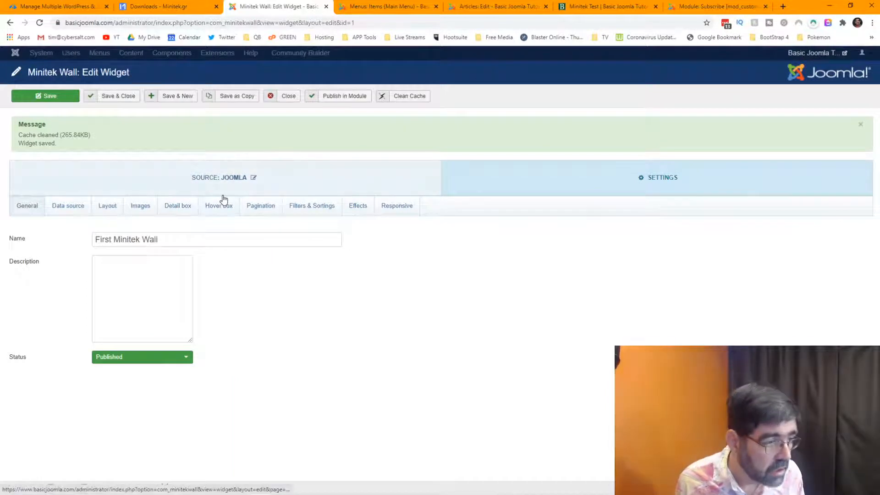
left_click(69, 214)
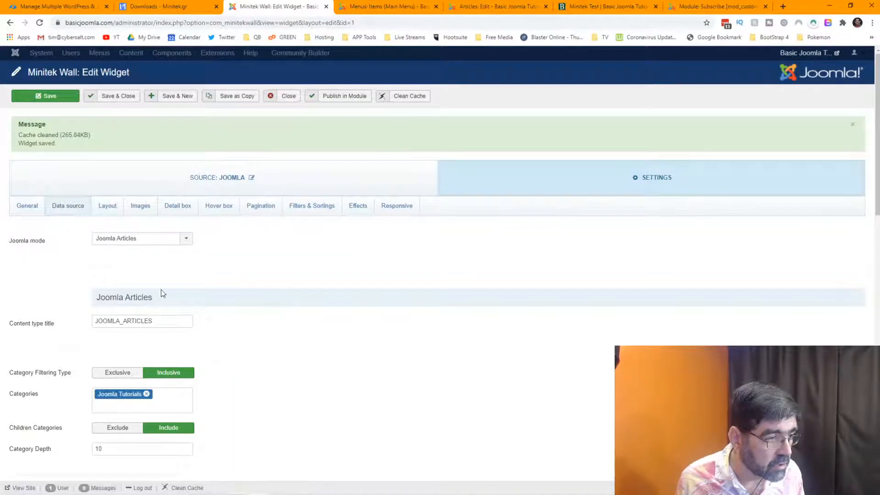
mouse_move(44, 324)
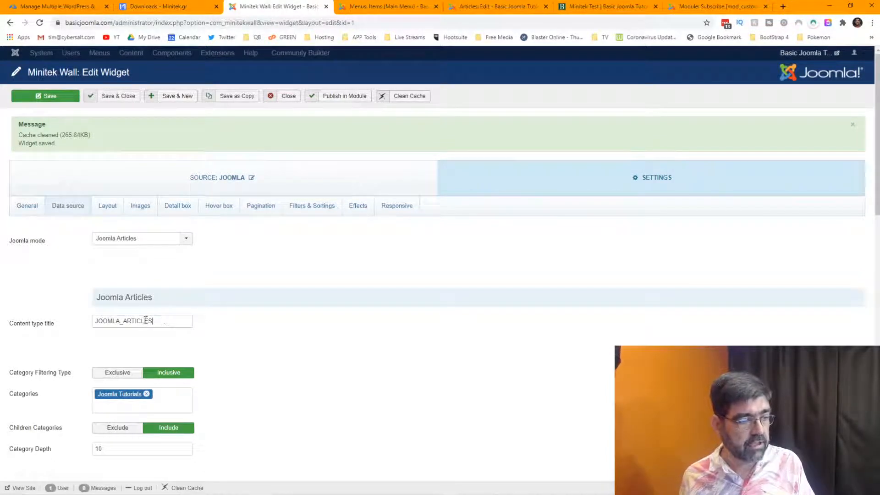
left_click_drag(154, 321, 93, 324)
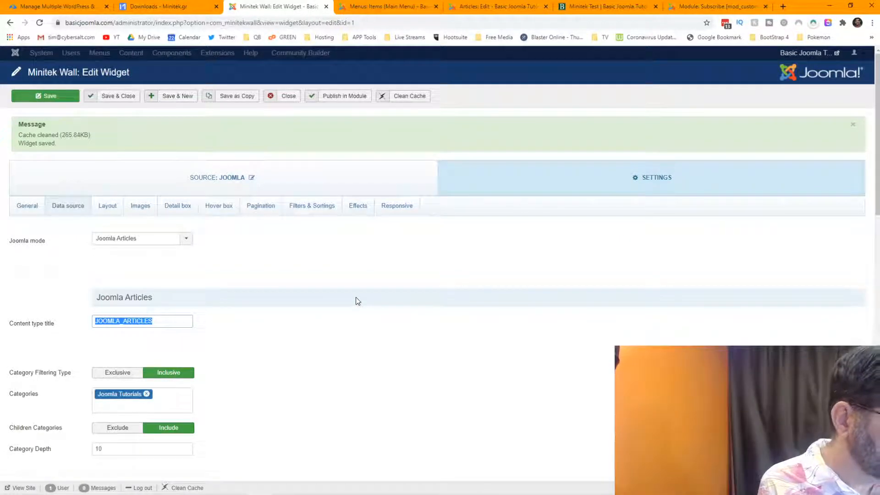
type("minitek_")
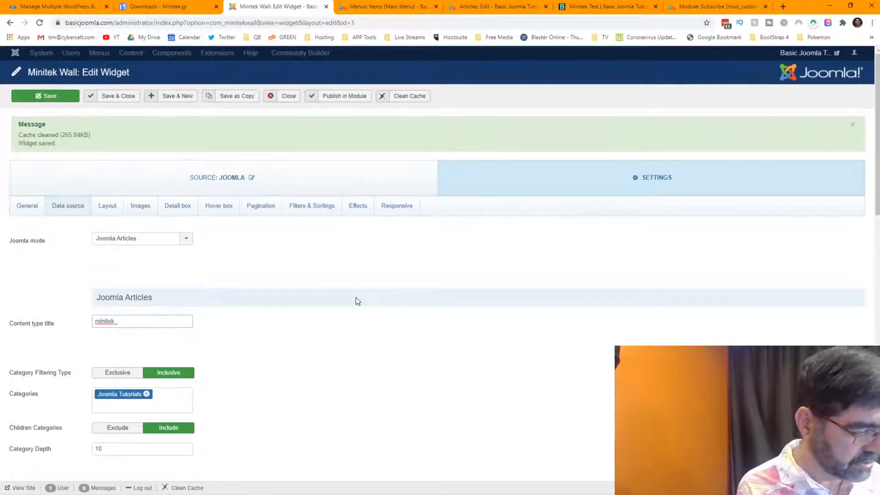
type("articles")
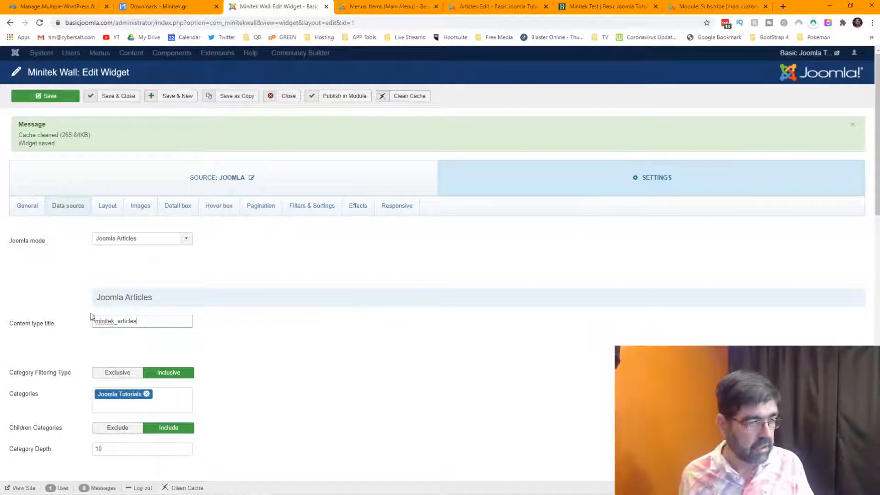
mouse_move(75, 326)
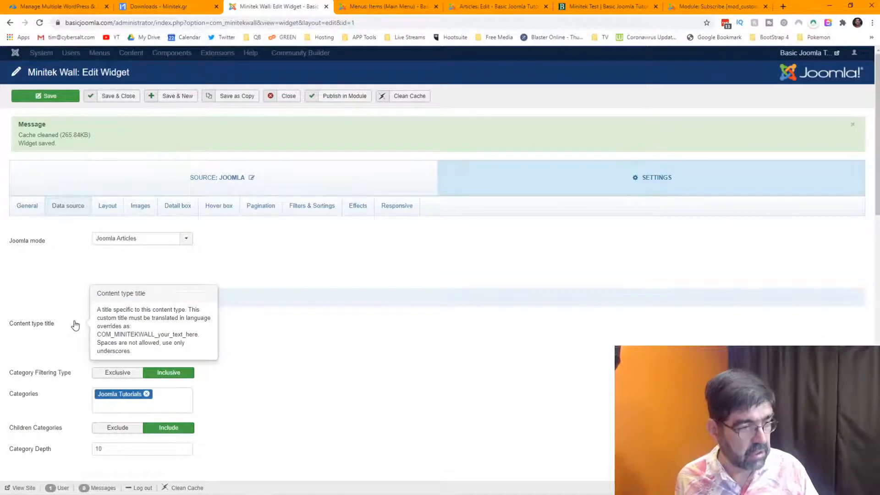
left_click(75, 326)
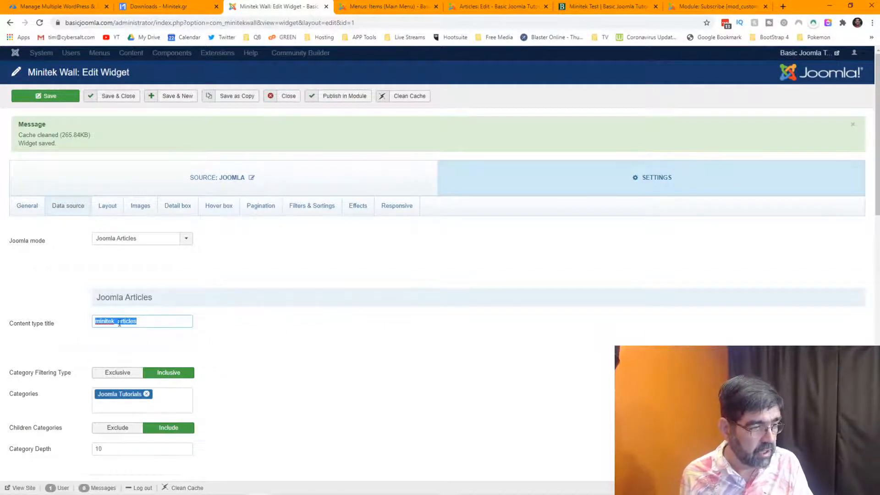
mouse_move(46, 325)
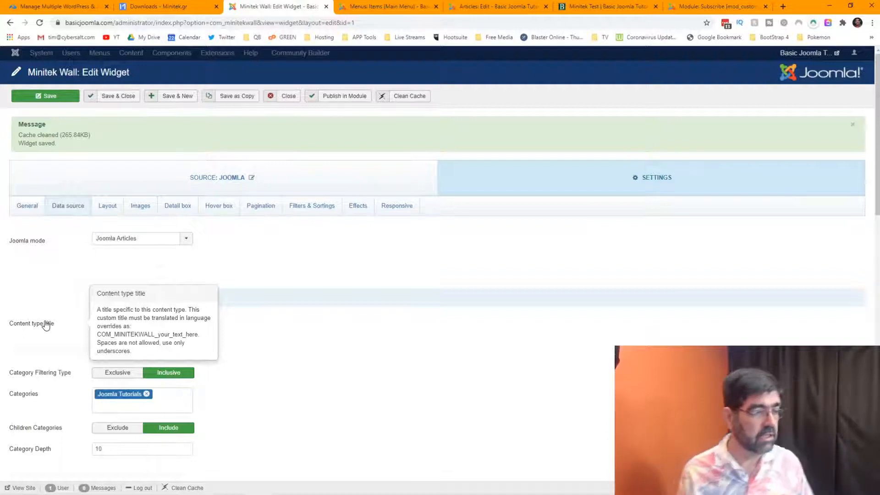
left_click(45, 324)
key("ctrl+c")
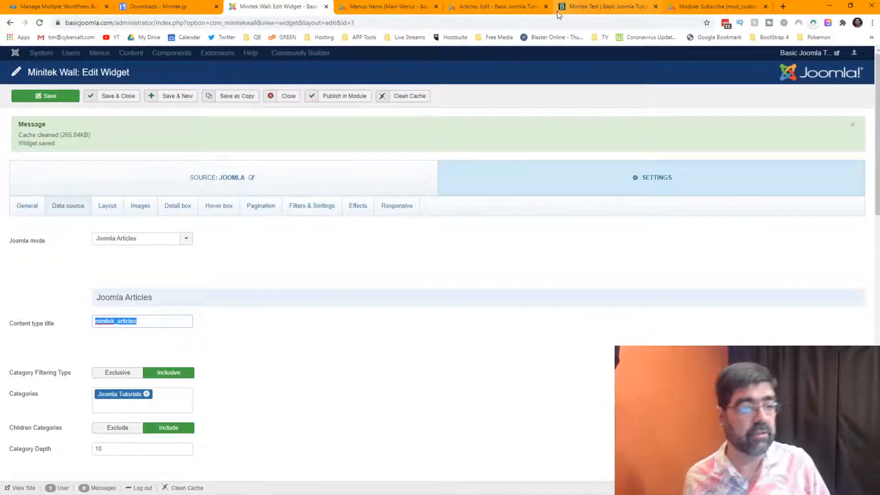
left_click(46, 96)
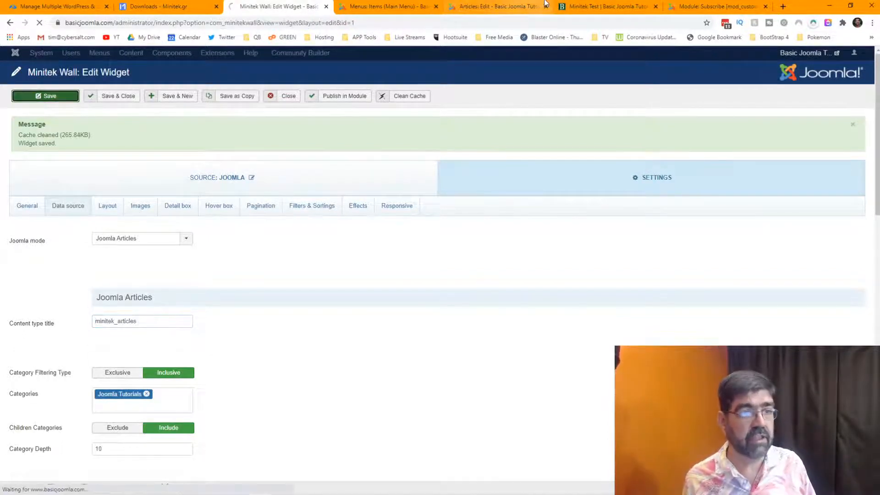
left_click(582, 7)
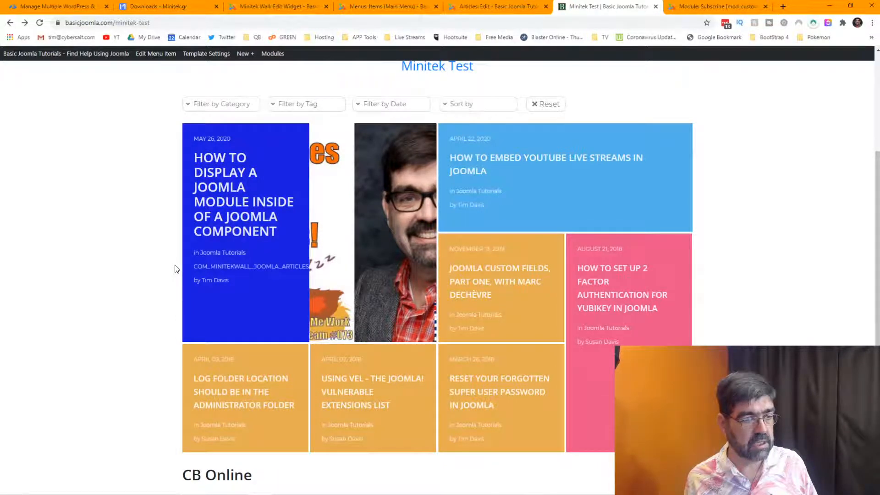
Reload the Minitek Test wall to confirm the COM_MINITEKWALL_minitek_articles label, then return to Menus: Items.
left_click(40, 23)
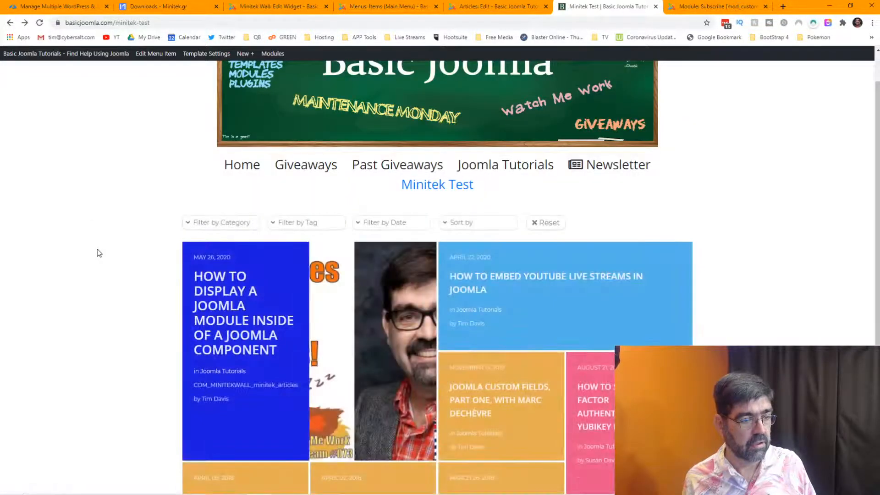
scroll(123, 241, "down", 3)
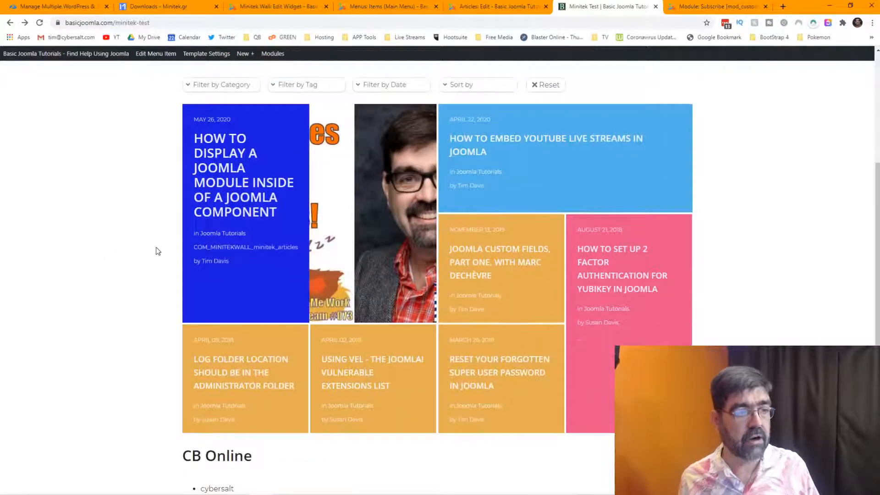
left_click(351, 5)
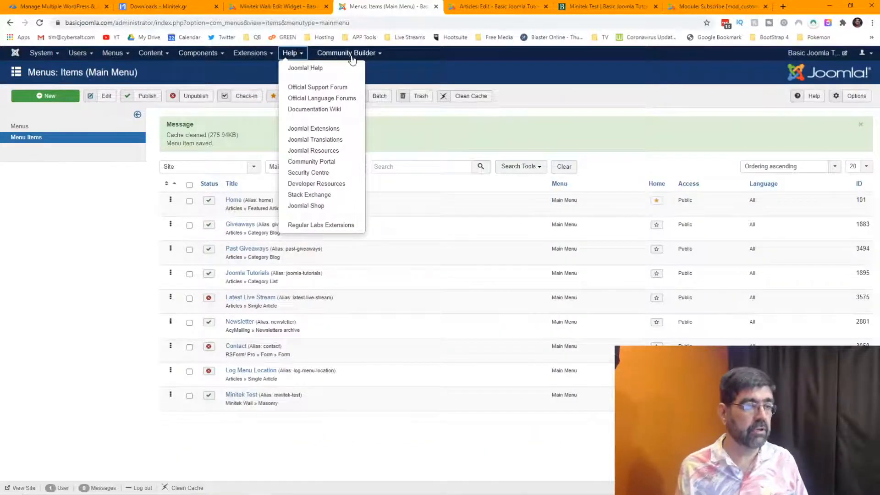
mouse_move(248, 54)
mouse_move(251, 110)
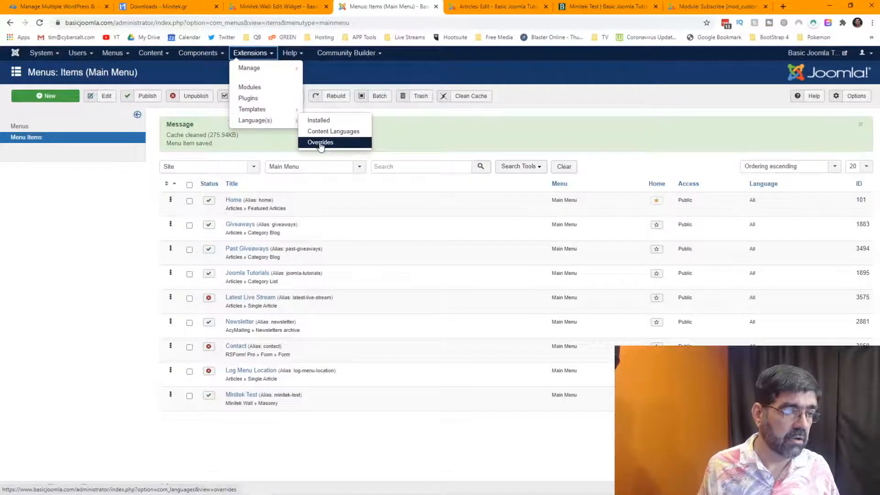
Start a new language override under Overrides filtered to English (United Kingdom) - Site.
left_click(320, 142)
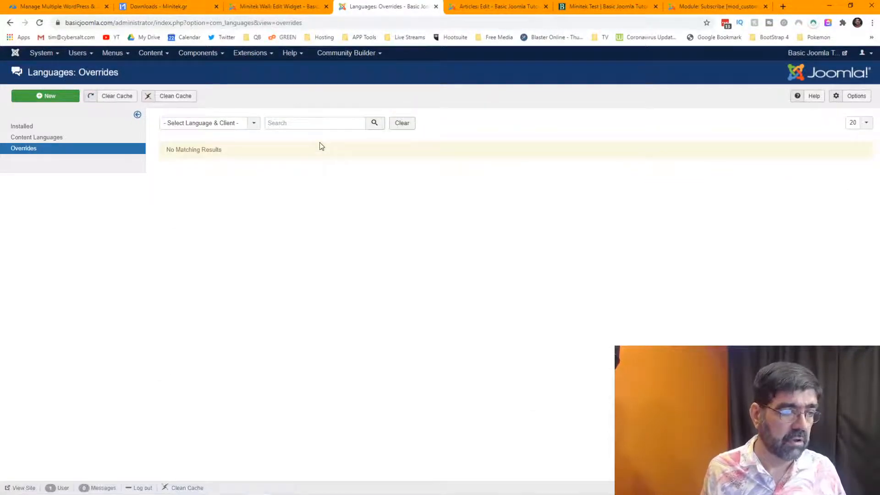
left_click(233, 125)
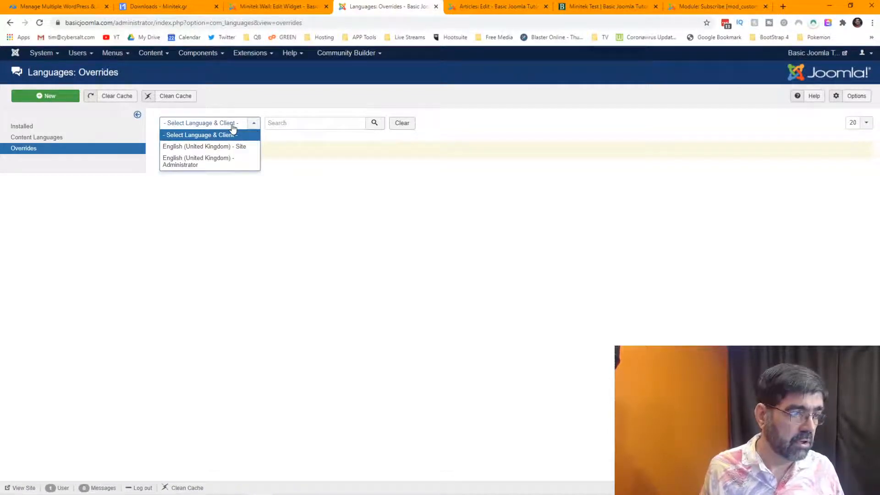
left_click(239, 146)
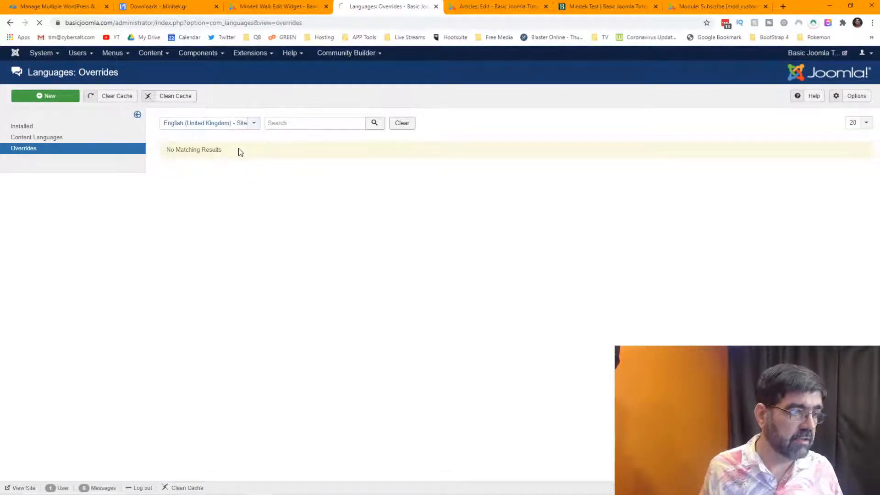
left_click(49, 97)
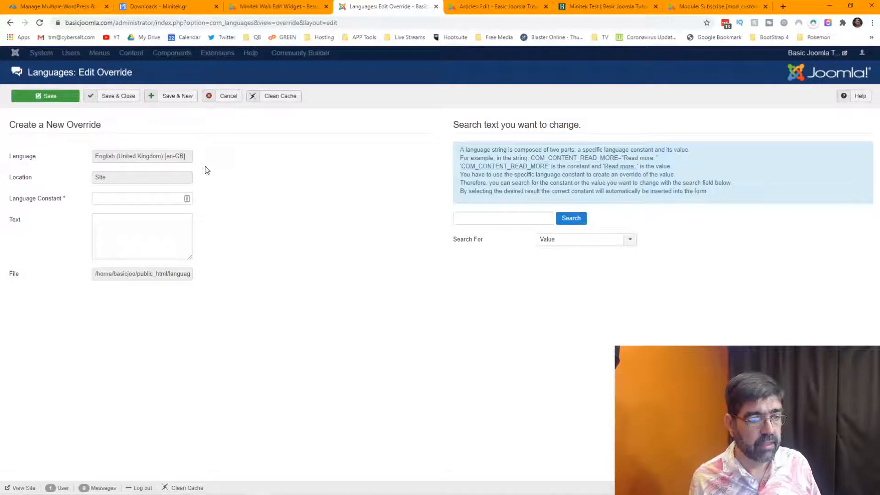
Recheck the widget's Data source content type title, then come back to the override form.
left_click(246, 7)
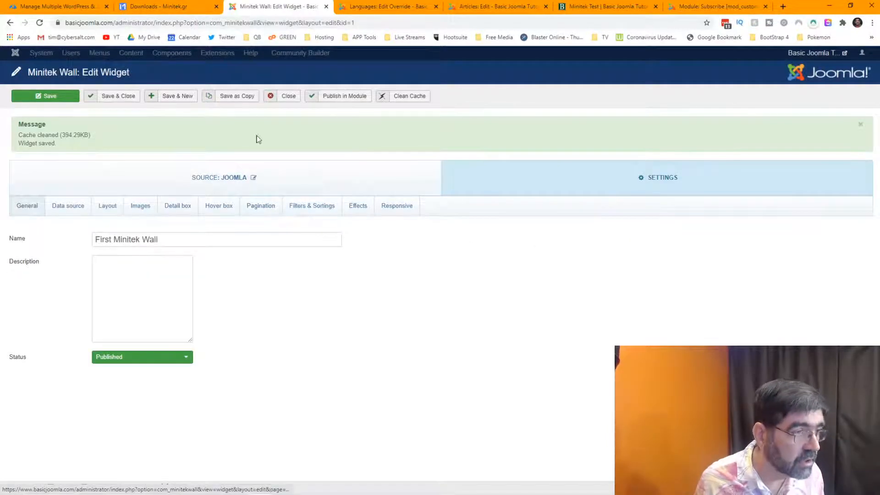
left_click(108, 207)
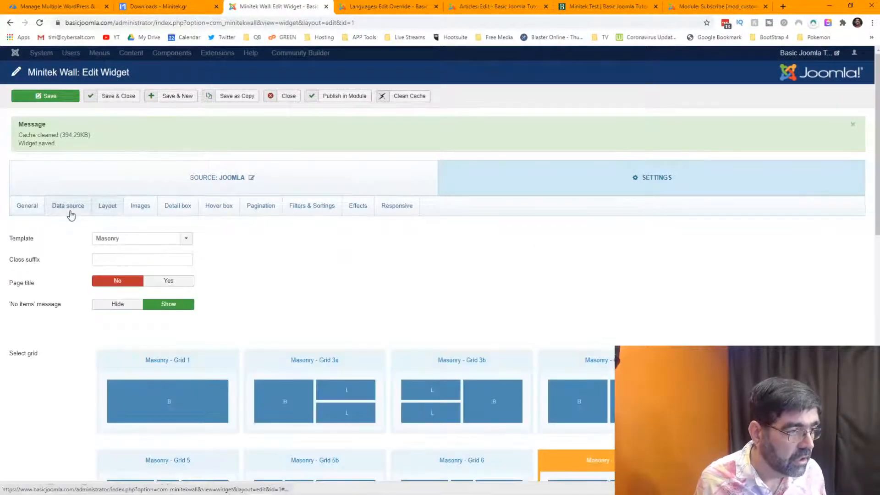
left_click(69, 213)
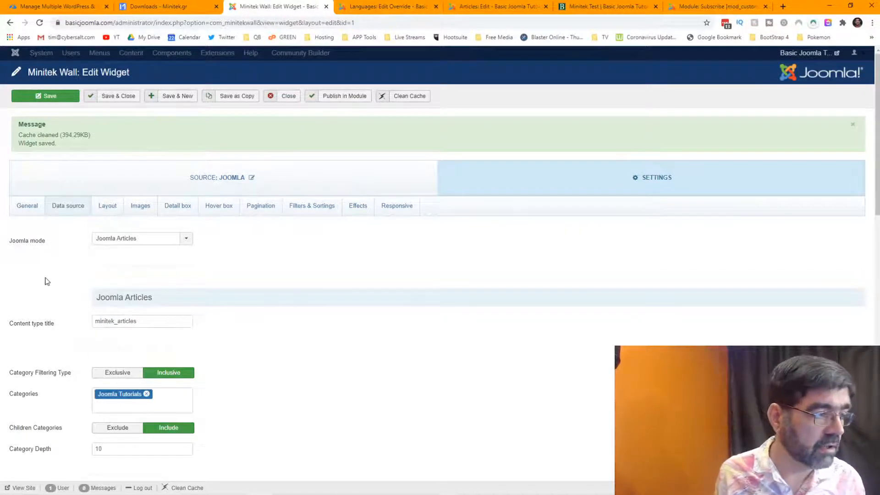
mouse_move(41, 327)
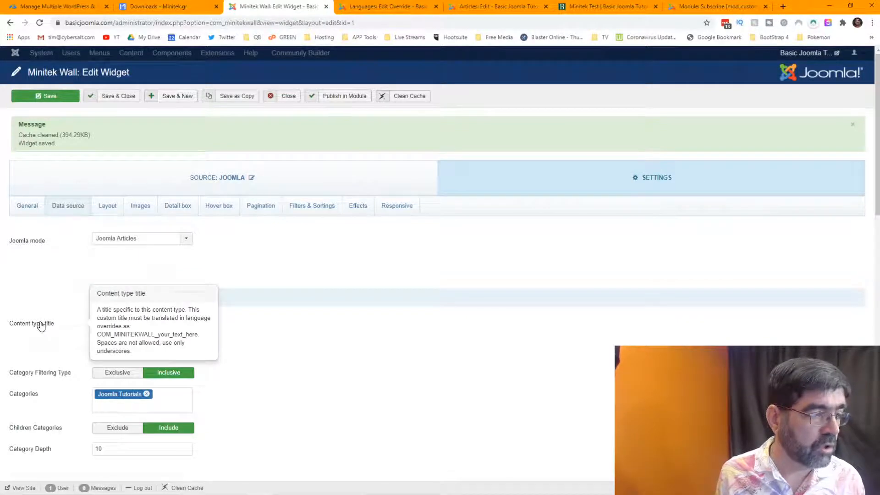
left_click(379, 12)
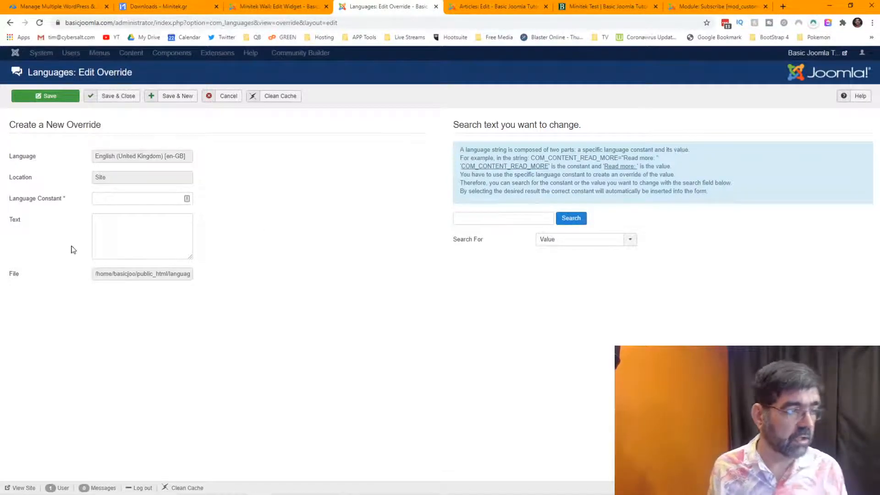
Save an override translating COM_MINITEKWALL_minitek_articles as 'Article Type Here'.
left_click(120, 197)
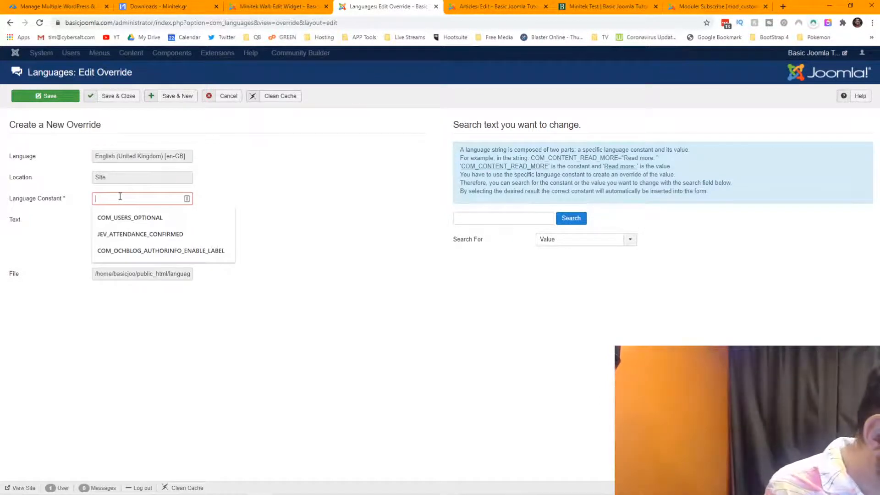
type("COM_MINITEKWALL_")
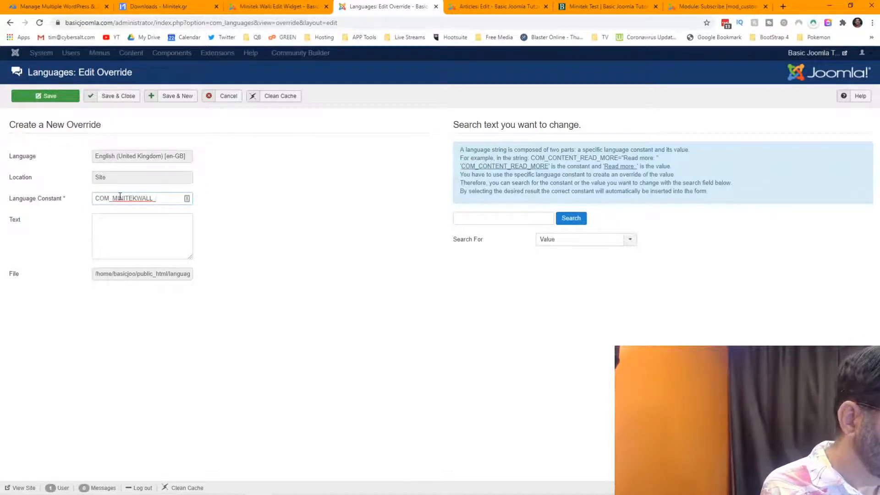
key("ctrl+v")
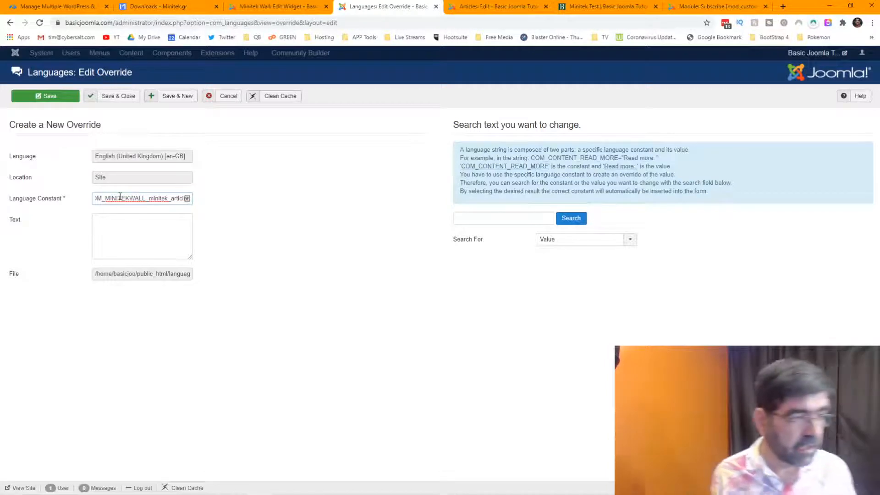
left_click(142, 232)
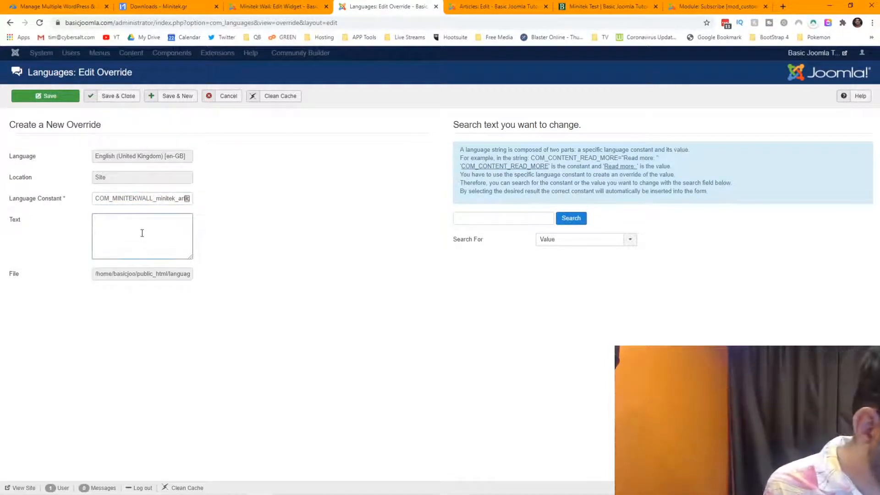
type("aRTILCE")
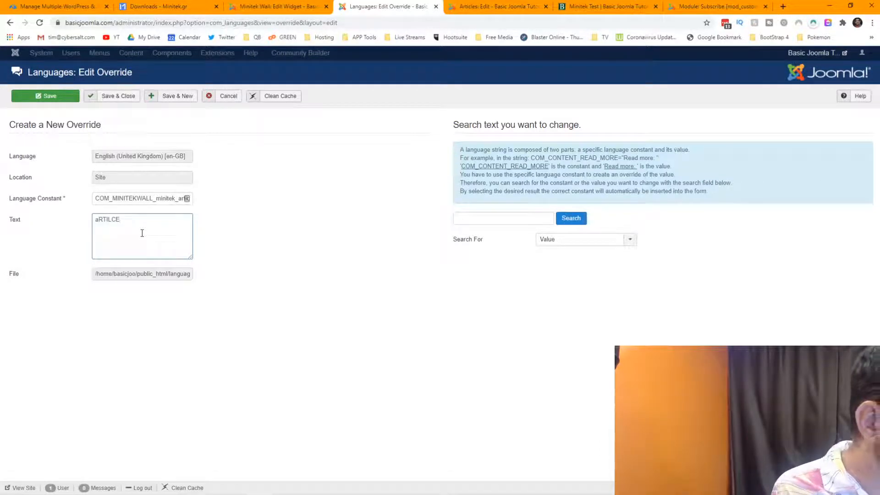
type("A")
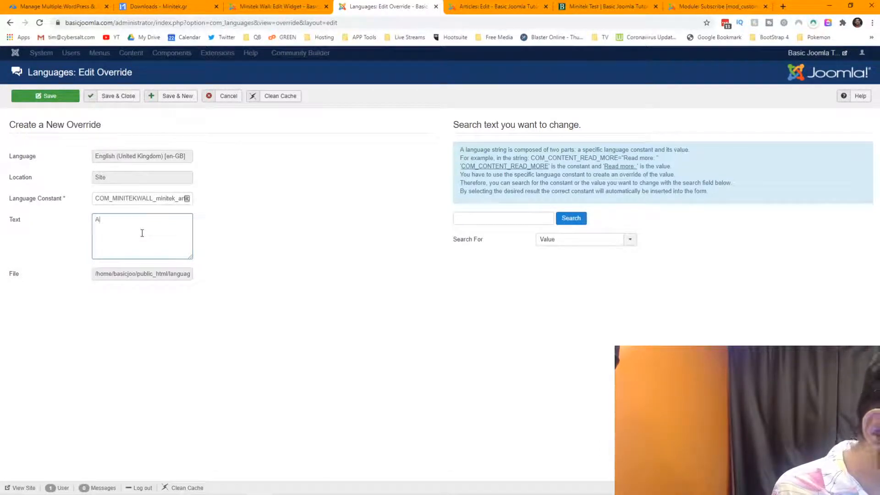
type("rticle Type Here")
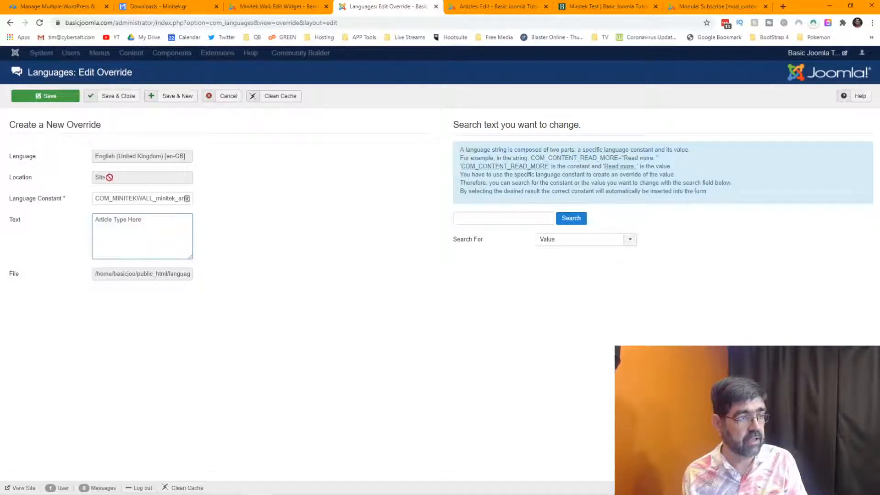
left_click(52, 100)
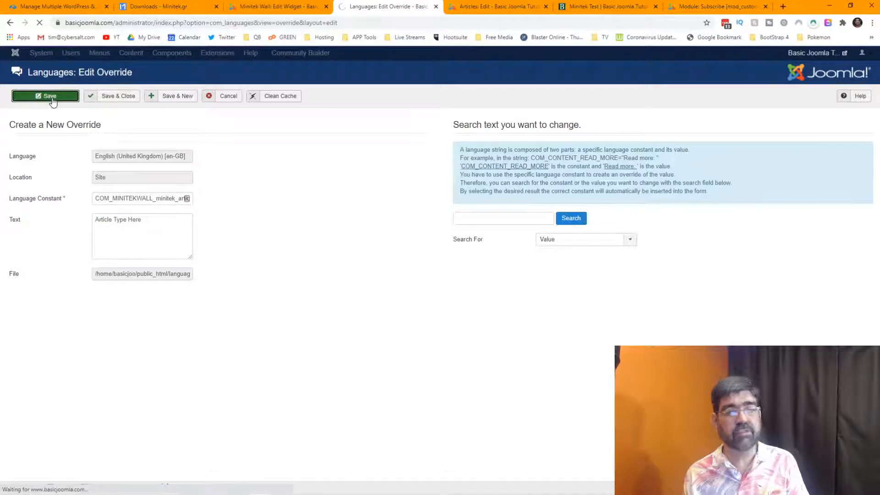
left_click(609, 6)
After checking the wall, change the override text from 'Article Type Here' to 'Articles' and save.
left_click(39, 23)
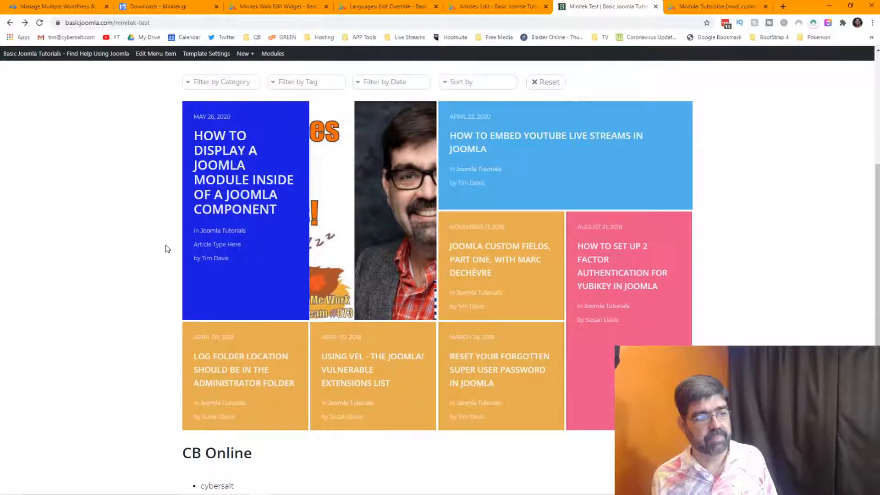
left_click(377, 8)
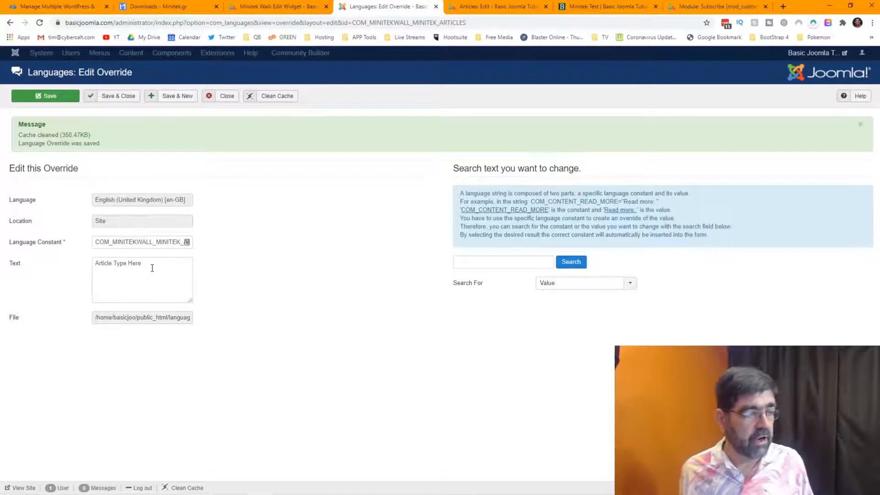
left_click_drag(156, 264, 75, 265)
type("A")
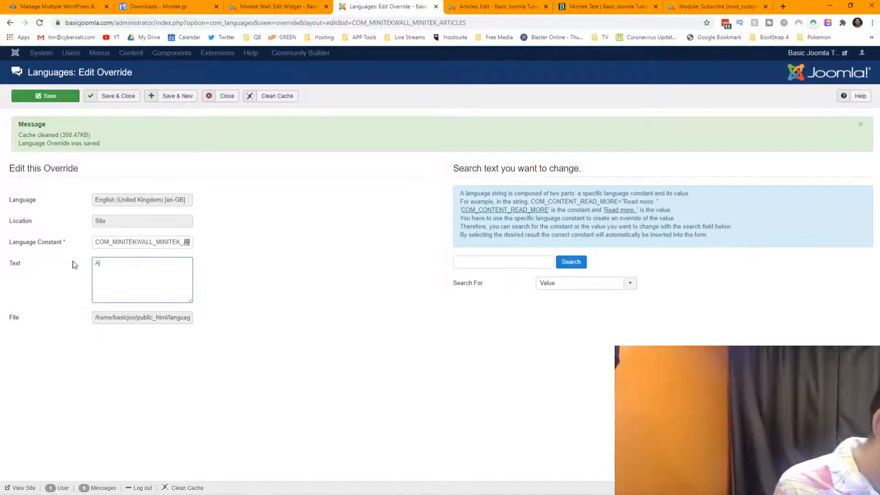
type("rticles")
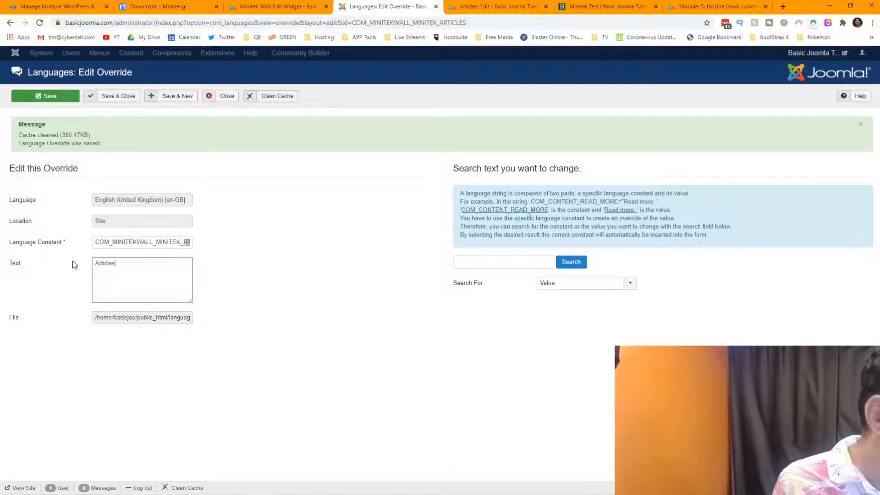
left_click(39, 96)
left_click(583, 7)
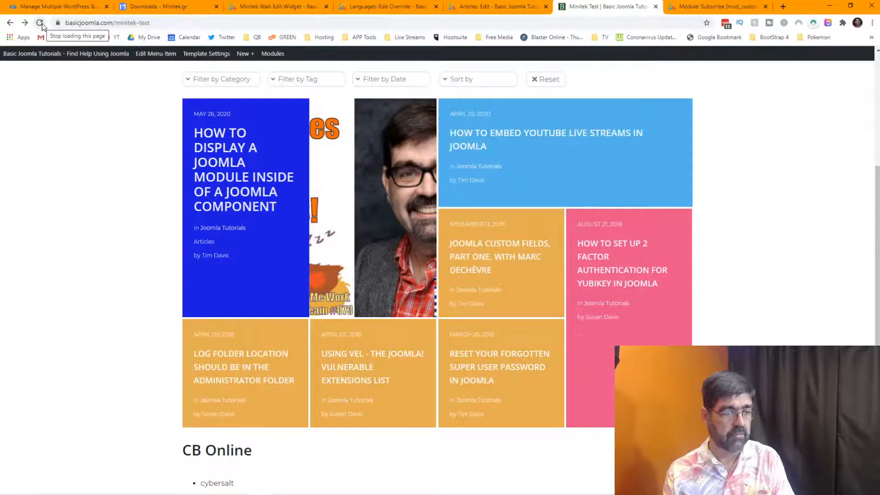
Open the Minitek Wall widget's Detail box settings.
left_click(262, 6)
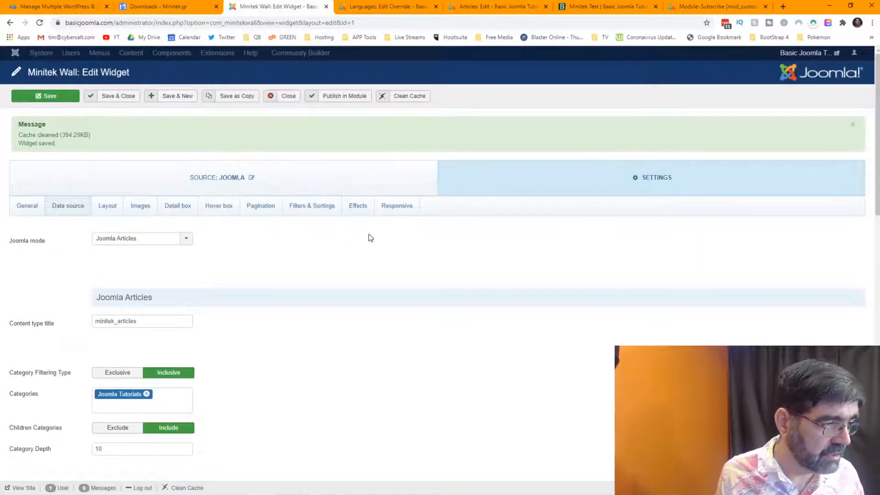
scroll(371, 238, "down", 2)
mouse_move(44, 231)
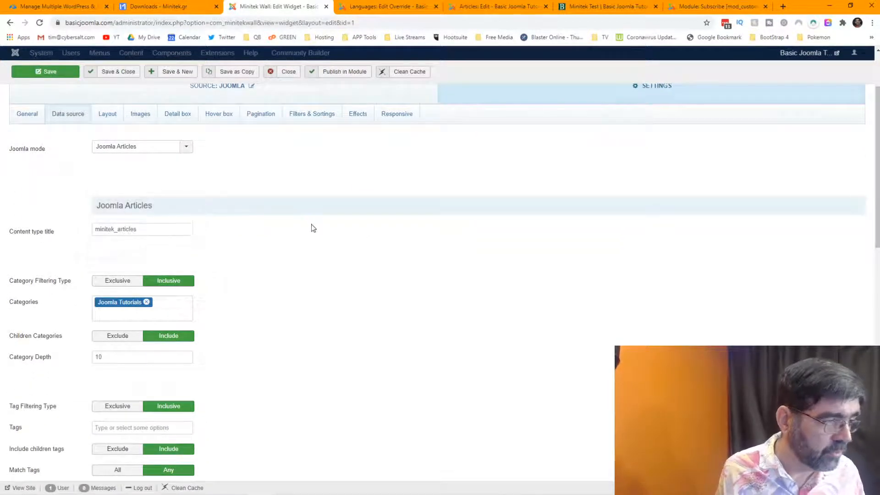
scroll(301, 246, "down", 1)
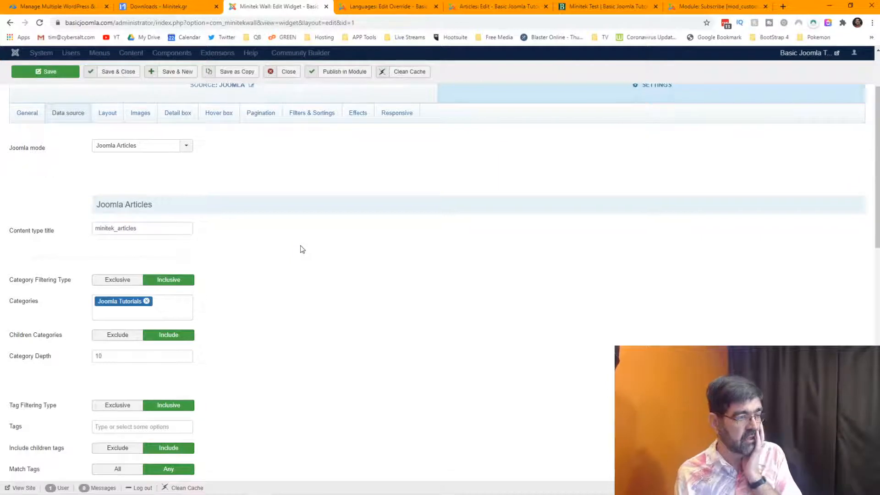
scroll(301, 246, "down", 3)
scroll(300, 245, "up", 5)
left_click(180, 161)
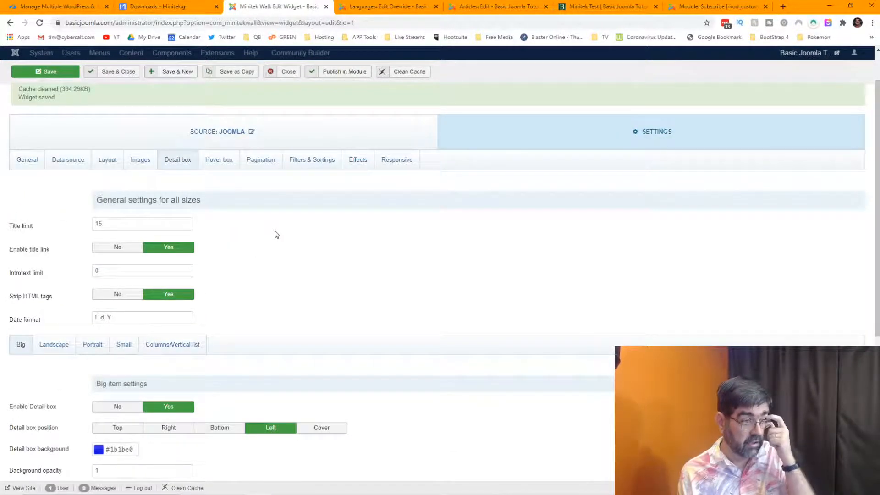
Show the Detail box Columns/Vertical list sub-tab and look over its options.
scroll(277, 234, "down", 2)
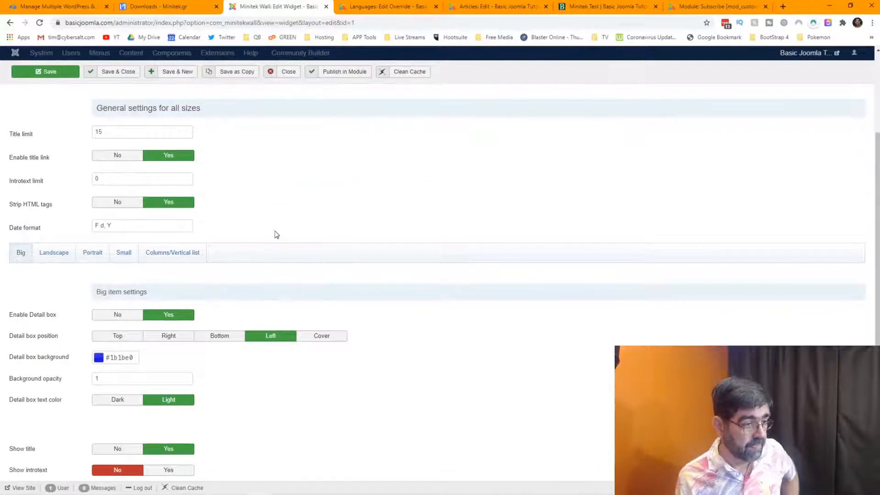
scroll(276, 235, "down", 2)
scroll(276, 235, "down", 2)
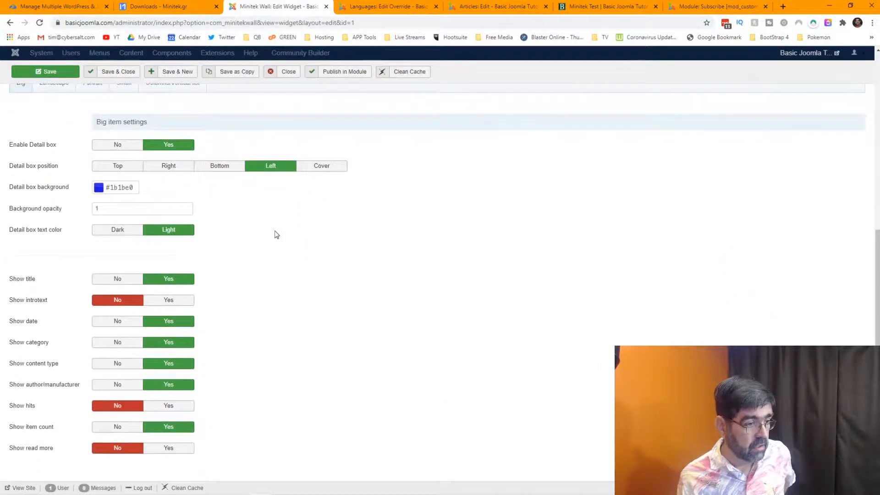
mouse_move(42, 370)
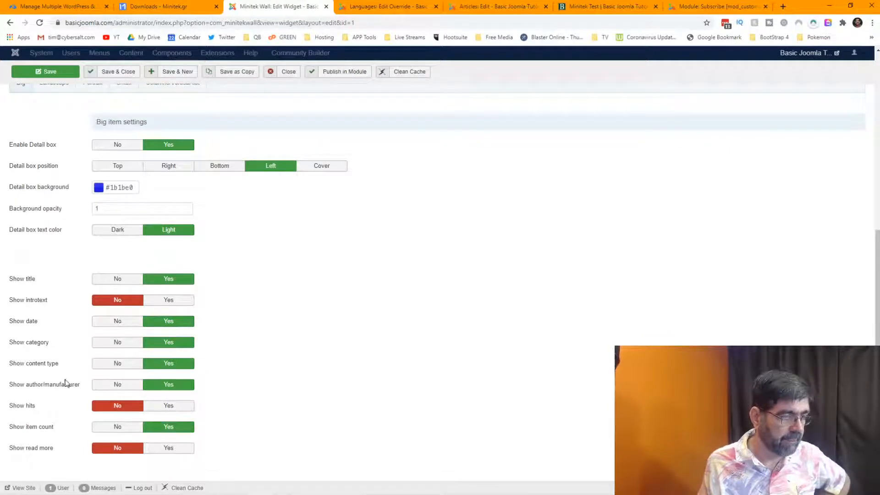
mouse_move(62, 384)
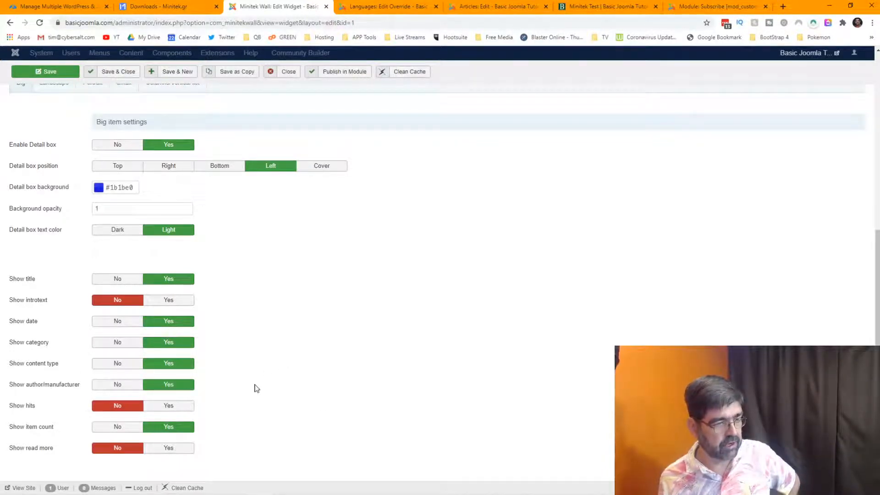
scroll(256, 388, "up", 2)
scroll(257, 392, "up", 1)
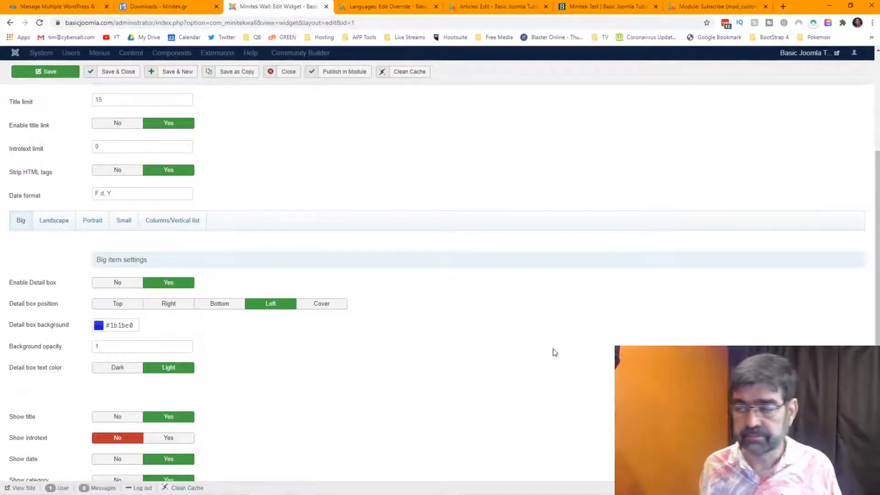
left_click(179, 222)
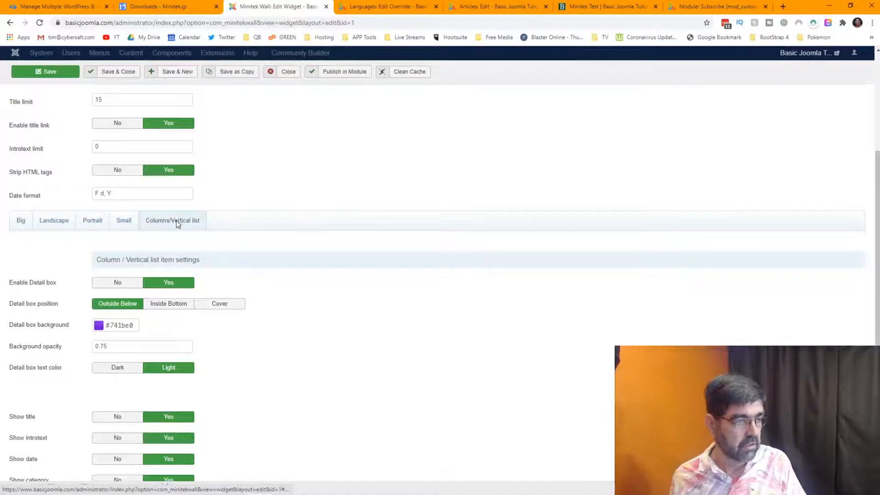
scroll(34, 271, "down", 1)
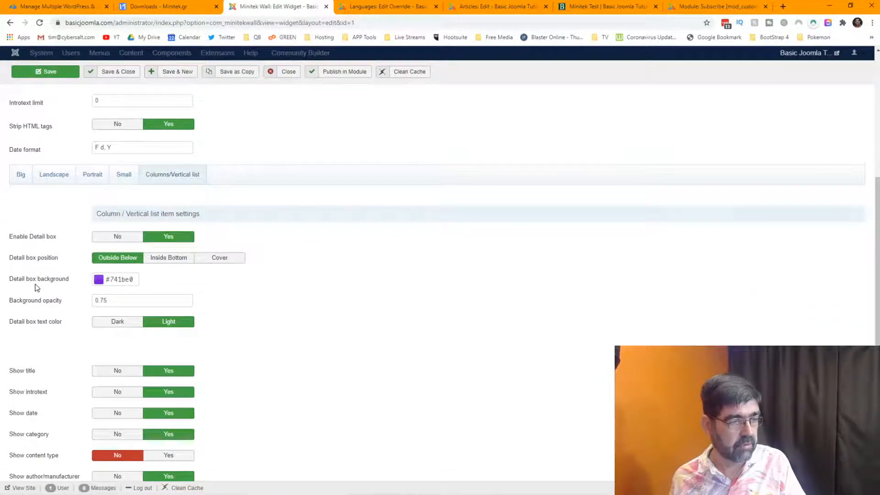
scroll(38, 290, "down", 2)
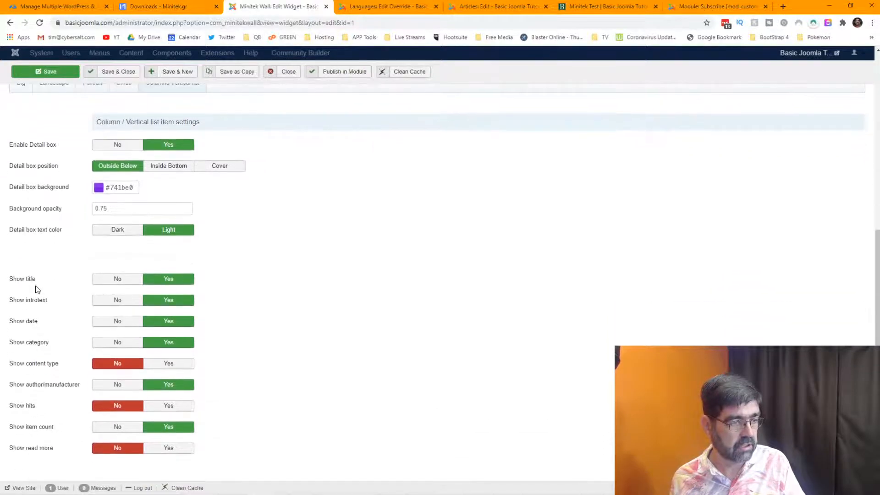
scroll(38, 289, "up", 7)
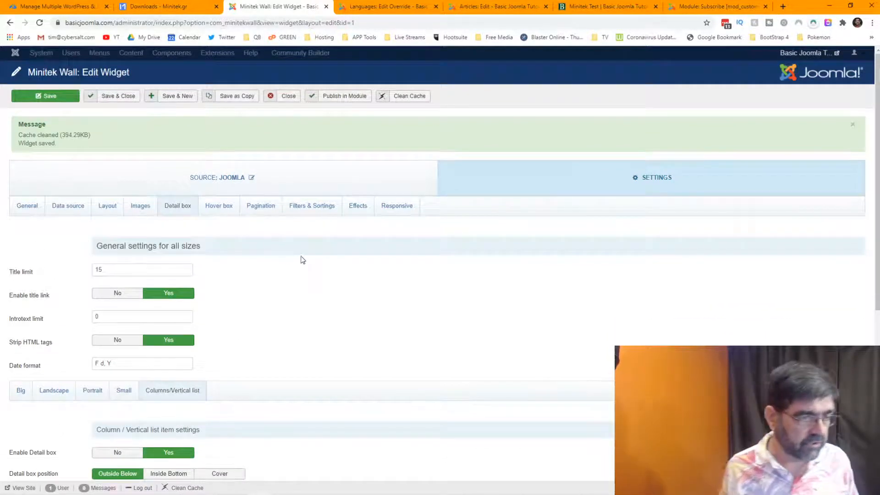
Tick the scale transition next to fade under Filters & Sortings > Effects and save.
left_click(312, 206)
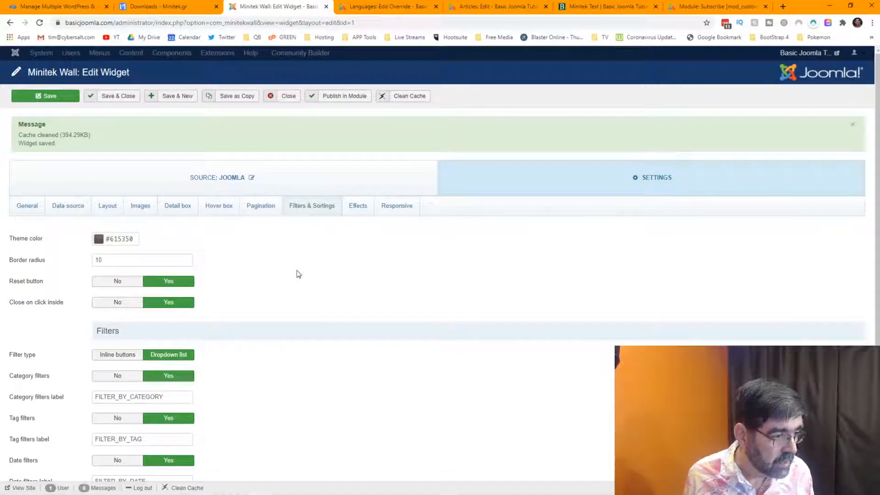
scroll(298, 274, "down", 4)
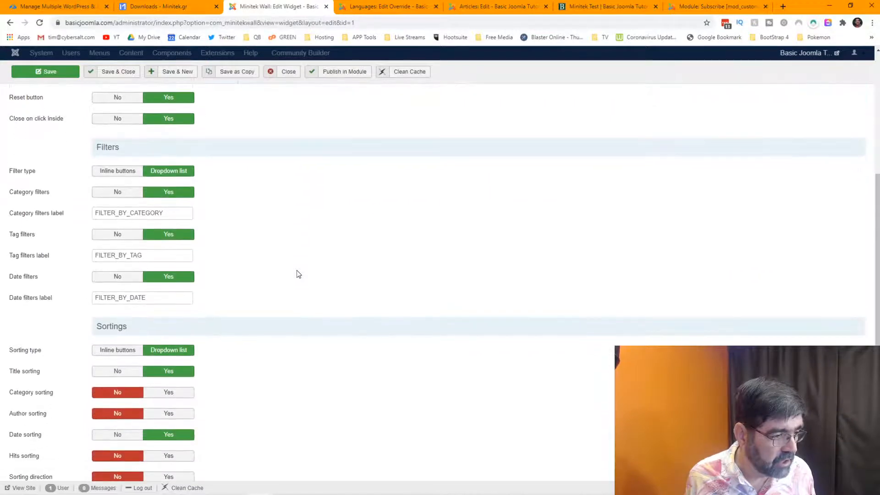
scroll(298, 274, "down", 1)
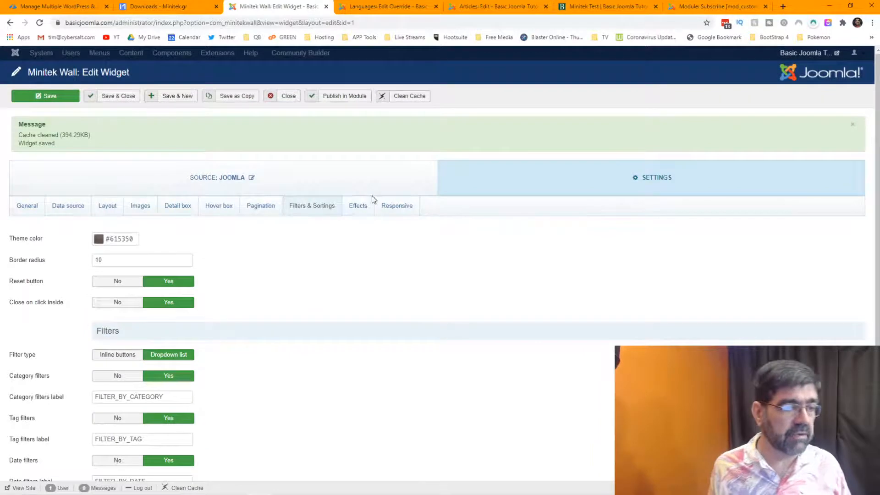
left_click(359, 207)
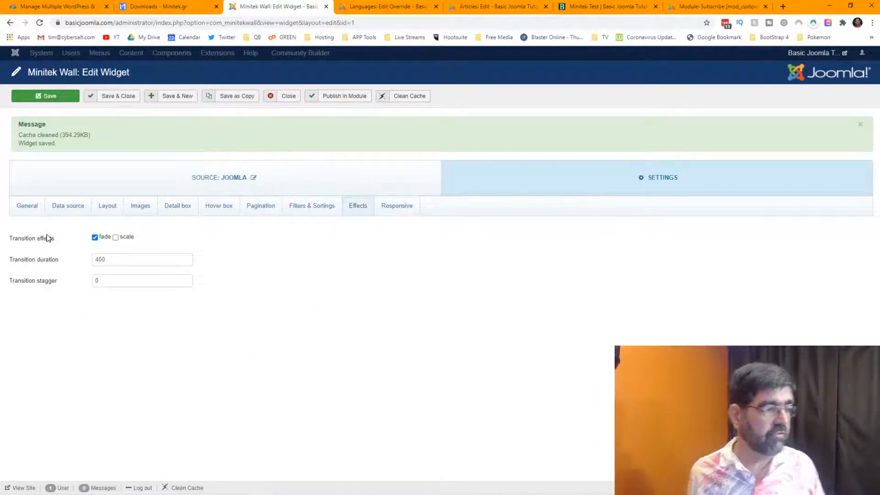
mouse_move(46, 242)
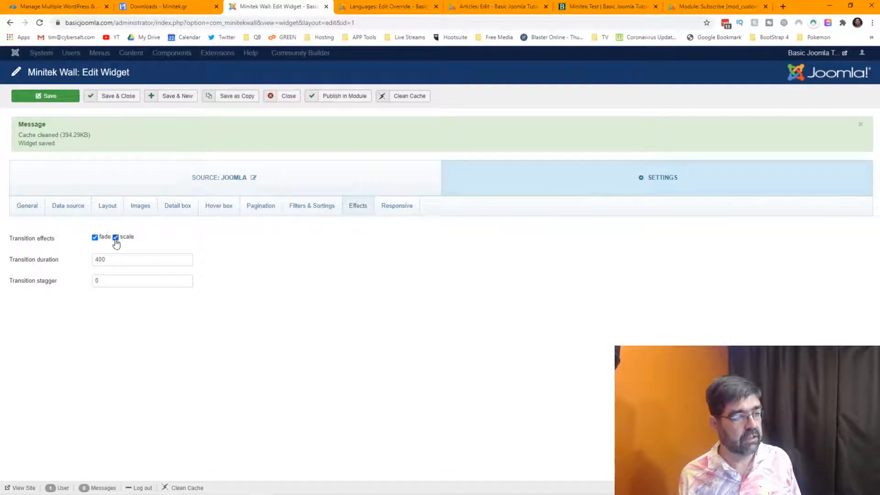
left_click(51, 97)
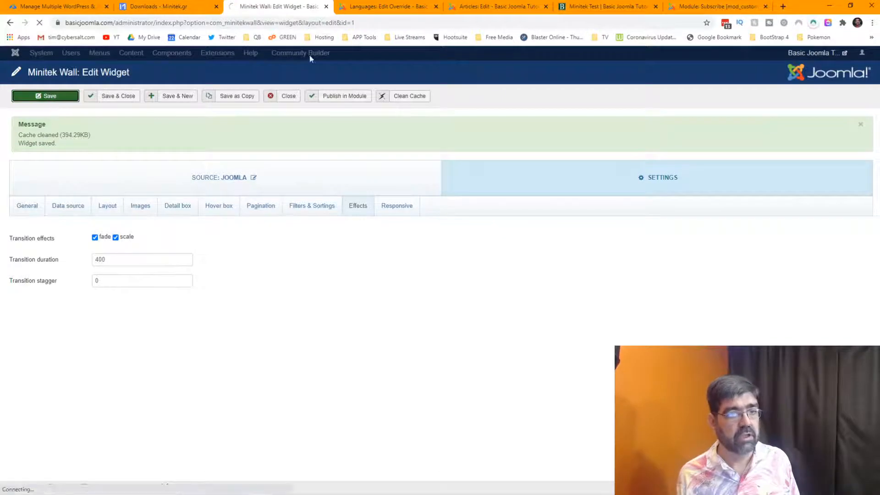
Reload the Minitek Test page and hover the tiles to preview the new scale effect.
left_click(599, 8)
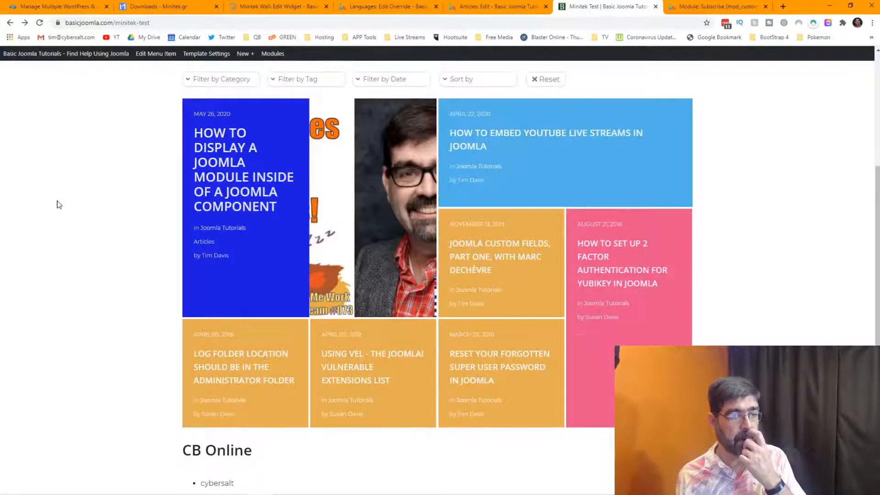
mouse_move(331, 220)
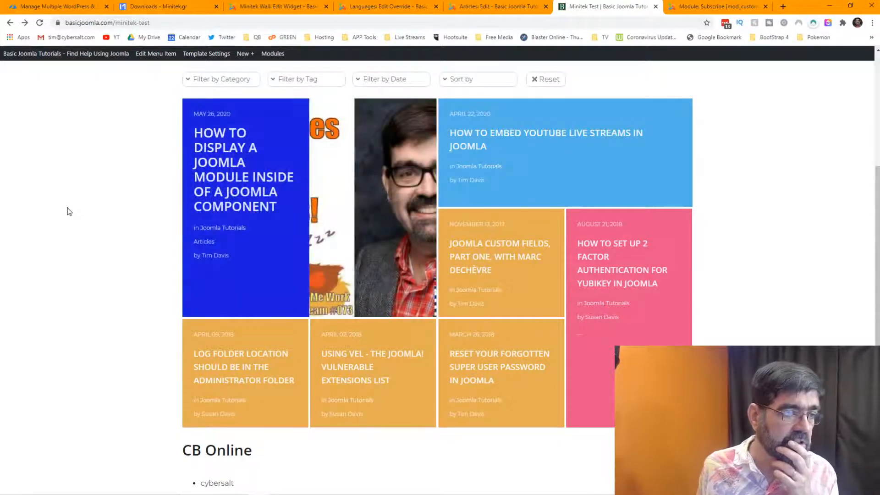
left_click(39, 23)
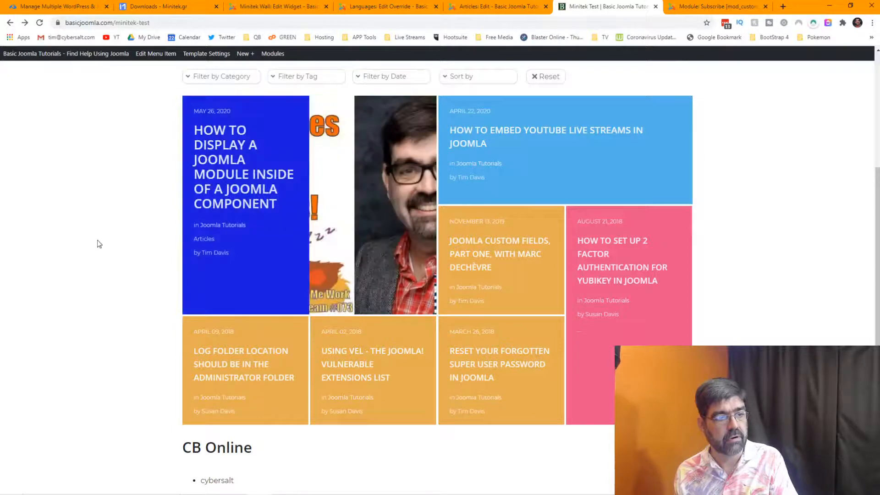
mouse_move(255, 248)
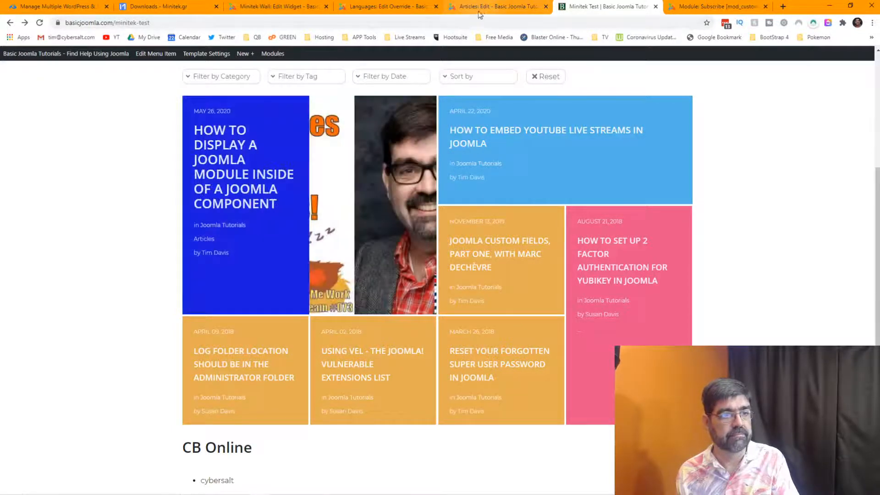
Raise the Effects transition duration from 400 to 2000 and save the widget.
left_click(271, 6)
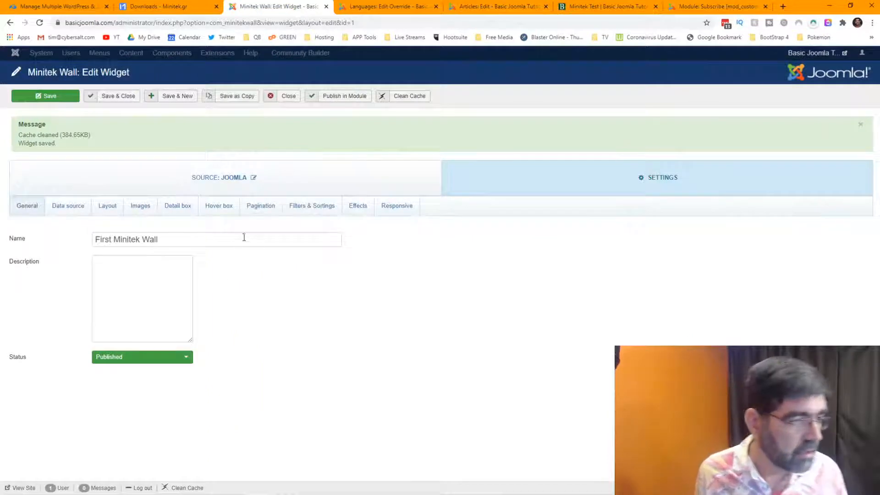
left_click(362, 209)
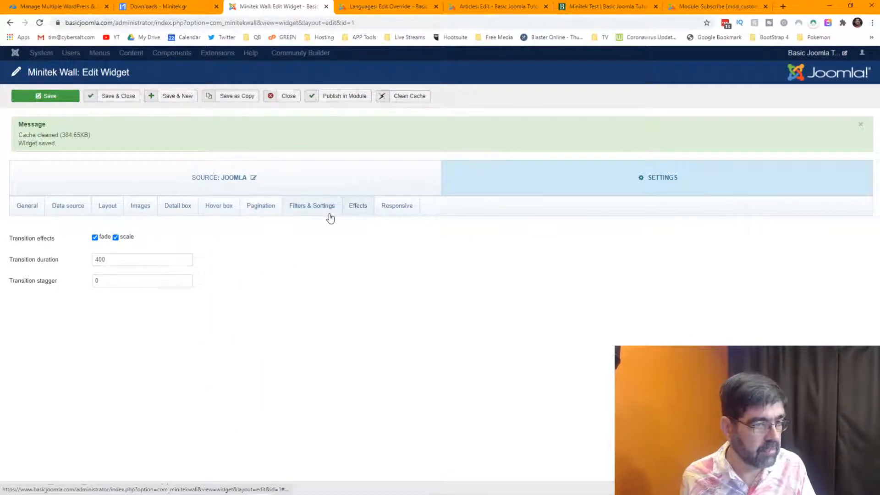
left_click(386, 206)
left_click(358, 207)
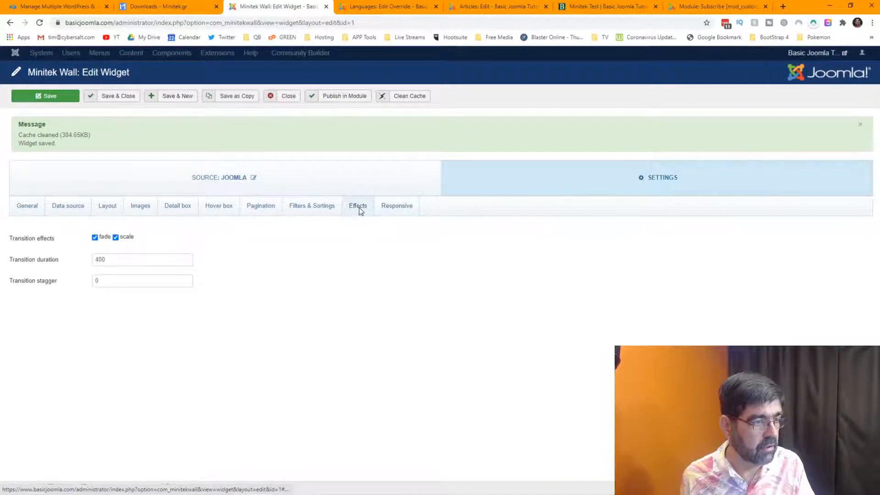
left_click(388, 209)
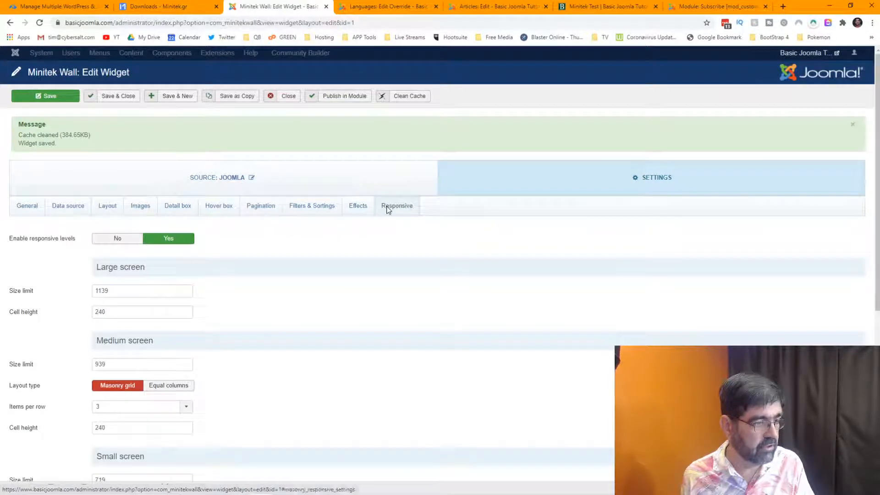
left_click(357, 206)
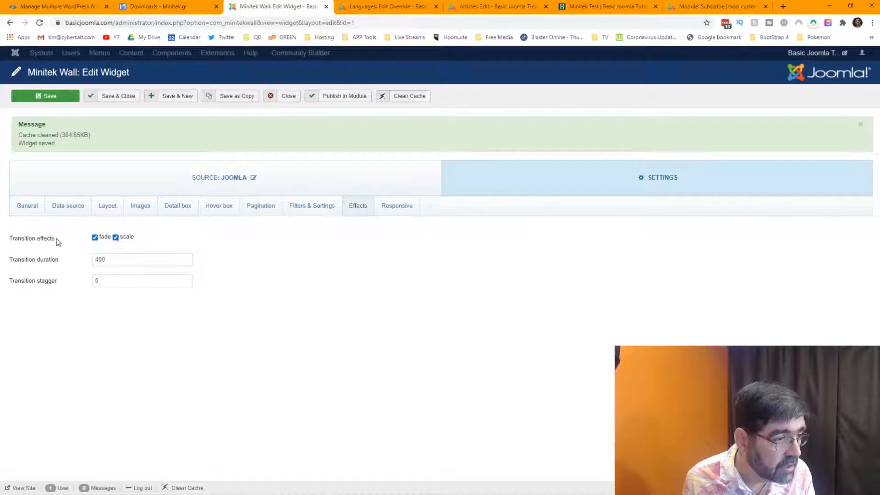
mouse_move(17, 288)
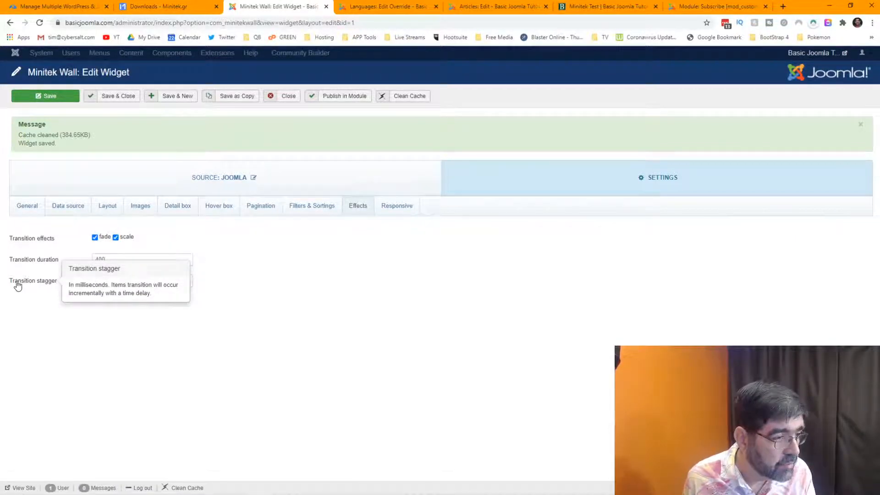
mouse_move(25, 262)
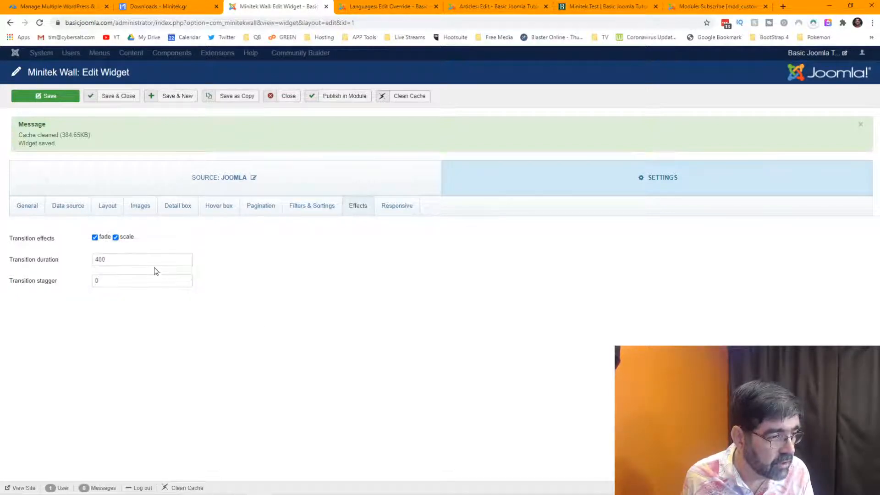
left_click_drag(154, 256, 65, 257)
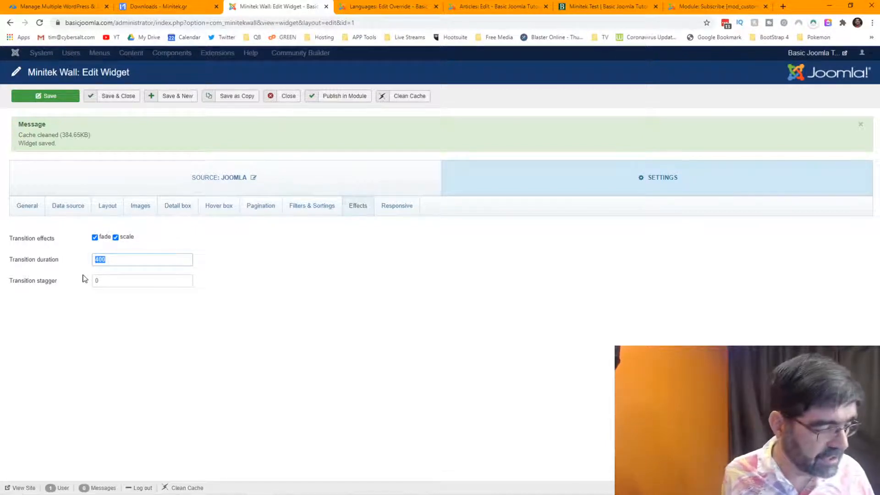
type("2000")
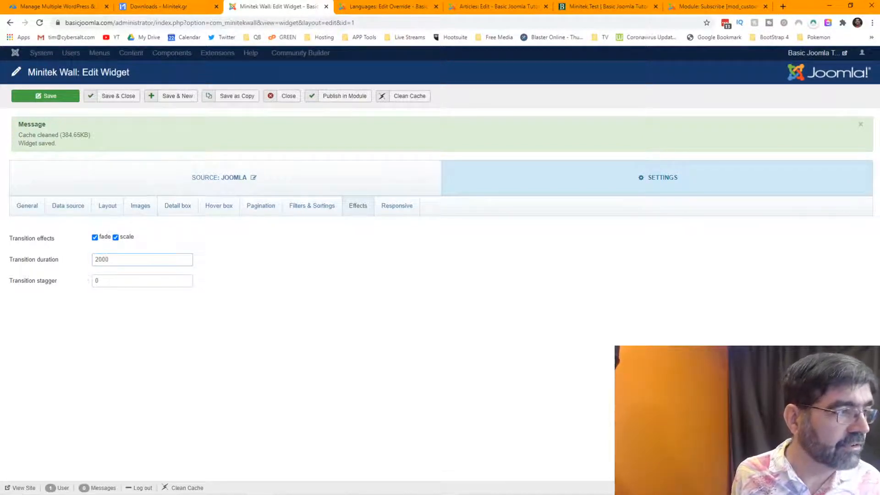
left_click(28, 98)
left_click(626, 5)
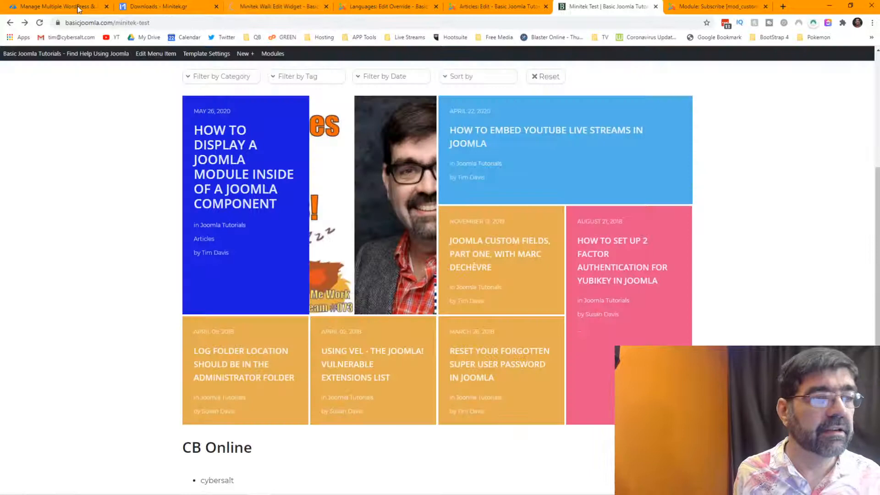
Reload the wall, hover several tiles to watch the slower transitions, and open the first tile's article.
left_click(40, 23)
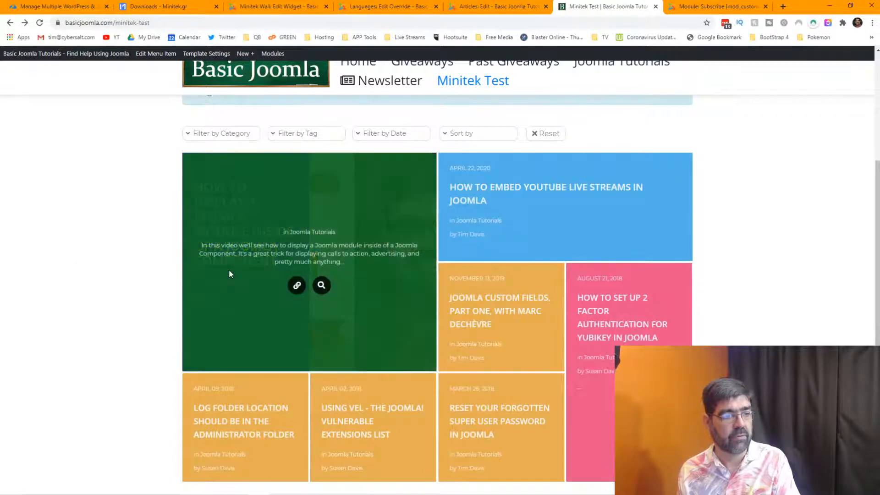
mouse_move(192, 266)
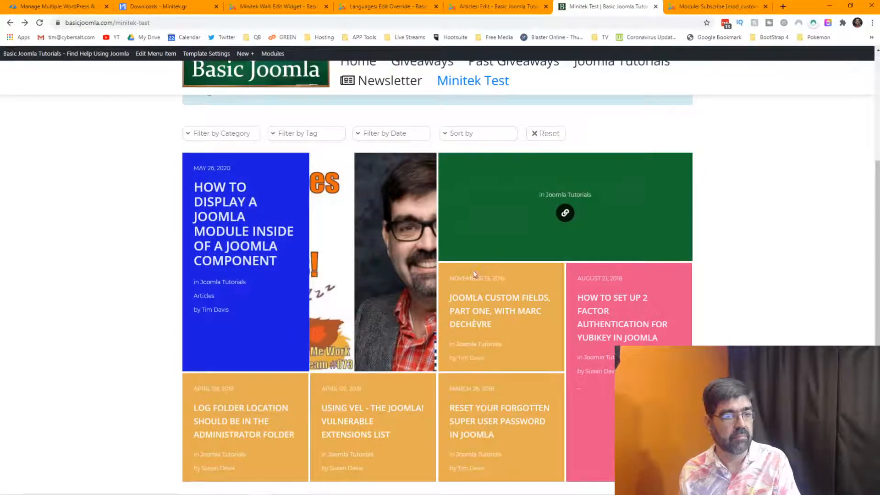
mouse_move(477, 287)
mouse_move(339, 275)
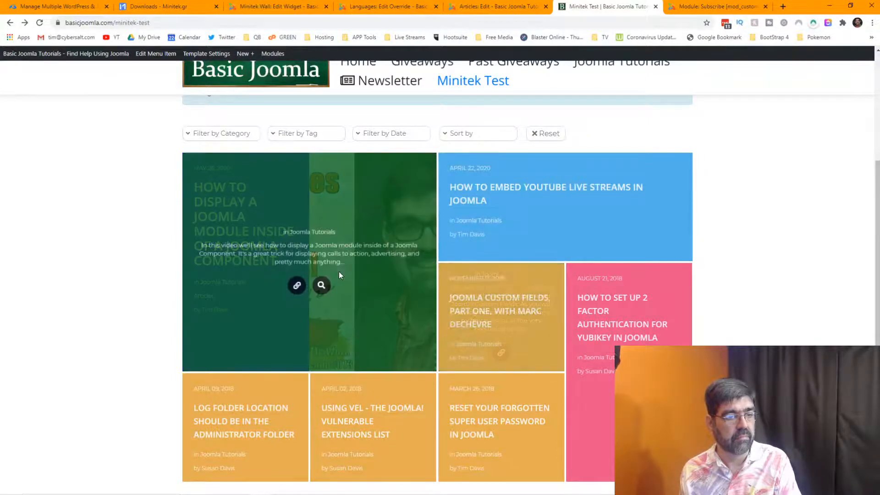
left_click(297, 287)
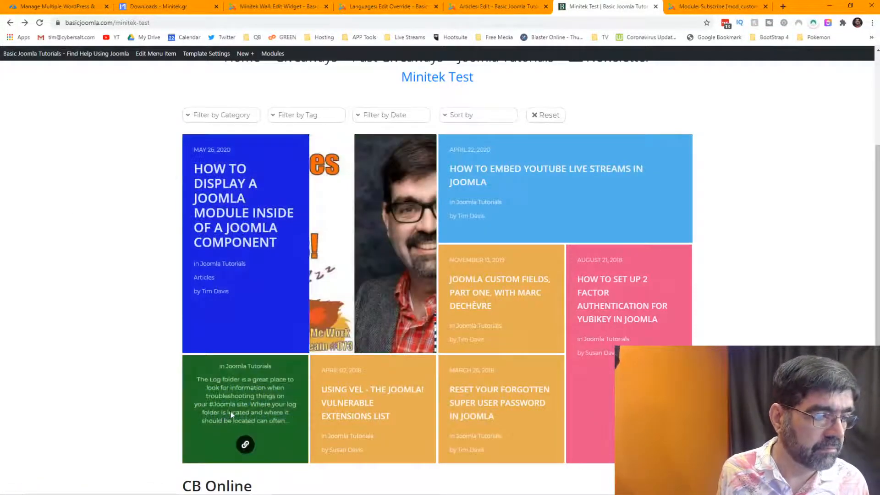
mouse_move(334, 418)
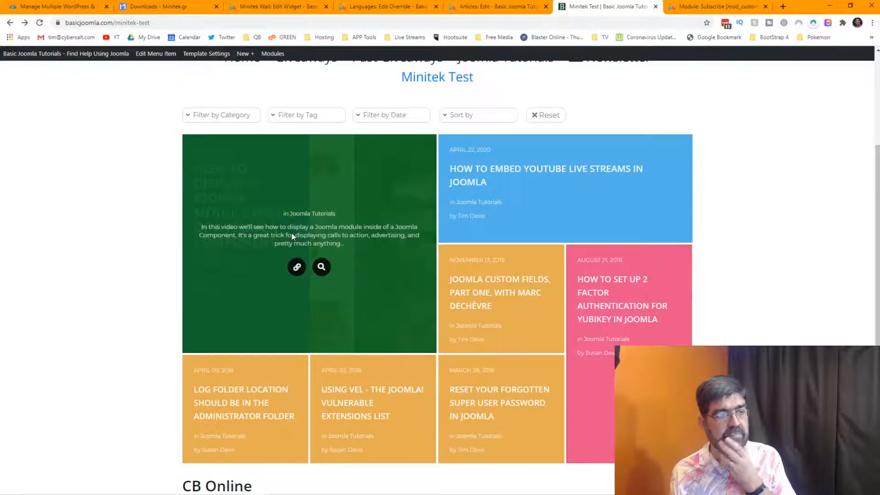
Change the wall's Transition stagger from 0 to 2000 and save the widget.
left_click(273, 6)
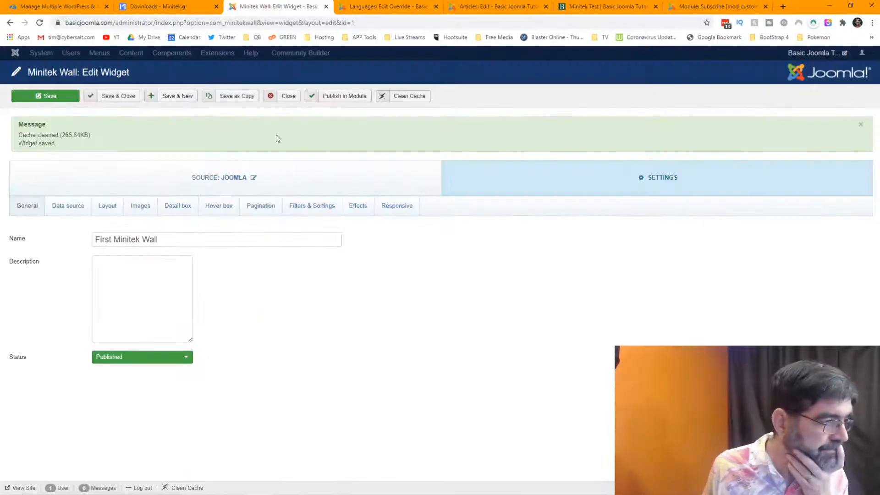
left_click(349, 213)
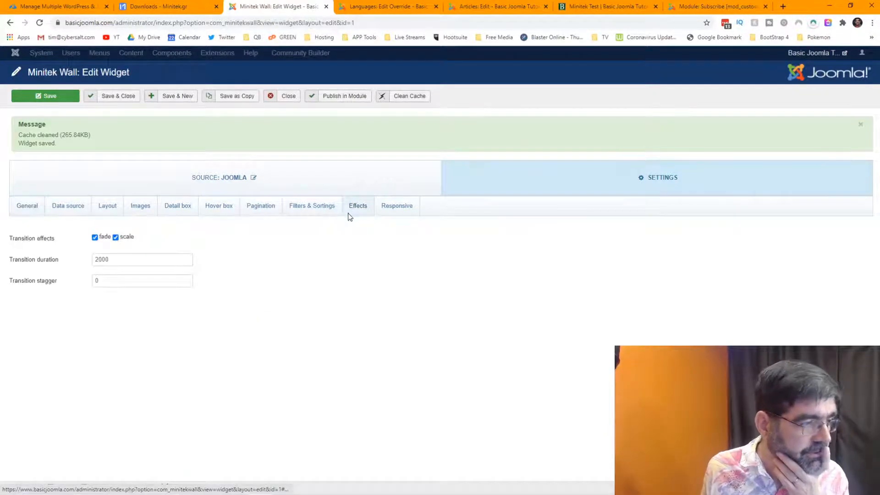
mouse_move(50, 286)
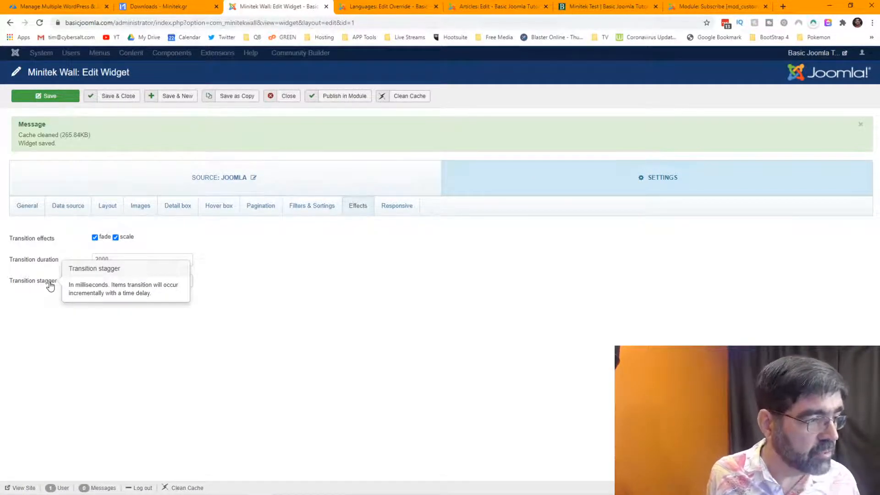
left_click_drag(122, 285, 92, 289)
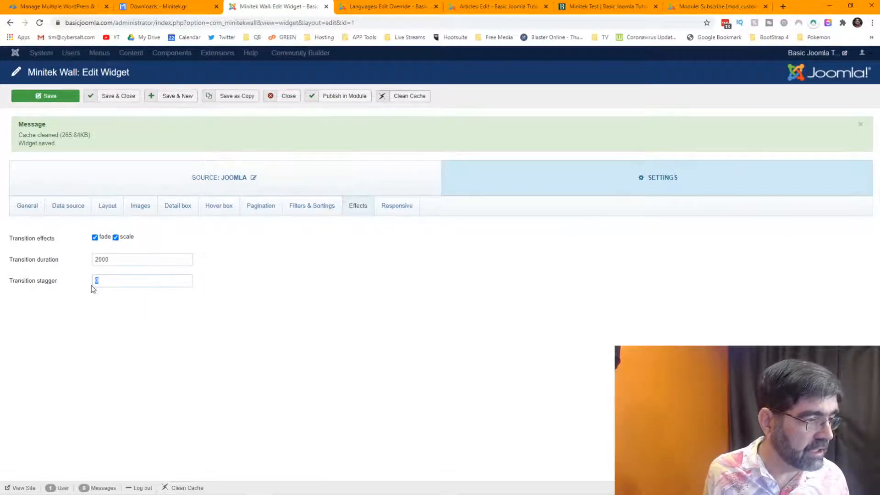
type("2000")
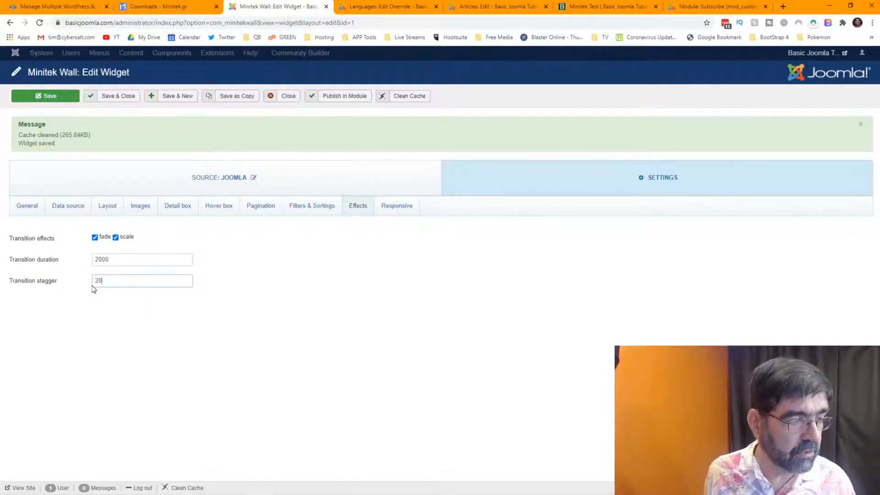
left_click(44, 97)
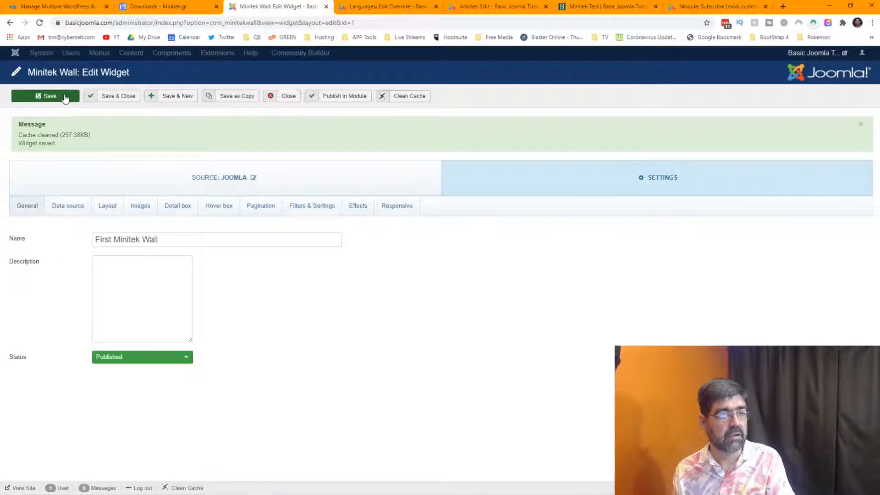
left_click(401, 214)
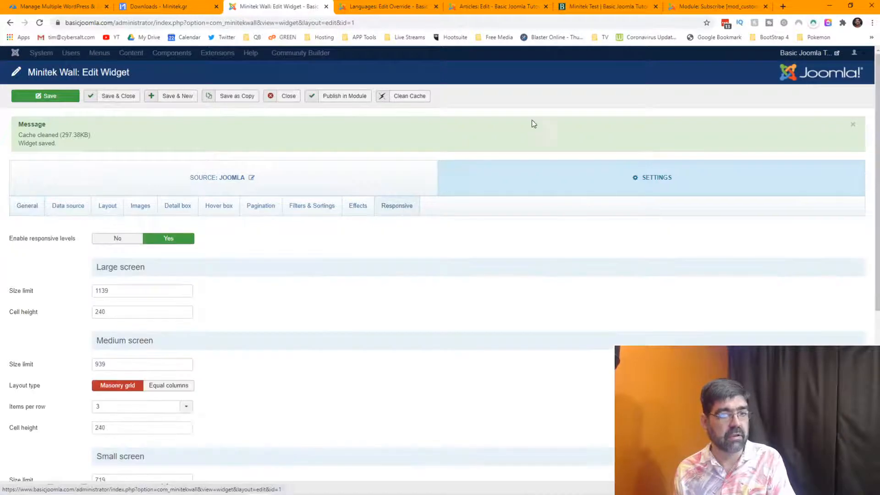
left_click(629, 10)
Reload the Minitek Test page and scroll the wall to check the staggered 2000 transitions.
left_click(41, 23)
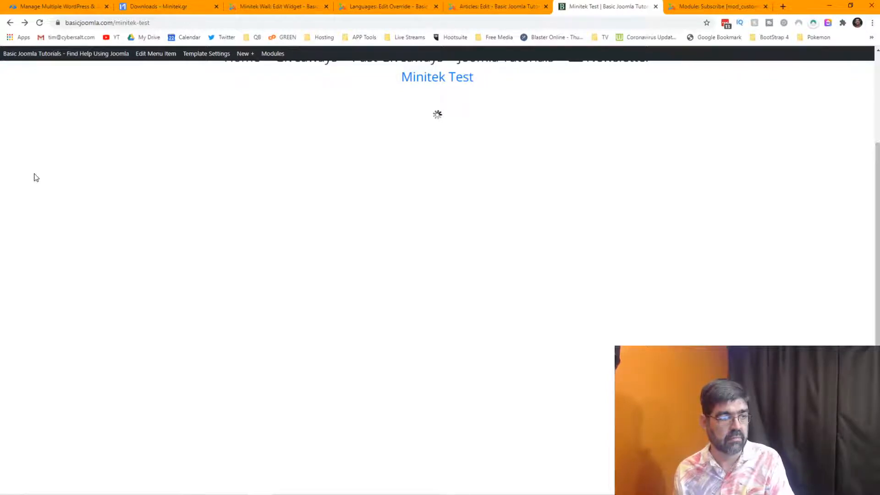
scroll(37, 177, "up", 4)
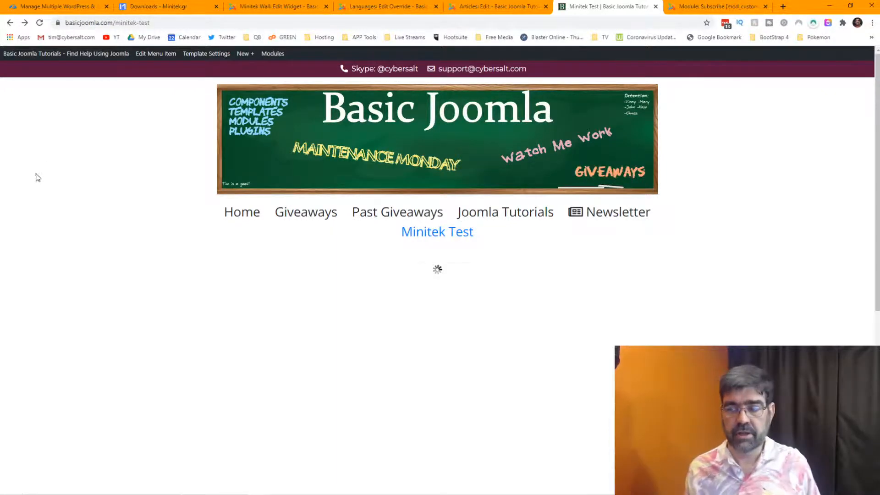
left_click(36, 23)
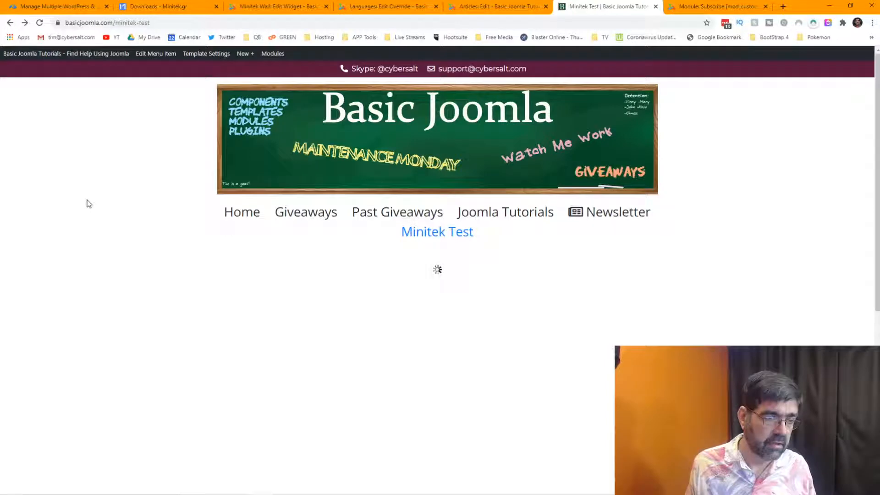
scroll(88, 203, "down", 3)
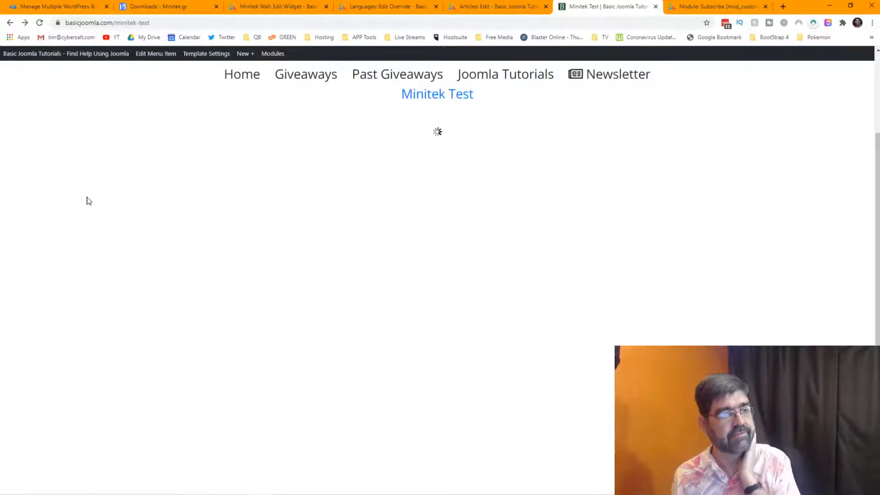
scroll(89, 200, "up", 2)
scroll(88, 200, "up", 1)
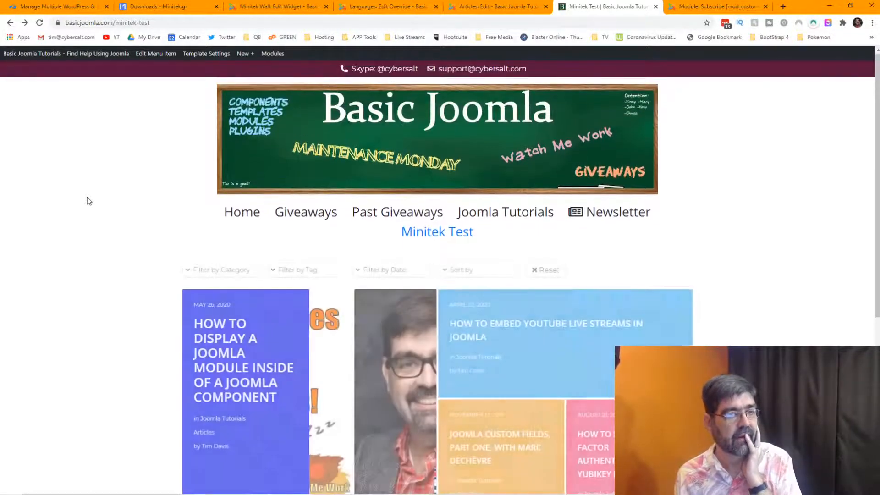
scroll(27, 231, "down", 1)
scroll(26, 232, "down", 2)
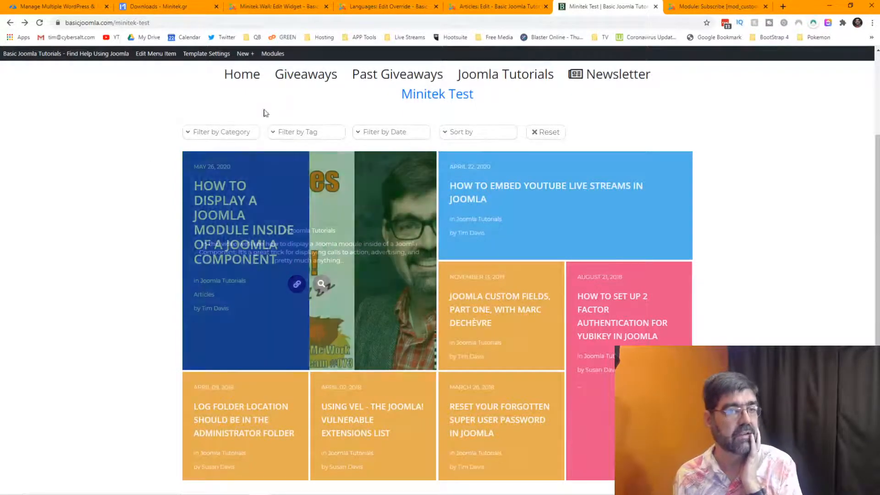
left_click(277, 6)
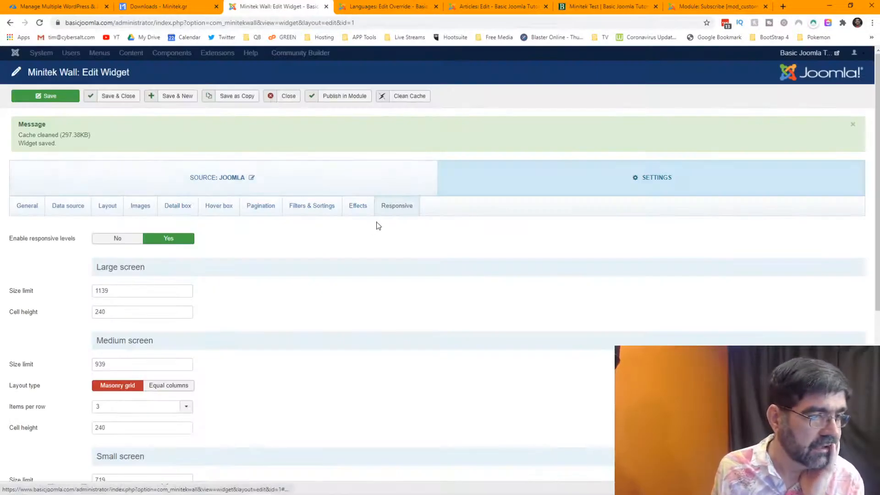
Untick the fade transition effect, leaving only scale, and save the widget.
left_click(362, 209)
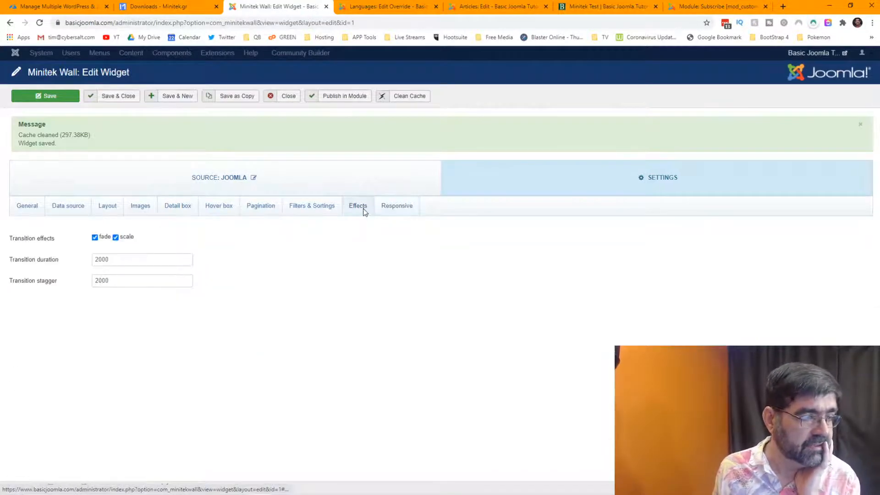
left_click(95, 237)
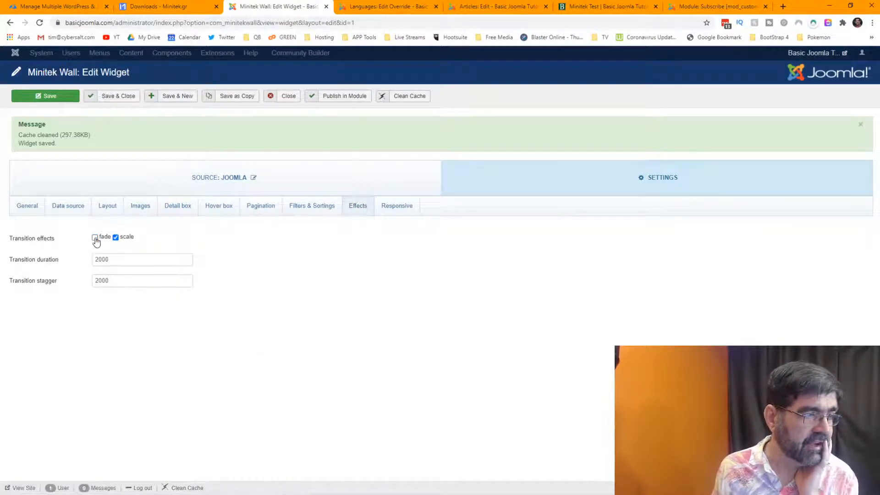
left_click(31, 99)
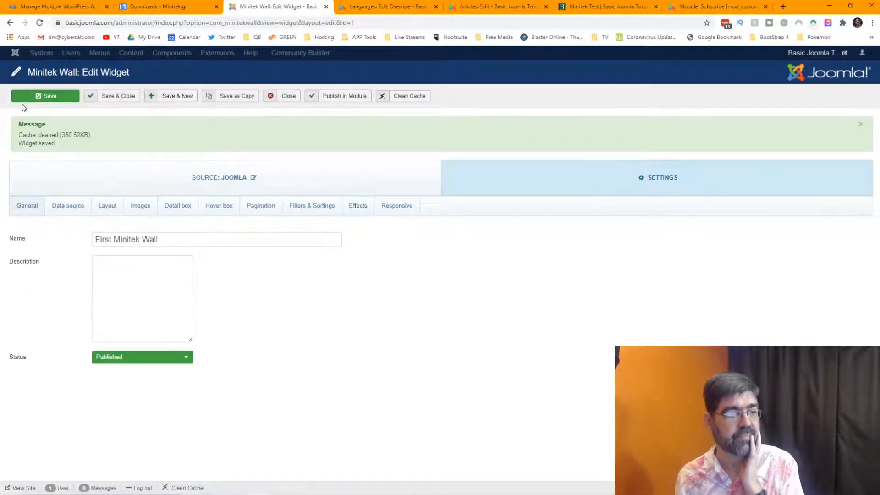
Reload the Minitek Test page to see the scale-only transition, then return to the widget editor.
left_click(607, 8)
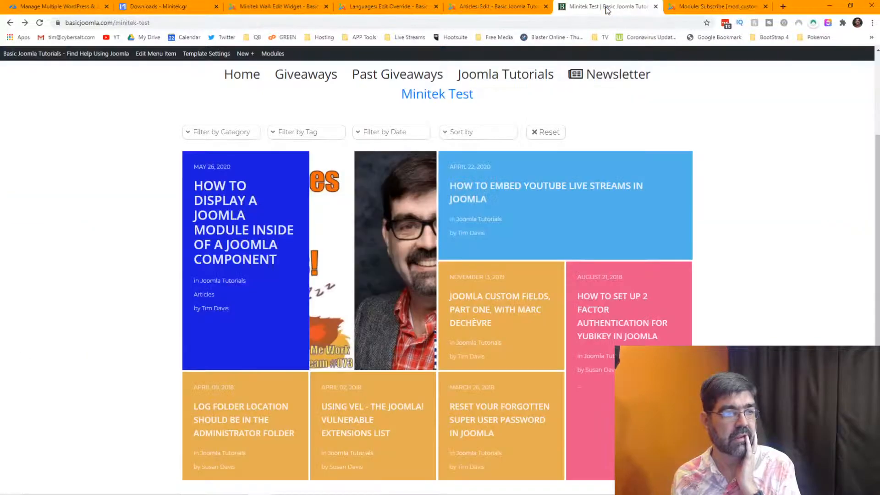
left_click(293, 9)
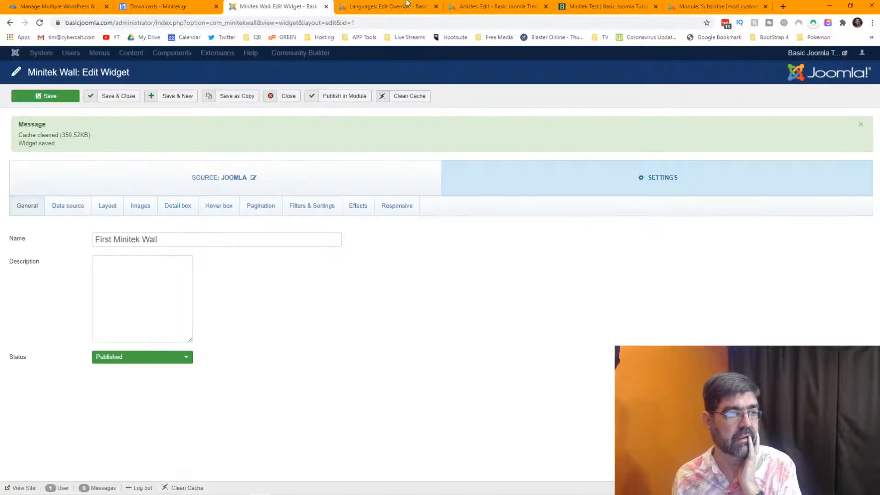
left_click(600, 5)
left_click(39, 23)
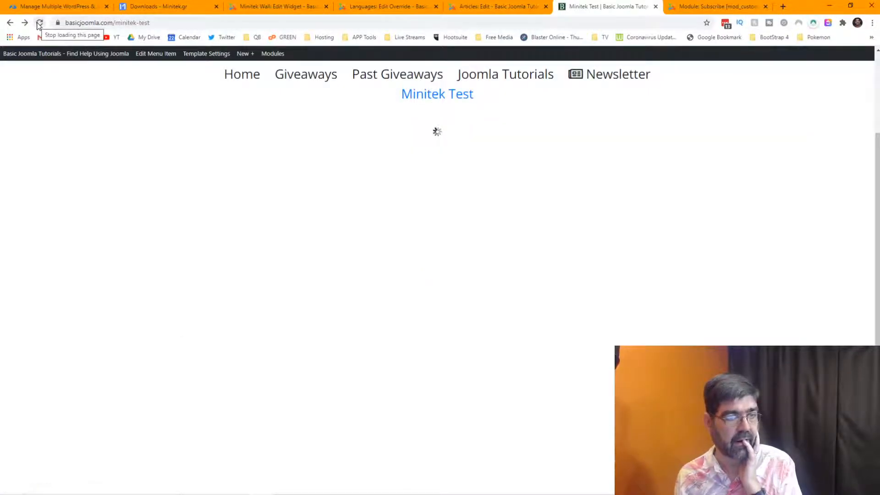
left_click(275, 6)
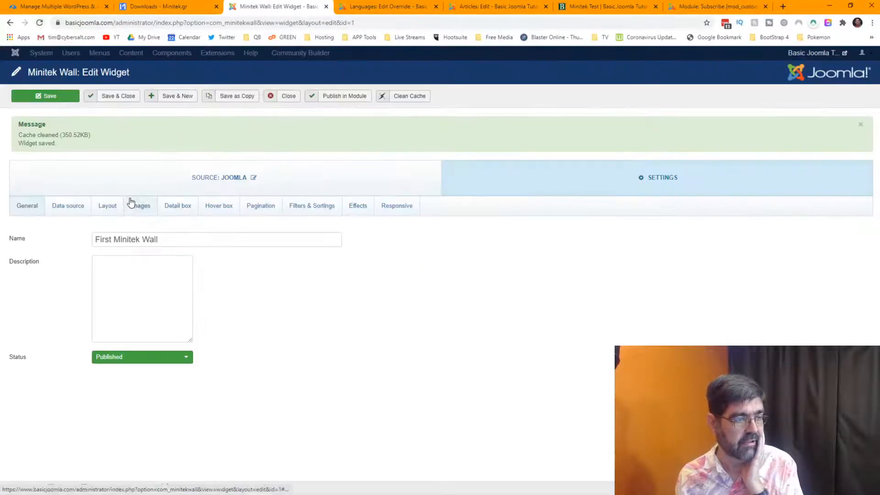
Delete the Transition stagger value of 2000 and save the widget.
left_click(365, 209)
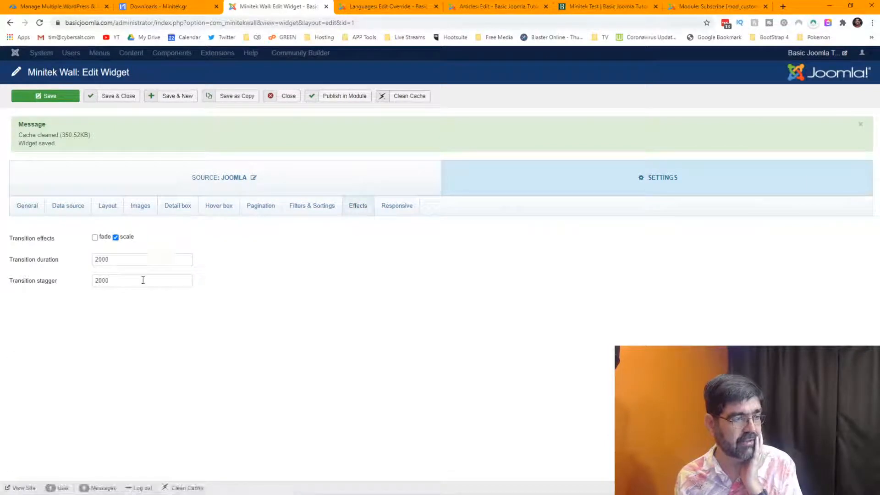
left_click_drag(143, 280, 50, 284)
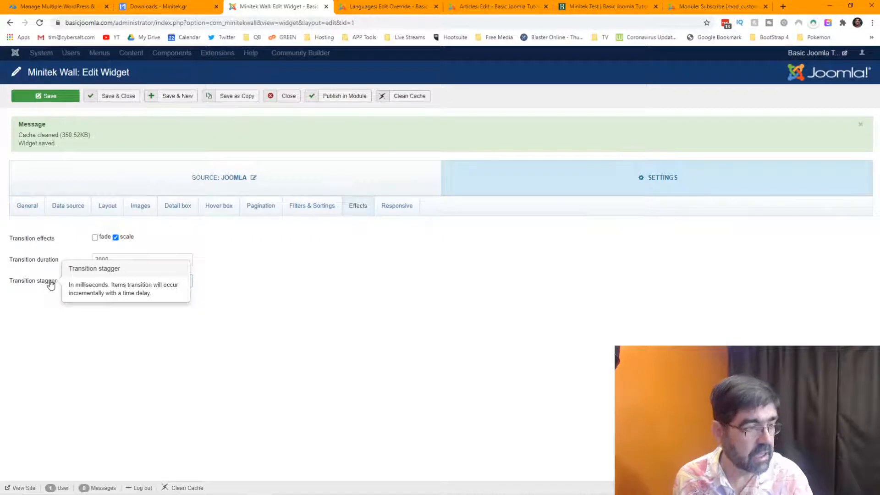
key("BackSpace")
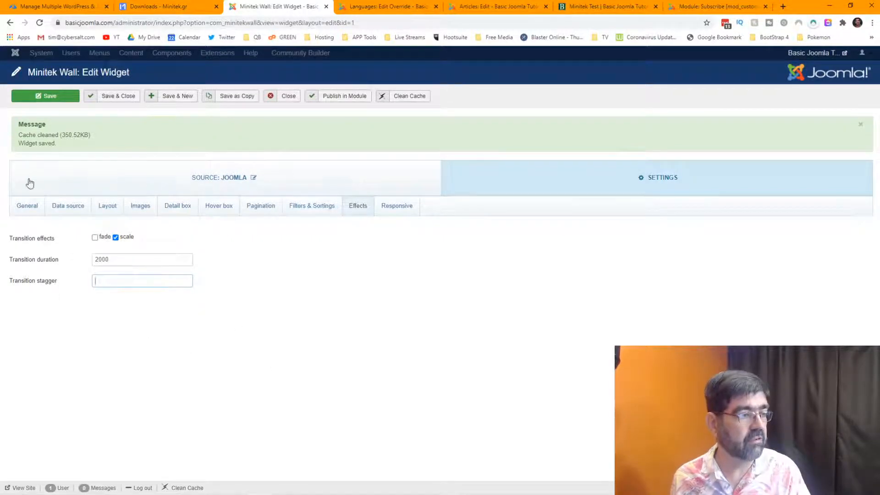
left_click(29, 96)
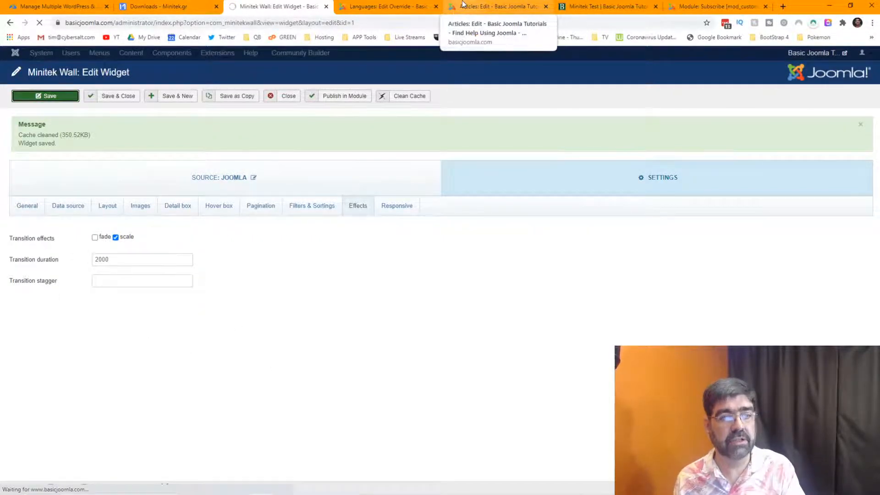
left_click(619, 10)
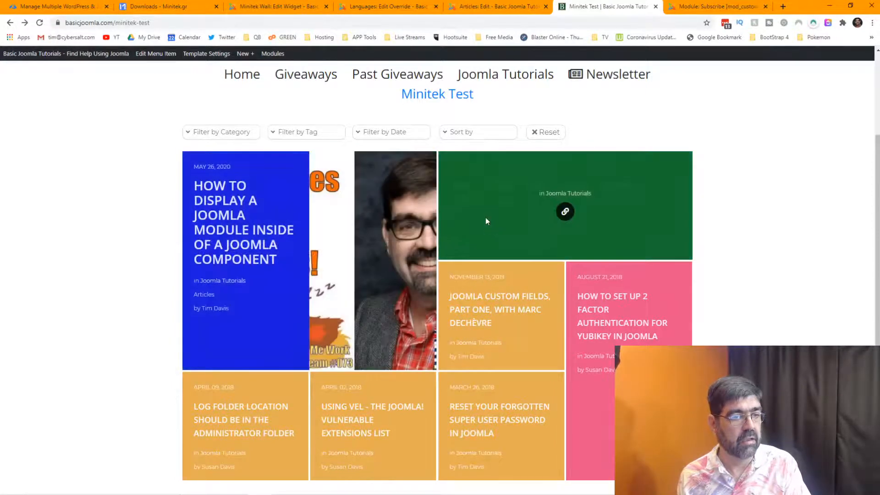
Reload the Minitek Test page from the address bar.
left_click(304, 21)
left_click(306, 20)
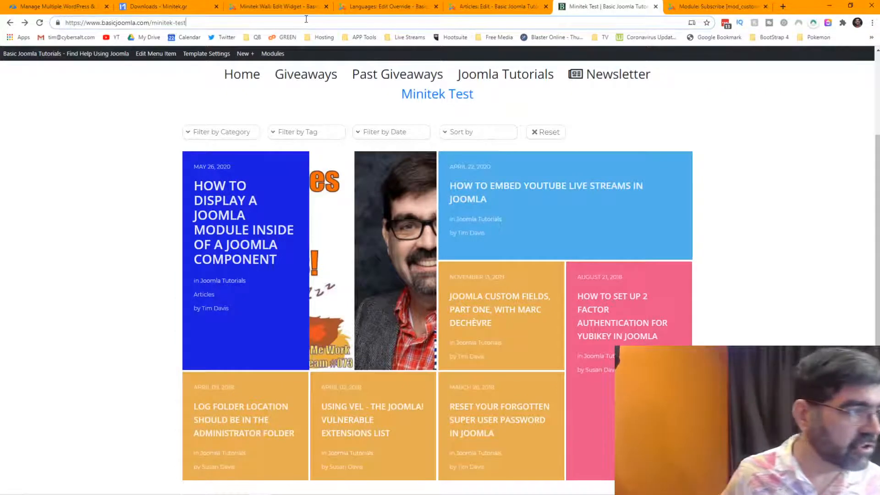
key("Return")
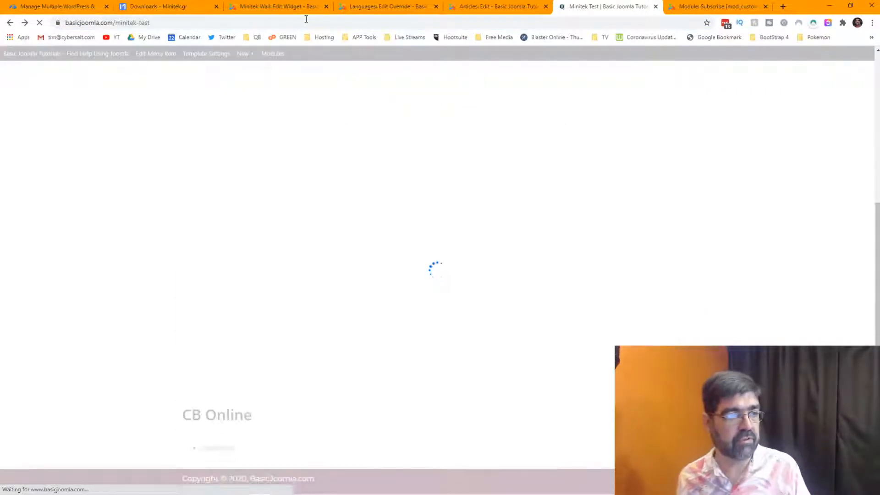
Copy the Minitek Test page URL for use in a private window.
left_click(307, 19)
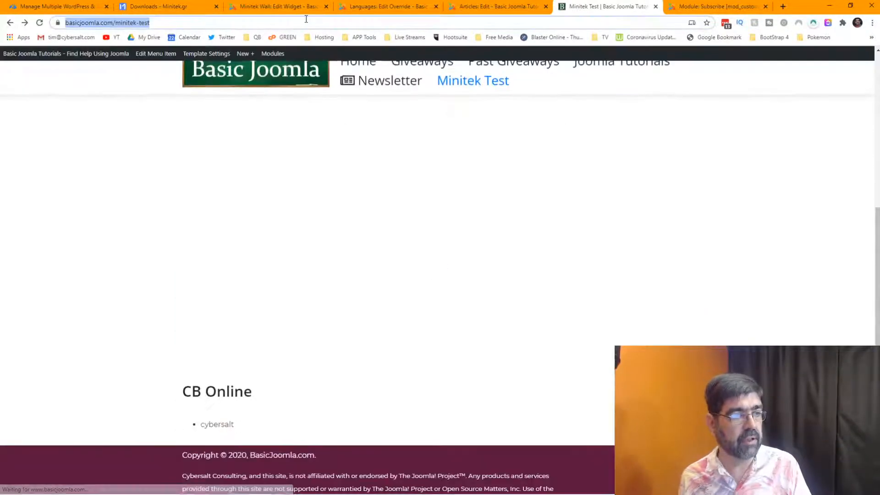
right_click(306, 19)
left_click(350, 84)
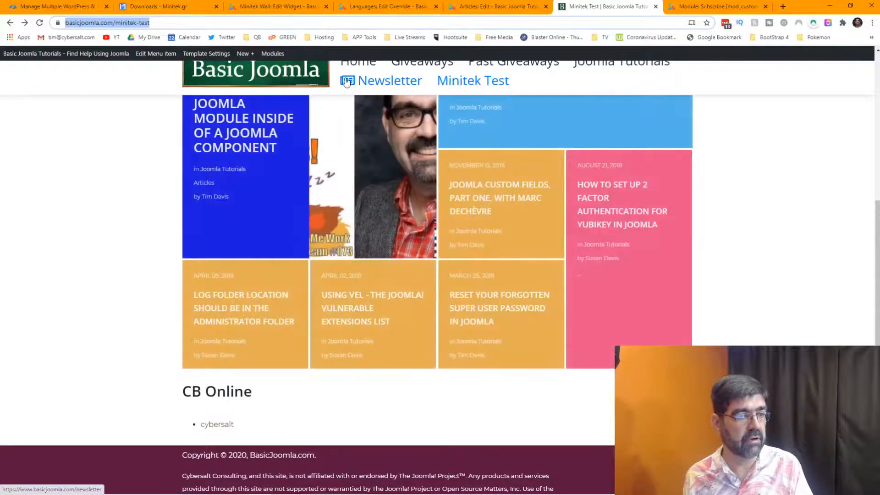
left_click(872, 25)
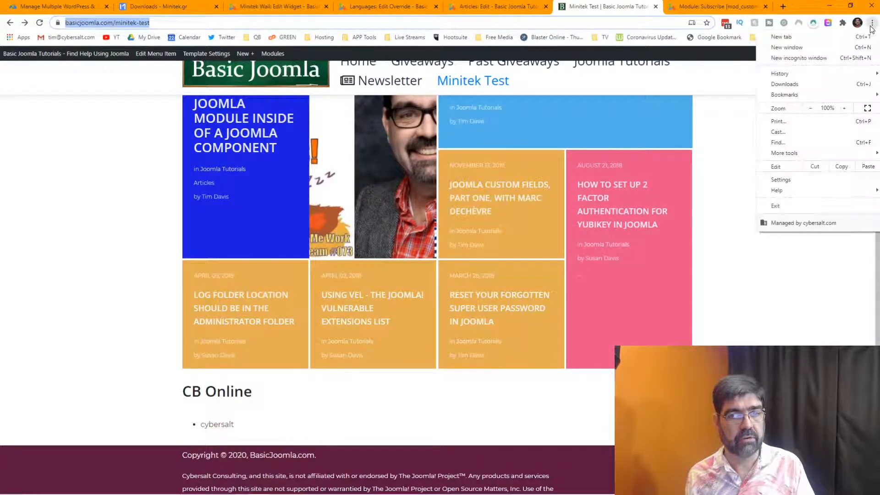
Load the copied Minitek Test URL in an incognito window and check the green tile hover summaries.
left_click(840, 57)
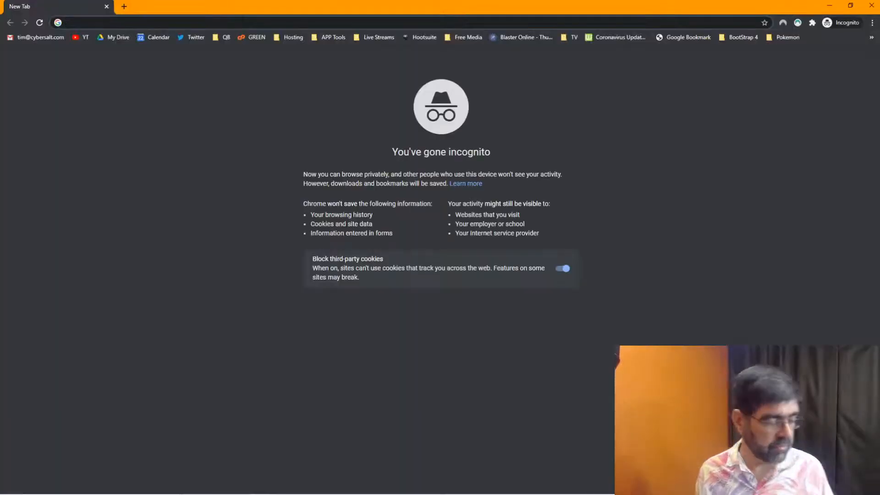
key("ctrl+v")
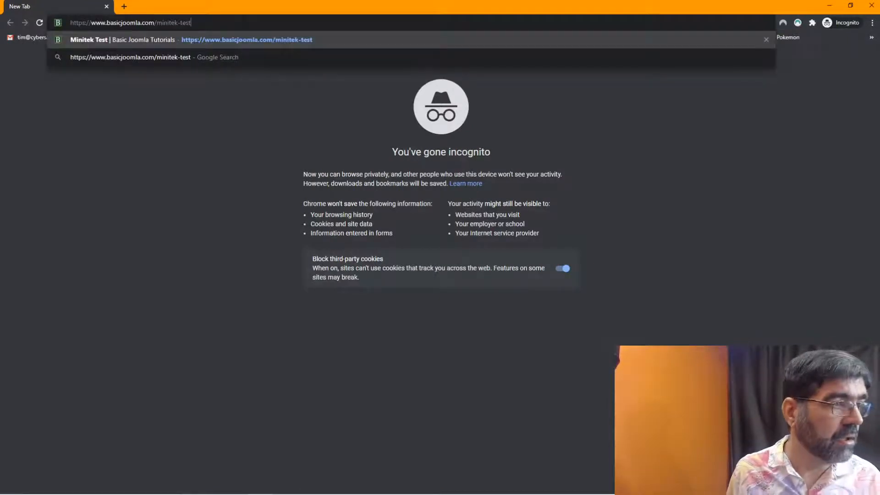
key("Return")
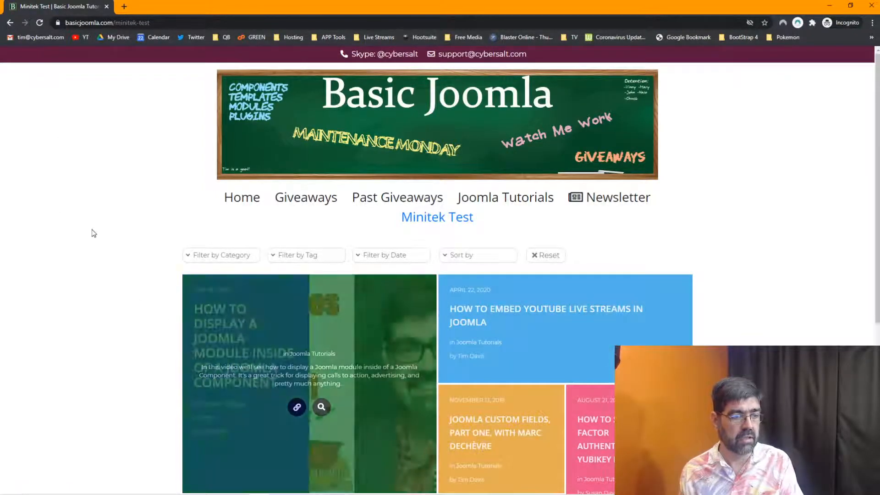
scroll(92, 231, "down", 3)
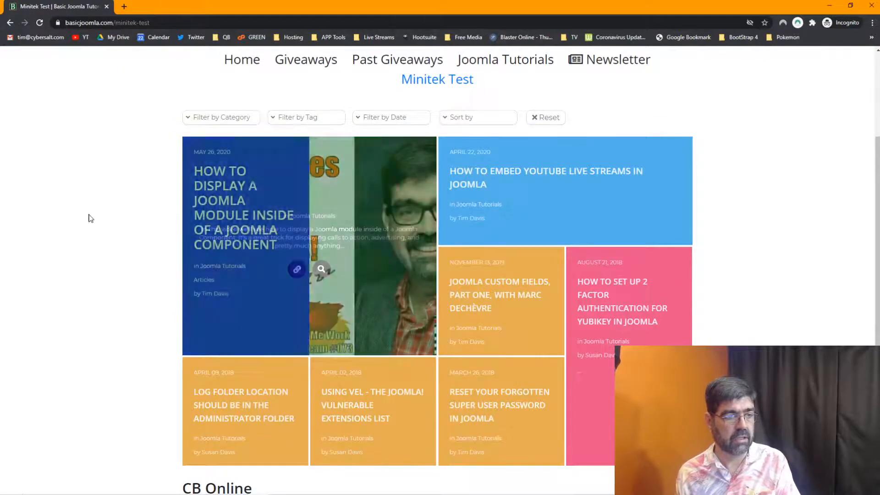
mouse_move(200, 232)
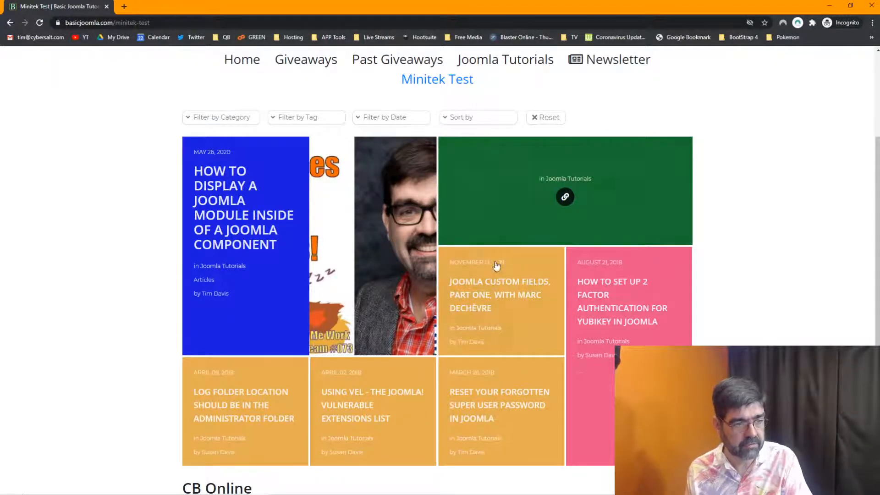
mouse_move(496, 270)
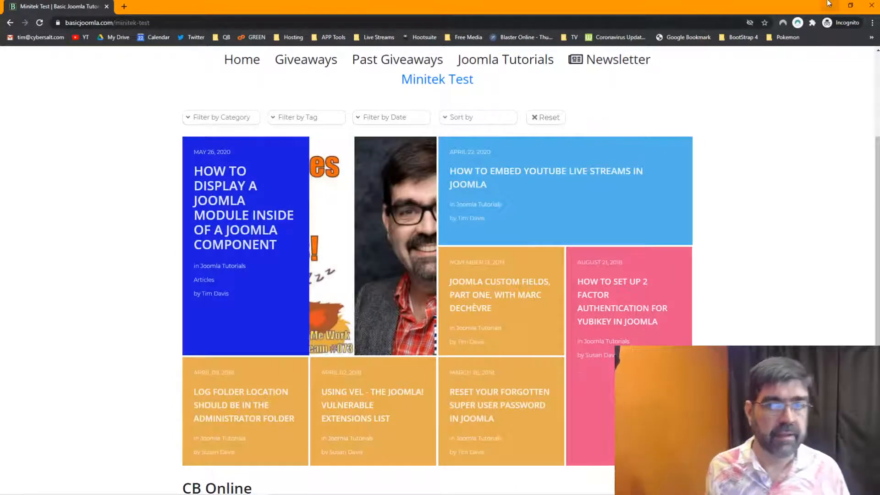
key("alt+Tab")
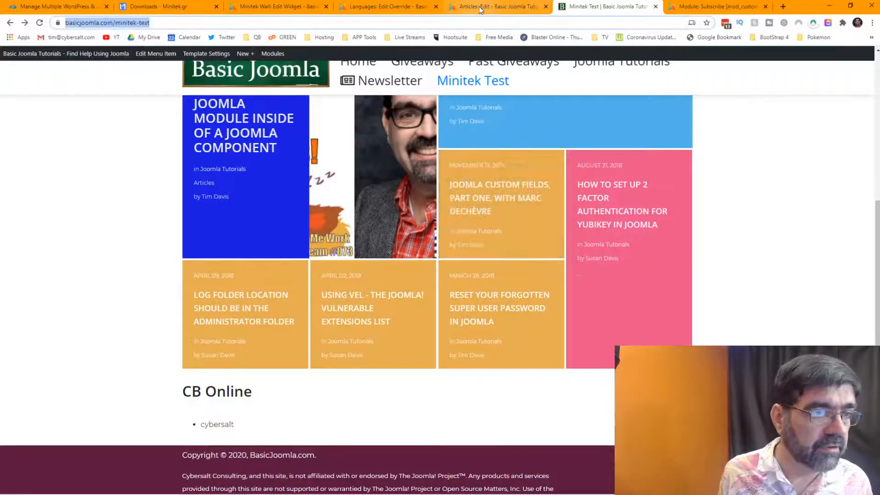
Set the wall's transition to fade only, with a transition duration of 200.
left_click(271, 6)
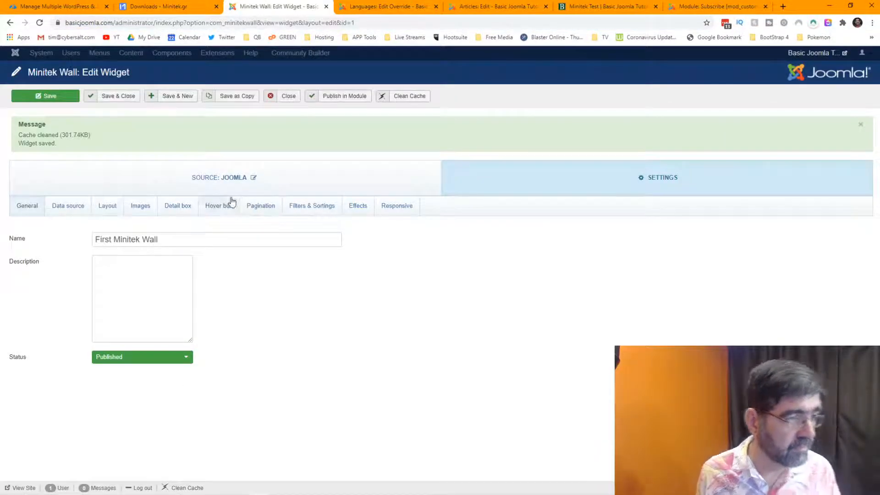
left_click(396, 210)
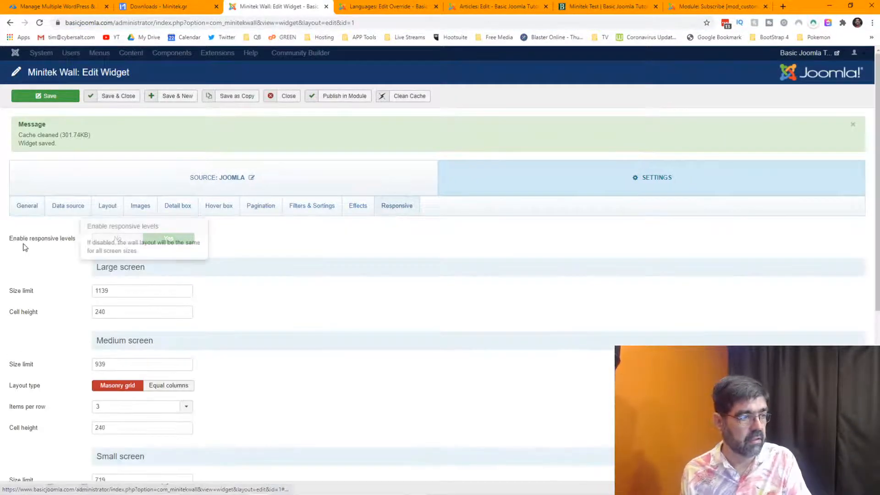
left_click(360, 210)
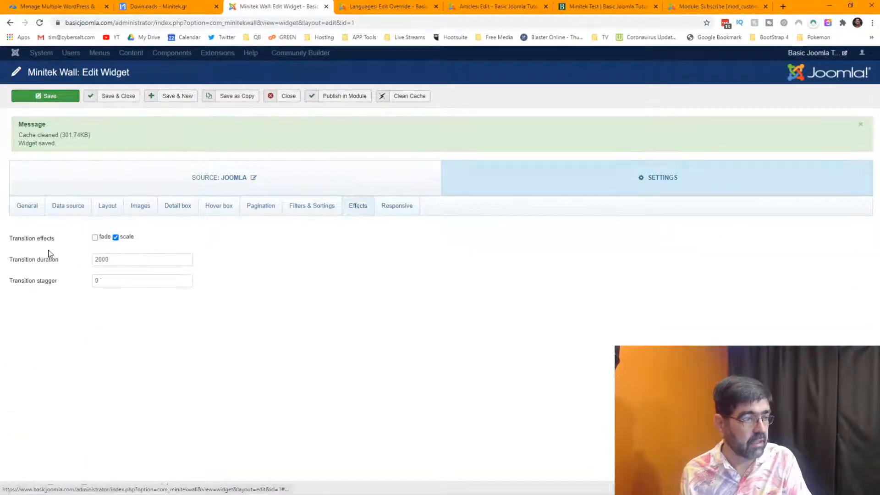
mouse_move(31, 246)
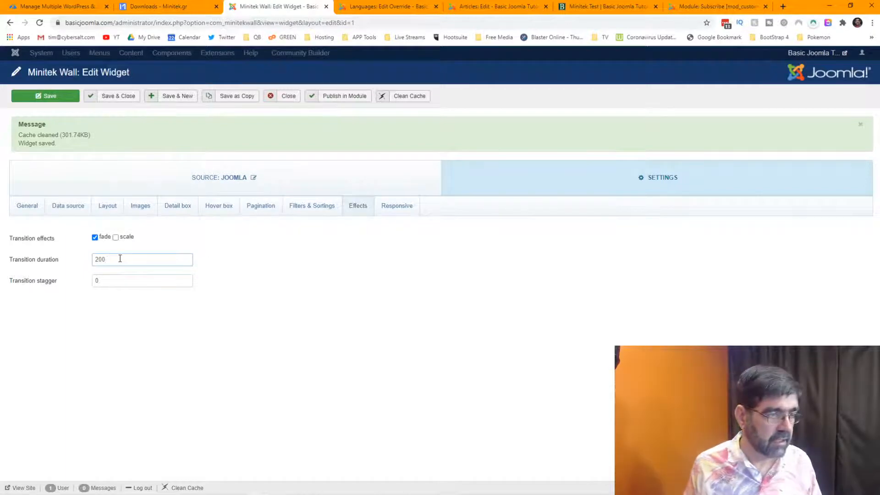
left_click(605, 6)
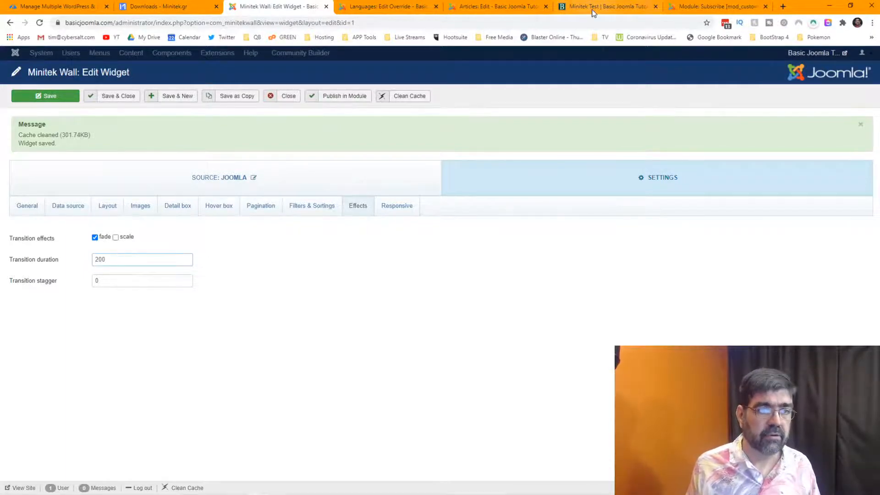
Follow the first tile's hover link to the 'How to Display a Joomla Module Inside of a Joomla Component' article.
scroll(246, 170, "up", 2)
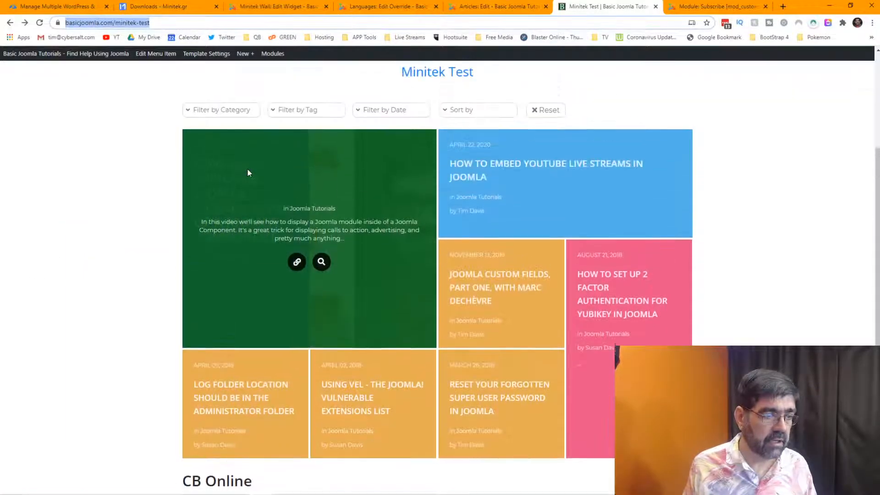
left_click(296, 265)
left_click(296, 265)
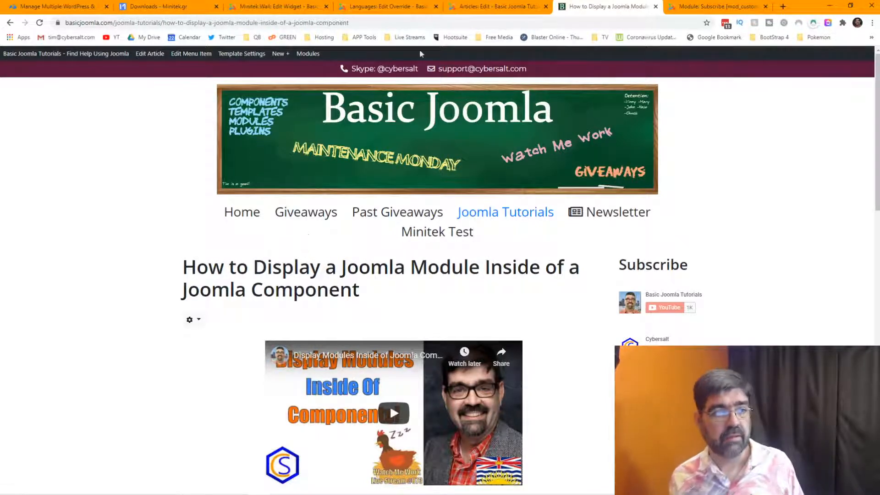
left_click(262, 9)
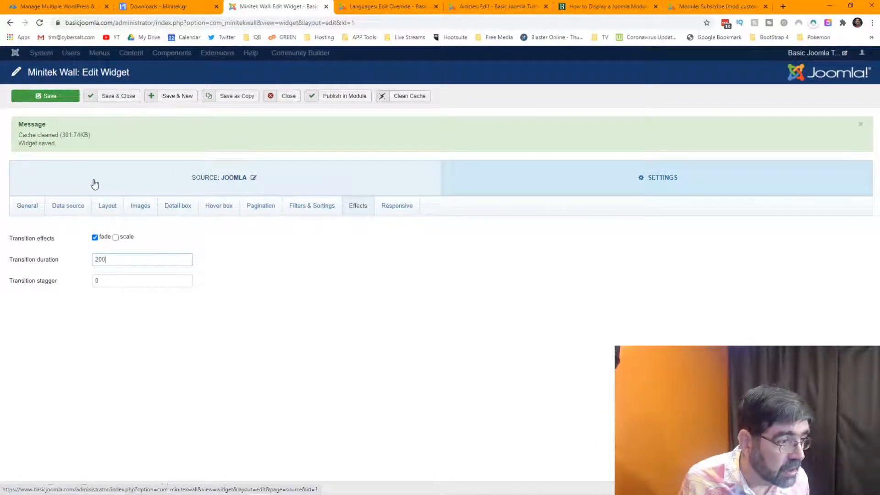
Review the Hover box effect dropdown options, then load the Minitek Test page from the site menu.
left_click(73, 212)
left_click(215, 209)
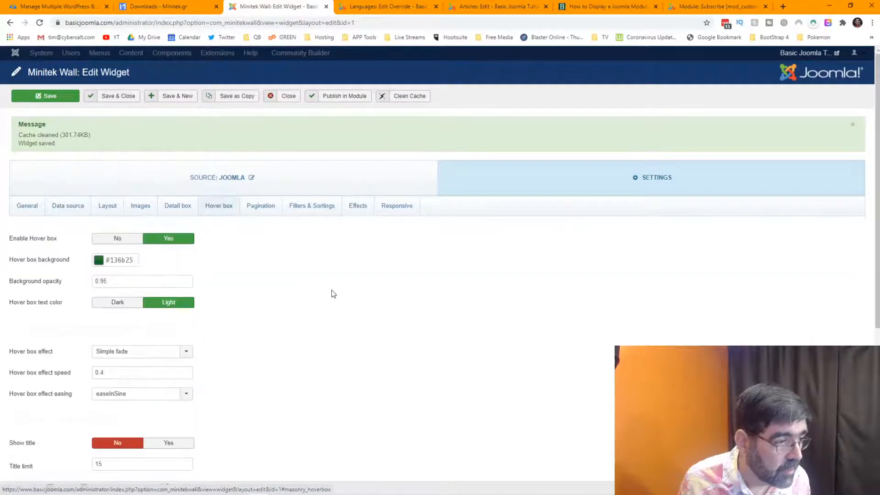
scroll(334, 292, "down", 1)
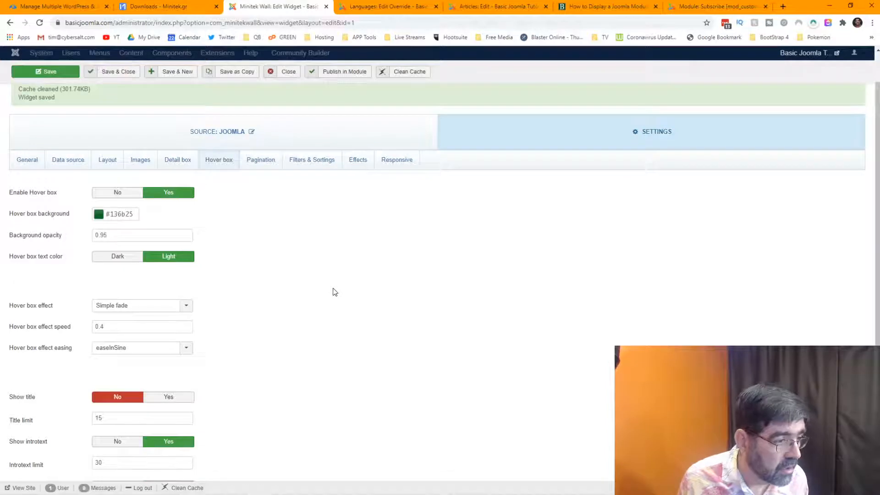
scroll(334, 292, "down", 1)
mouse_move(36, 285)
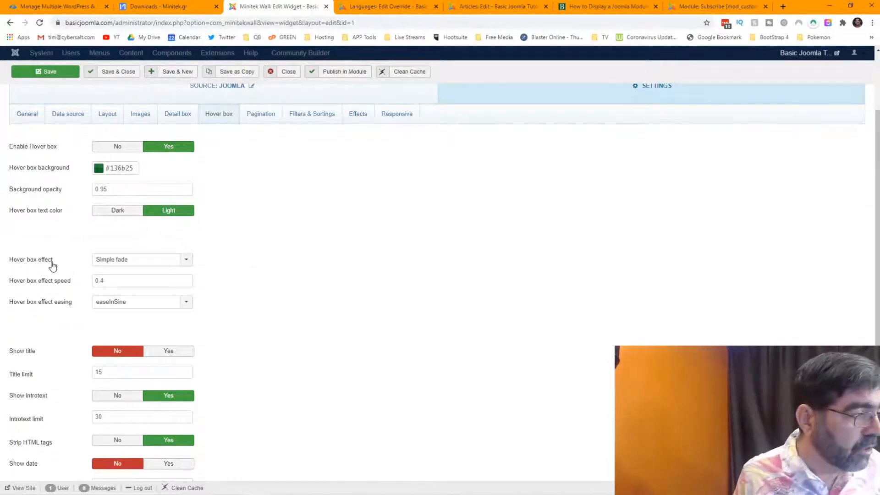
left_click(124, 260)
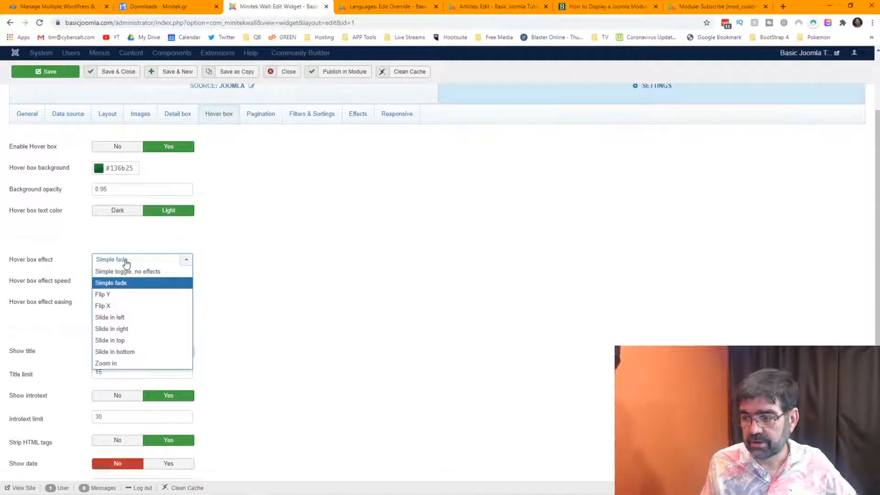
left_click(604, 7)
left_click(2, 47)
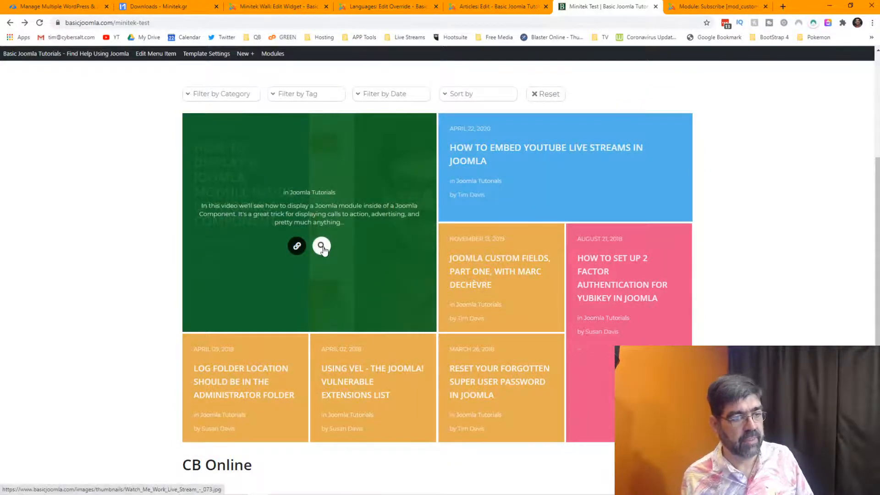
Enlarge the first tile's thumbnail, close it, and return to the tutorial article's edit screen.
left_click(324, 247)
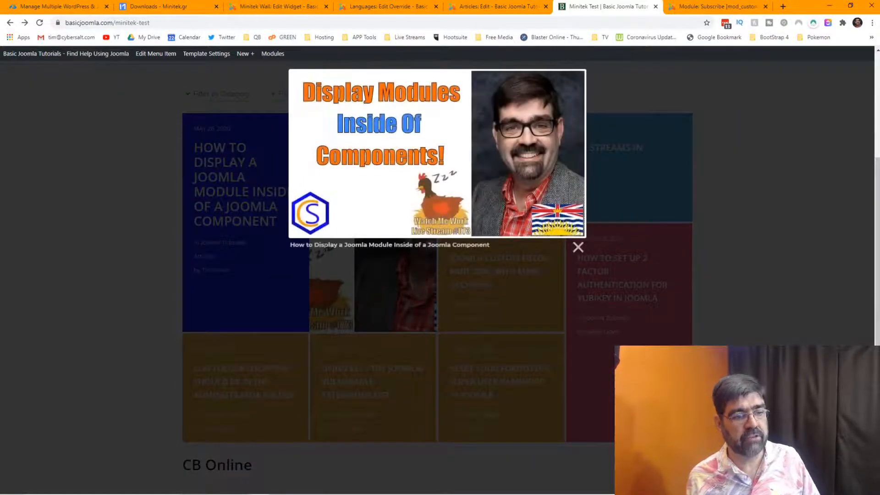
left_click(72, 241)
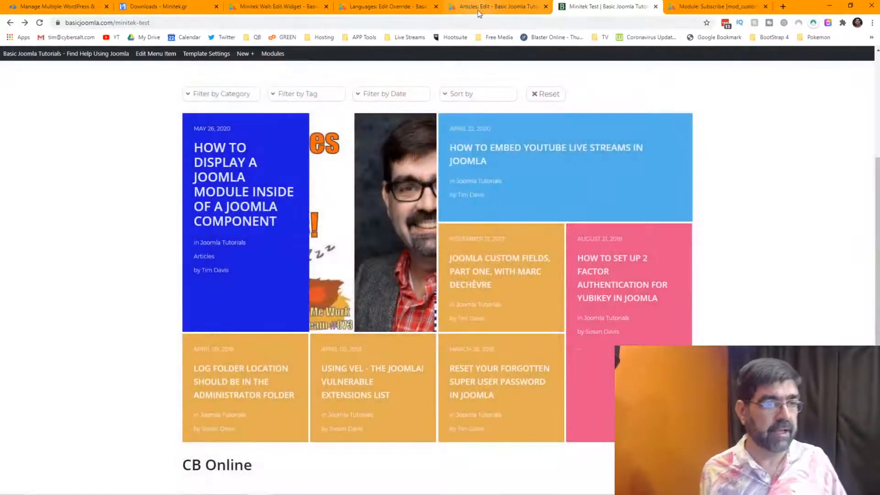
left_click(479, 9)
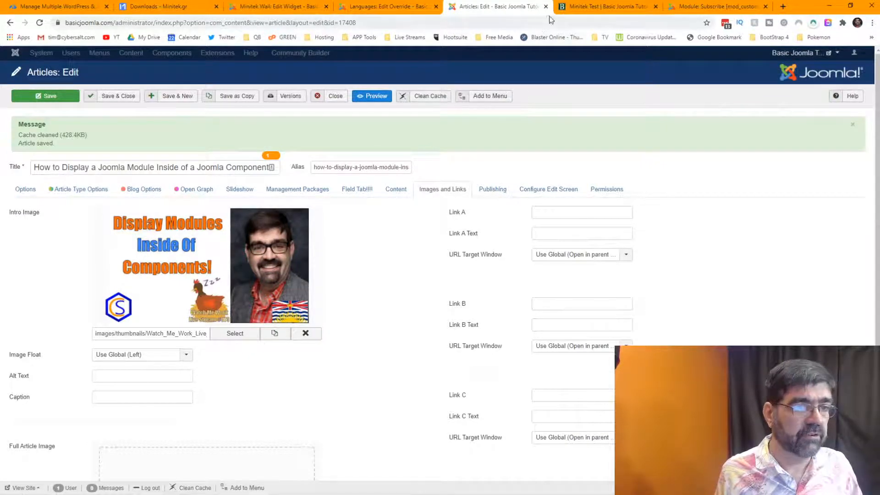
Change the Minitek Wall hover box effect speed from 0.4 to 3 and save the widget.
left_click(301, 11)
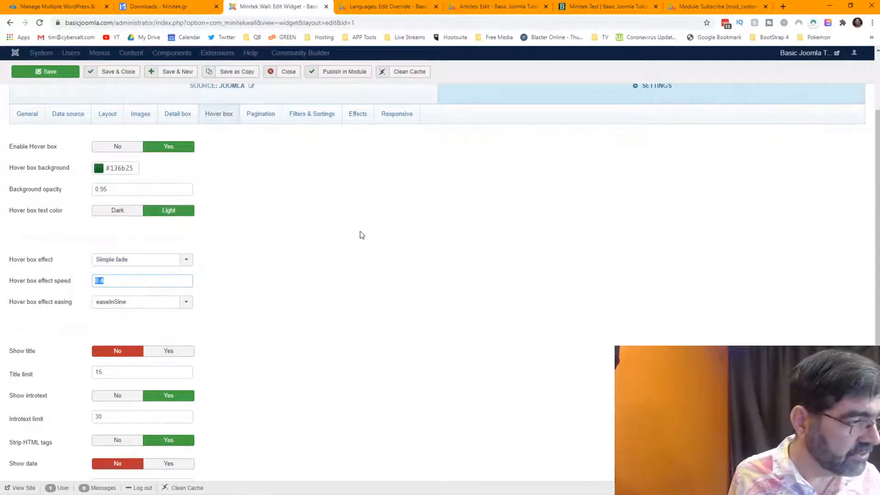
type("3")
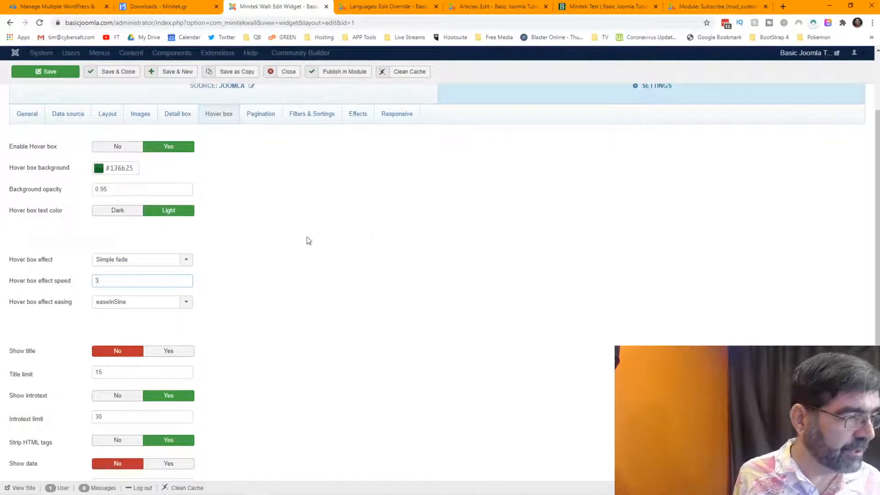
left_click(38, 74)
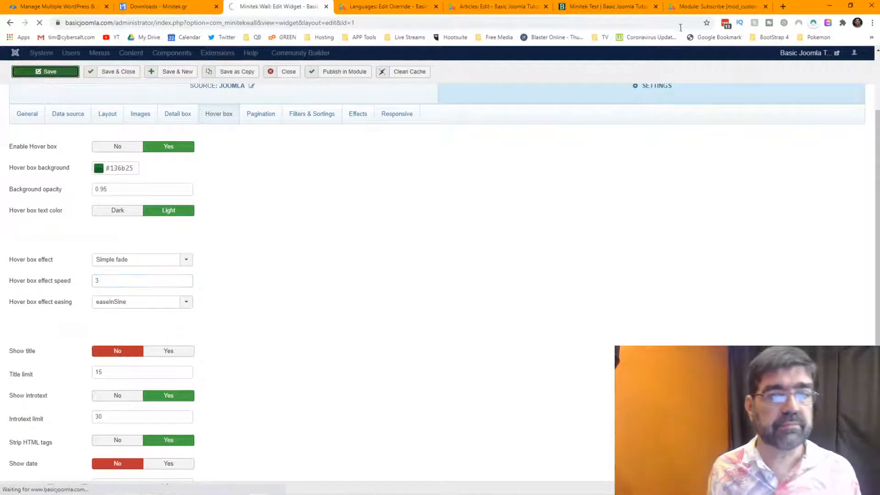
left_click(608, 7)
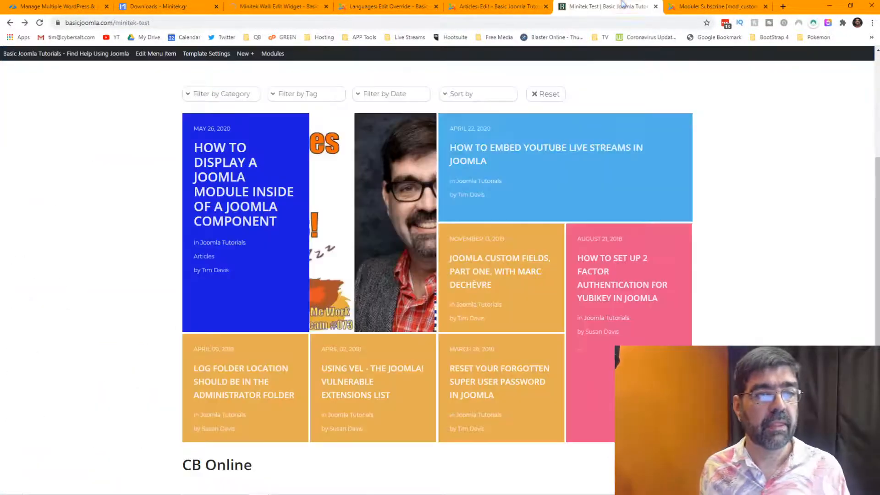
Reload the Minitek Test page to preview the slower green hover overlays on the tiles.
left_click(39, 22)
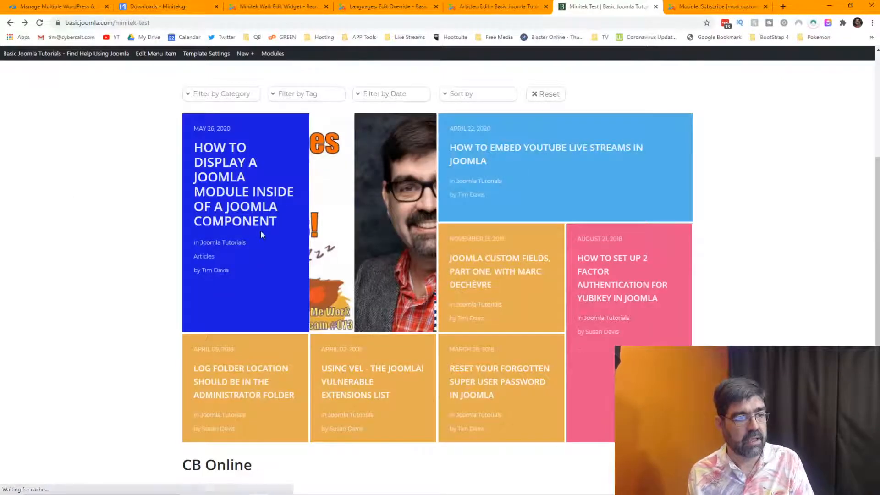
mouse_move(260, 230)
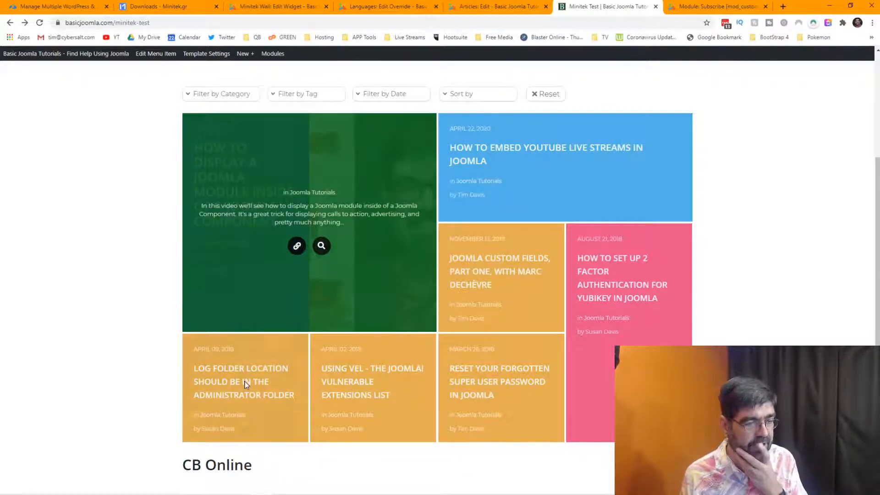
mouse_move(244, 381)
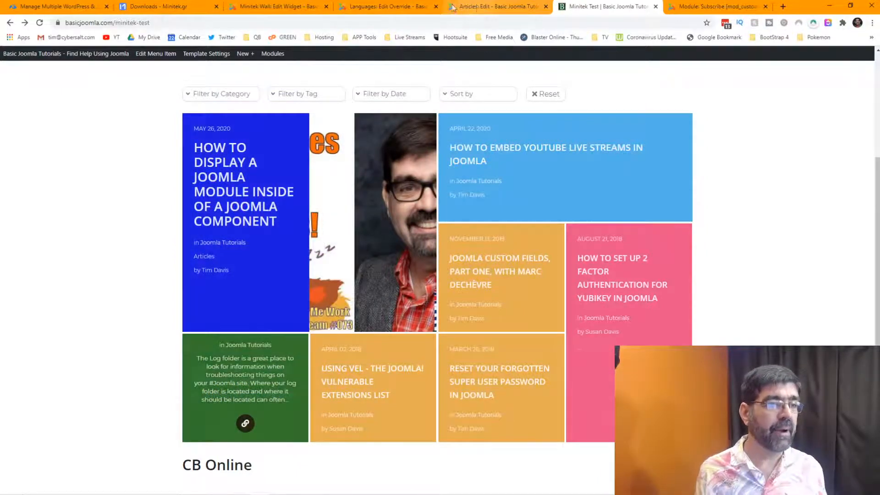
left_click(400, 6)
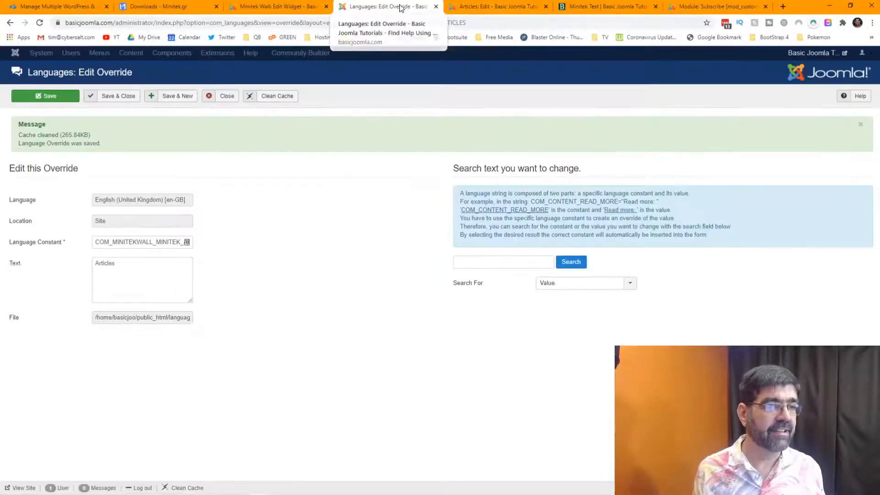
Set hover box effect speed to 1.2 and effect to Slide in left, then save the widget.
left_click(279, 6)
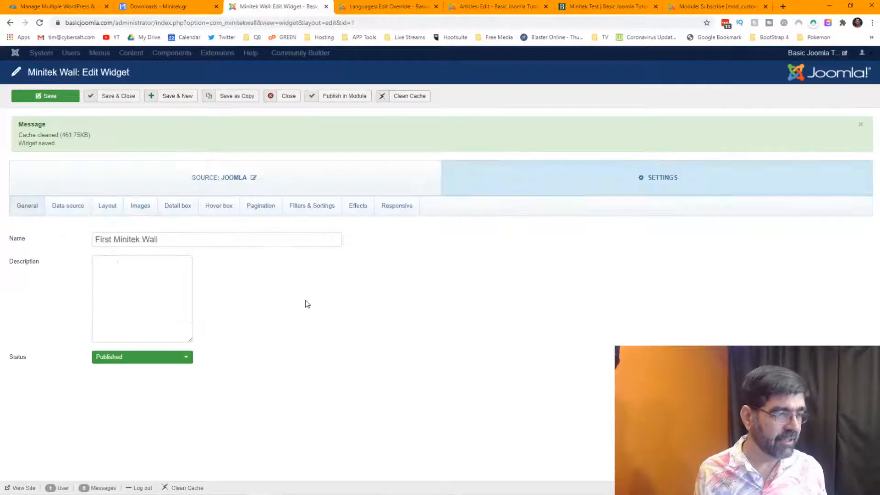
left_click(228, 212)
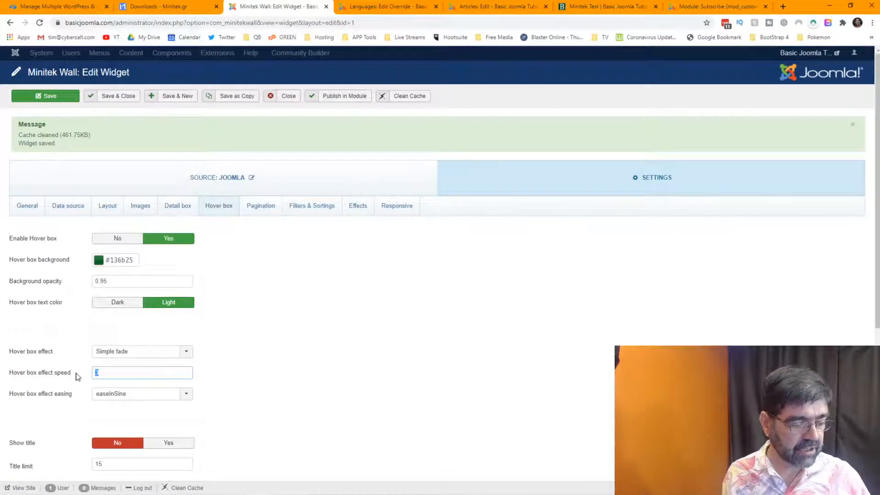
type("1.2")
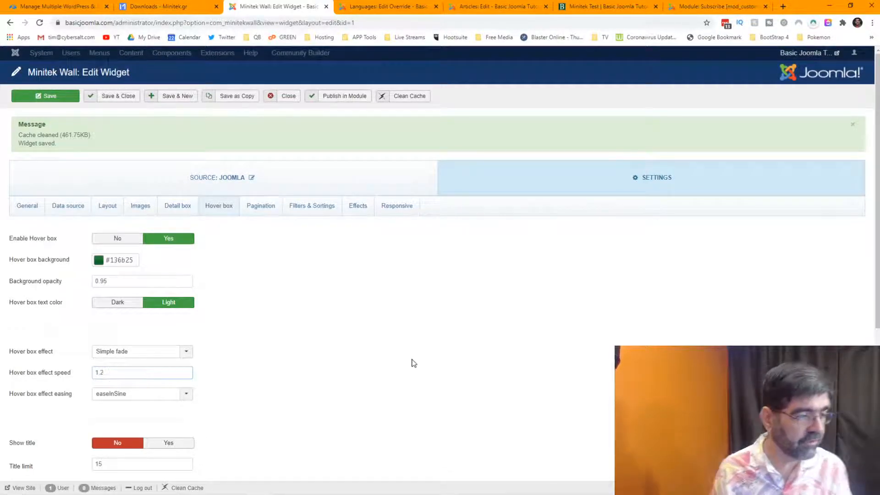
mouse_move(50, 401)
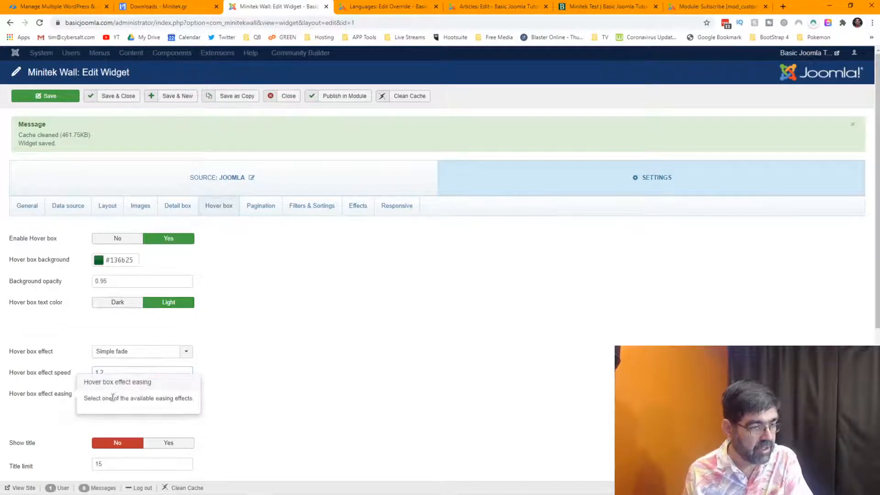
left_click(186, 395)
scroll(328, 338, "down", 3)
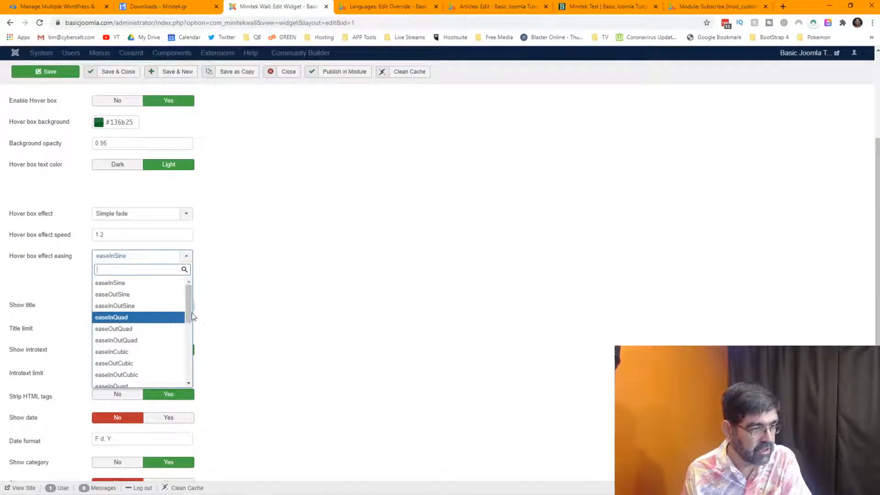
left_click(305, 292)
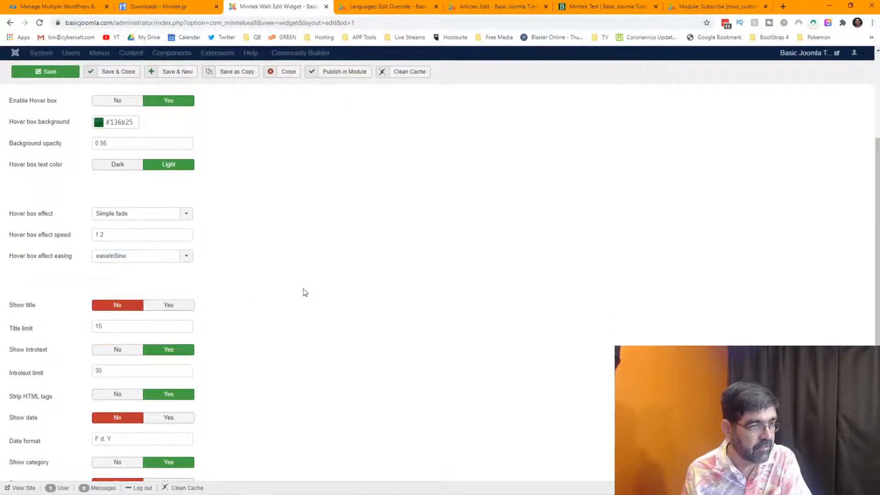
left_click(192, 215)
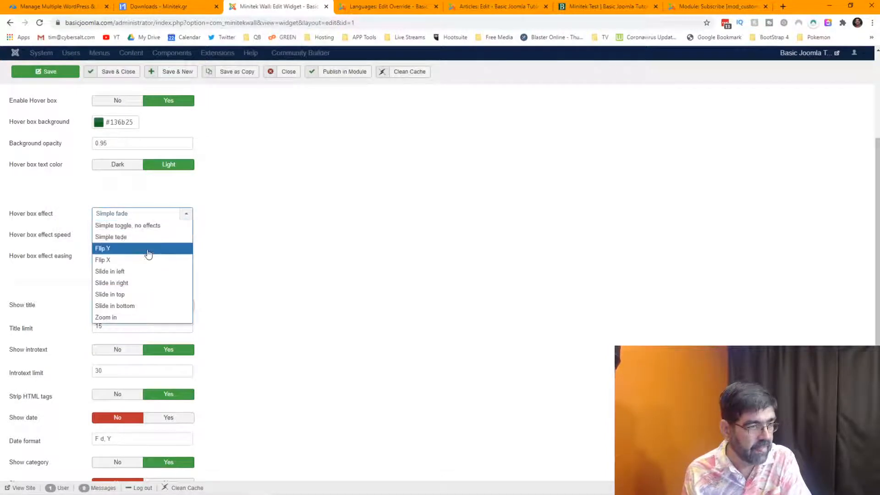
left_click(147, 271)
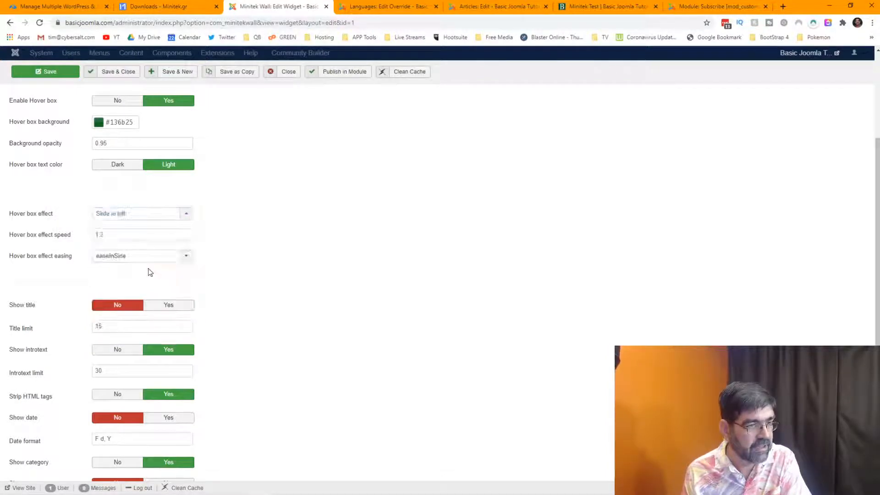
left_click(45, 71)
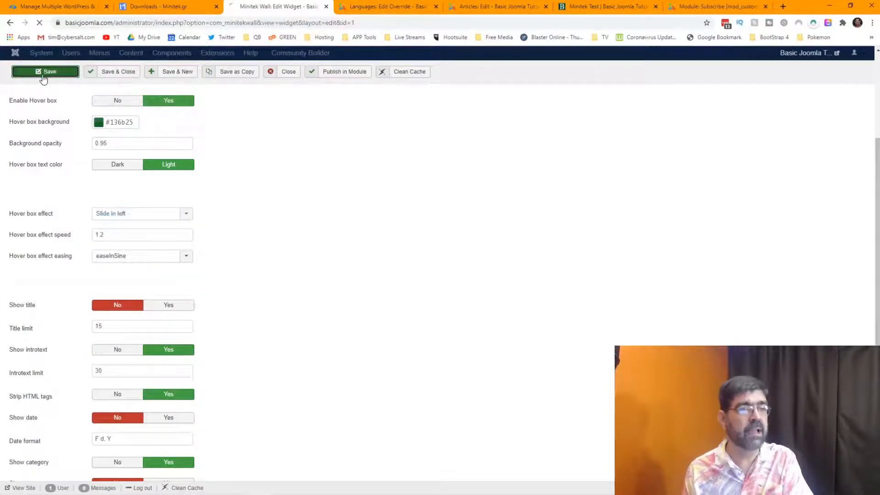
Reload the Minitek Test page to preview the Slide in left overlay.
left_click(599, 10)
left_click(40, 23)
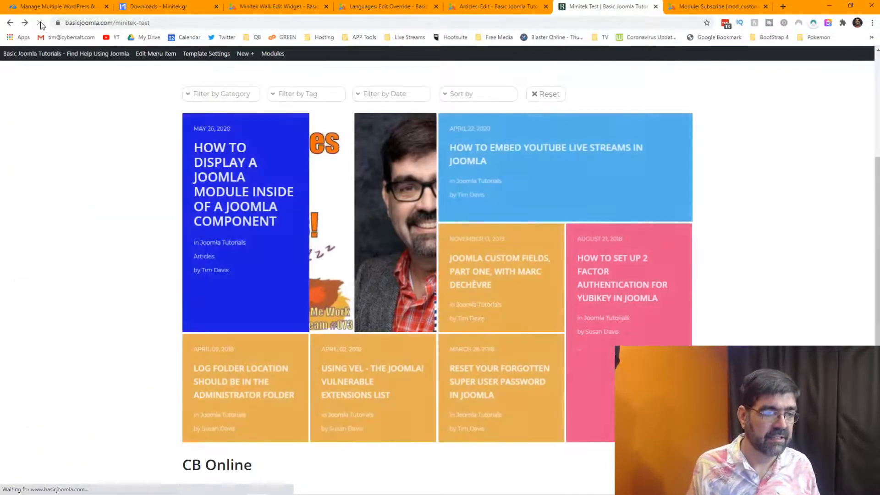
mouse_move(230, 218)
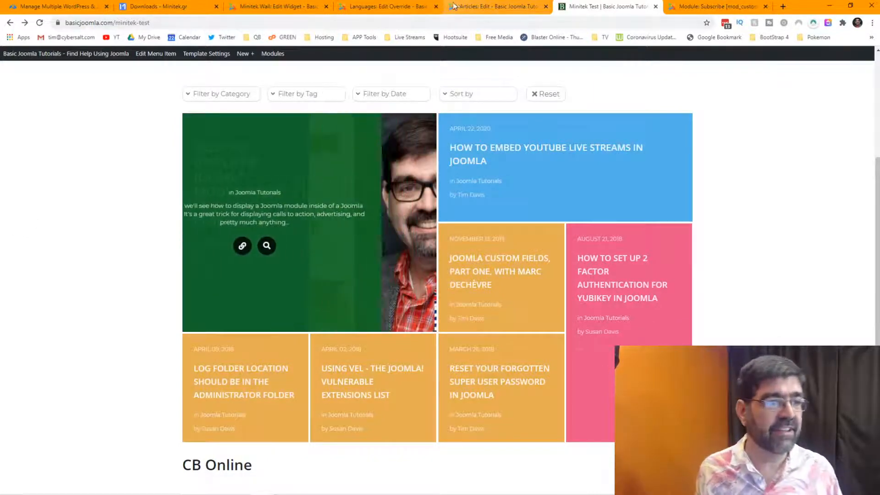
left_click(277, 8)
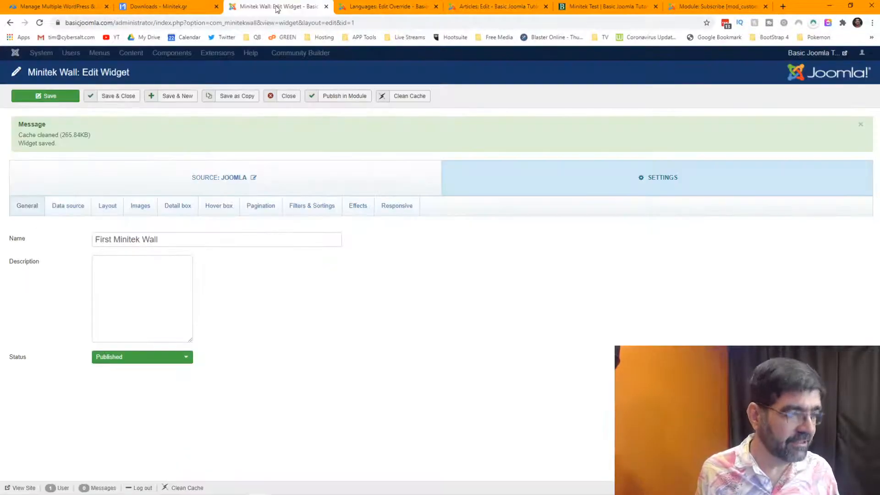
Save the widget with hover box effect speed 9 and preview it on the reloaded Minitek Test page.
left_click(221, 205)
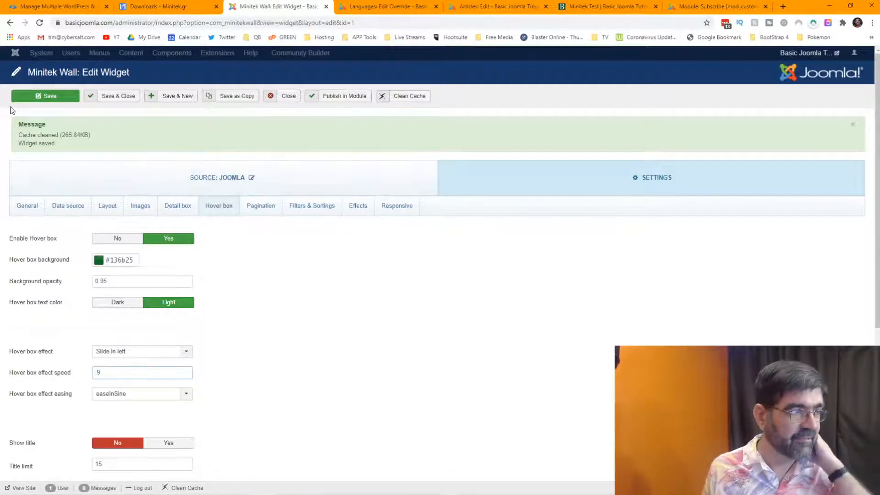
left_click(38, 97)
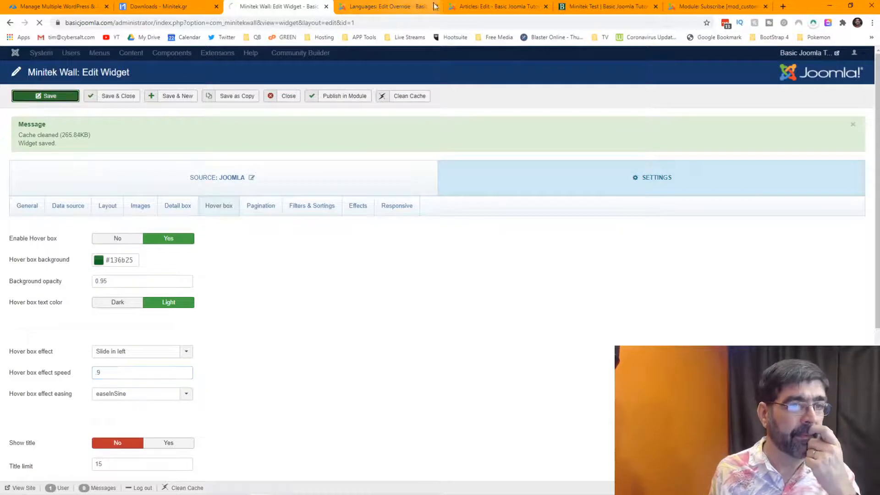
left_click(584, 8)
left_click(38, 23)
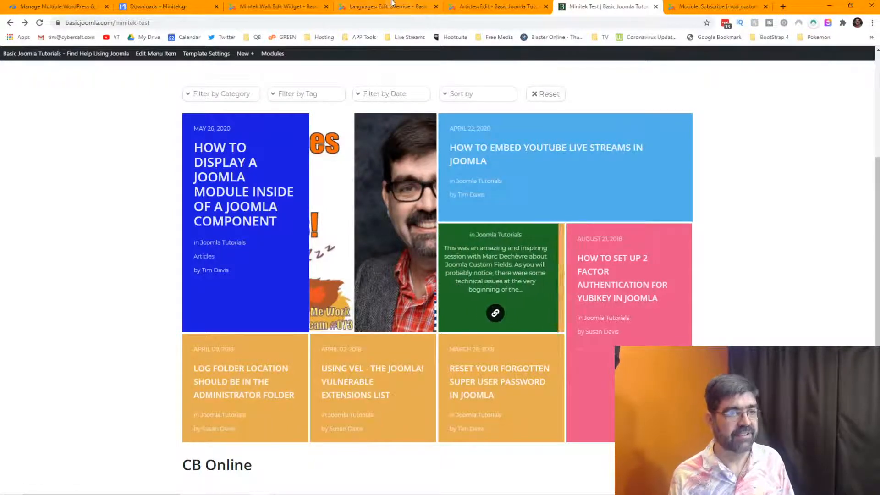
left_click(279, 6)
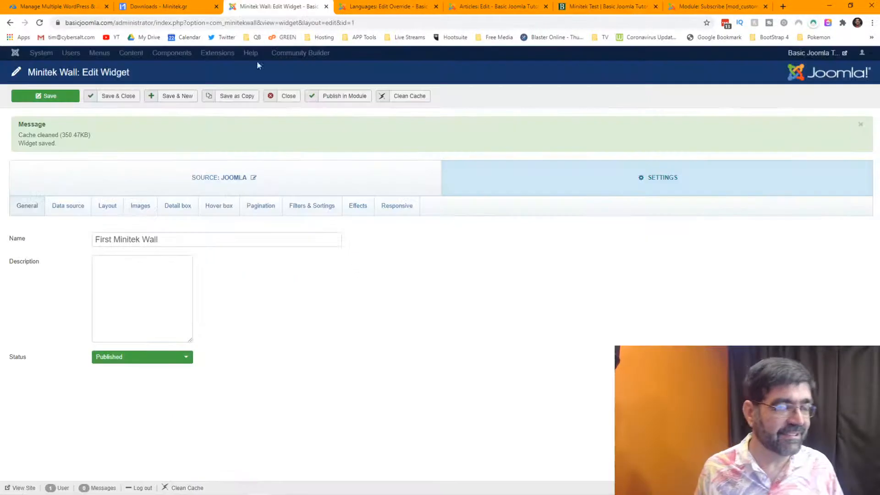
Switch the hover box effect from Slide in left to Flip Y and save the widget.
left_click(223, 212)
scroll(239, 222, "down", 2)
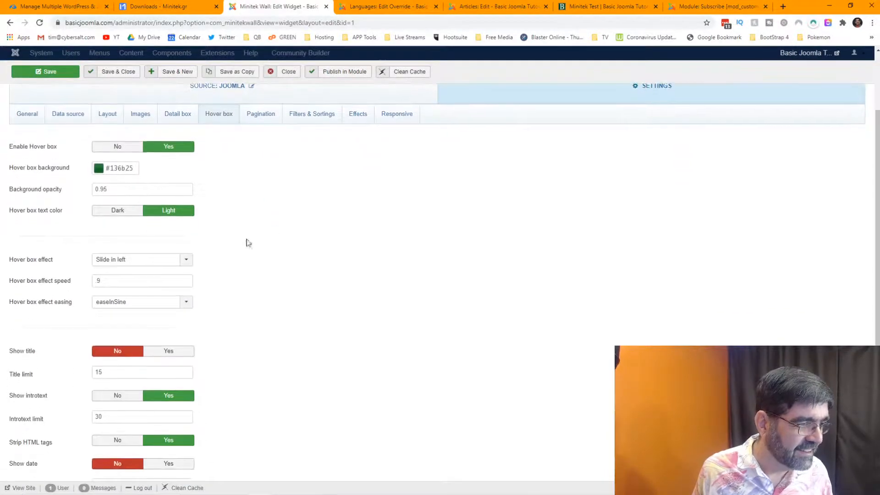
left_click(174, 264)
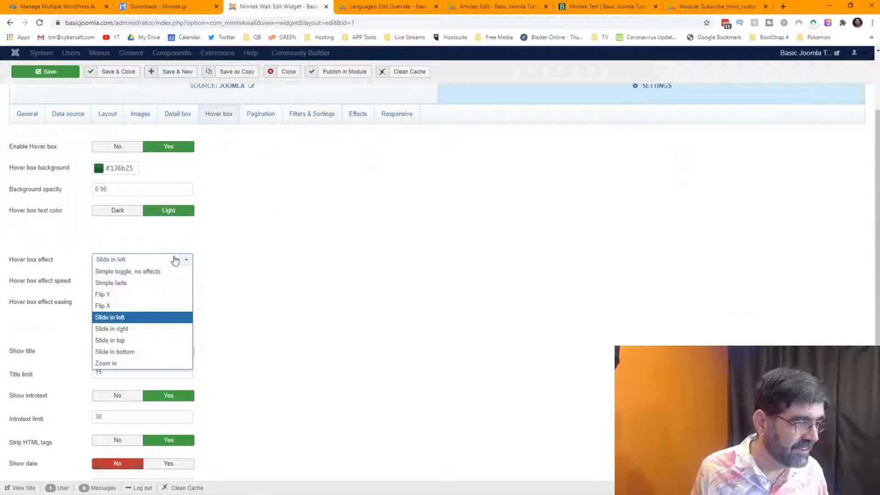
left_click(161, 294)
left_click(47, 73)
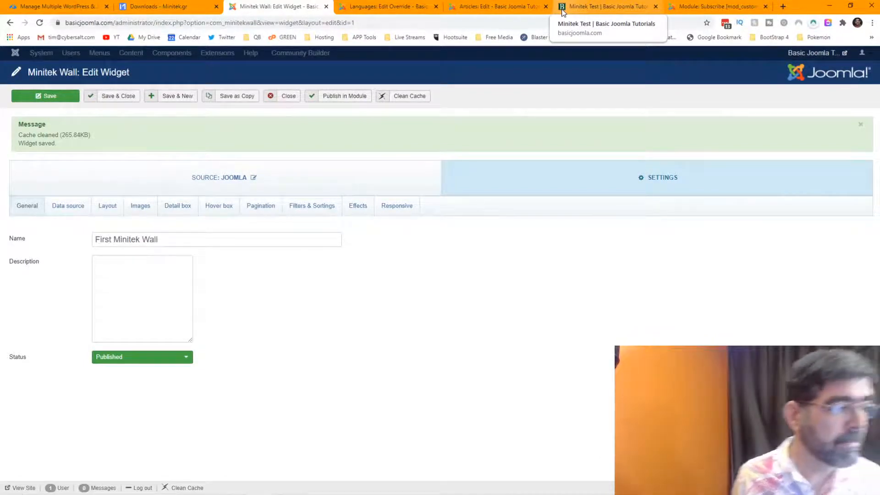
Reload the Minitek Test page and preview the Flip Y green hover boxes on several tiles.
left_click(563, 10)
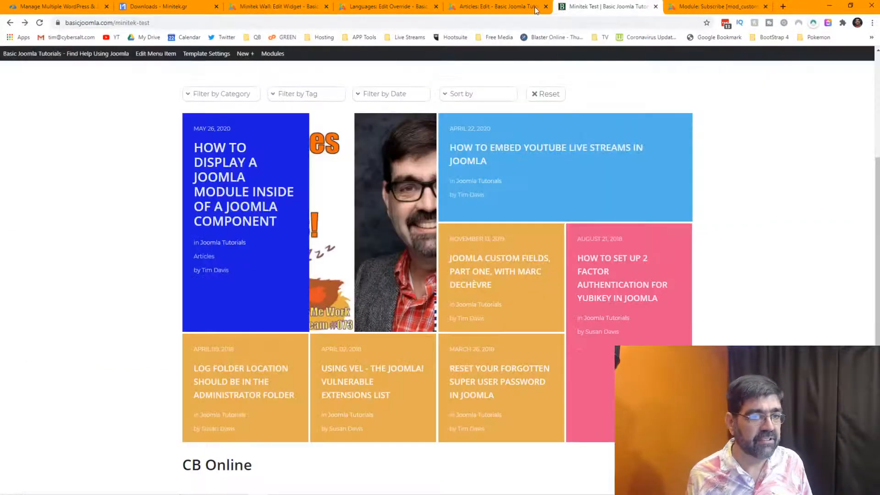
left_click(37, 24)
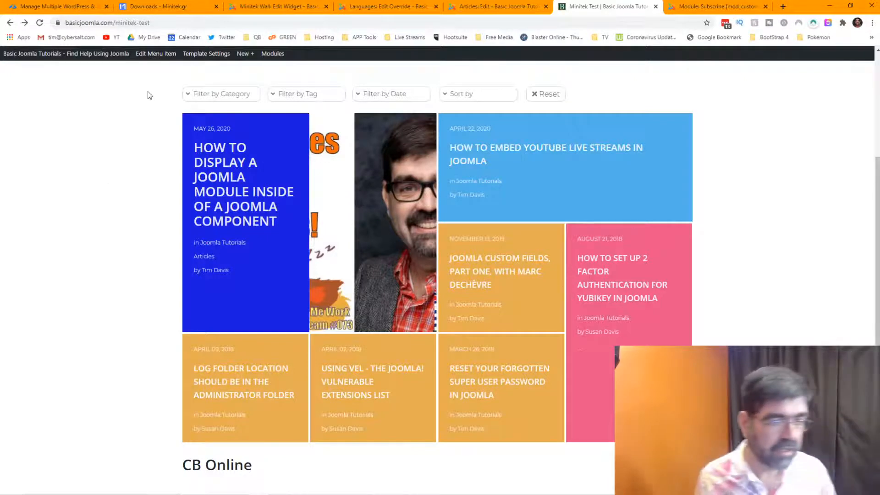
mouse_move(194, 193)
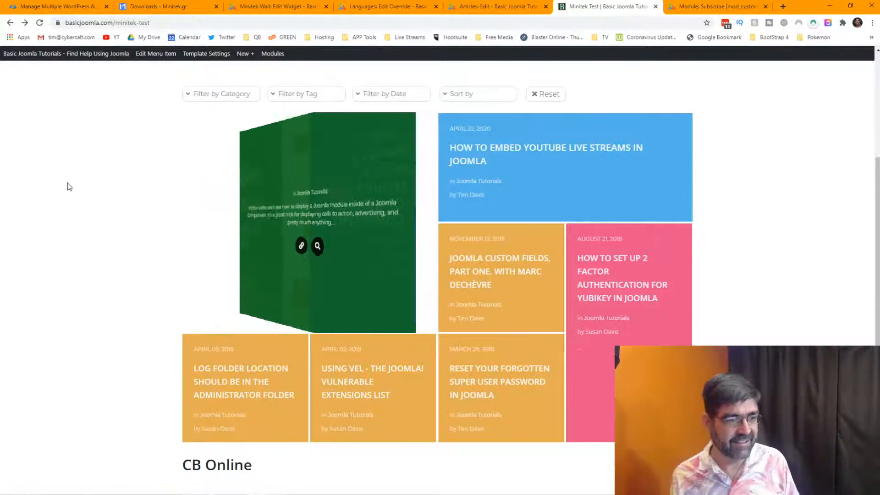
mouse_move(210, 386)
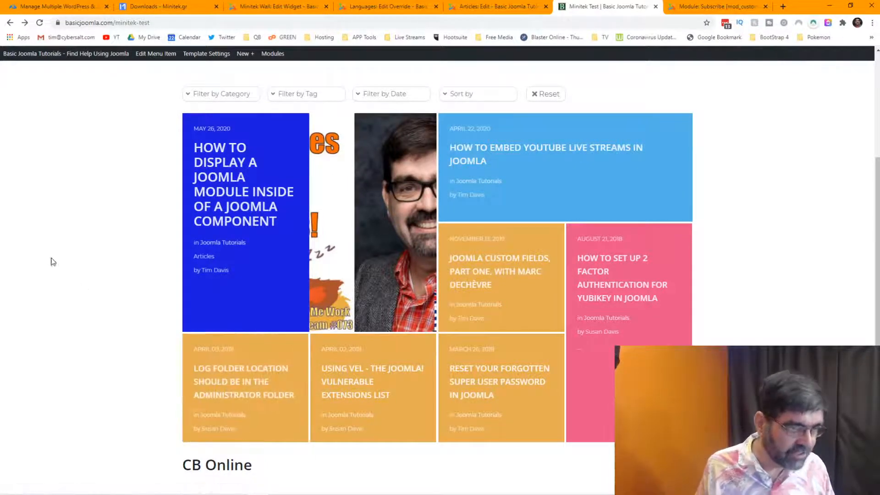
mouse_move(221, 252)
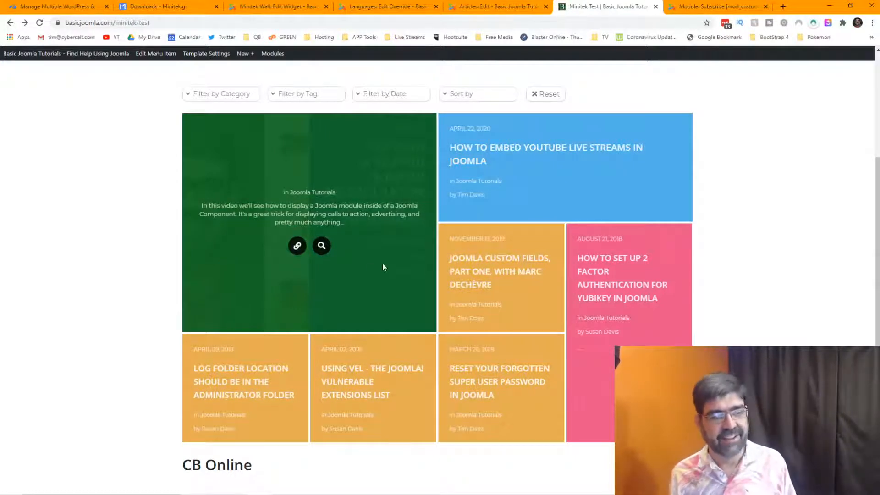
mouse_move(440, 269)
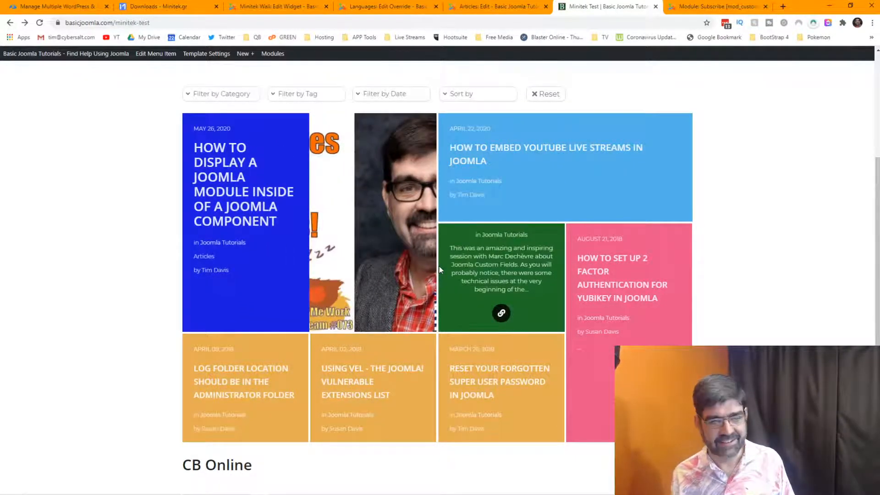
mouse_move(376, 265)
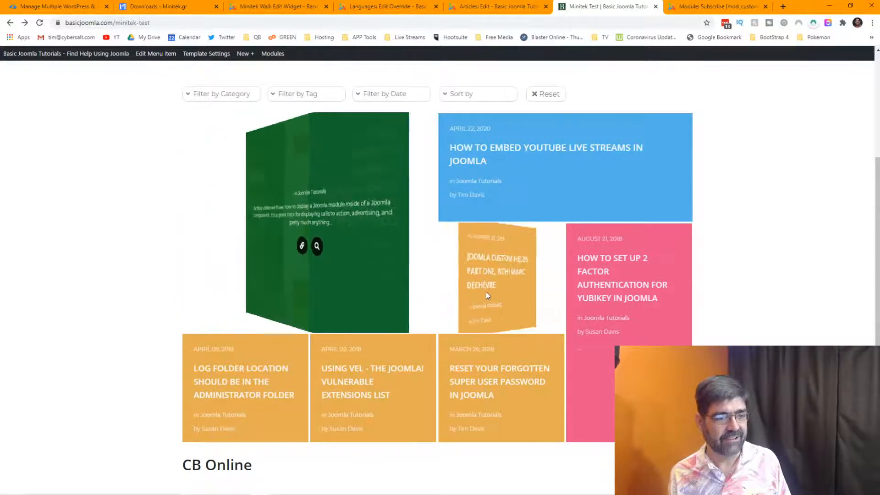
mouse_move(487, 296)
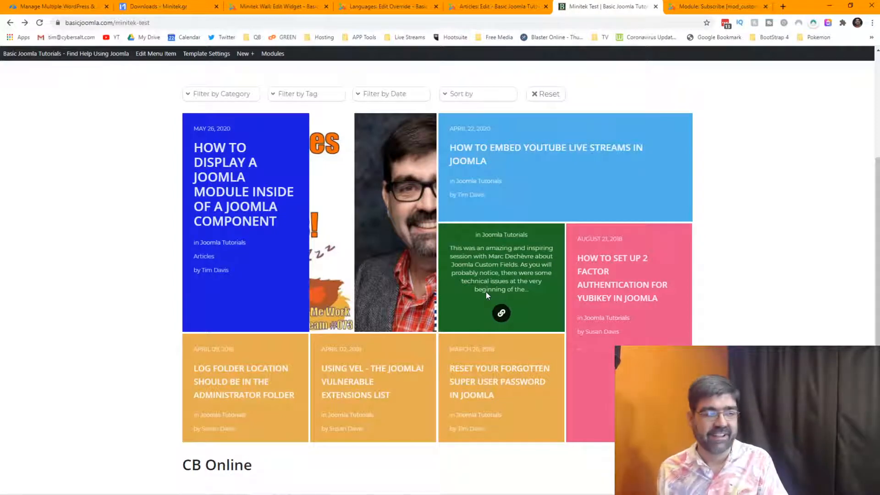
In the widget's Hover box settings, choose the Zoom in effect with easeInOutQuad easing and save.
left_click(392, 7)
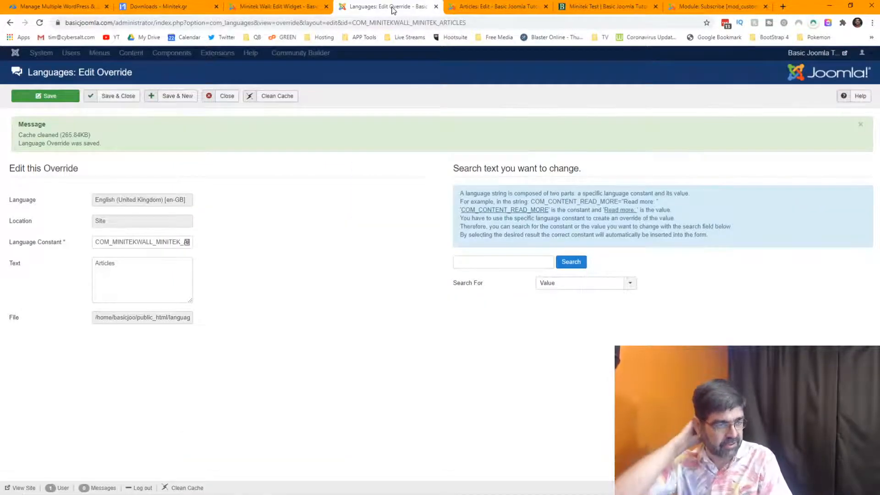
left_click(279, 7)
left_click(212, 204)
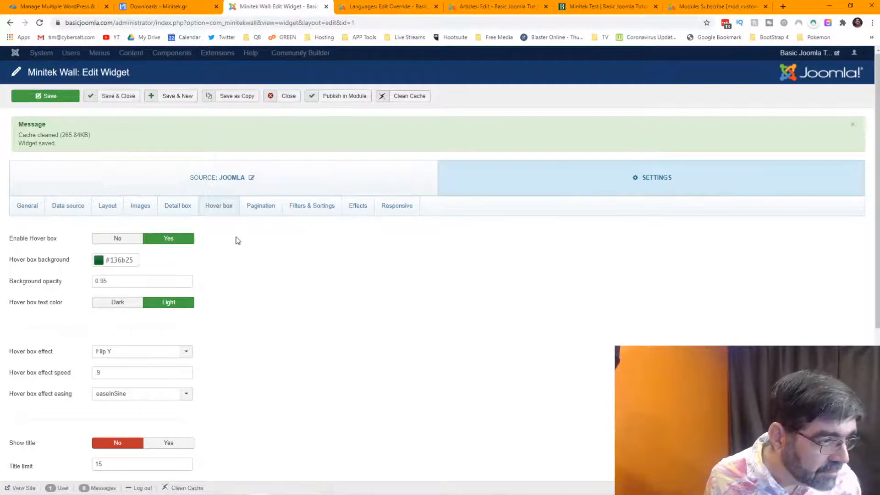
scroll(230, 247, "down", 3)
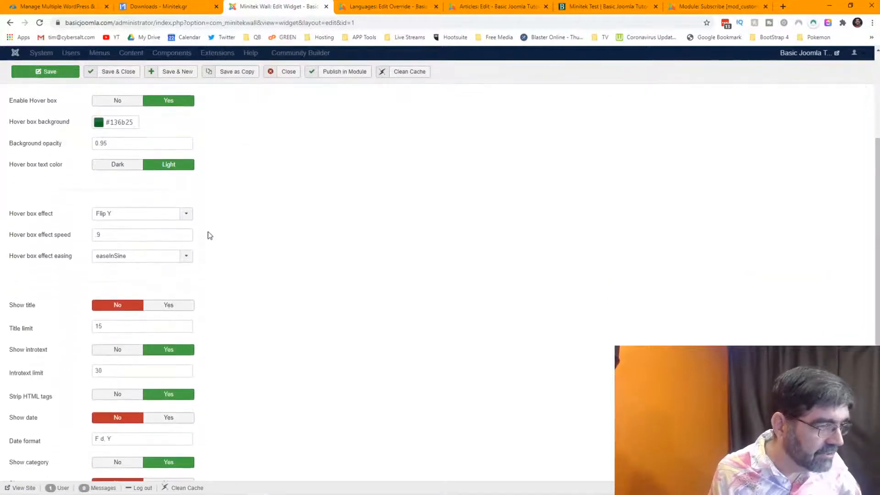
left_click(186, 214)
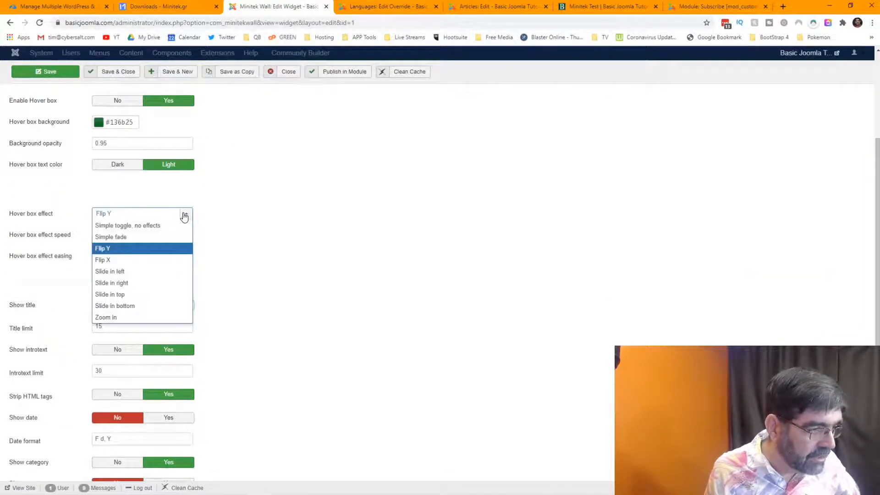
left_click(138, 317)
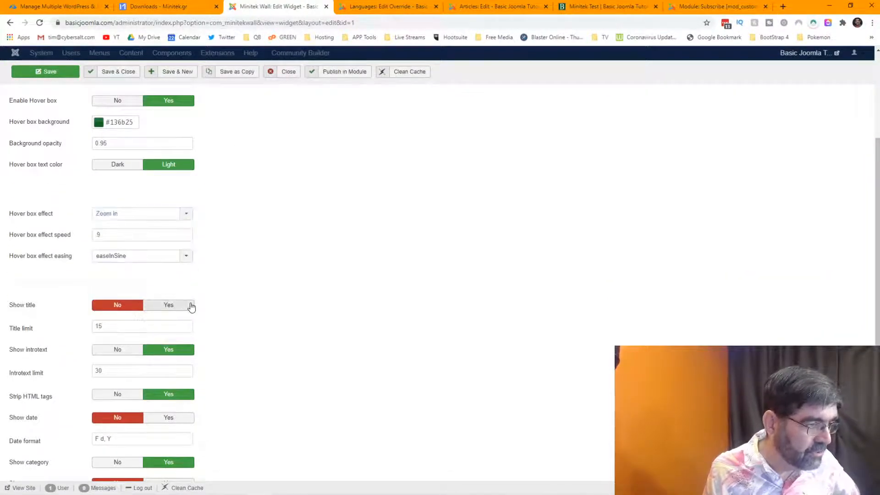
left_click(184, 257)
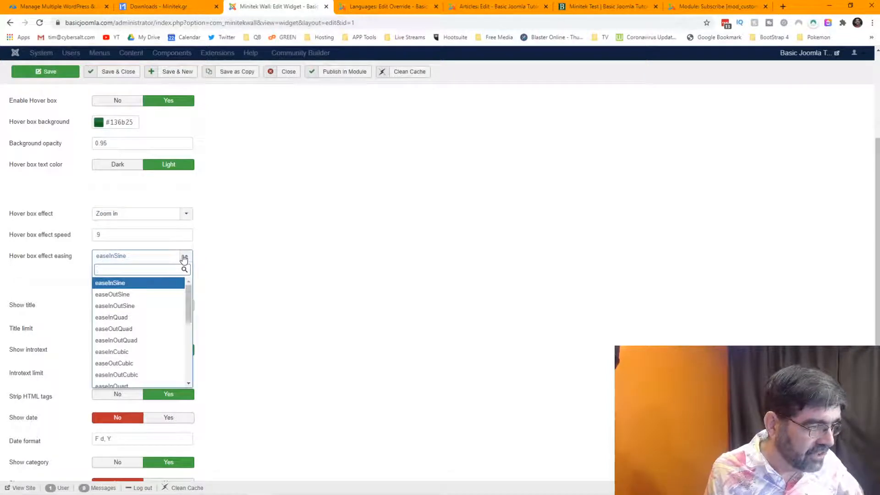
left_click(155, 340)
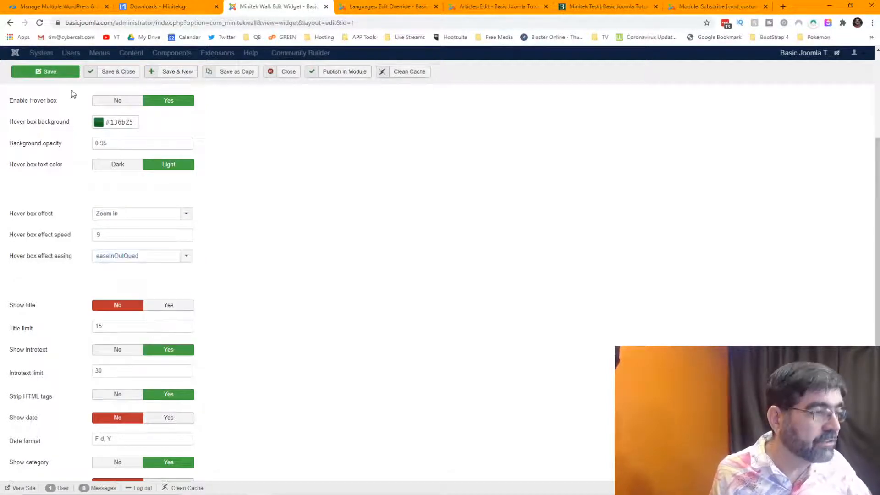
left_click(64, 72)
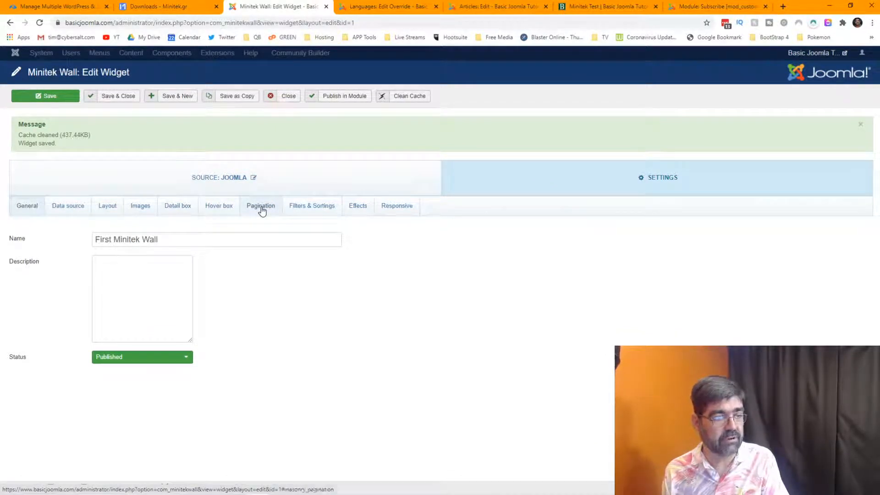
Reload the Minitek Test page to preview the Zoom in hover effect, then return to the widget editor.
left_click(575, 6)
left_click(39, 23)
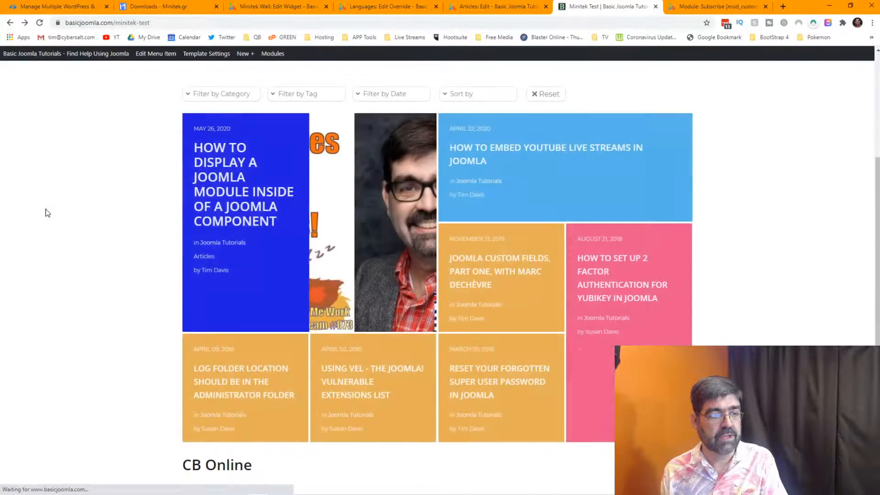
mouse_move(211, 225)
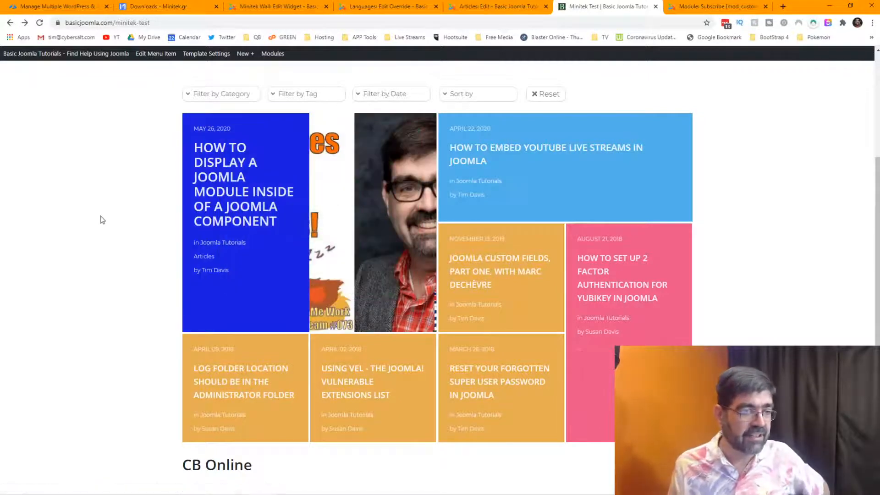
left_click(271, 9)
Change the hover box effect to 'Simple toggle, no effects' and save the widget.
left_click(224, 206)
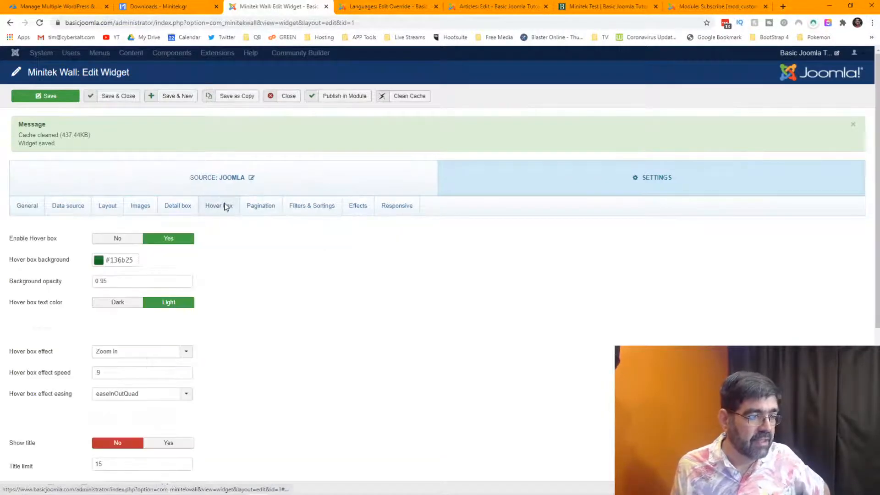
scroll(269, 279, "down", 2)
left_click(186, 261)
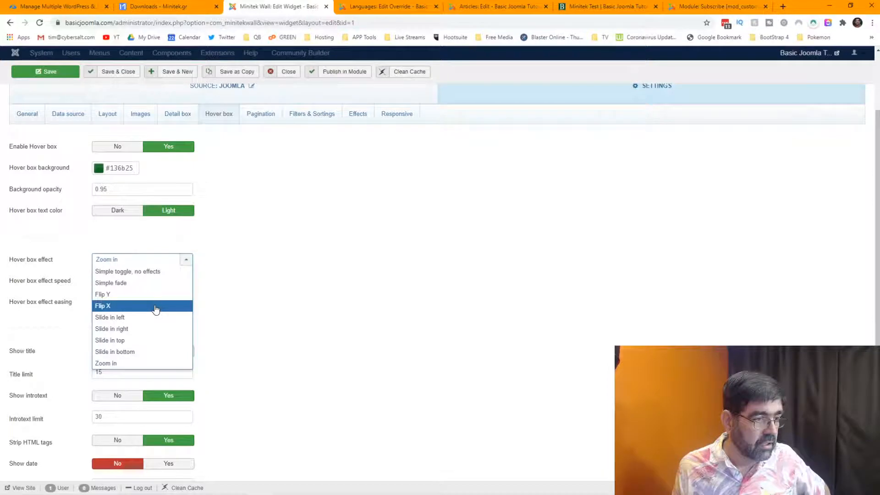
left_click(151, 272)
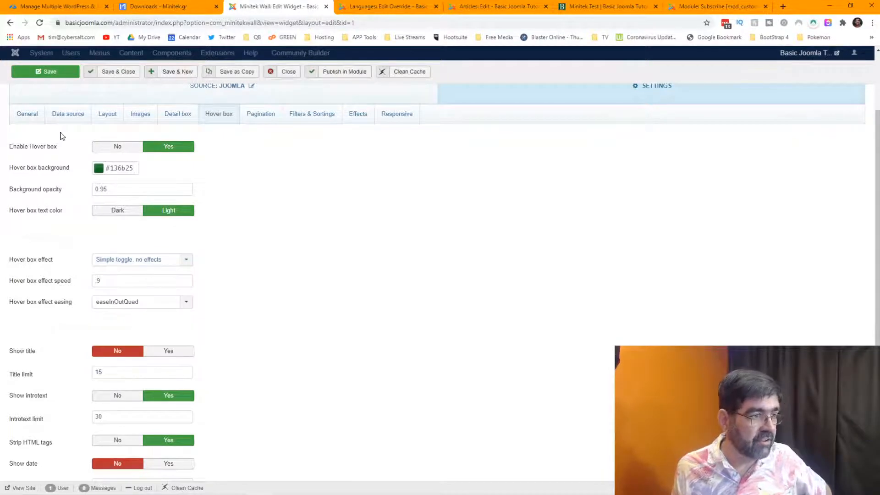
left_click(44, 79)
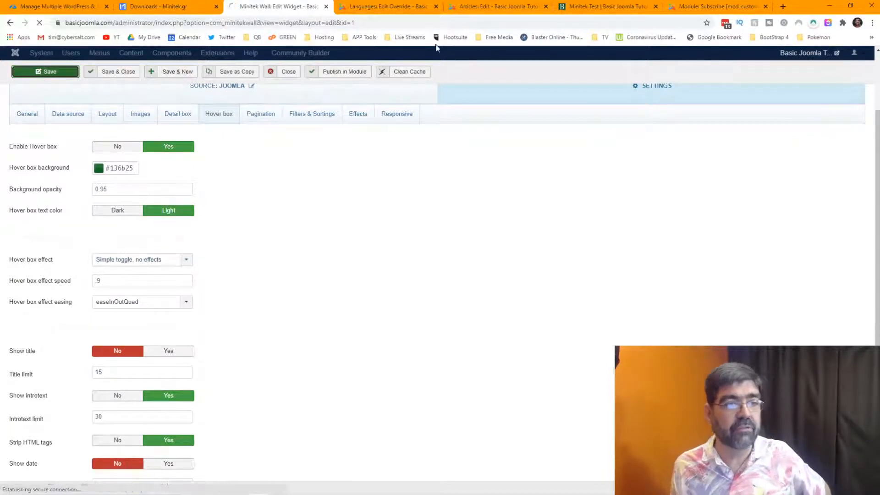
left_click(591, 7)
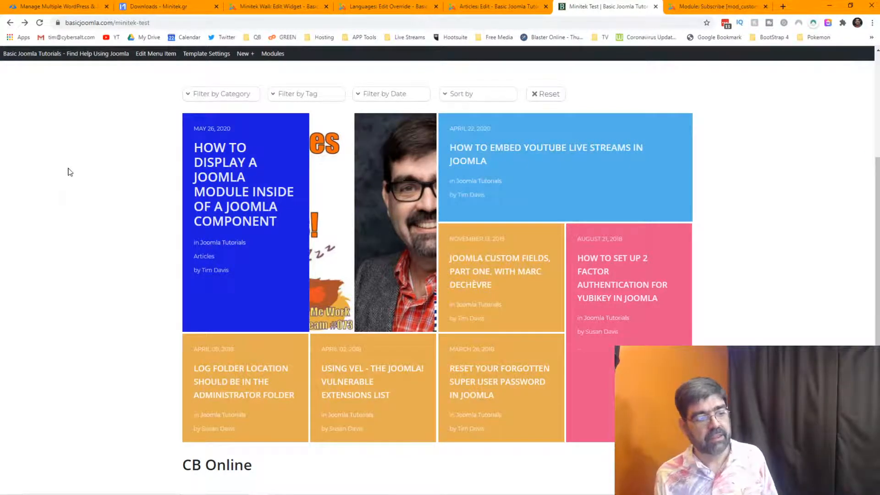
Reload the Minitek Test page to preview the current hover effect.
left_click(40, 23)
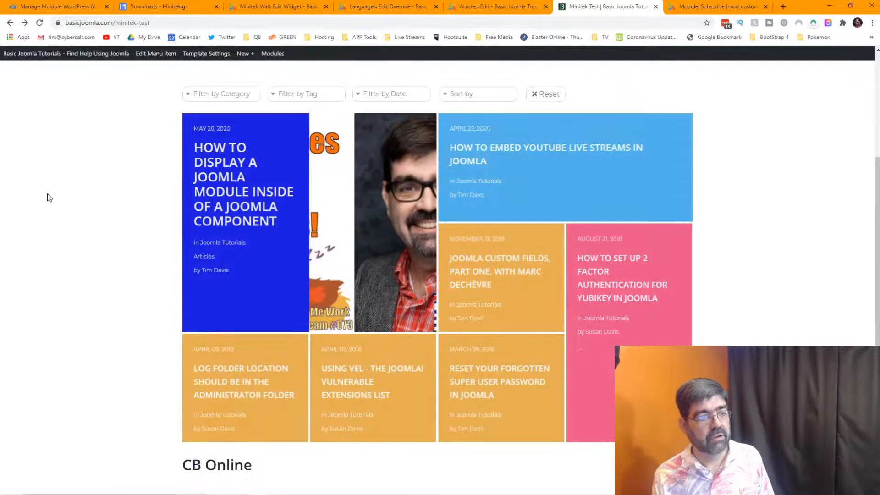
mouse_move(279, 226)
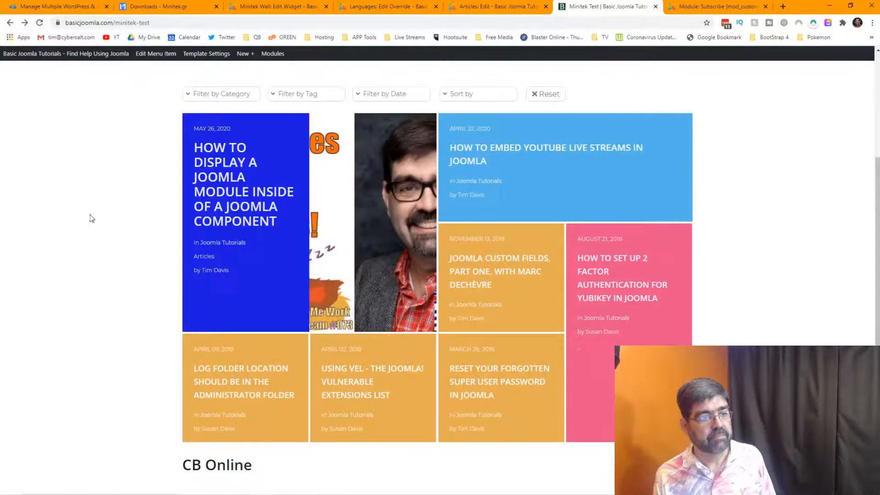
mouse_move(497, 392)
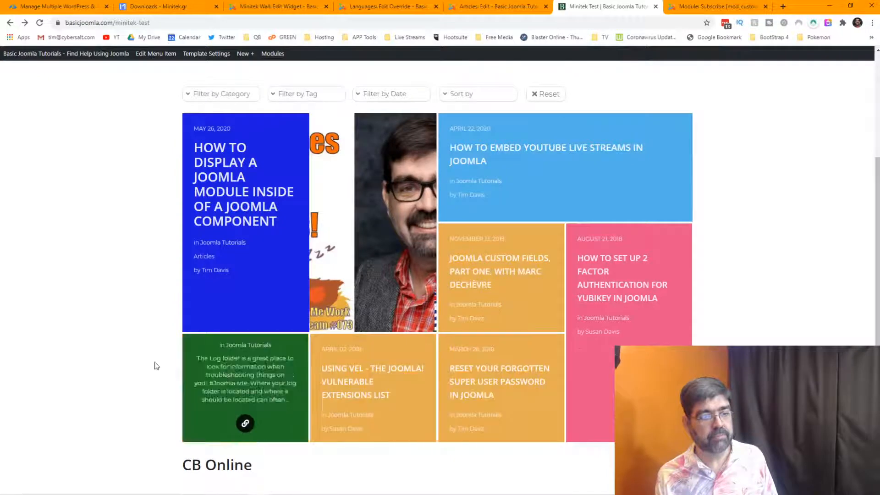
mouse_move(430, 152)
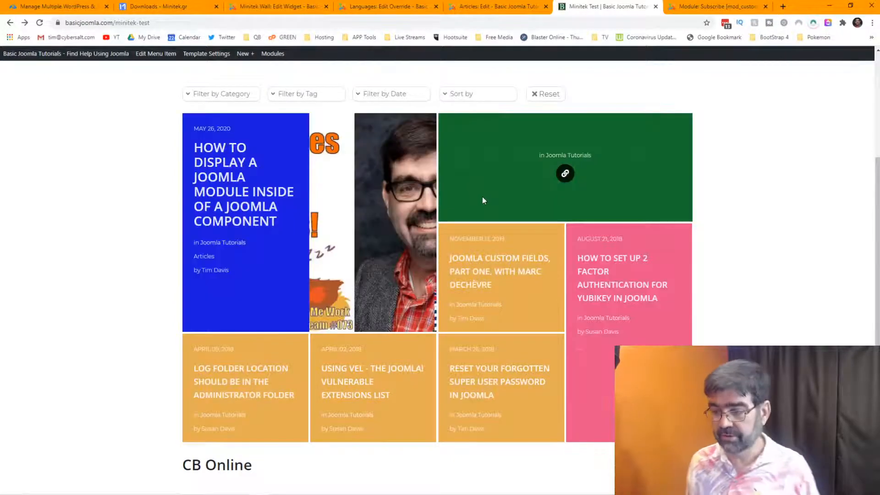
Set the widget's hover box effect easing to easeInExpo.
left_click(273, 5)
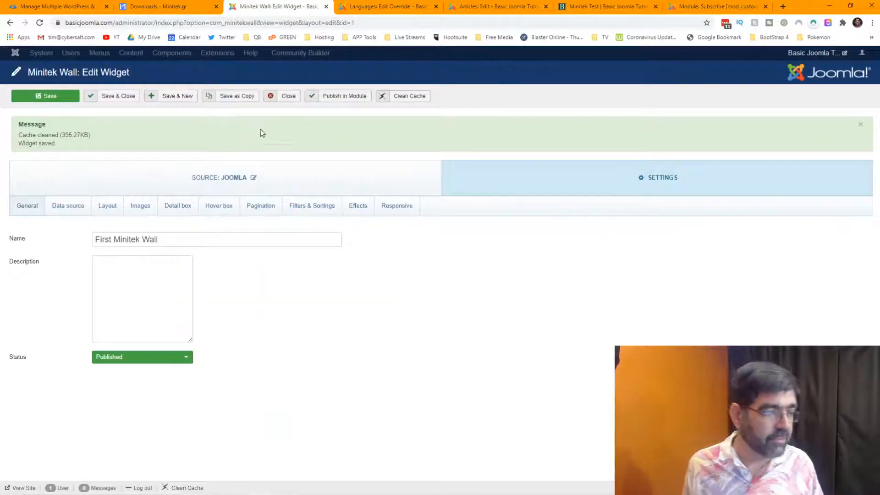
left_click(218, 207)
scroll(304, 318, "down", 3)
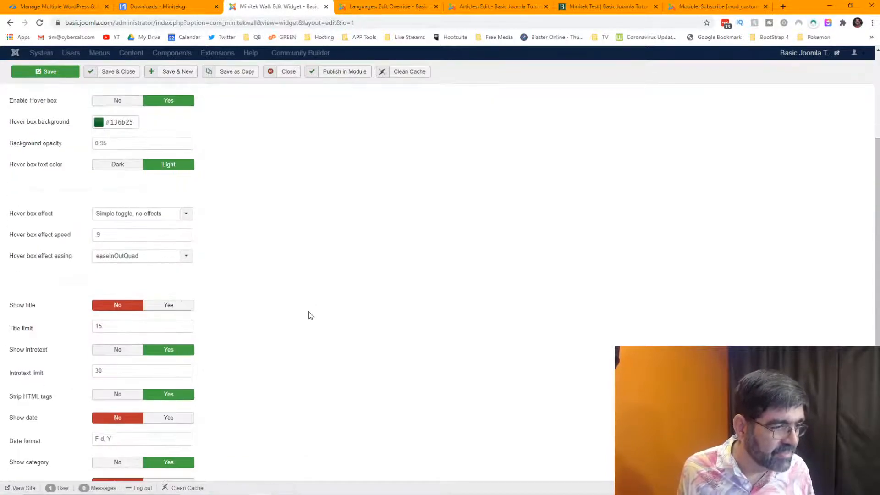
left_click(187, 257)
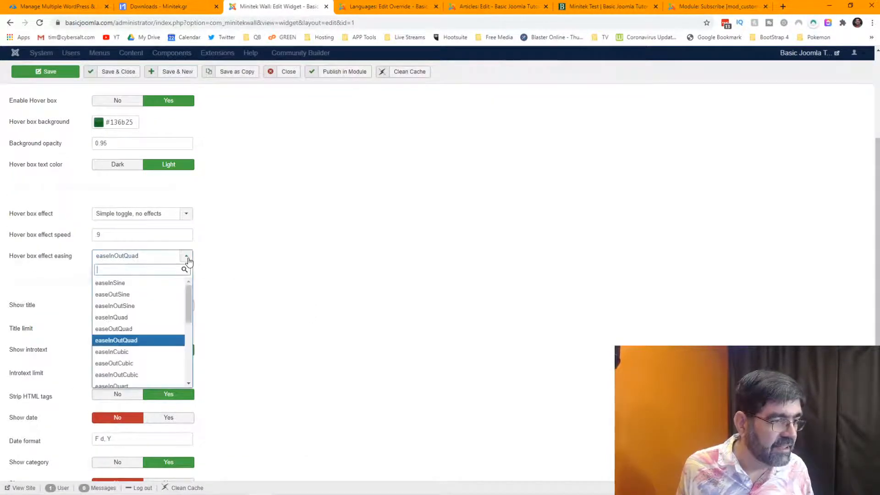
scroll(173, 294, "down", 3)
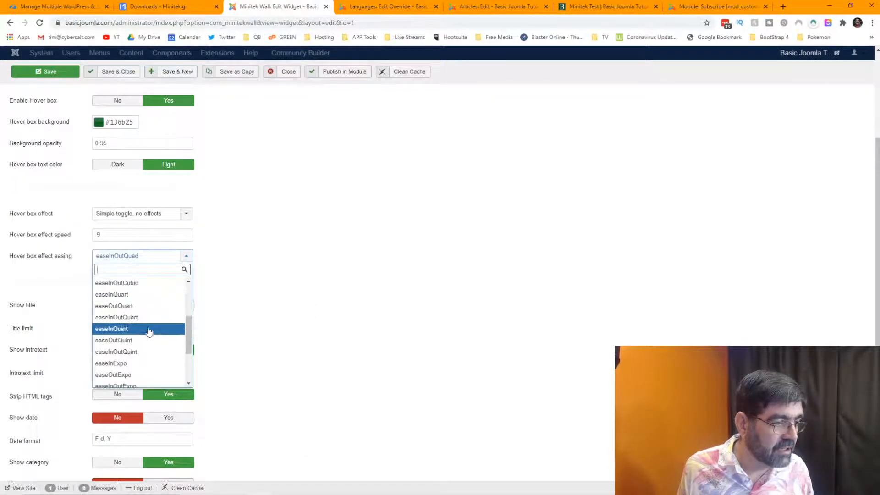
left_click(141, 364)
scroll(265, 276, "up", 1)
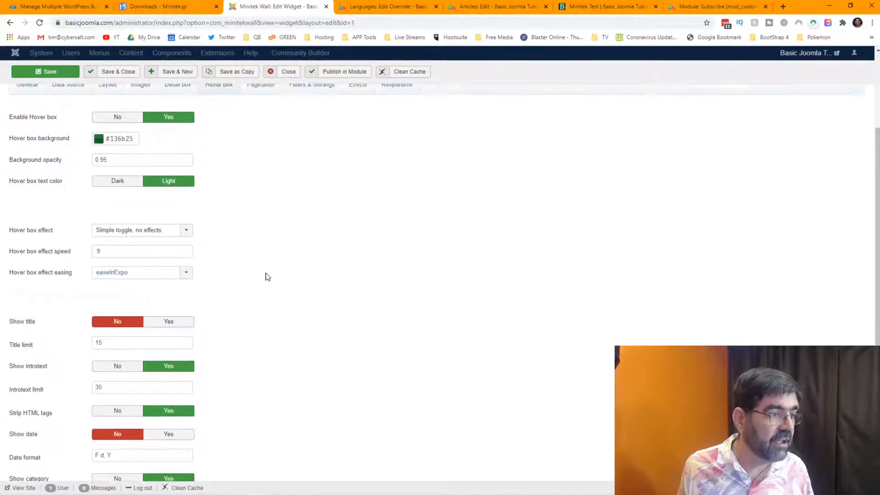
Make the hover boxes slide in from the bottom and save the widget.
left_click(187, 261)
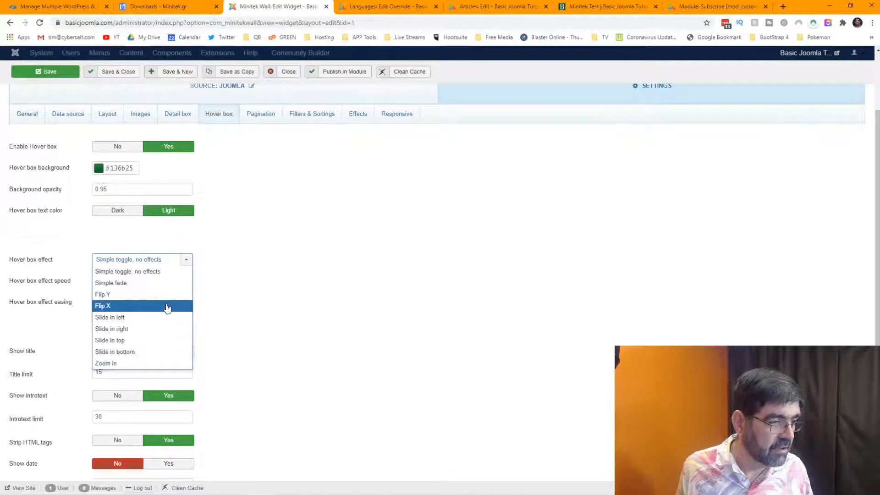
left_click(147, 353)
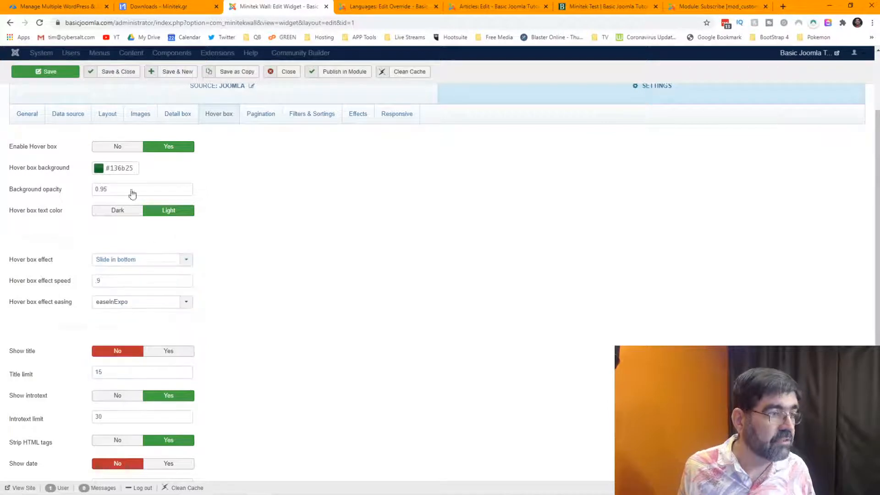
left_click(38, 71)
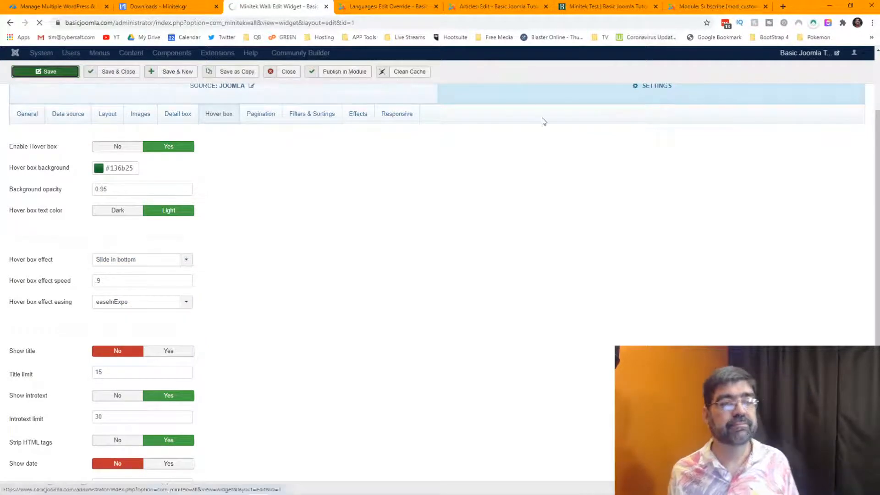
left_click(605, 7)
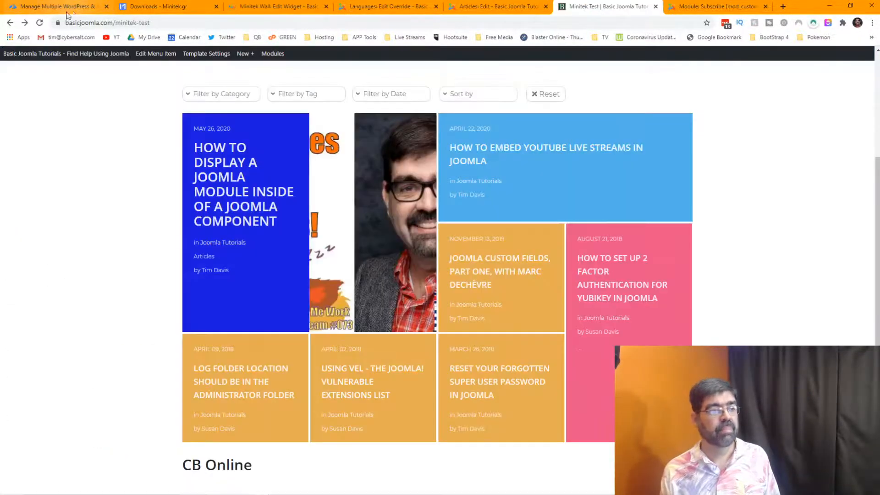
Reload the Minitek Test wall and check the green slide-in-bottom hover boxes on the tiles.
left_click(40, 23)
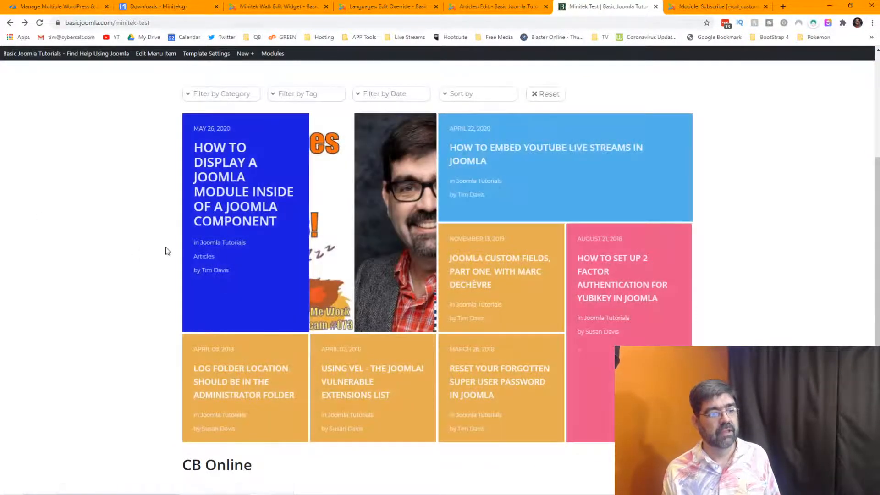
mouse_move(197, 248)
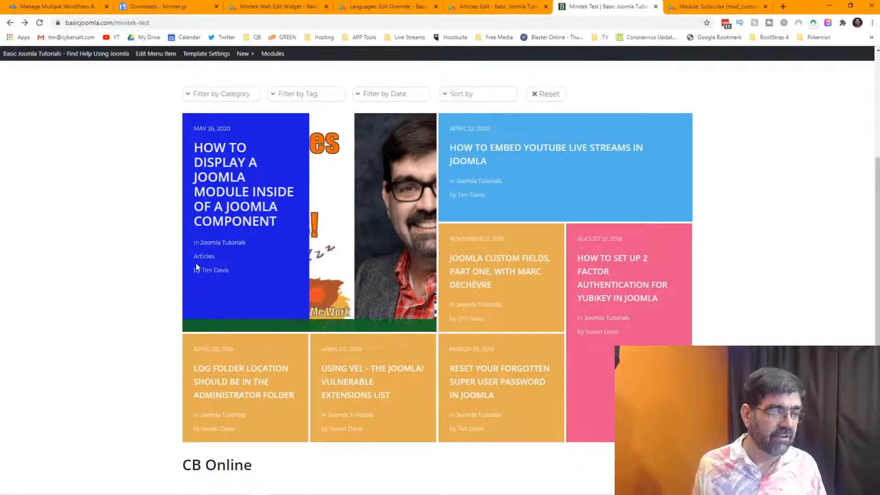
mouse_move(197, 266)
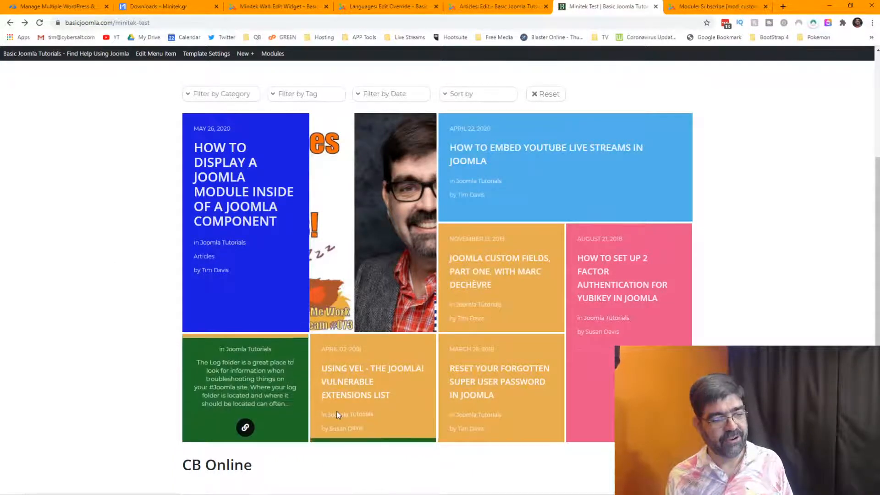
left_click(282, 8)
Change the hover box effect speed from 9 to 7 and save the widget.
left_click(226, 212)
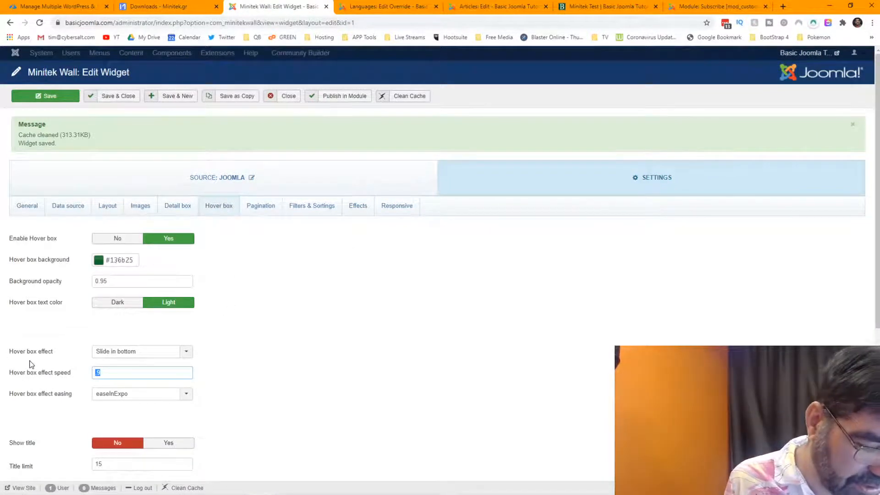
type("7")
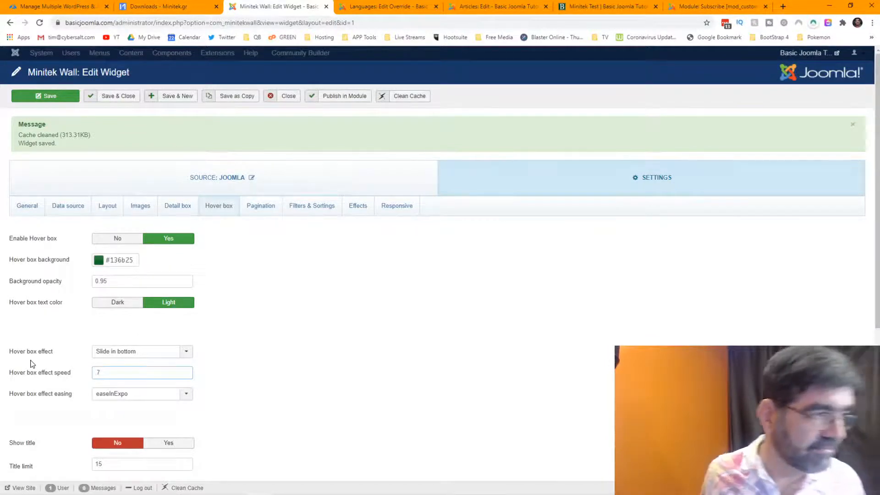
left_click(37, 100)
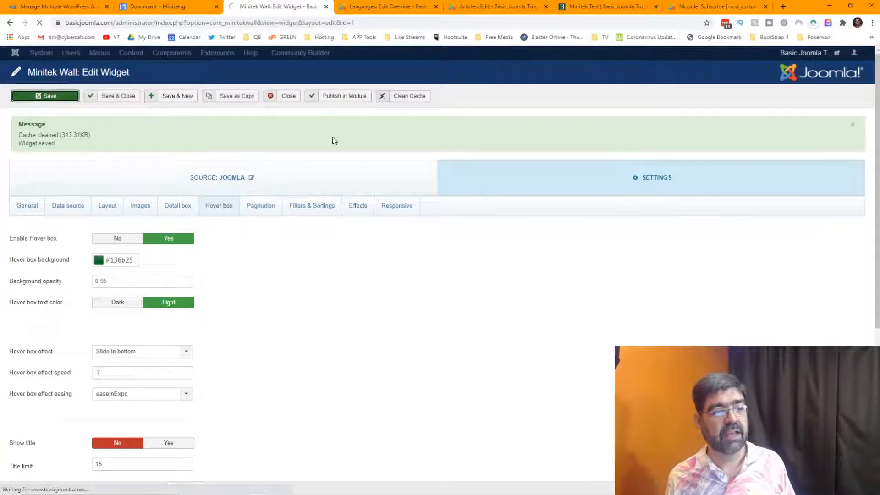
left_click(617, 7)
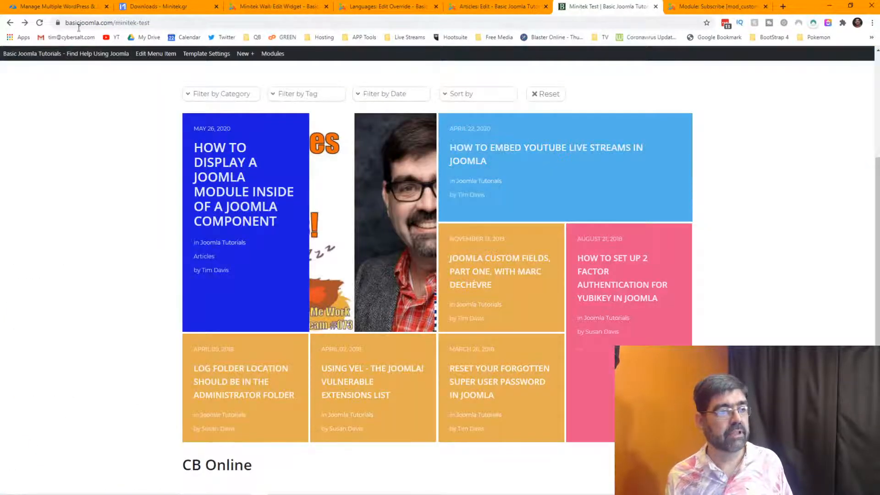
Preview the speed-7 effect, then retype the hover box effect speed as 3.
left_click(40, 24)
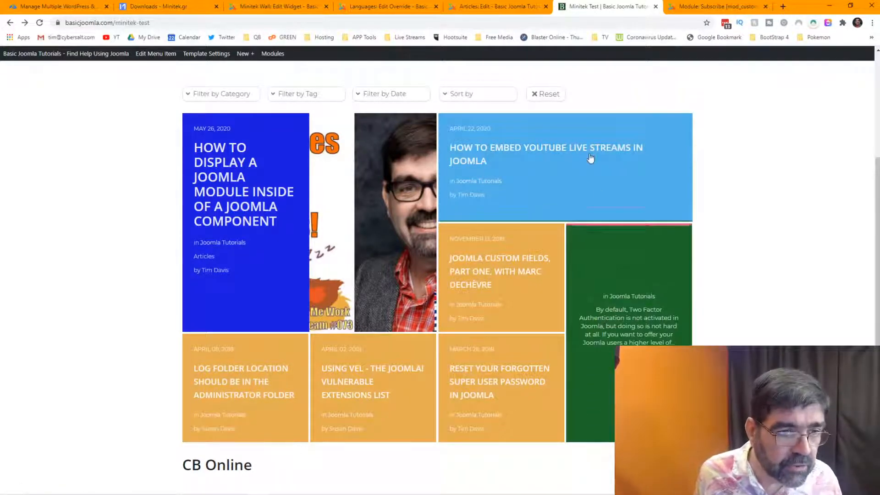
left_click(312, 9)
left_click(222, 208)
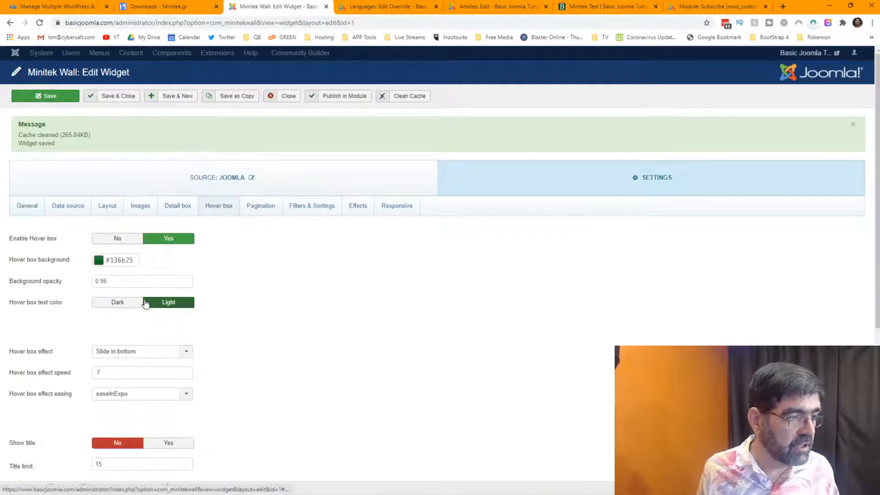
left_click(85, 372)
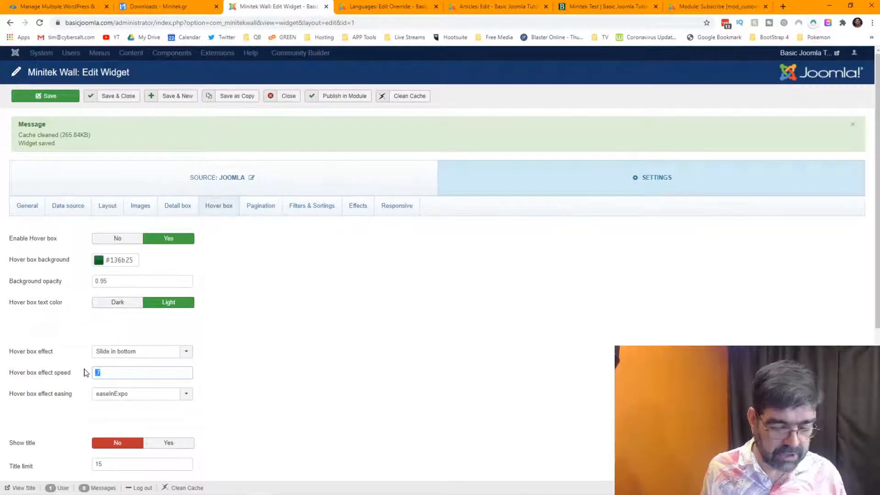
type("3")
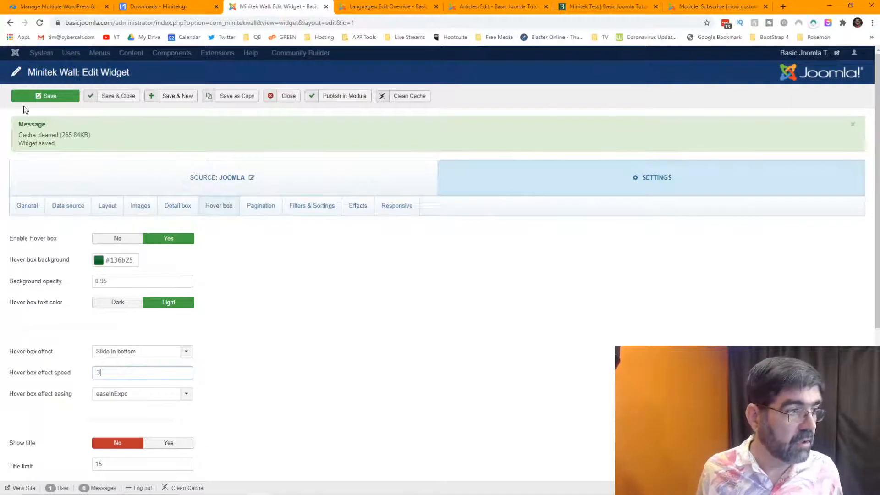
left_click(605, 7)
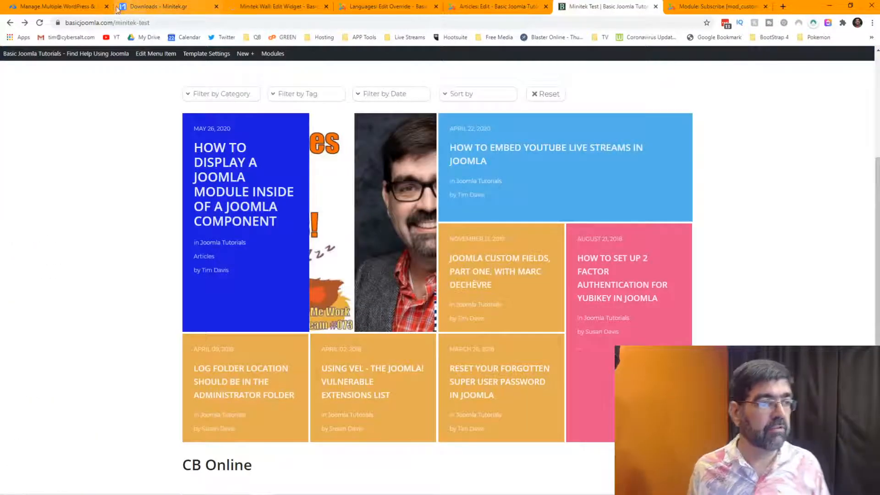
Reload the Minitek Test wall twice to preview the speed-3 green hover box.
left_click(40, 23)
mouse_move(189, 213)
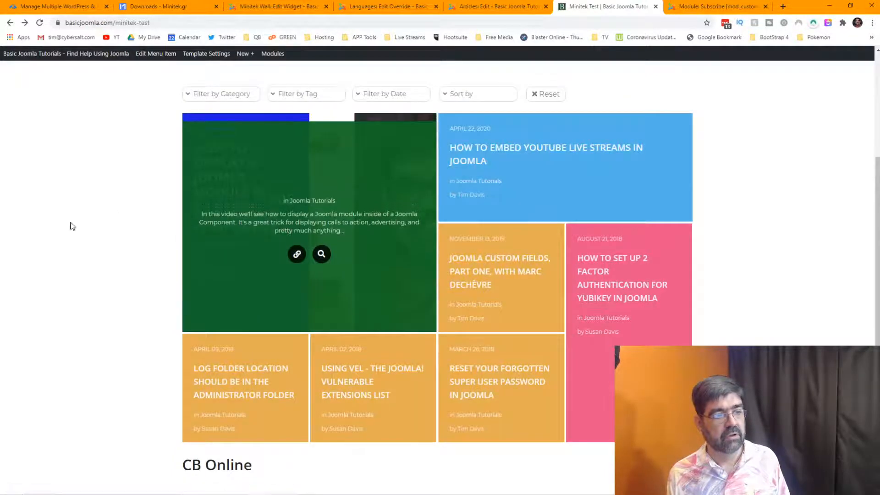
left_click(40, 22)
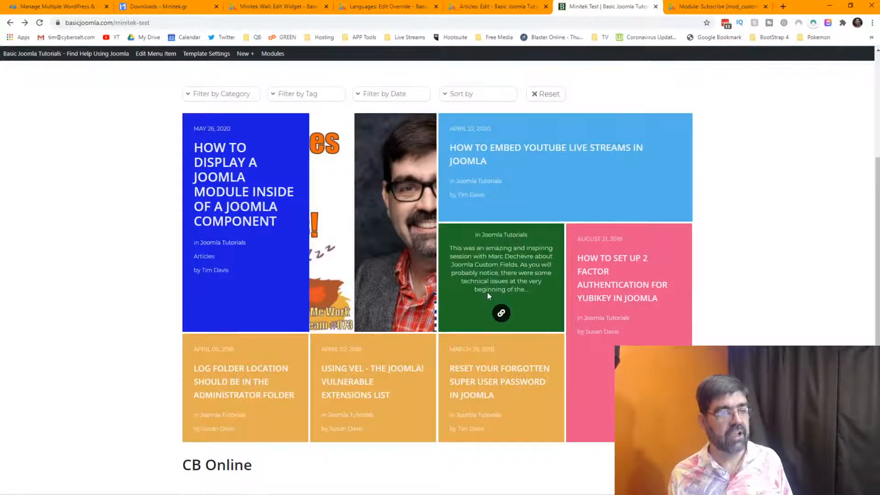
left_click(239, 6)
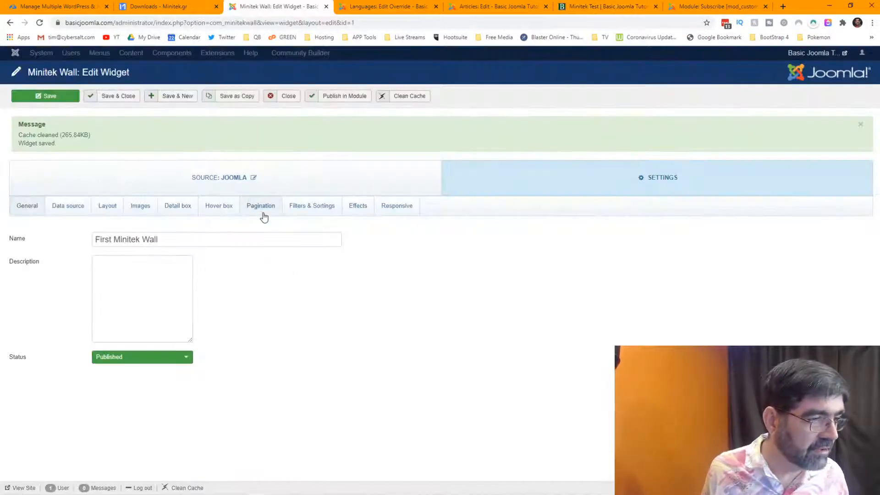
Switch the hover box effect easing from easeInExpo to easeOutQuint.
left_click(225, 208)
scroll(303, 289, "down", 2)
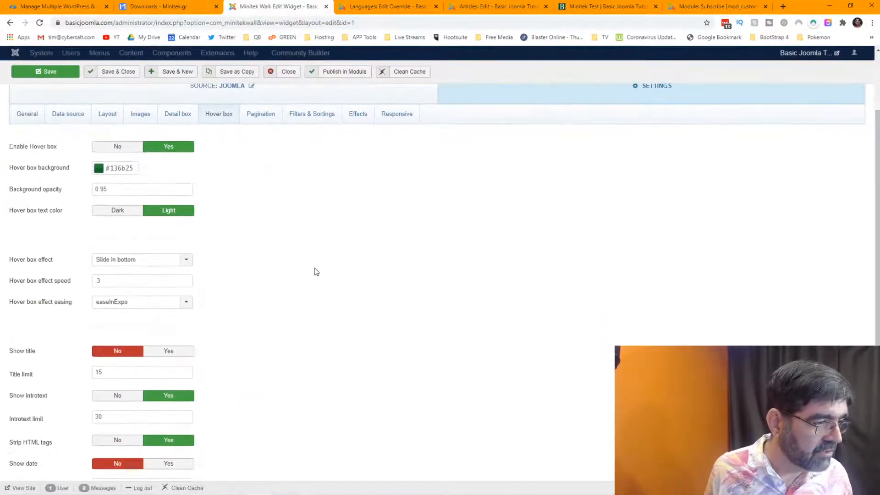
left_click(187, 303)
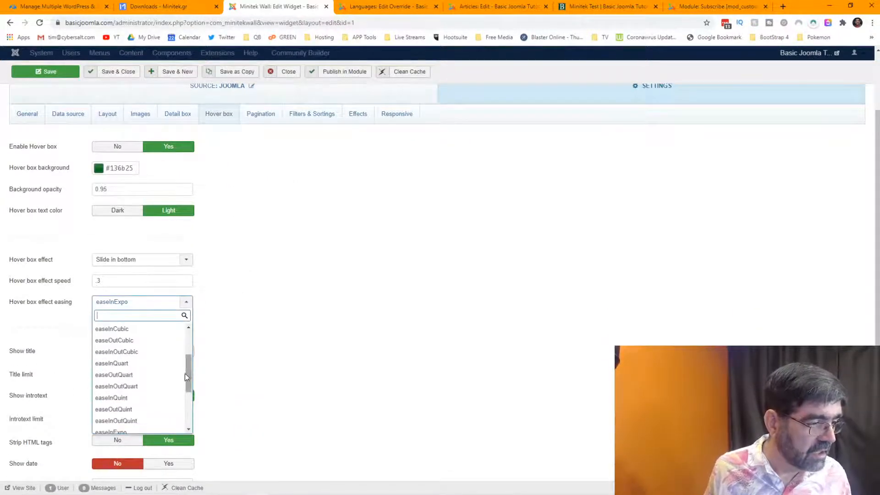
left_click(142, 409)
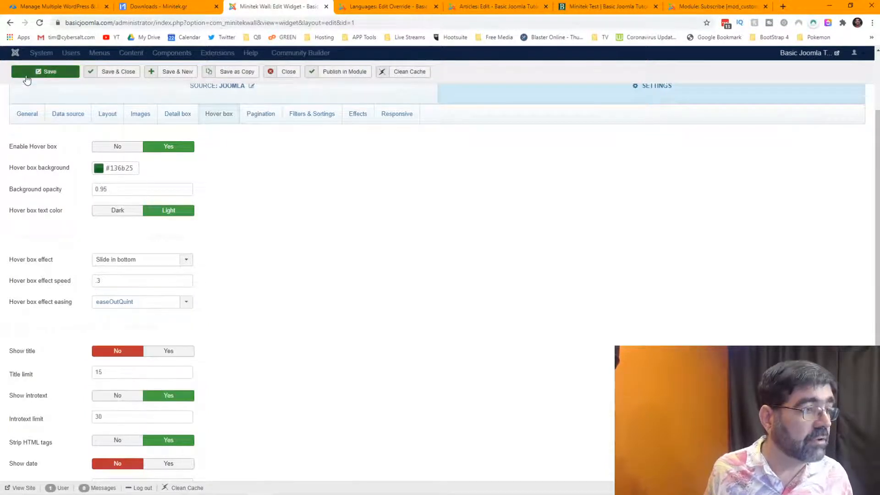
Reload the Minitek Test wall to preview the easeOutQuint hover easing.
left_click(40, 23)
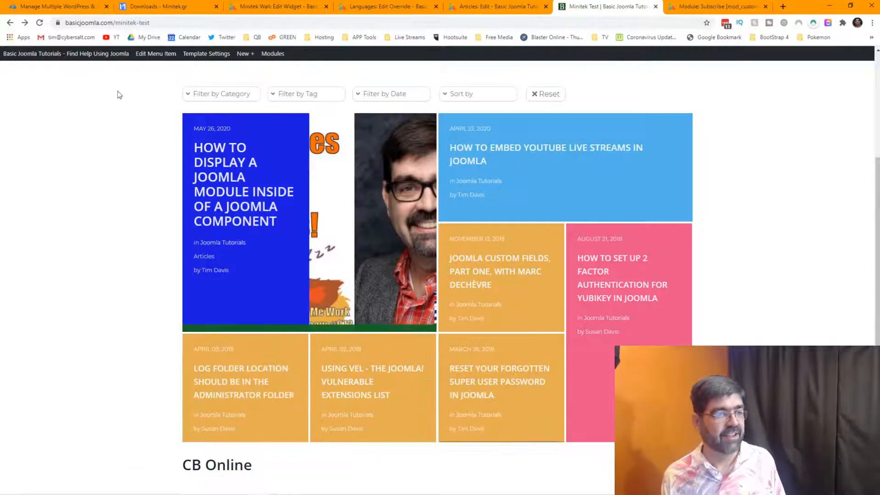
left_click(39, 23)
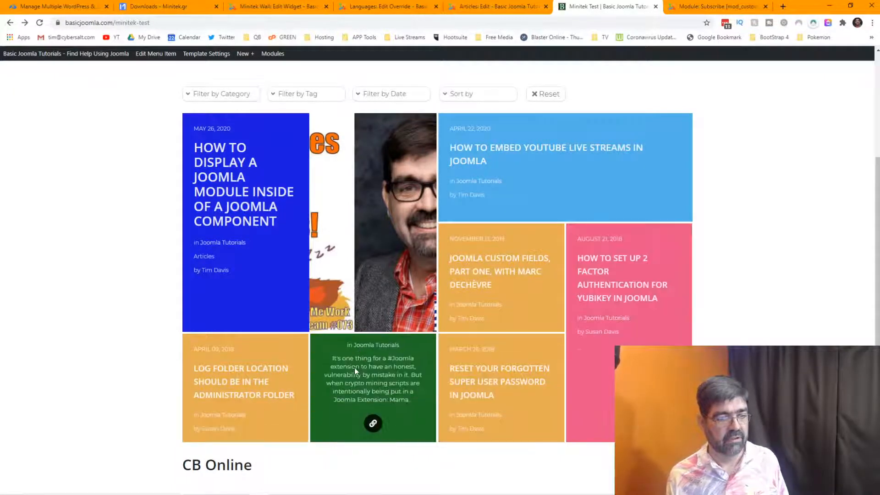
Set the hover box effect to Slide in right at speed 9 and save the widget.
left_click(275, 7)
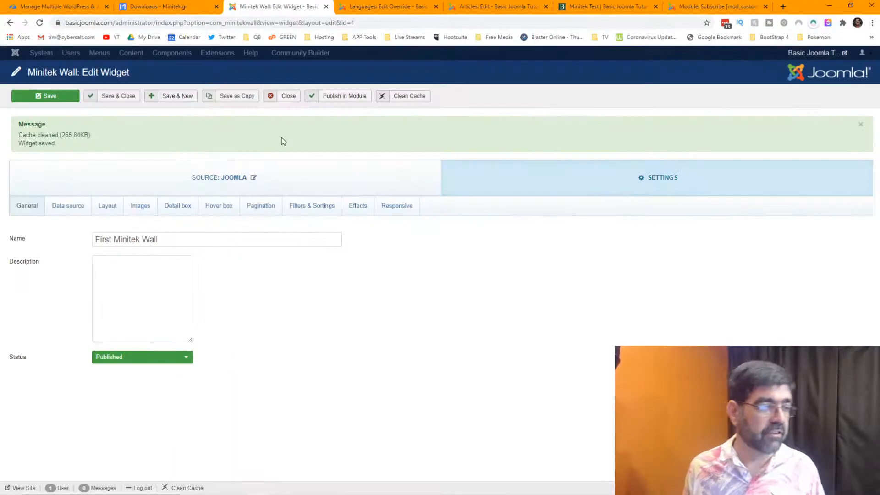
left_click(218, 206)
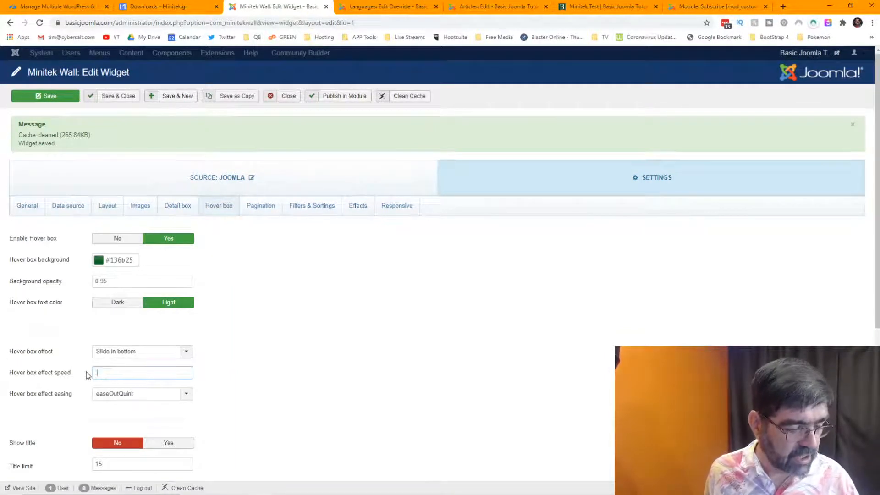
left_click(159, 351)
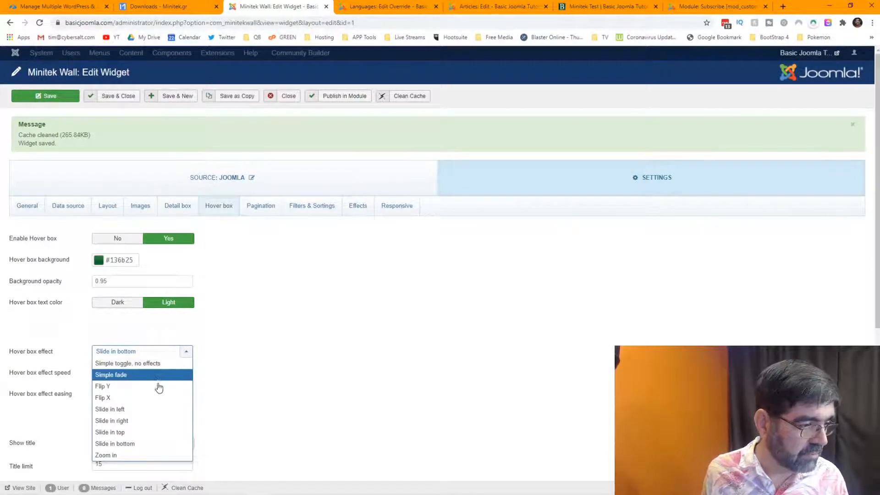
left_click(160, 421)
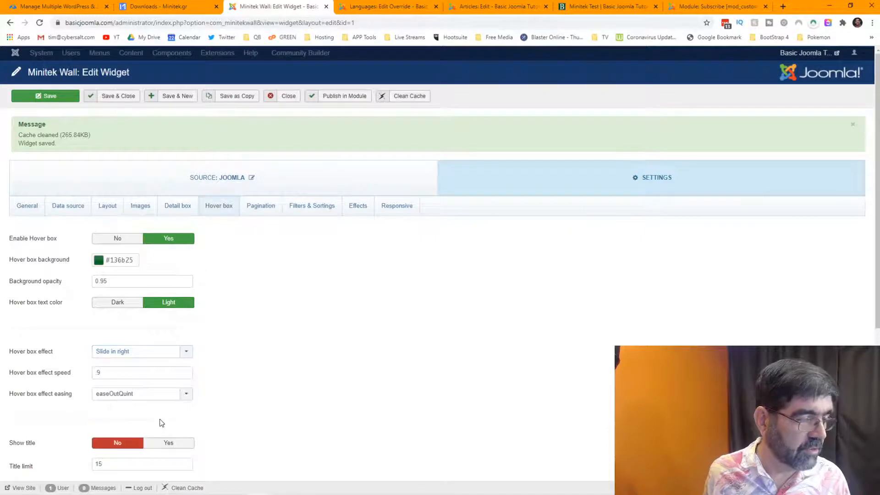
left_click(43, 94)
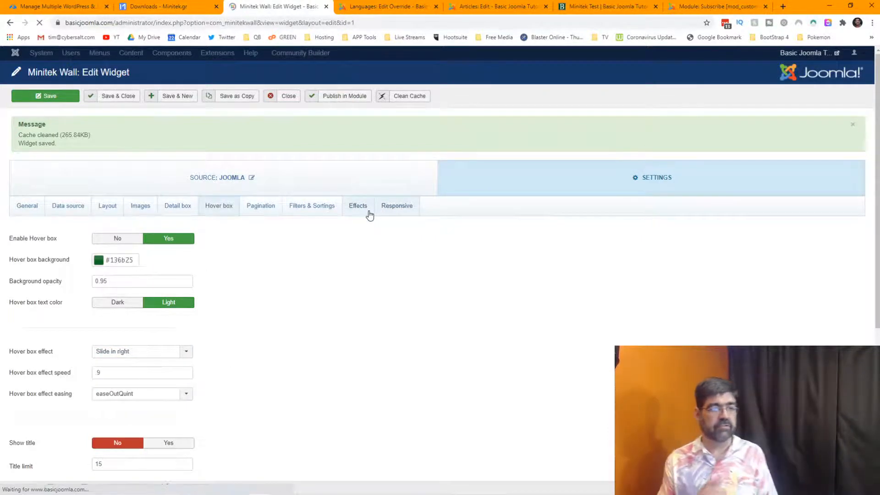
left_click(399, 206)
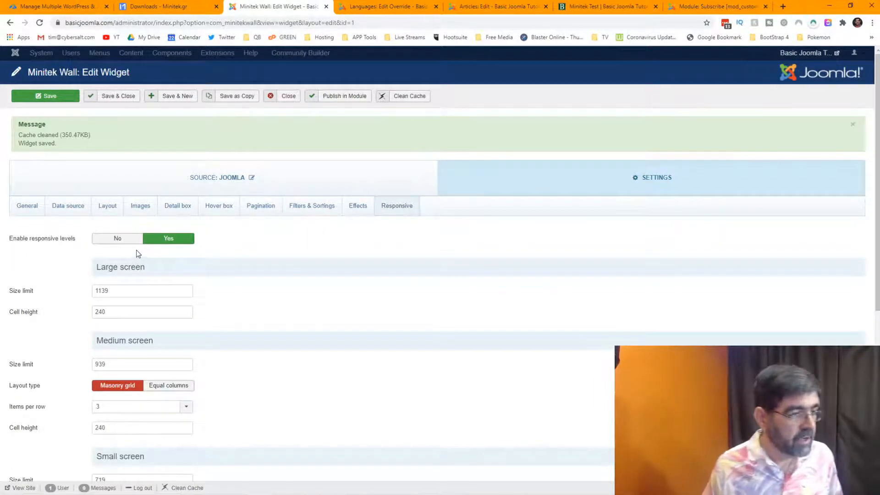
left_click(105, 245)
left_click(166, 238)
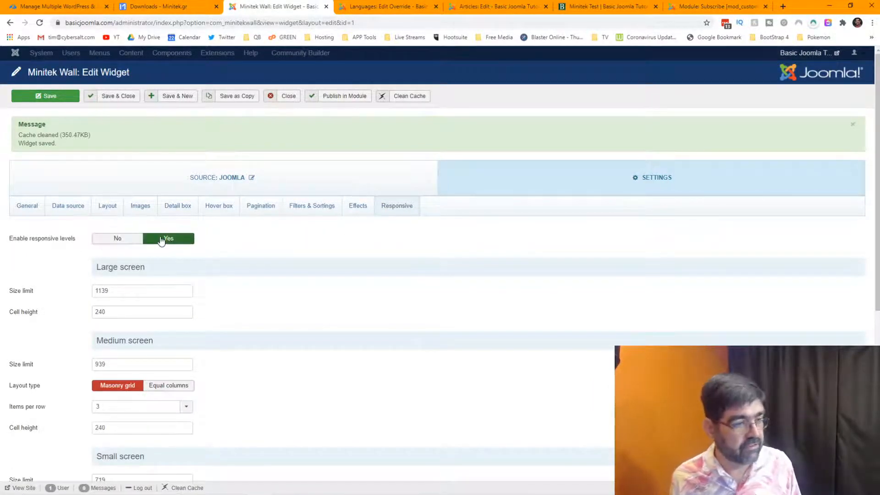
scroll(48, 262, "down", 2)
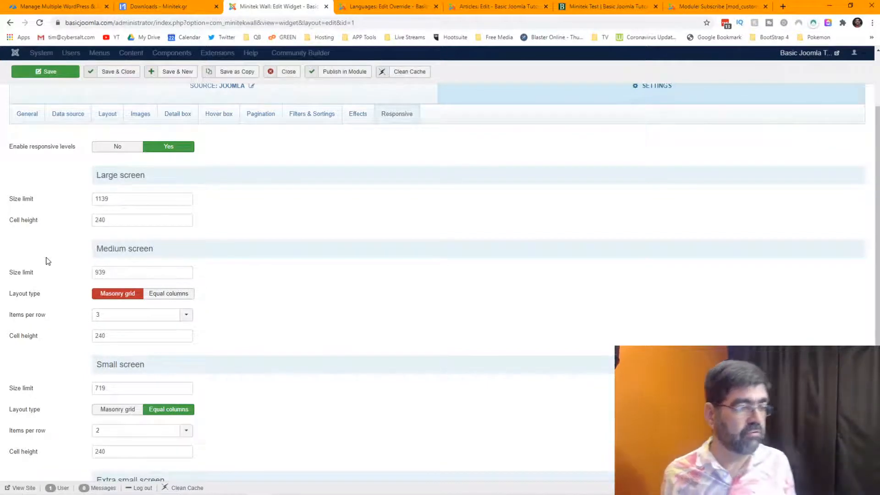
mouse_move(21, 198)
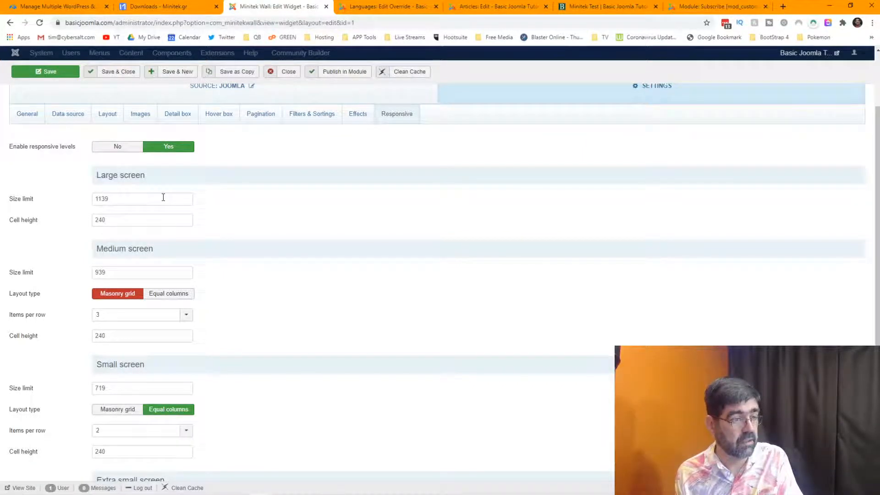
mouse_move(24, 222)
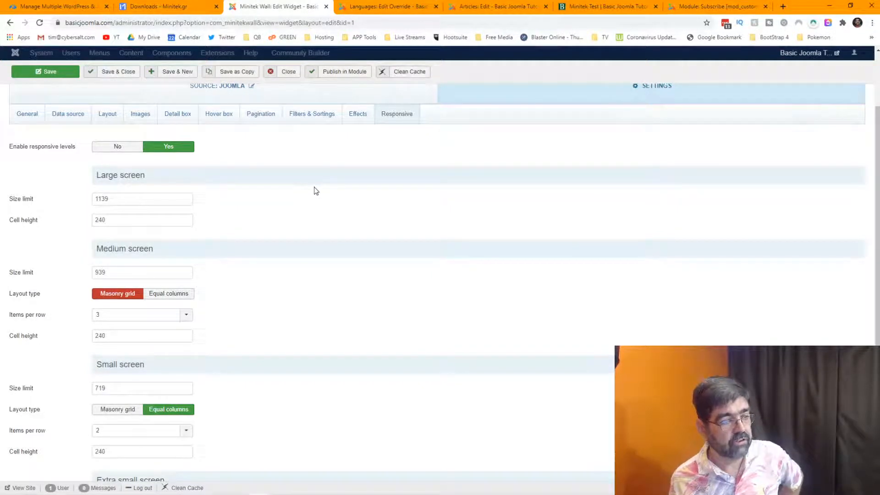
Change the large-screen cell height from 240 to 120 and save the widget.
left_click_drag(138, 220, 85, 223)
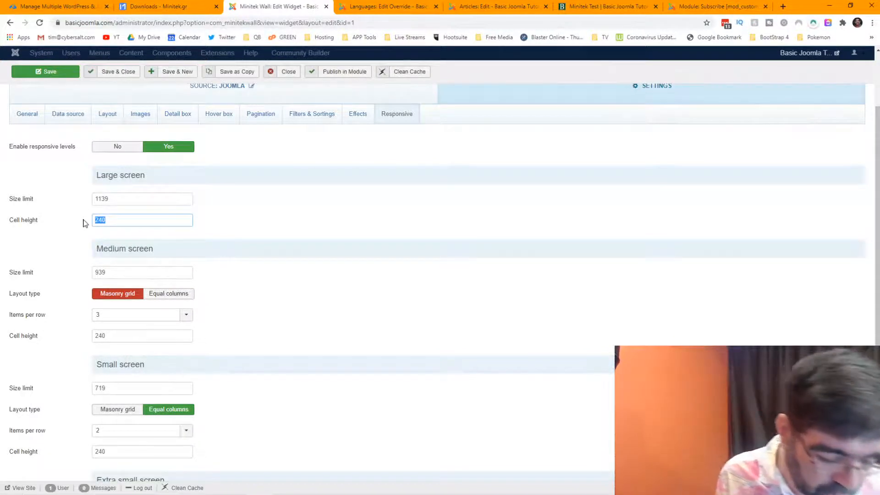
type("120")
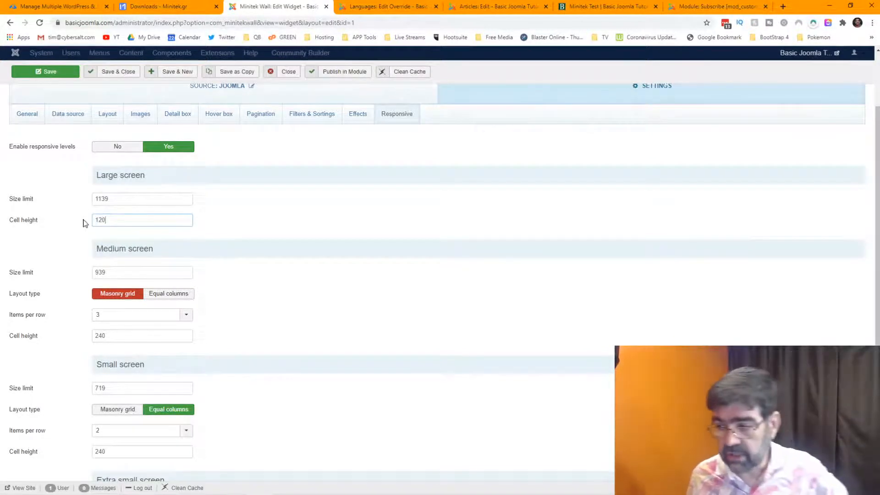
left_click(32, 77)
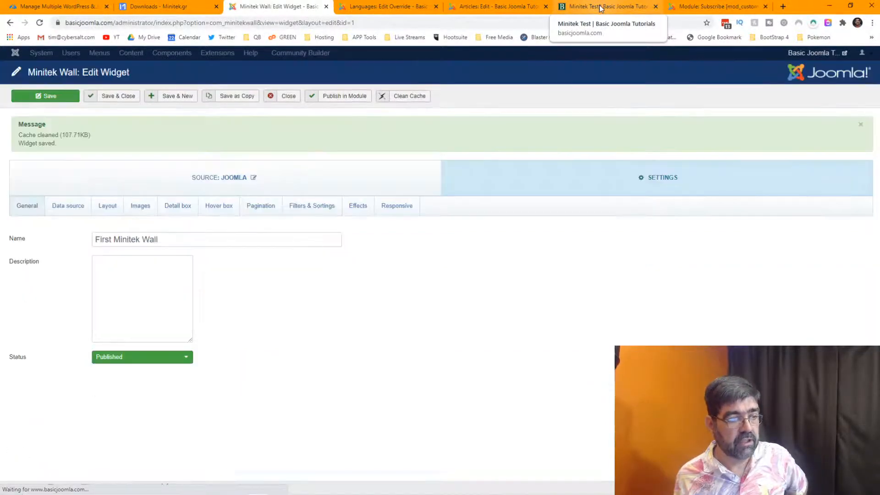
Reload the Minitek Test wall to check the shorter 120-height tiles and green hover summary.
left_click(600, 8)
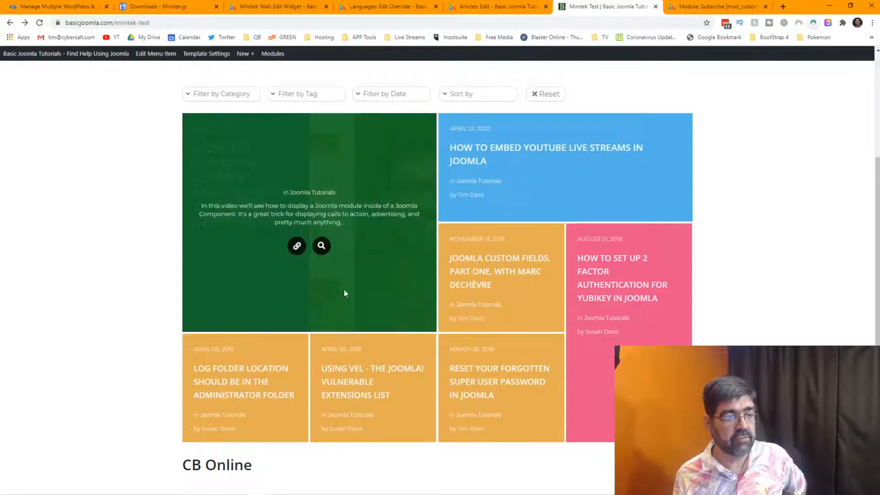
left_click(39, 23)
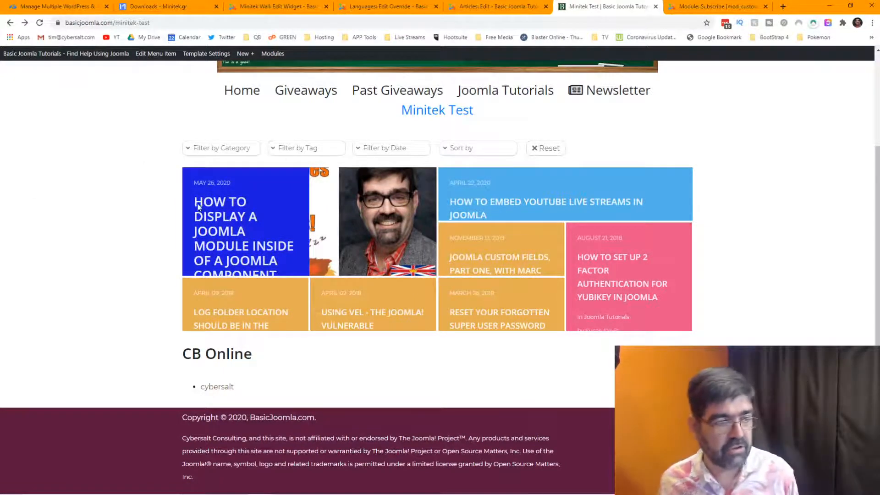
mouse_move(271, 203)
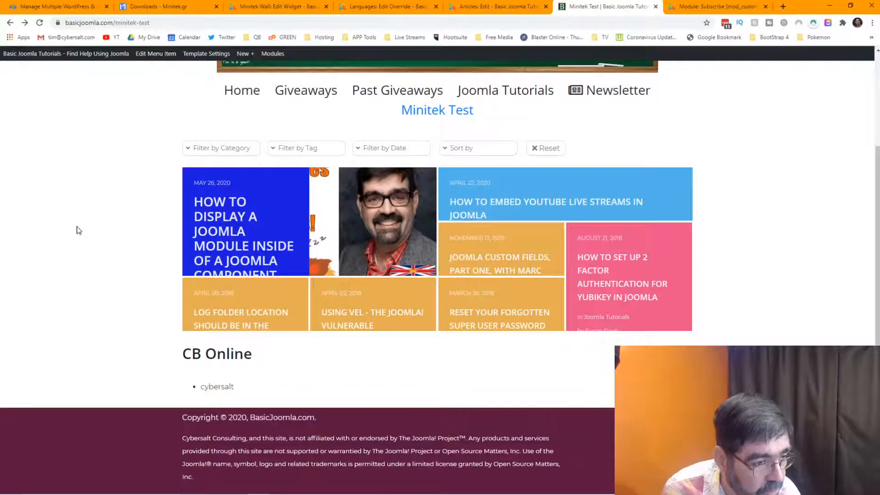
mouse_move(203, 226)
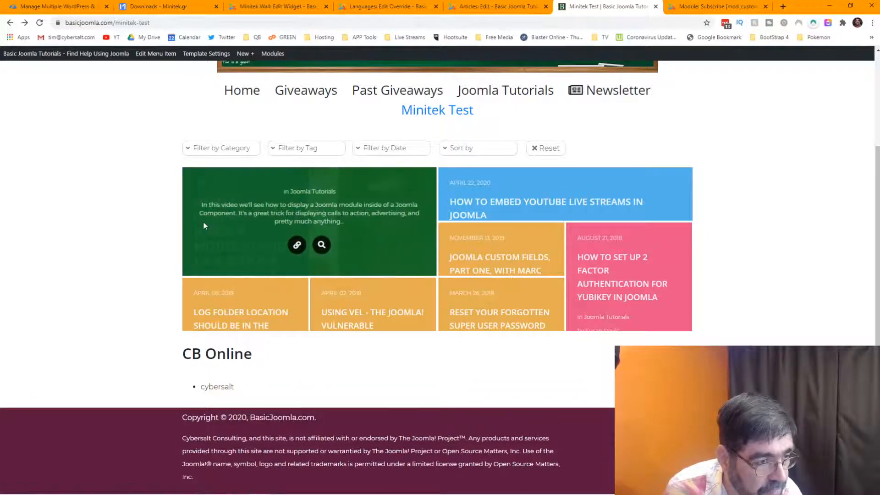
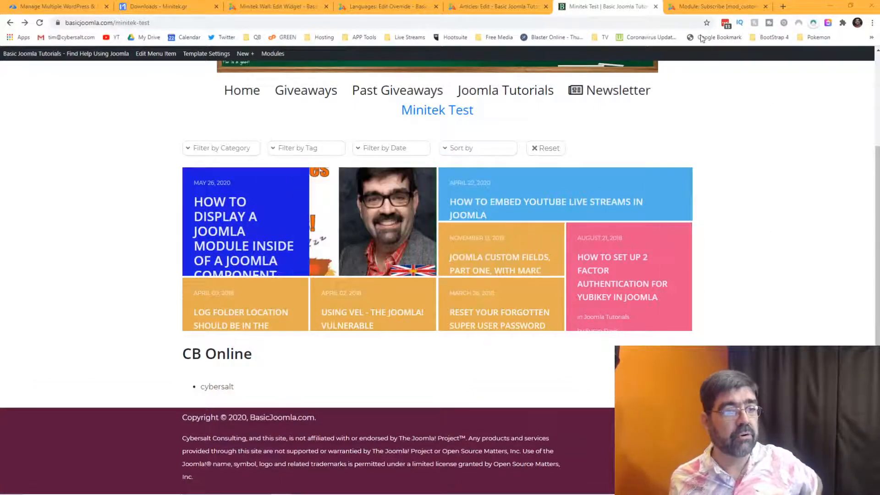
Return to the 'Minitek Wall: Edit Widget' editor for the First Minitek Wall.
left_click(245, 8)
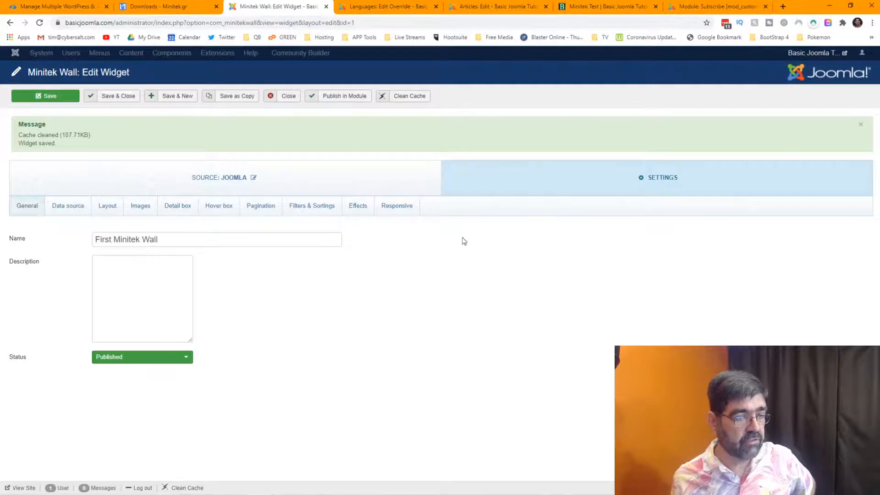
Change the Large screen size limit from 1139 to 500, save, and go to the Minitek Test page.
left_click(396, 208)
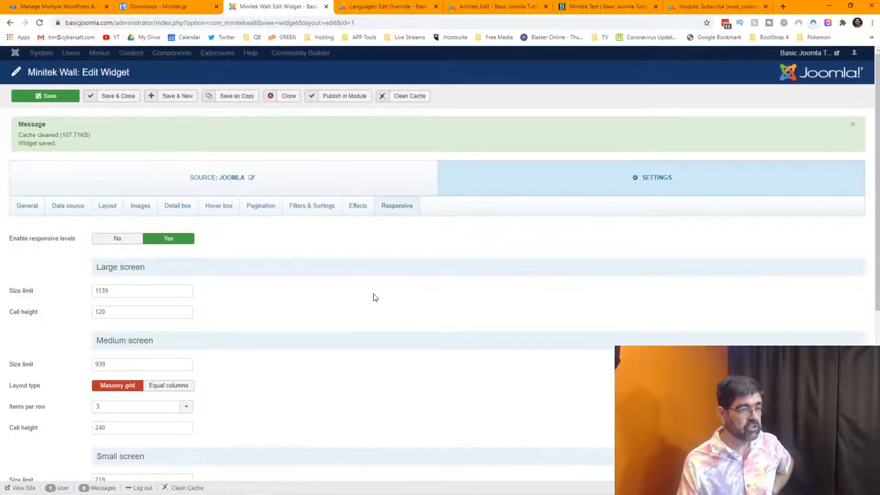
scroll(344, 289, "down", 2)
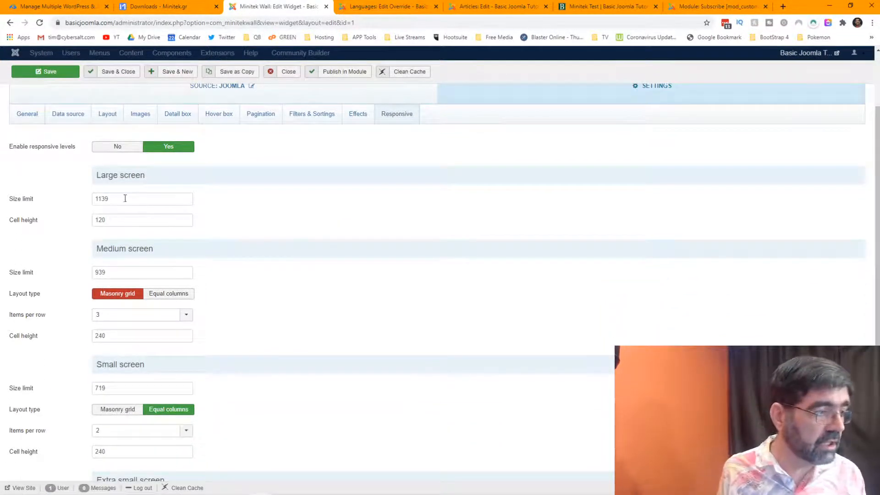
mouse_move(29, 199)
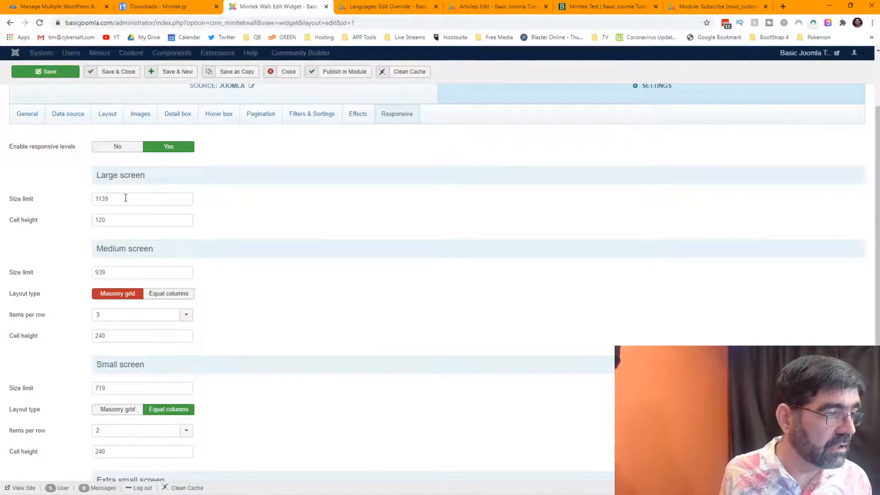
left_click_drag(126, 198, 58, 203)
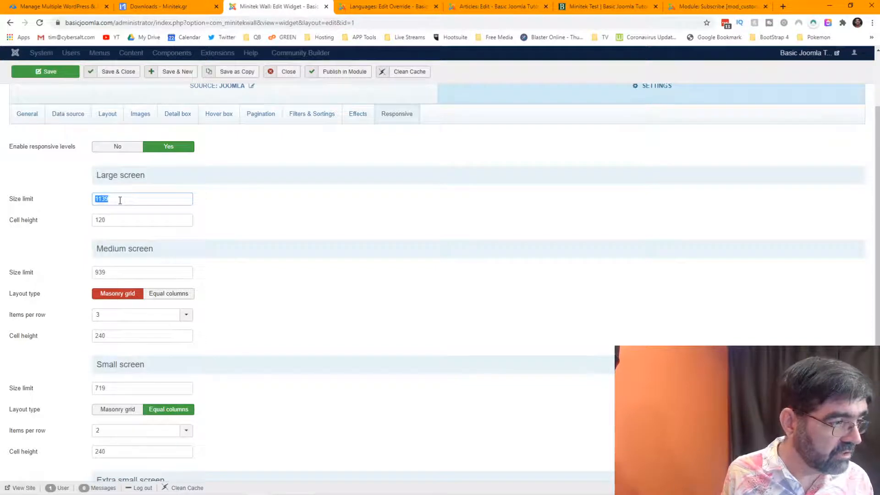
type("500")
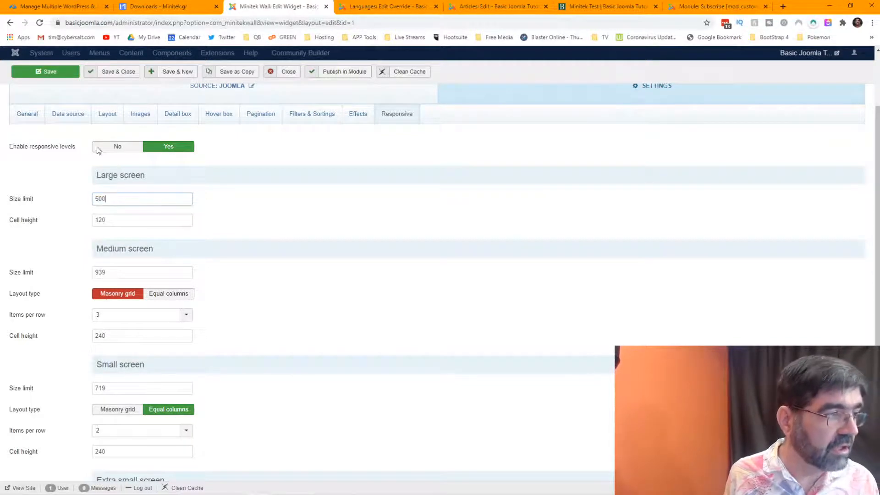
left_click(29, 74)
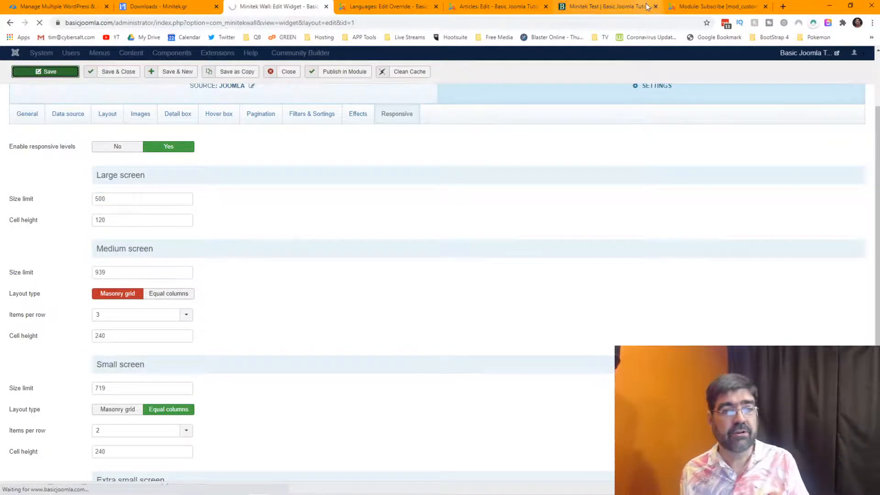
left_click(613, 7)
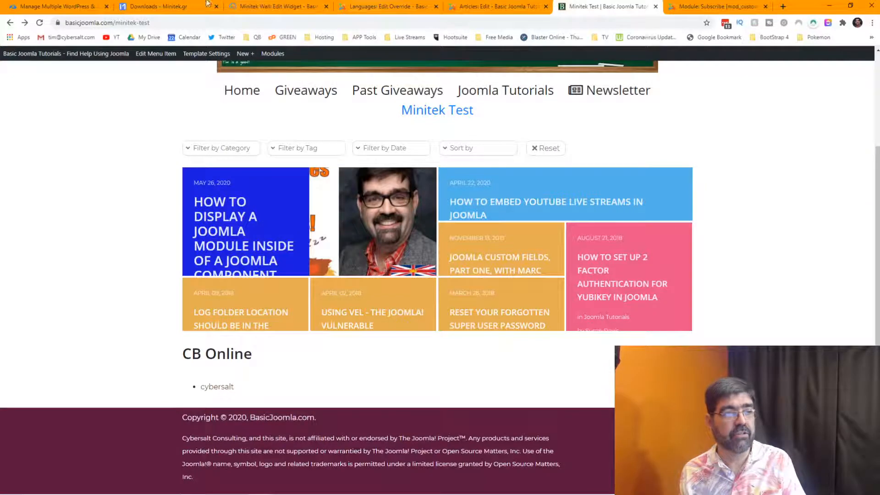
Reload the Minitek Test page, review the wall tiles, and return to the widget editor.
left_click(39, 23)
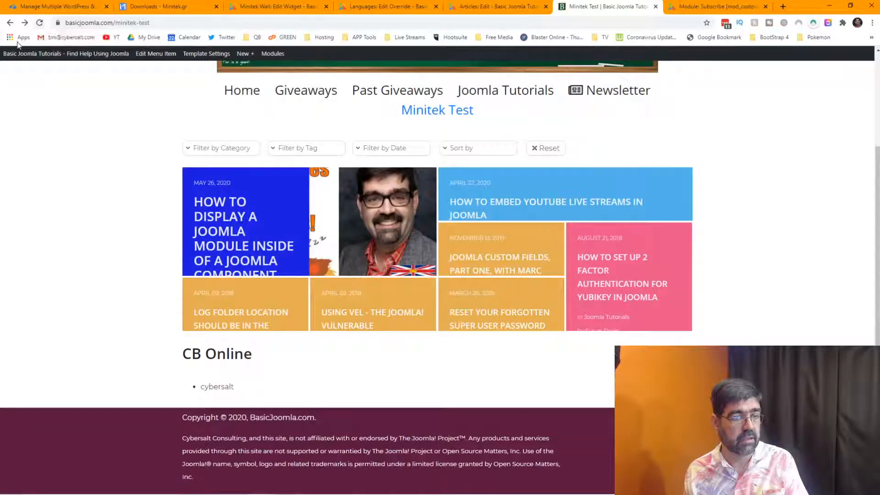
mouse_move(305, 244)
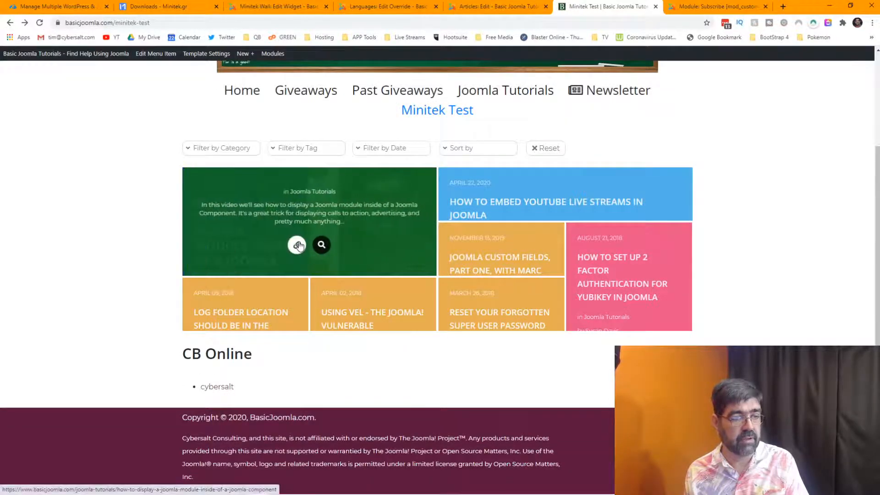
mouse_move(573, 246)
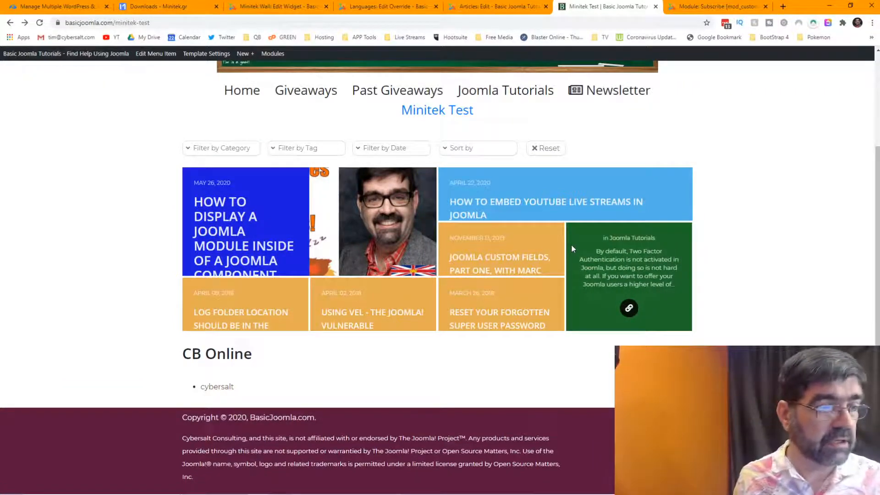
left_click(275, 6)
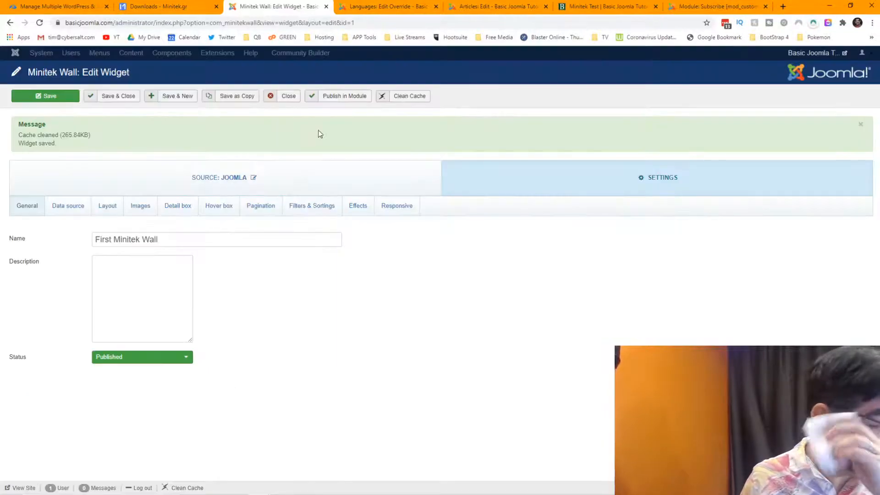
Change the Large screen size limit to 250 and save the widget.
left_click(383, 206)
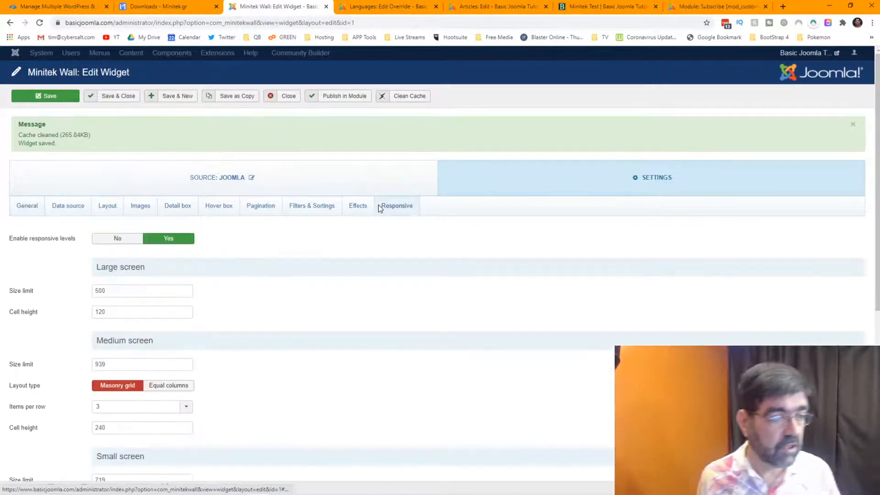
left_click(111, 292)
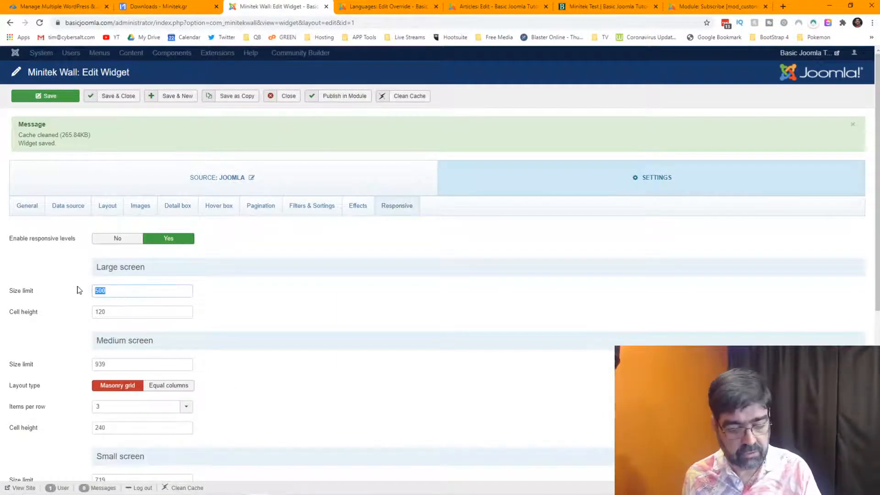
left_click(77, 97)
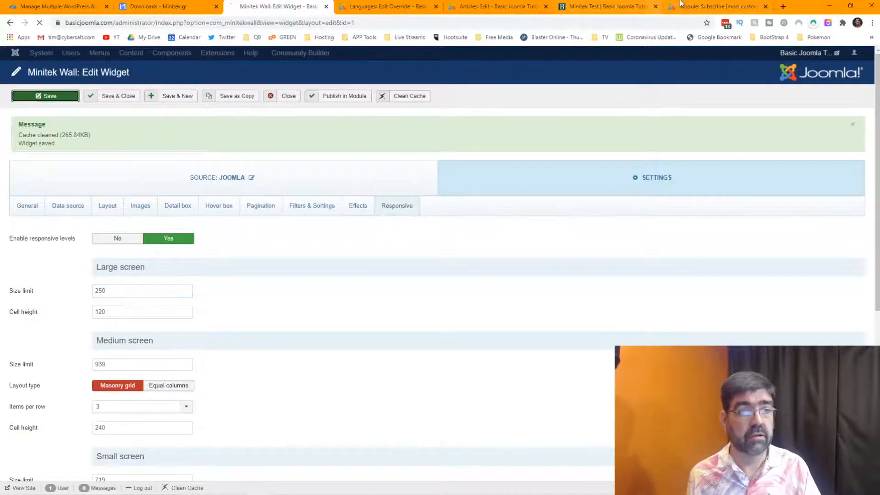
Reload the Minitek Test page to check the 250 limit, then return to the editor.
left_click(605, 6)
left_click(39, 22)
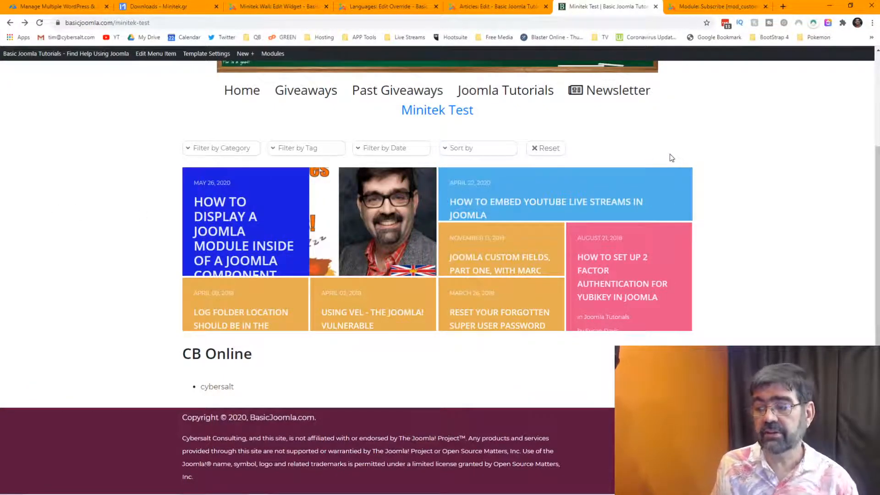
left_click(258, 7)
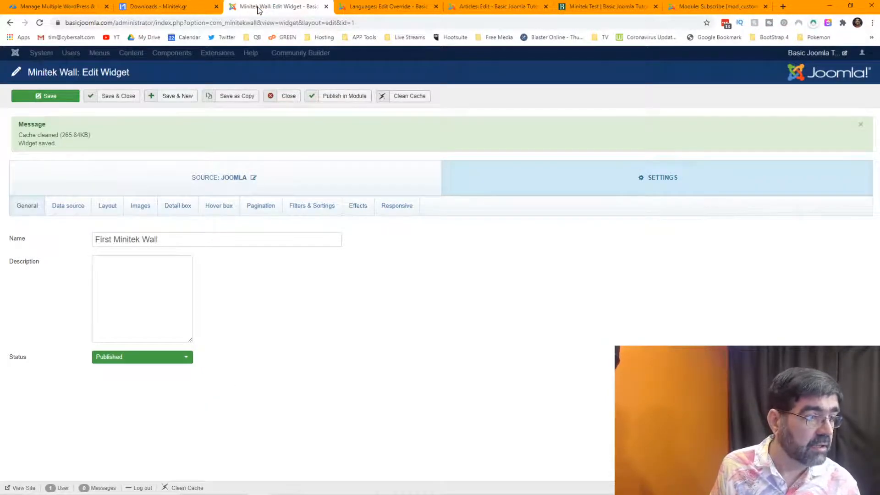
Restore Large screen size limit 1139 from clipboard history, set cell height 240, and save.
left_click(397, 204)
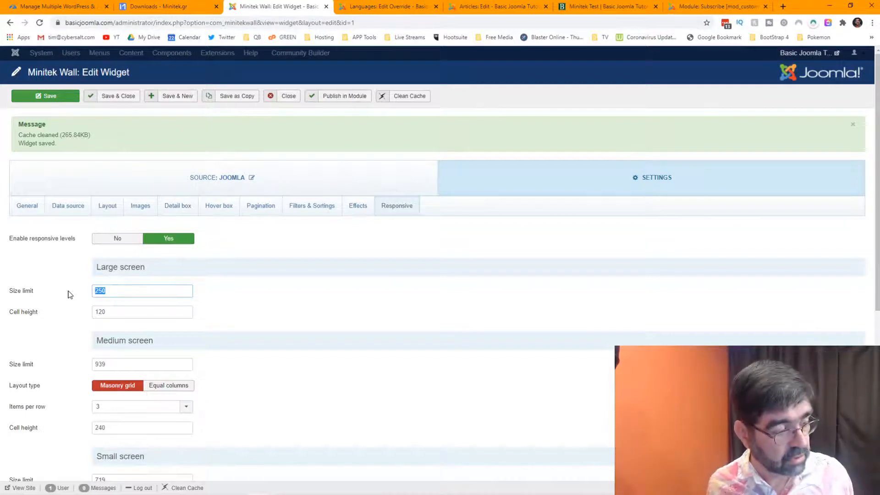
key("super+v")
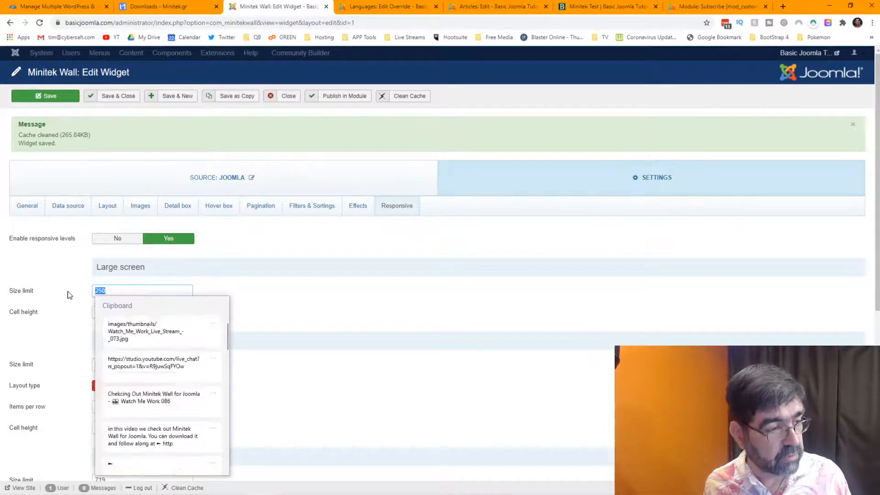
left_click(152, 329)
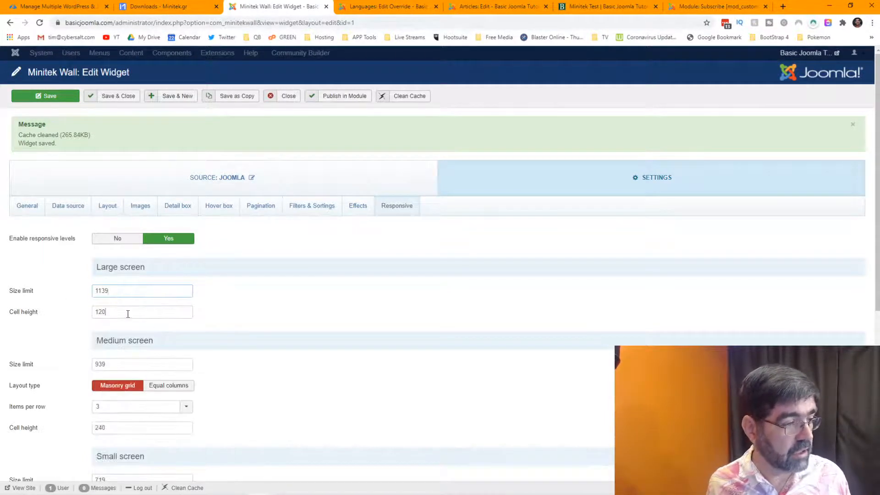
left_click_drag(128, 314, 79, 318)
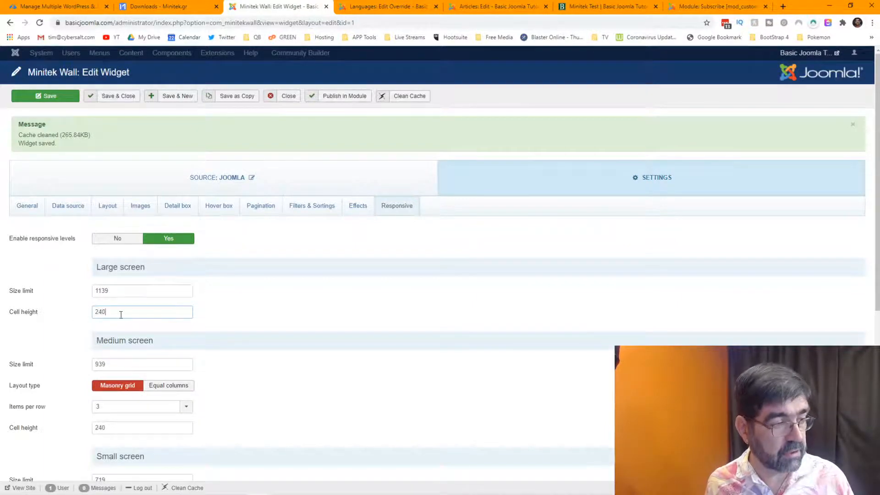
left_click(29, 95)
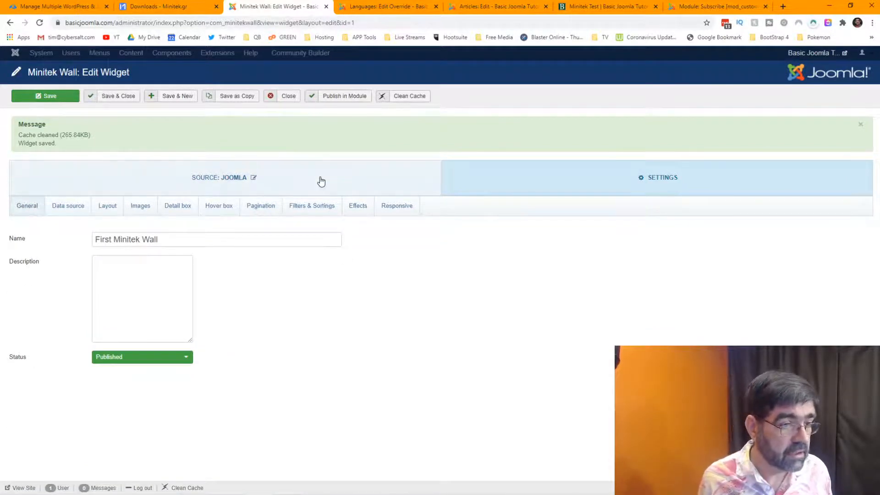
left_click(405, 209)
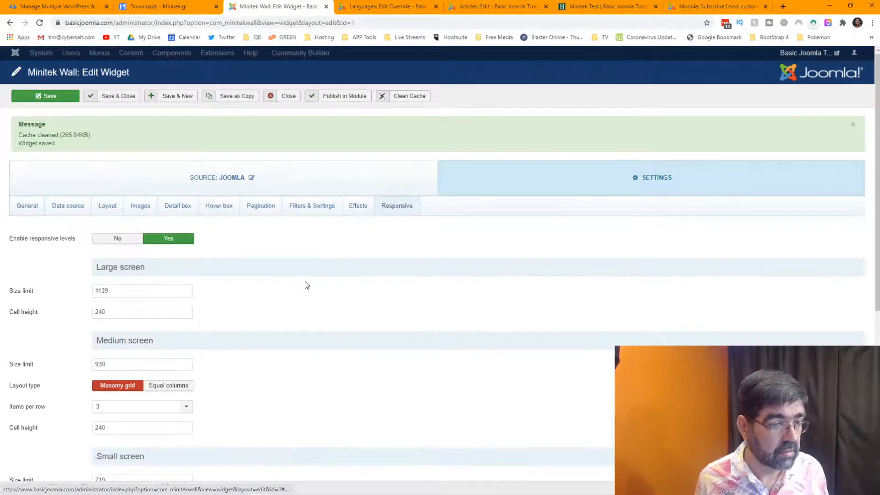
scroll(289, 269, "down", 2)
scroll(484, 207, "up", 1)
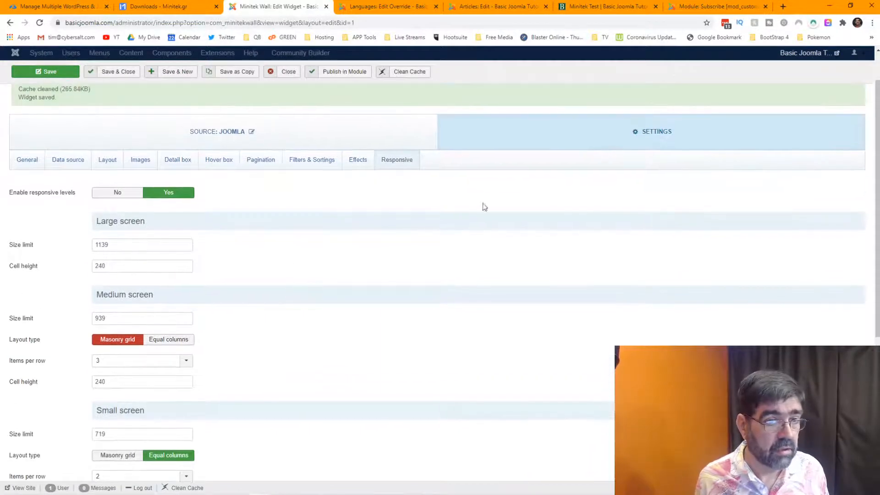
scroll(231, 281, "down", 2)
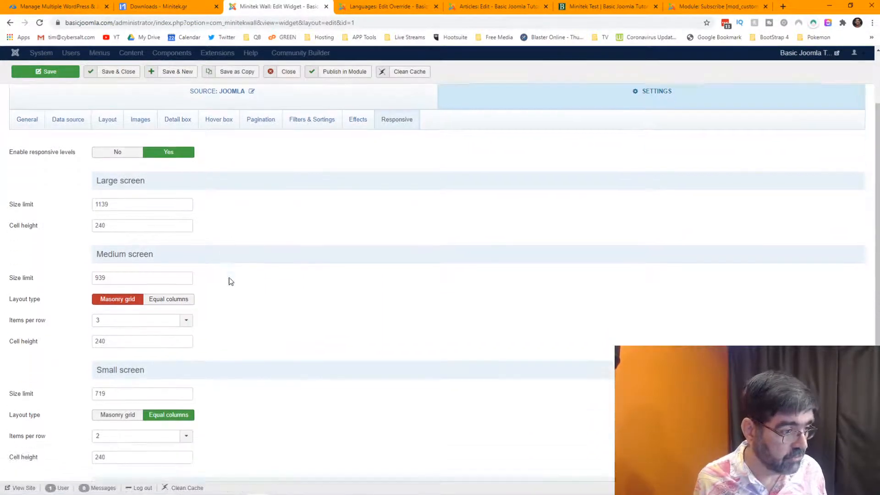
mouse_move(19, 230)
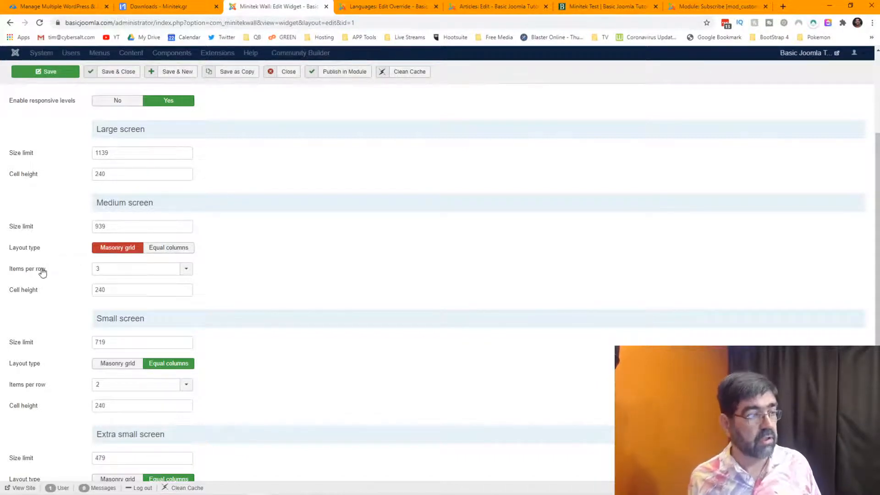
mouse_move(32, 295)
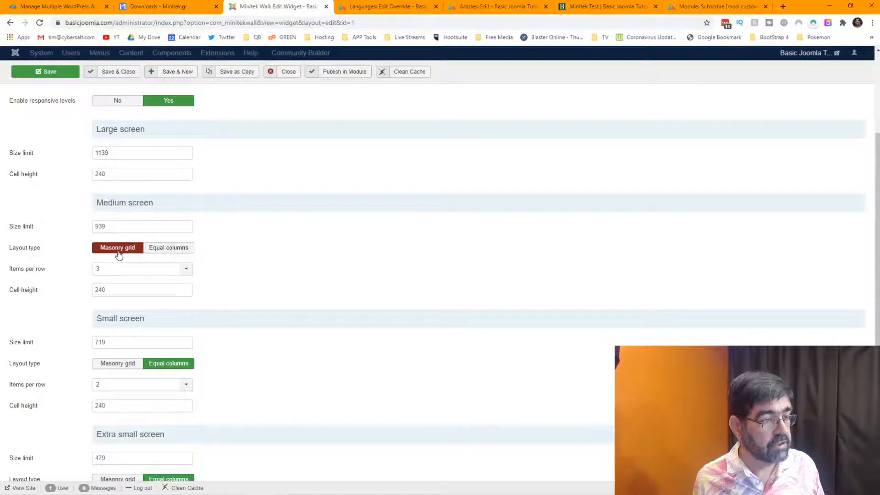
left_click(174, 255)
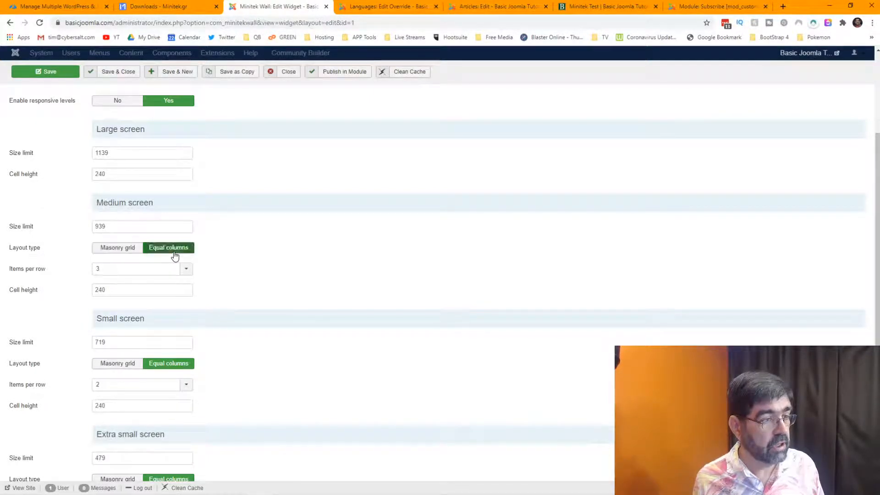
left_click(119, 251)
scroll(301, 241, "down", 2)
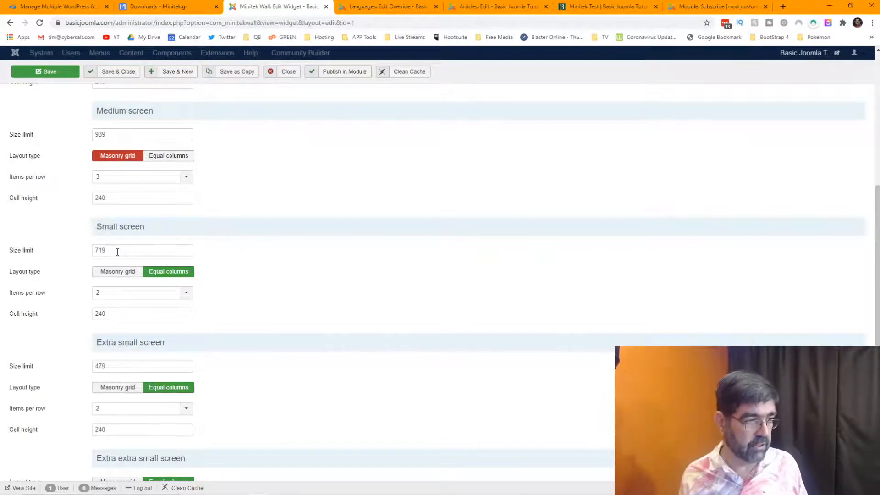
mouse_move(30, 255)
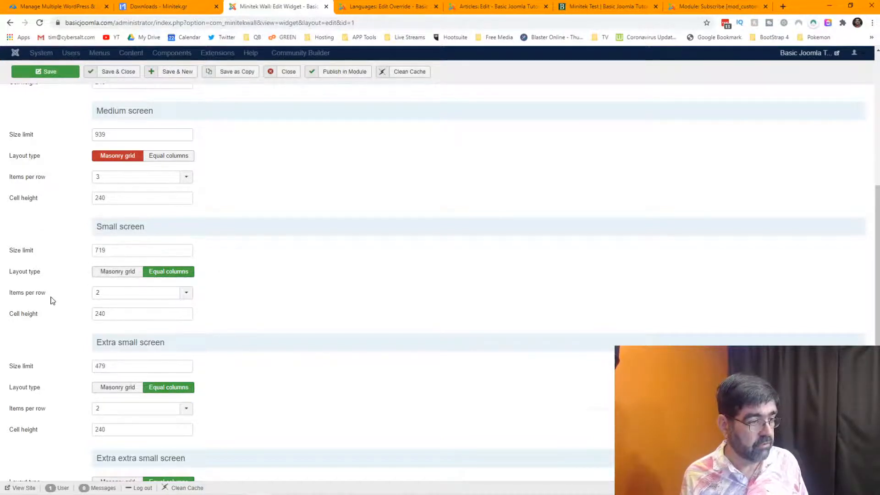
scroll(52, 300, "down", 1)
scroll(59, 315, "down", 1)
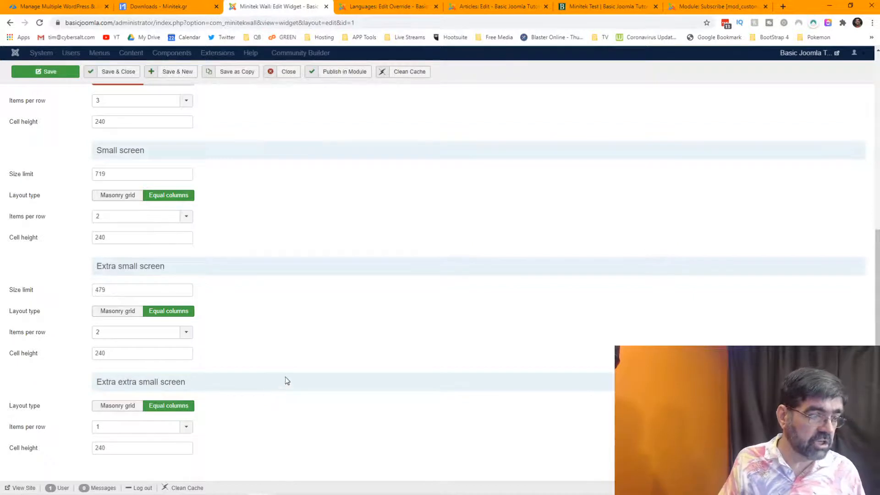
scroll(287, 374, "up", 6)
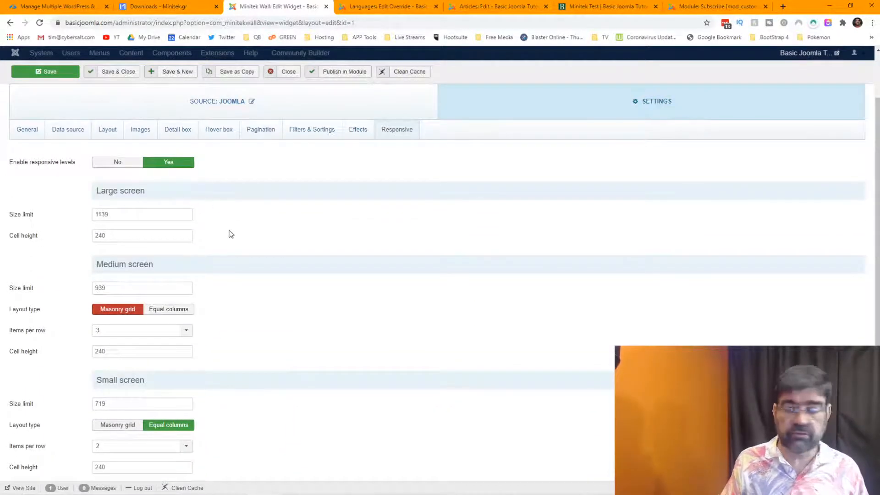
Look through the widget's Effects and Hover box settings.
left_click(353, 137)
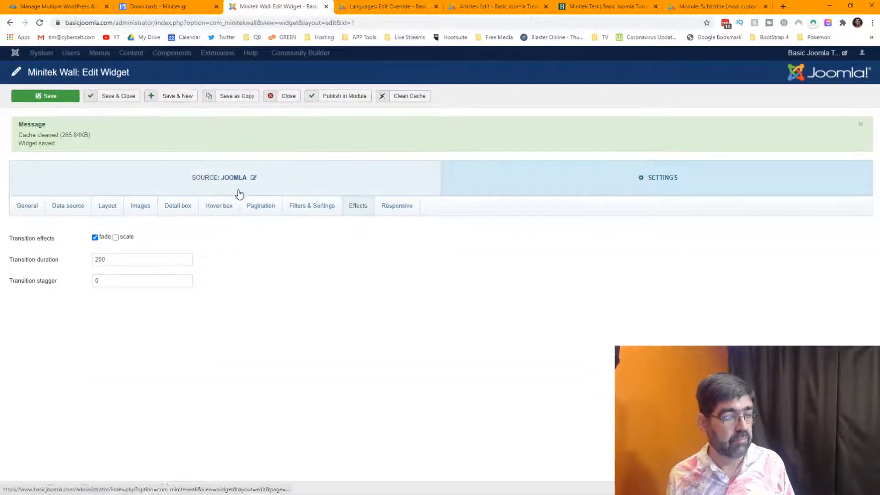
left_click(229, 207)
scroll(260, 264, "down", 2)
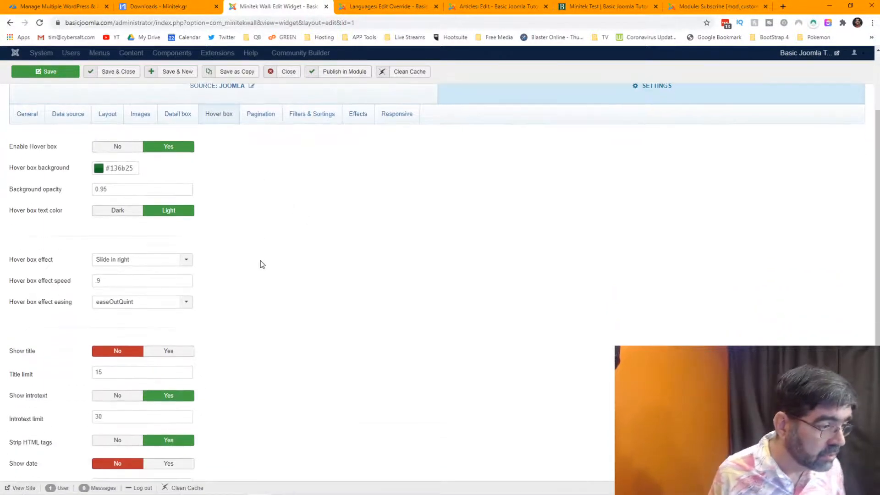
scroll(261, 265, "down", 4)
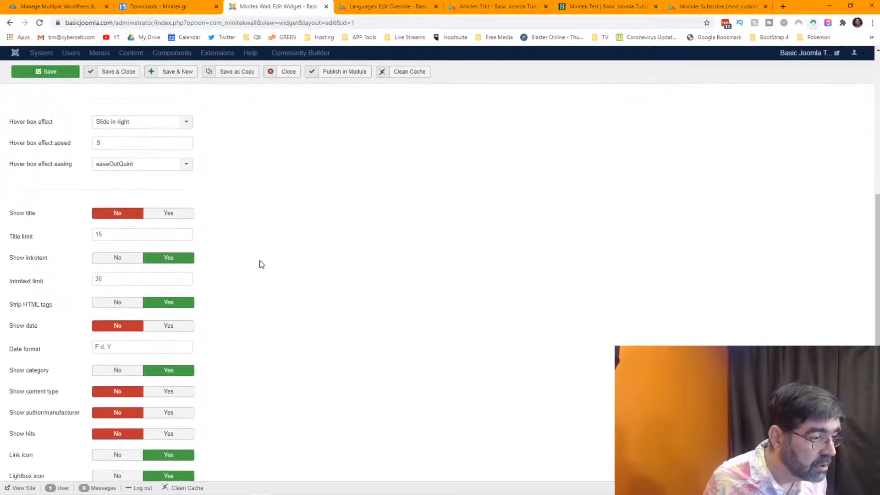
scroll(242, 262, "up", 6)
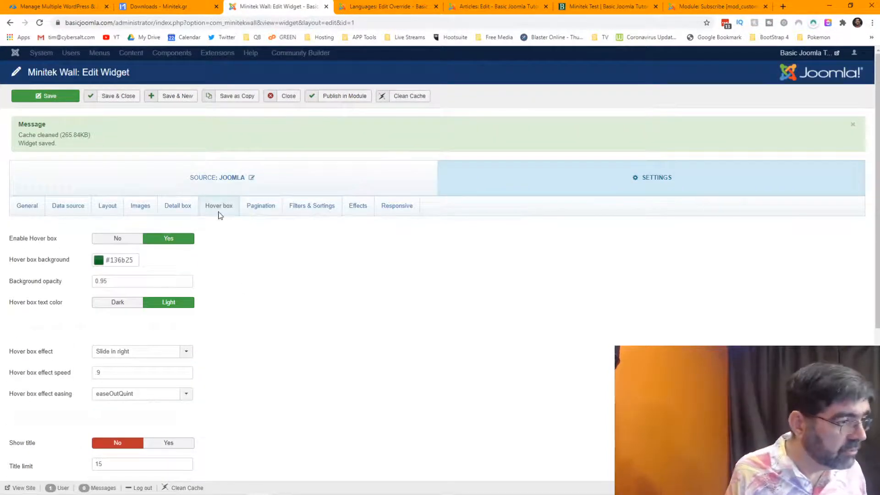
Check the Data source Joomla mode choices, leaving it on Joomla Articles.
left_click(64, 209)
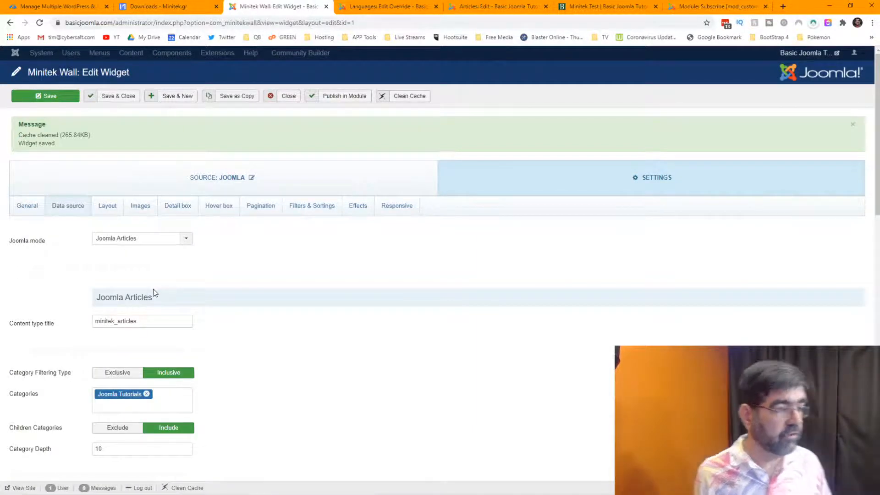
left_click(139, 246)
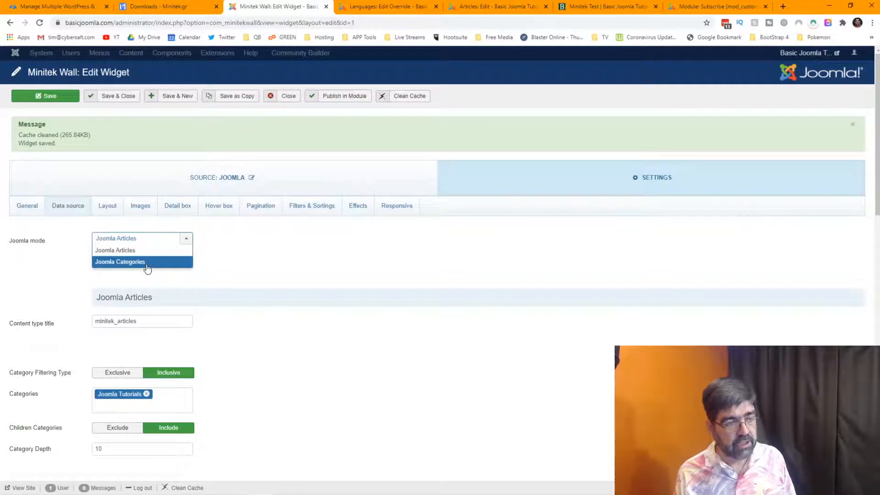
left_click(276, 269)
left_click(124, 243)
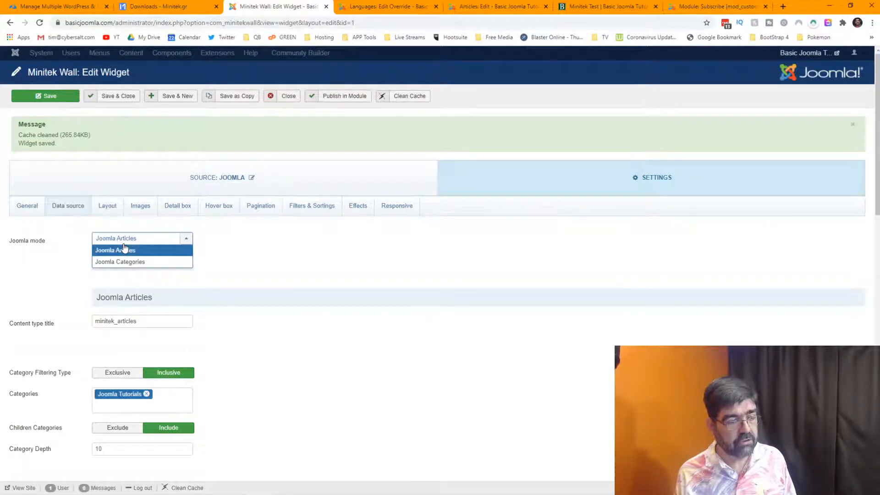
left_click(258, 248)
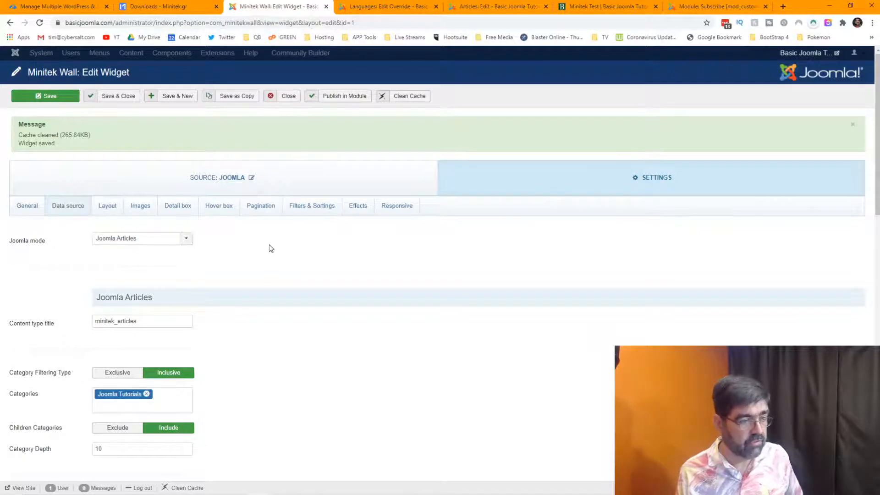
Set the parent category to Joomla Tutorials.
scroll(271, 248, "down", 15)
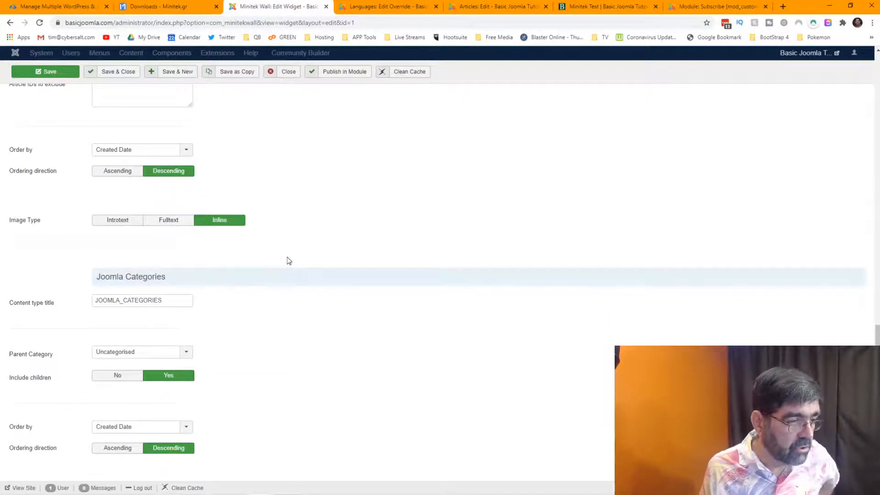
mouse_move(37, 359)
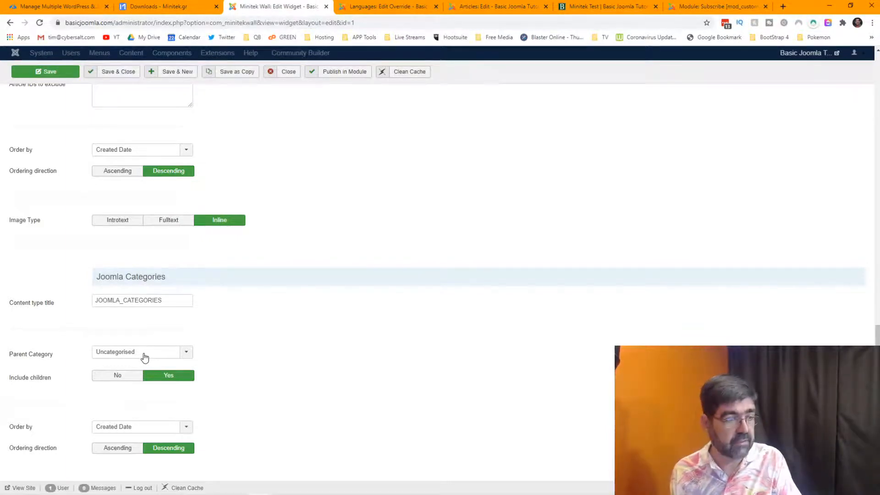
left_click(145, 358)
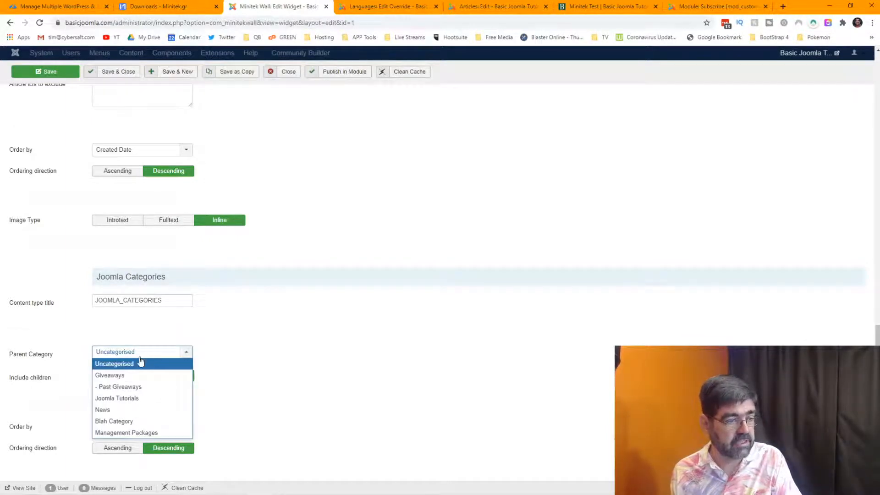
left_click(134, 399)
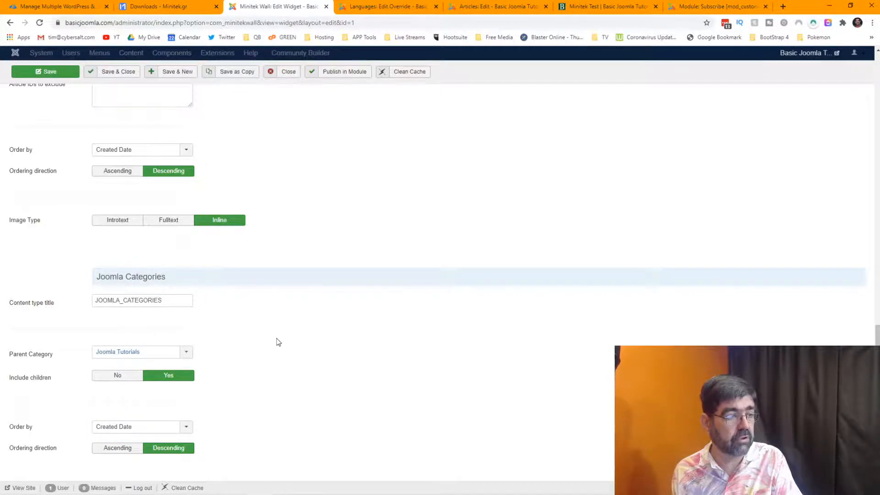
Switch Joomla mode to Joomla Categories, save, and reload the Minitek Test page.
scroll(277, 342, "up", 15)
left_click(153, 128)
left_click(143, 150)
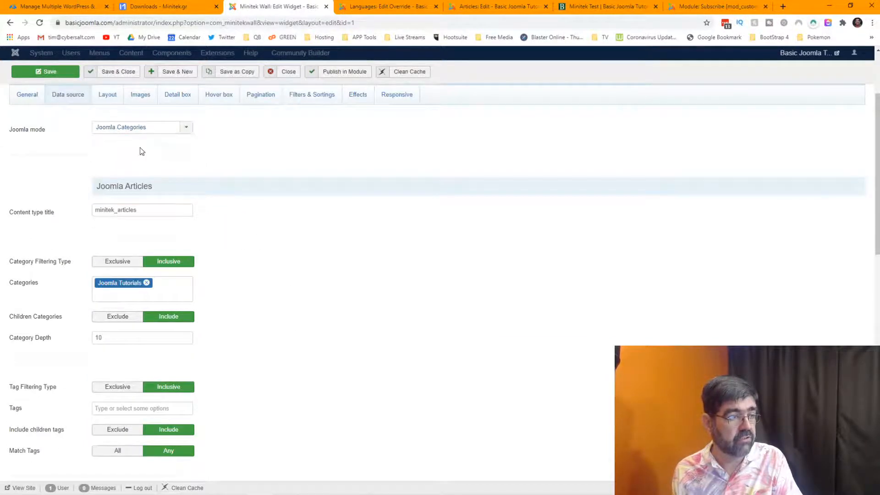
left_click(45, 72)
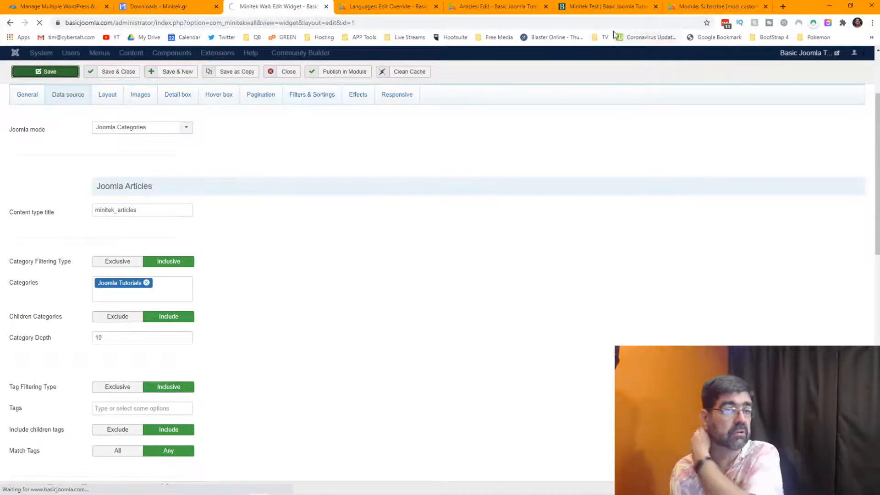
left_click(606, 7)
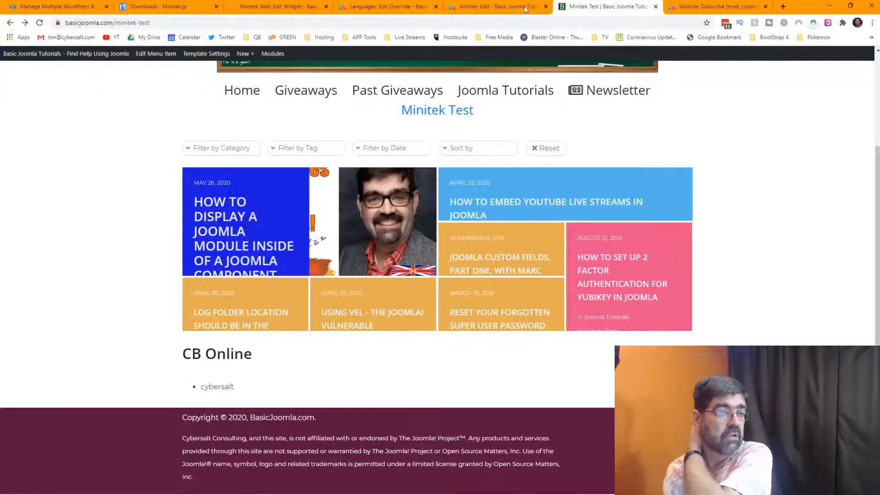
left_click(39, 23)
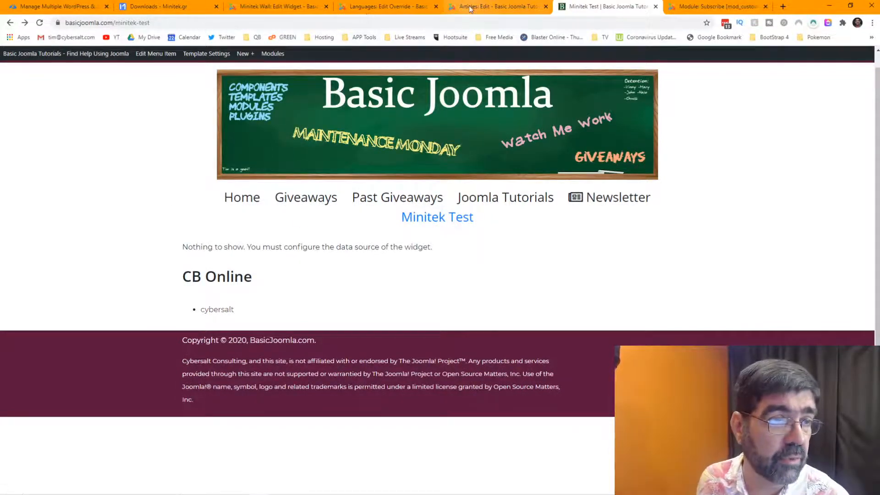
Close the language override editor and return to the overrides list.
left_click(495, 7)
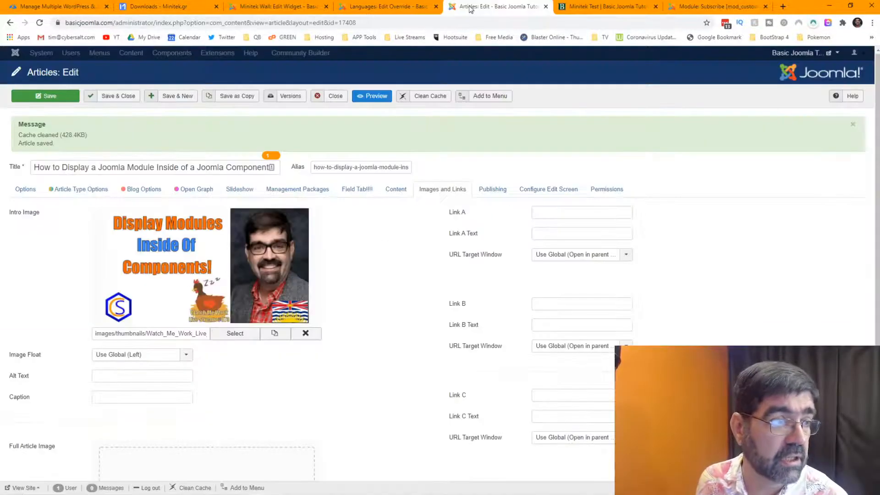
left_click(281, 7)
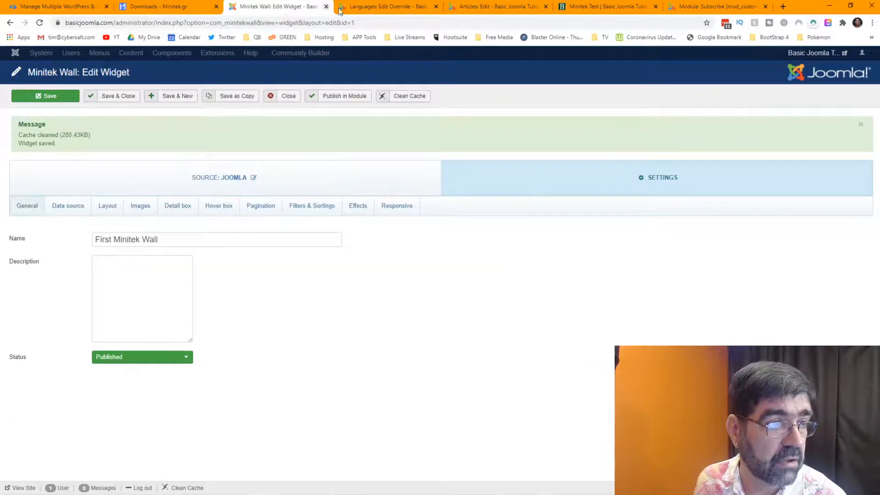
left_click(367, 7)
left_click(226, 97)
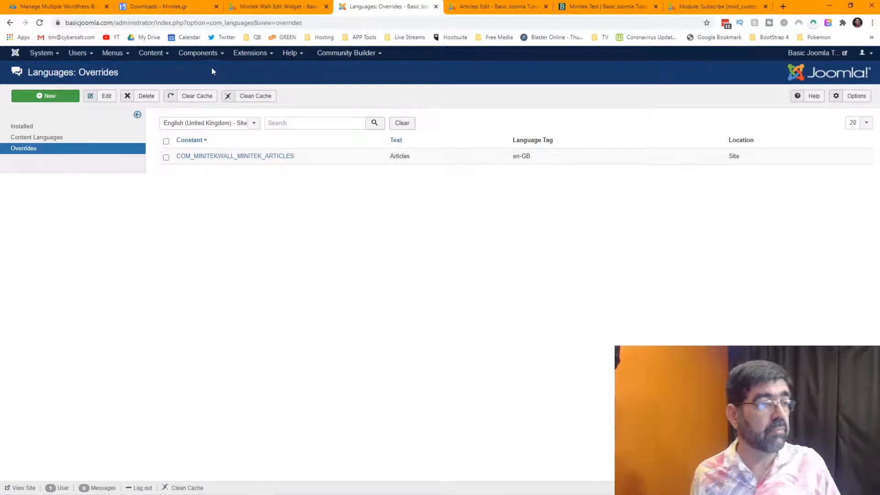
Open Content > Categories in a new tab, then return to the Minitek widget editor.
left_click(206, 58)
left_click(151, 53)
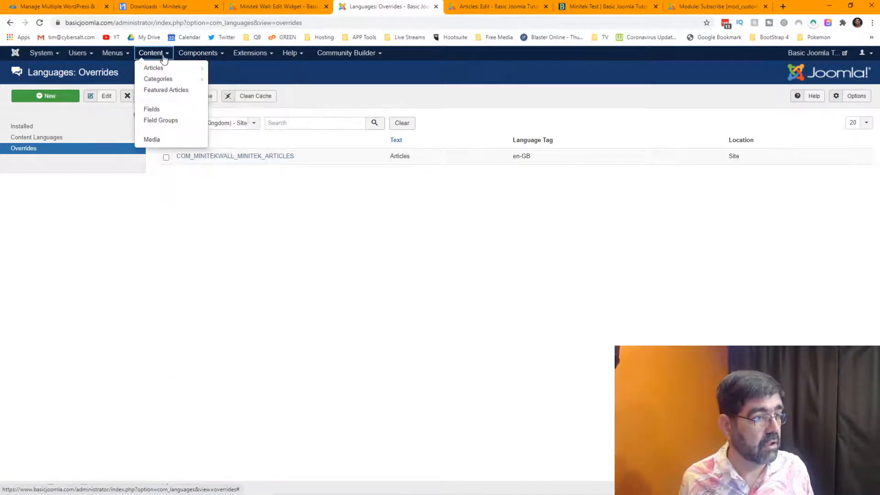
right_click(164, 80)
left_click(173, 87)
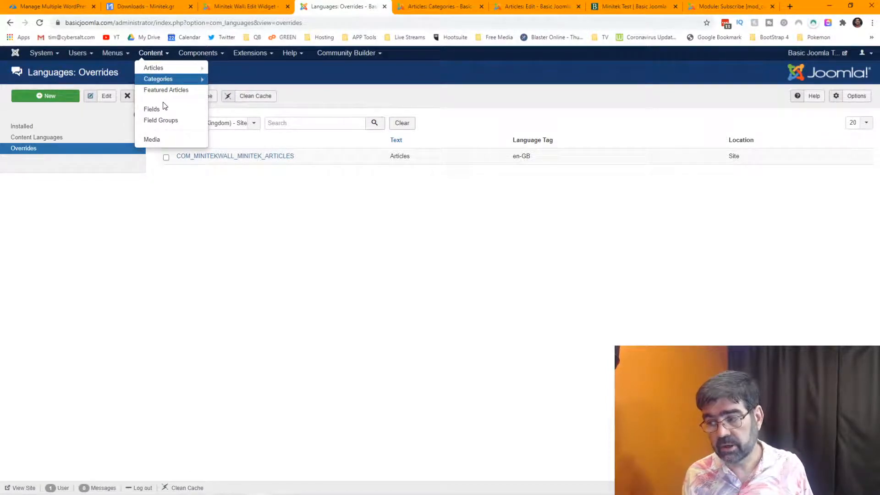
left_click(271, 6)
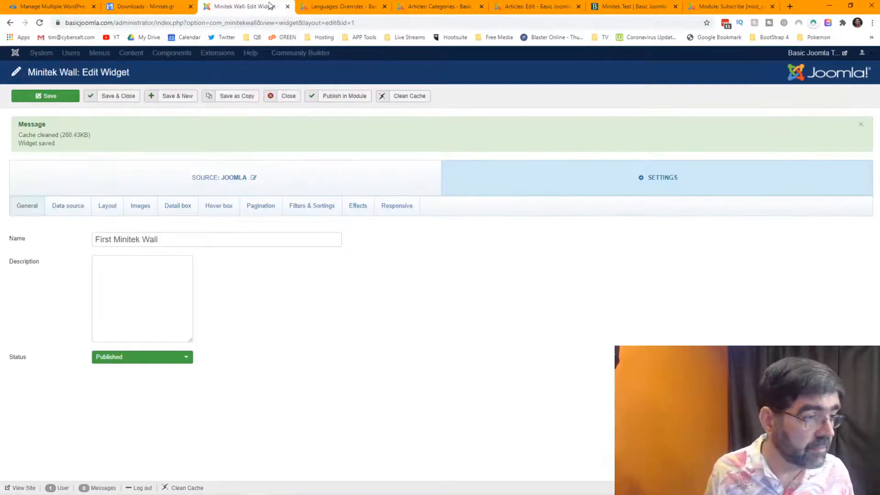
left_click(63, 206)
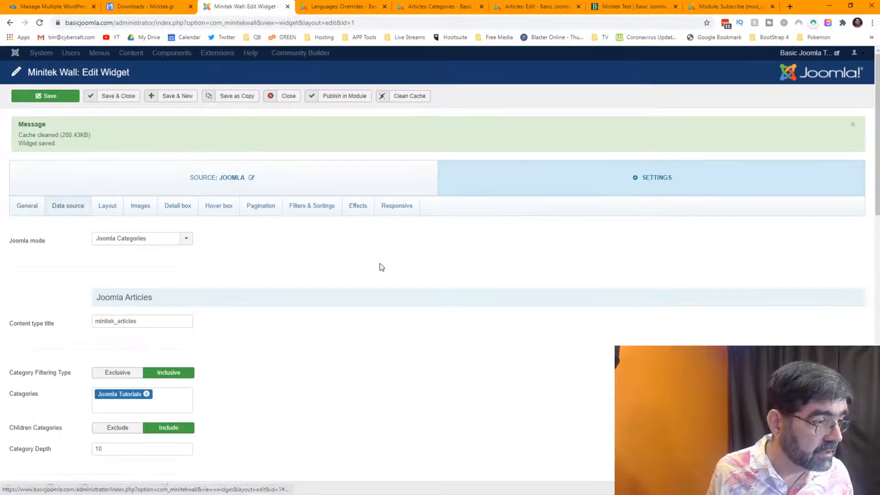
scroll(381, 267, "down", 10)
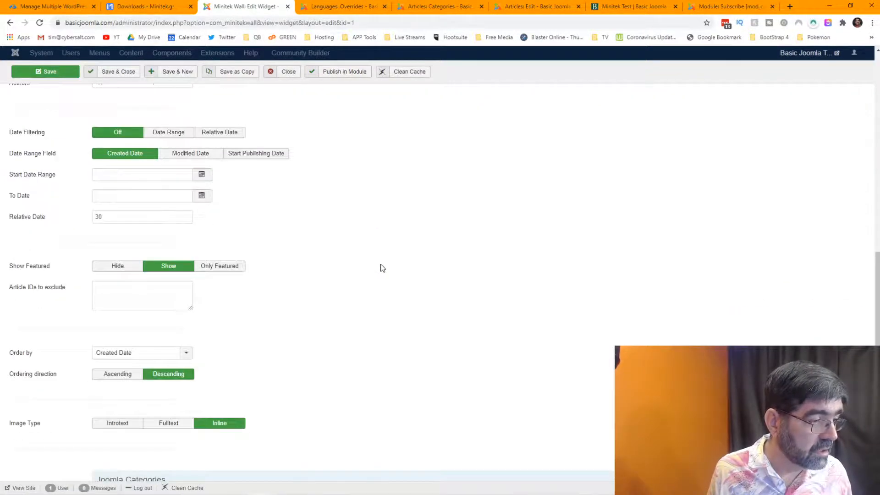
scroll(382, 267, "up", 4)
scroll(382, 268, "down", 7)
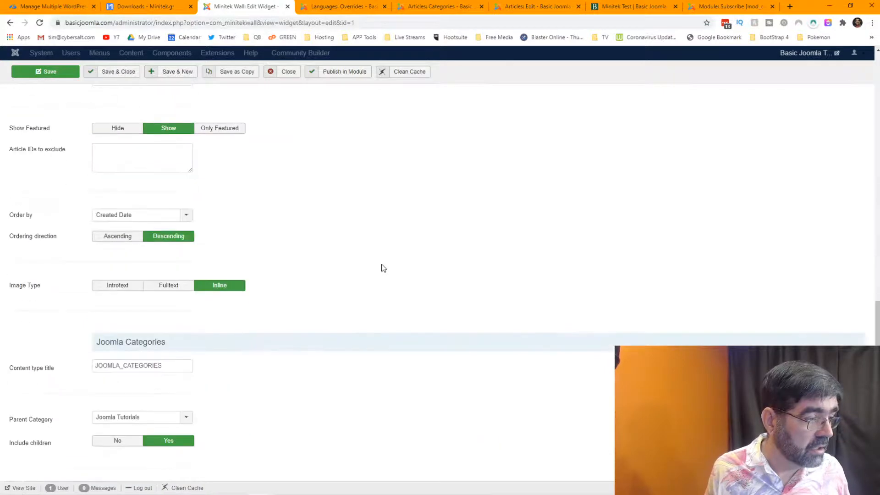
scroll(388, 268, "down", 1)
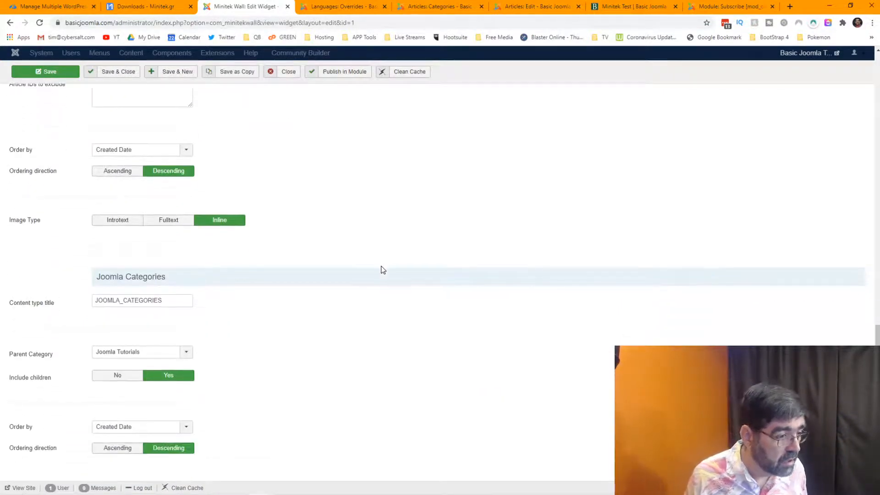
scroll(380, 272, "up", 8)
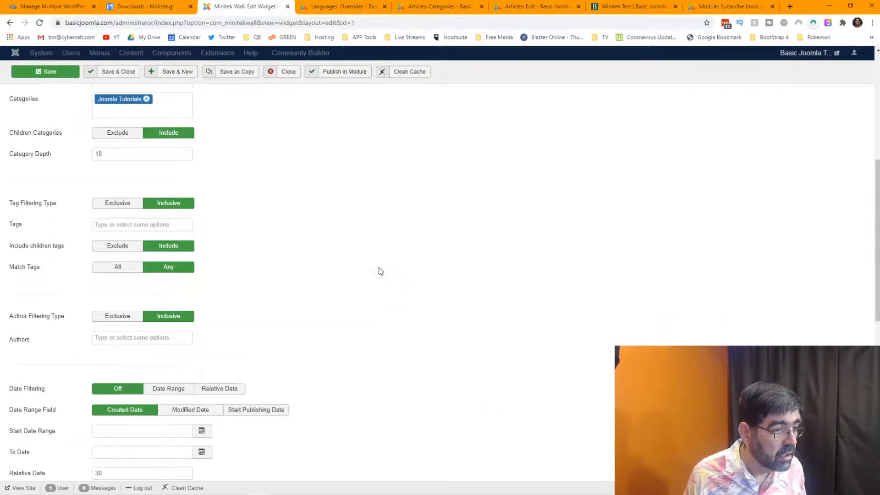
scroll(380, 272, "up", 2)
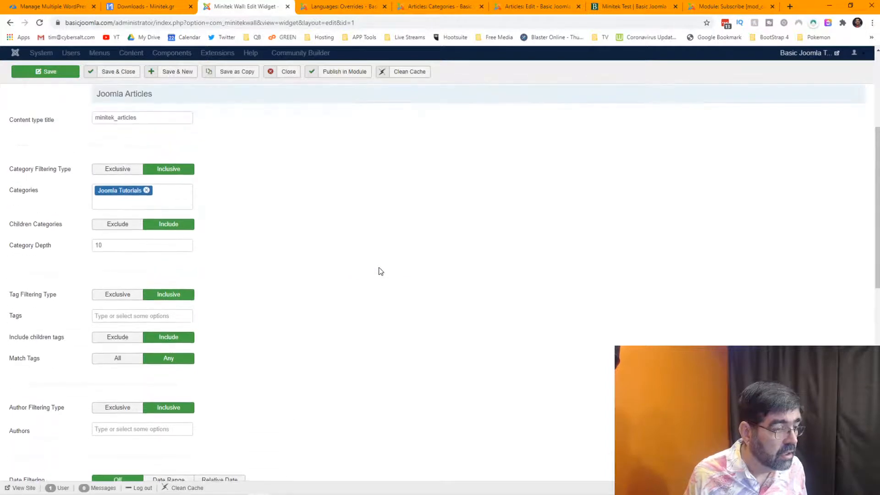
scroll(381, 271, "down", 3)
scroll(381, 272, "down", 4)
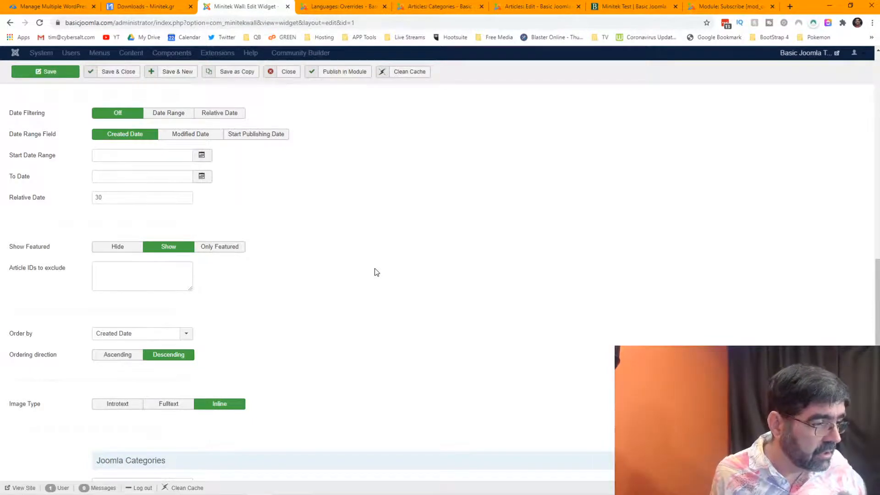
scroll(376, 272, "down", 4)
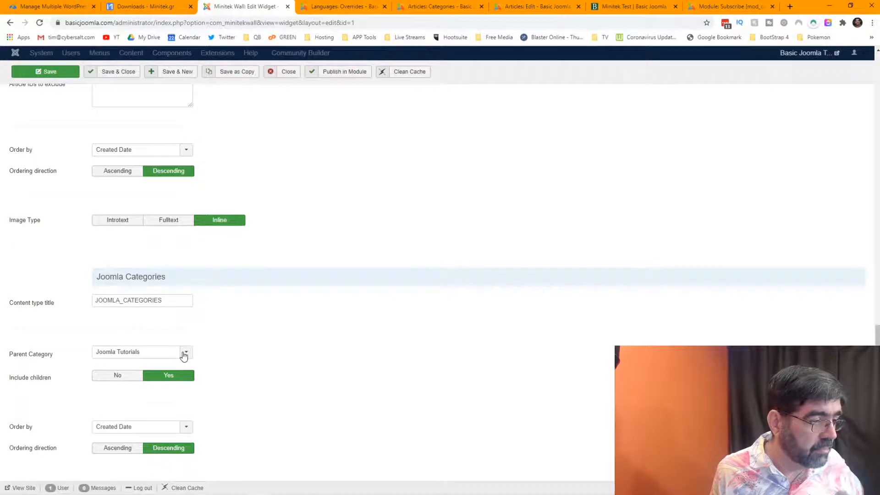
scroll(200, 352, "up", 10)
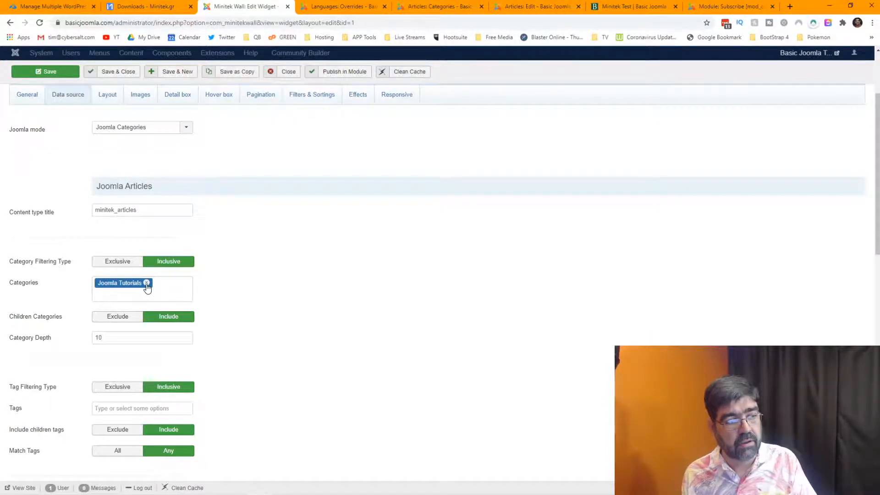
mouse_move(35, 135)
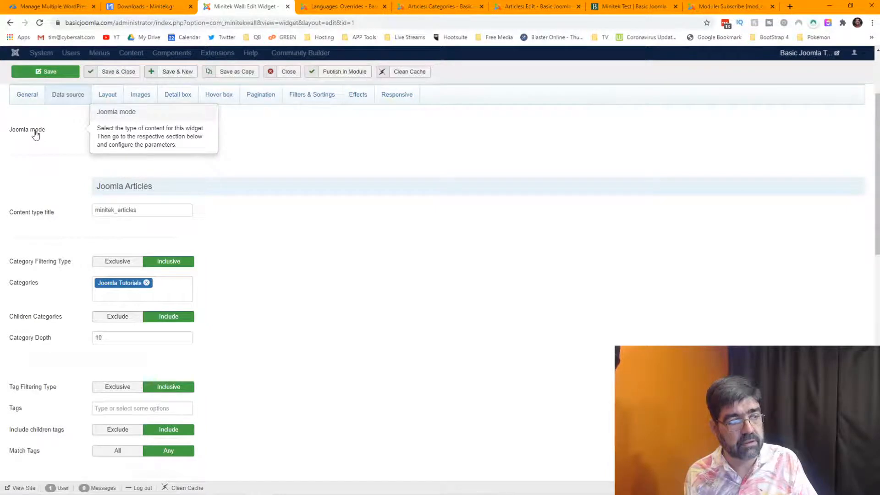
scroll(397, 253, "down", 15)
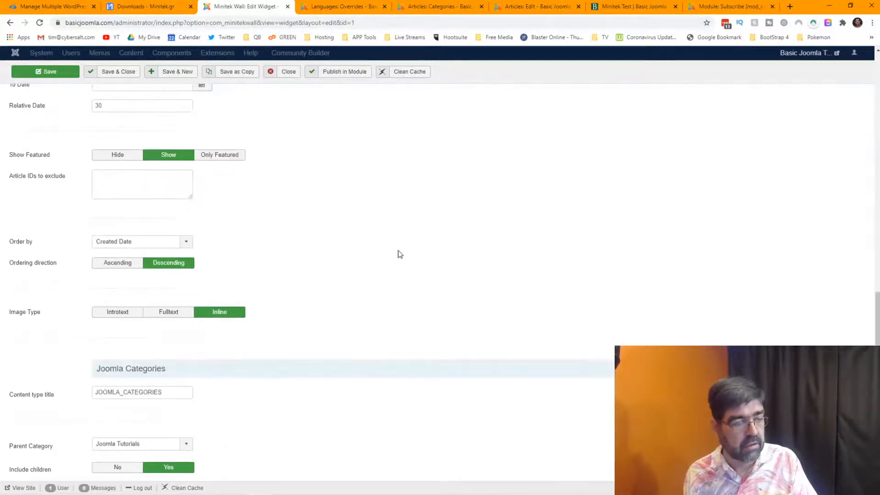
left_click(192, 355)
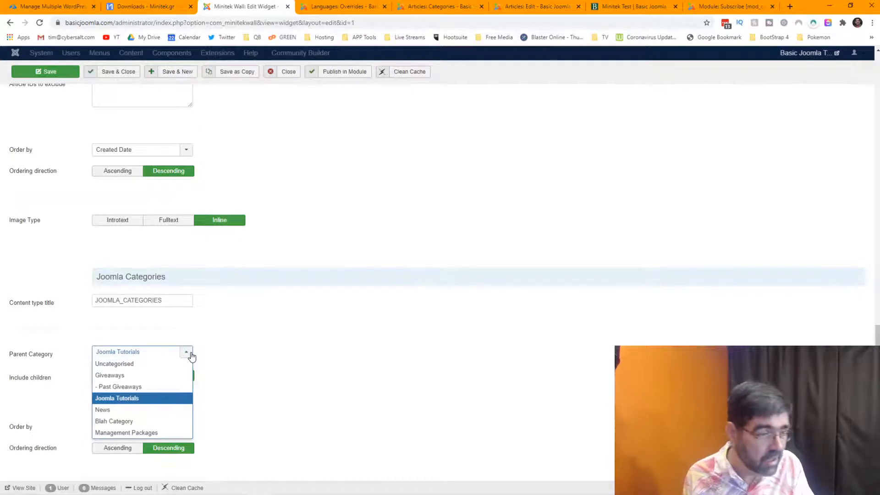
left_click(302, 336)
scroll(303, 335, "up", 15)
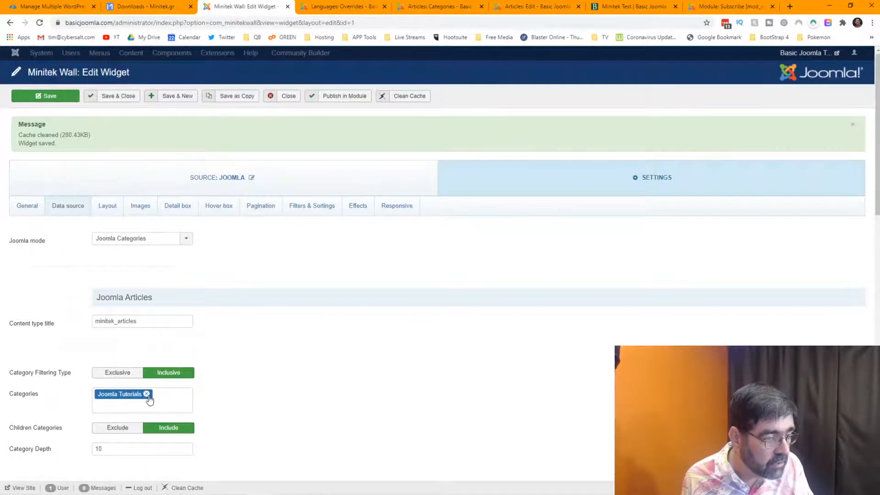
Remove Joomla Tutorials from the Categories filter and save the widget.
left_click(147, 394)
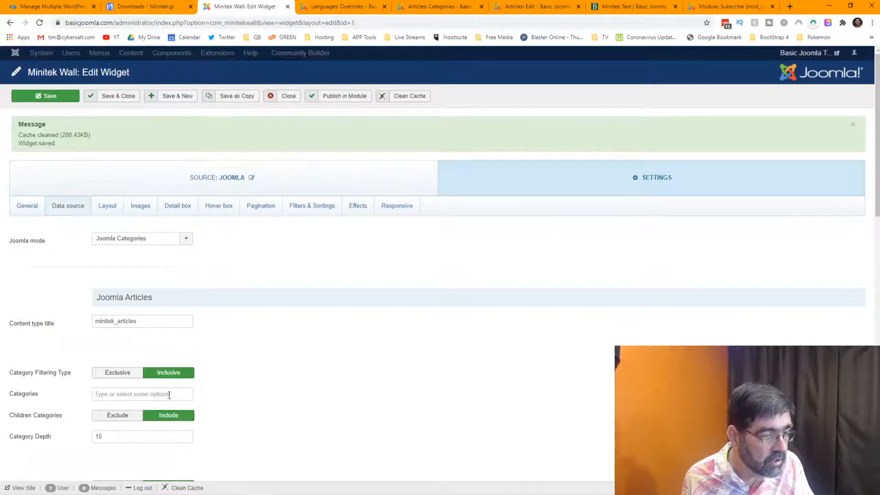
left_click(40, 98)
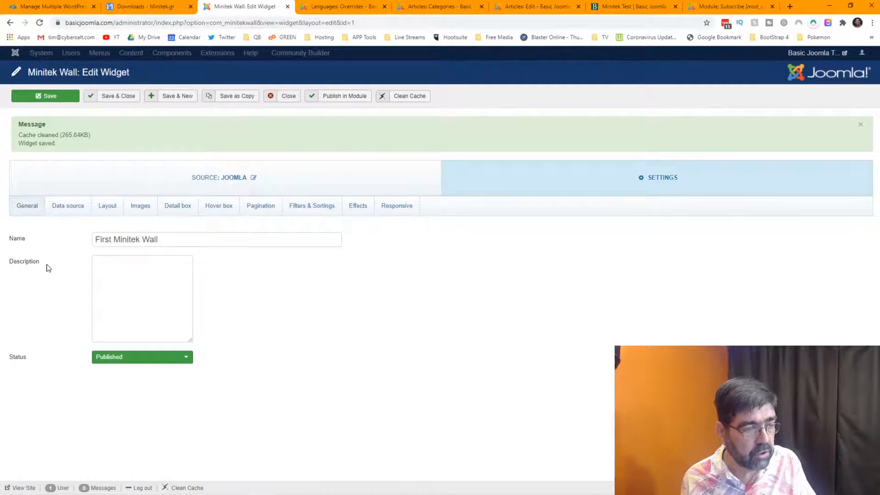
left_click(73, 209)
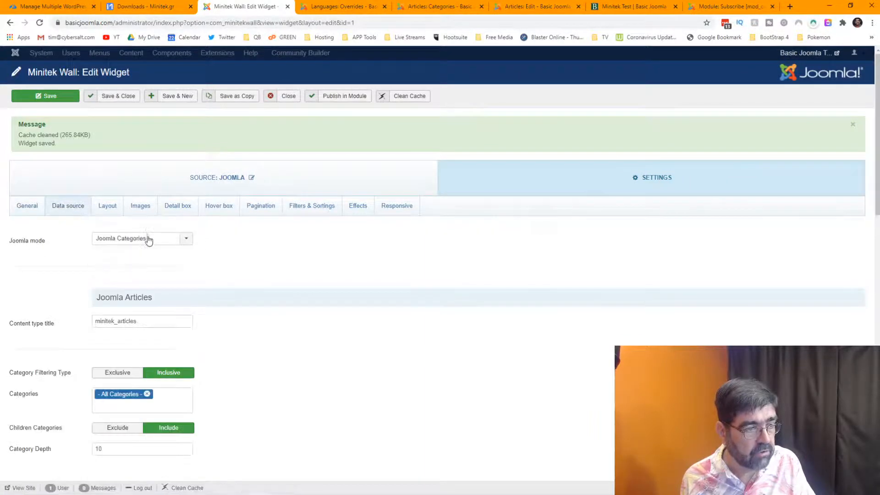
left_click(149, 239)
left_click(301, 250)
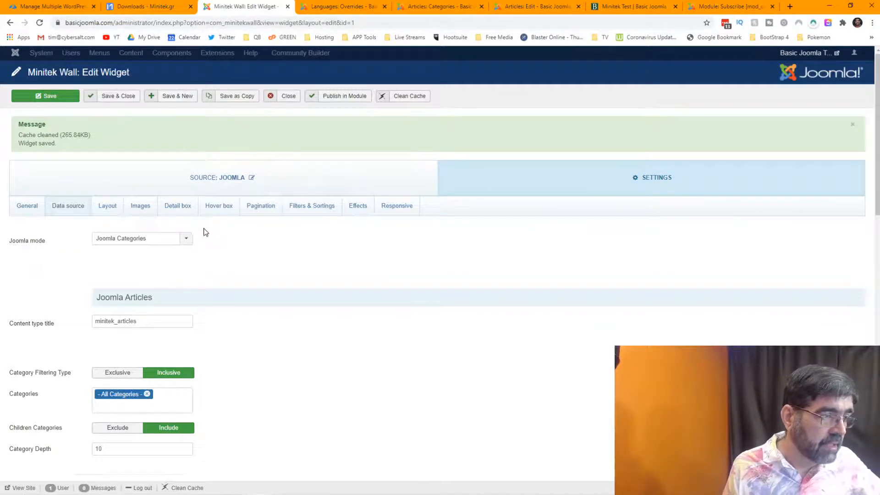
Switch Joomla mode to Joomla Articles and save the widget.
left_click(170, 245)
left_click(169, 250)
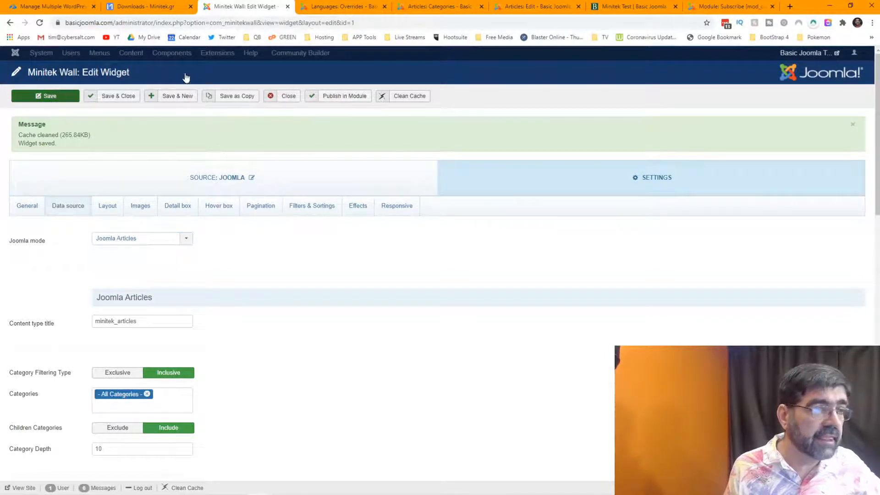
left_click(46, 96)
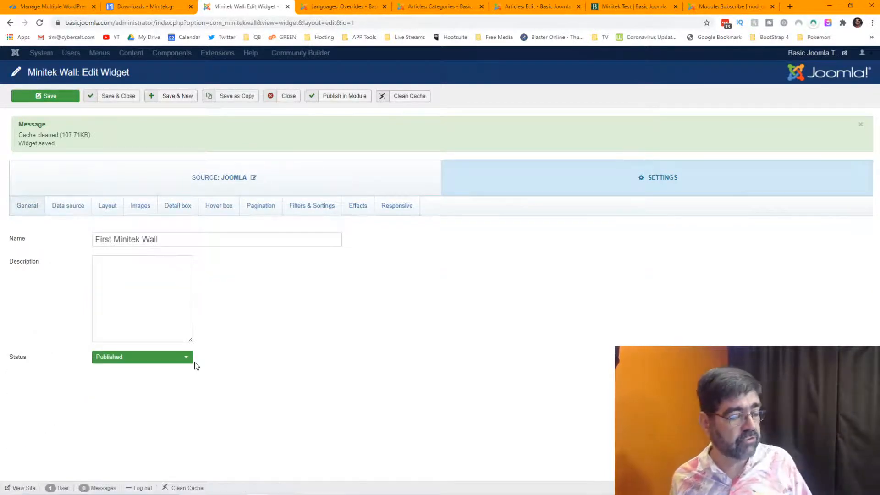
left_click(60, 206)
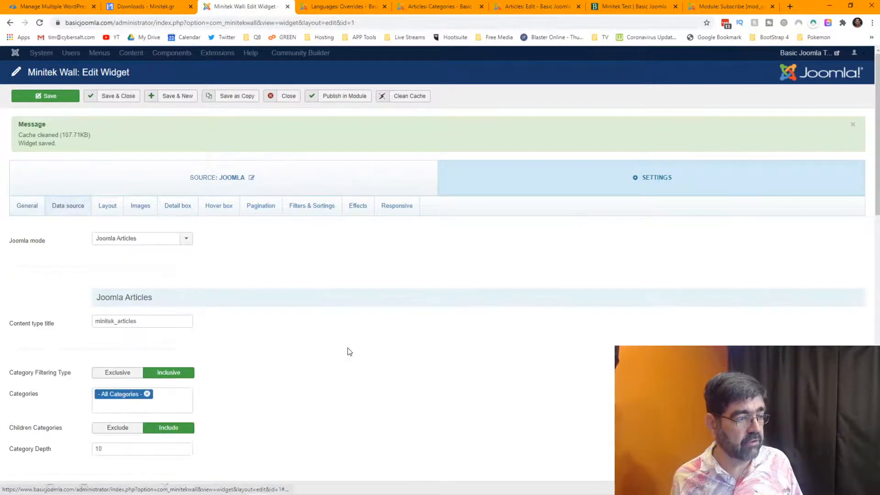
Reload the Minitek Test page and scroll through the article grid.
left_click(645, 3)
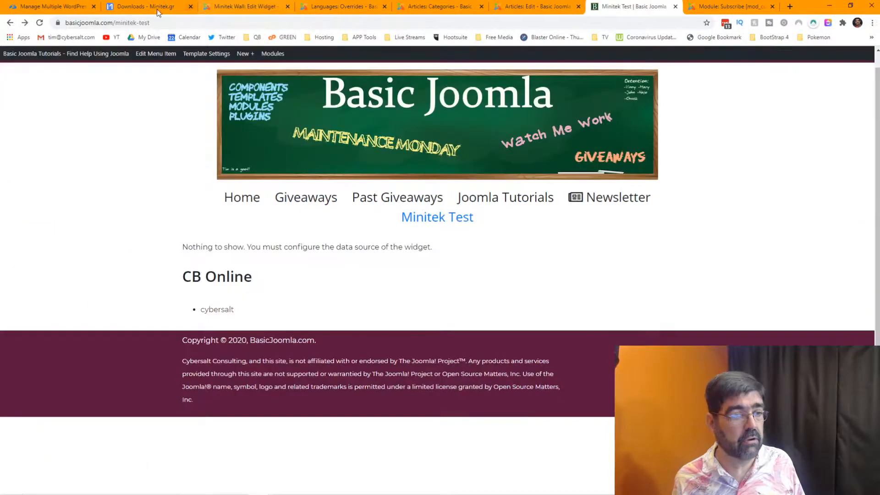
left_click(40, 23)
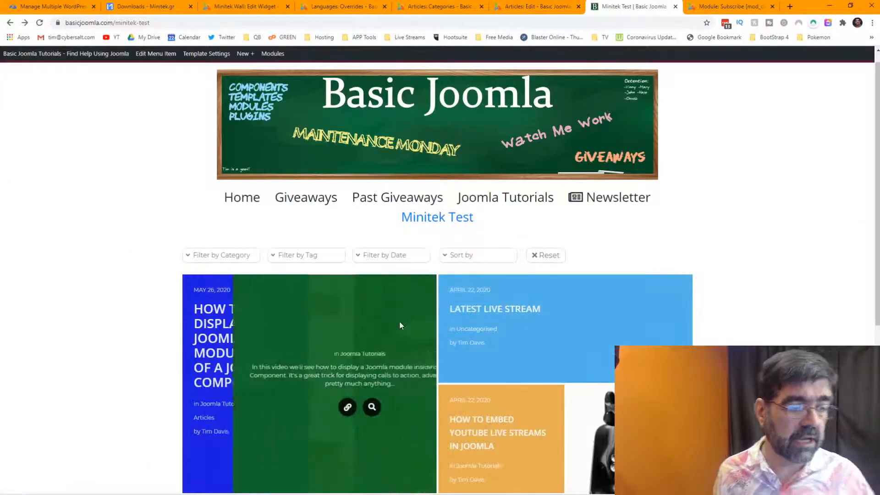
scroll(446, 339, "down", 3)
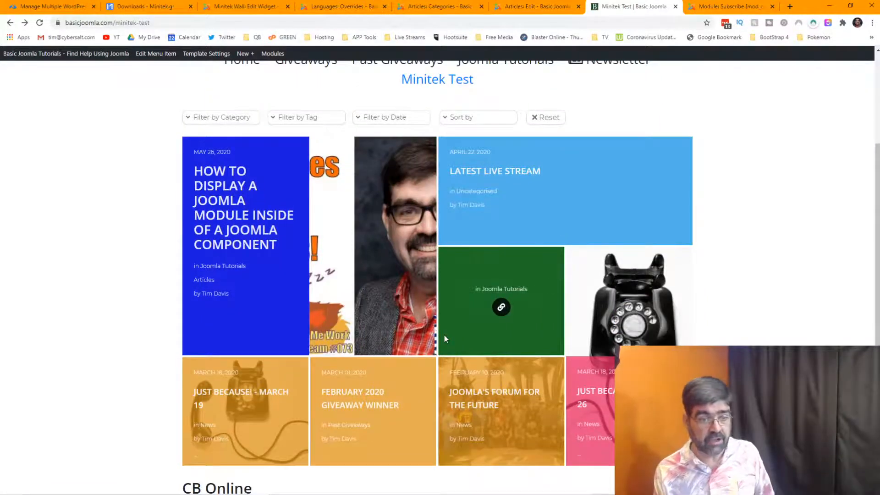
scroll(444, 338, "down", 4)
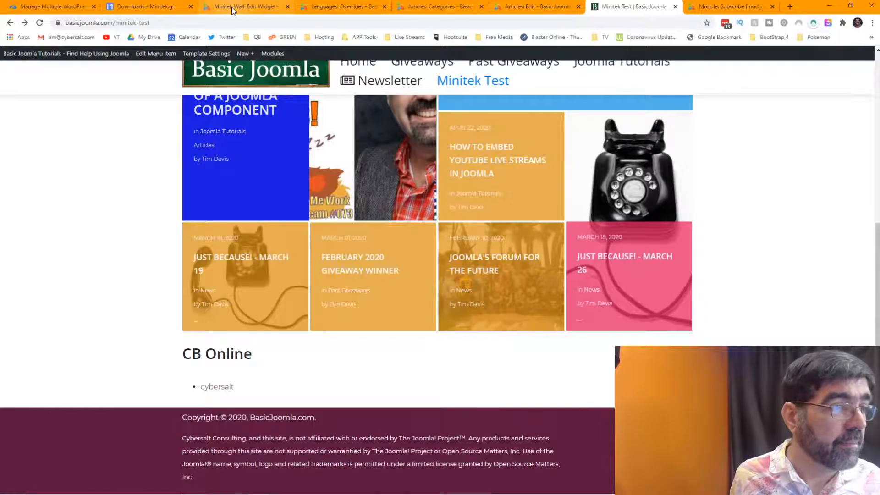
Switch Joomla mode back to Joomla Categories and save the widget.
left_click(232, 8)
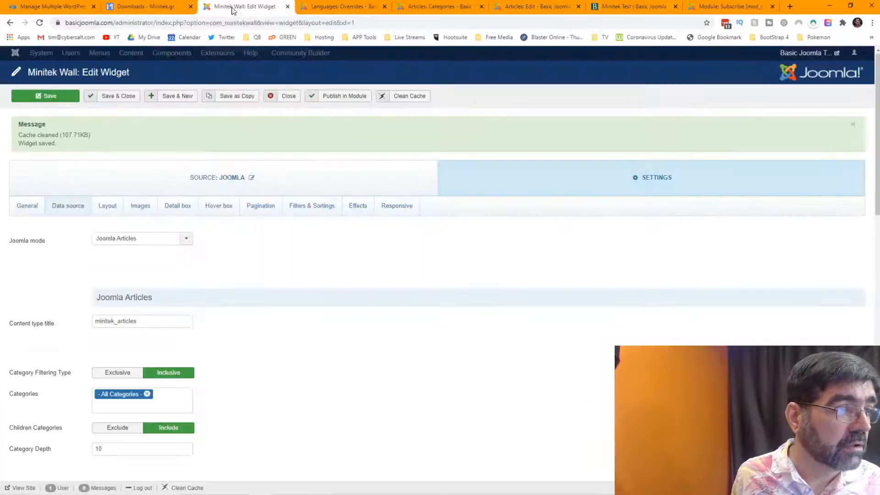
left_click(184, 239)
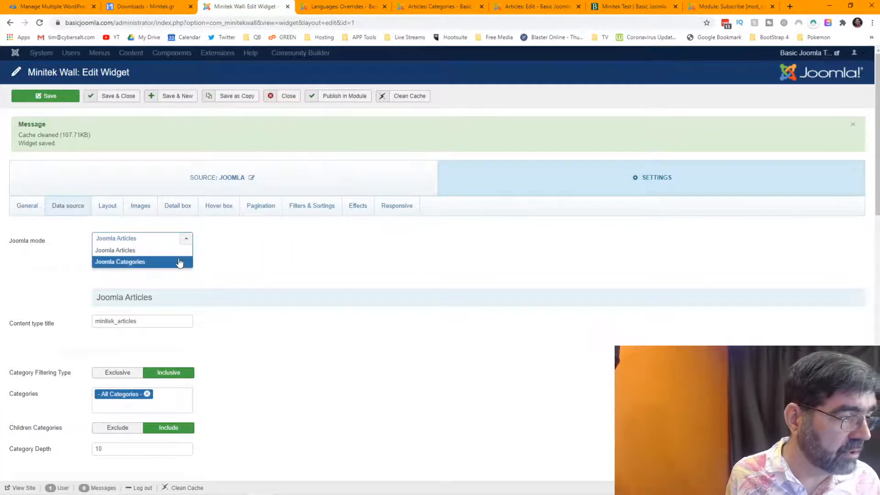
left_click(181, 262)
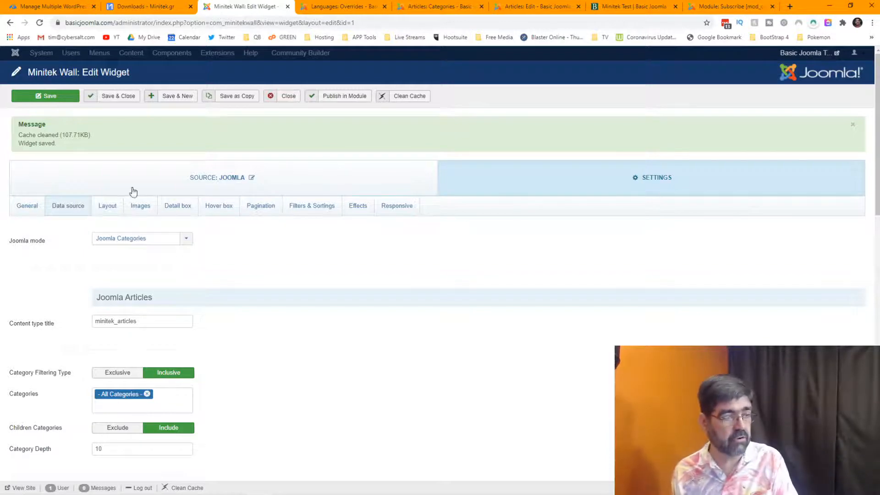
left_click(43, 101)
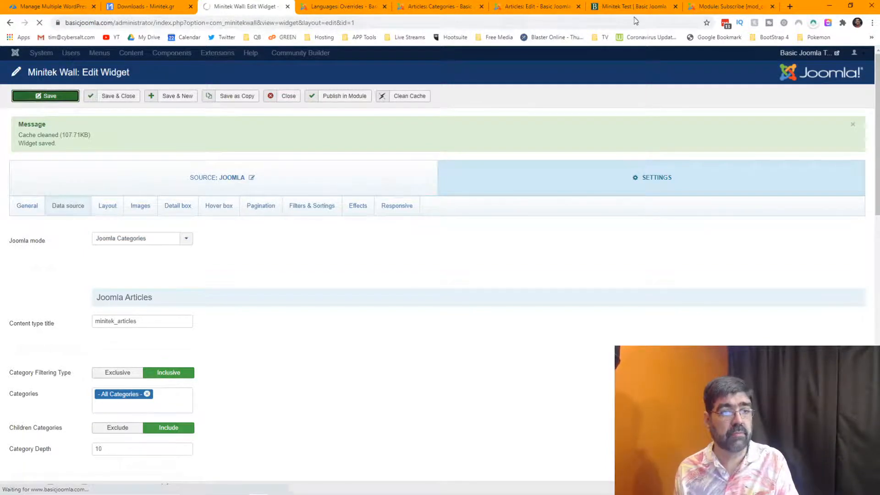
Reload the Minitek Test page showing 'Nothing to show', then return to Data source settings.
left_click(644, 6)
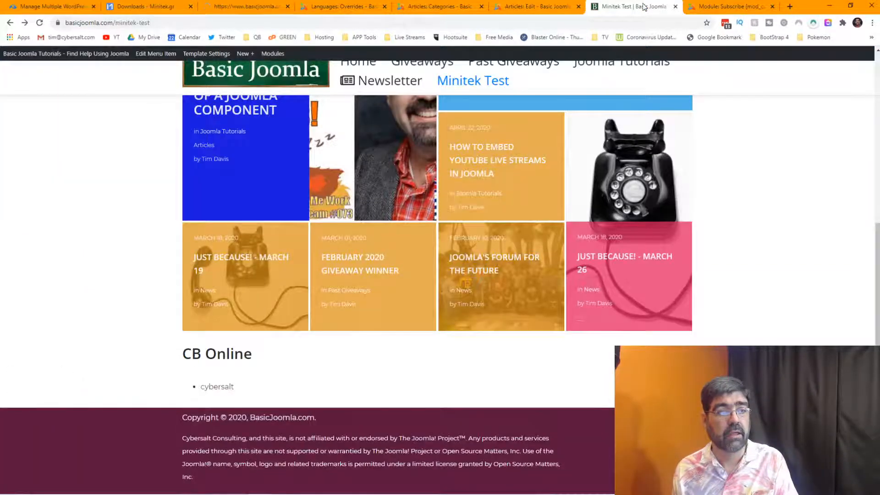
left_click(40, 23)
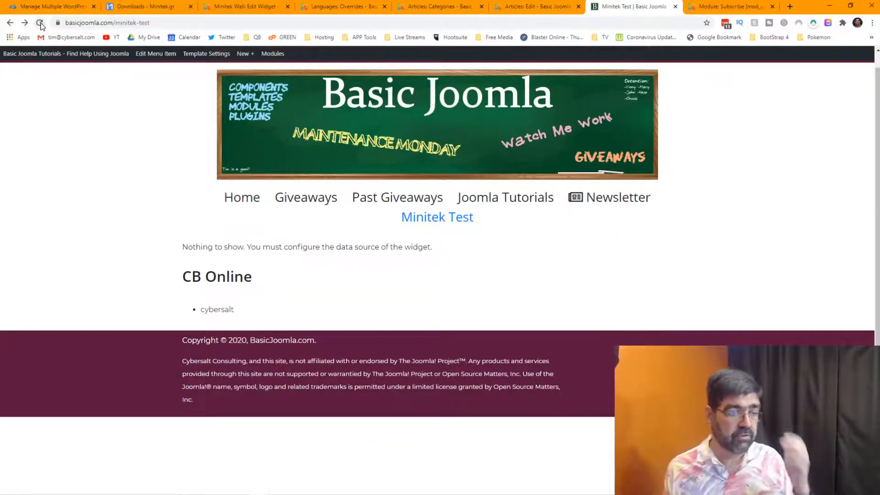
left_click(209, 7)
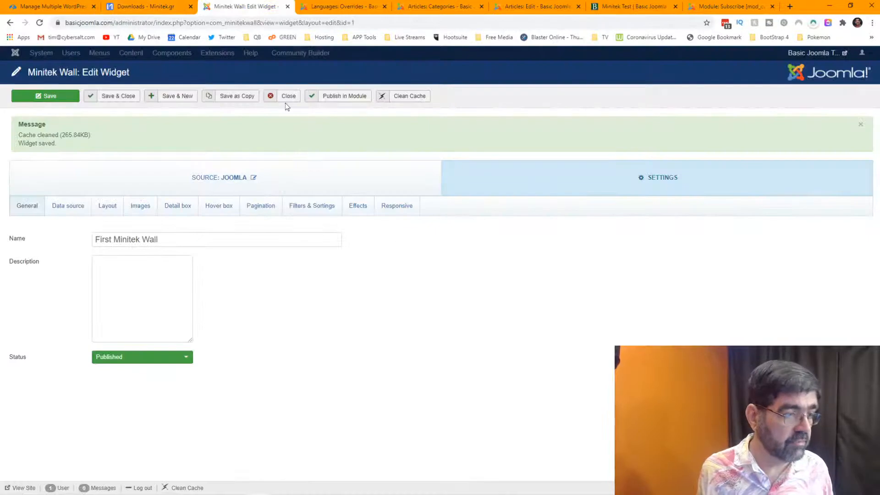
left_click(70, 206)
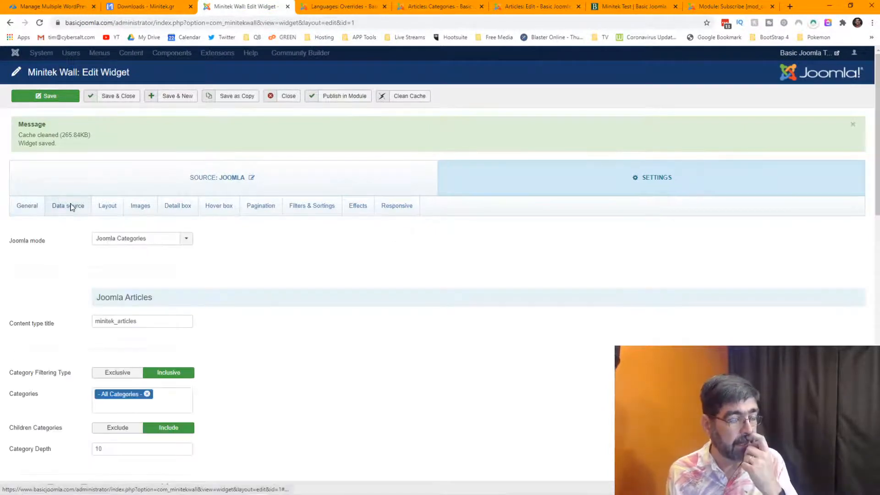
Set the wall widget's parent category to Uncategorised, save it, and view the Minitek Test page.
scroll(137, 249, "down", 2)
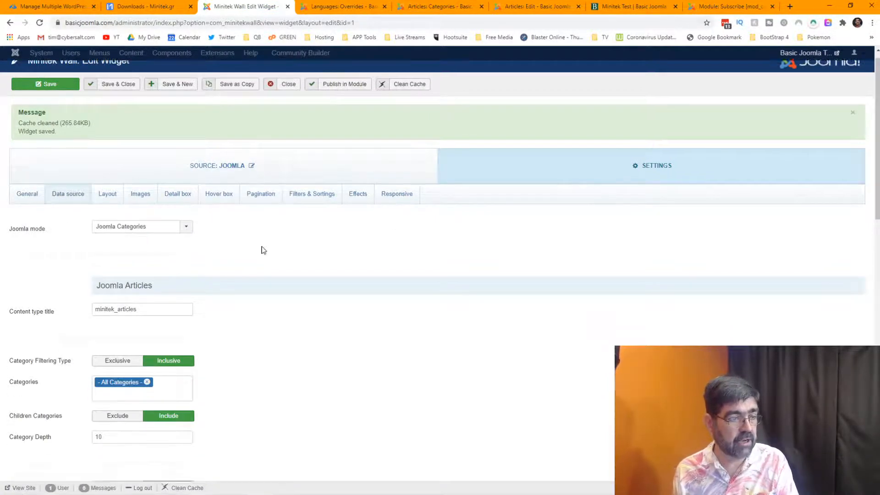
scroll(232, 228, "down", 10)
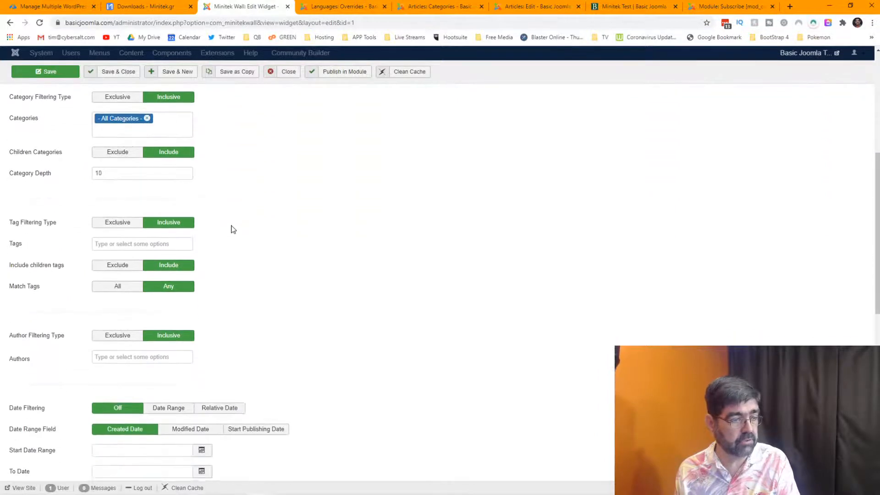
scroll(232, 228, "down", 3)
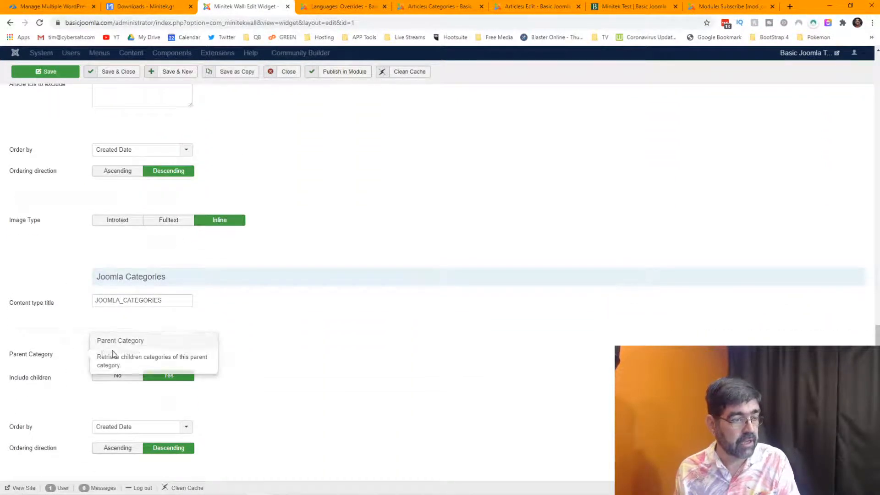
left_click(186, 357)
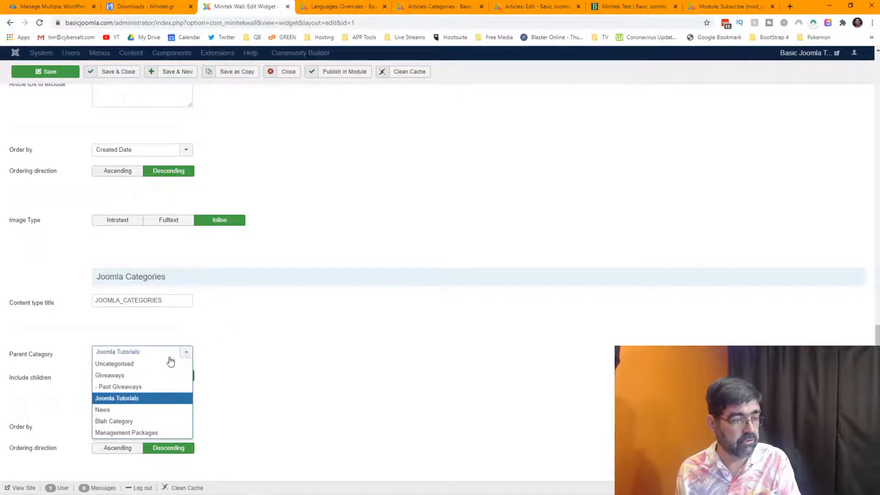
left_click(165, 364)
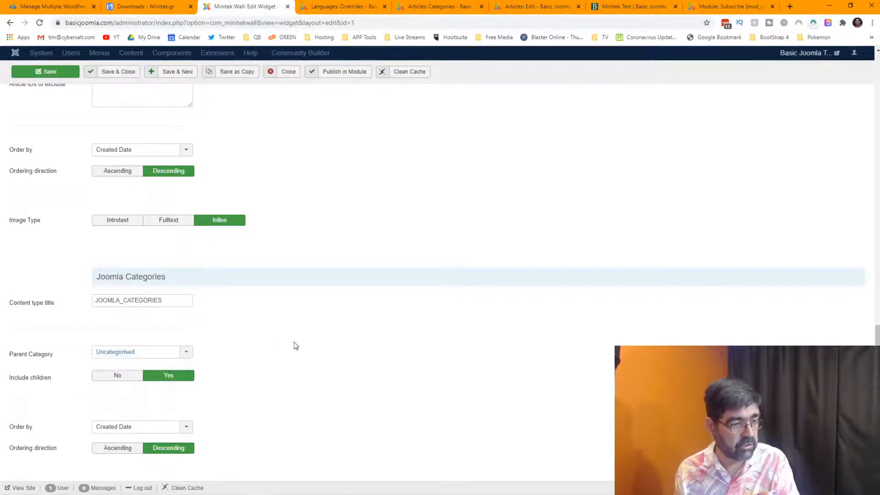
left_click(63, 76)
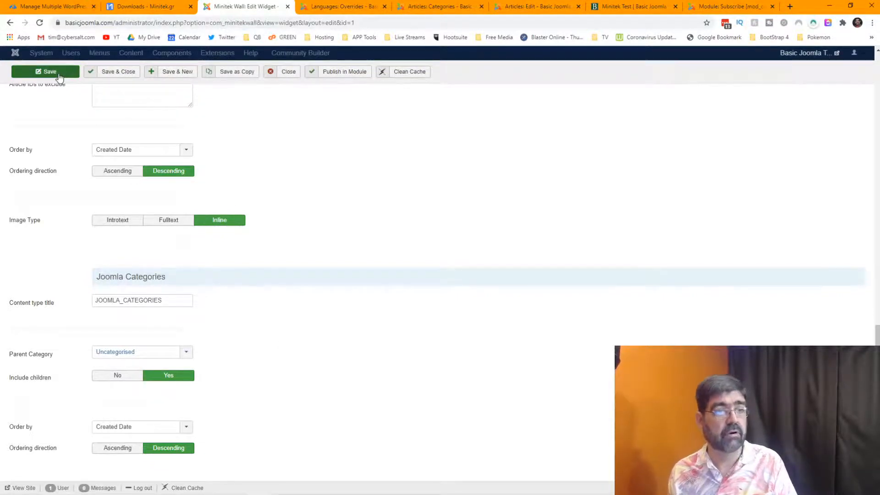
left_click(648, 7)
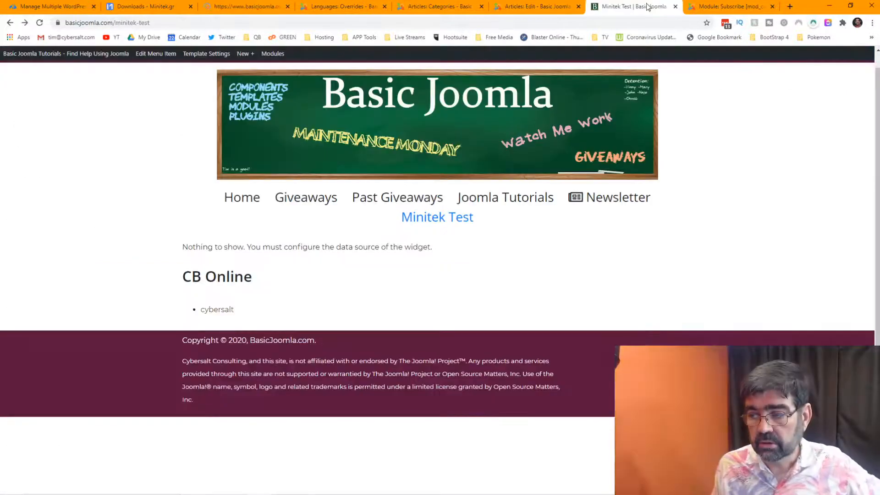
Reload Minitek Test, which still shows 'Nothing to show', and return to Articles: Categories.
left_click(39, 23)
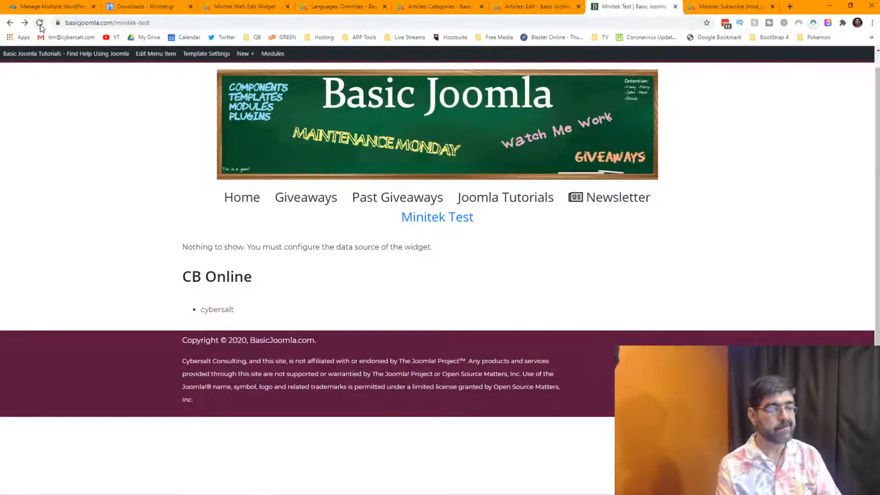
left_click(411, 3)
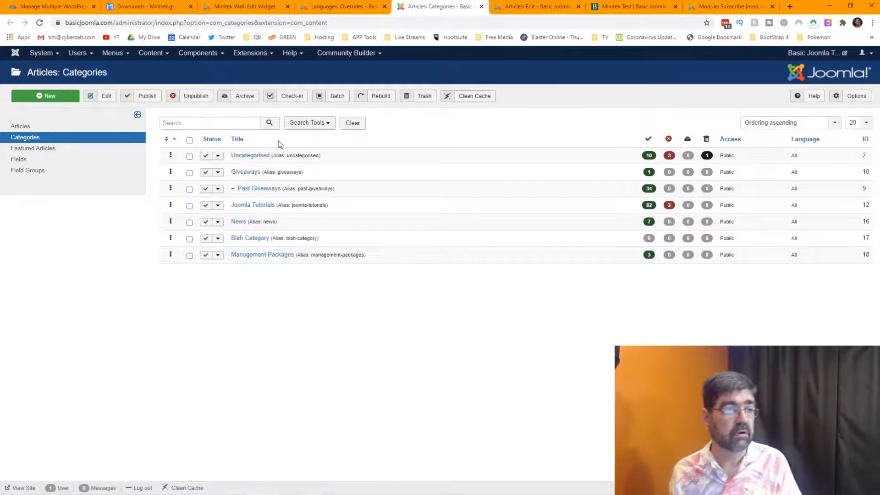
Change the widget's Data source parent category to Giveaways, save, and return to Minitek Test.
left_click(243, 6)
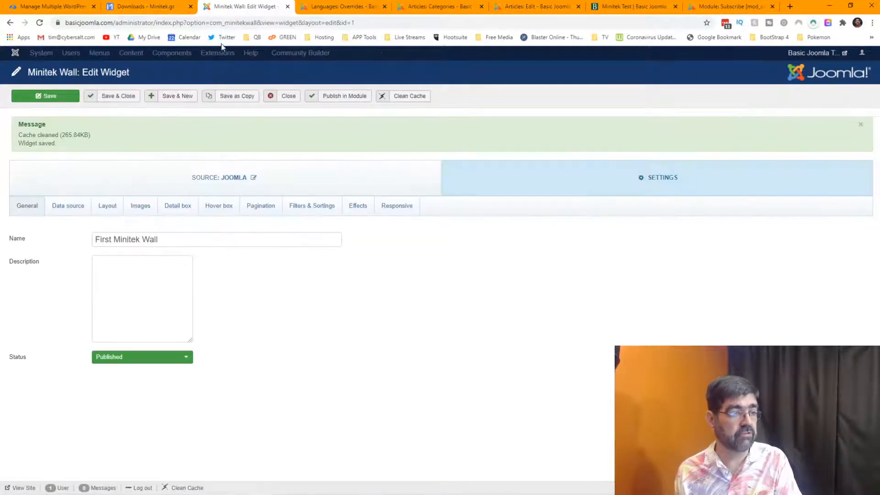
left_click(68, 205)
scroll(399, 275, "down", 8)
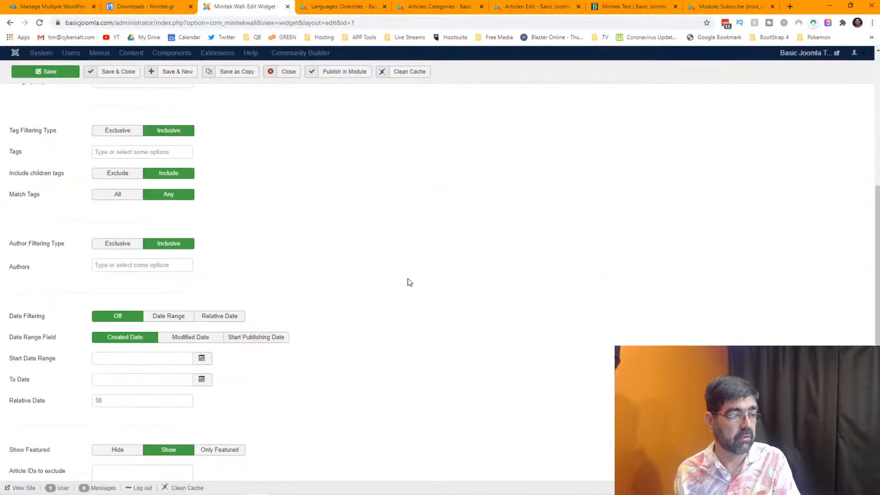
scroll(409, 282, "down", 7)
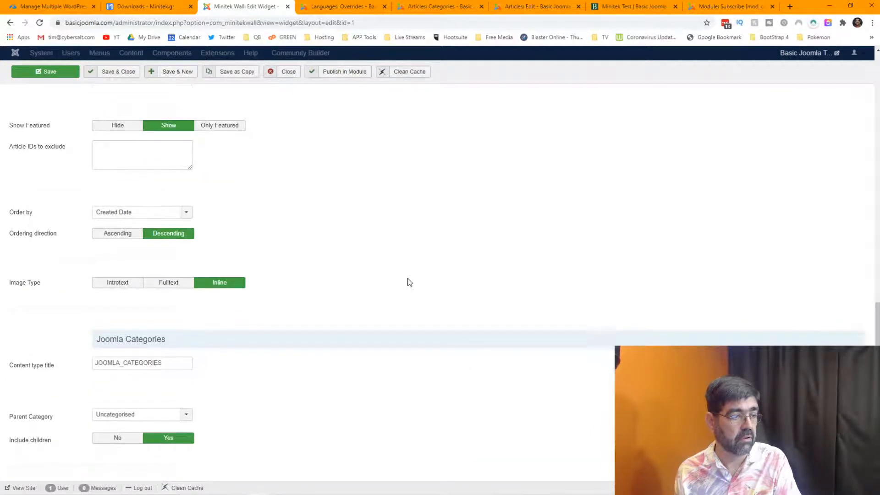
scroll(409, 281, "down", 1)
left_click(186, 353)
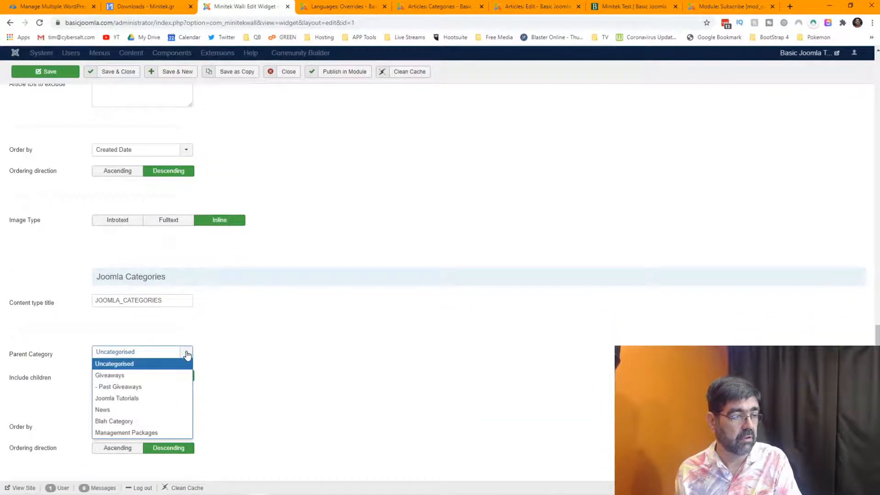
left_click(156, 376)
left_click(46, 72)
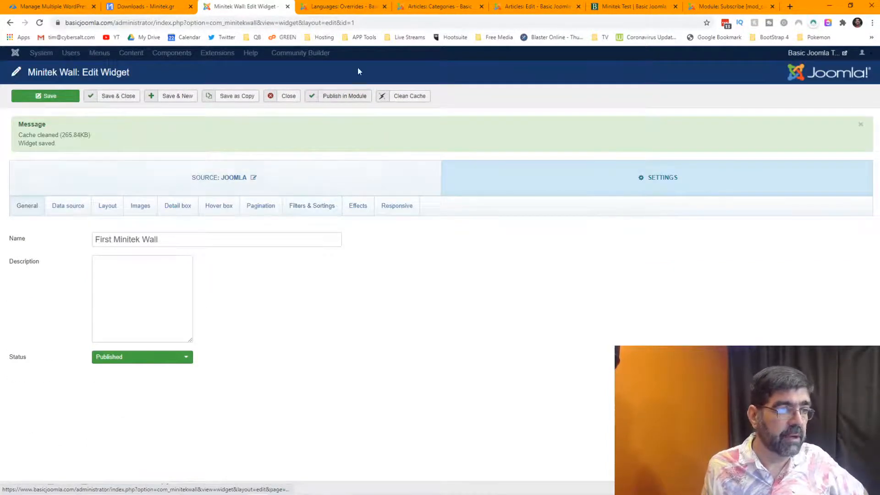
left_click(610, 9)
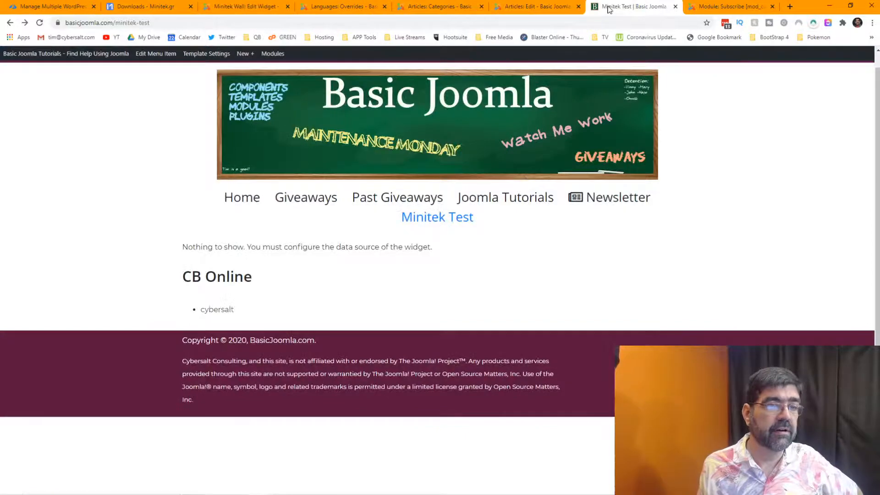
Reload Minitek Test to reveal the Past Giveaways category card with 34 articles.
left_click(40, 25)
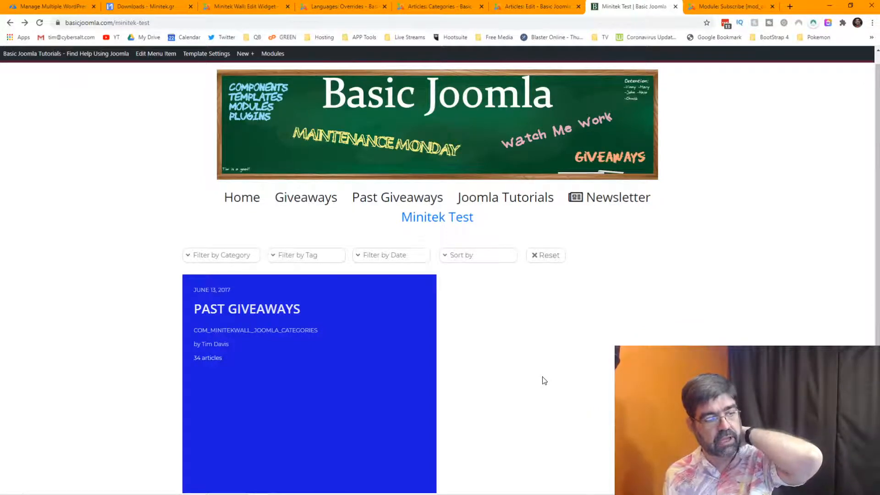
scroll(544, 381, "down", 3)
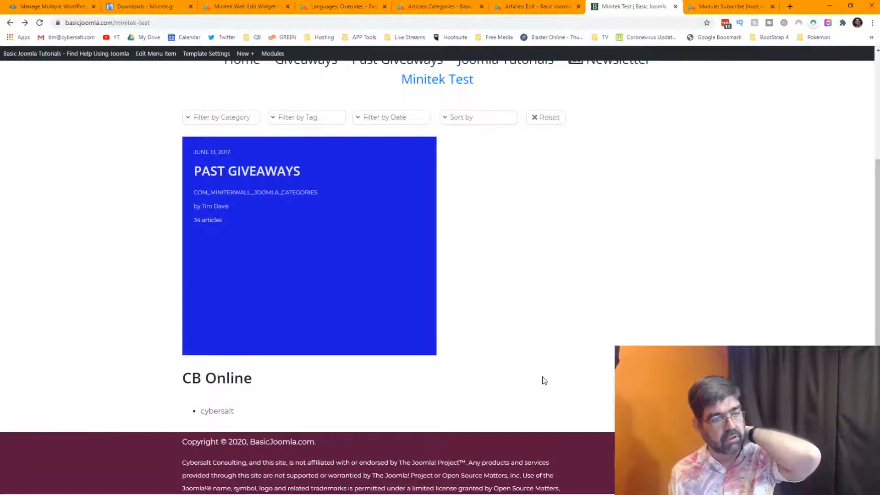
mouse_move(282, 185)
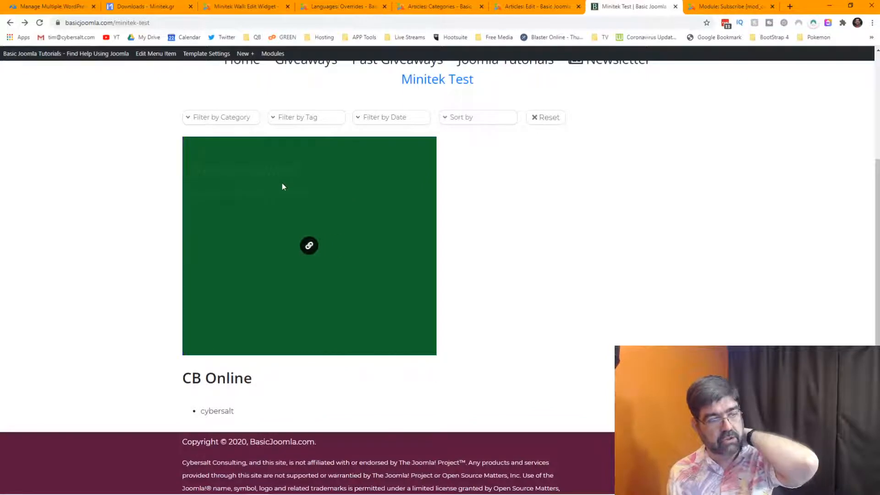
Follow the Past Giveaways card's link, come back, and go to the Subscribe module editor.
left_click(310, 247)
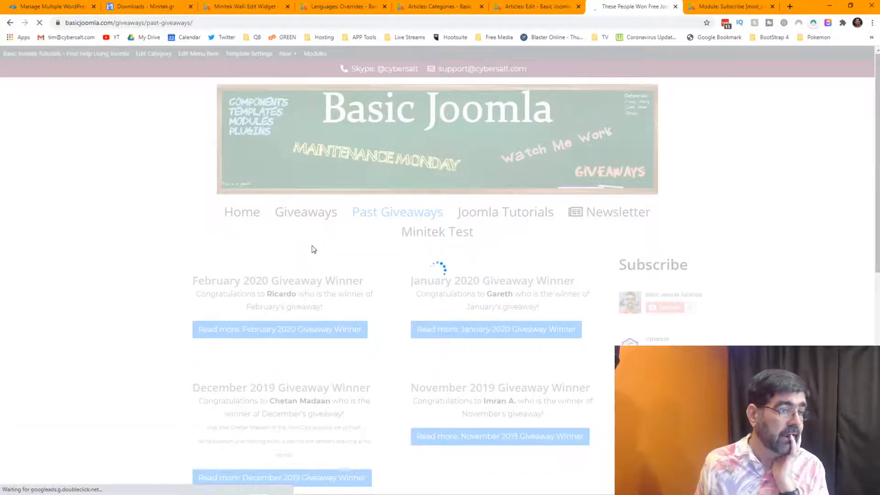
scroll(504, 234, "down", 5)
scroll(502, 236, "up", 5)
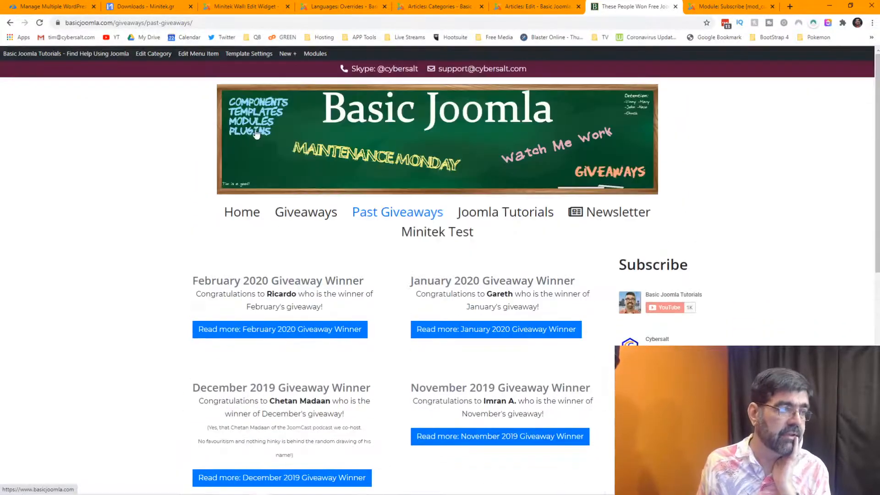
left_click(9, 23)
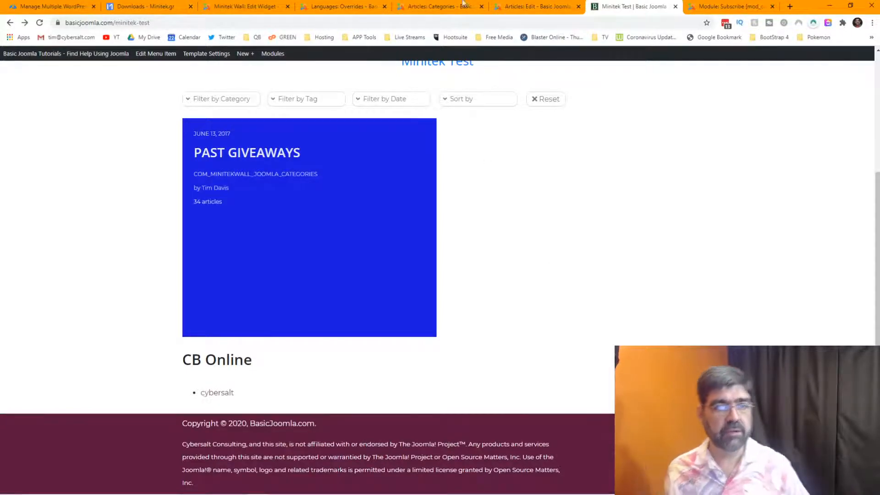
left_click(743, 7)
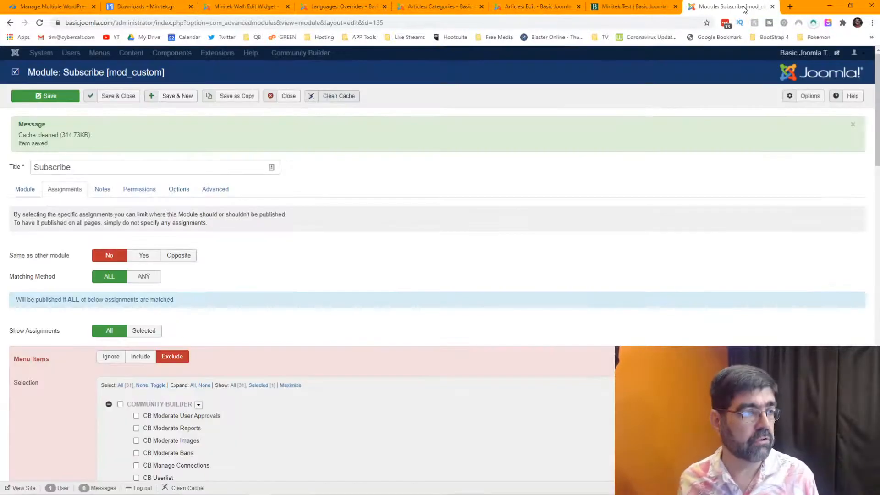
In a new tab, load the cybersalt.org administrator and log in.
left_click(789, 6)
left_click(637, 23)
type("c")
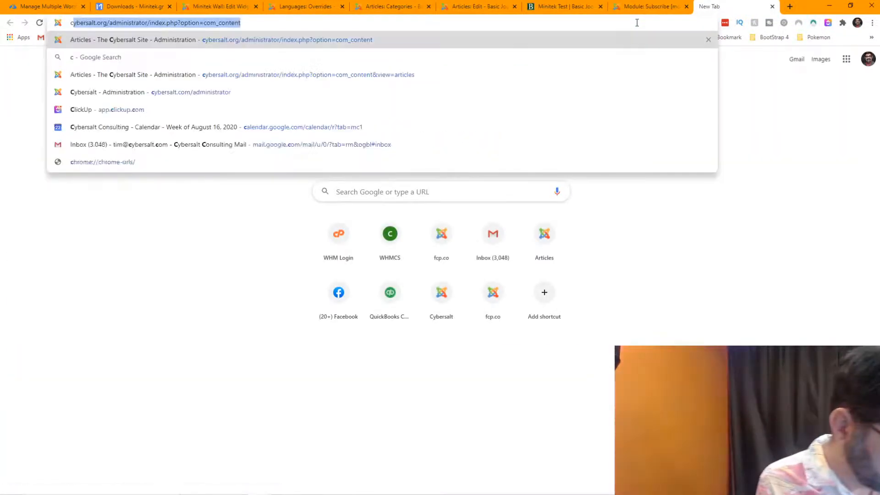
type("ybersalt.org")
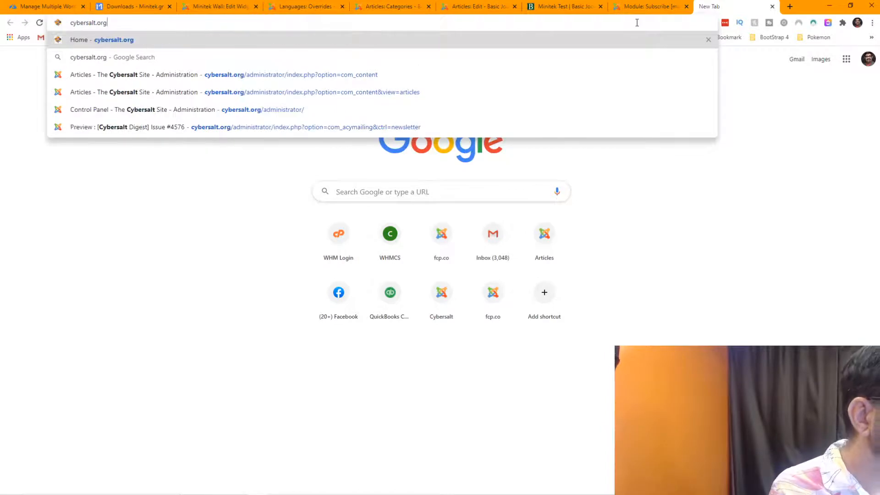
key("Down")
key("Down")
key("Return")
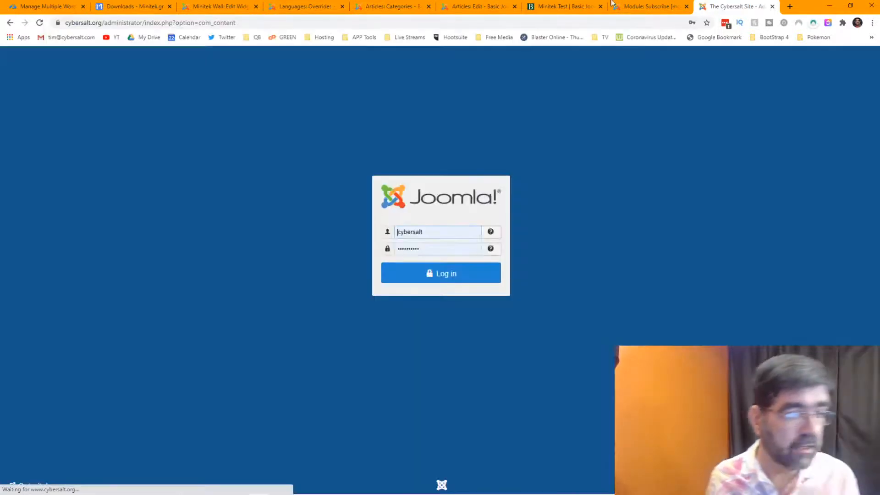
left_click(449, 274)
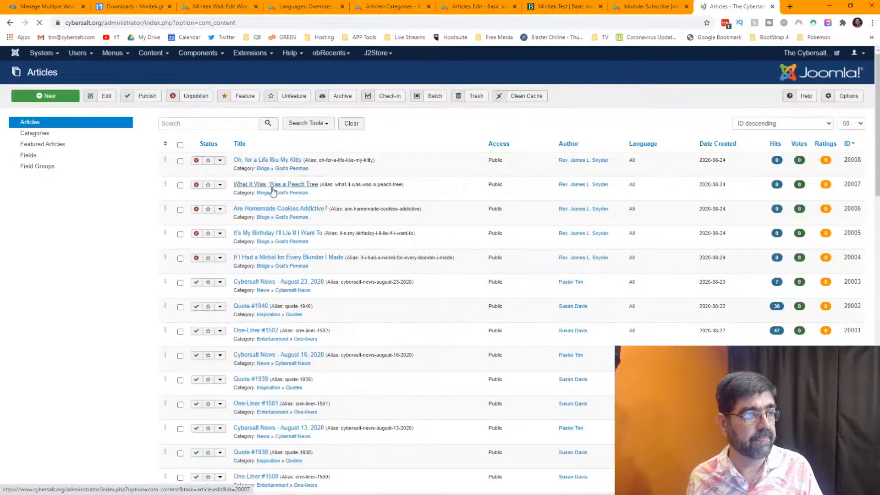
Browse cybersalt.org's Content > Categories list, then return to the widget editor.
left_click(148, 54)
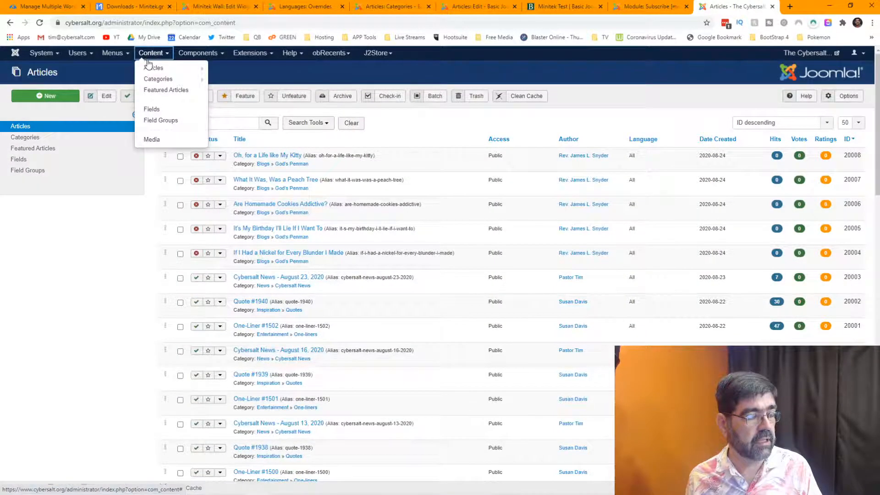
left_click(153, 80)
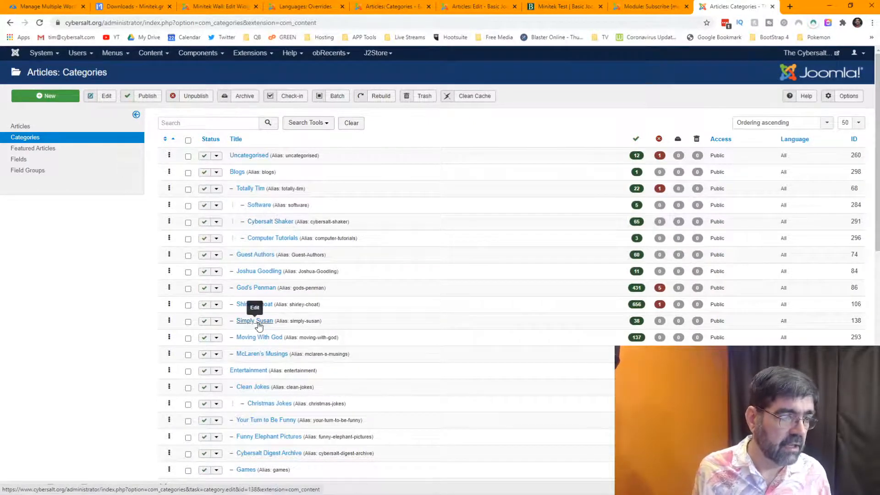
scroll(394, 168, "down", 5)
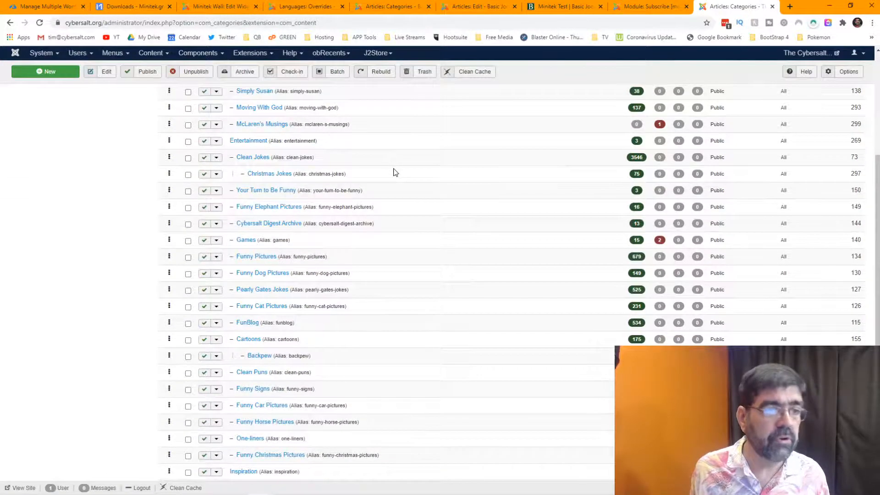
left_click(303, 6)
Recheck the widget's Parent Category, leaving Giveaways selected, then view the Articles: Categories list.
left_click(227, 9)
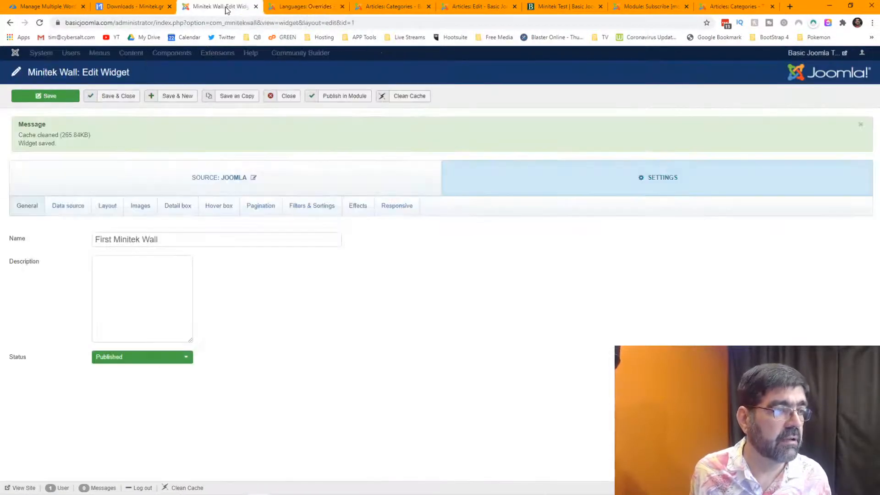
left_click(69, 208)
scroll(413, 280, "down", 15)
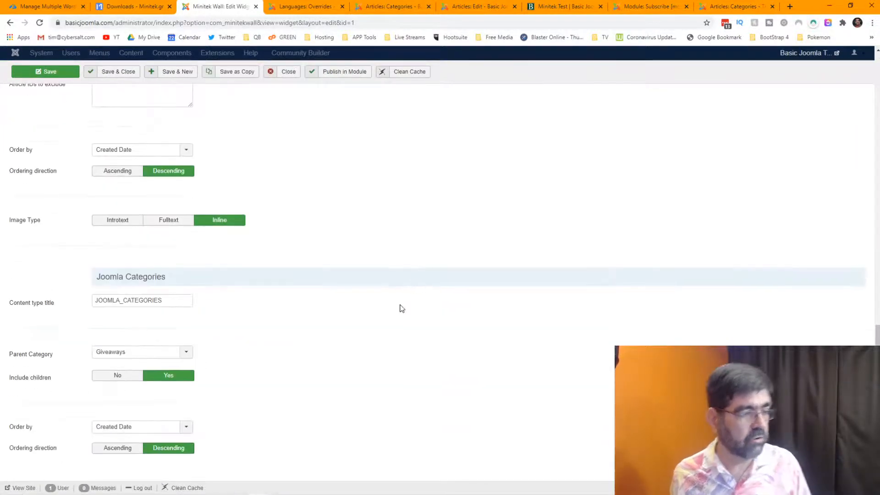
left_click(186, 352)
left_click(252, 322)
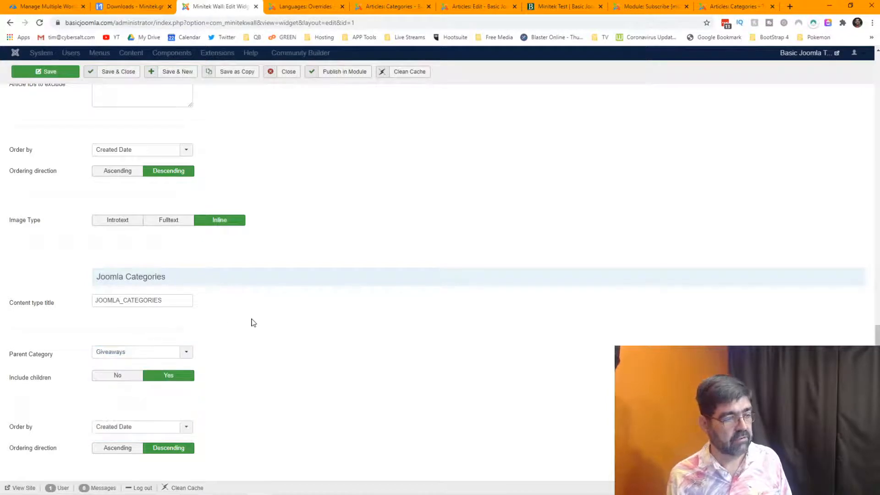
left_click(189, 353)
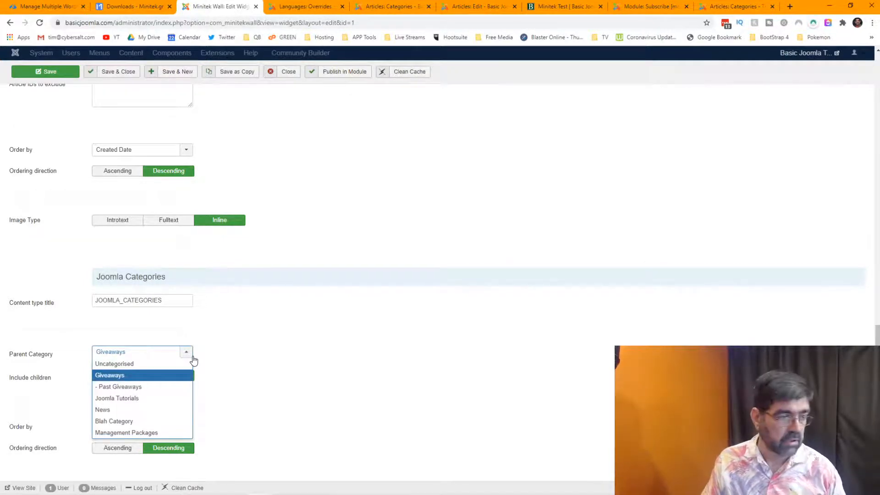
left_click(250, 353)
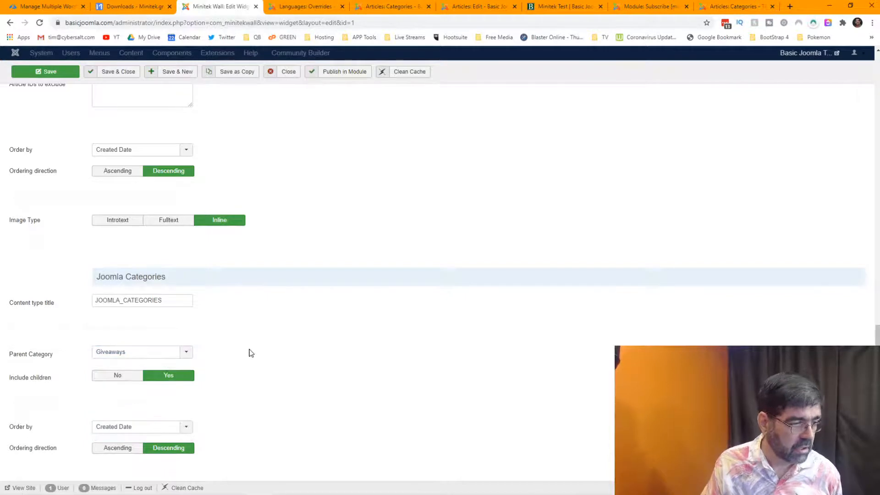
mouse_move(36, 380)
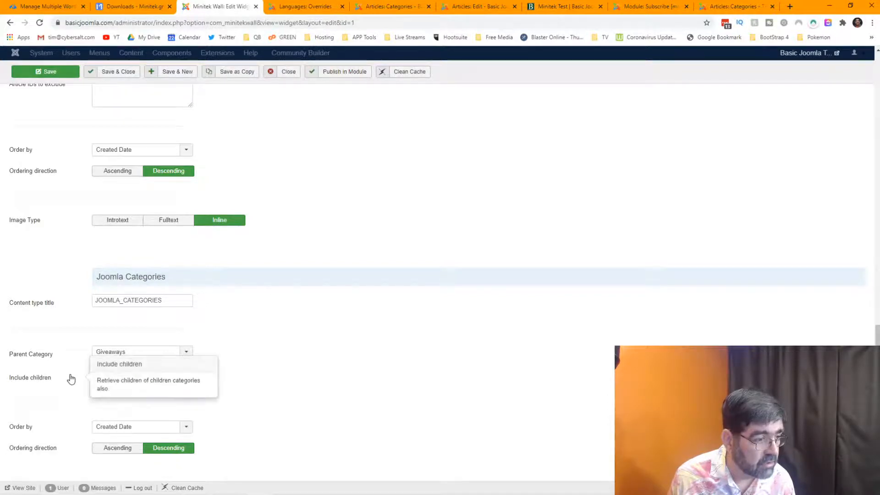
left_click(372, 8)
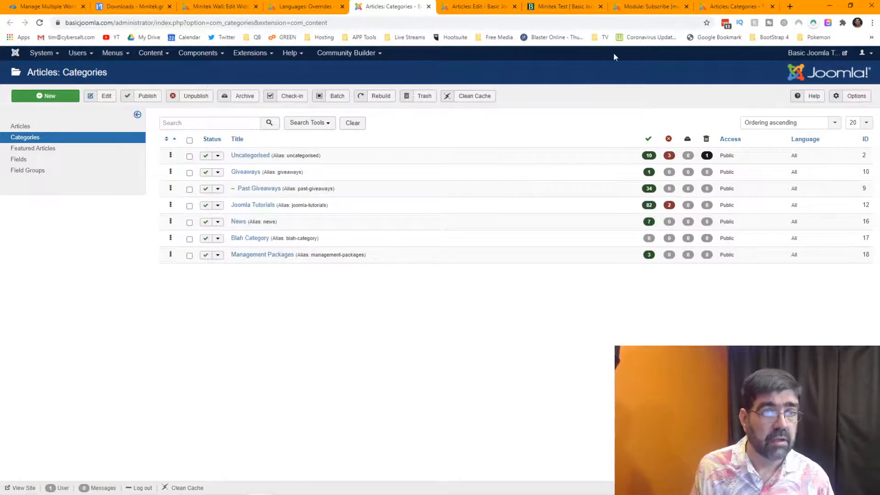
Filter the cybersalt.org categories list to Max Levels 1, then close that tab.
left_click(725, 10)
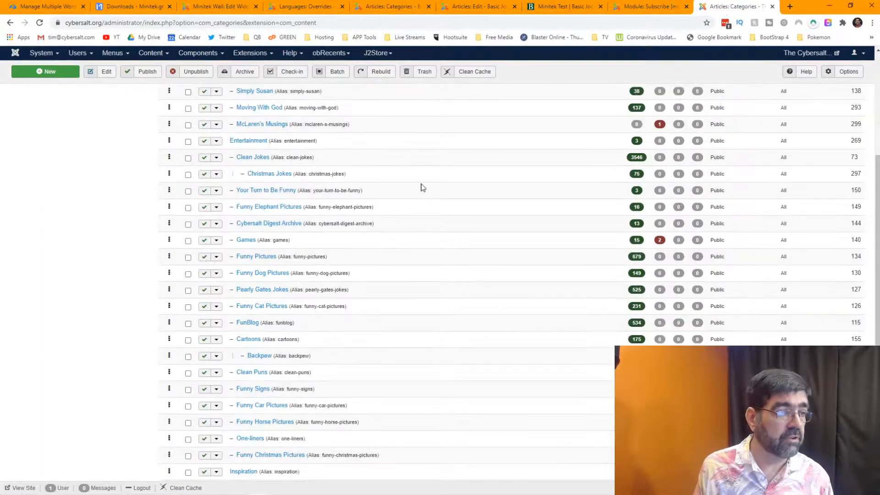
scroll(418, 187, "up", 10)
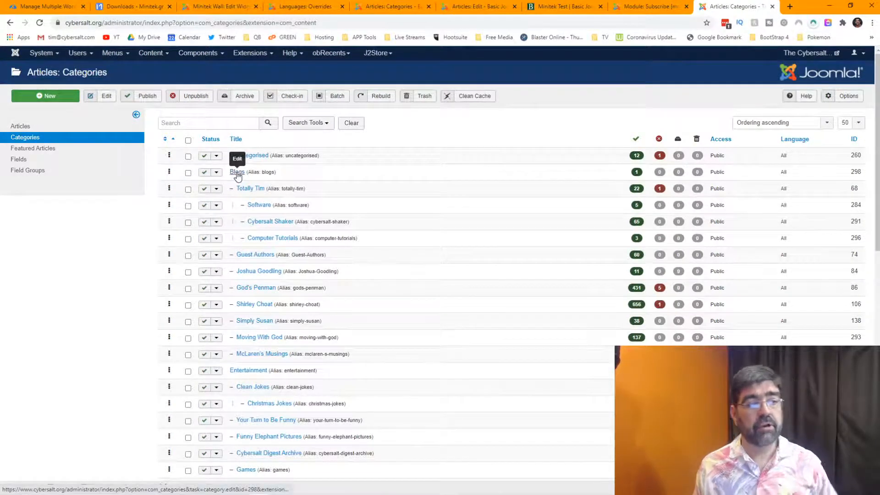
left_click(320, 125)
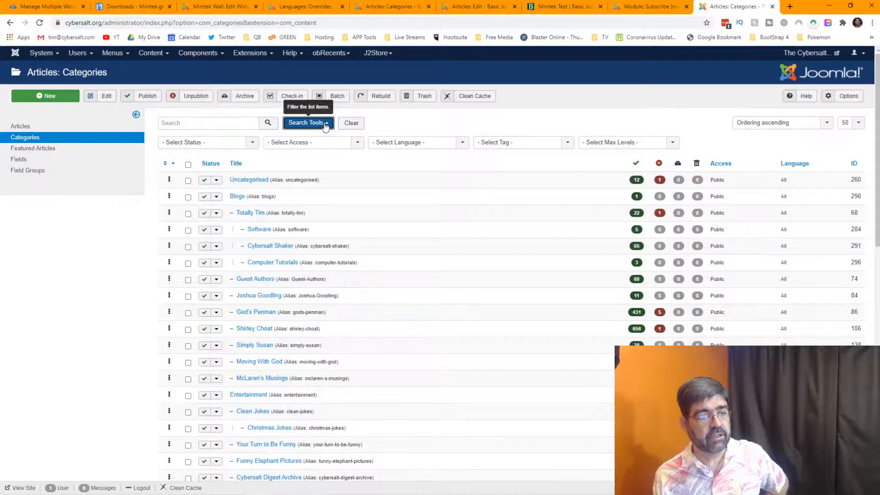
left_click(589, 145)
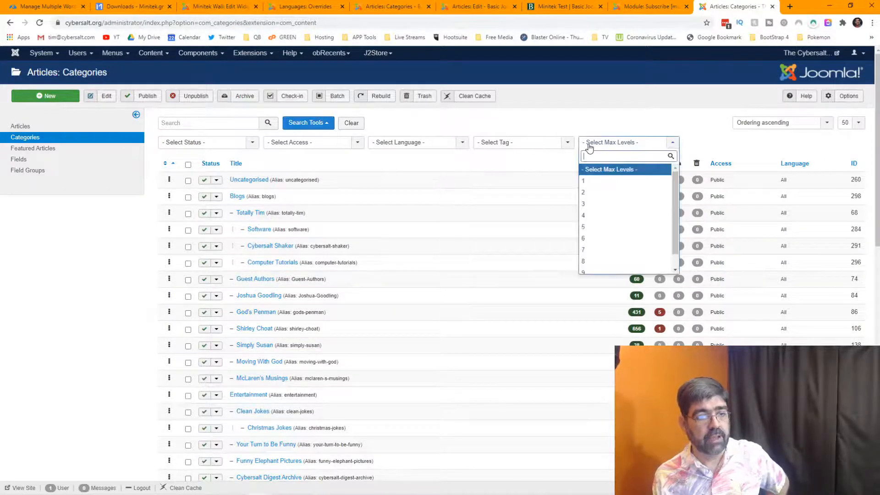
left_click(583, 181)
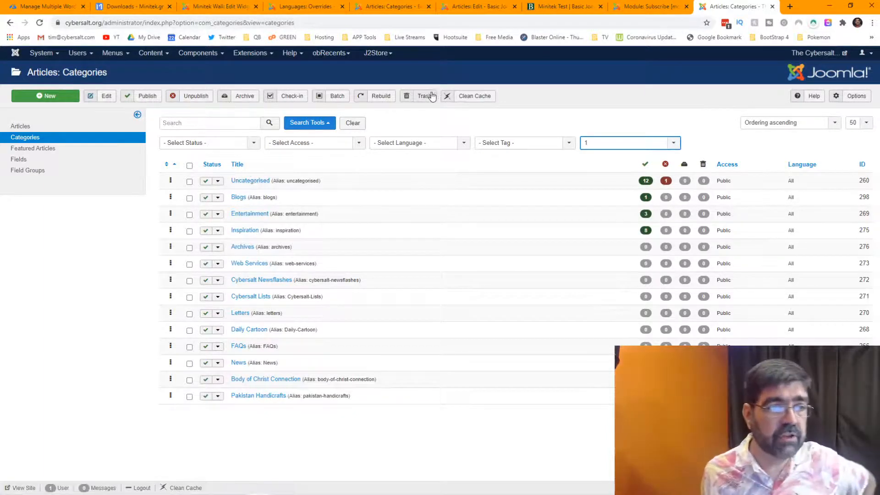
left_click(773, 7)
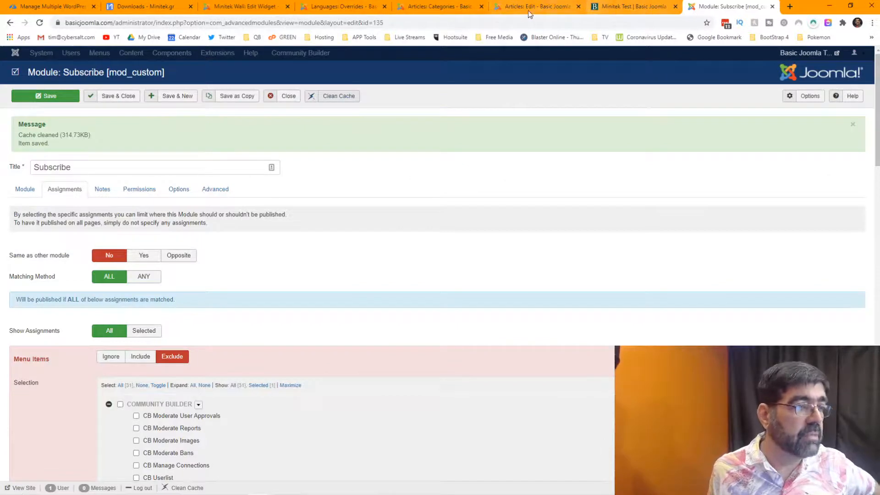
Look at the Past Giveaways card on Minitek Test and confirm Giveaways stays the parent category.
left_click(262, 12)
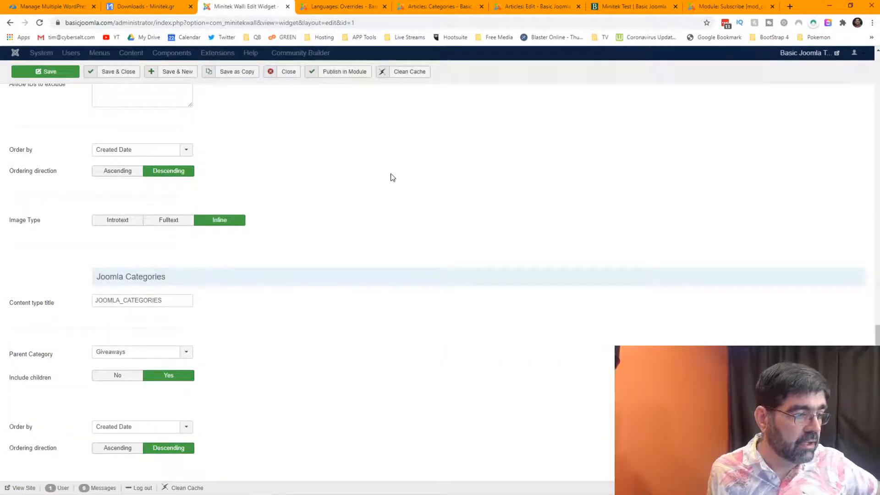
mouse_move(46, 358)
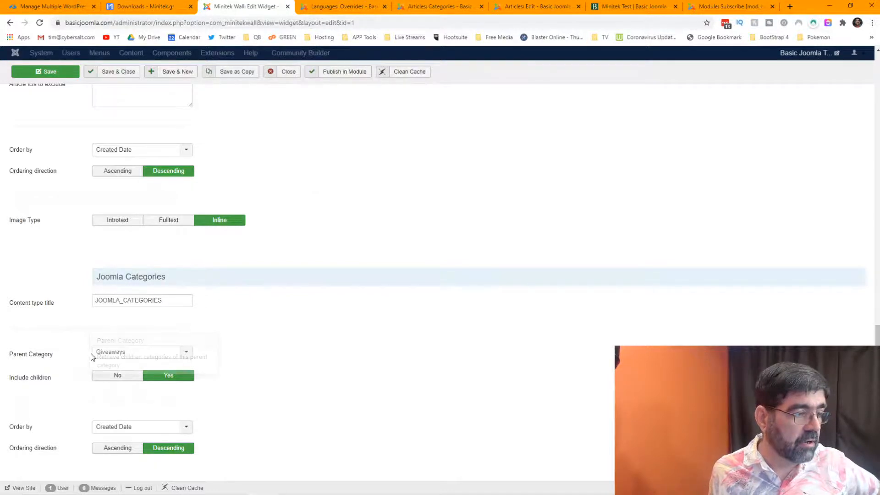
left_click(629, 9)
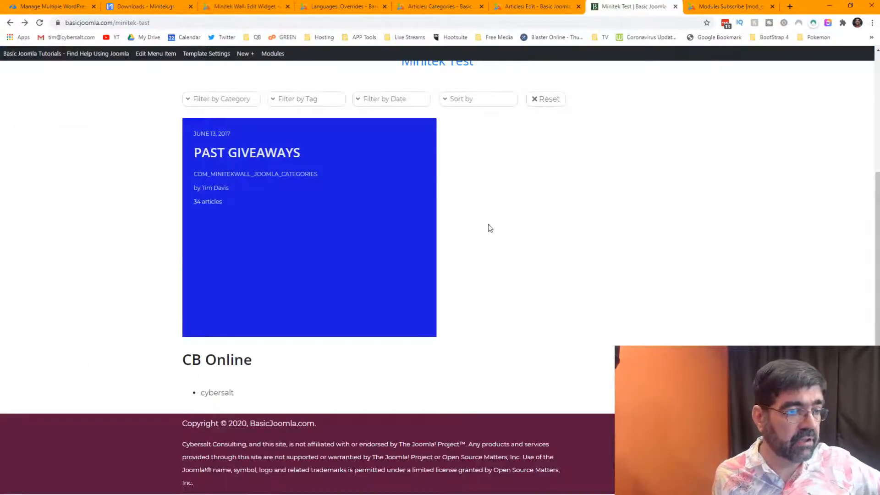
mouse_move(285, 178)
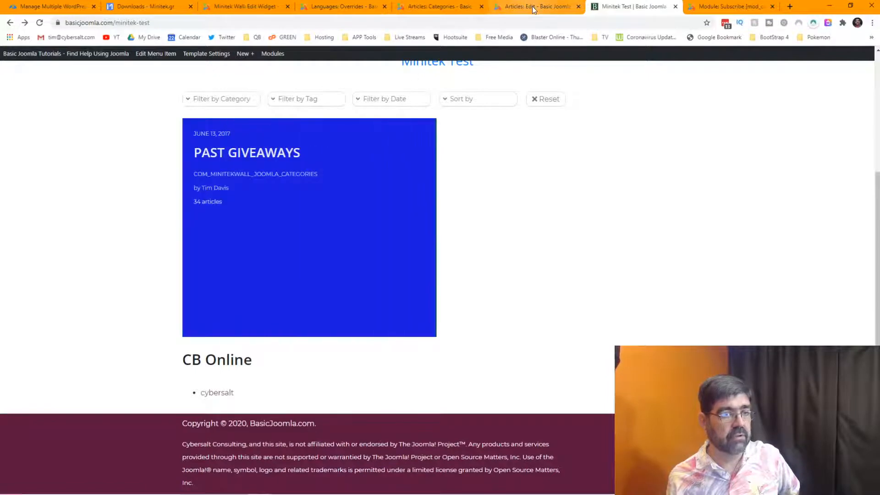
left_click(257, 7)
left_click(186, 352)
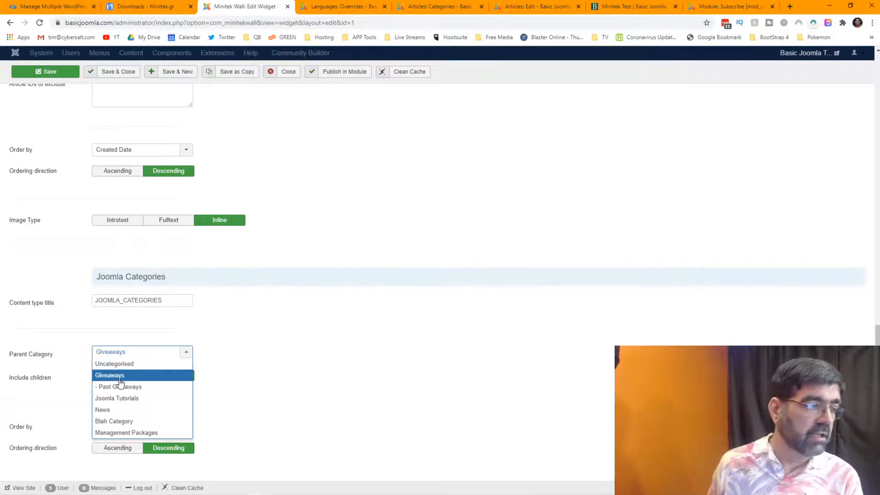
left_click(350, 346)
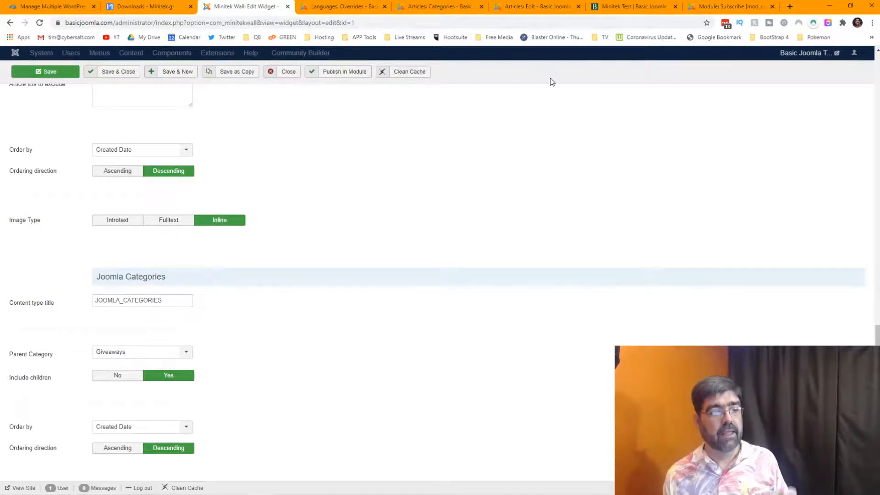
left_click(627, 7)
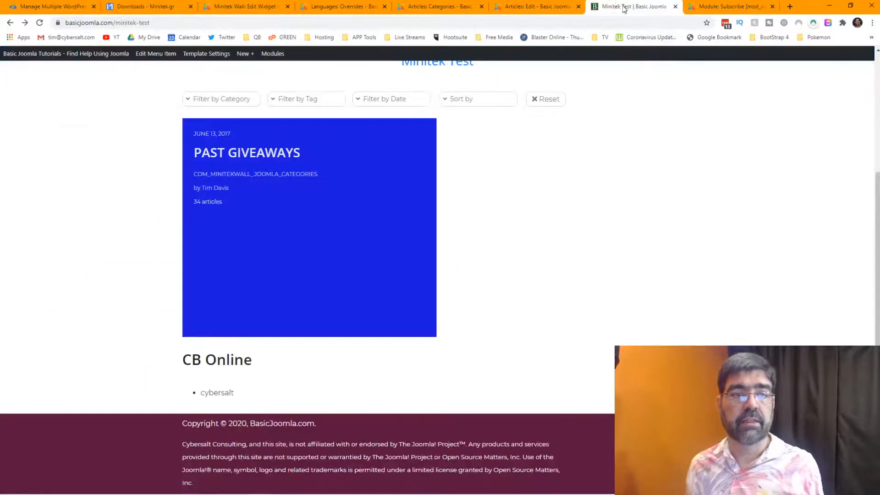
mouse_move(328, 218)
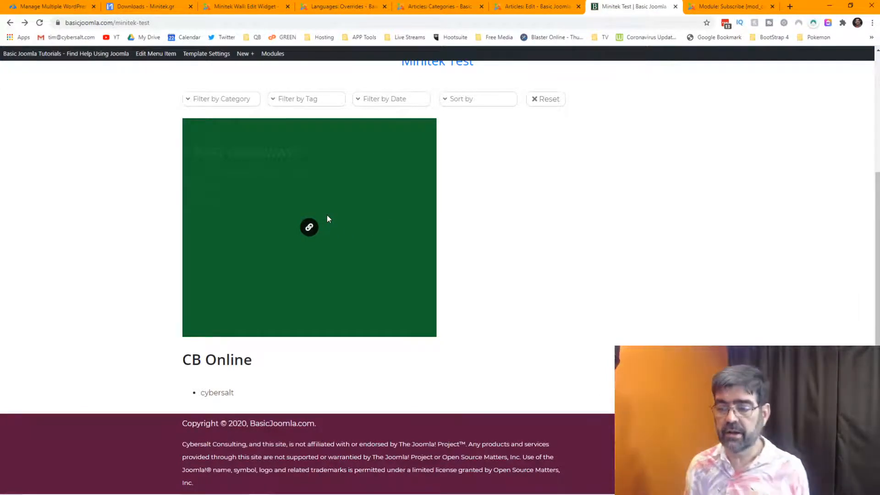
scroll(656, 213, "up", 2)
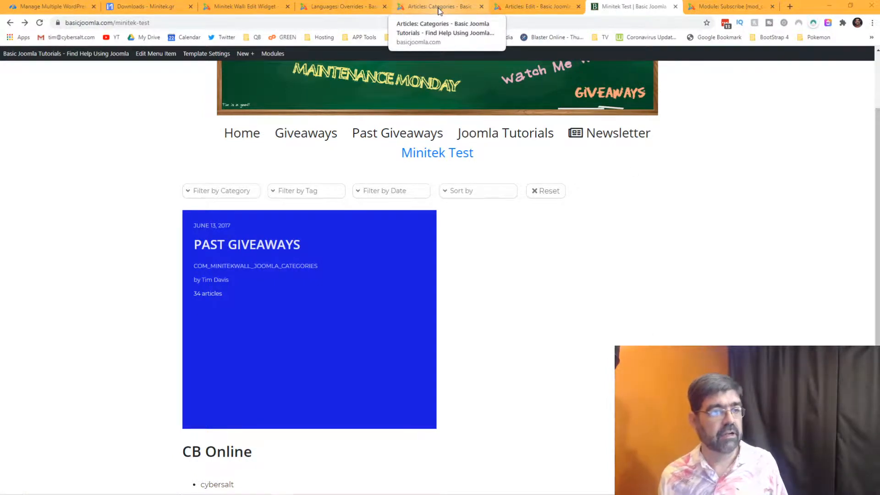
Switch the widget to Joomla Articles mode with Categories set to Giveaways instead of All Categories.
left_click(242, 7)
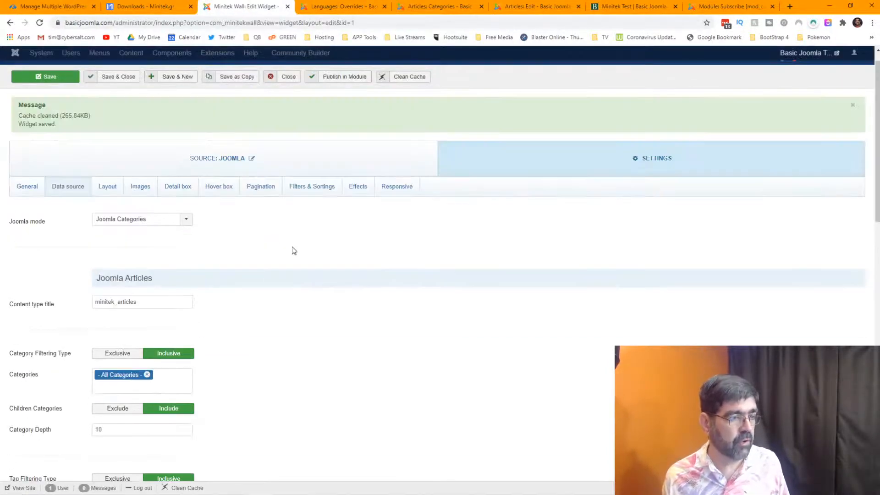
left_click(146, 222)
left_click(140, 230)
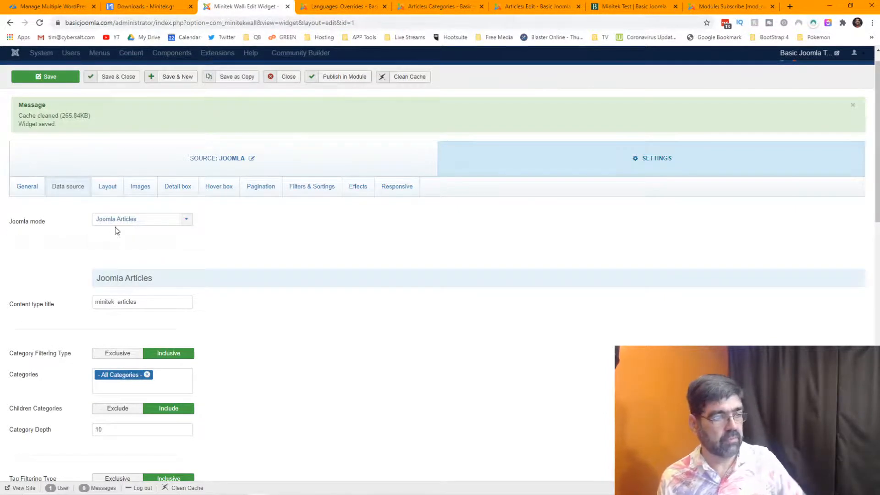
scroll(344, 252, "down", 3)
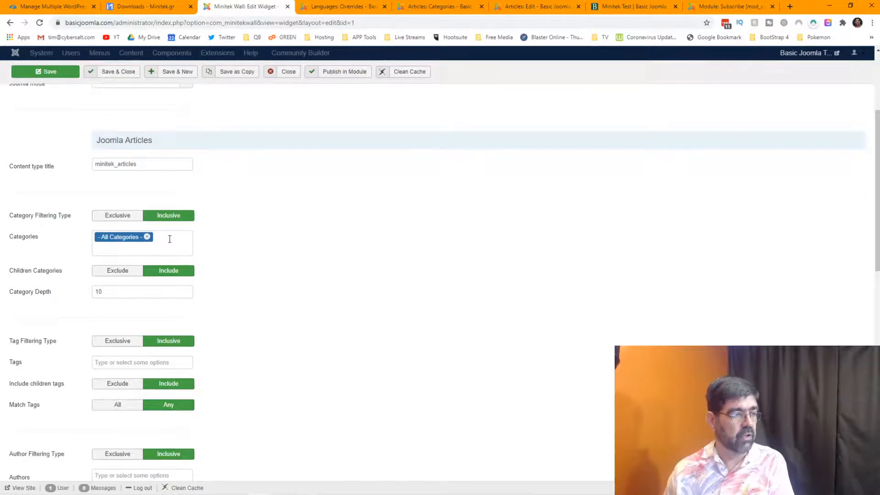
left_click(147, 237)
left_click(148, 238)
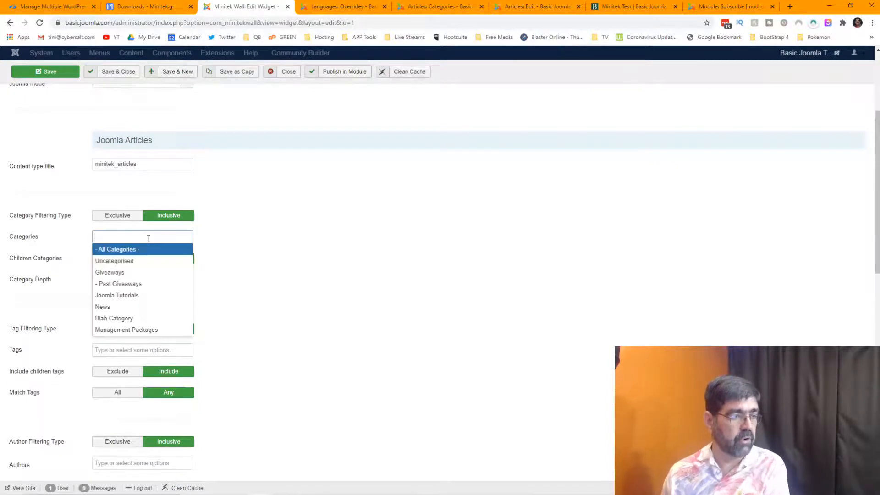
left_click(133, 273)
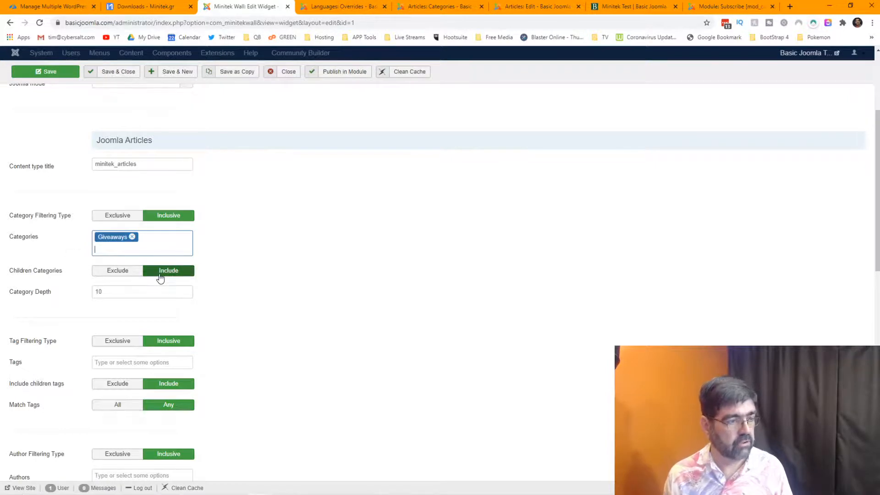
left_click(632, 7)
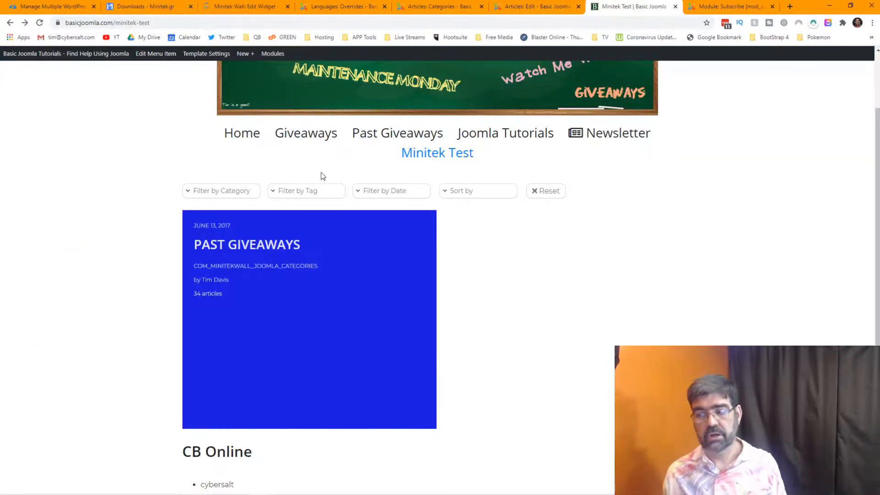
Reload Minitek Test and preview the giveaway winner tiles' excerpt overlays, February 2020 to August 2019.
left_click(40, 23)
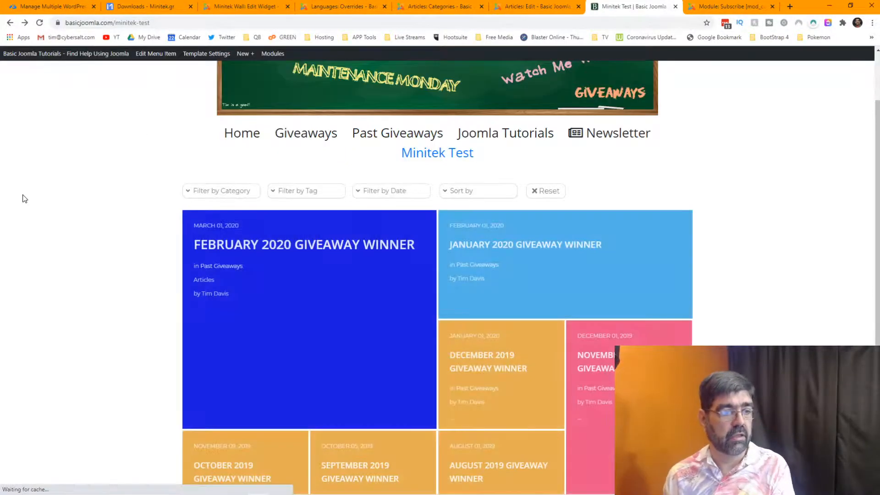
mouse_move(342, 308)
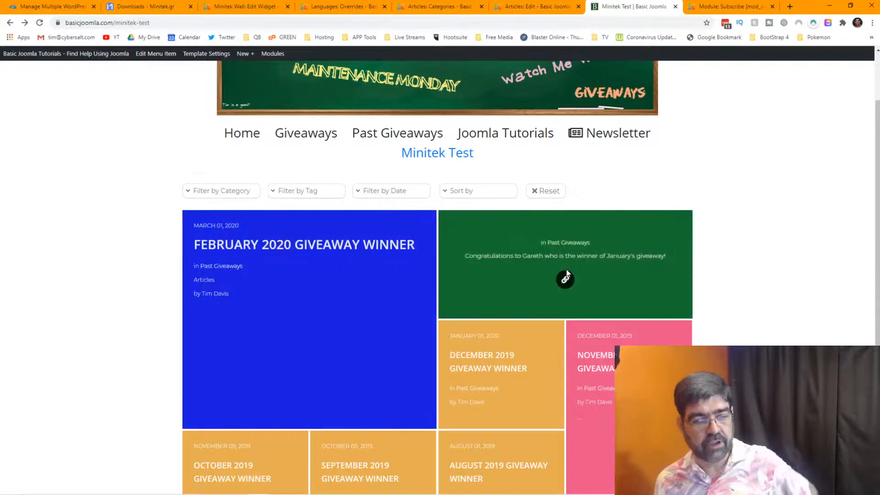
scroll(568, 272, "down", 3)
scroll(568, 272, "down", 2)
scroll(818, 238, "up", 4)
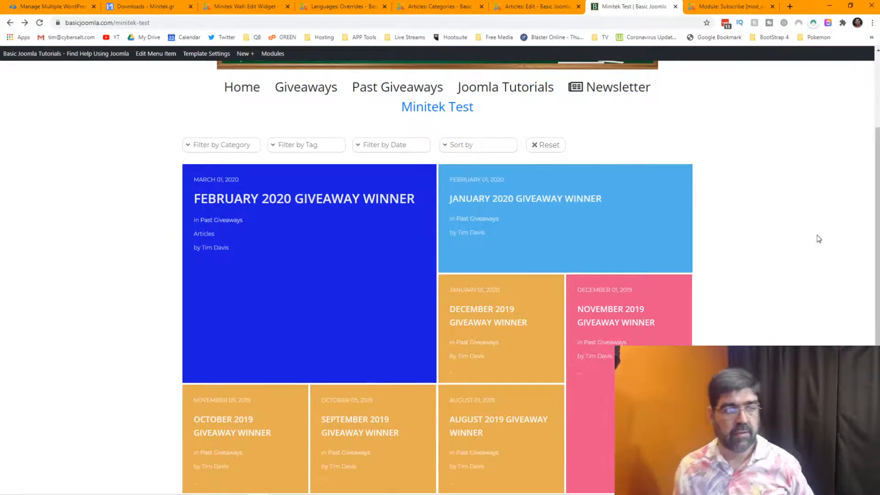
scroll(820, 239, "down", 3)
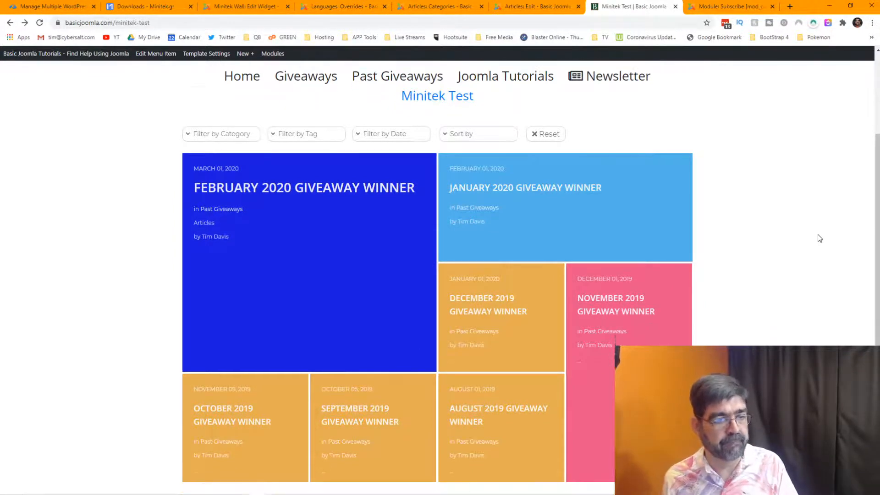
scroll(820, 239, "up", 2)
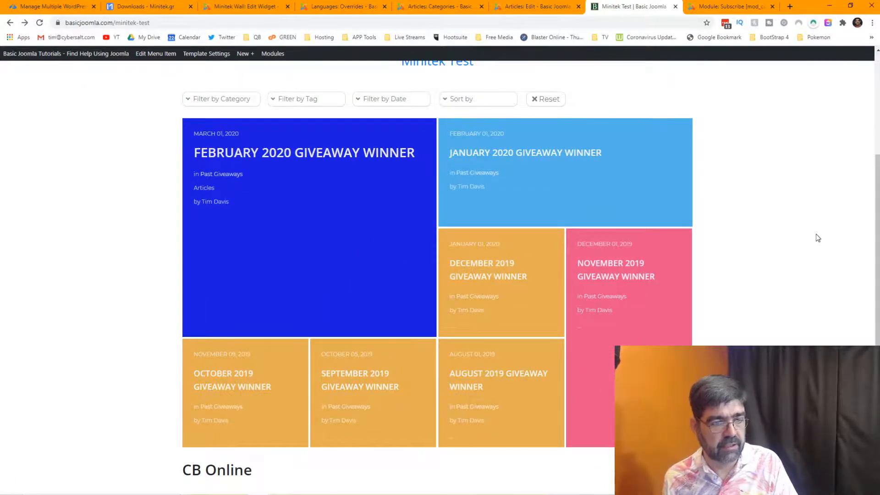
mouse_move(232, 169)
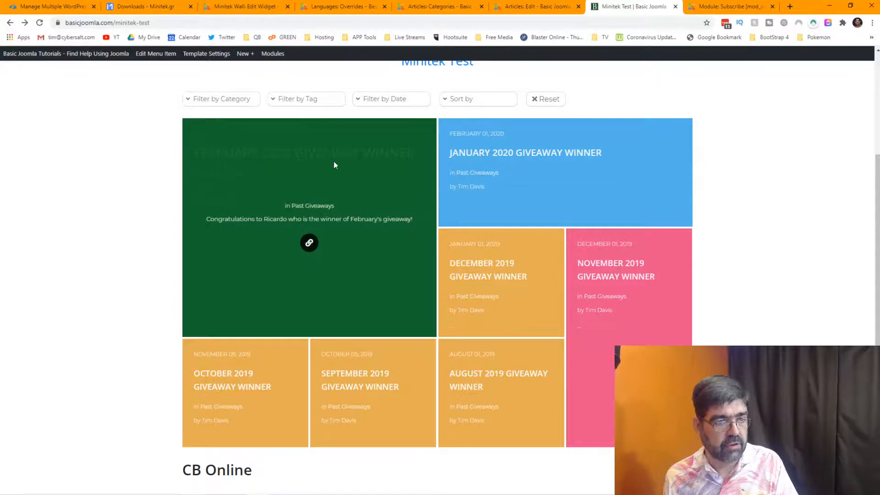
mouse_move(611, 271)
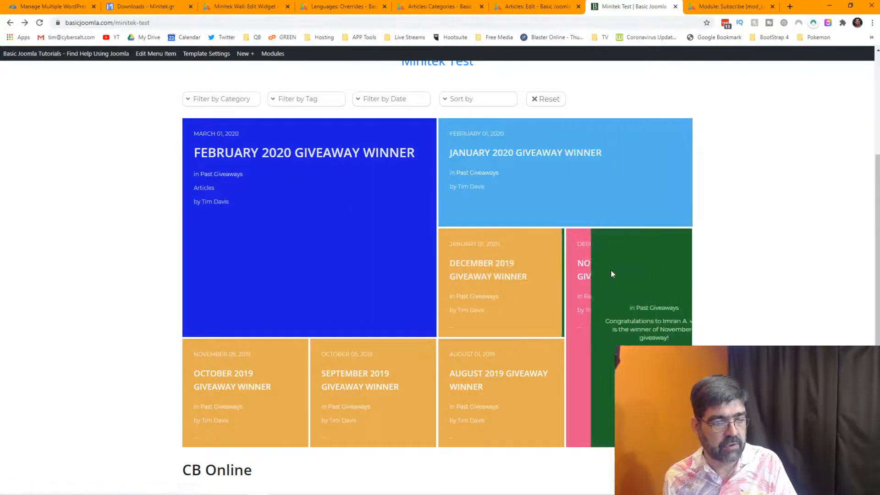
mouse_move(393, 238)
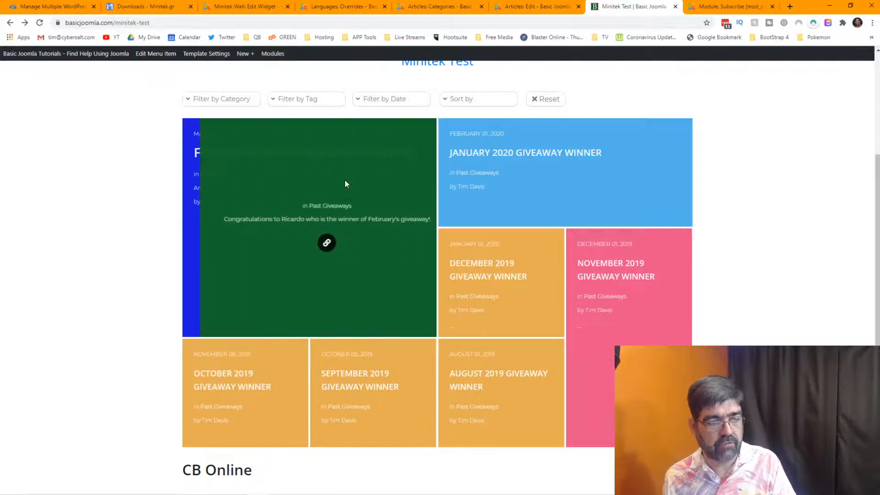
mouse_move(355, 381)
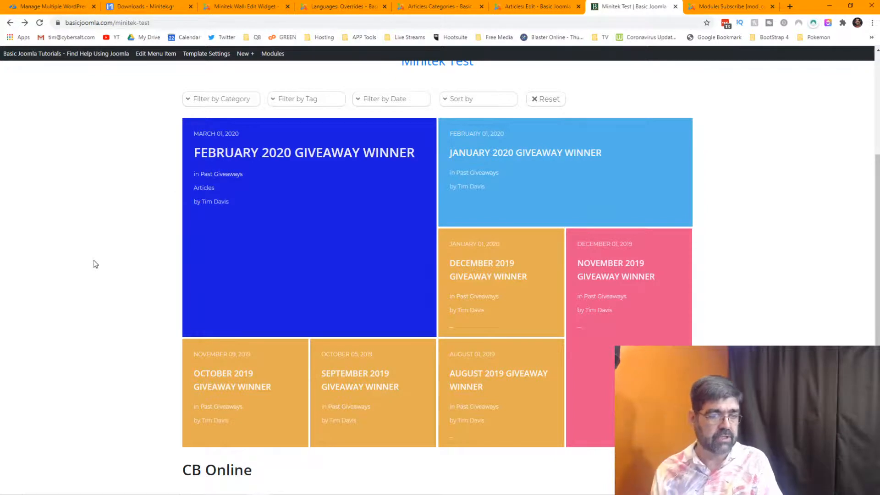
mouse_move(394, 494)
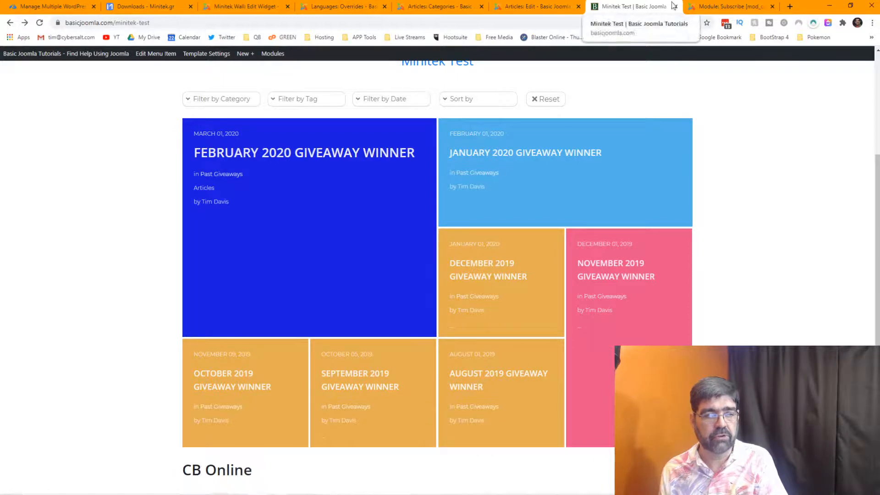
Open a new browser tab and load the Cybersalt site's administrator.
left_click(790, 8)
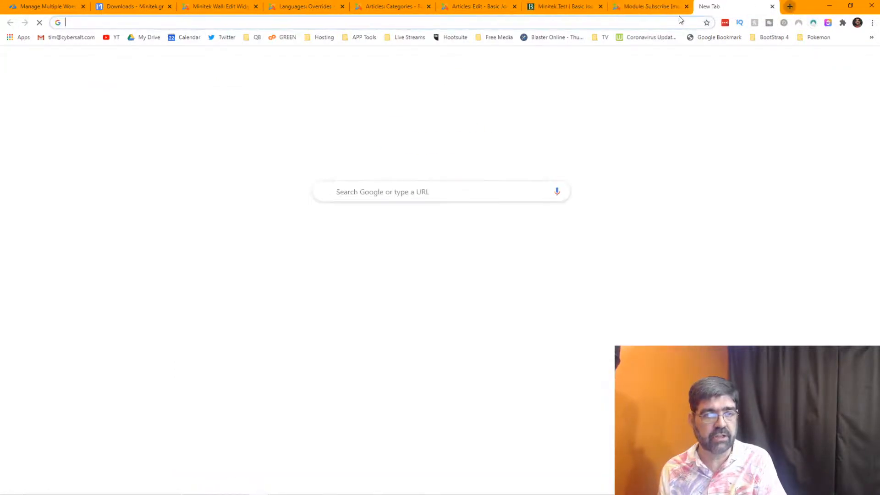
left_click(670, 20)
type("cybersalt")
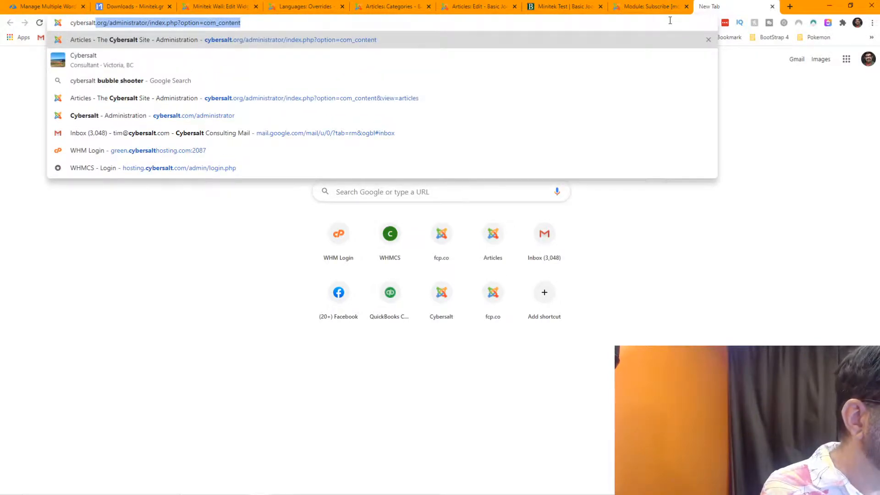
key("Return")
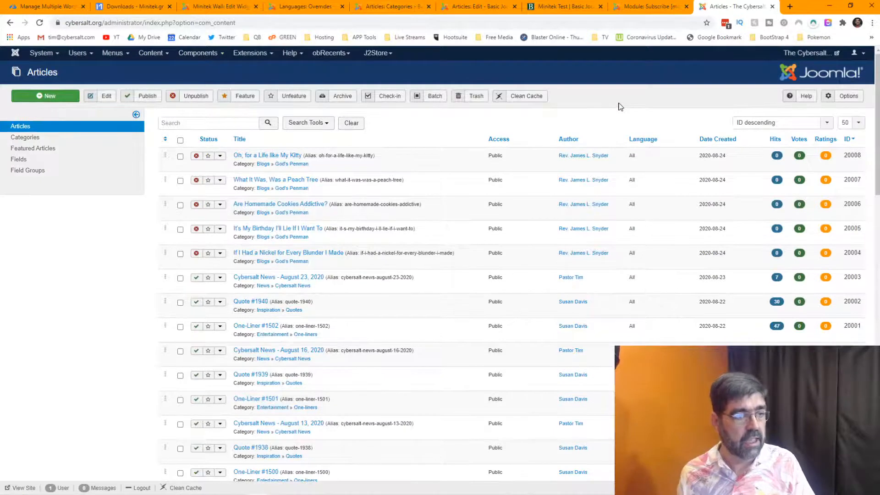
Install minitek-wall-3.9.3.3.zip through the extension installer's package upload.
mouse_move(237, 59)
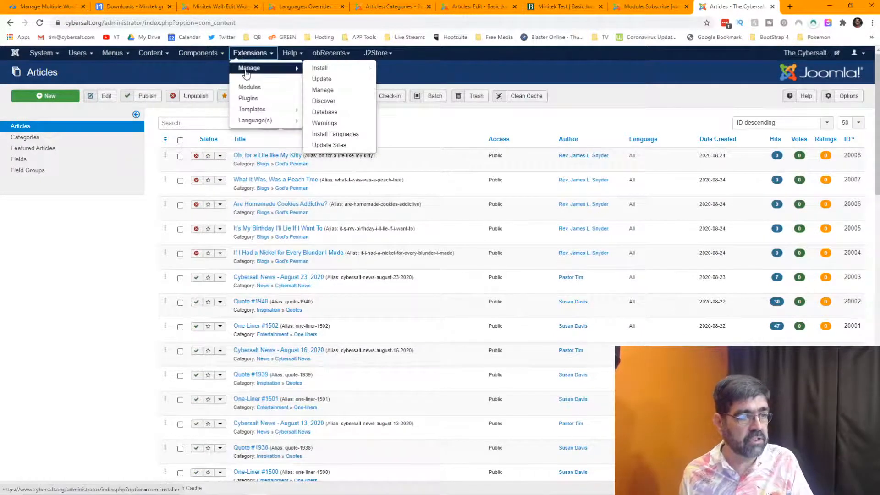
left_click(320, 68)
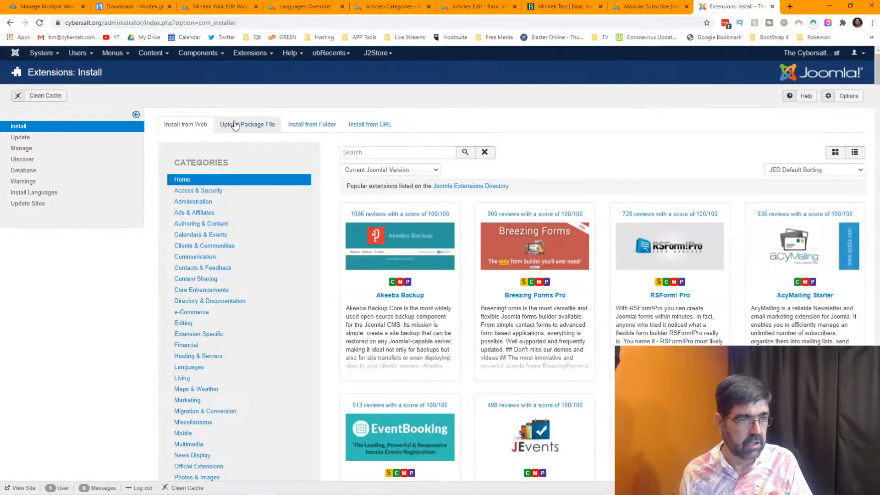
left_click(239, 124)
left_click(331, 492)
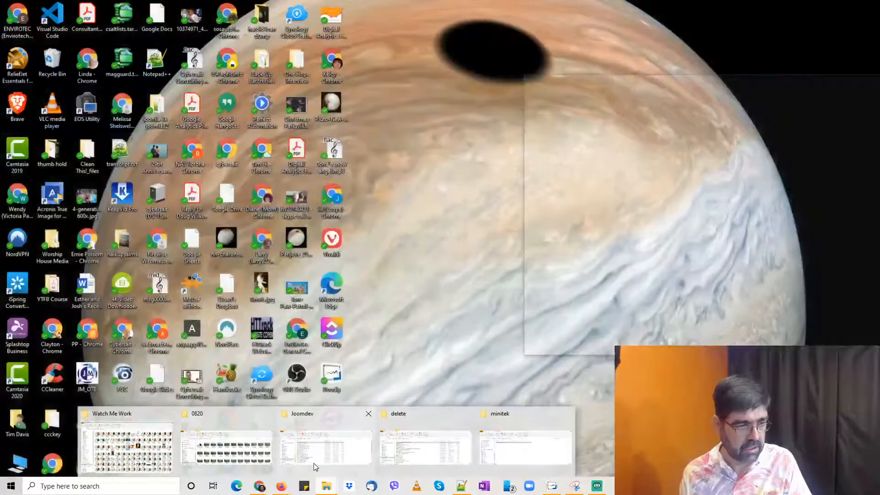
left_click(518, 418)
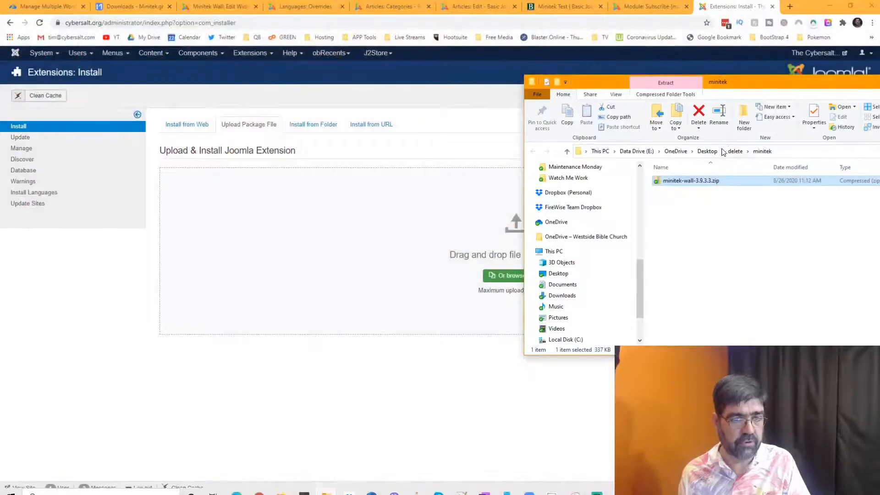
left_click_drag(715, 182, 450, 249)
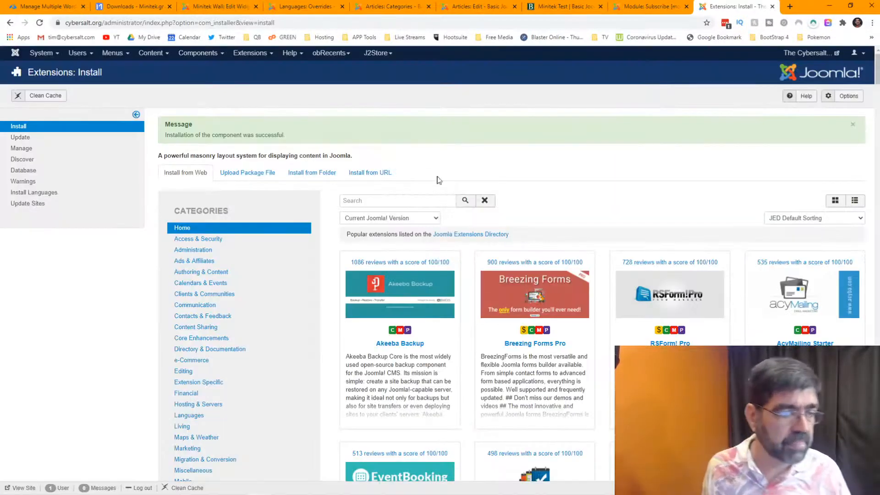
Create a new Minitek Wall widget from Joomla articles named 'Clean Jokes Wall'.
left_click(198, 57)
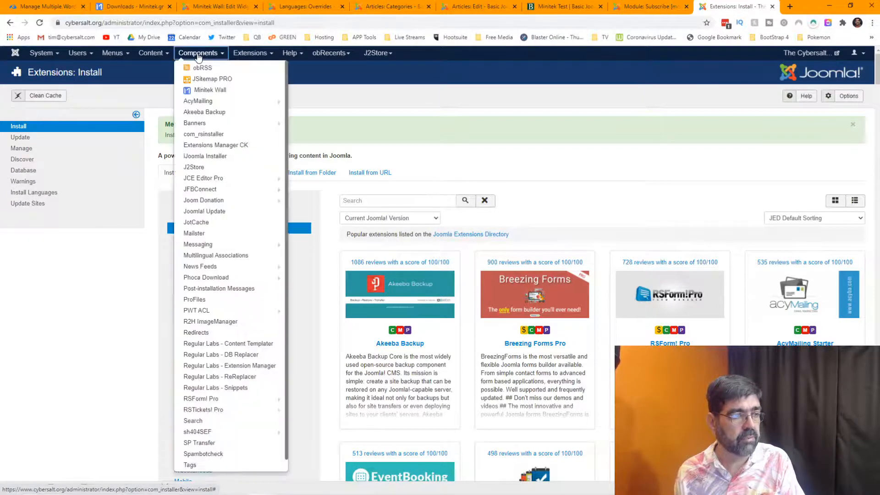
left_click(209, 92)
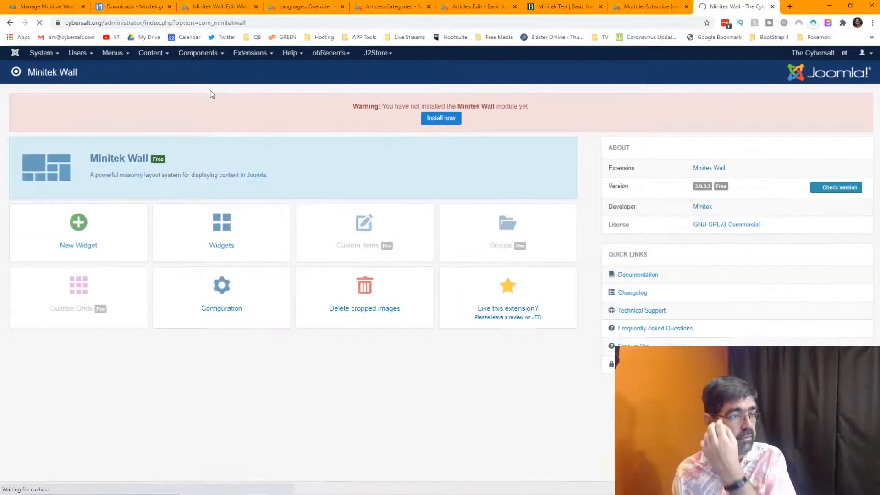
left_click(102, 214)
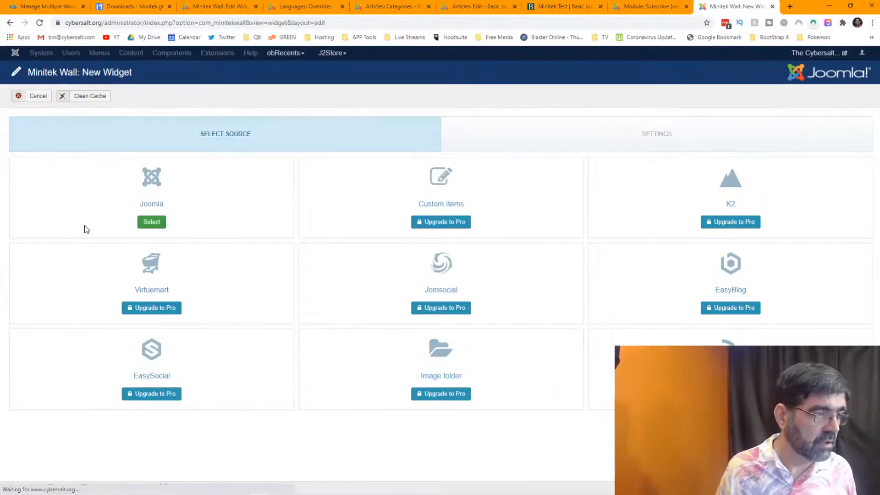
left_click(156, 223)
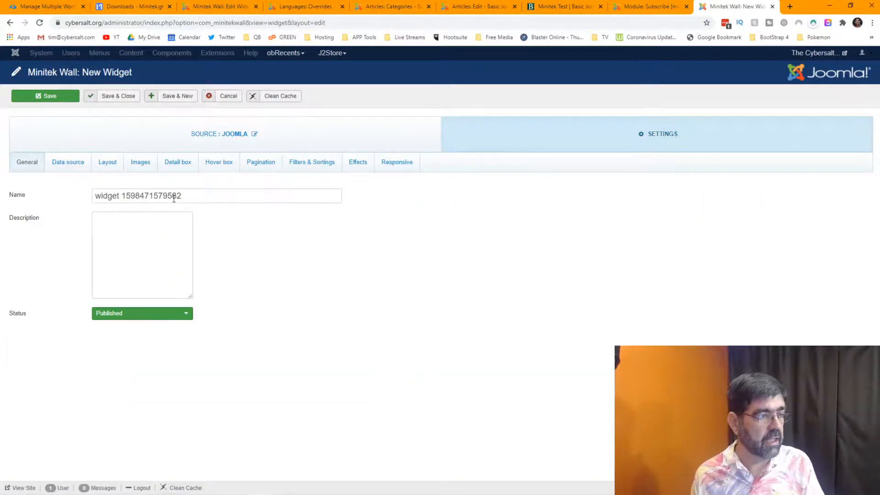
left_click_drag(183, 196, 92, 197)
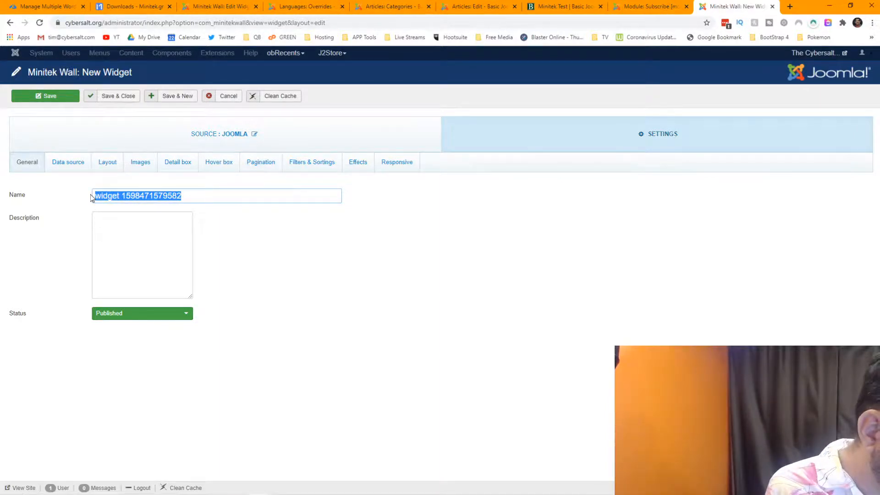
type("Clean")
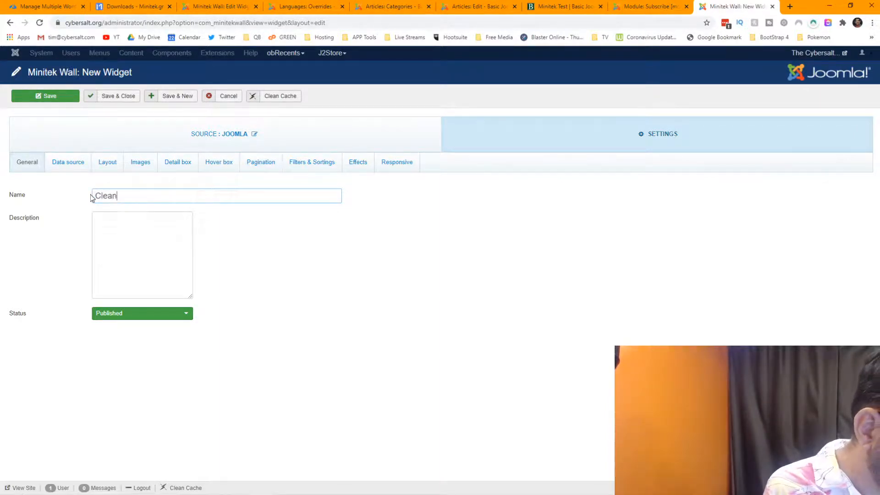
type(" Jokes Wall")
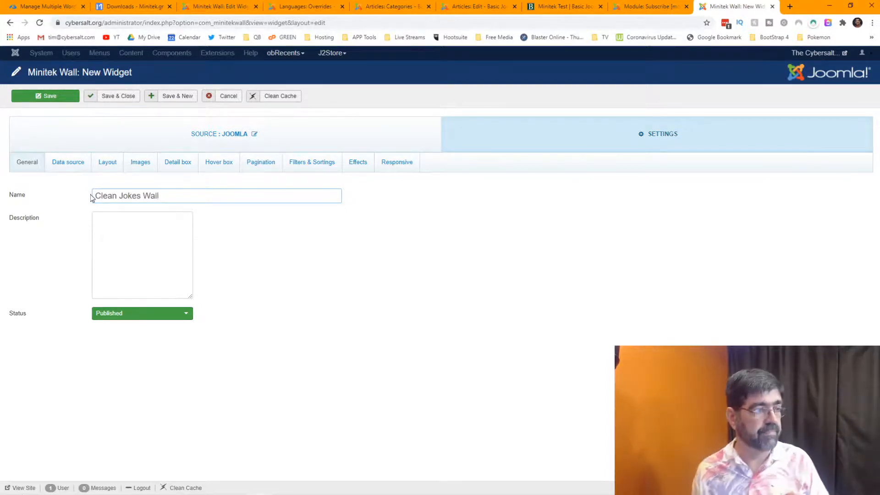
Replace All Categories with Clean Jokes in the widget's Data source Categories filter.
left_click(69, 162)
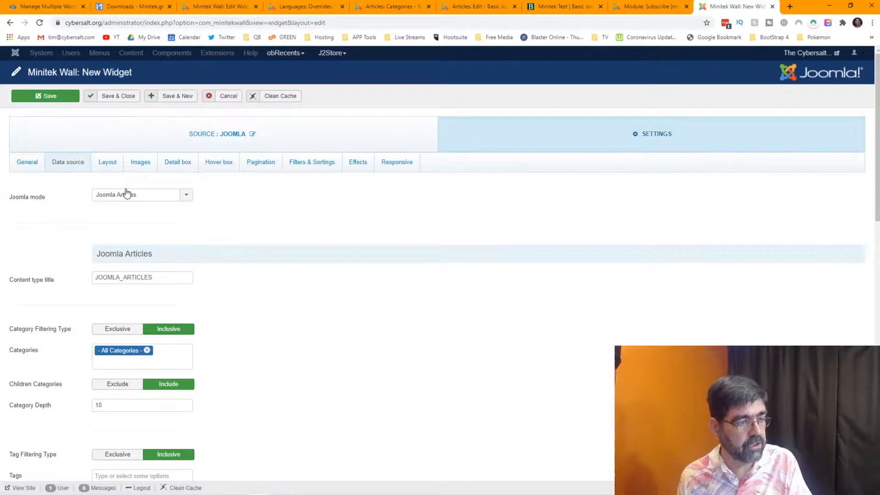
left_click(147, 350)
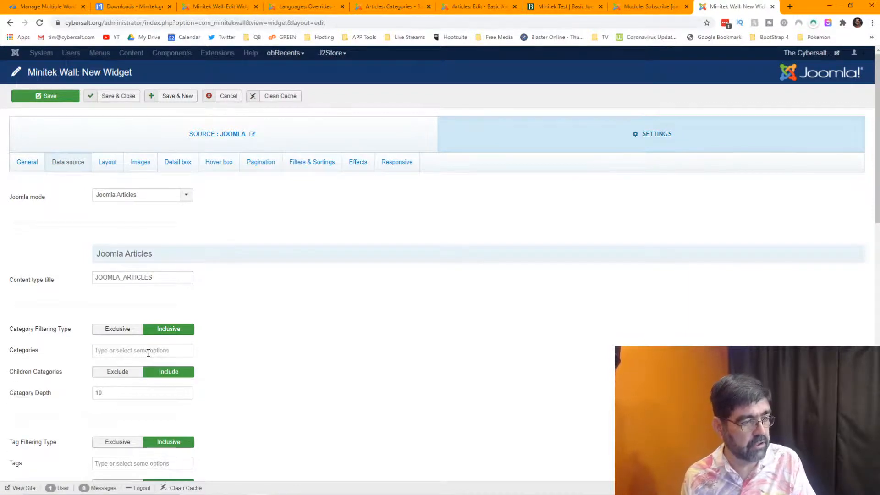
left_click(148, 353)
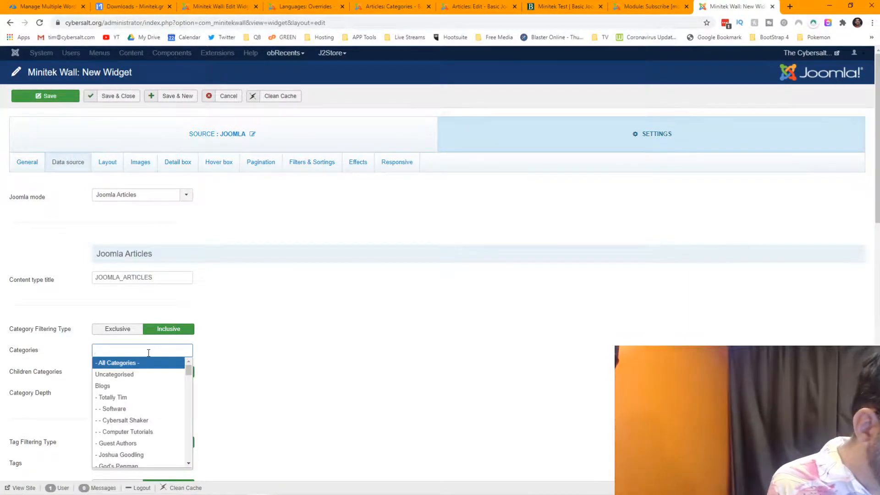
type("jok")
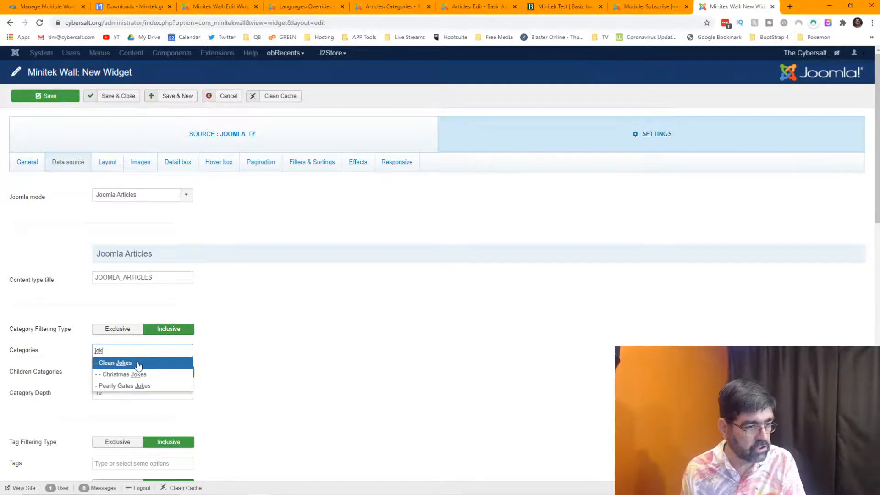
left_click(138, 363)
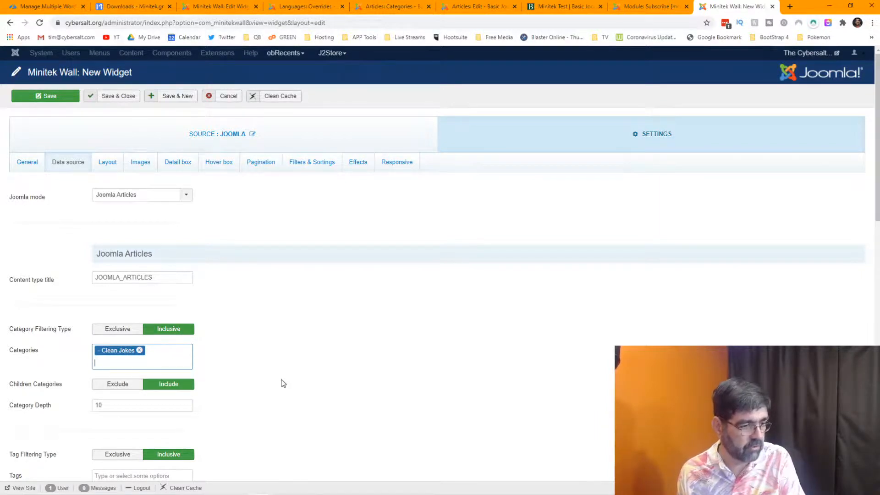
scroll(283, 384, "down", 3)
scroll(283, 384, "up", 3)
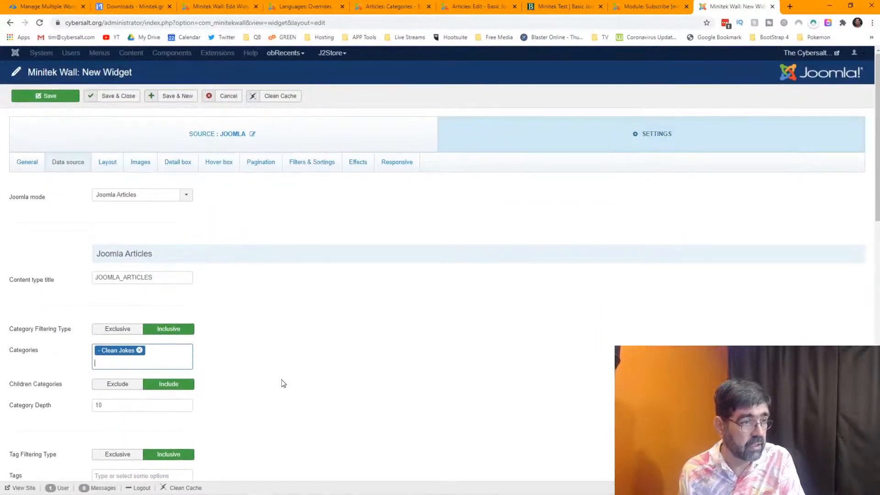
Look over the widget's Layout, Images and Detail box settings.
left_click(114, 160)
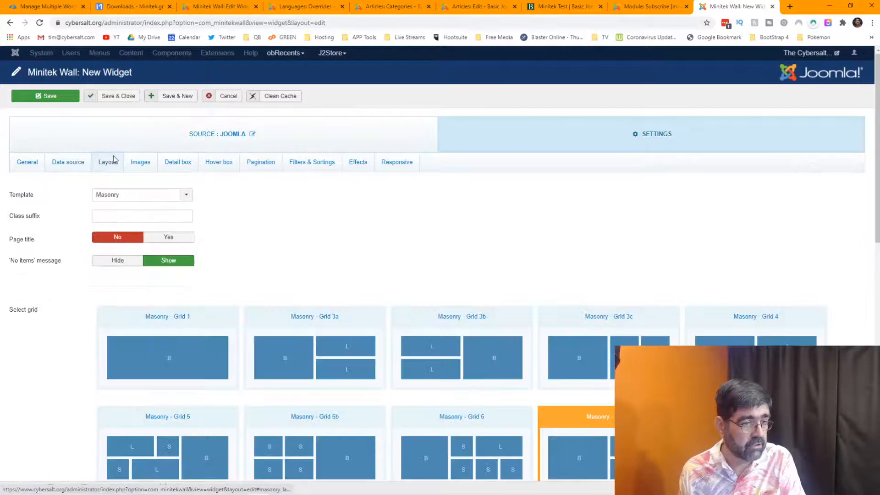
scroll(390, 289, "down", 2)
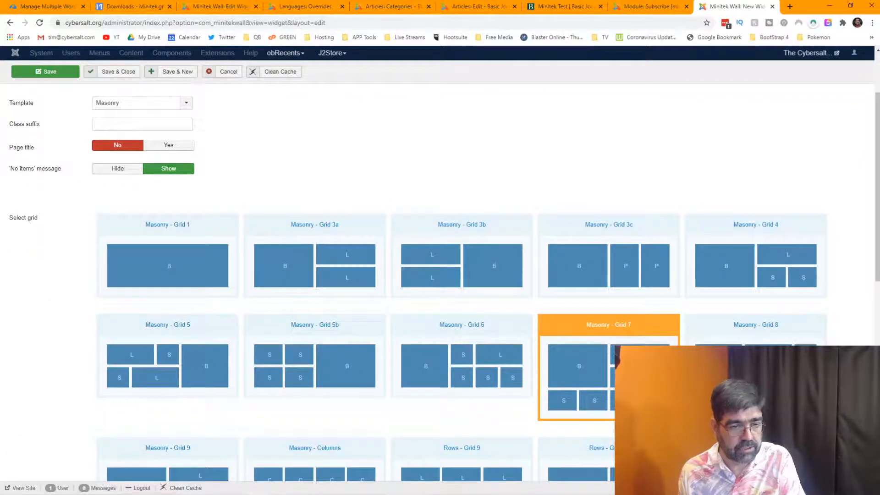
scroll(383, 278, "up", 2)
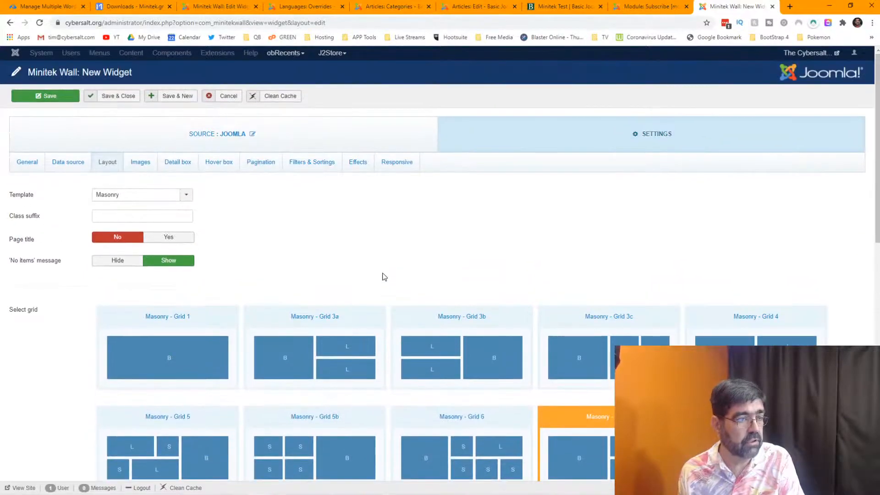
left_click(141, 165)
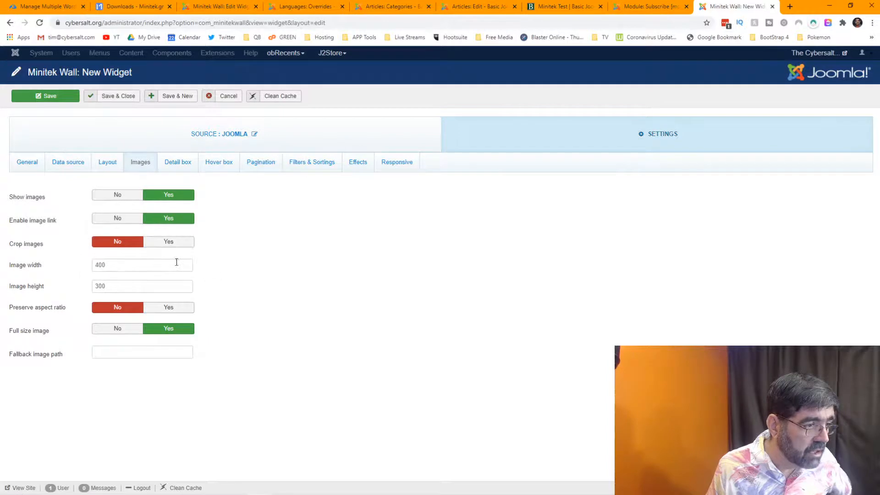
left_click(179, 166)
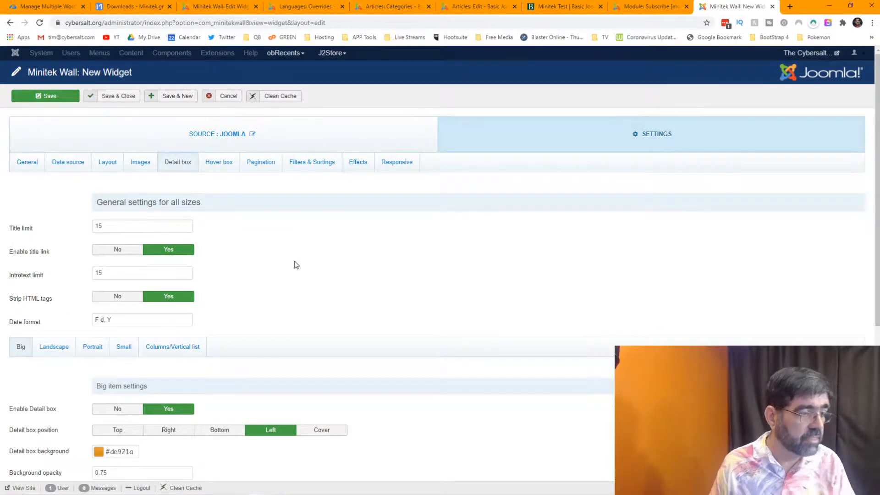
scroll(295, 261, "down", 6)
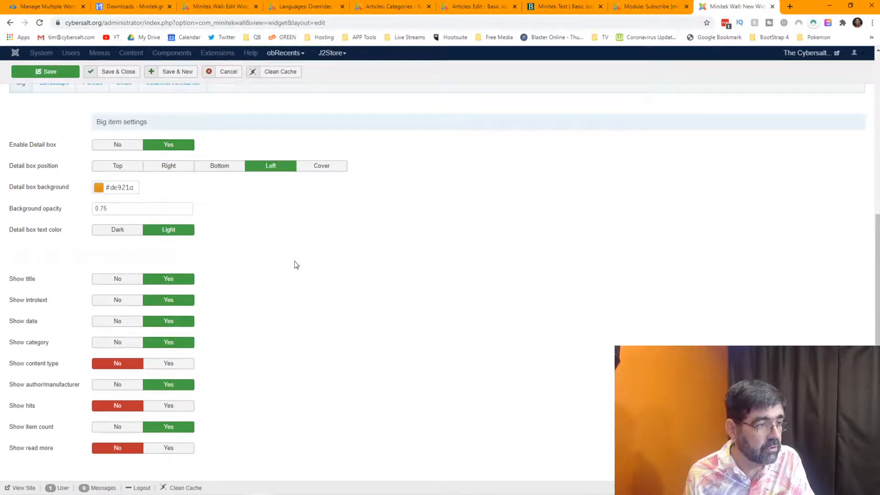
scroll(296, 265, "up", 6)
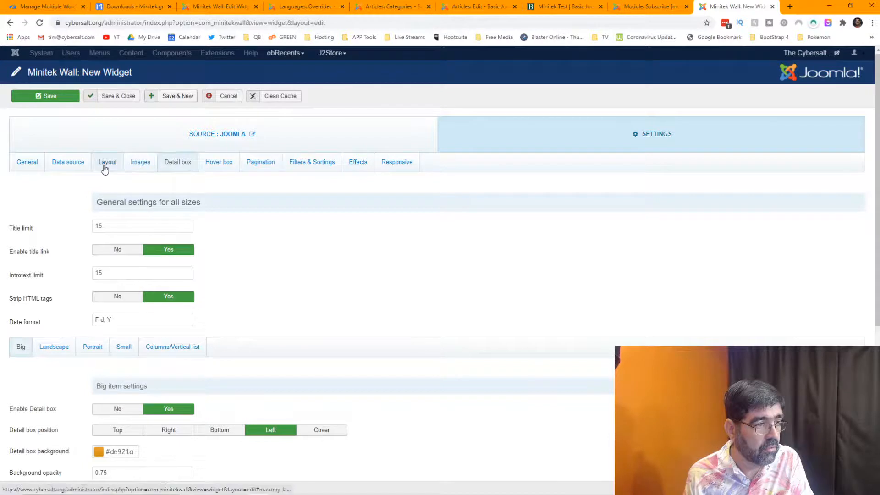
Scroll through the Data source options, confirming Categories is Clean Jokes.
left_click(55, 168)
scroll(315, 277, "down", 6)
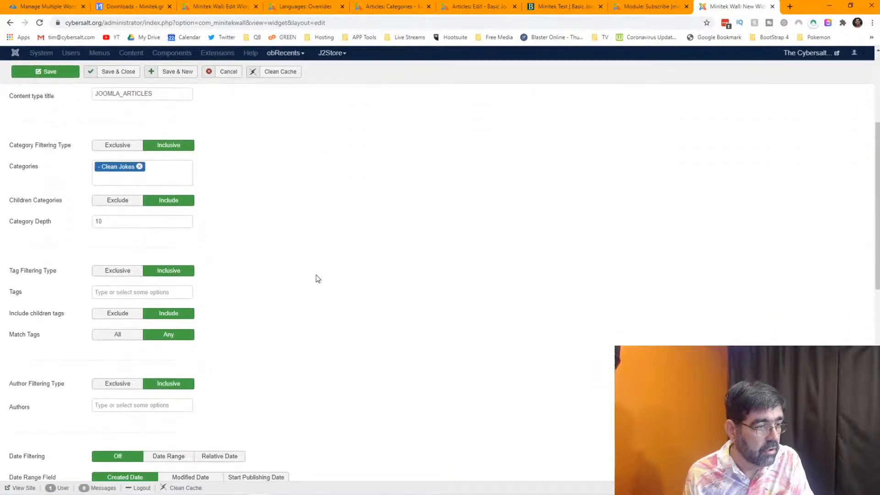
scroll(316, 275, "down", 6)
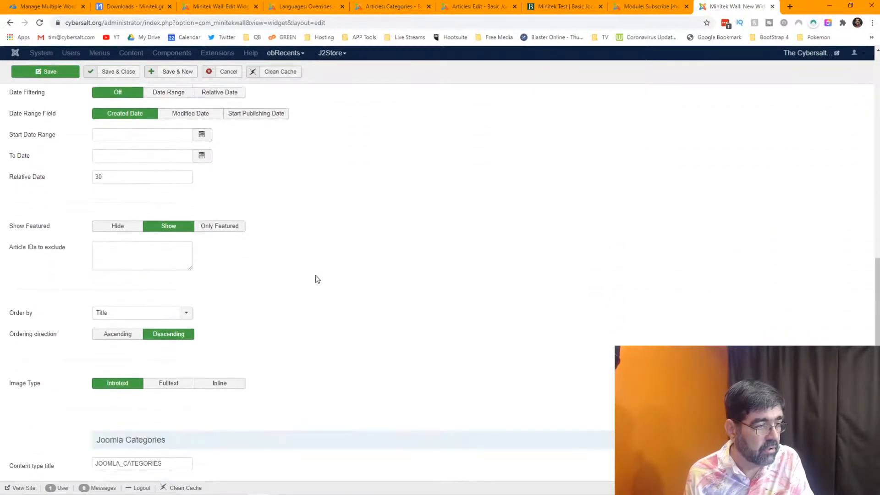
scroll(315, 277, "down", 2)
scroll(314, 278, "down", 1)
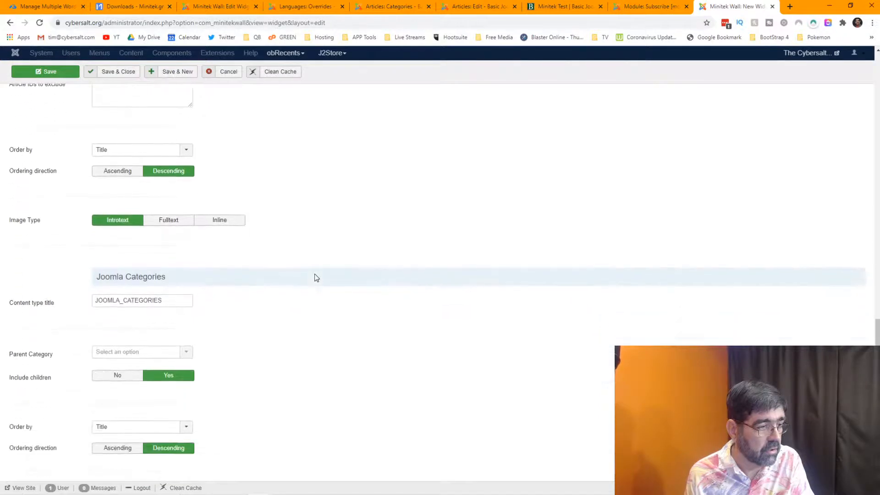
scroll(315, 274, "up", 7)
scroll(315, 270, "up", 2)
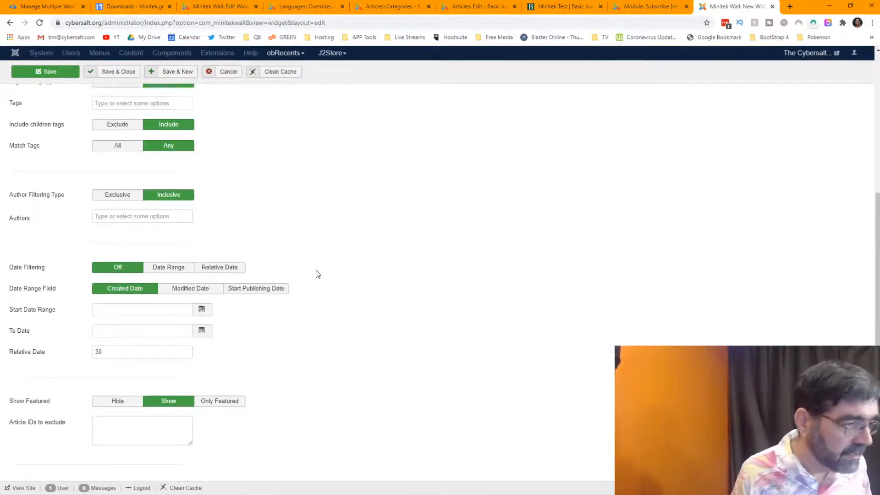
scroll(315, 273, "up", 2)
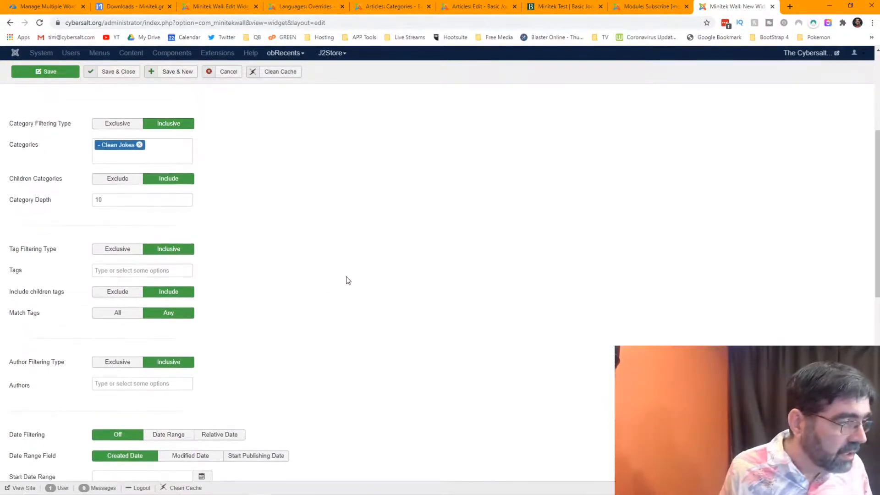
scroll(222, 138, "up", 3)
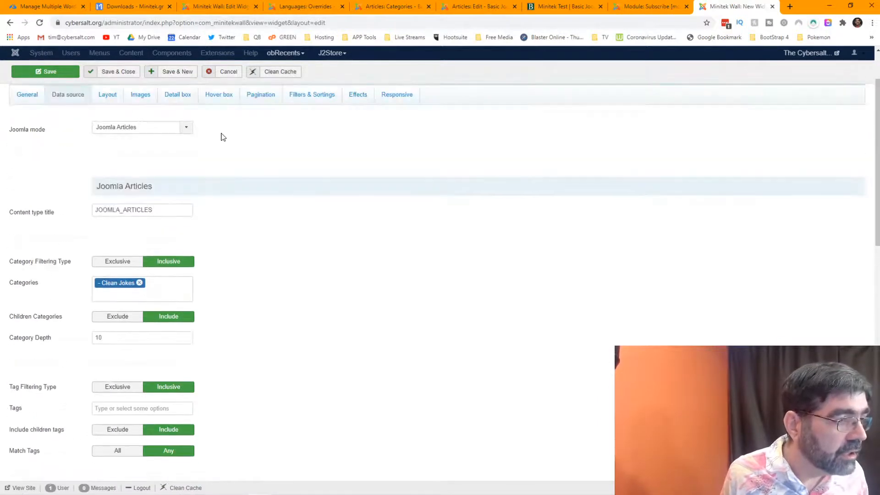
Browse the Layout, Images and Detail box tabs of the wall widget.
left_click(110, 102)
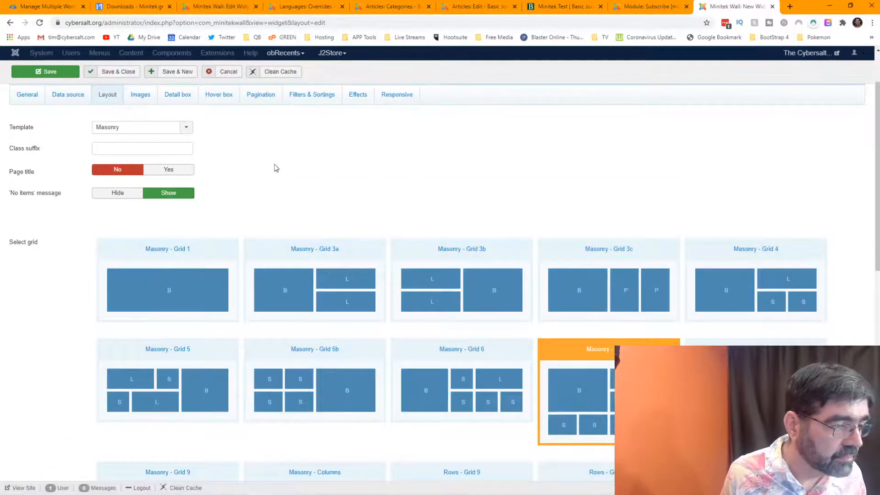
scroll(275, 166, "down", 3)
scroll(275, 168, "down", 8)
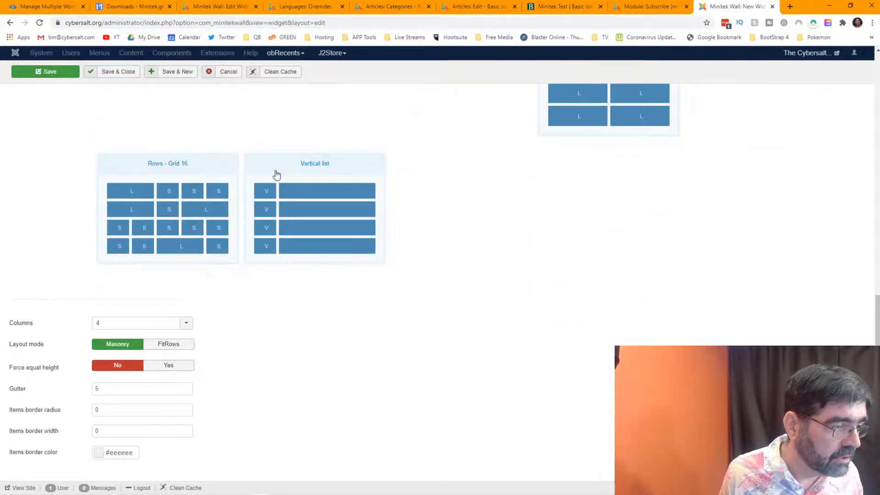
right_click(276, 175)
scroll(351, 129, "up", 15)
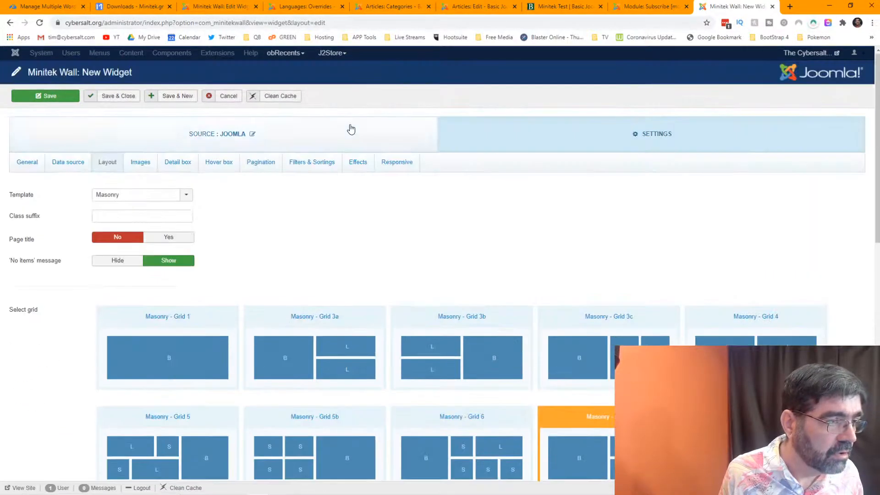
left_click(143, 161)
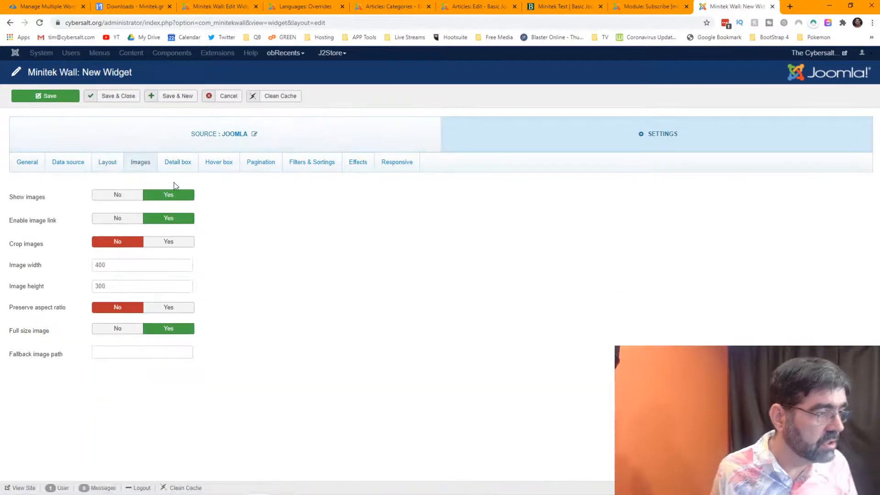
mouse_move(57, 223)
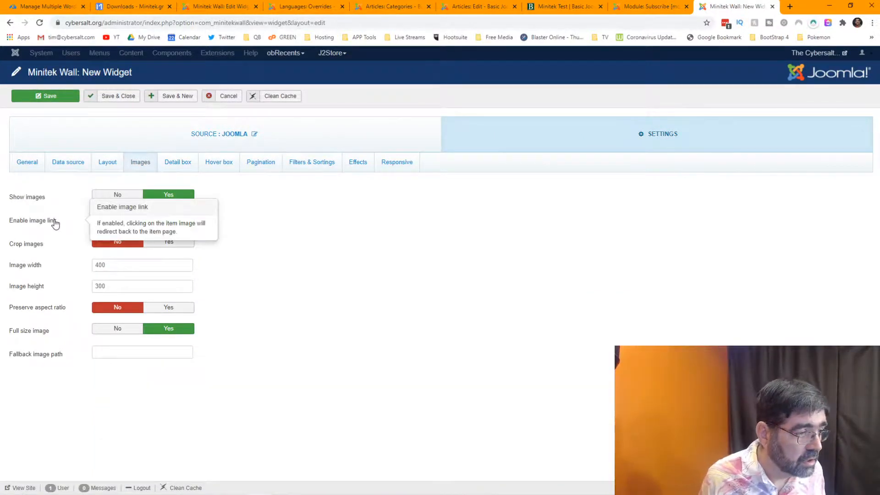
mouse_move(53, 248)
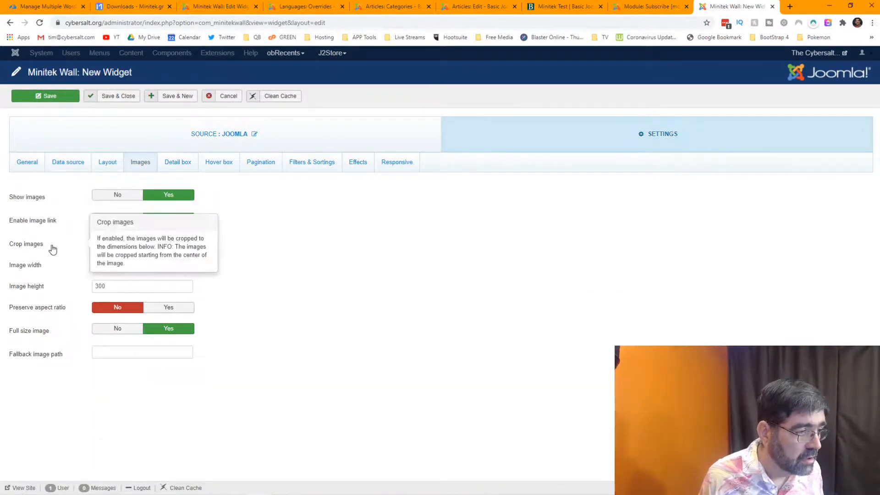
left_click(170, 170)
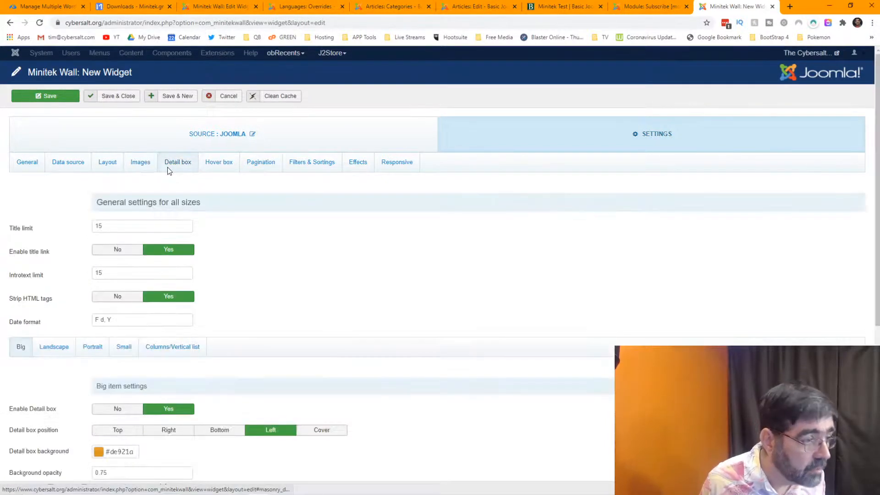
scroll(55, 210, "down", 3)
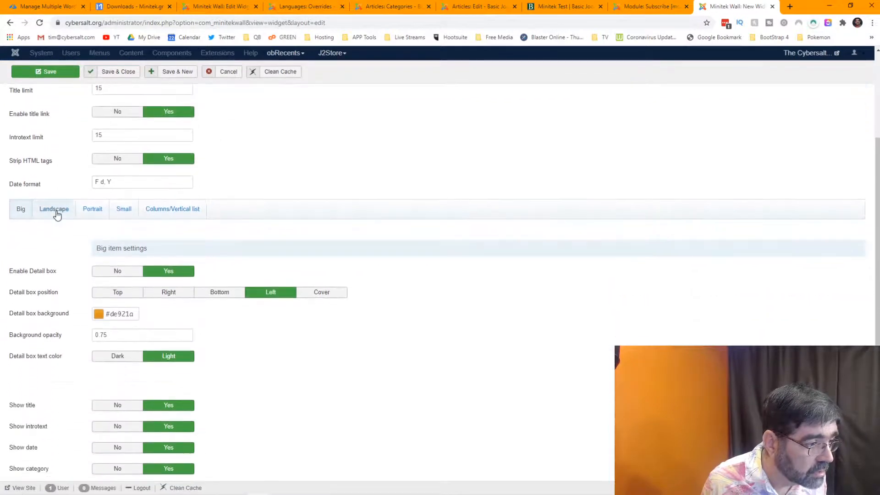
mouse_move(53, 271)
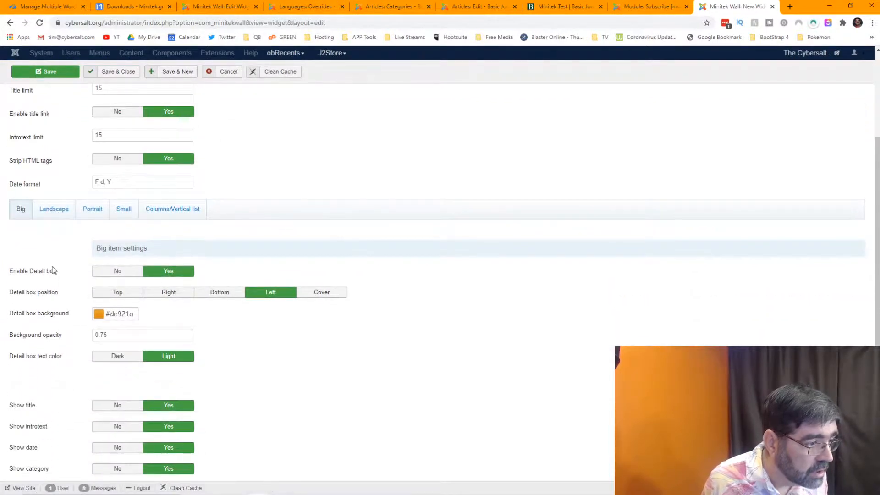
scroll(52, 270, "down", 3)
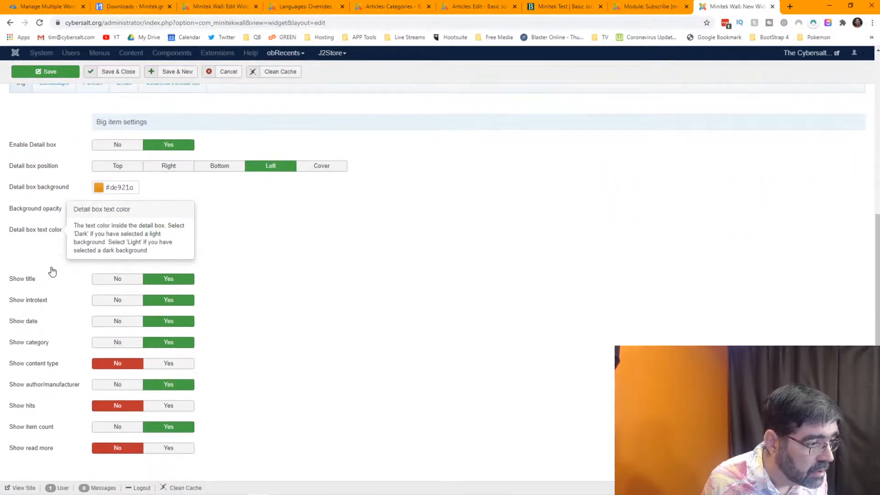
scroll(52, 271, "up", 6)
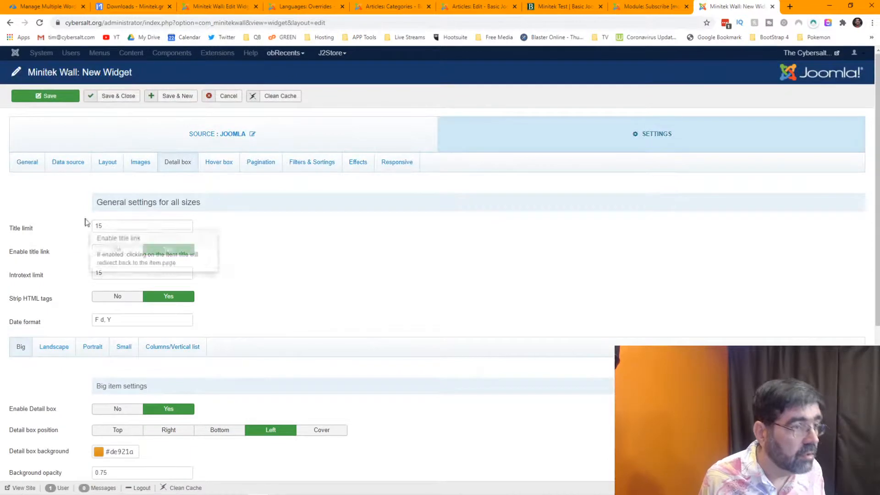
Browse Hover box, Pagination, Filters & Sortings and Effects, ending on Responsive settings.
left_click(216, 168)
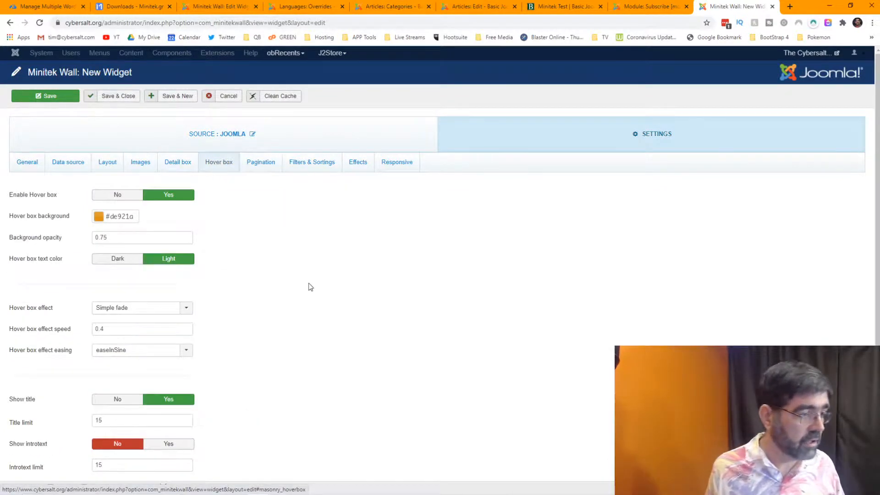
scroll(310, 287, "down", 4)
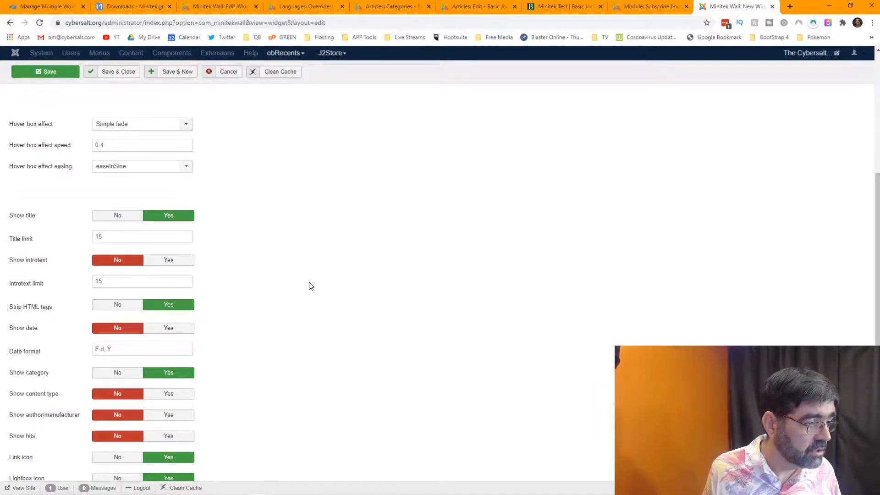
scroll(309, 286, "down", 1)
scroll(309, 286, "up", 5)
left_click(248, 166)
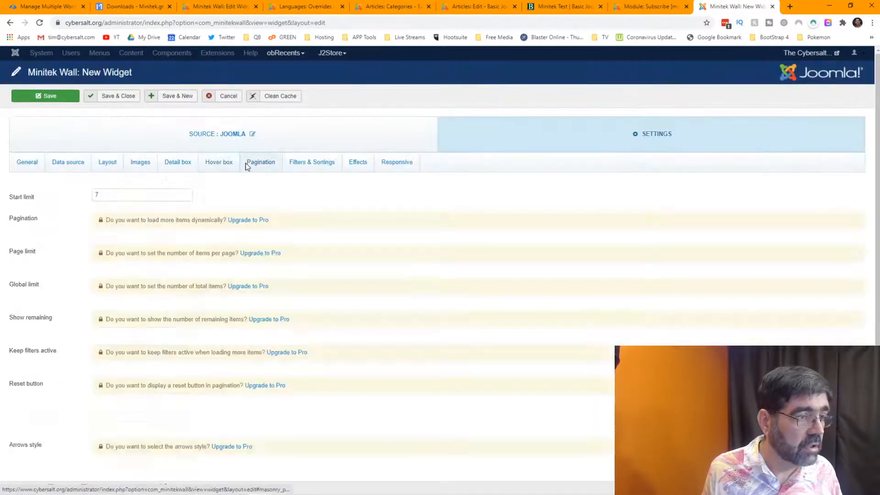
left_click(297, 169)
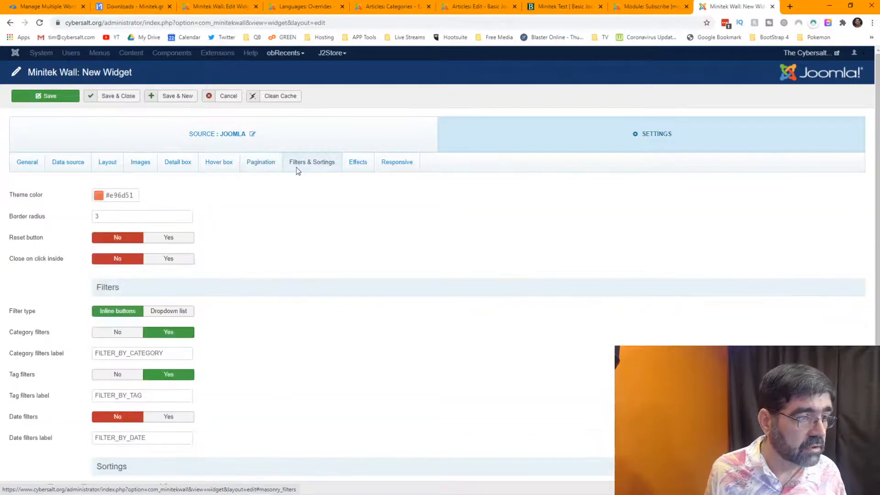
scroll(295, 256, "down", 3)
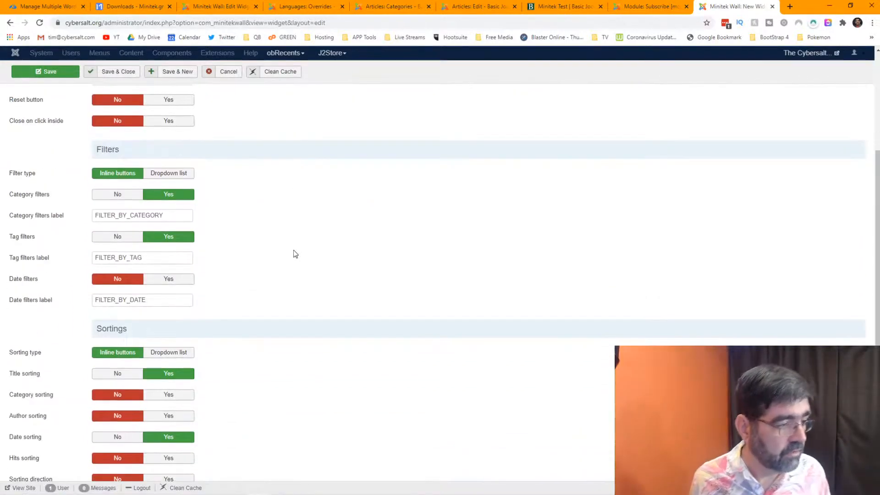
scroll(295, 255, "up", 3)
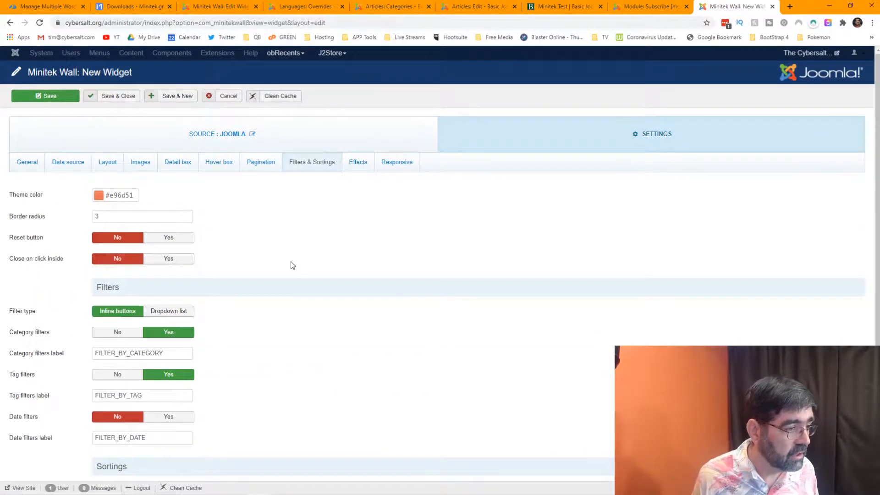
left_click(362, 165)
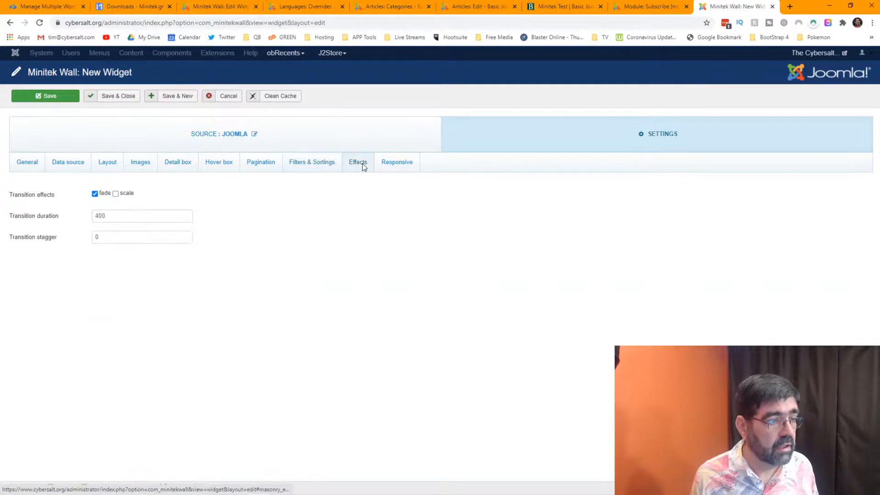
left_click(393, 167)
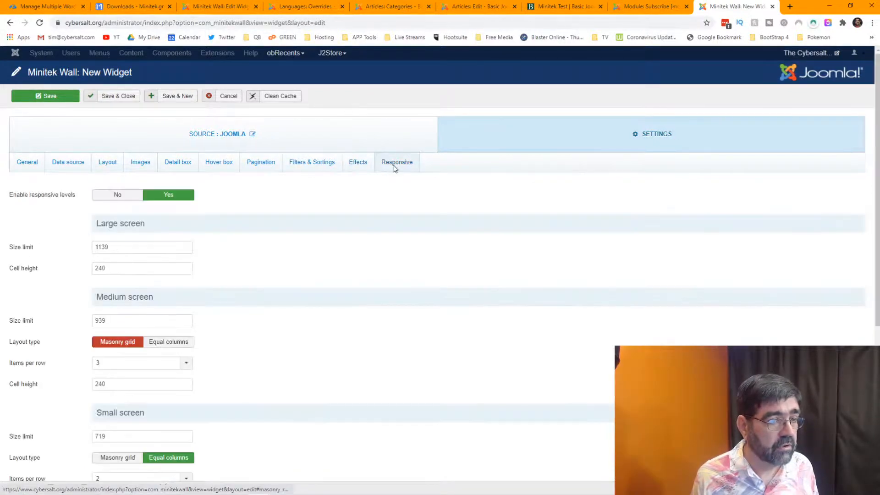
Set the Data source Image Type to Inline.
left_click(70, 174)
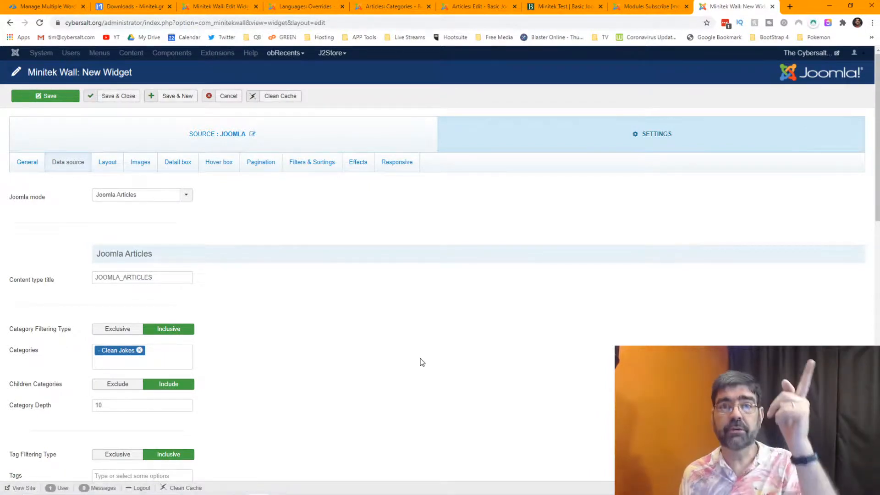
scroll(316, 322, "down", 3)
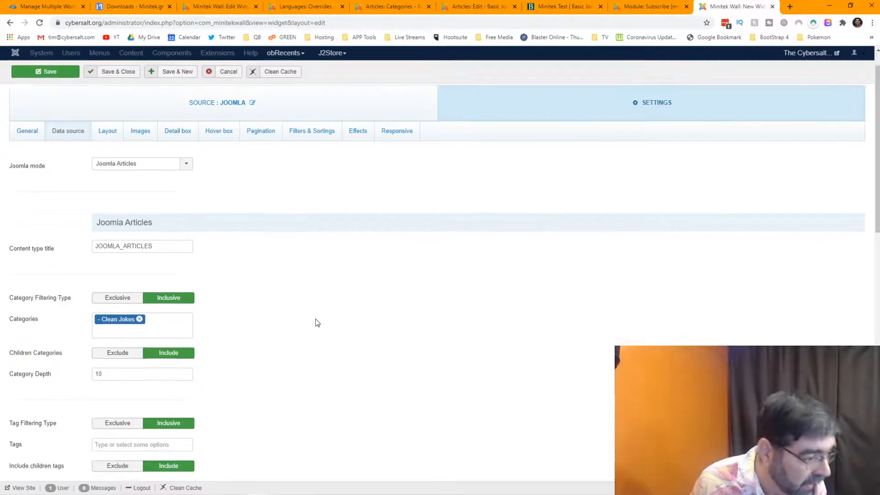
scroll(317, 322, "down", 2)
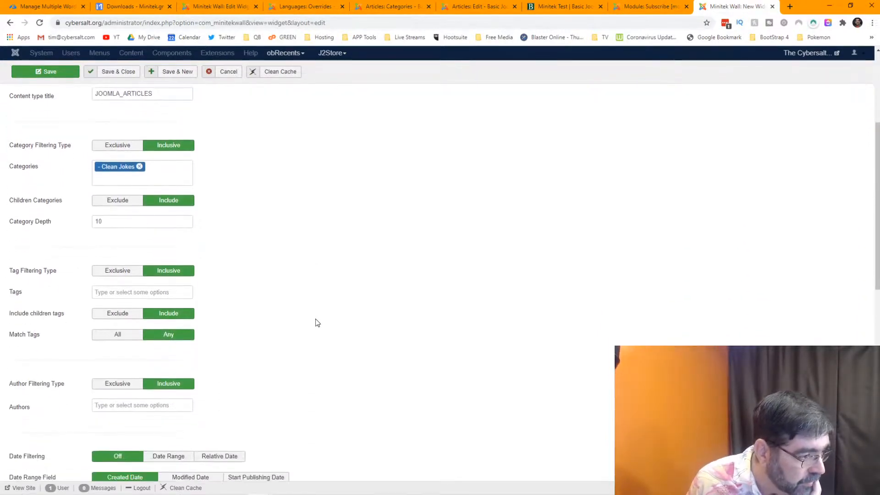
scroll(316, 322, "up", 5)
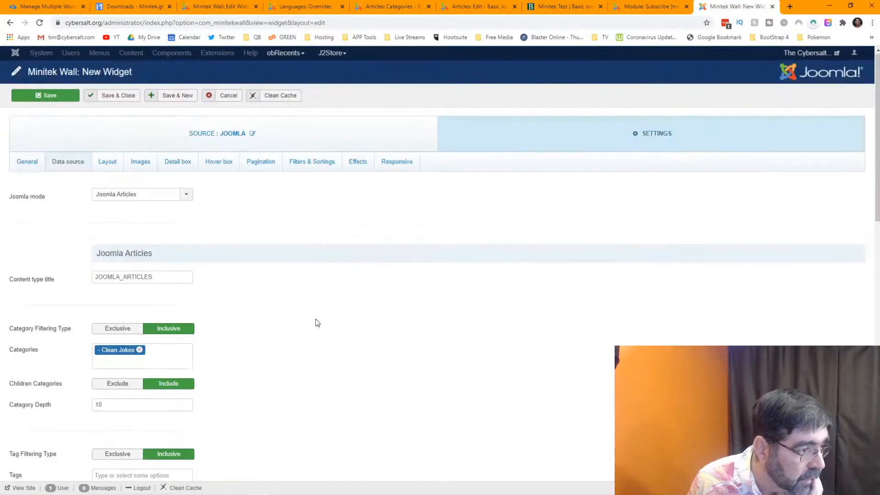
scroll(316, 322, "down", 10)
scroll(316, 322, "down", 4)
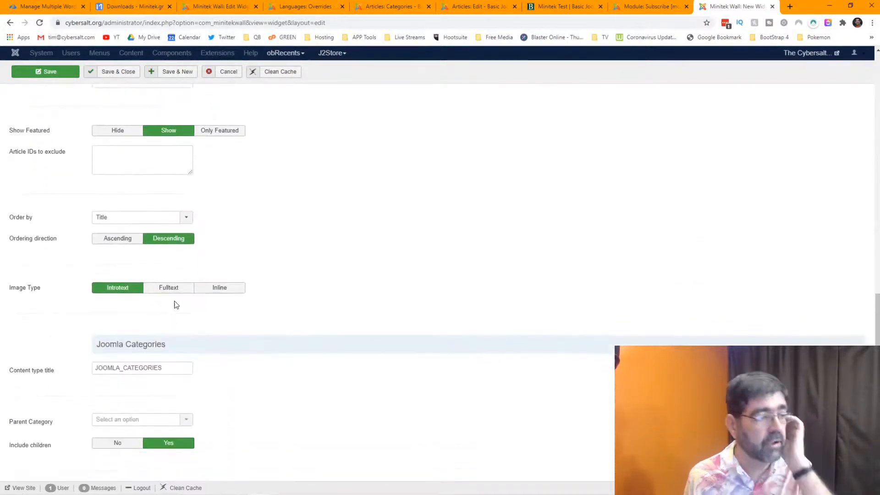
left_click(207, 290)
scroll(326, 239, "up", 15)
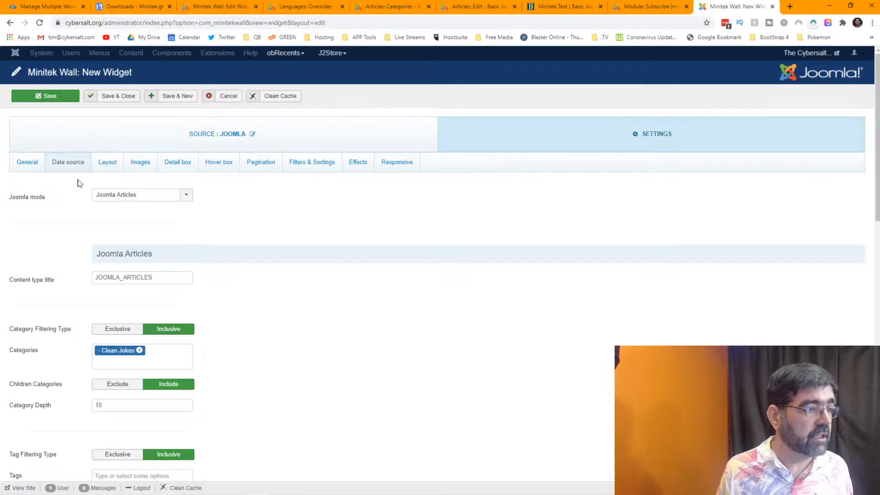
Save and close the Clean Jokes Wall widget, then begin a new main-menu-2 item.
left_click(129, 102)
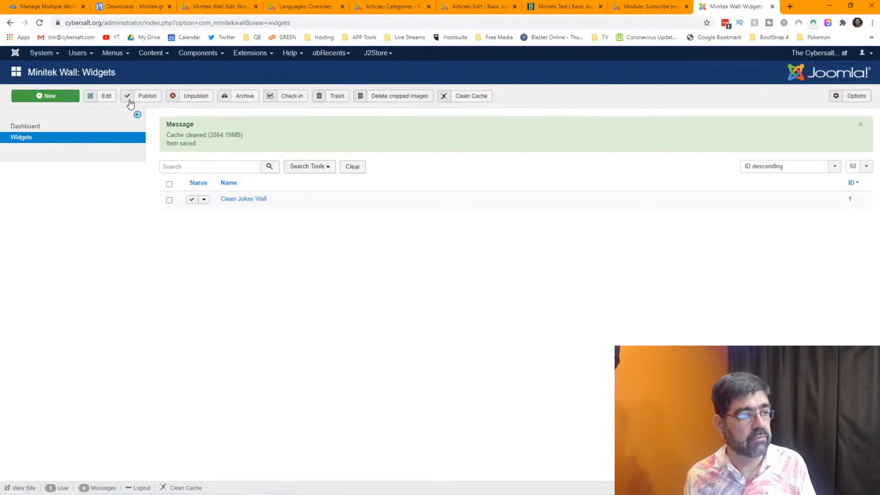
left_click(110, 54)
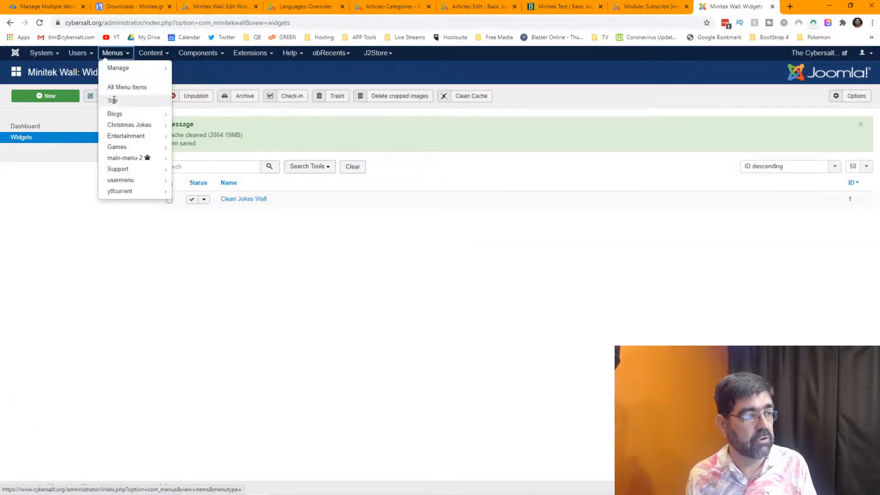
mouse_move(132, 161)
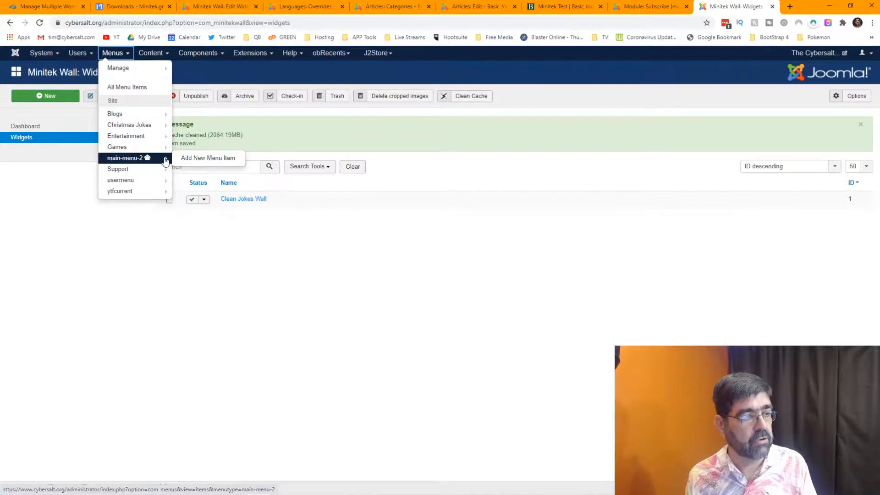
left_click(166, 161)
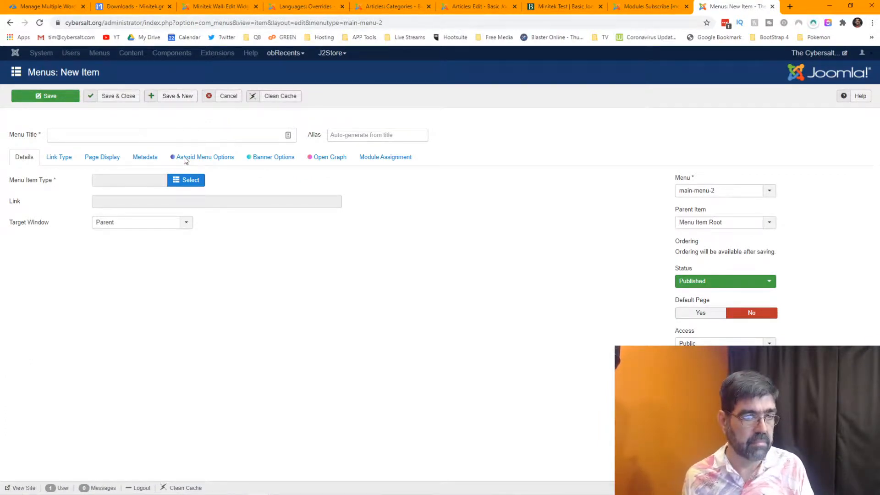
Title the menu item 'Jokes Wall' and set Metadata Robots to noindex, nofollow.
left_click(125, 130)
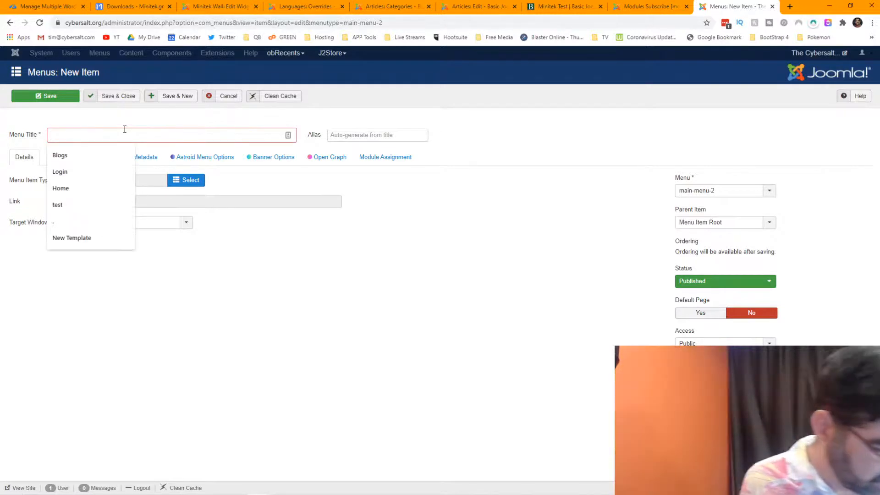
type("Jokes Wall")
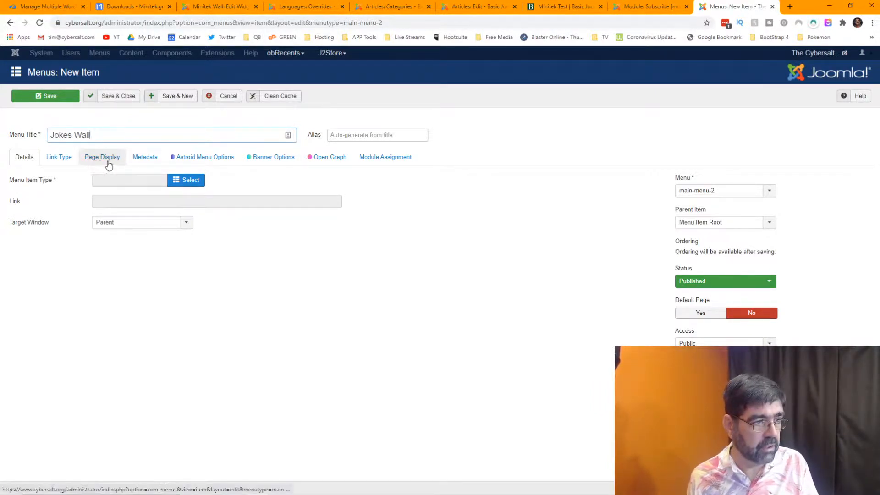
left_click(143, 158)
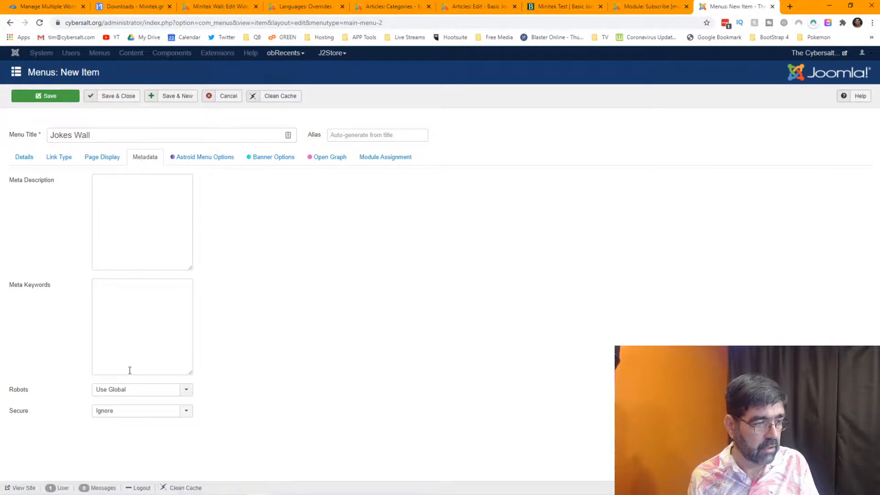
left_click(144, 394)
left_click(142, 448)
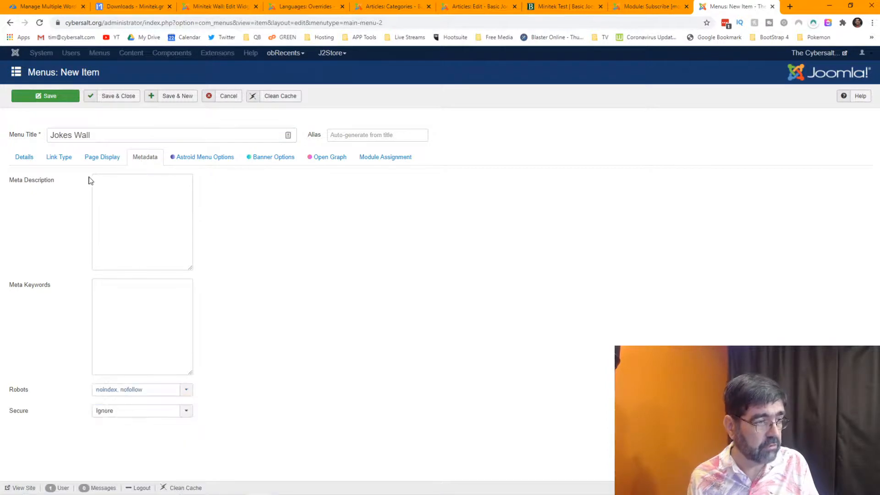
left_click(99, 163)
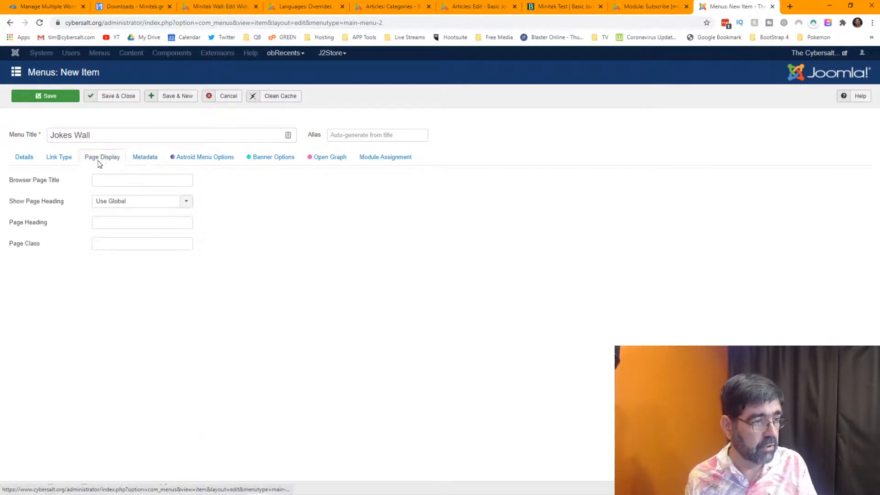
left_click(55, 161)
left_click(32, 162)
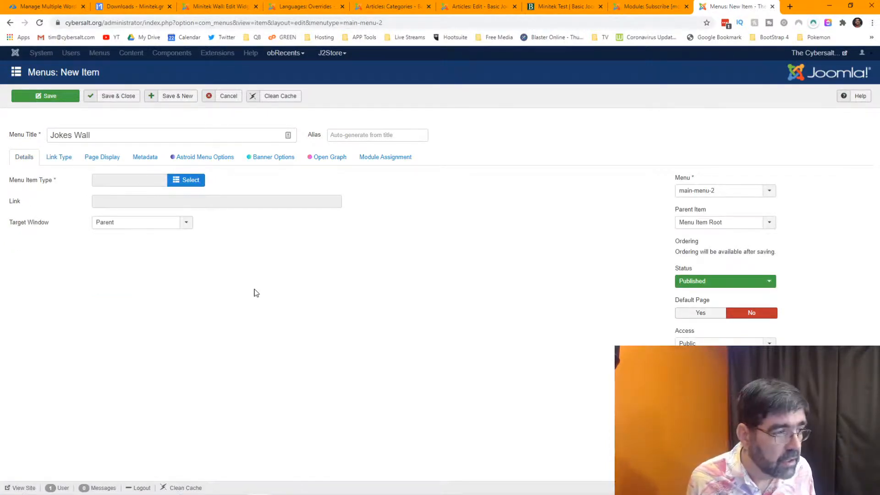
Make it a Minitek Wall Masonry page for Clean Jokes Wall under Support, and save.
left_click(200, 183)
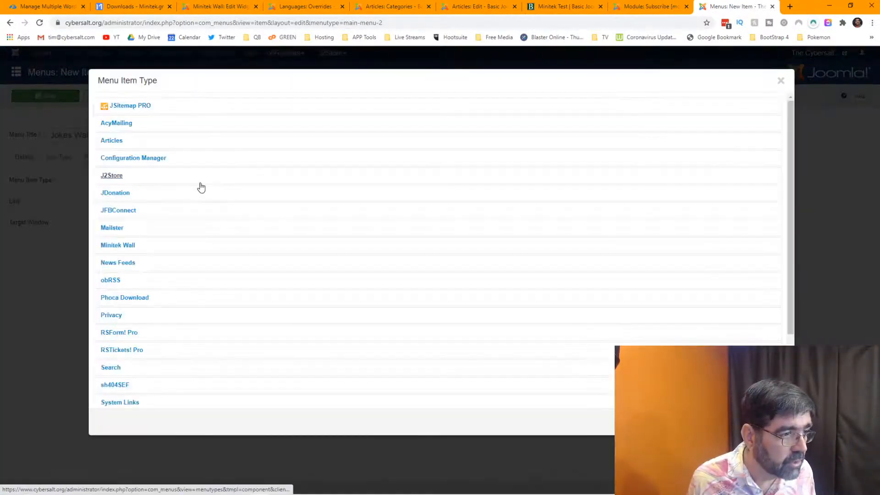
left_click(119, 245)
left_click(125, 268)
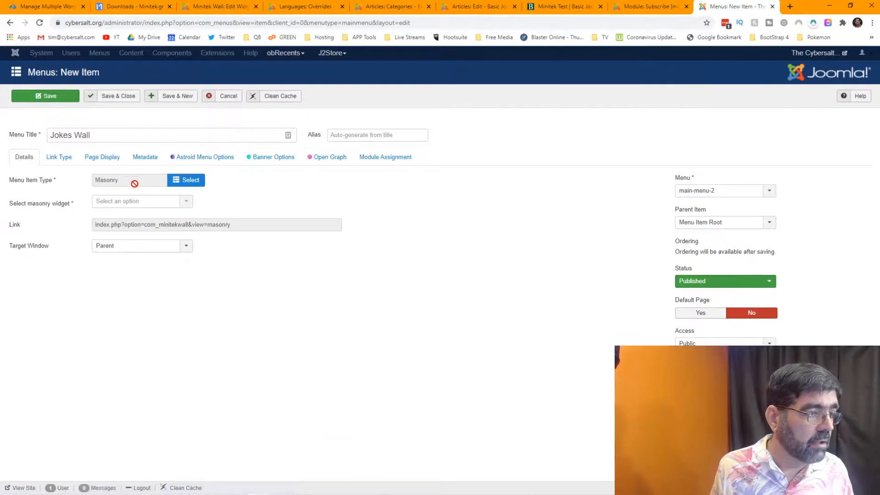
left_click(147, 204)
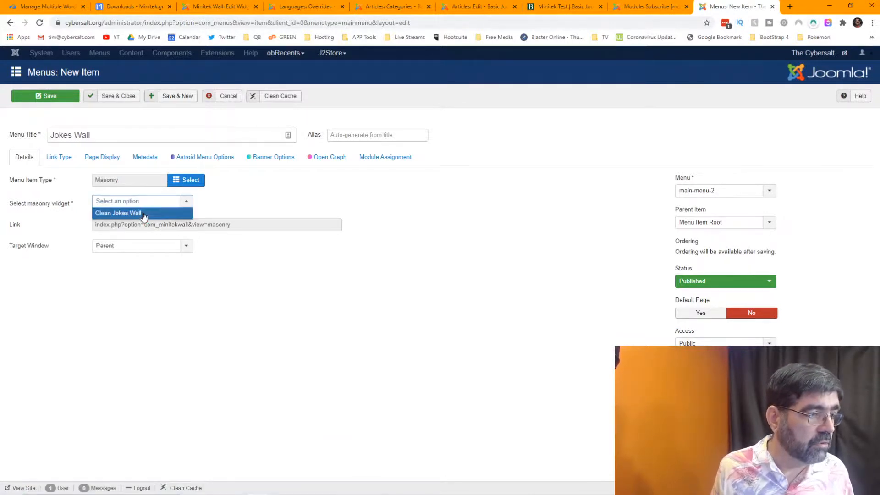
left_click(145, 214)
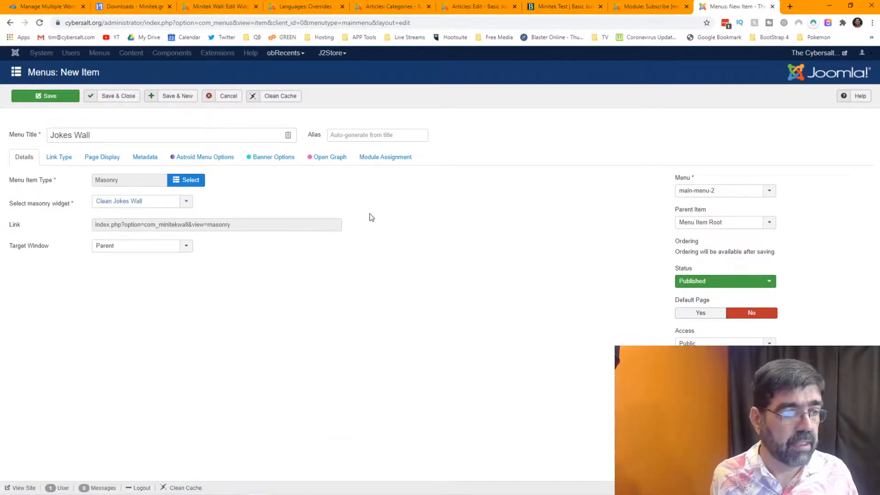
left_click(748, 223)
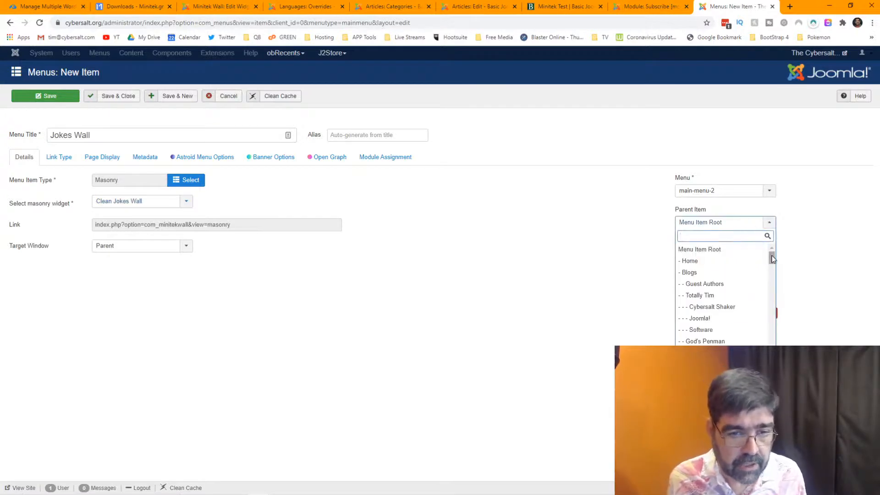
left_click_drag(772, 259, 774, 326)
left_click(693, 275)
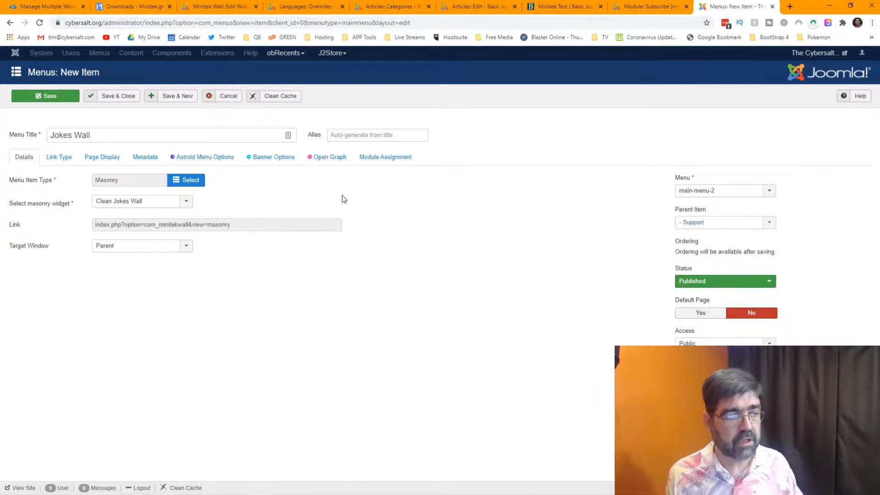
left_click(70, 98)
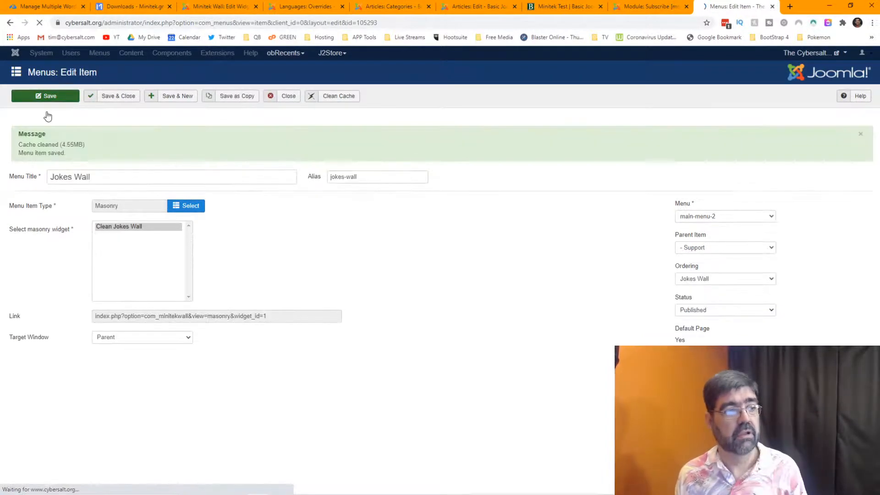
mouse_move(789, 55)
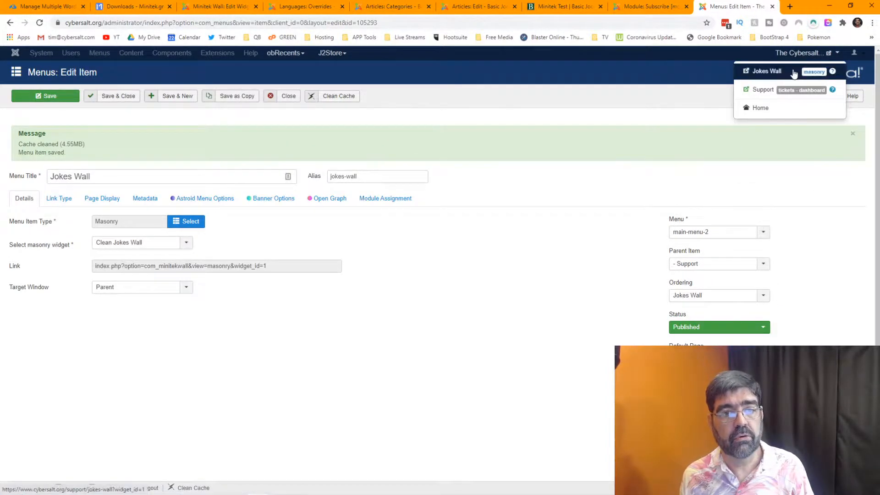
left_click(767, 71)
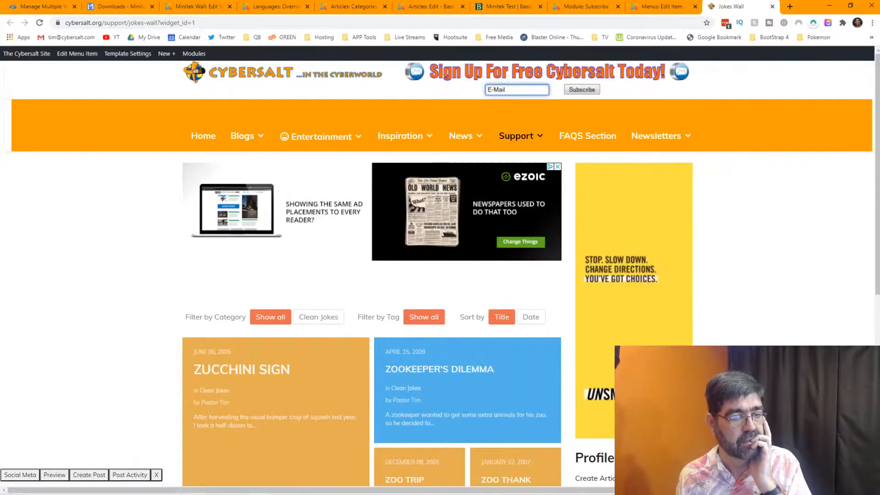
scroll(724, 328, "down", 5)
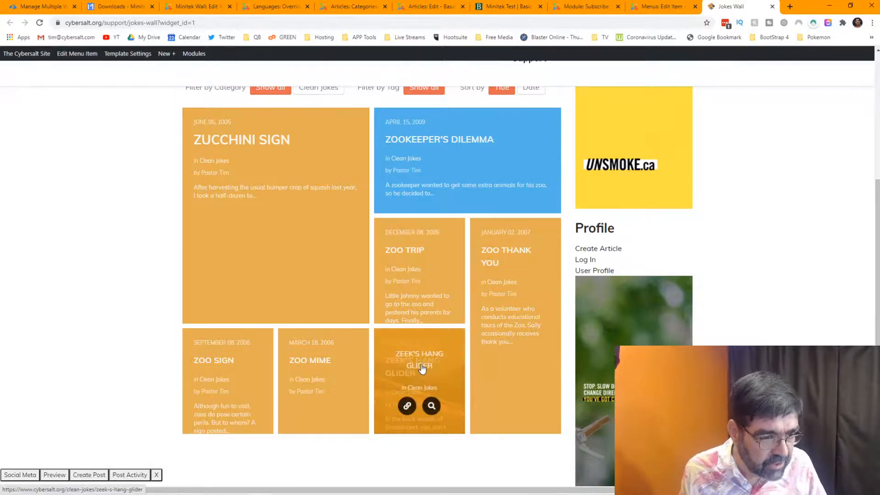
mouse_move(507, 493)
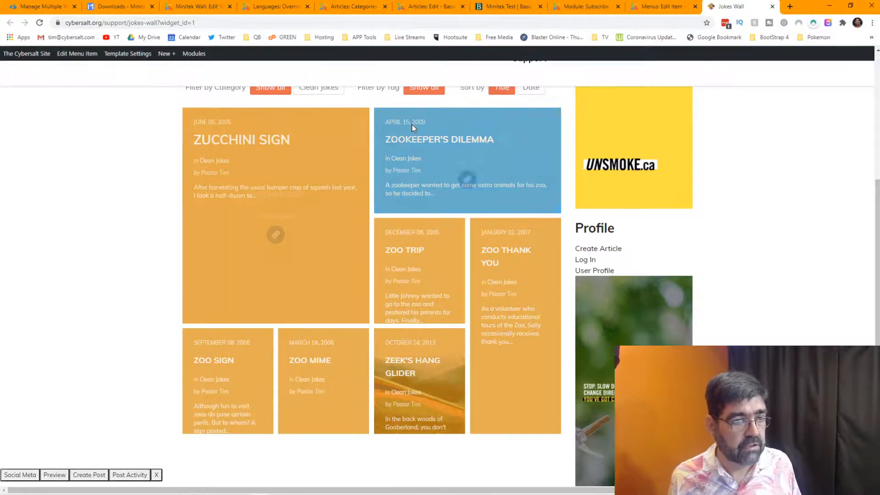
mouse_move(412, 127)
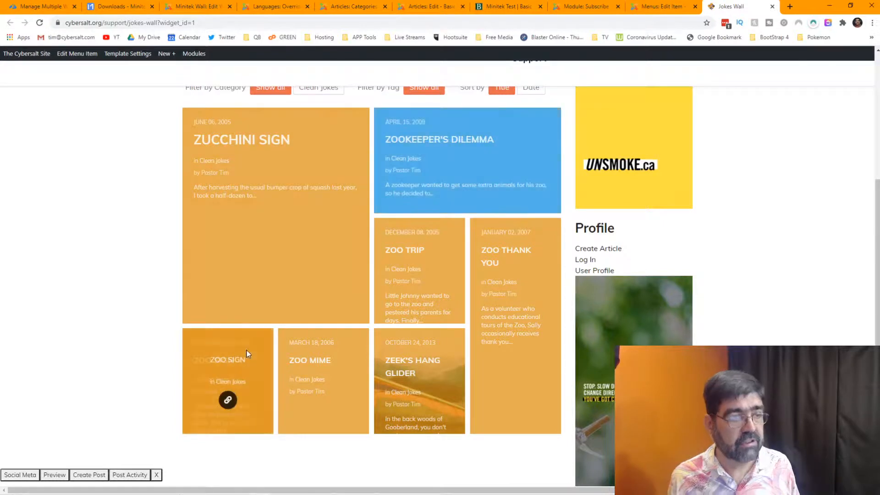
left_click(646, 10)
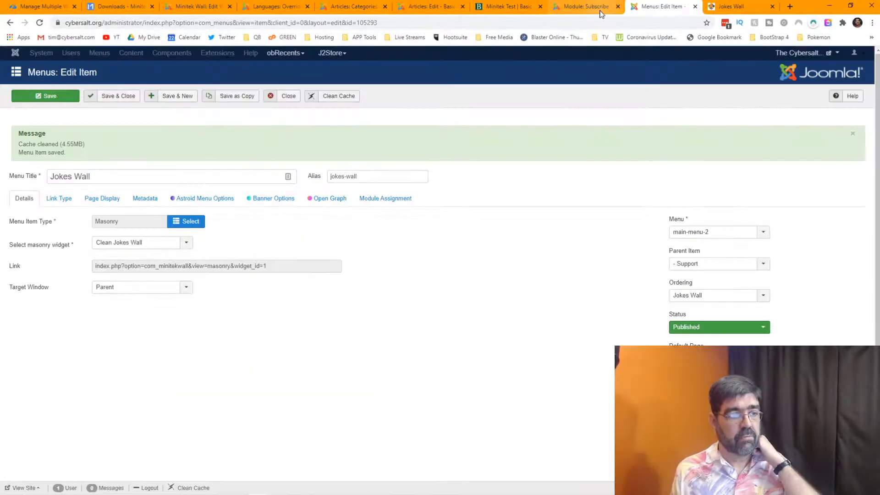
Close the menu item and reopen the Clean Jokes Wall widget in Minitek Wall.
left_click(285, 97)
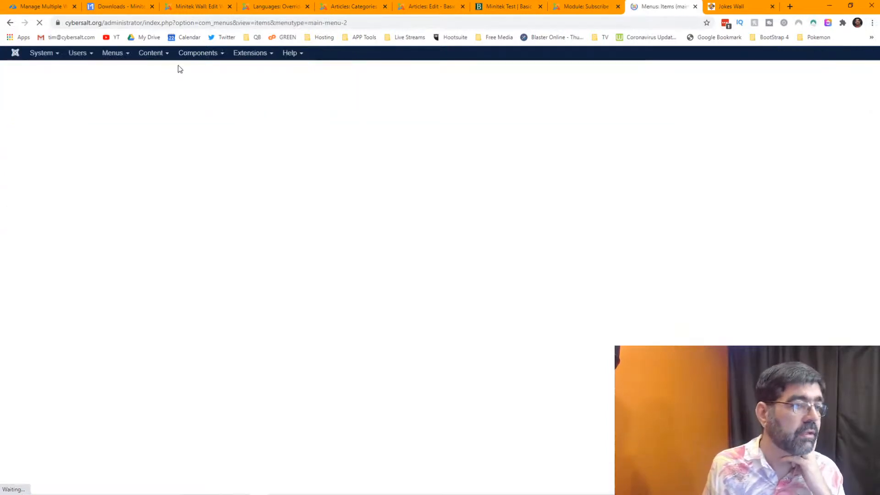
left_click(197, 54)
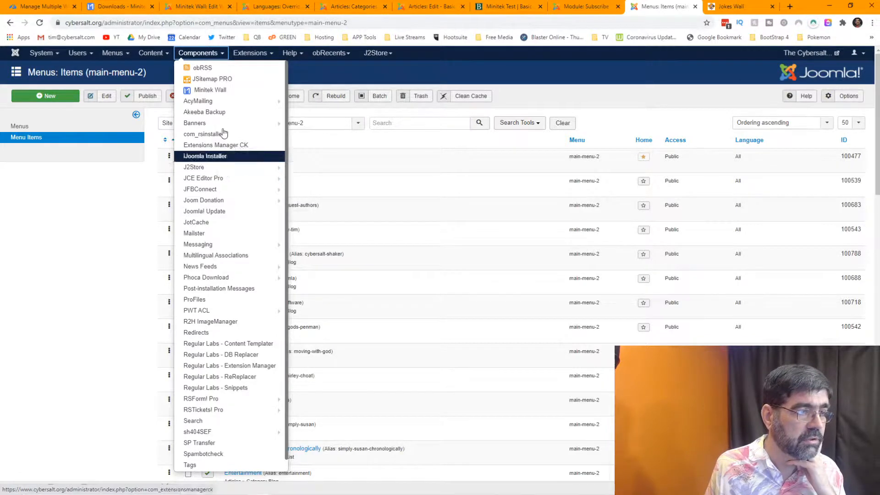
left_click(218, 90)
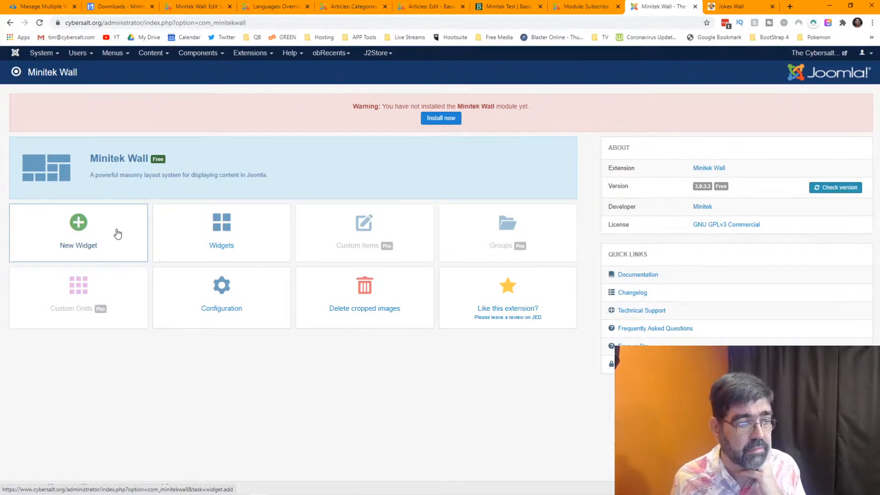
left_click(226, 240)
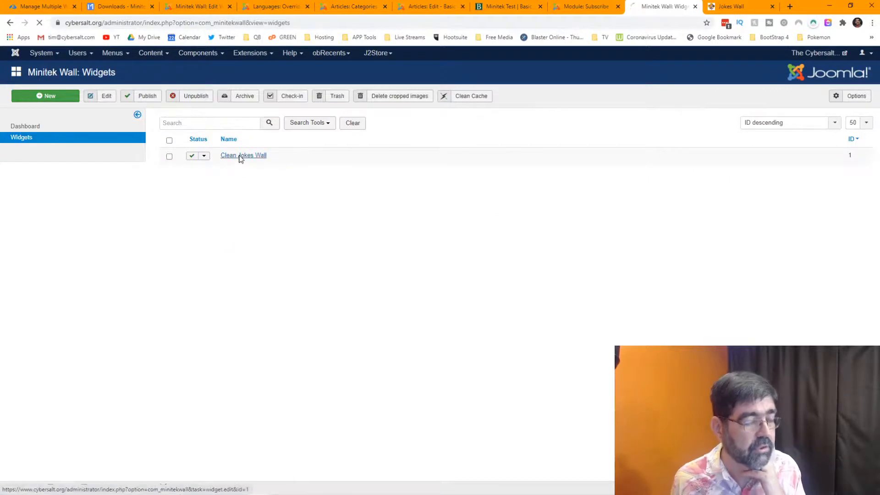
left_click(240, 156)
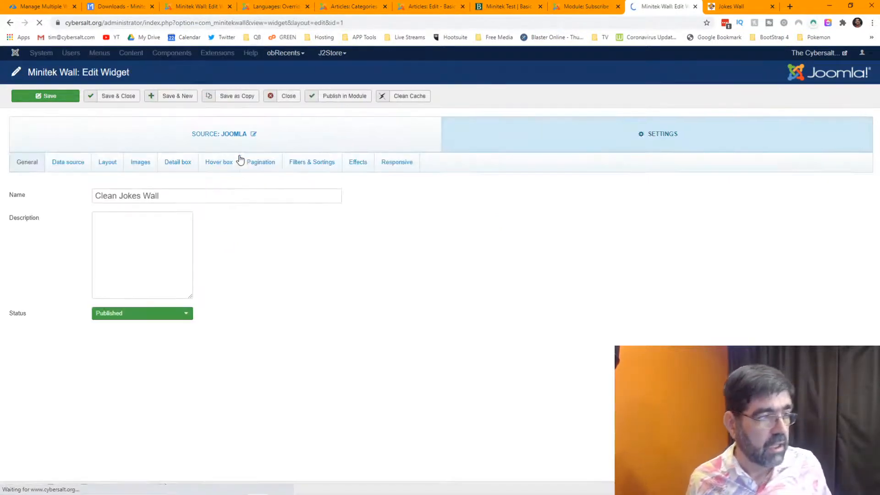
Set Data source Order by to Created Date, save, and return to the Jokes Wall page.
left_click(62, 167)
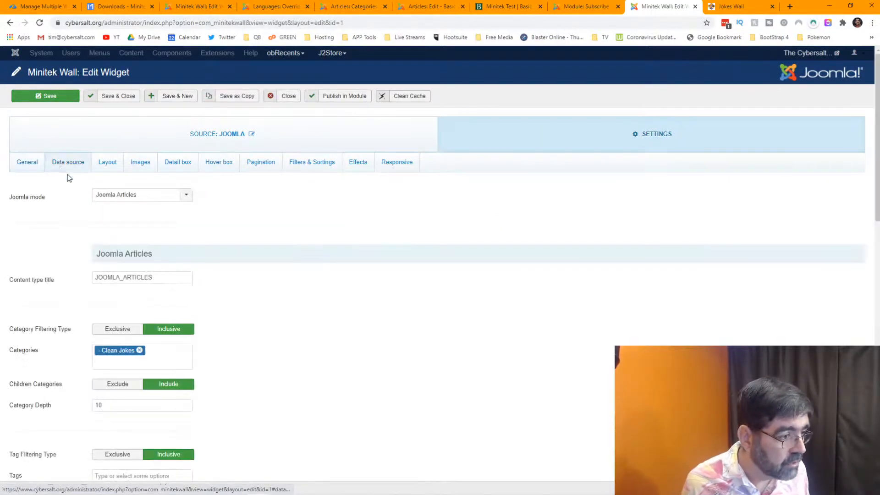
scroll(373, 276, "down", 3)
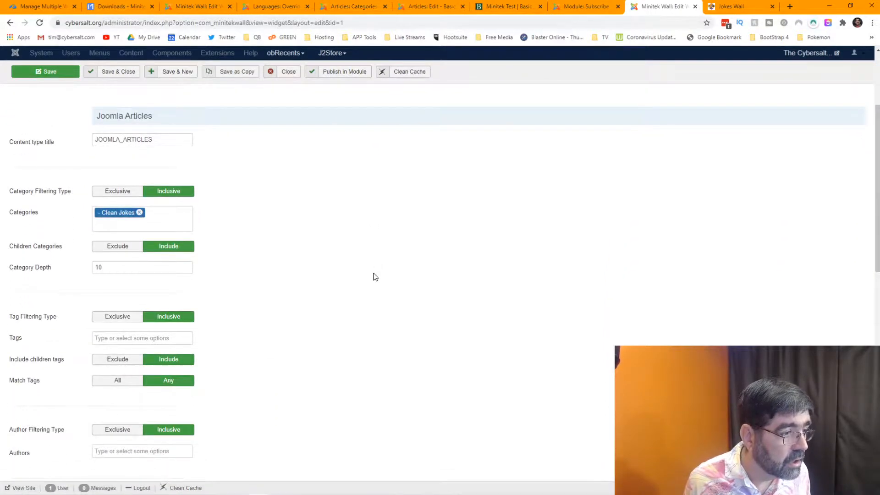
scroll(373, 275, "up", 2)
scroll(282, 232, "down", 3)
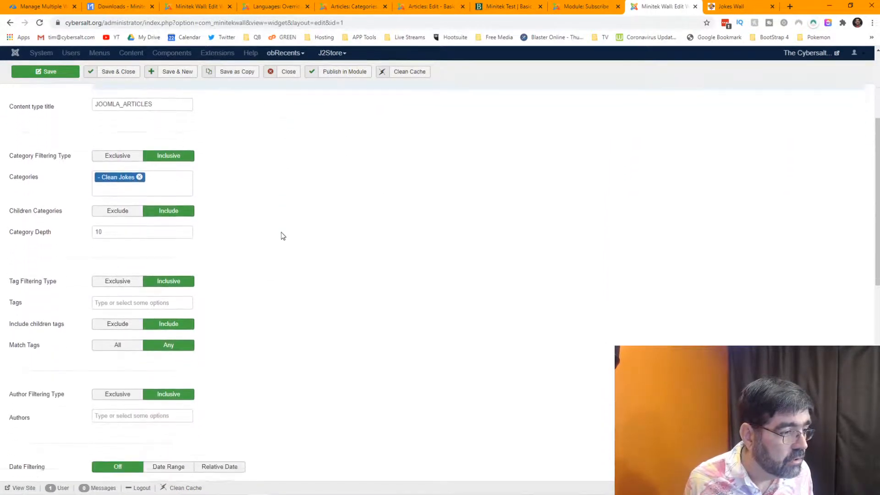
scroll(282, 232, "down", 4)
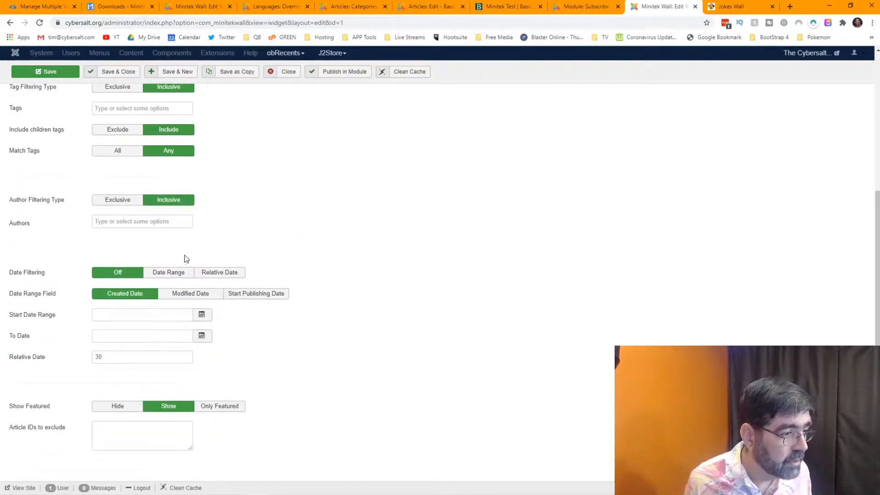
scroll(188, 257, "down", 3)
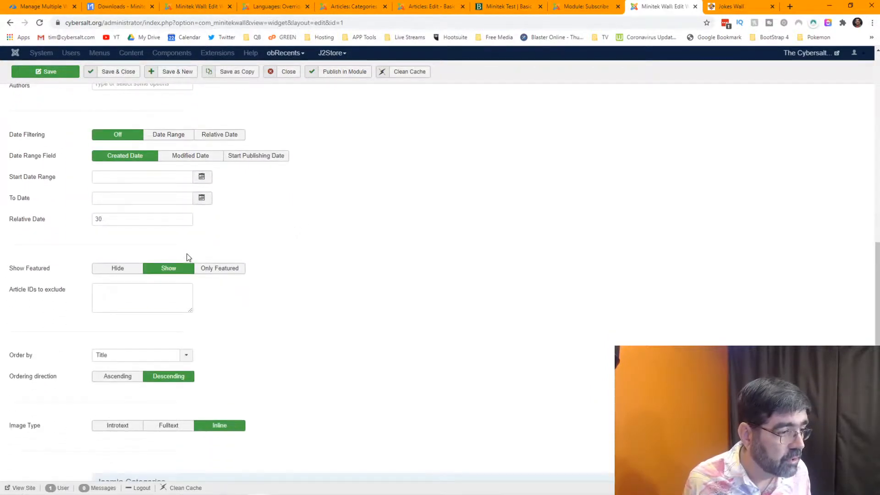
scroll(187, 260, "down", 2)
left_click(188, 263)
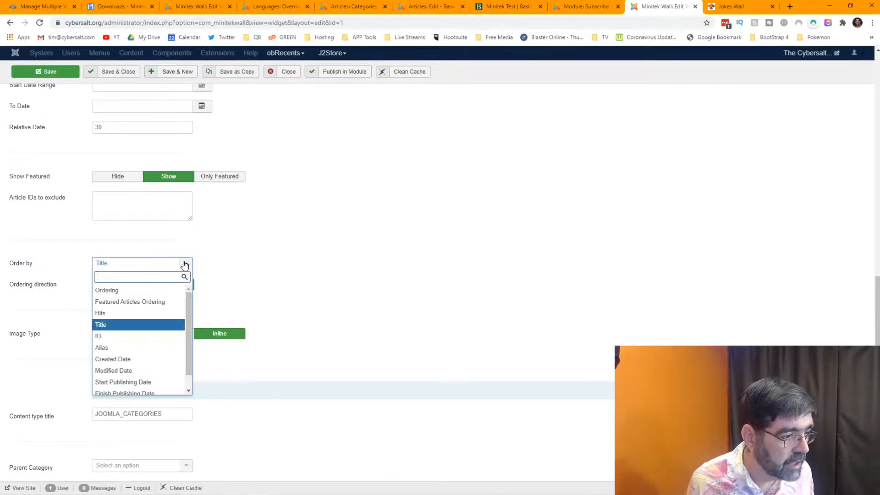
left_click(140, 359)
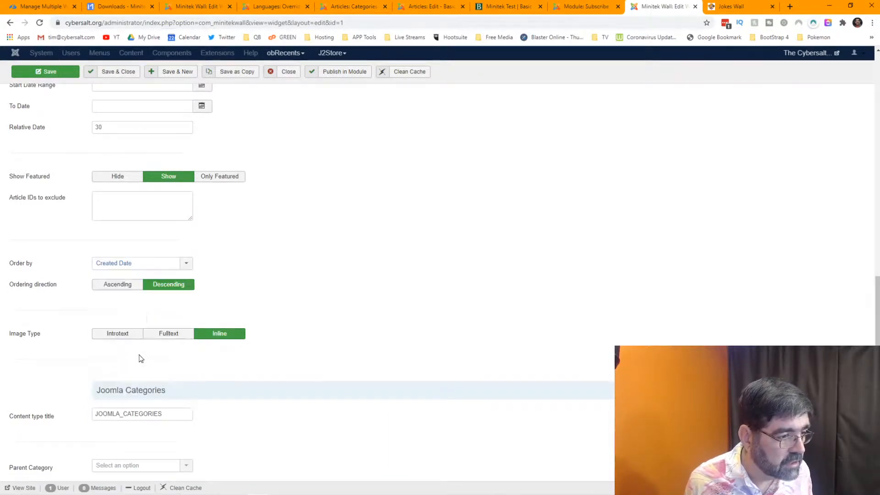
left_click(45, 72)
left_click(730, 7)
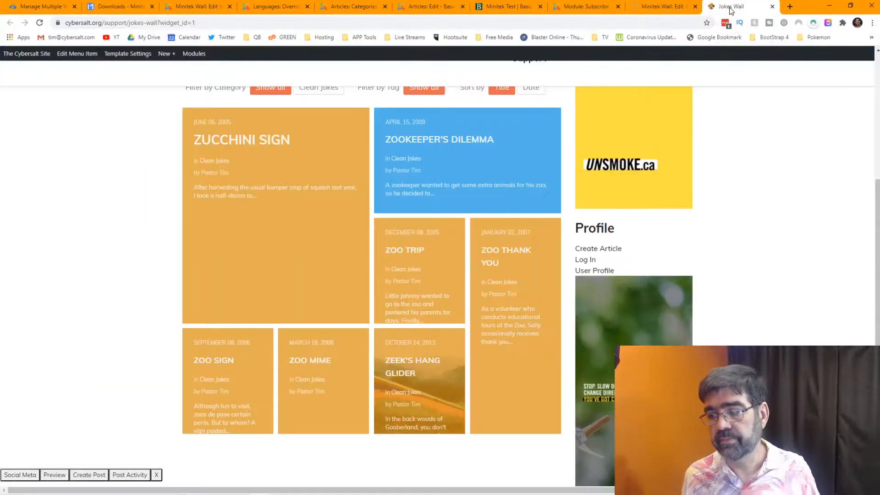
Reload the Jokes Wall and scroll the grid, now led by 'One and Ten' (August 22, 2020).
left_click(40, 24)
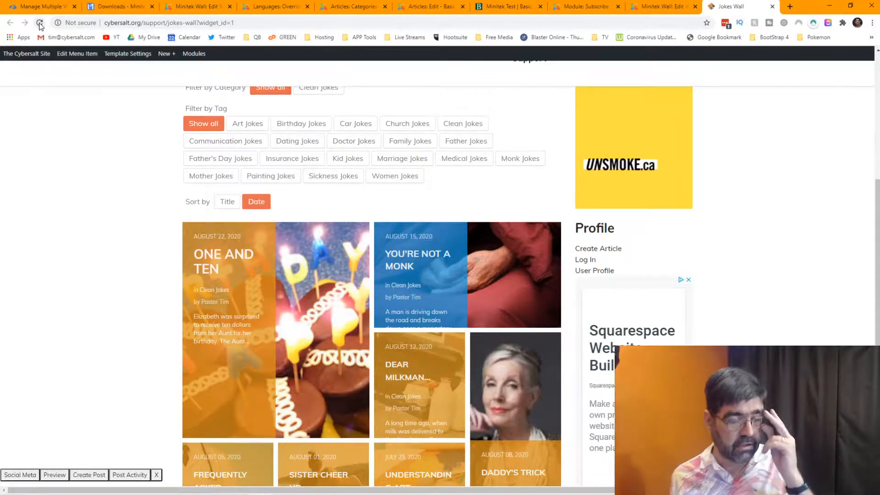
scroll(144, 181, "down", 2)
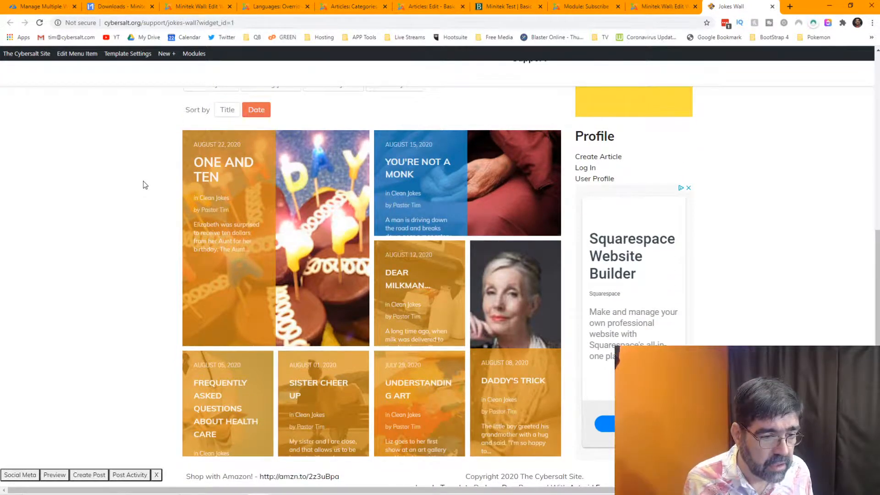
scroll(145, 185, "down", 1)
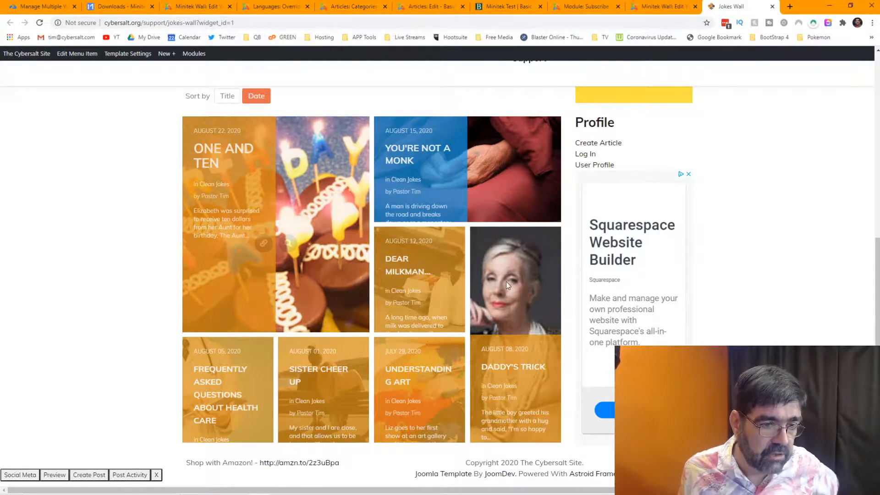
mouse_move(509, 282)
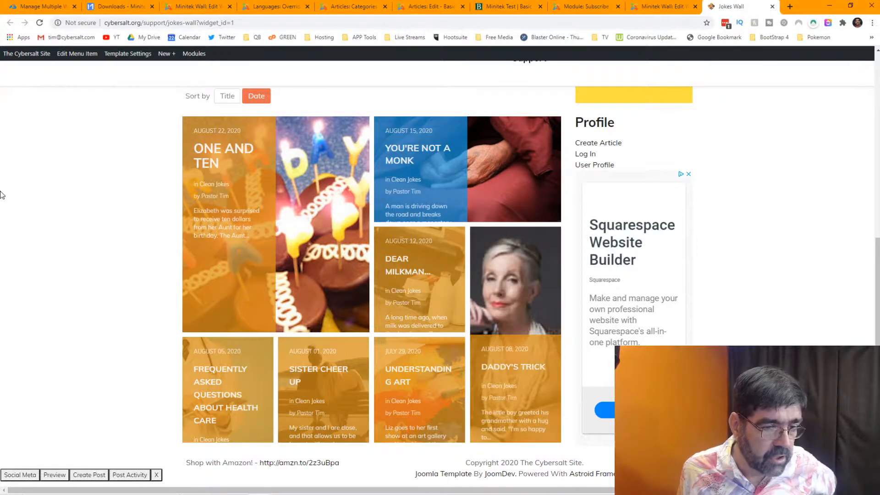
mouse_move(511, 301)
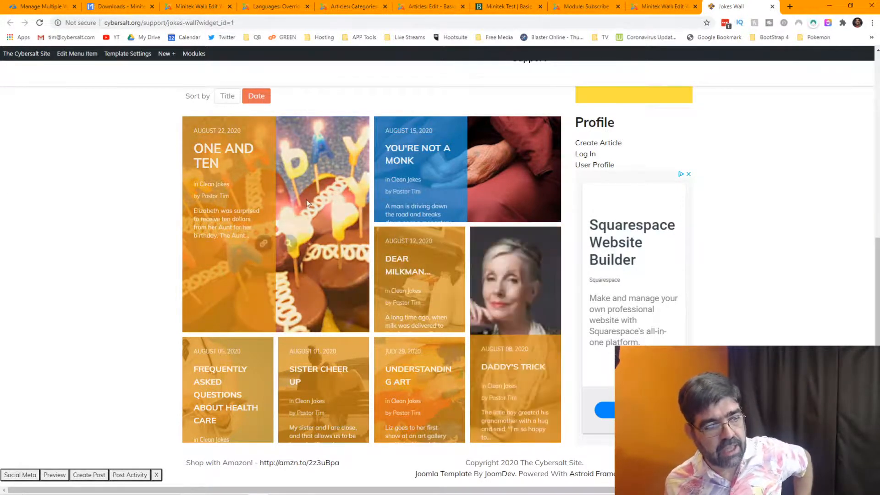
mouse_move(310, 181)
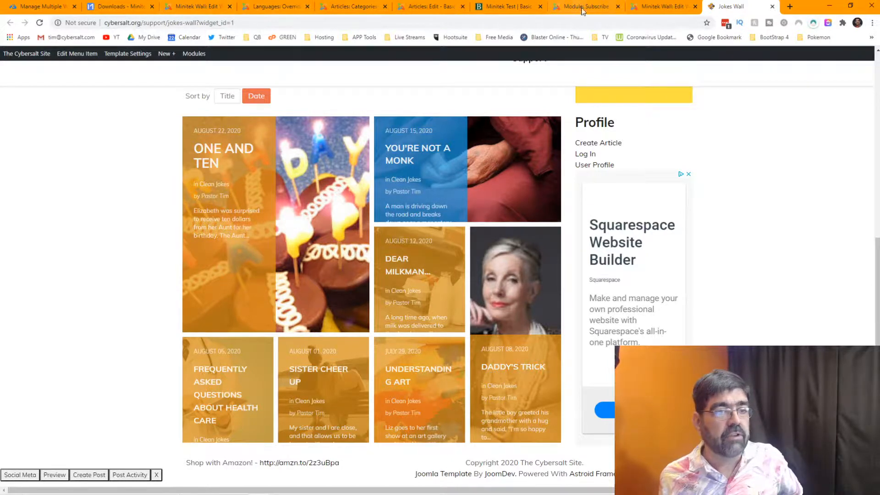
In the Clean Jokes Wall Layout settings, switch the grid from Grid 7 to Masonry - Columns.
left_click(657, 7)
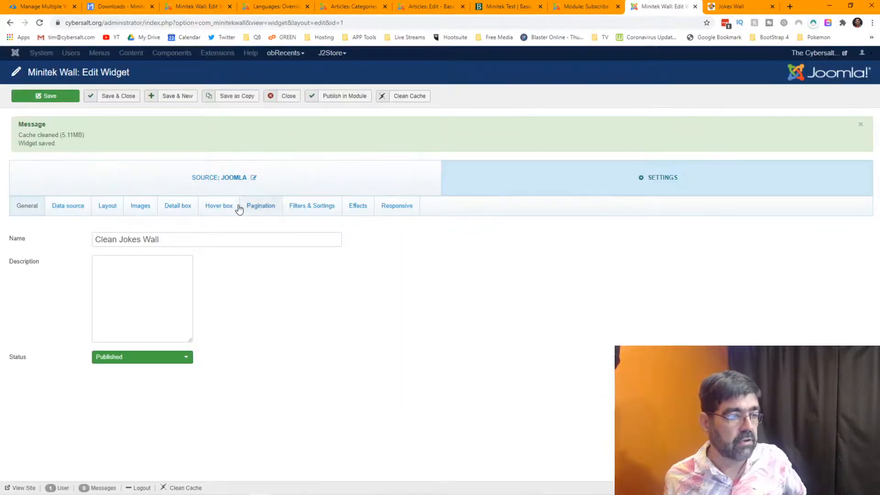
left_click(104, 207)
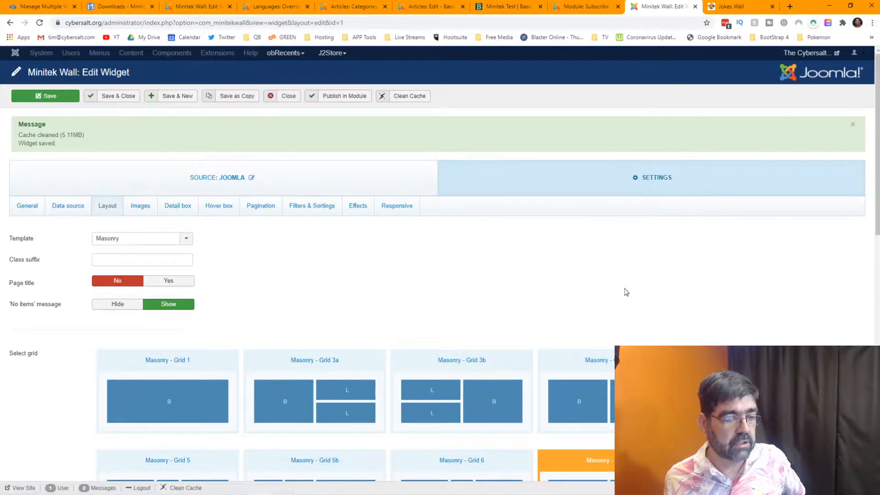
scroll(624, 291, "down", 6)
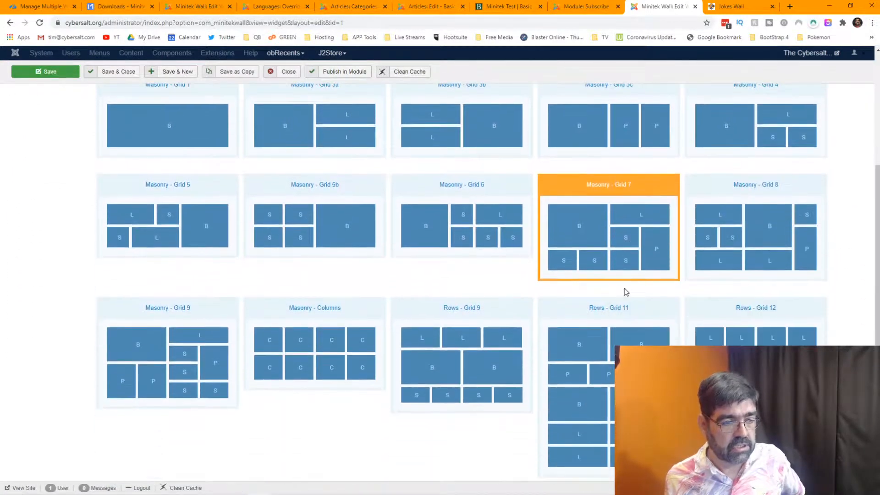
left_click(319, 348)
Save the widget, then reload the Jokes Wall to check the four-column picture-topped cards.
left_click(33, 72)
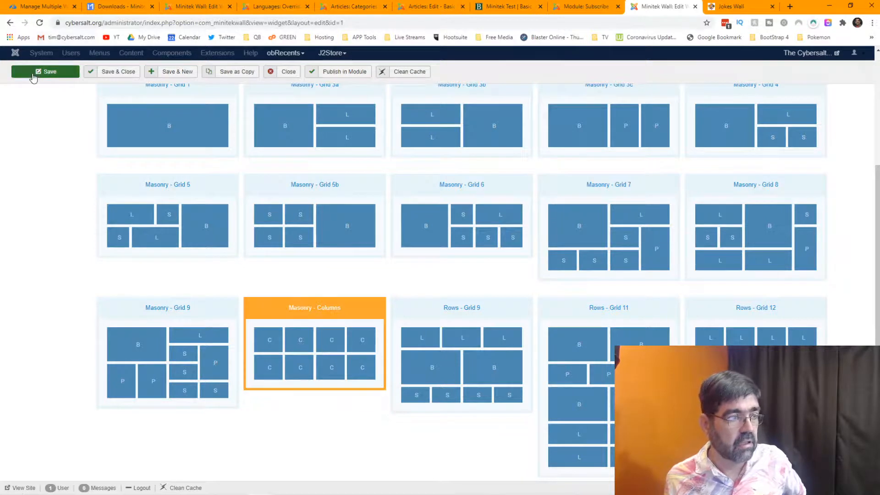
key("ctrl+Tab")
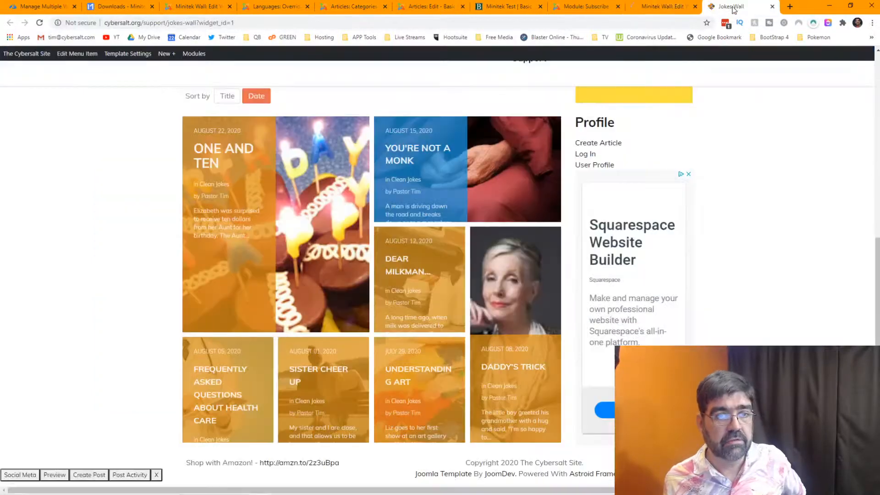
left_click(40, 23)
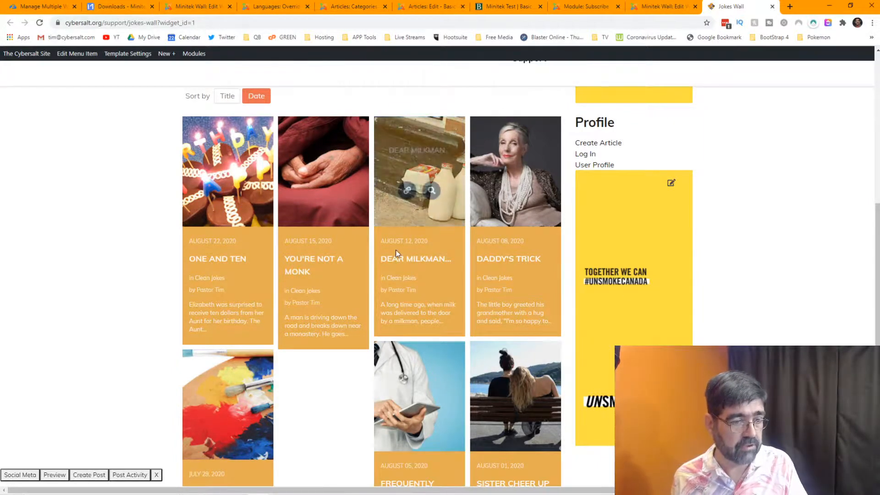
scroll(397, 253, "down", 4)
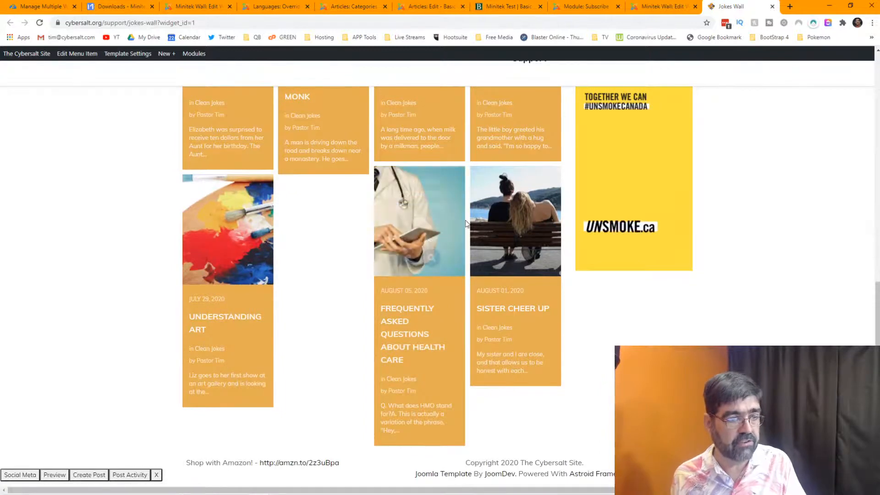
scroll(309, 211, "up", 4)
scroll(463, 213, "down", 4)
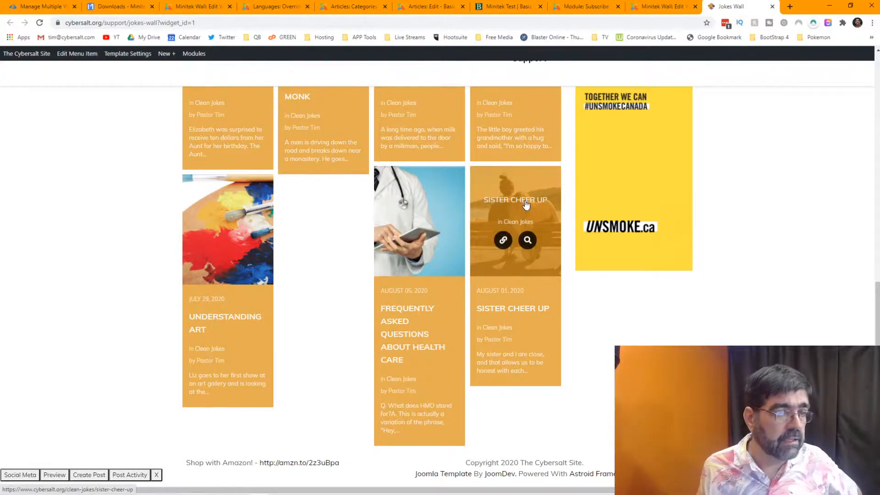
Set Force equal height to Yes in the Clean Jokes Wall widget's Layout settings and save.
left_click(653, 9)
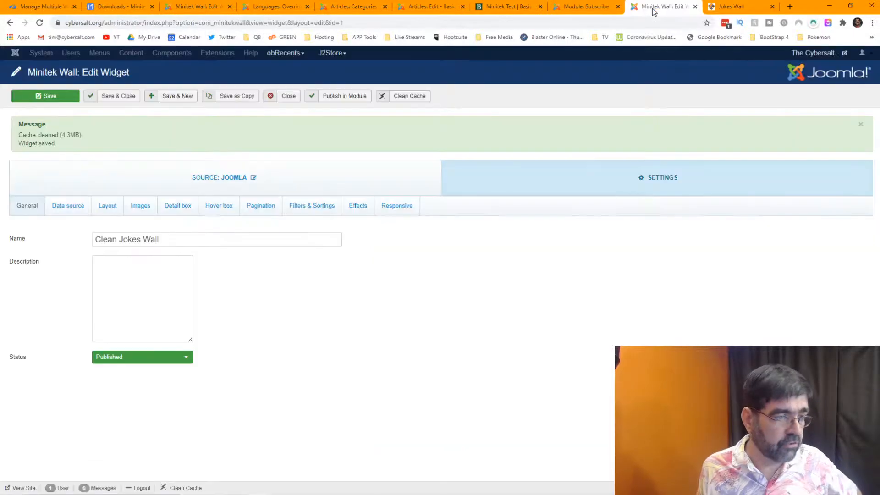
left_click(102, 212)
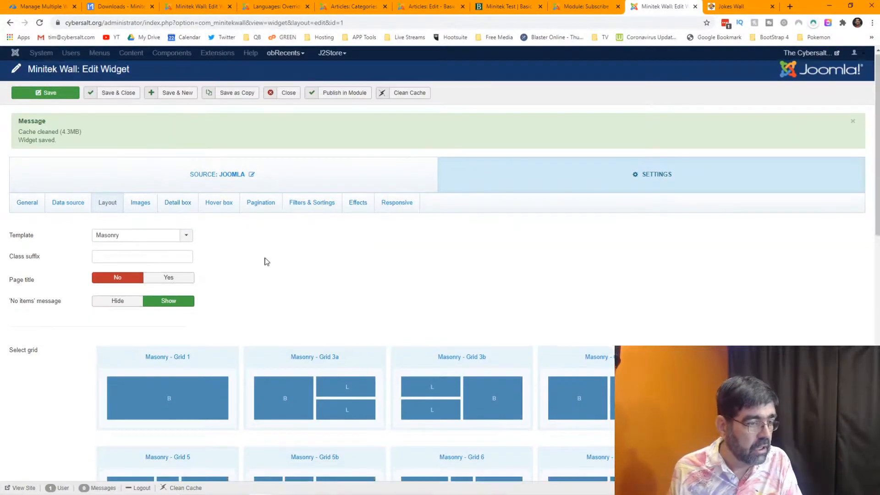
scroll(266, 261, "down", 10)
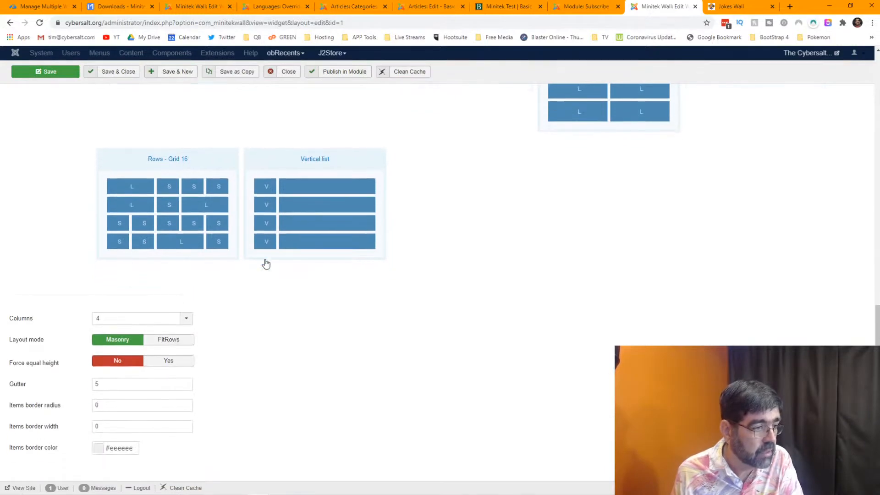
left_click(168, 361)
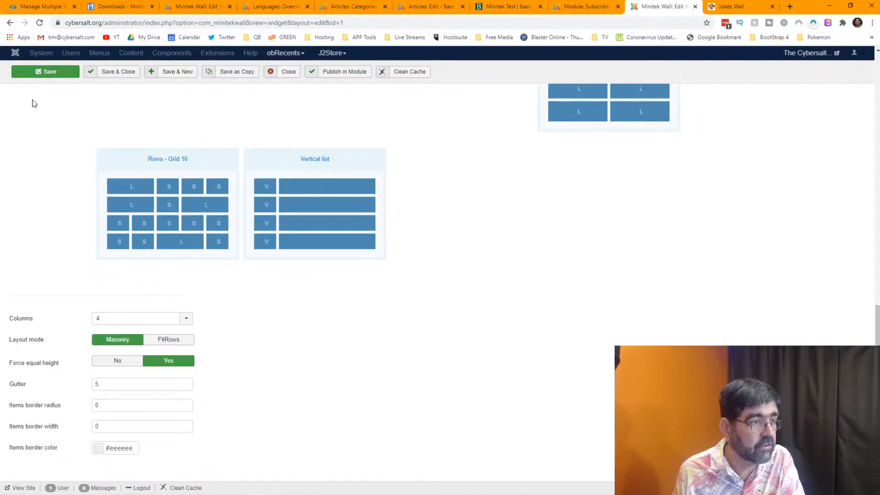
left_click(32, 76)
Reload the Jokes Wall page to check the equal-height grid.
key("ctrl+Tab")
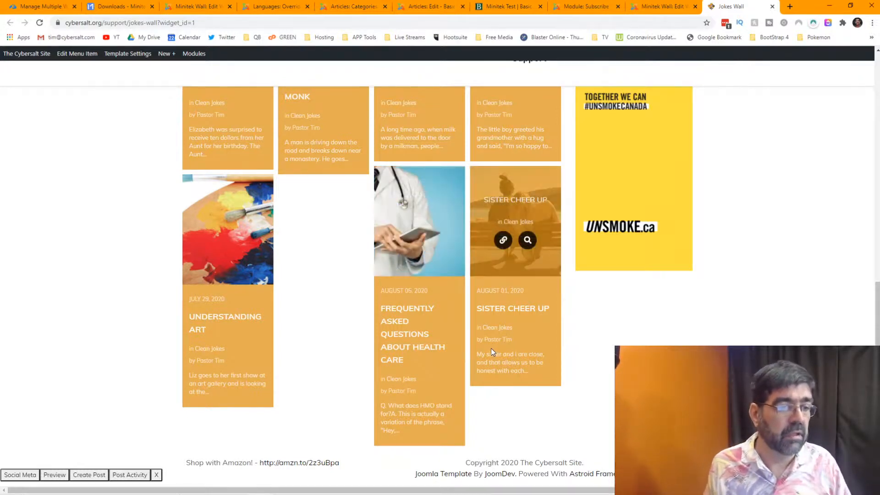
left_click(41, 22)
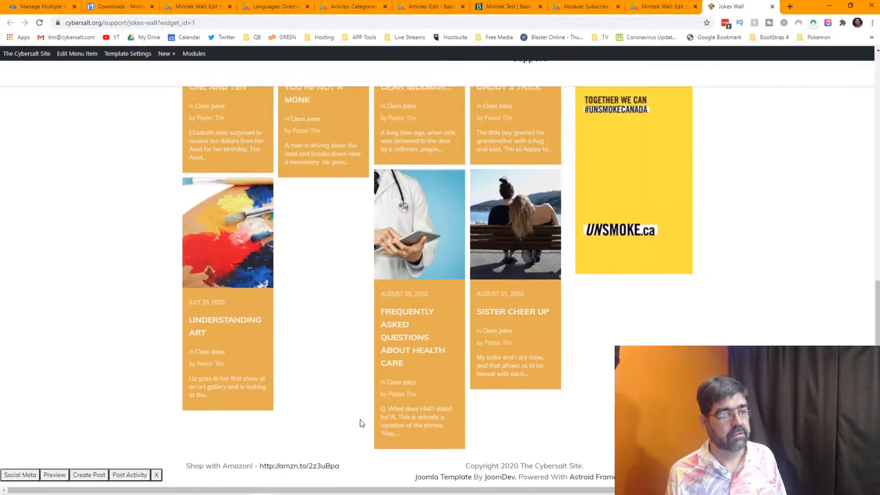
scroll(367, 431, "up", 4)
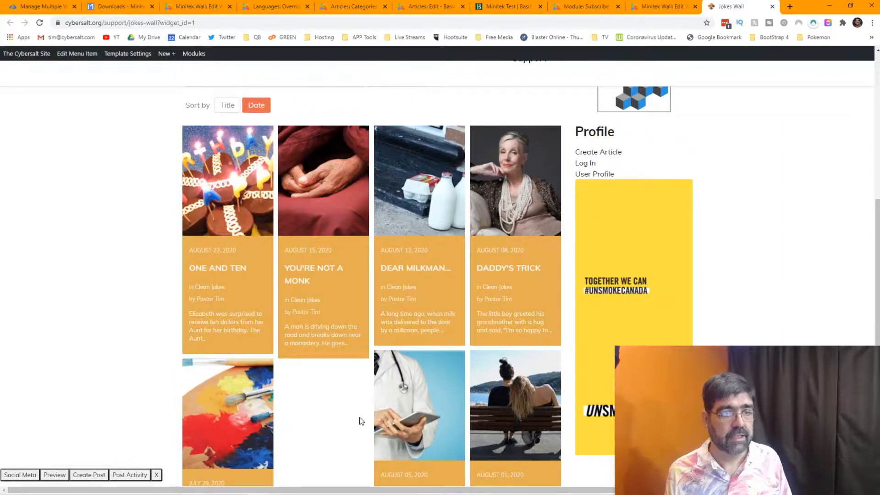
Go back to the Clean Jokes Wall widget's Layout settings to change the layout mode.
left_click(205, 7)
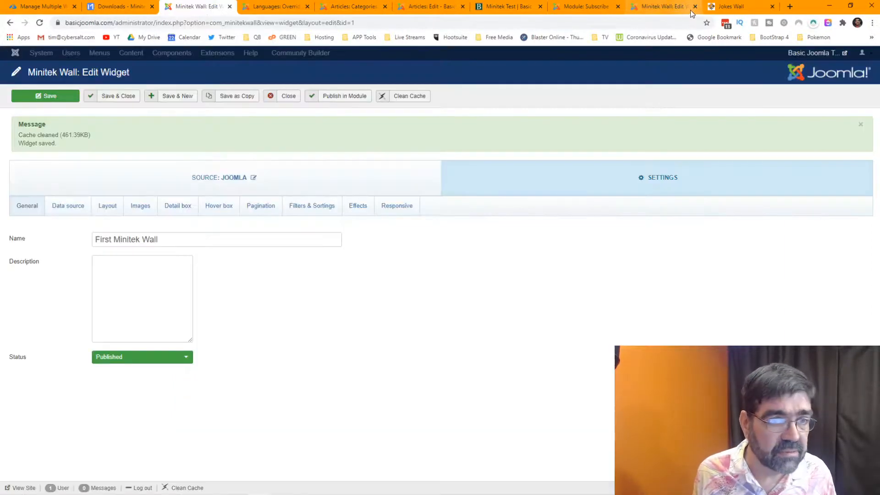
left_click(665, 7)
left_click(107, 205)
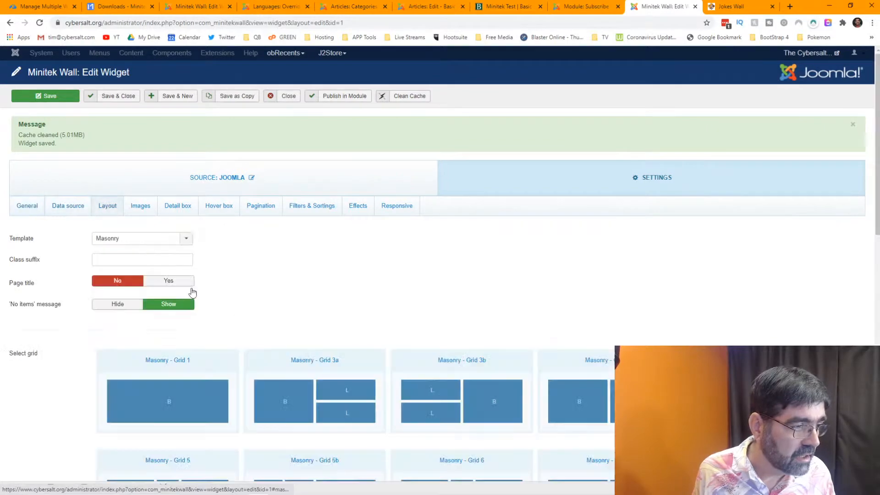
scroll(302, 270, "down", 1)
scroll(302, 271, "down", 15)
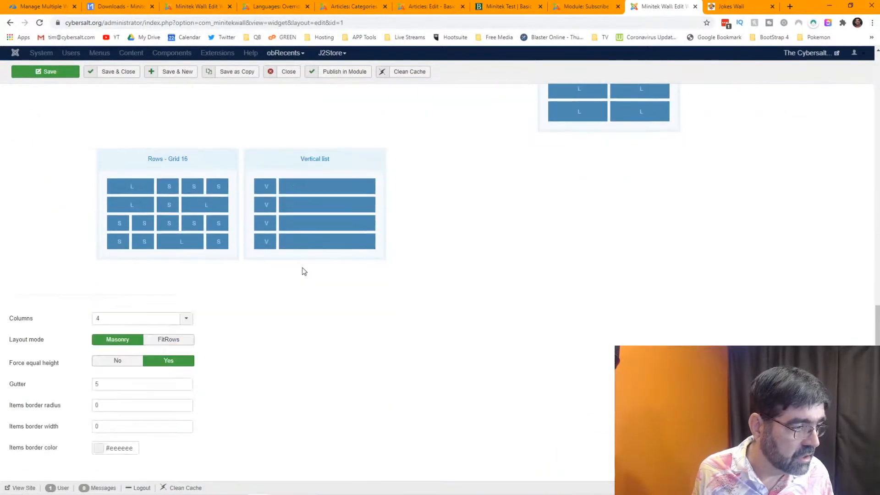
mouse_move(36, 367)
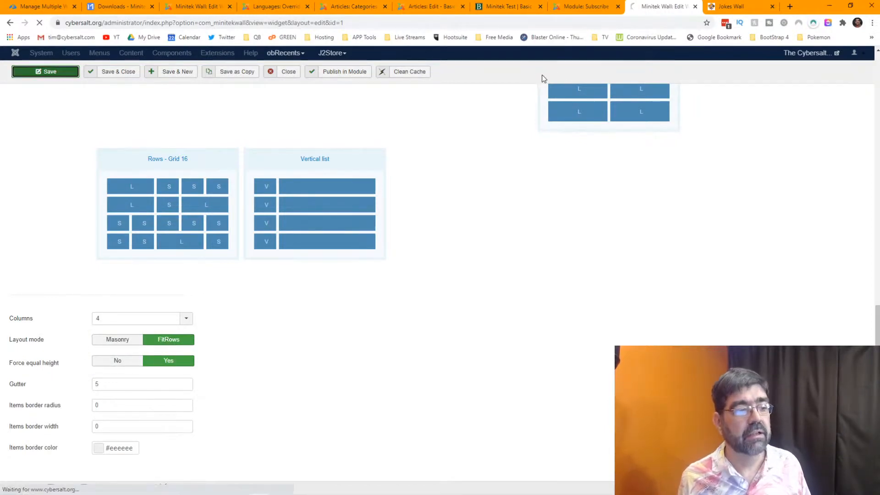
Reload the Jokes Wall to see the equal-height tiles in rows of four.
left_click(733, 6)
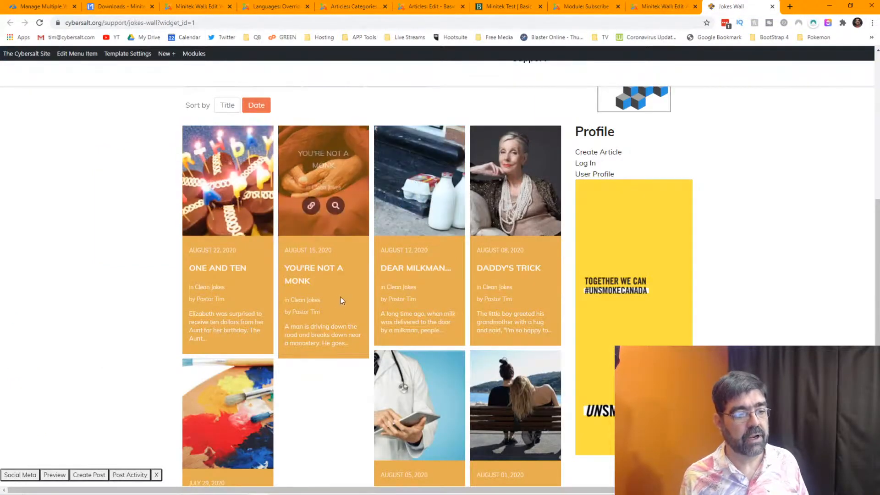
scroll(323, 379, "down", 4)
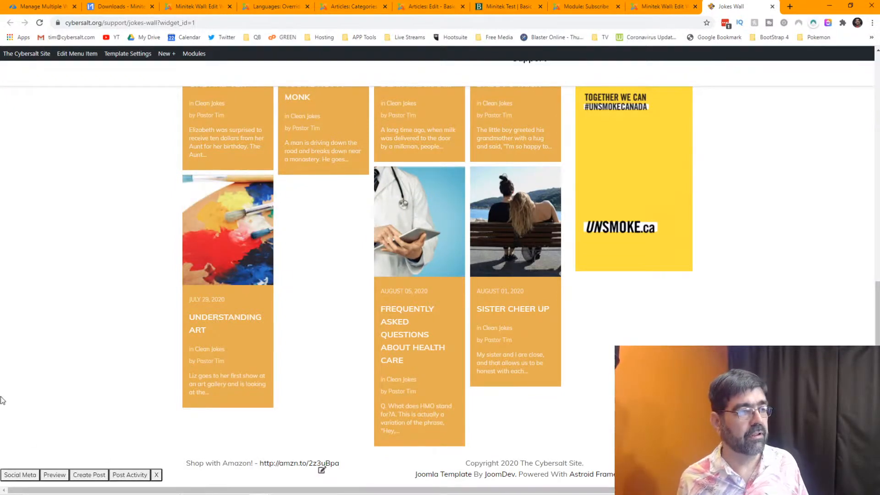
left_click(40, 26)
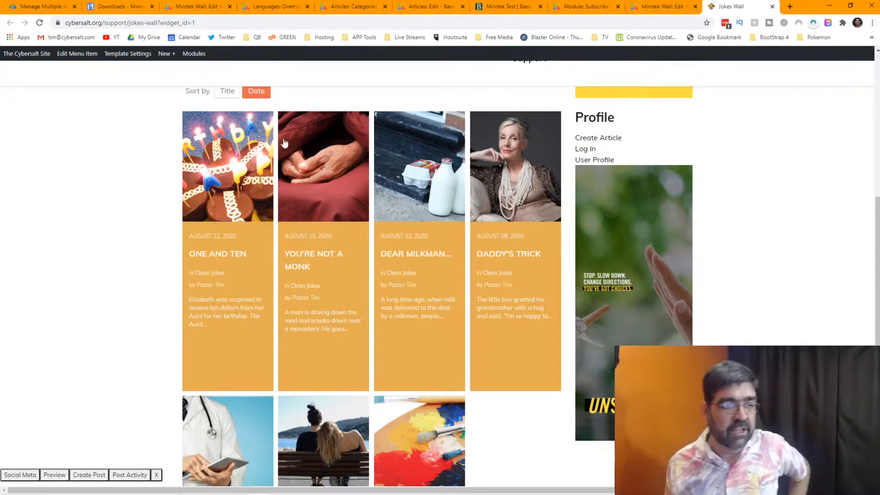
Open the Daddy's Trick joke article from its wall card.
scroll(401, 217, "up", 2)
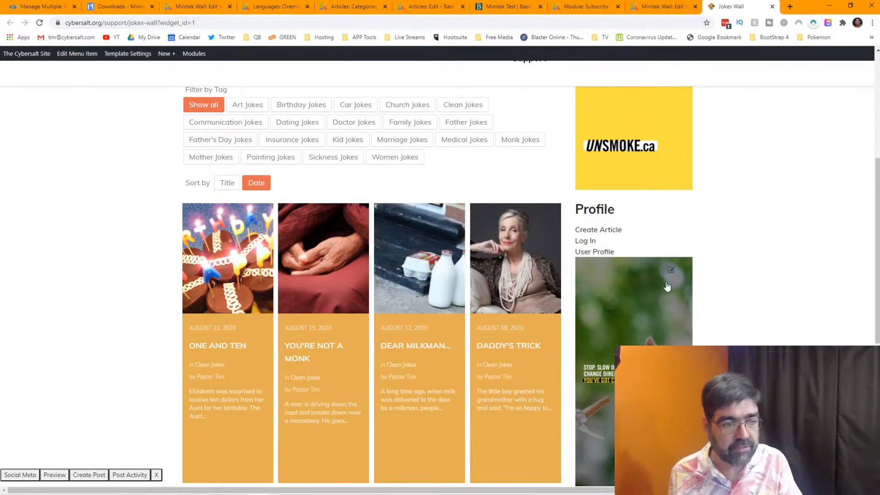
mouse_move(521, 250)
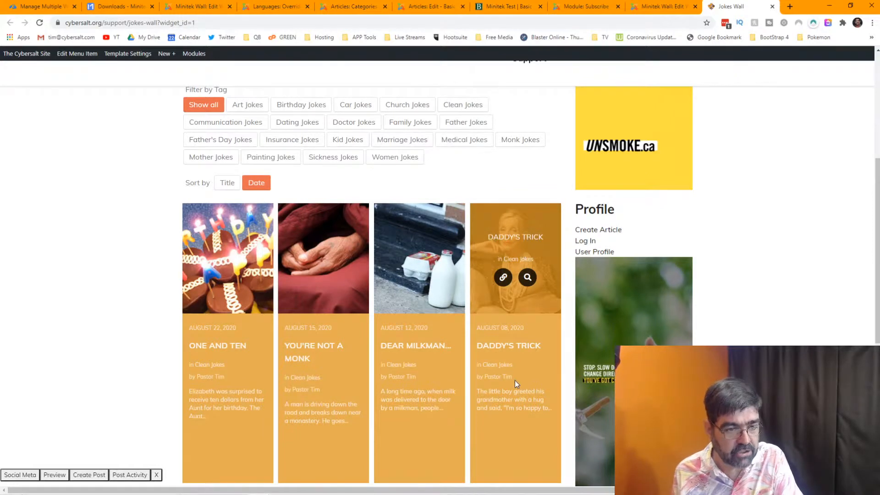
left_click(502, 280)
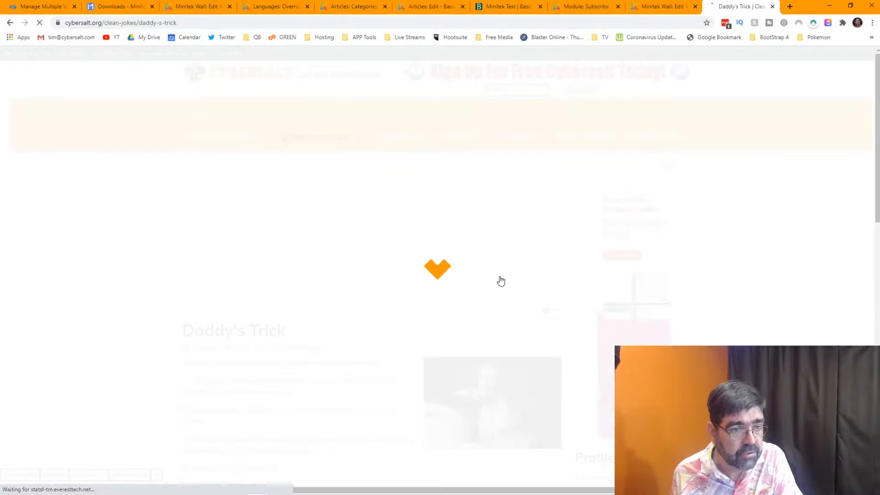
Scroll through the Daddy's Trick article, then go back to the Jokes Wall.
scroll(501, 281, "down", 3)
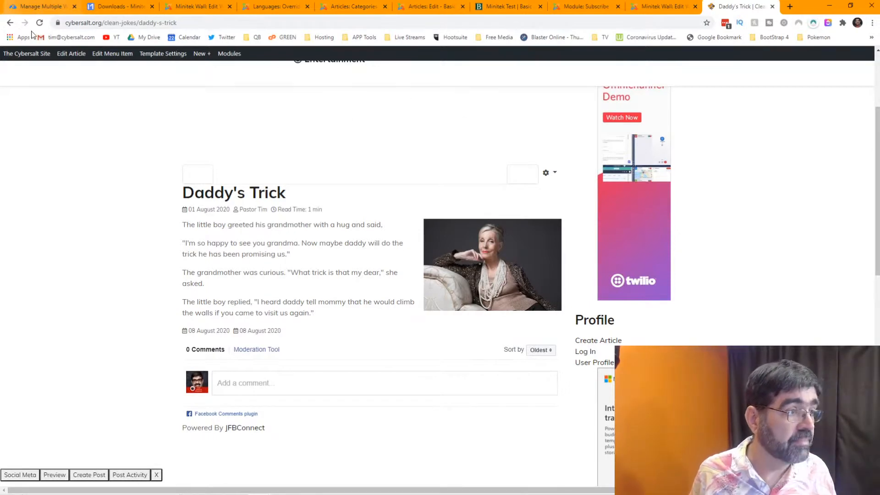
left_click(11, 23)
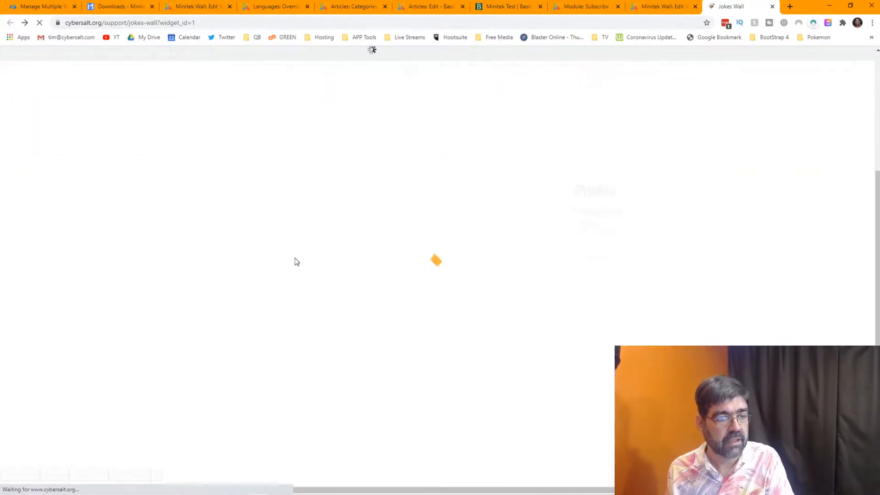
scroll(296, 257, "up", 3)
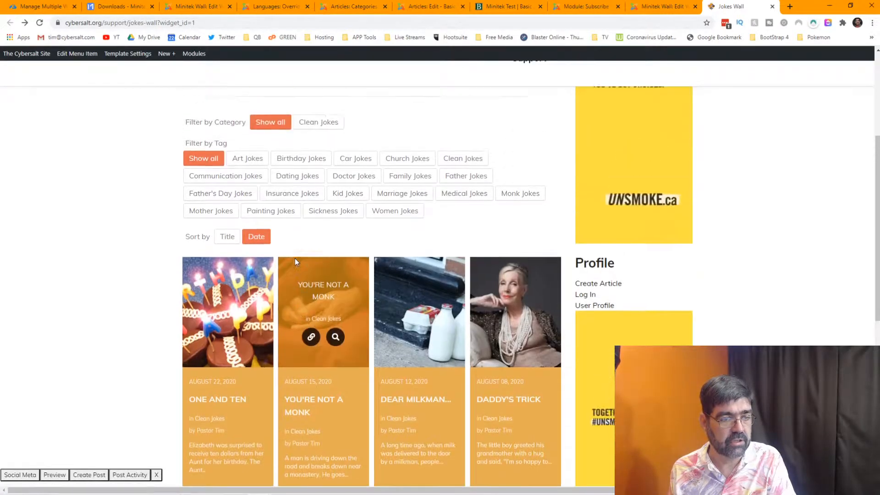
scroll(296, 258, "down", 4)
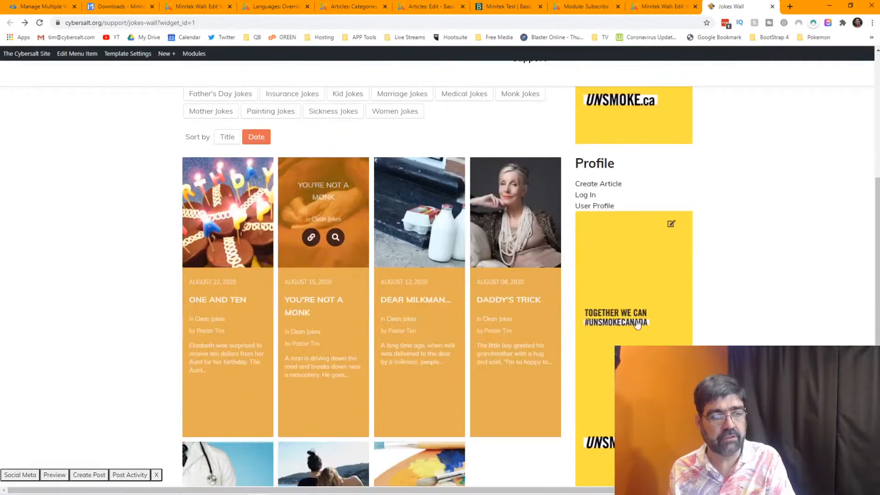
scroll(649, 201, "up", 6)
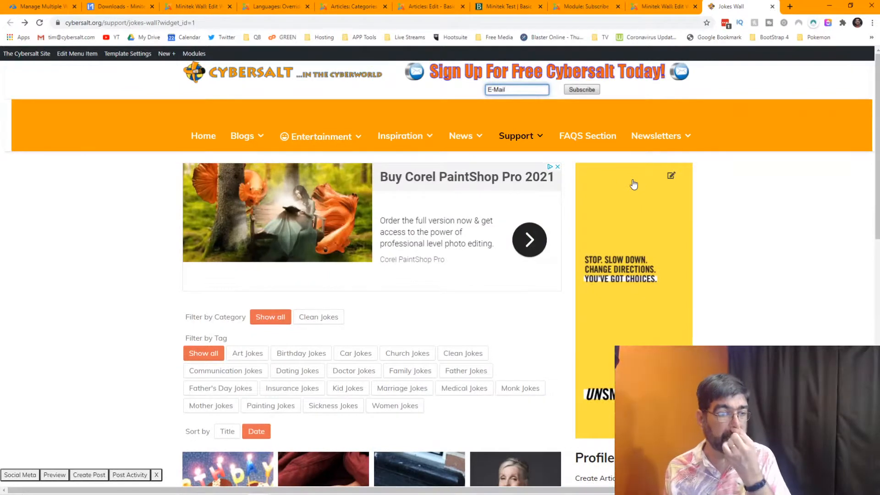
scroll(186, 251, "down", 4)
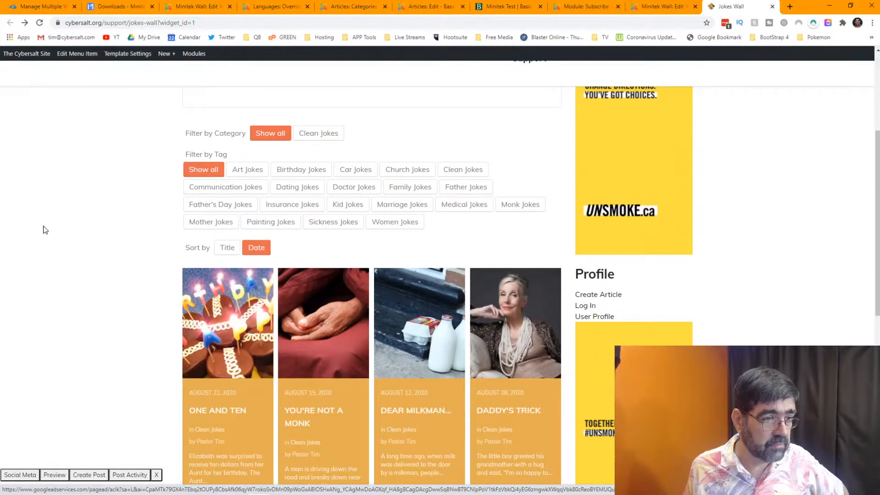
left_click(292, 193)
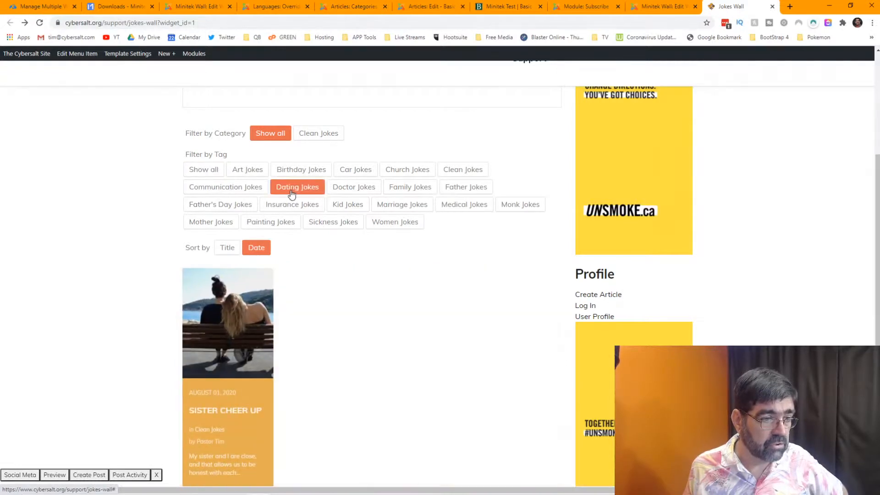
left_click(335, 192)
left_click(393, 191)
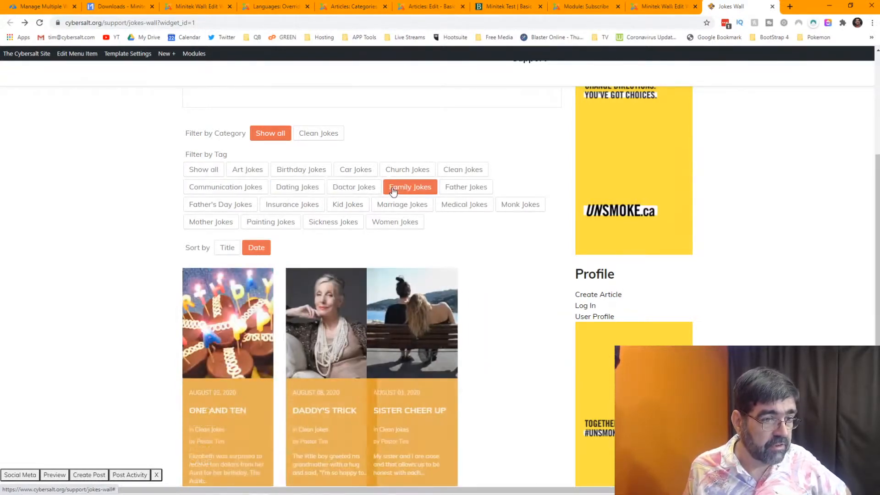
left_click(406, 225)
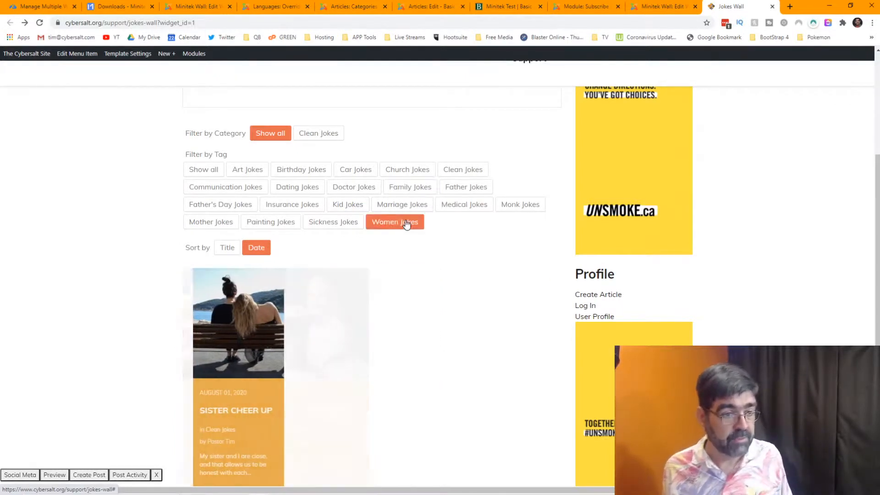
left_click(509, 207)
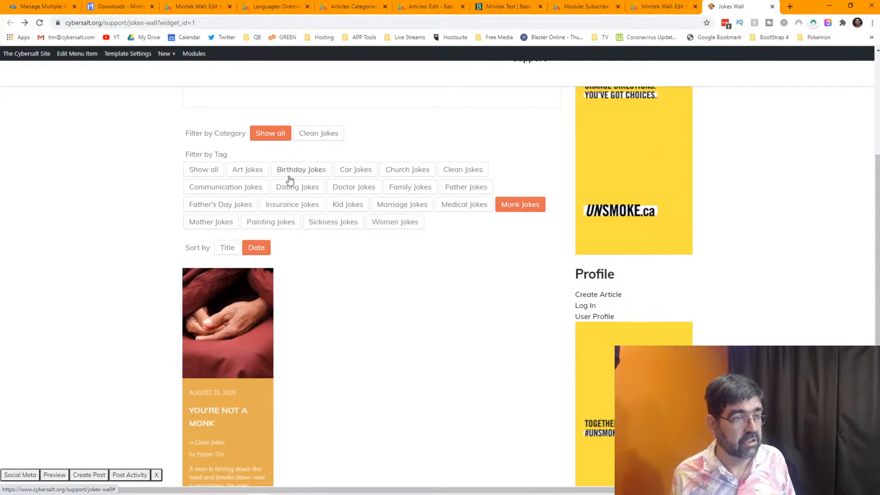
left_click(204, 171)
scroll(99, 207, "down", 4)
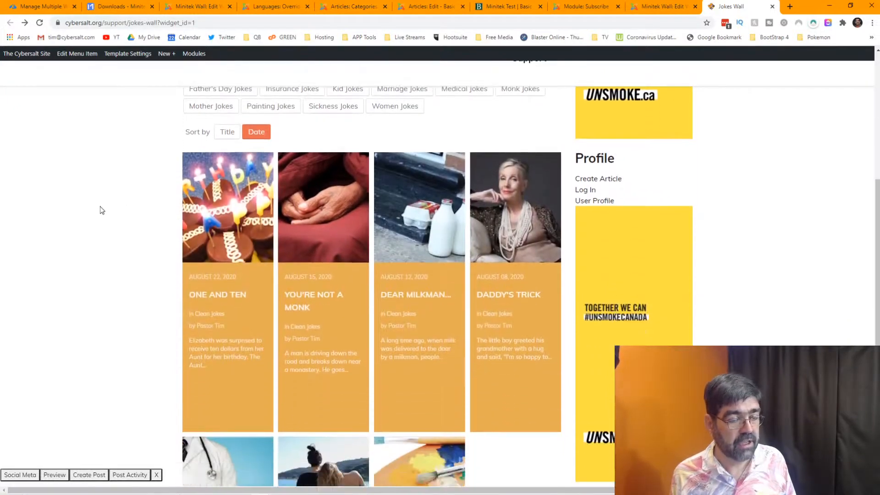
scroll(101, 210, "up", 3)
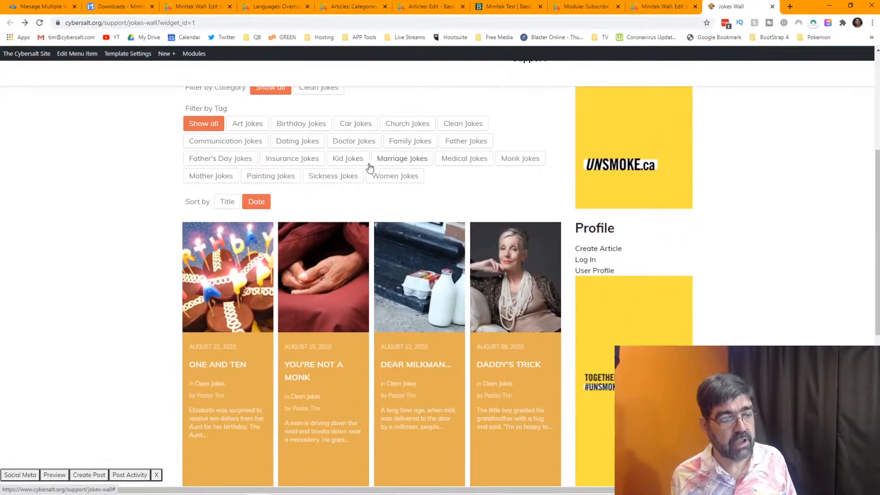
mouse_move(406, 280)
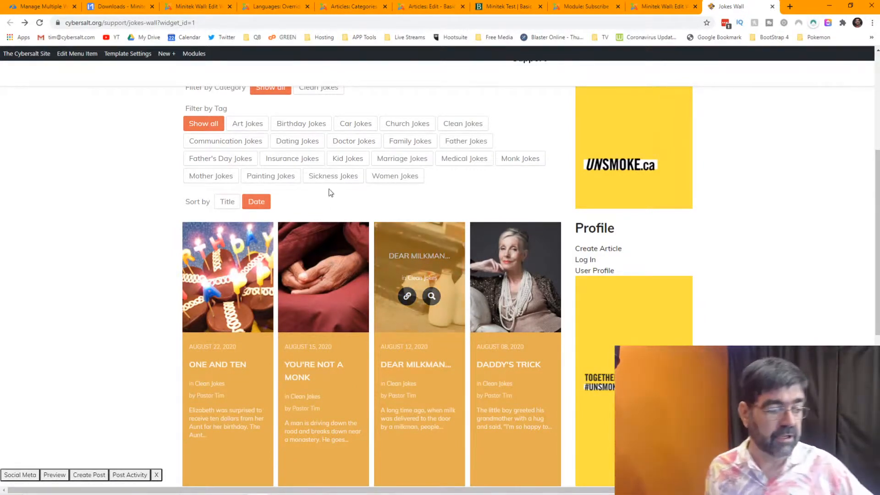
scroll(316, 211, "down", 7)
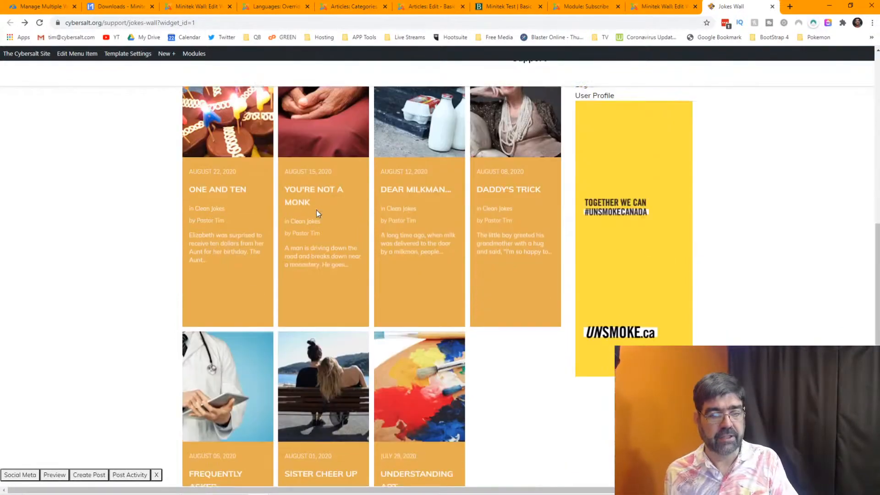
scroll(317, 214, "up", 12)
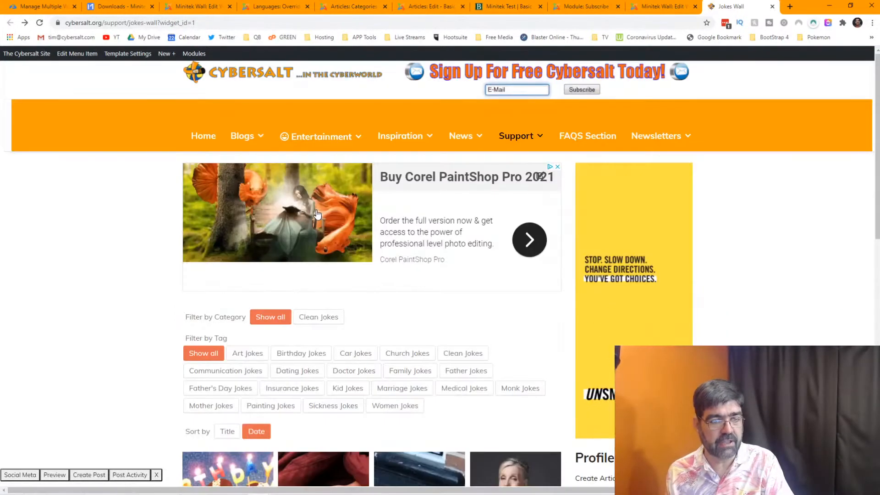